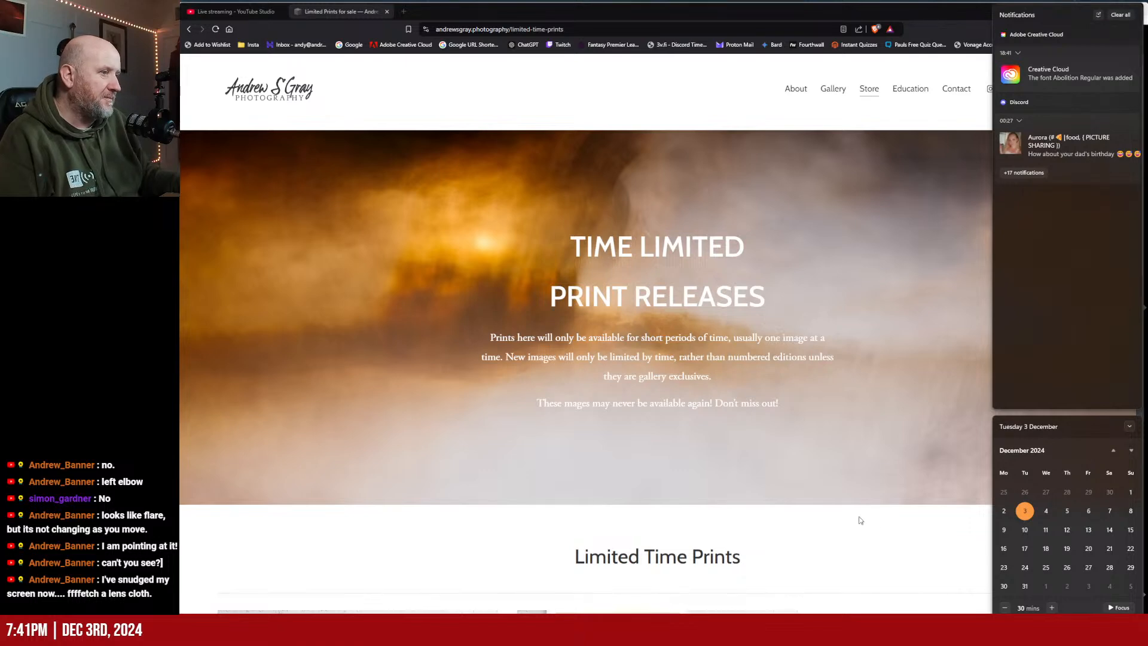
Dismiss the notification panel and look over the Limited Time Prints page, including the two print listings and the availability notes
click(819, 508)
scroll(873, 467, down, 5)
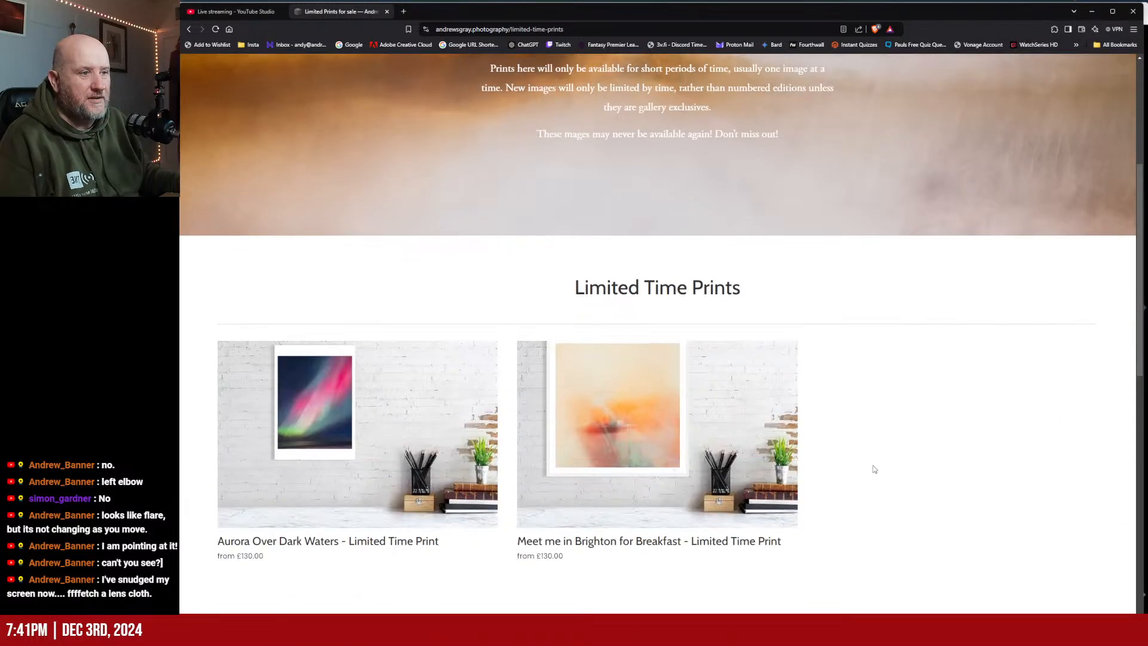
scroll(873, 469, down, 2)
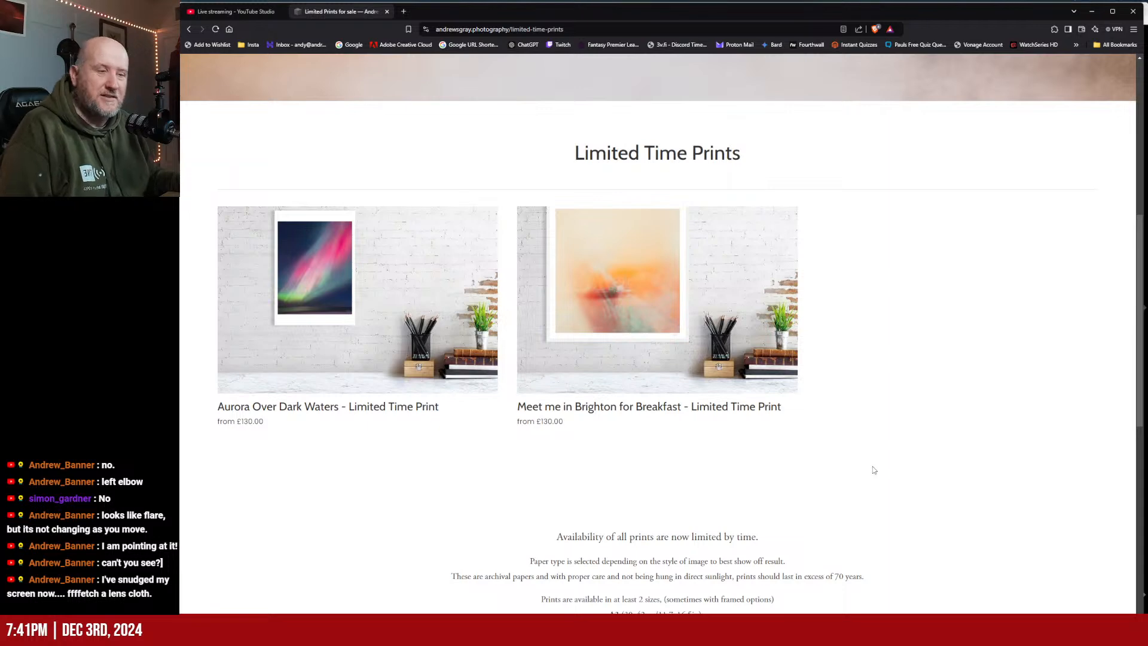
scroll(801, 460, down, 1)
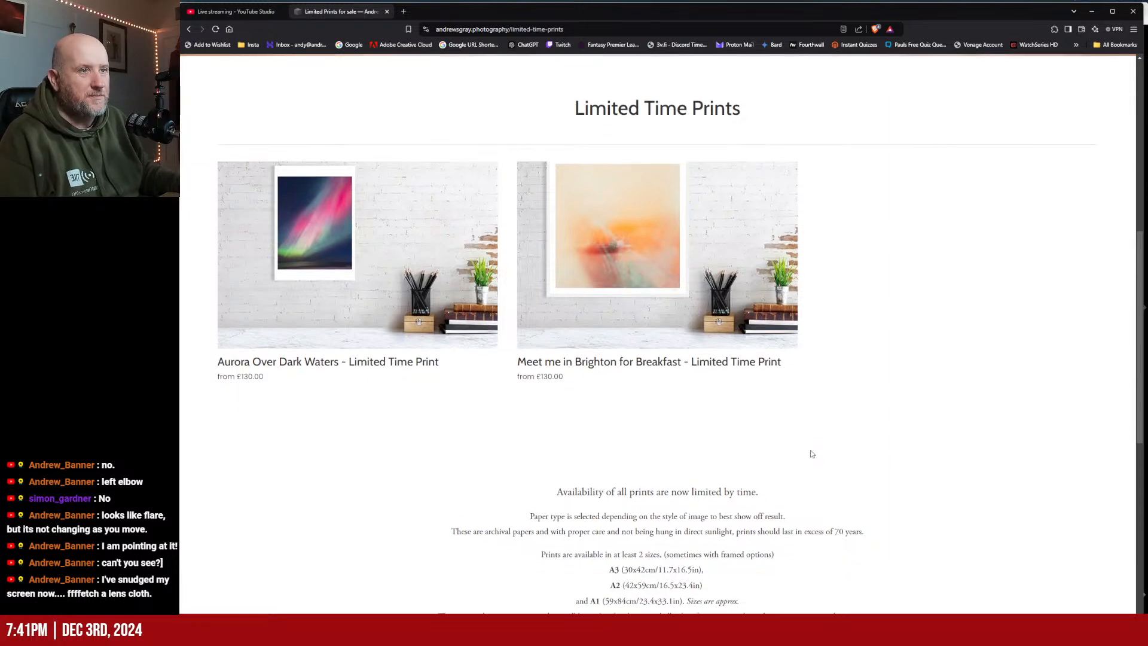
scroll(884, 454, up, 8)
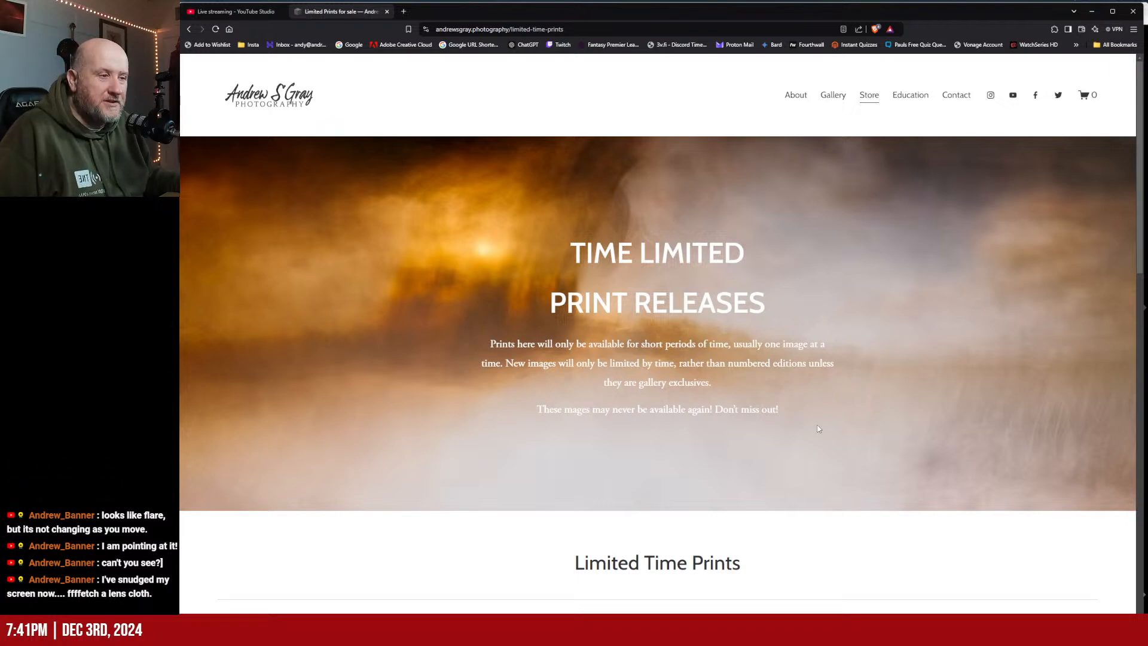
scroll(843, 419, down, 5)
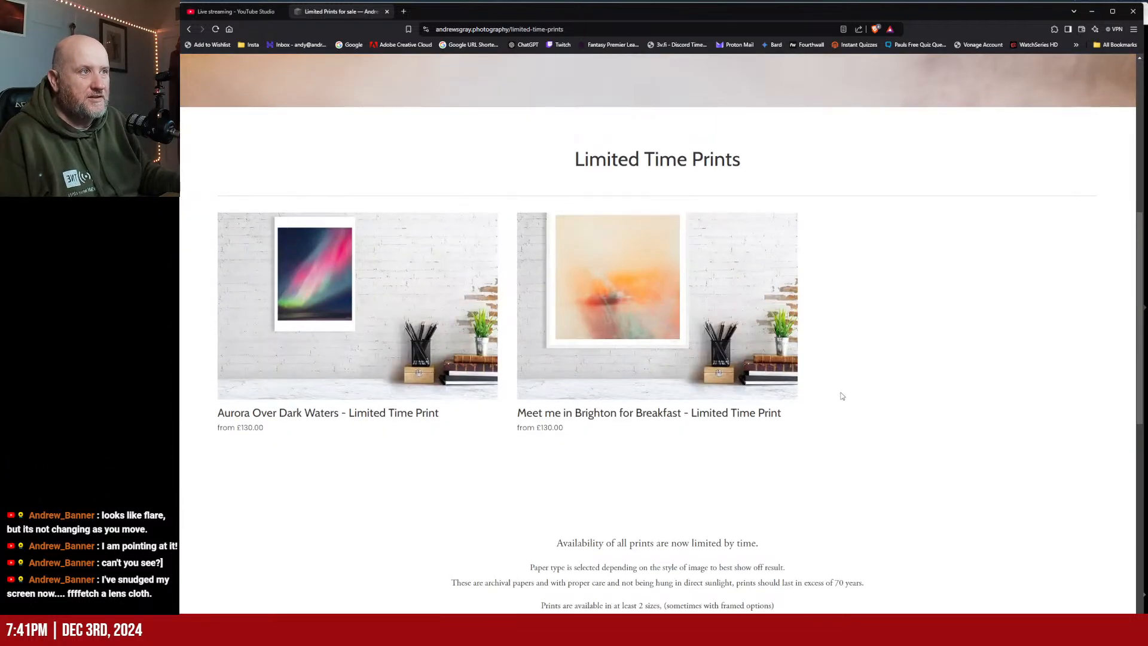
scroll(842, 396, up, 6)
Open the store's Digital Download Products page and look through the Aurora Borealis digital print files
mouse_move(868, 97)
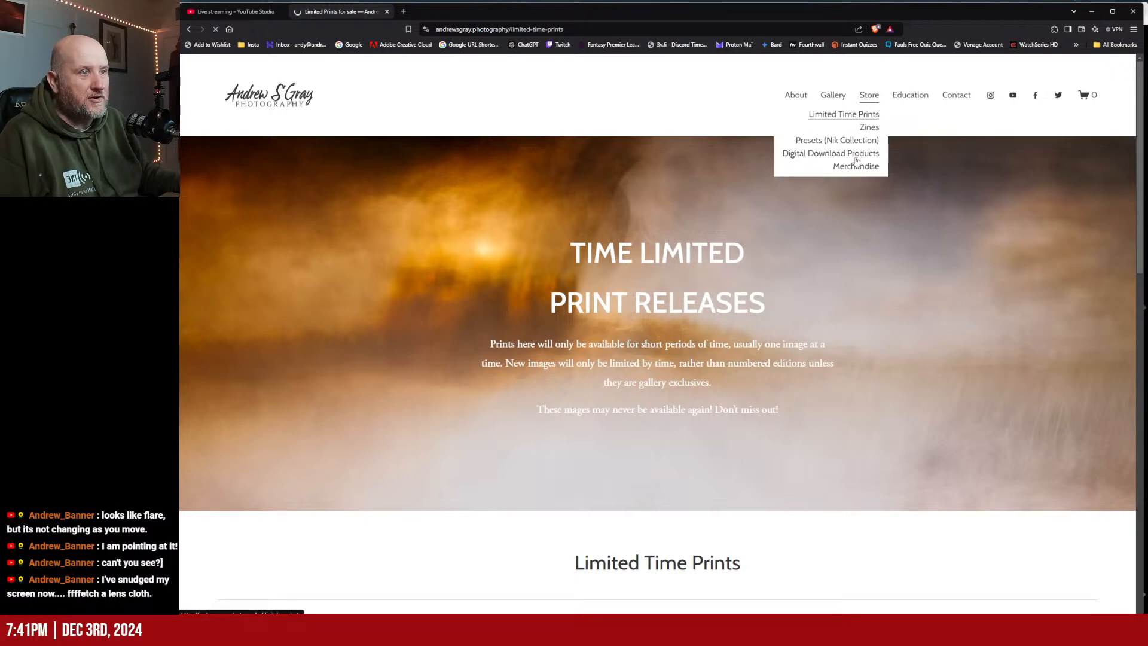
scroll(728, 434, down, 1)
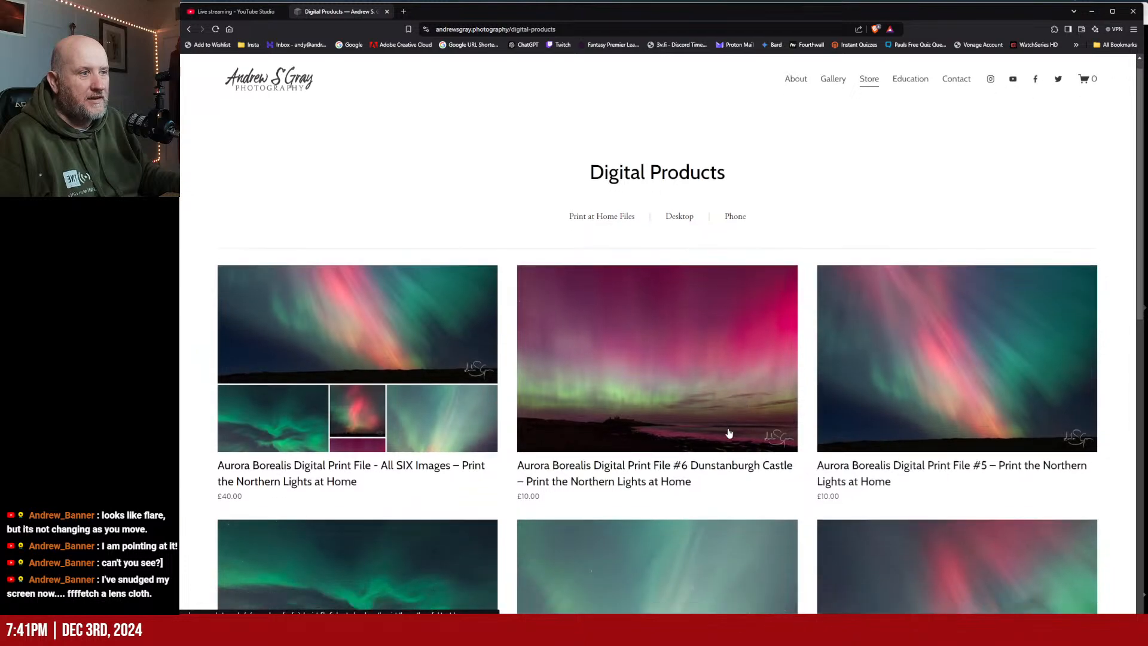
scroll(729, 433, down, 3)
scroll(813, 309, up, 2)
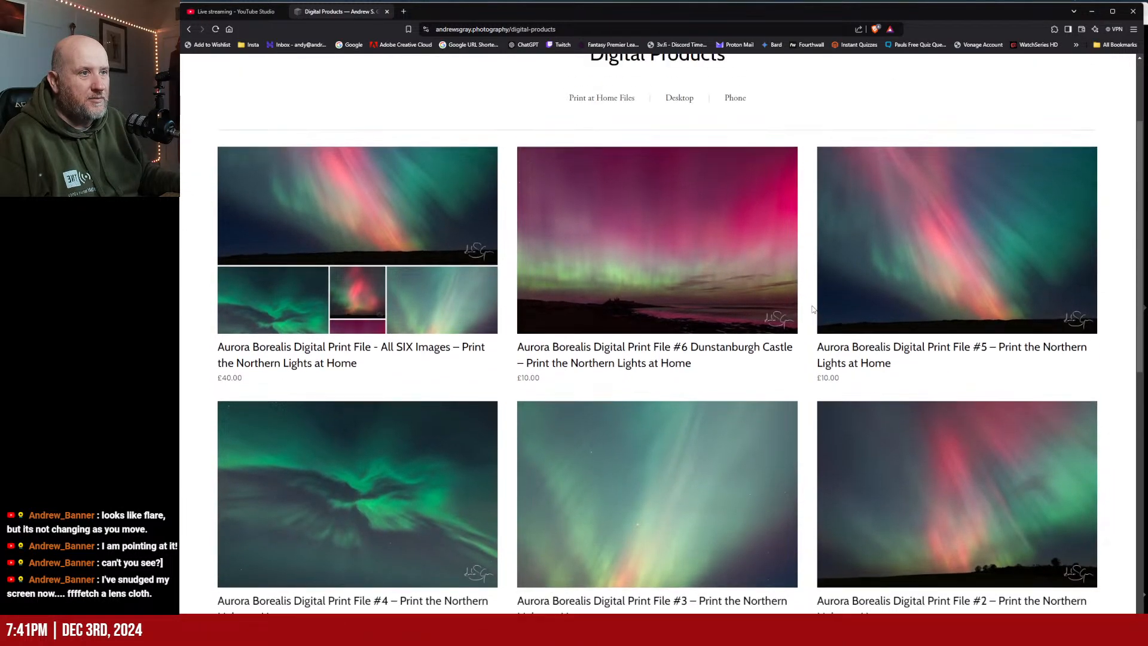
scroll(813, 309, down, 5)
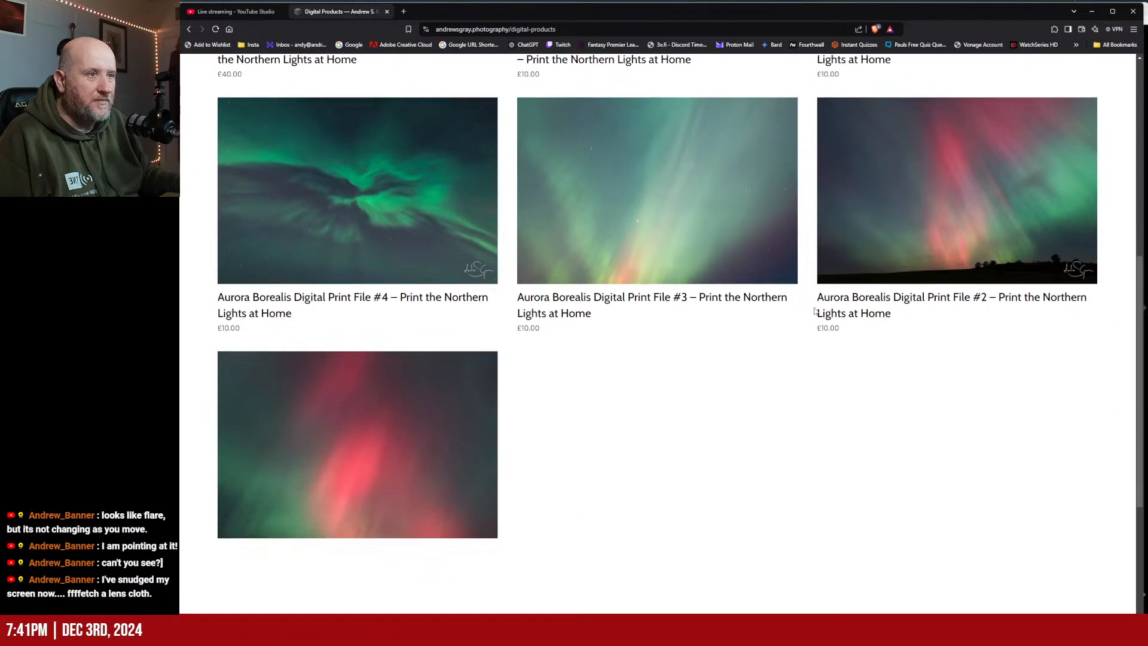
scroll(815, 310, up, 8)
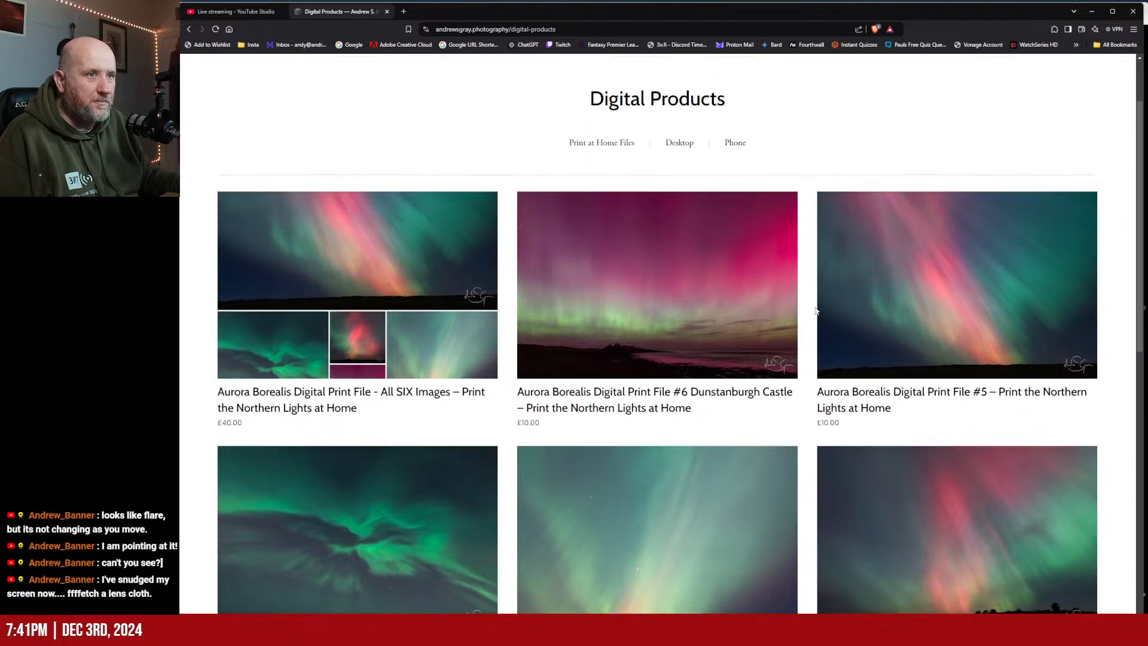
scroll(815, 310, down, 2)
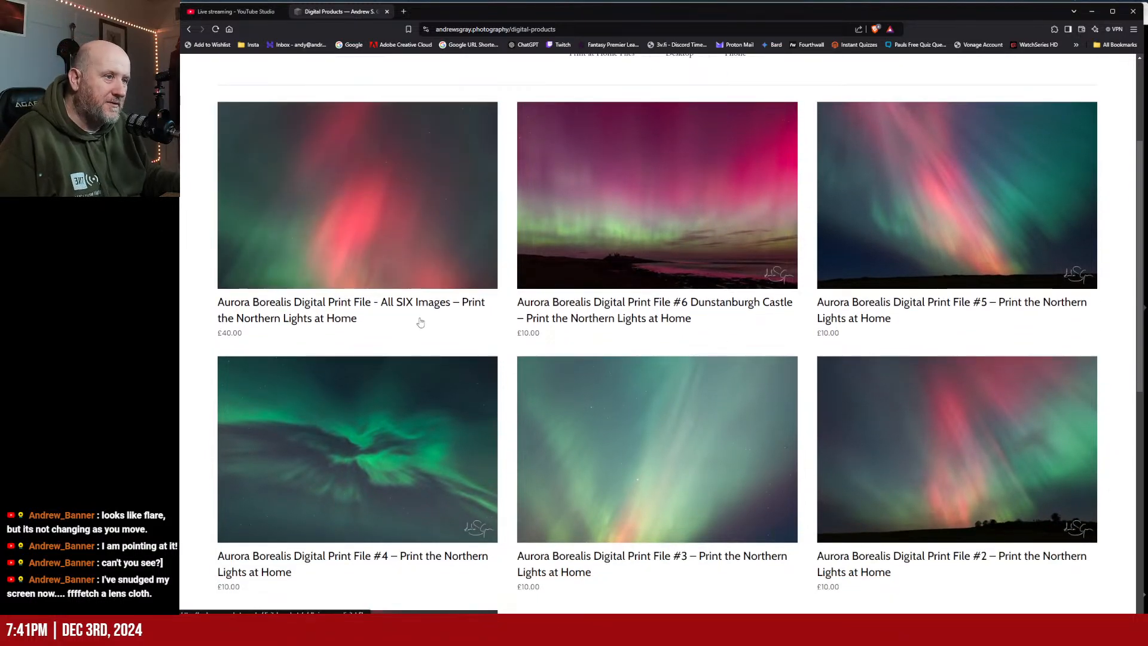
scroll(420, 323, down, 4)
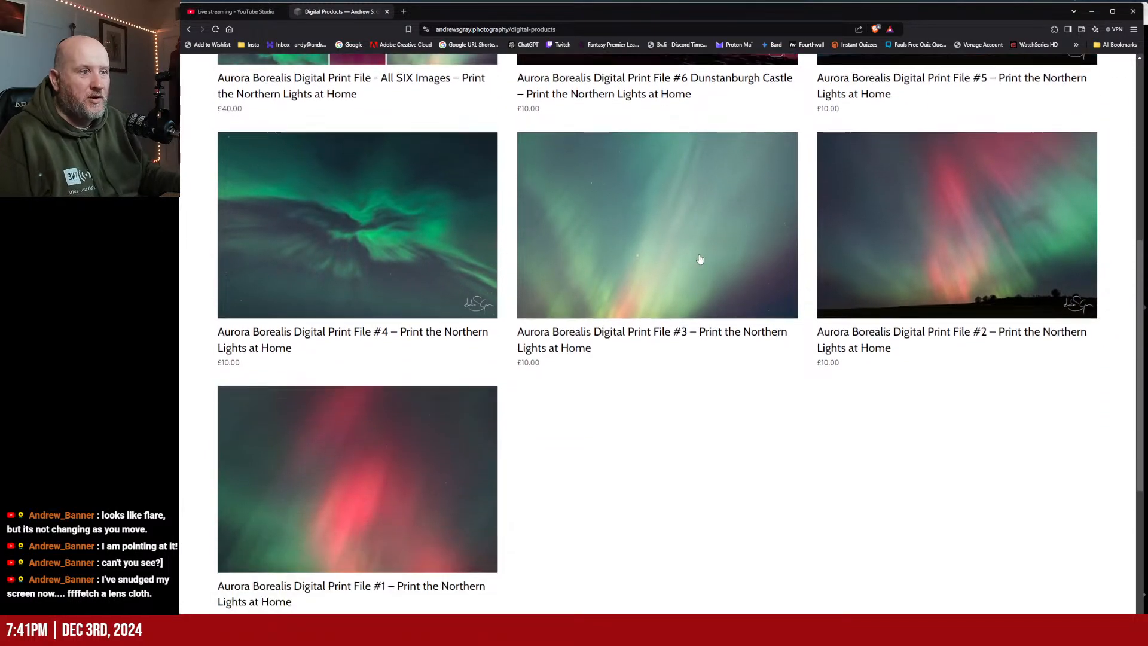
scroll(620, 423, up, 7)
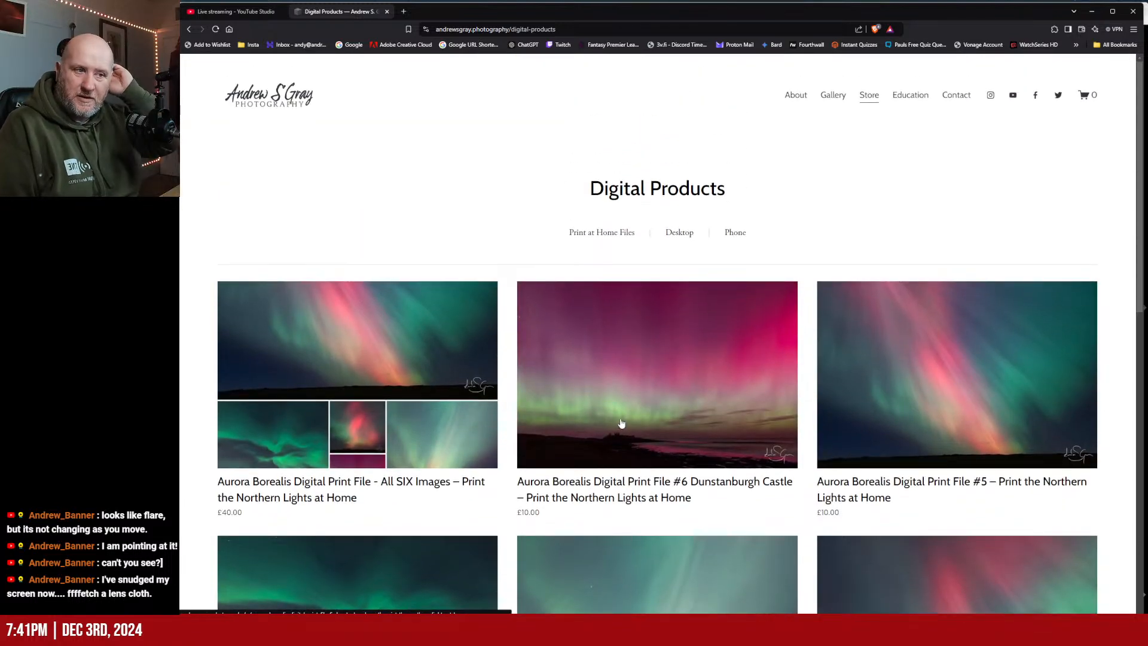
Open the All SIX Images aurora print file, look over its images and description, and return to the Digital Products list
click(410, 487)
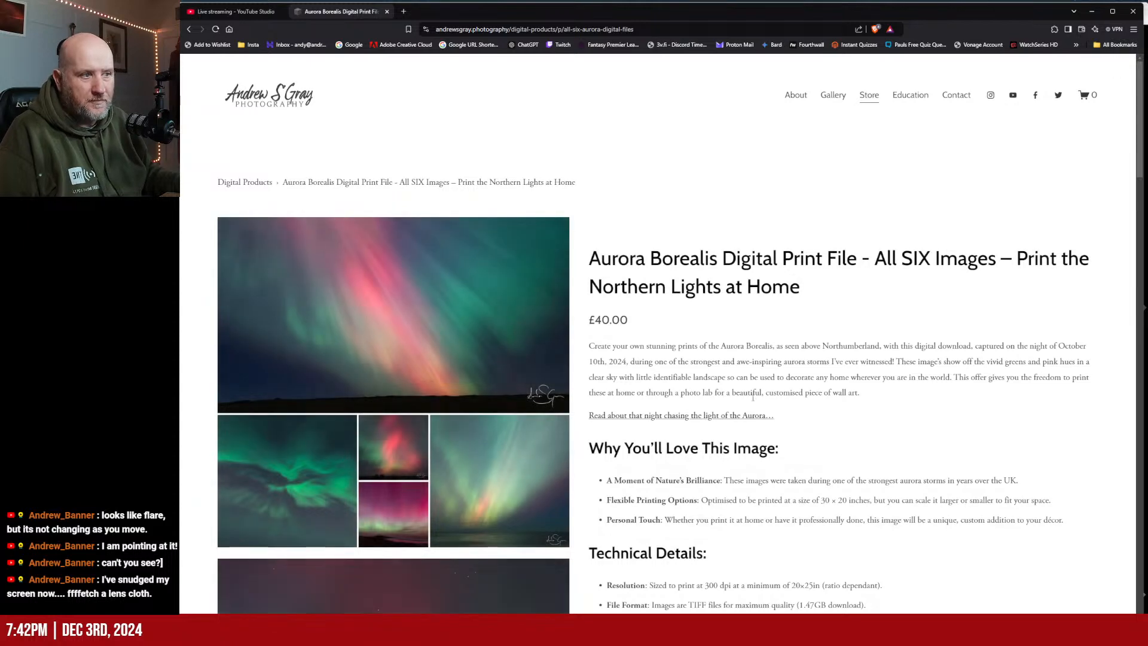
scroll(757, 395, down, 2)
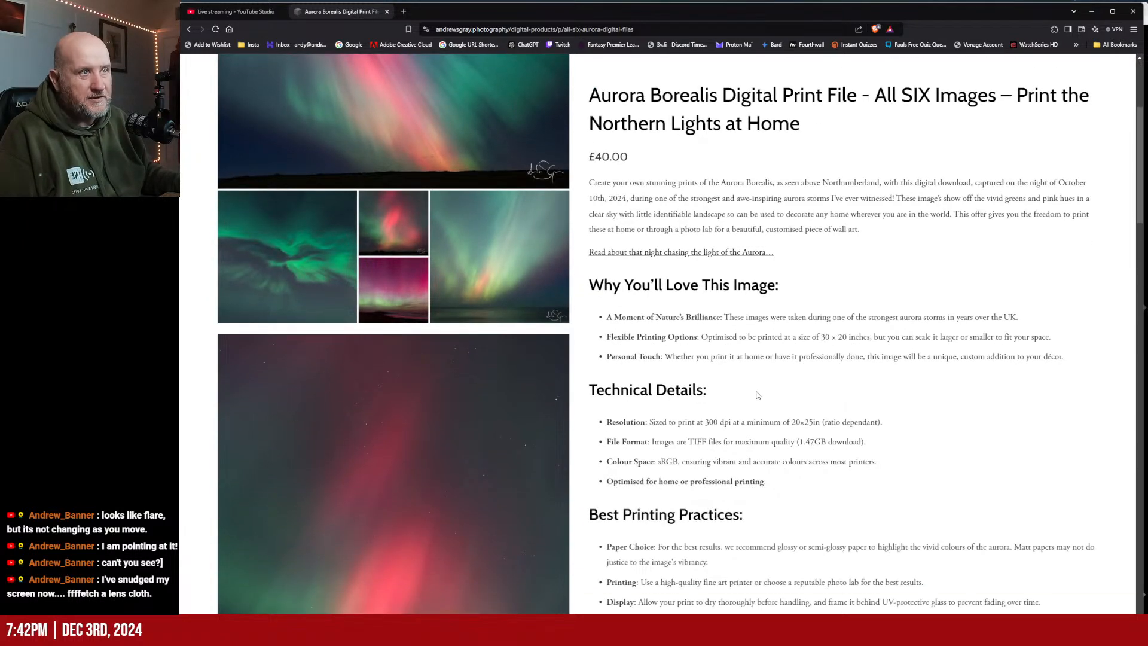
scroll(757, 395, down, 4)
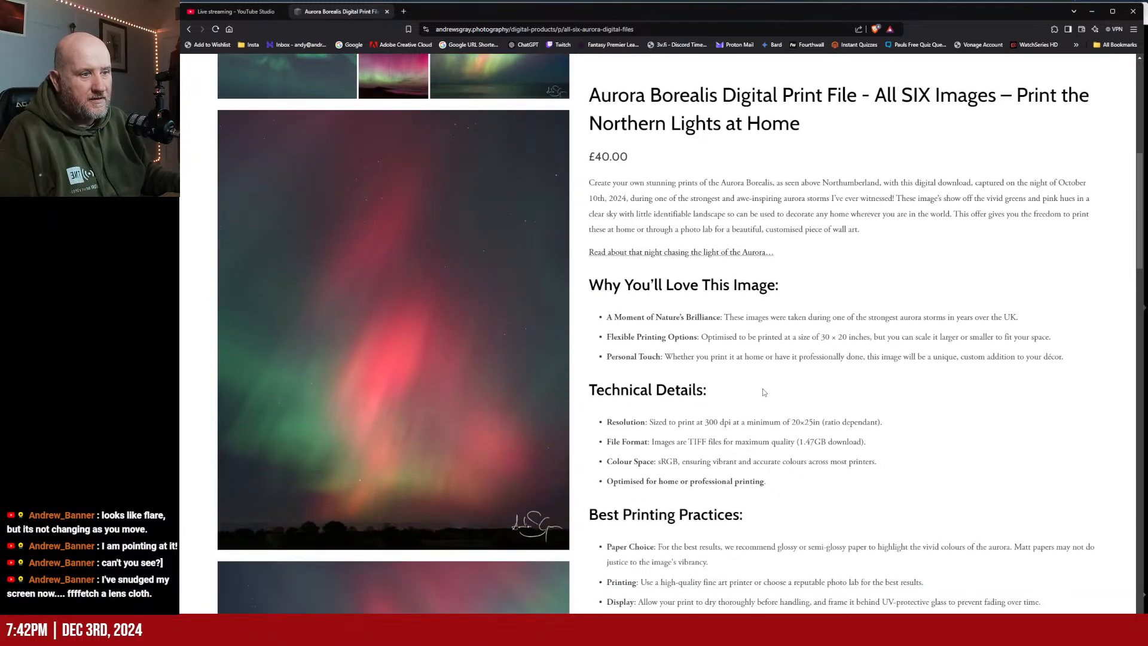
scroll(763, 392, up, 5)
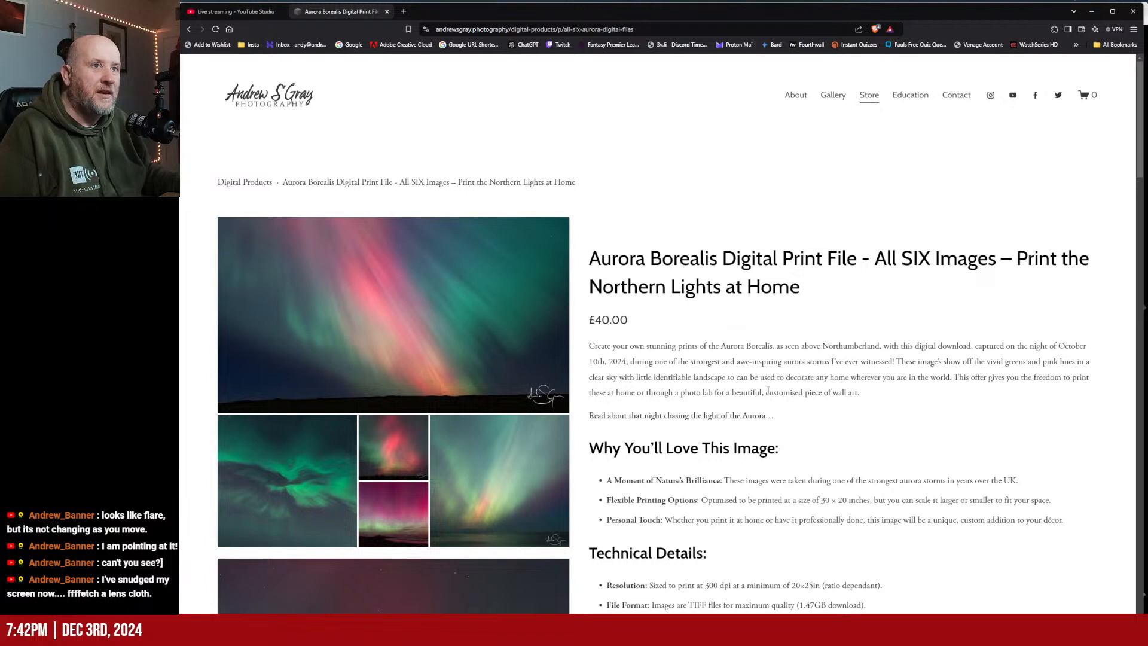
click(189, 30)
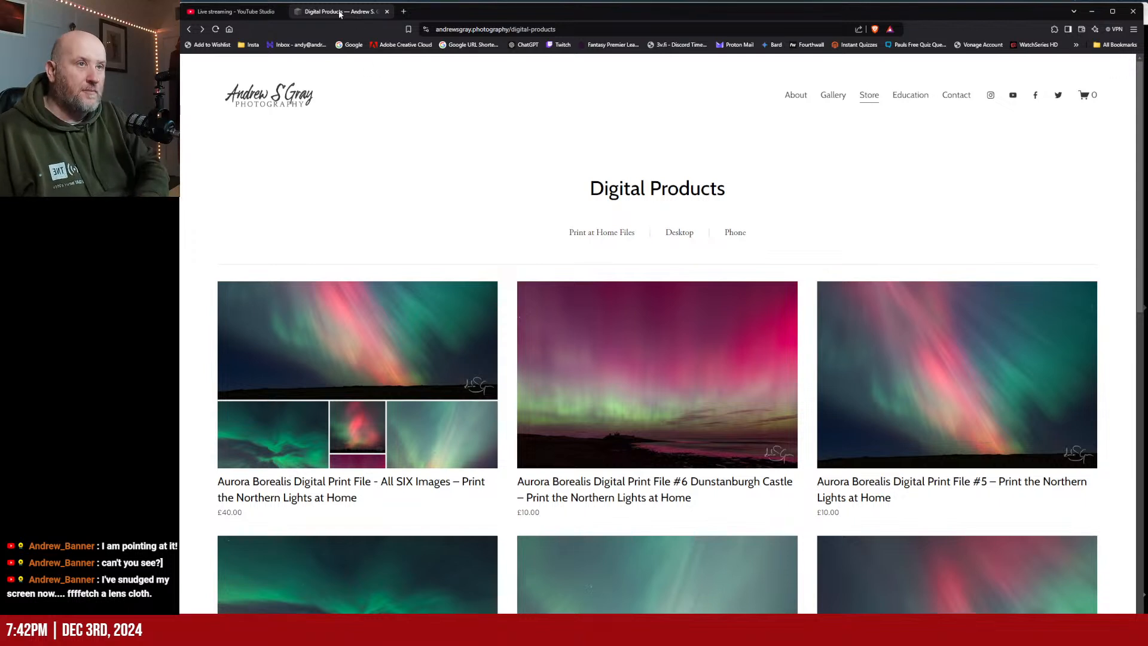
Open the Patreon creator page in a new browser tab and look over the SIX Wallpapers for December! post
key(ctrl+t)
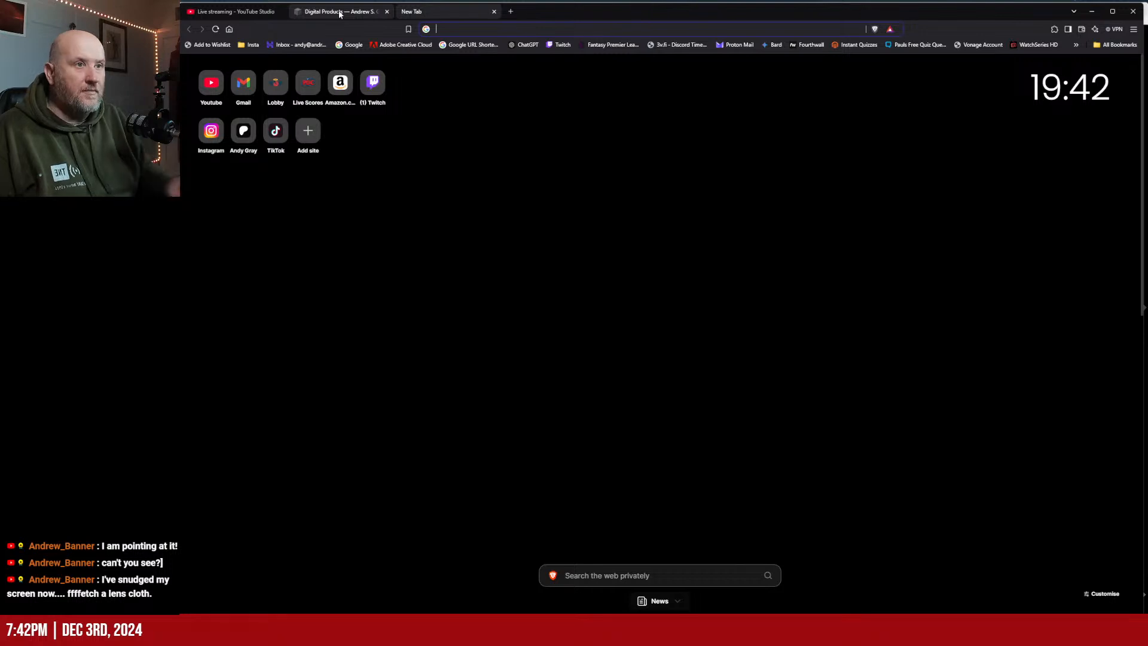
click(244, 130)
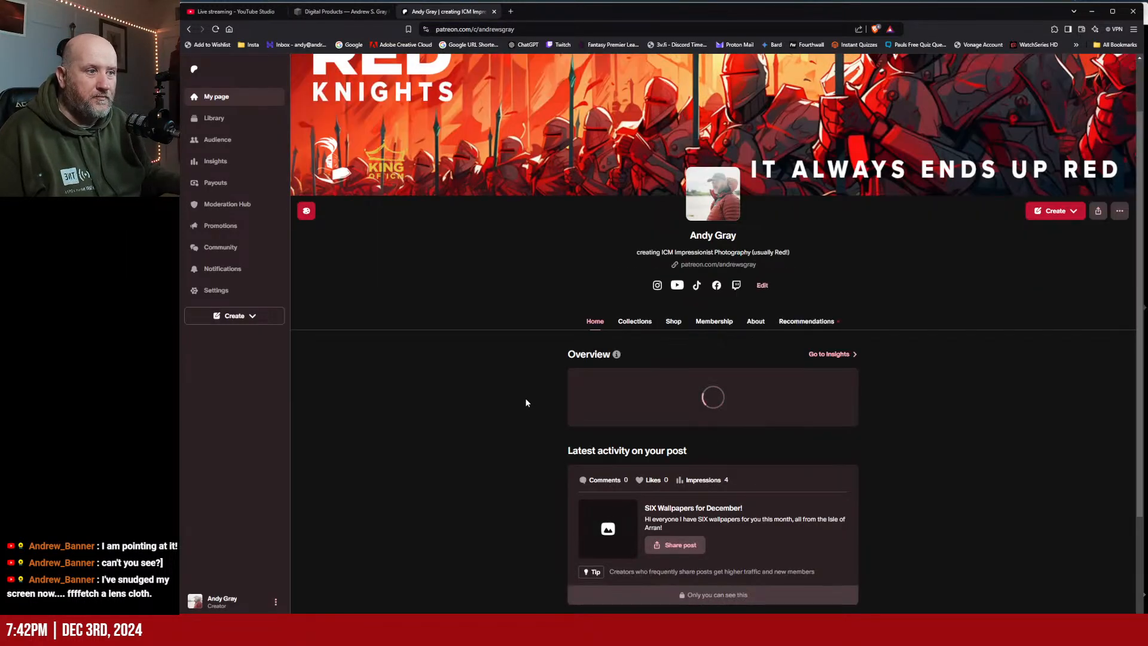
scroll(525, 399, down, 2)
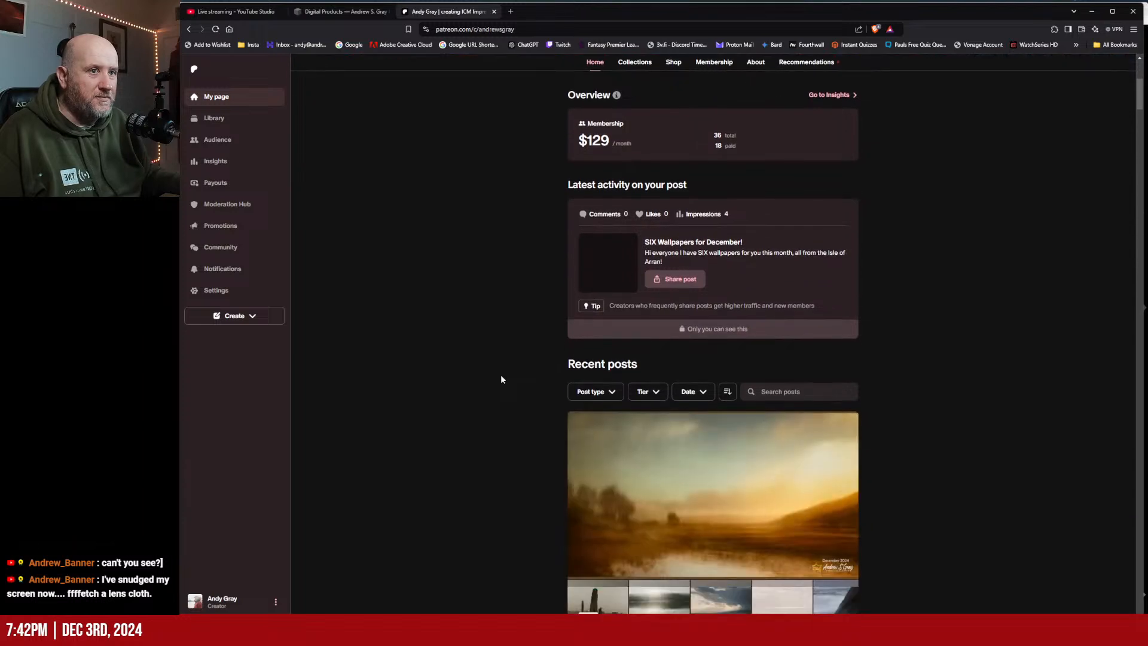
scroll(501, 374, down, 4)
scroll(464, 358, down, 3)
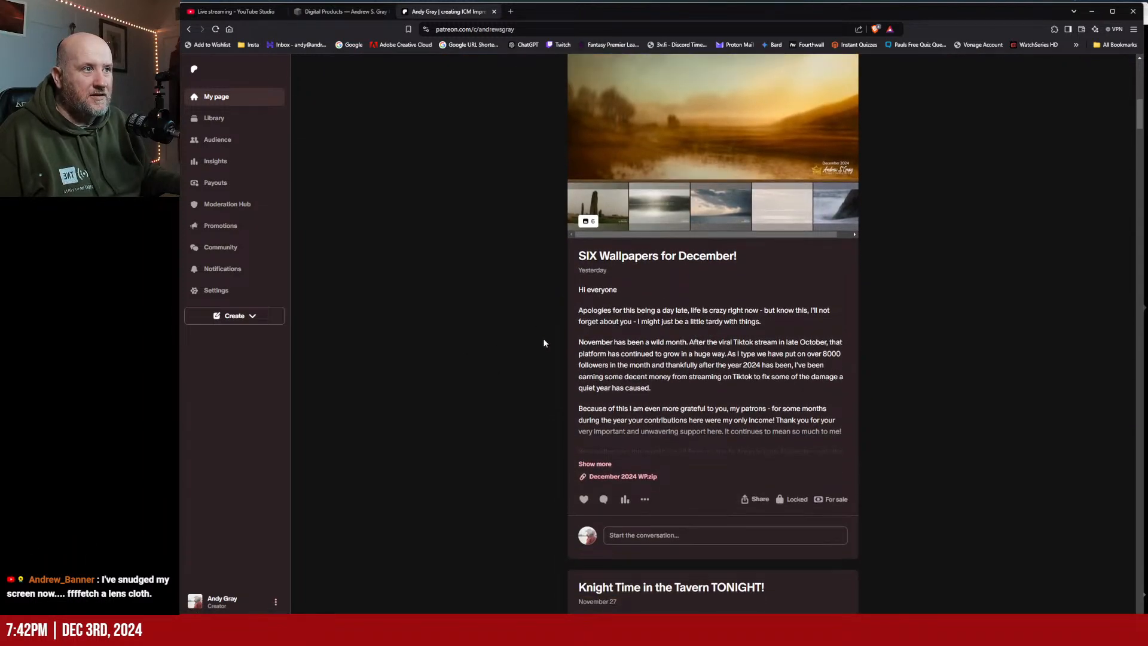
scroll(722, 286, up, 3)
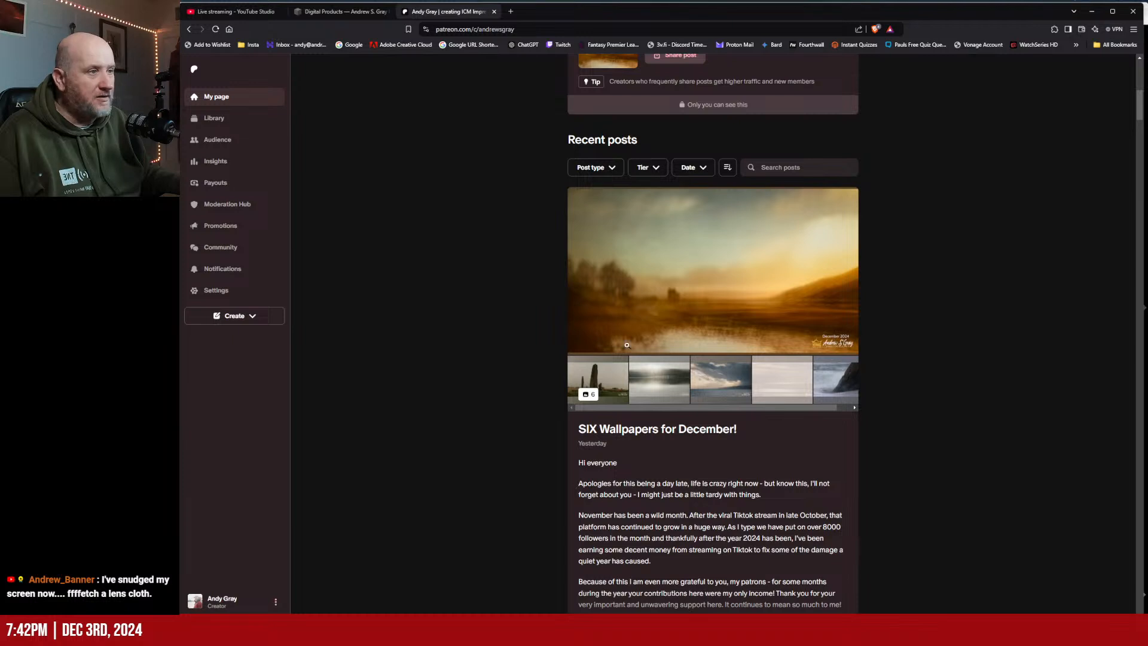
View the December post's six wallpapers one after another at full size
click(627, 318)
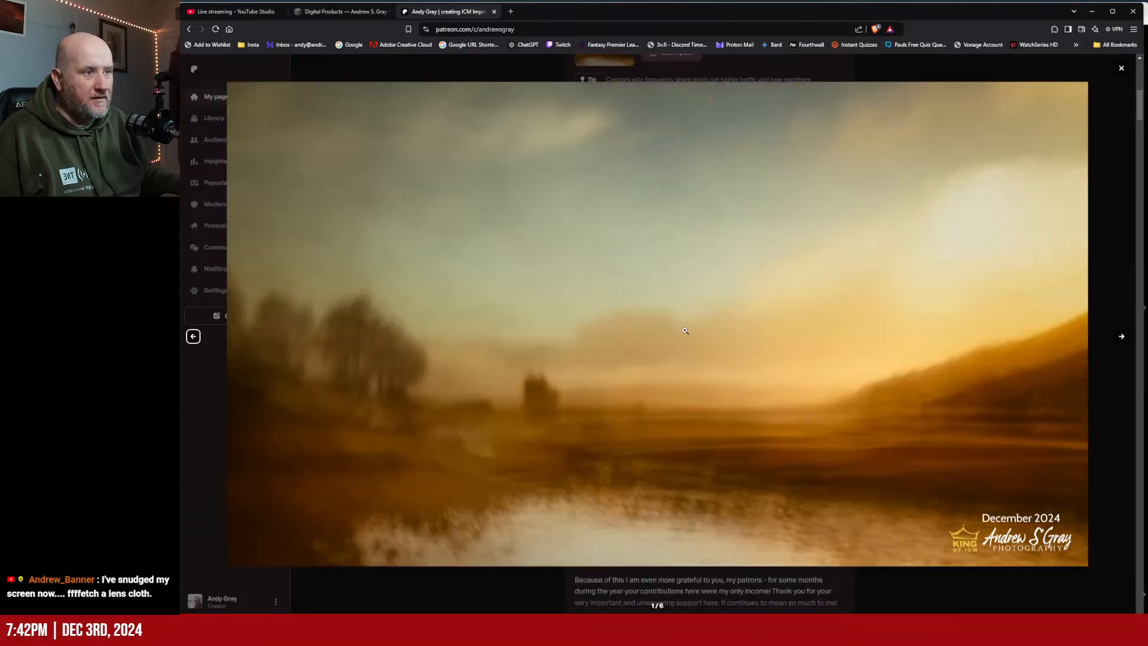
click(1122, 339)
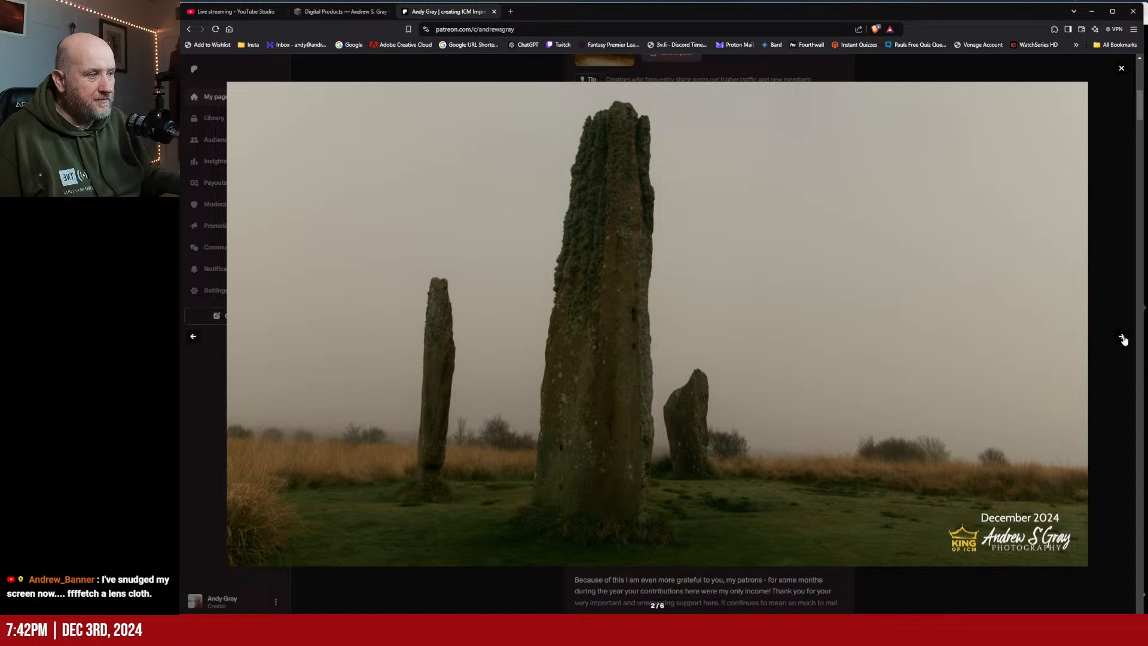
click(1122, 339)
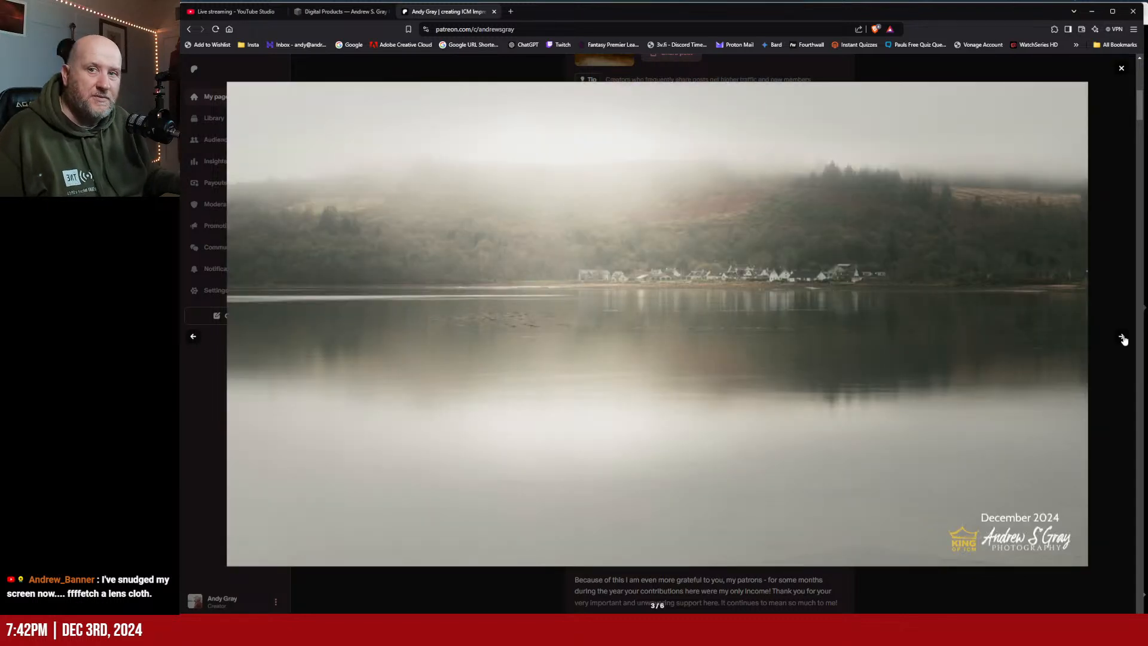
click(1122, 339)
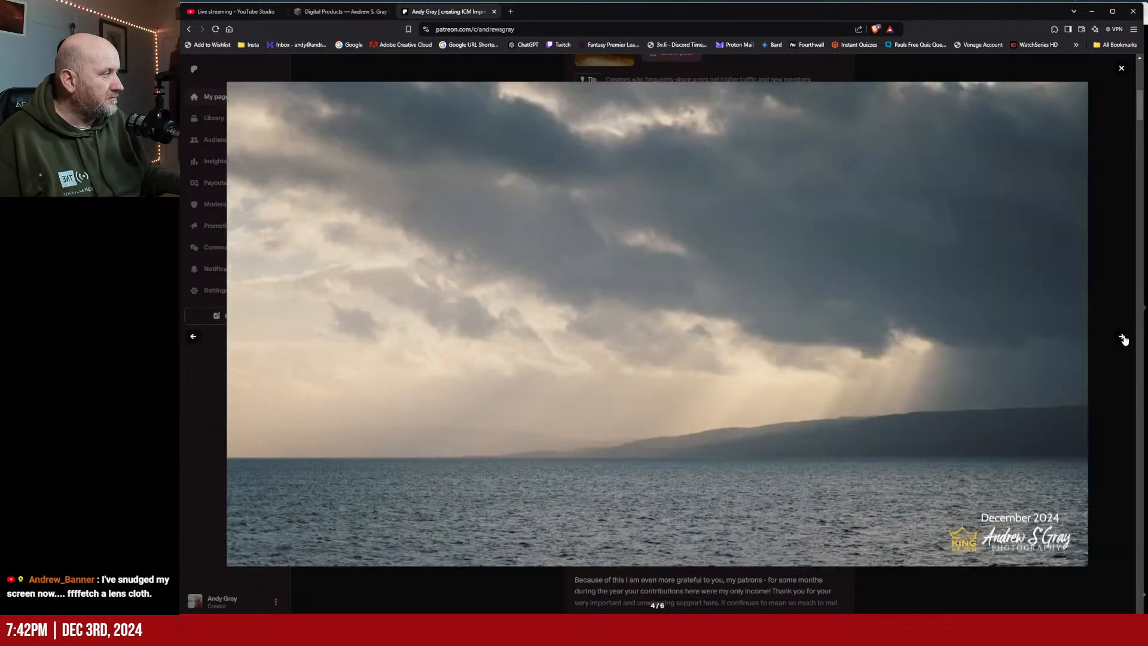
click(1122, 339)
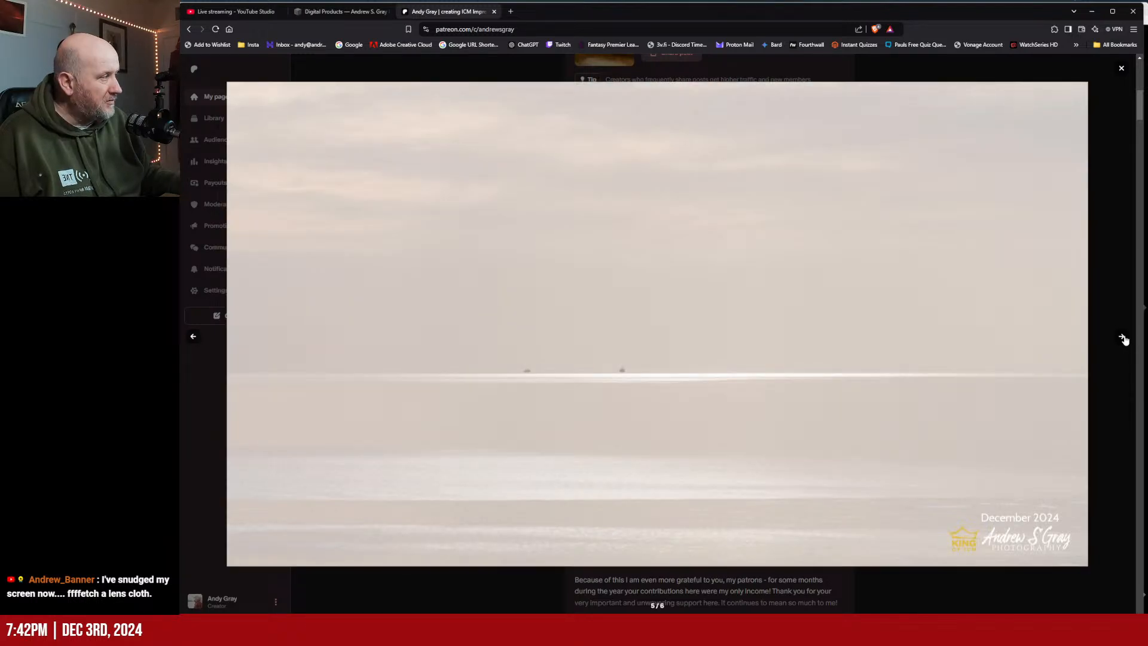
click(1122, 339)
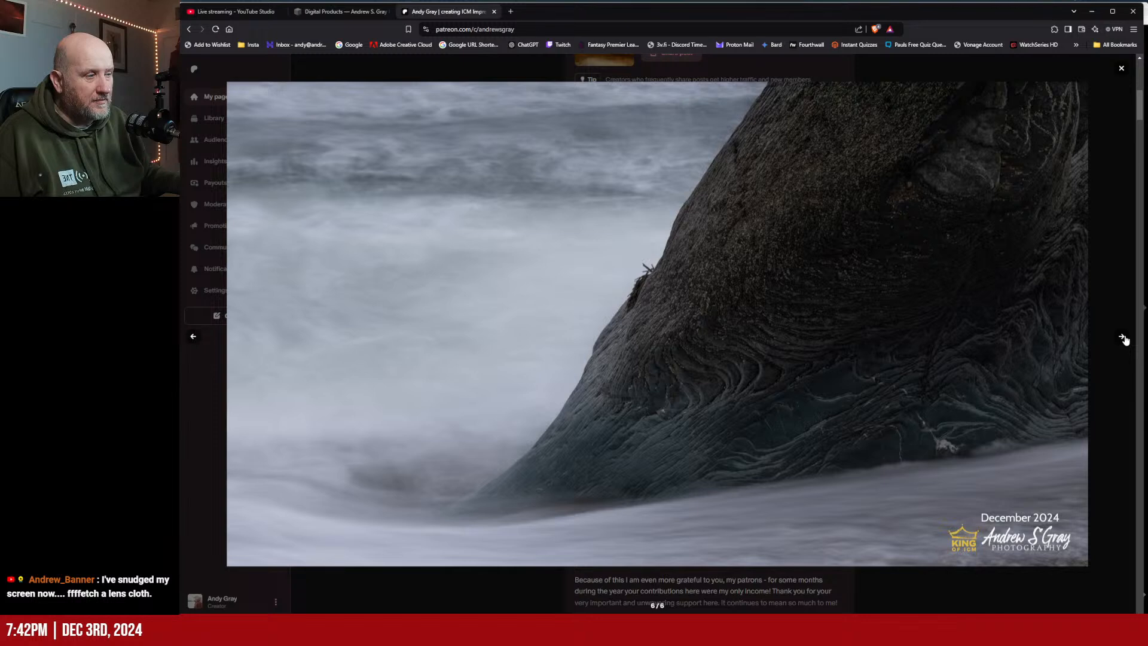
click(1122, 339)
click(1120, 396)
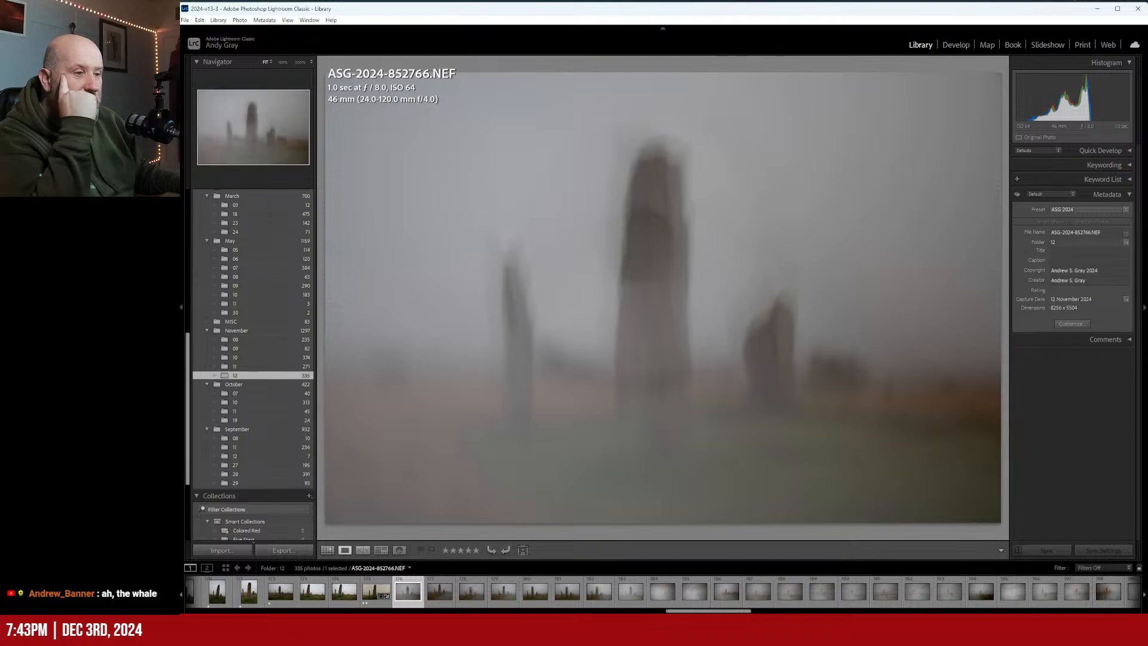
In Lightroom Classic, browse the standing-stone photos in the November folder 12 and view ASG-2024-852765.NEF, ASG-2024-852761.NEF and ASG-2024-852766.NEF
scroll(498, 595, down, 3)
scroll(498, 594, up, 8)
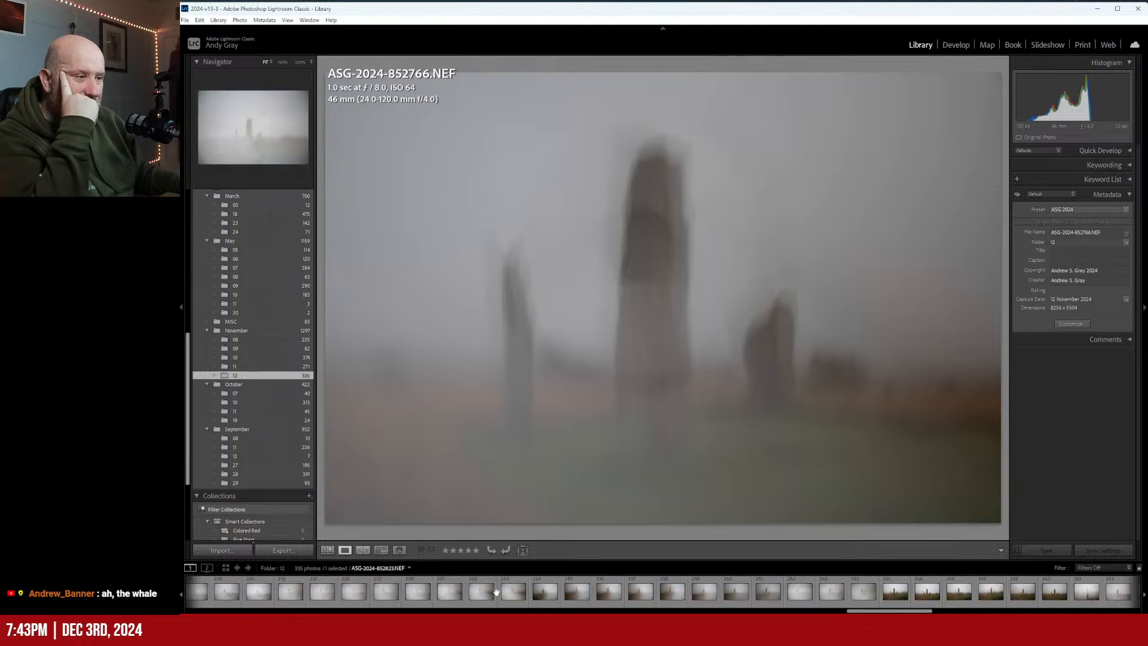
scroll(495, 597, down, 3)
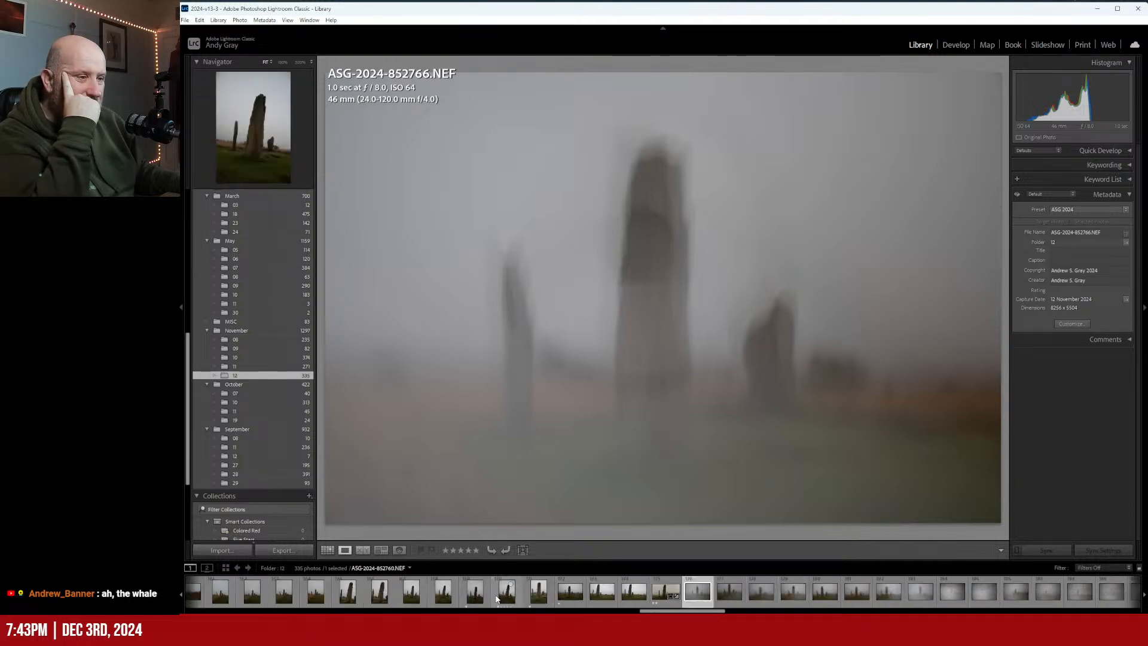
click(658, 596)
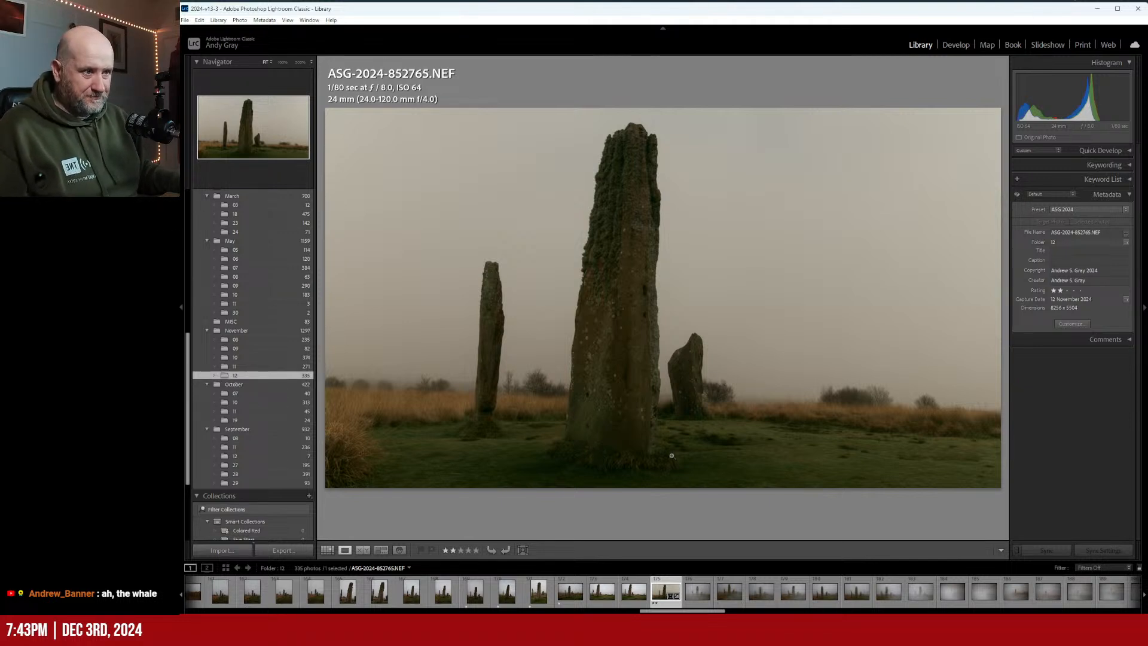
click(538, 594)
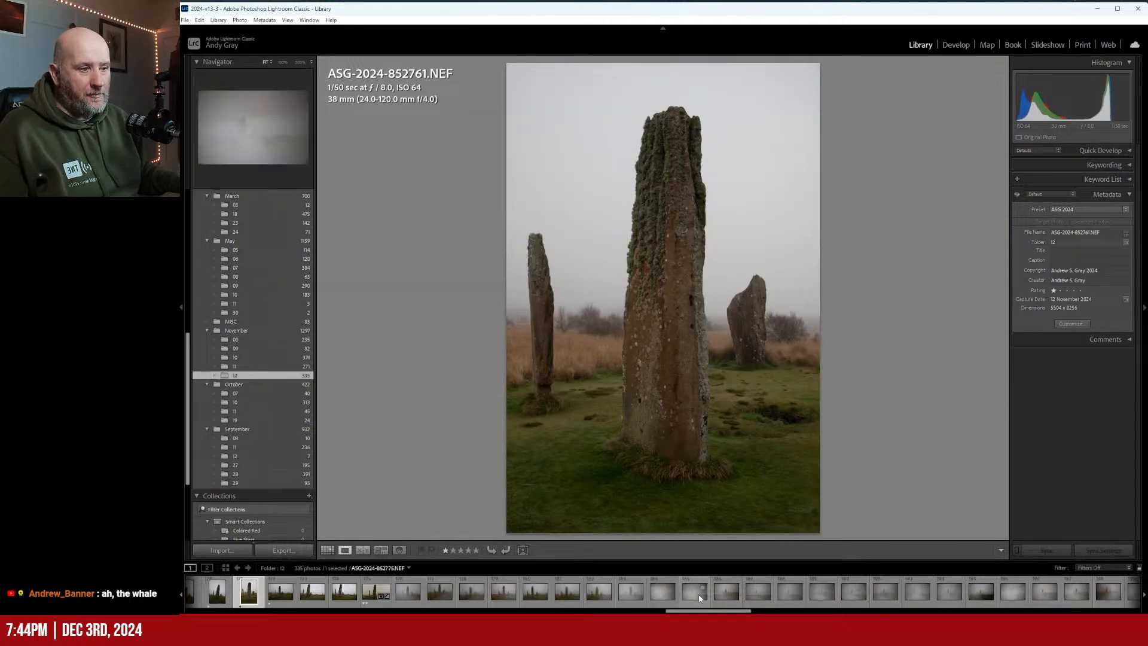
scroll(701, 599, down, 5)
click(417, 600)
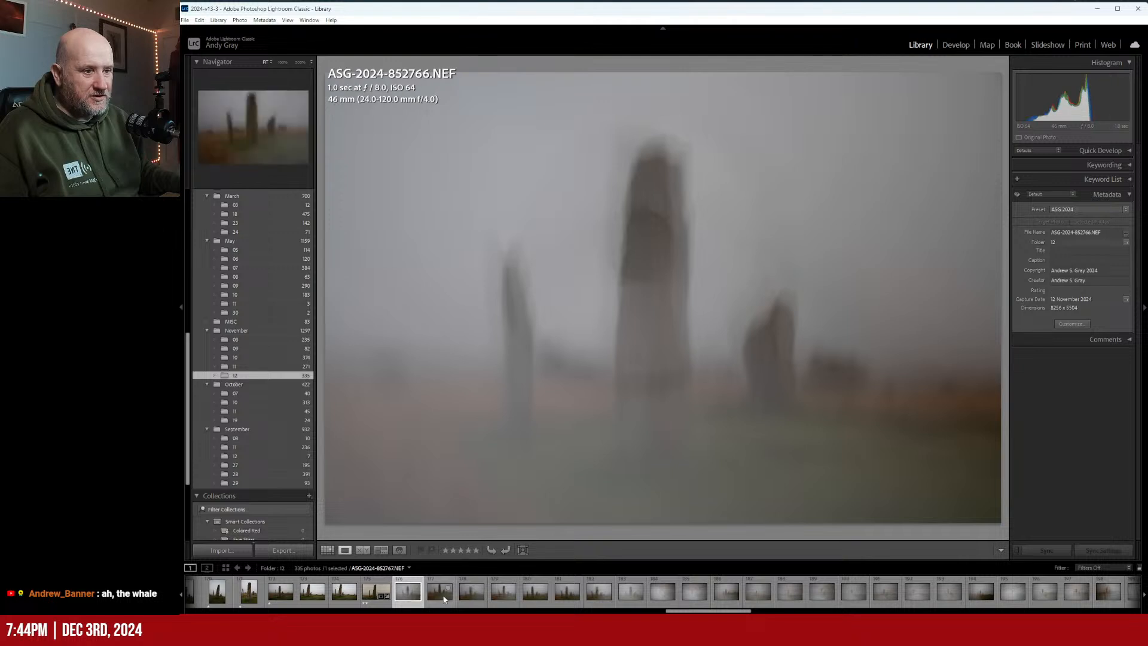
Look along the November folder 12 photos and compare the blurred standing-stone shots from ASG-2024-852766.NEF through ASG-2024-852770.NEF
scroll(560, 609, down, 20)
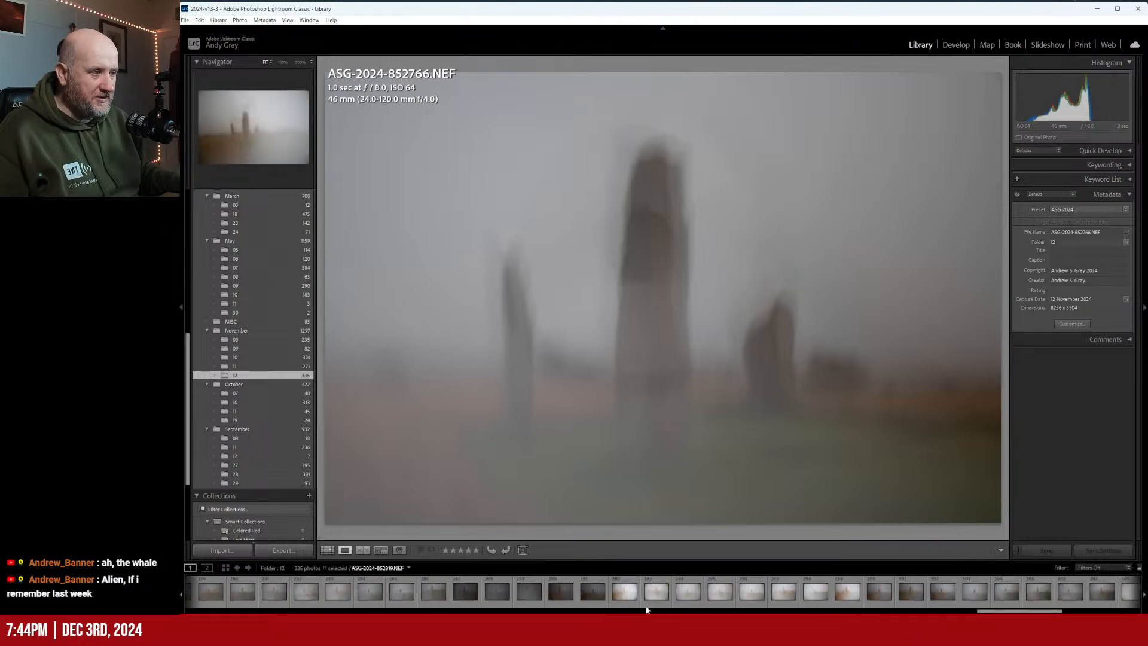
scroll(657, 608, up, 20)
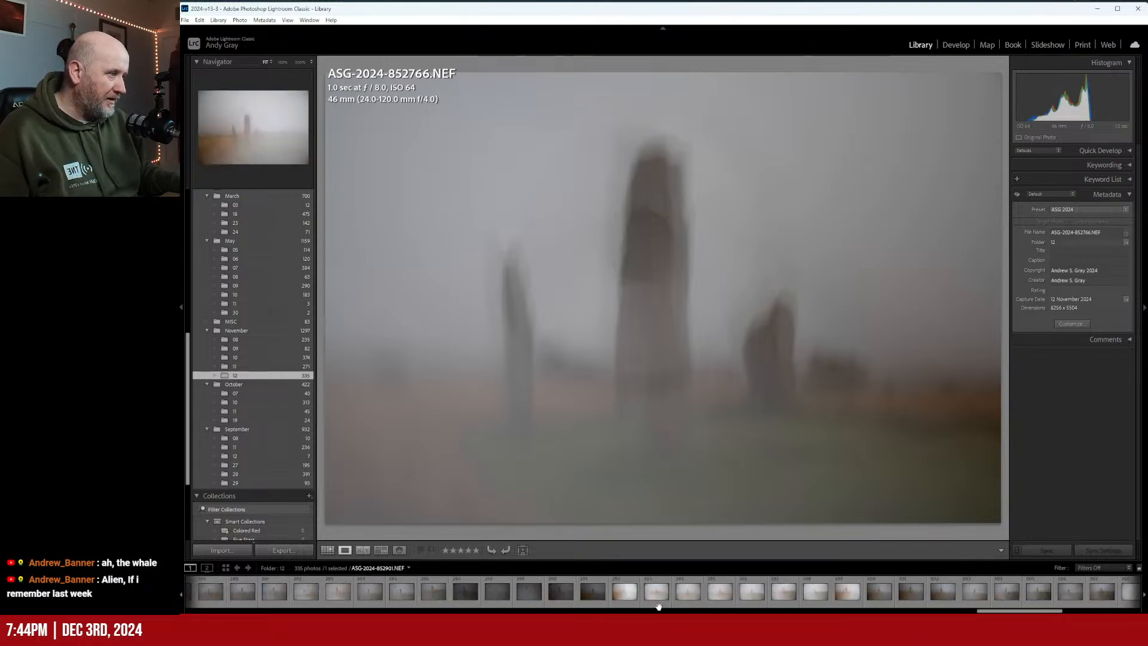
scroll(657, 608, up, 10)
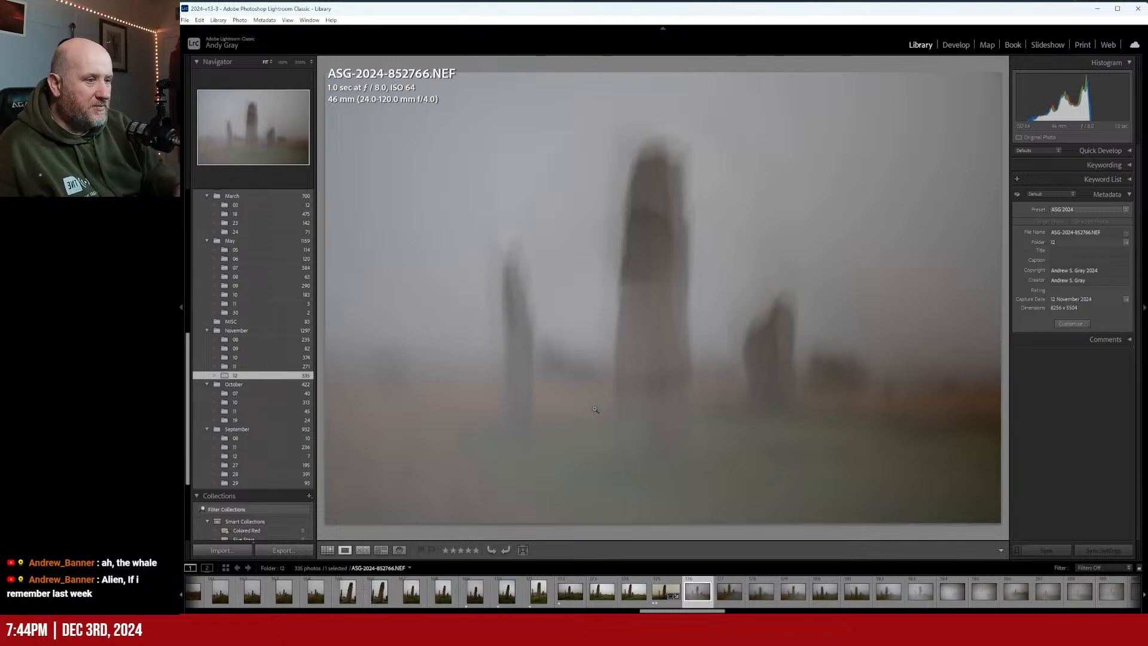
key(Left)
key(Right)
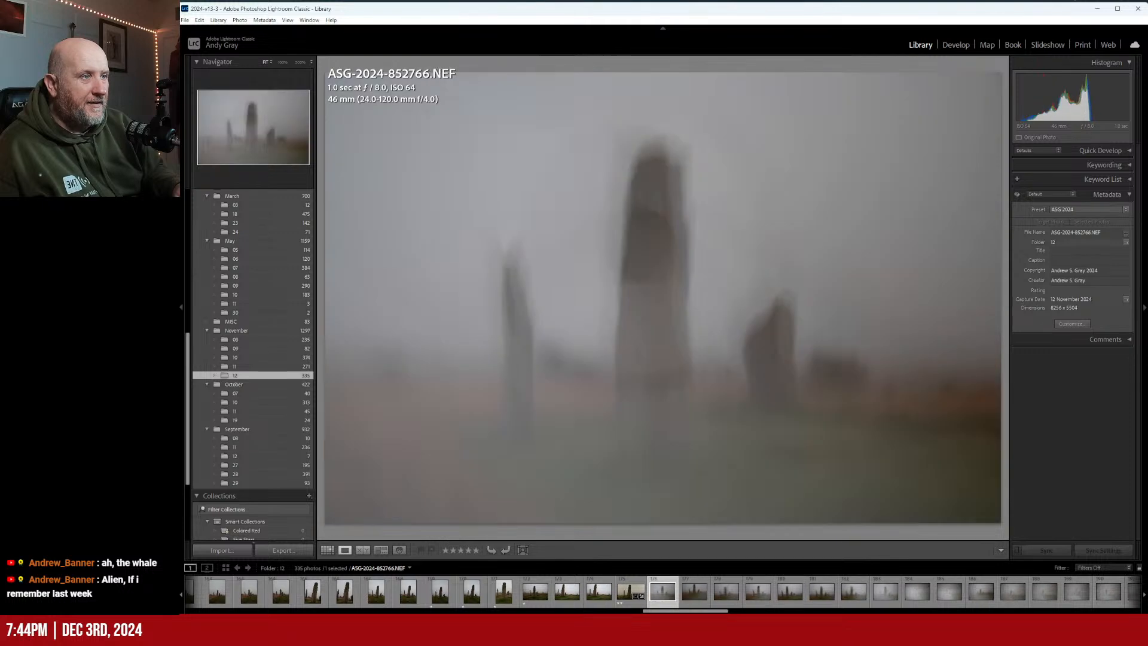
key(Right)
key(Right)
key(Right)
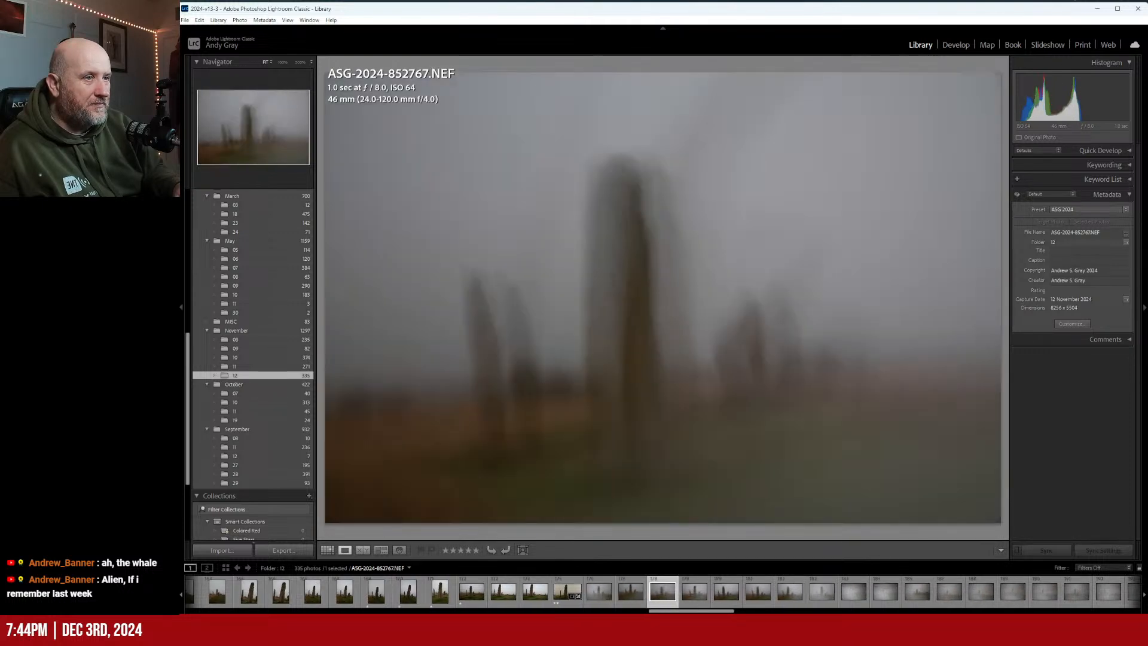
key(Right)
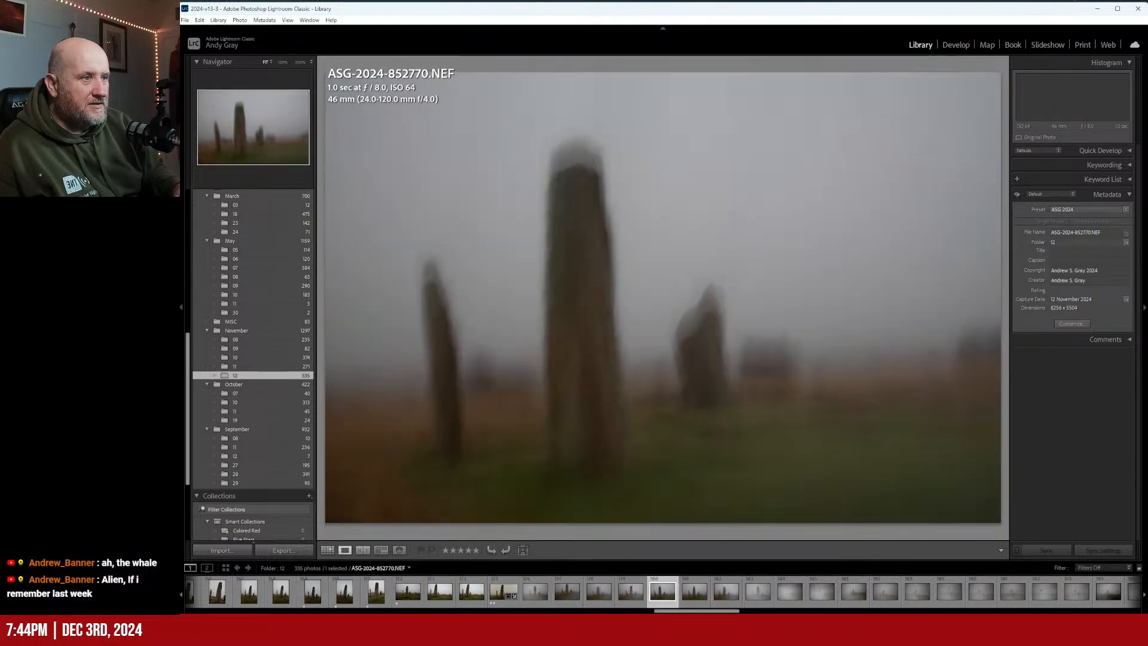
key(Right)
key(Left)
key(Left)
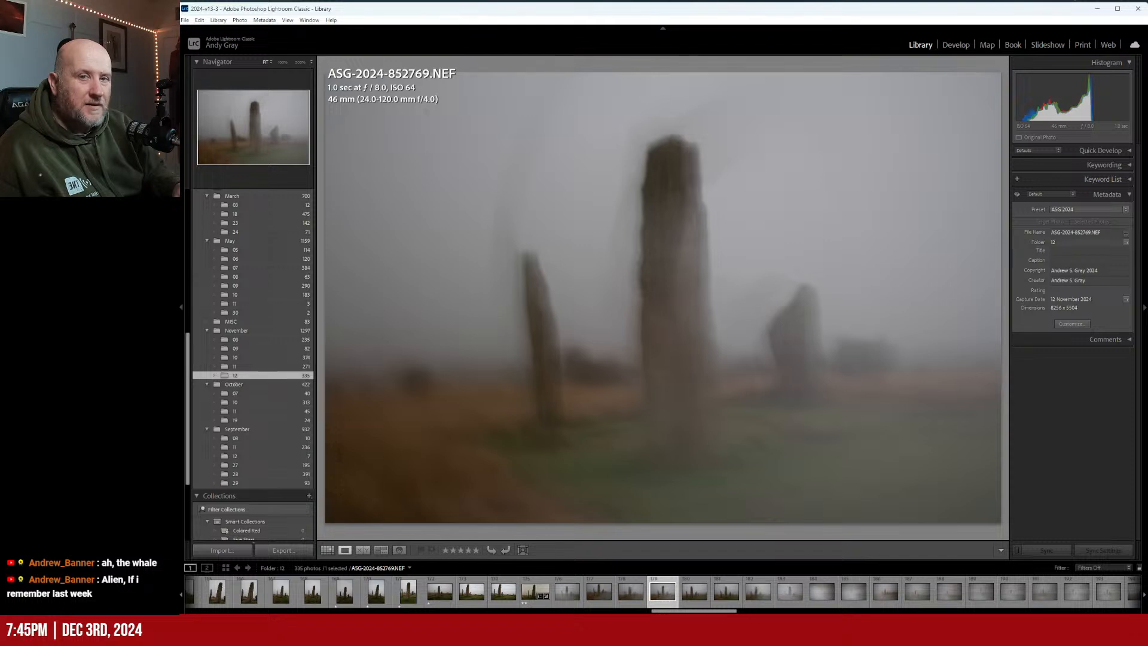
Return to ASG-2024-852766.NEF and give it a one-star rating
key(Left)
key(Left)
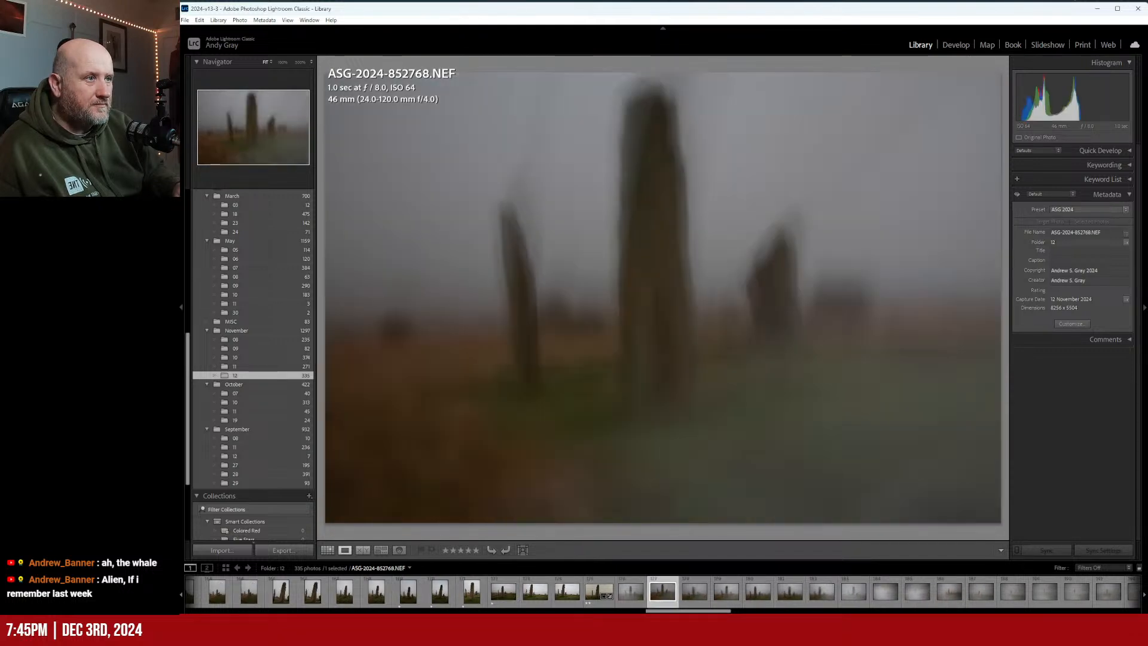
key(Left)
key(1)
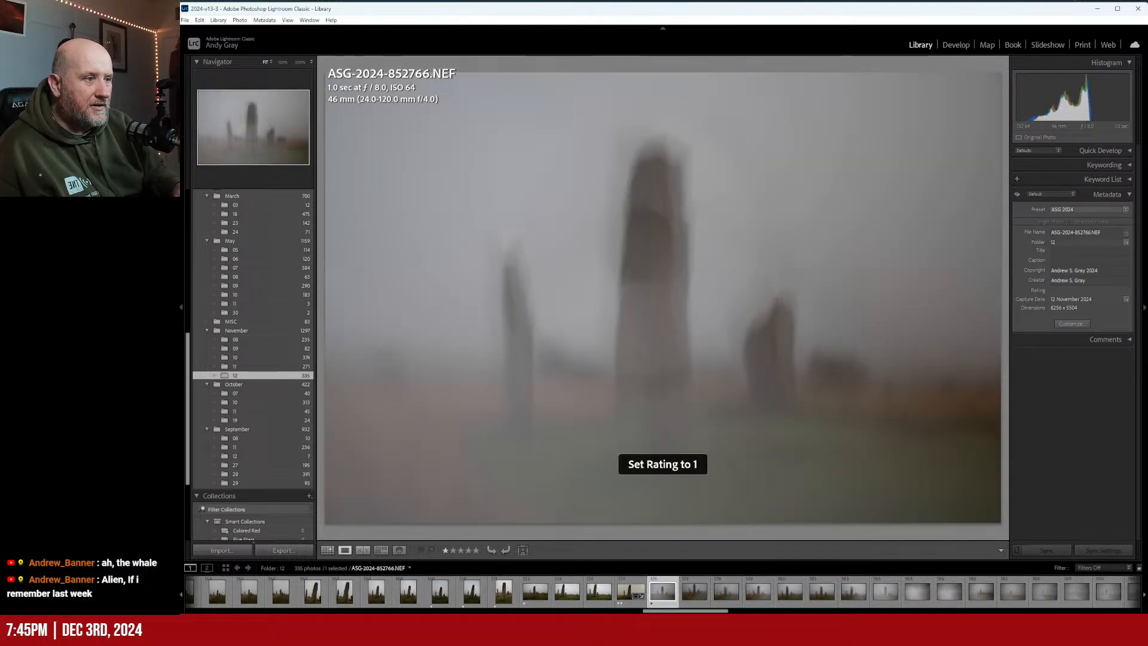
Give ASG-2024-852769.NEF and ASG-2024-852770.NEF one-star ratings
key(Right)
key(Right)
key(Right)
key(Right)
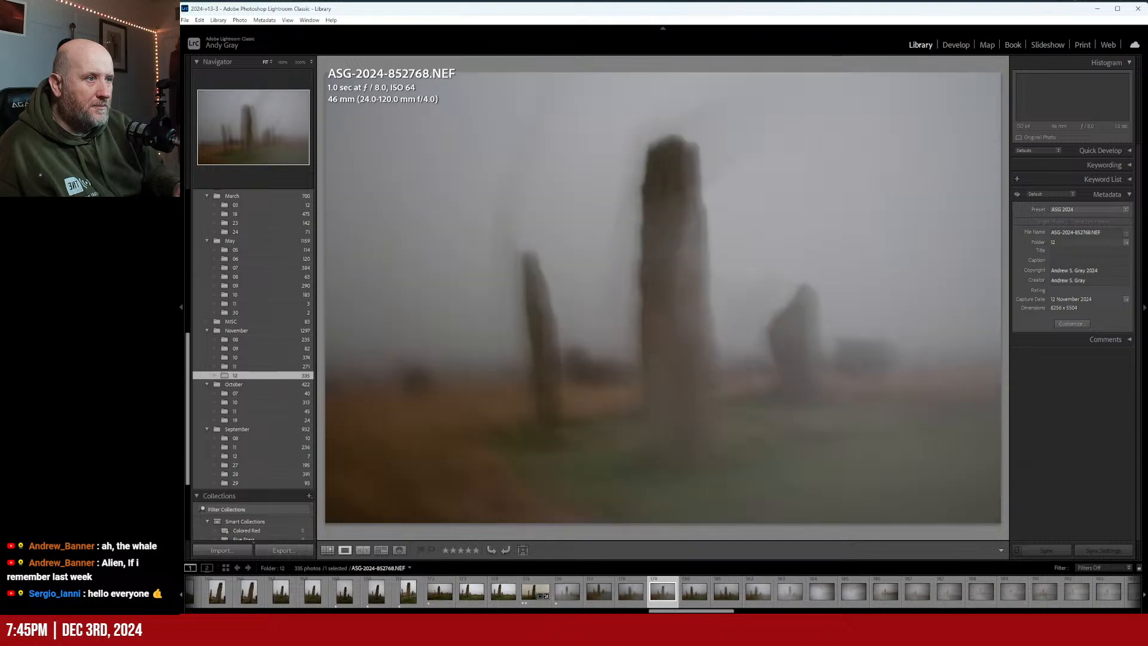
key(1)
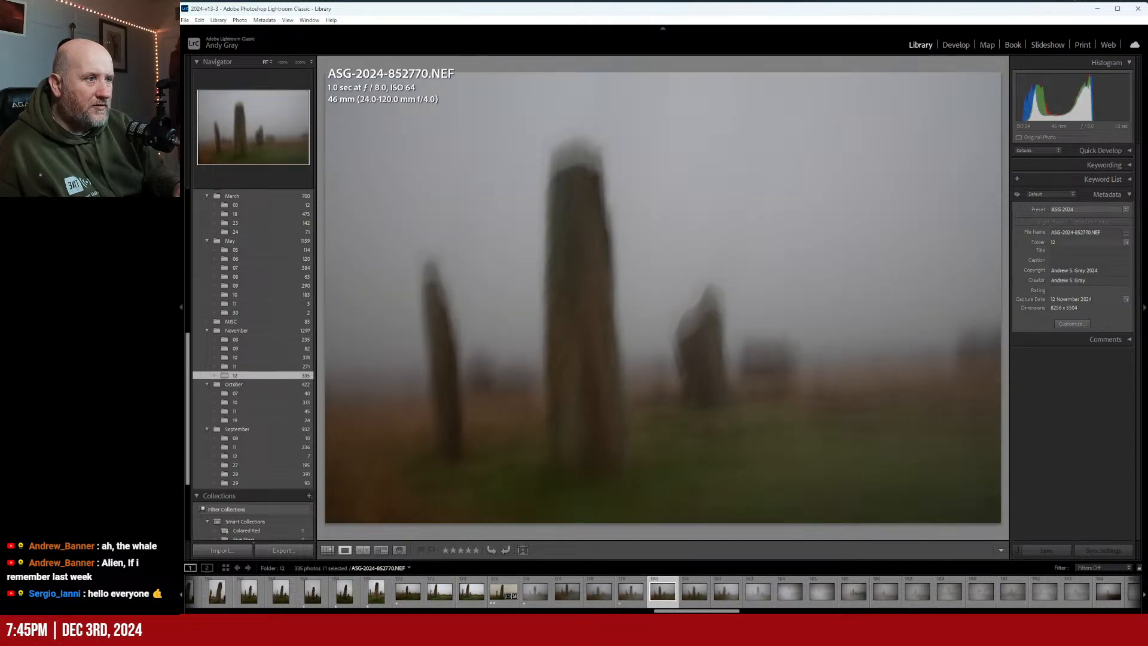
key(1)
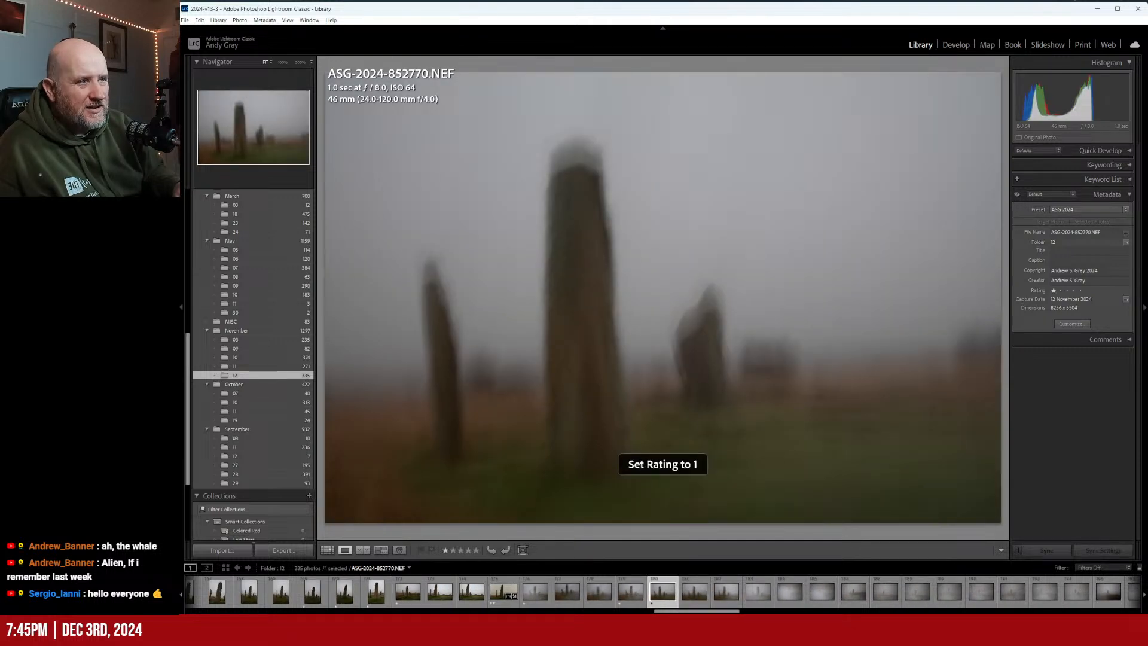
Review the photos following ASG-2024-852770.NEF and rate ASG-2024-852773.NEF one star
key(Right)
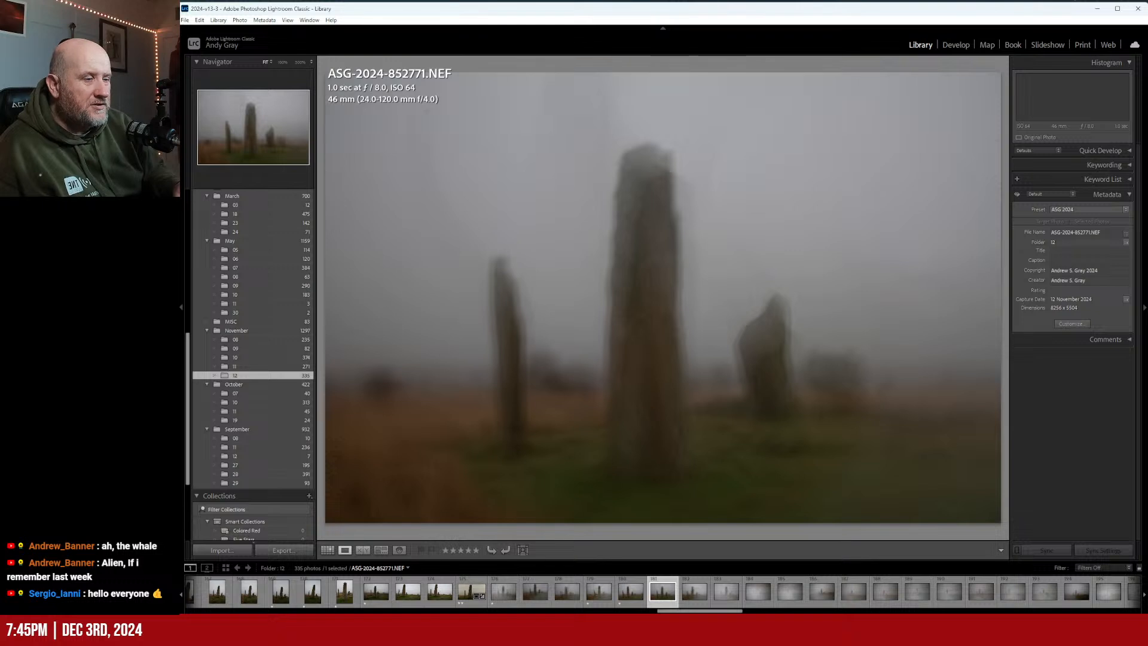
key(Right)
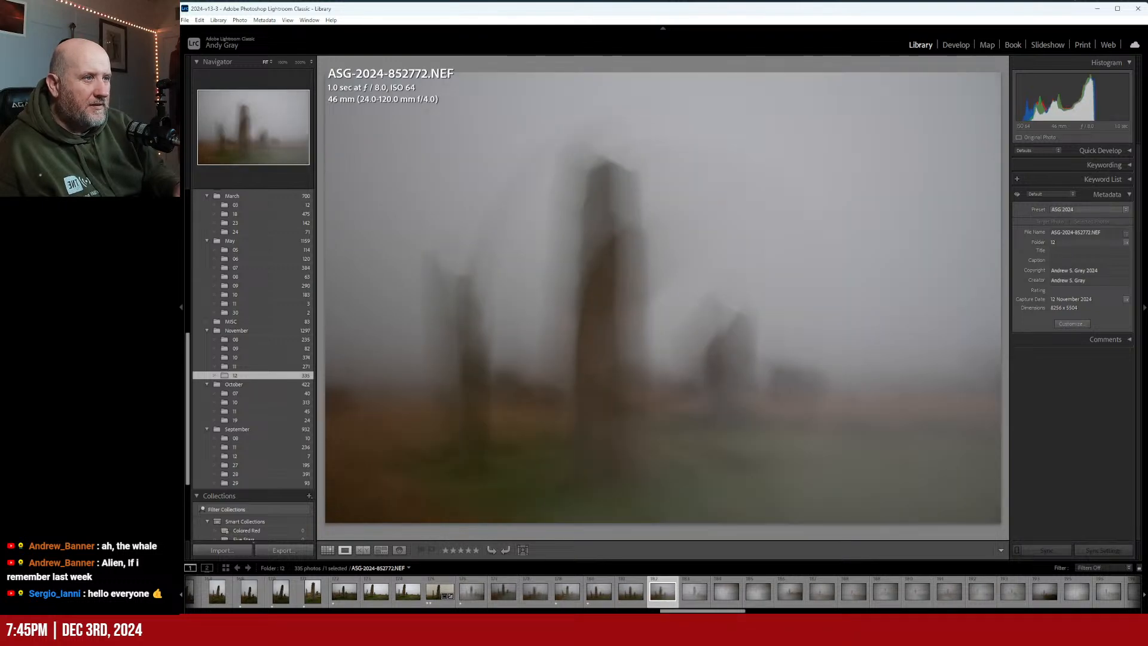
key(Right)
key(Left)
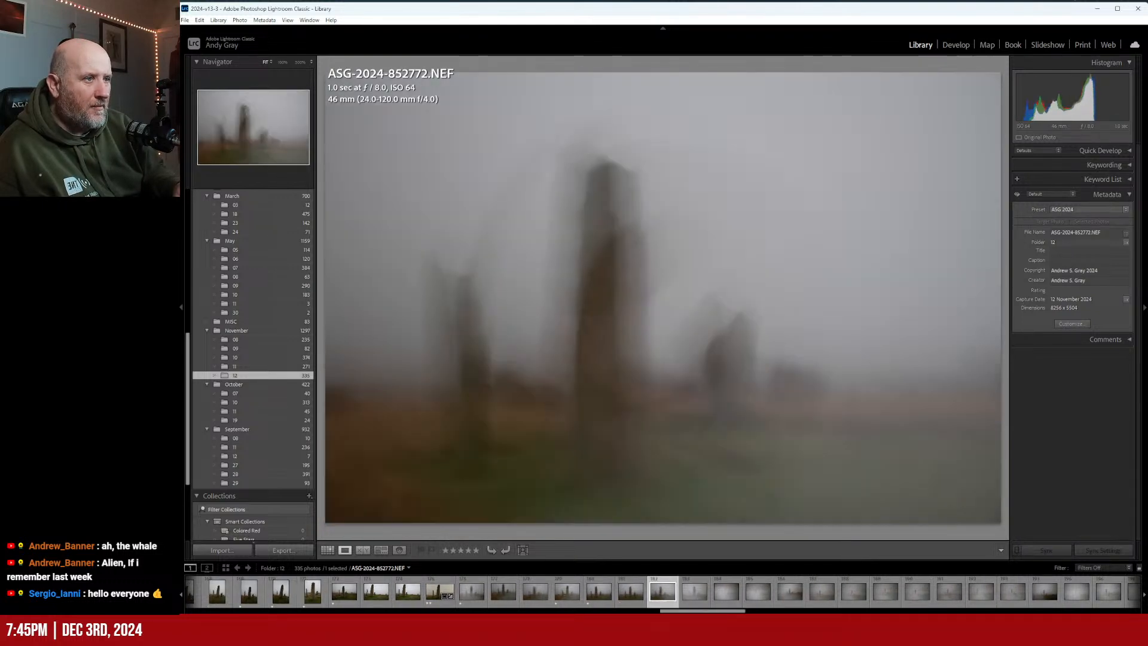
key(Right)
key(Right)
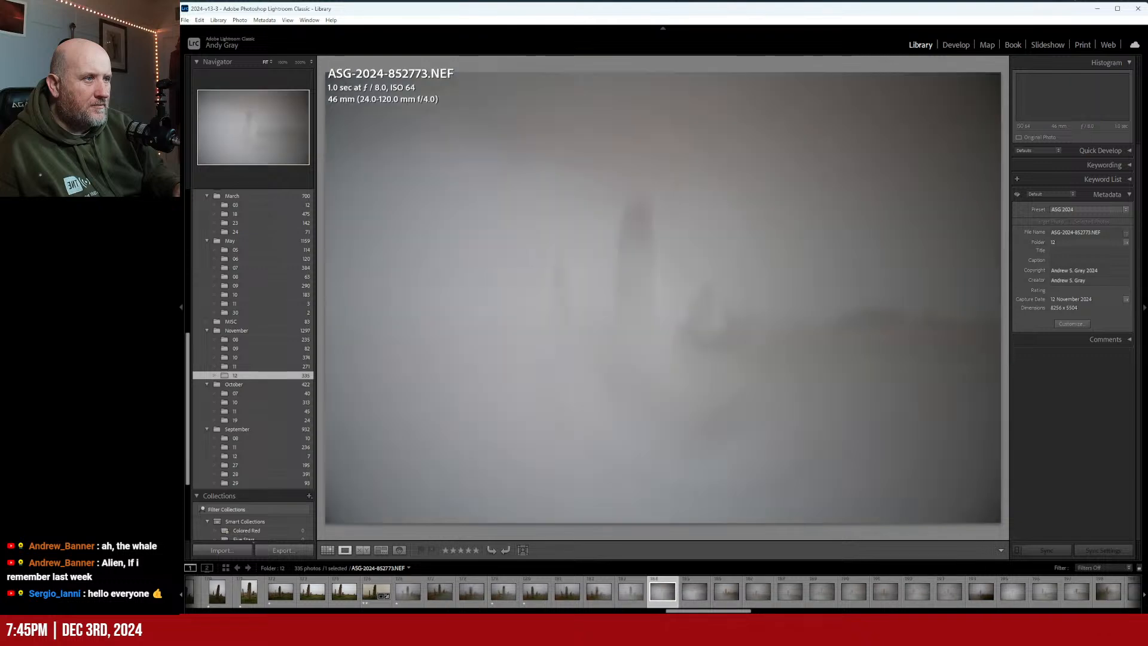
key(Left)
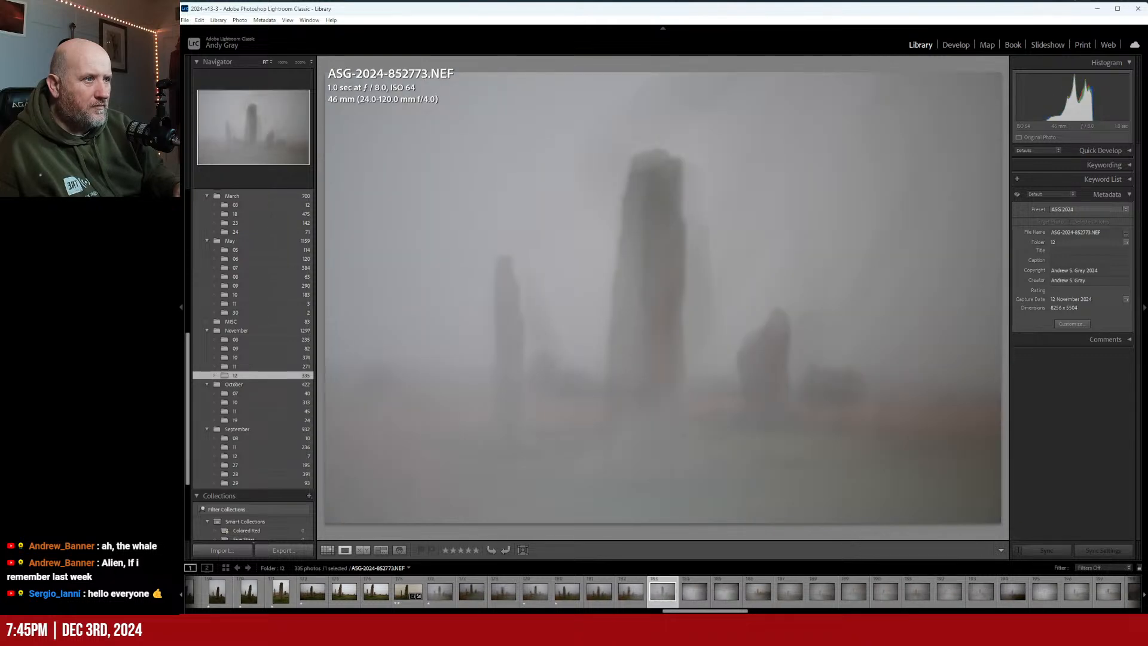
key(1)
Compare ASG-2024-852774.NEF with ASG-2024-852775.NEF and rate ASG-2024-852774.NEF one star
key(Right)
key(Right)
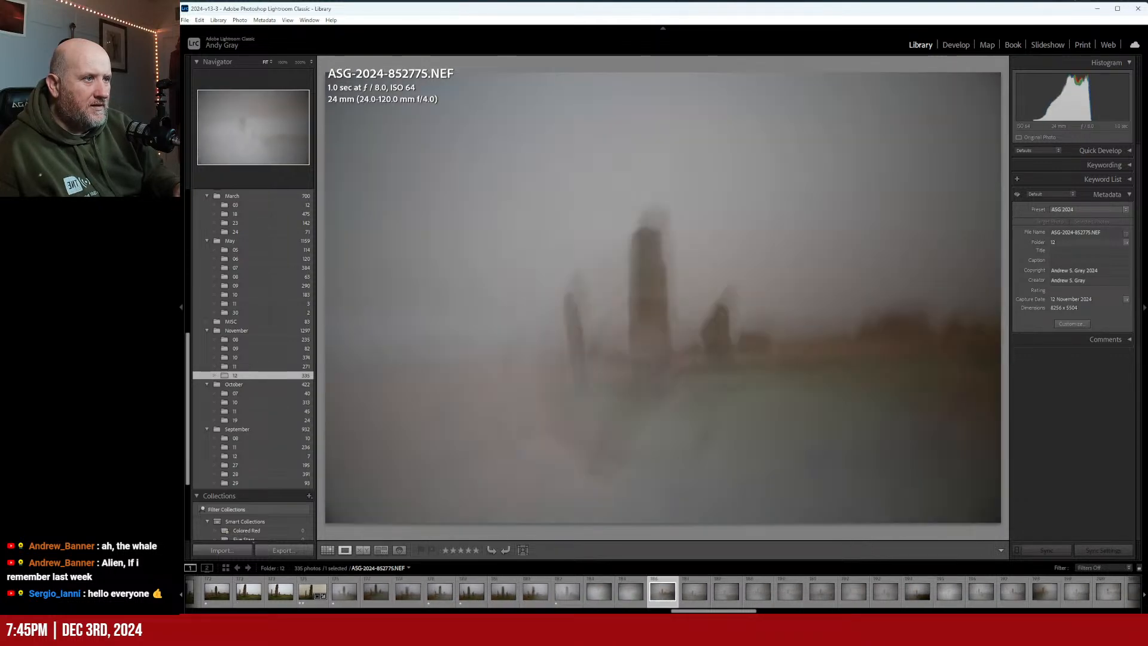
key(Left)
key(1)
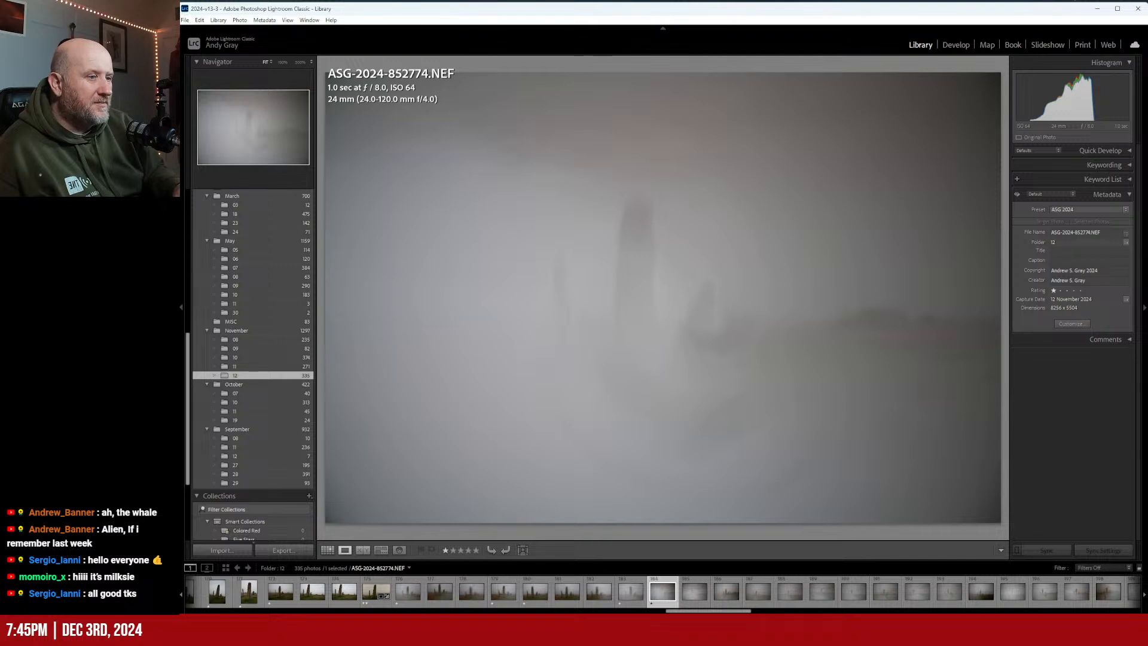
Review the wide 24 mm shots up to ASG-2024-852779.NEF and rate ASG-2024-852776.NEF and ASG-2024-852777.NEF one star
key(Right)
key(Right)
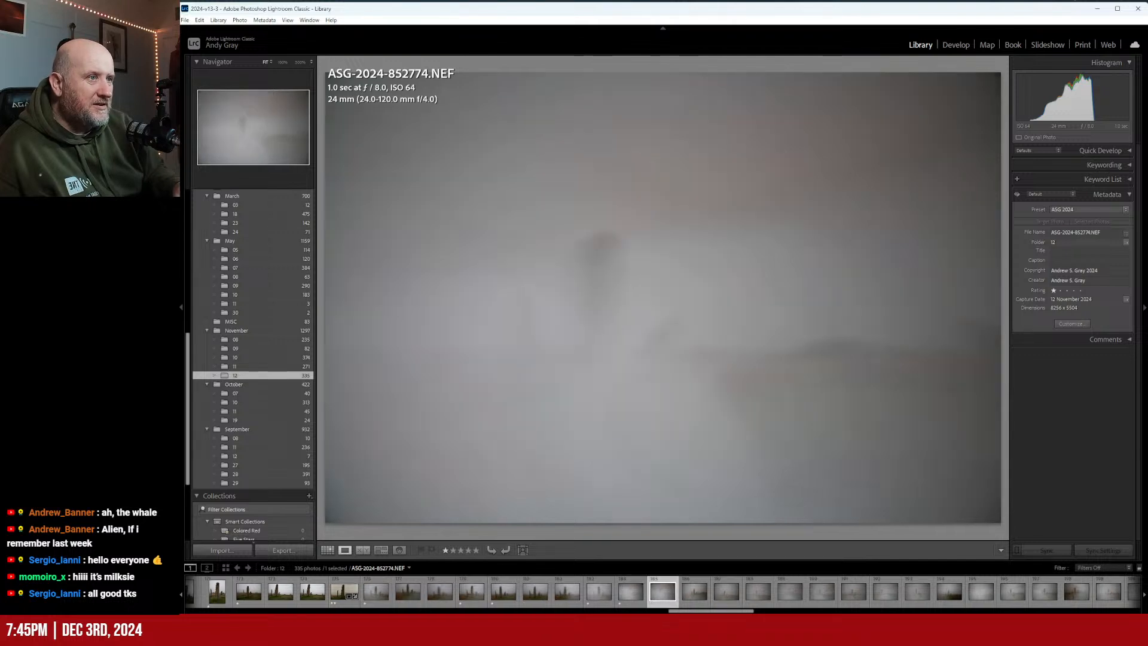
key(Right)
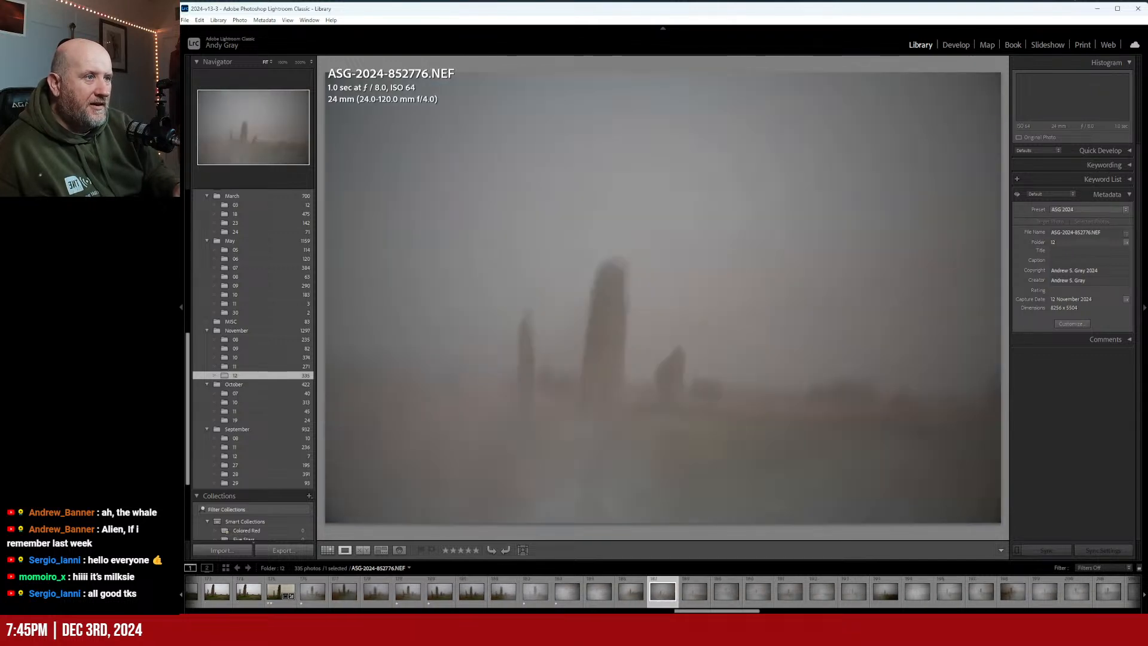
key(Left)
key(Right)
key(Right)
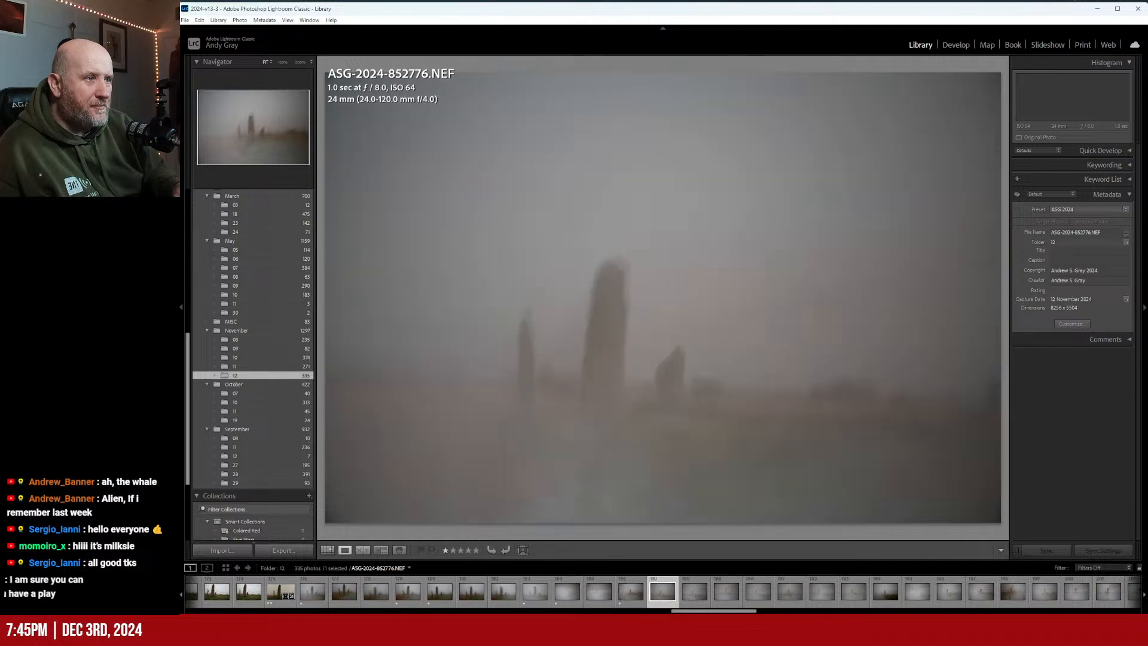
key(Right)
key(Right)
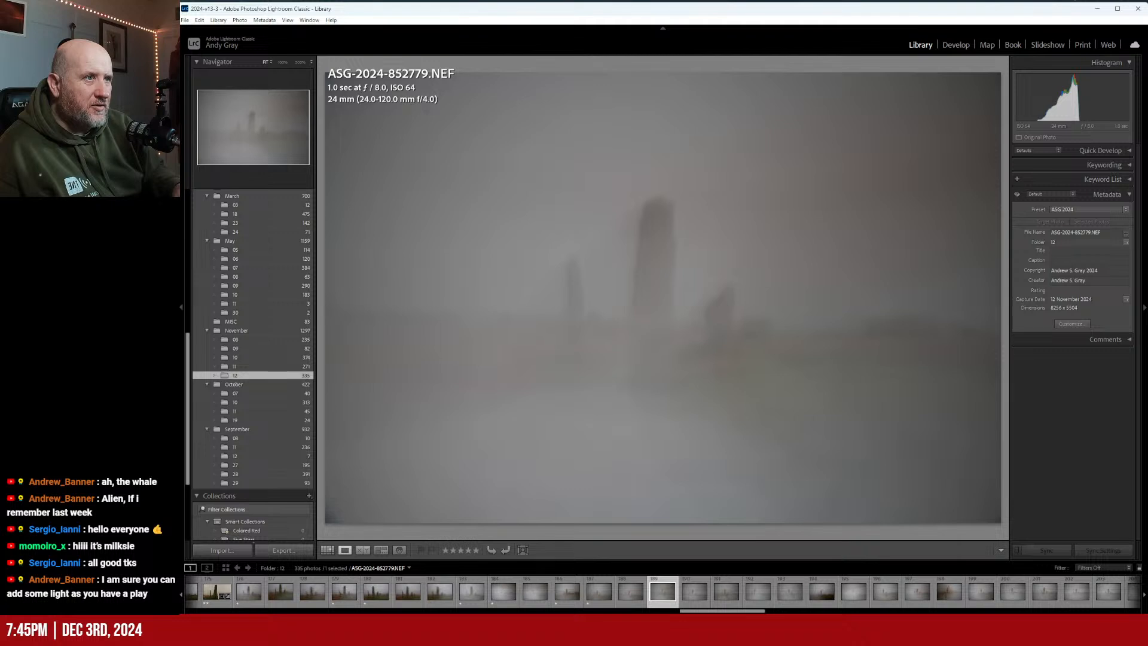
Compare ASG-2024-852779.NEF with the two shots before it, and rate ASG-2024-852779.NEF and ASG-2024-852780.NEF one star
key(Left)
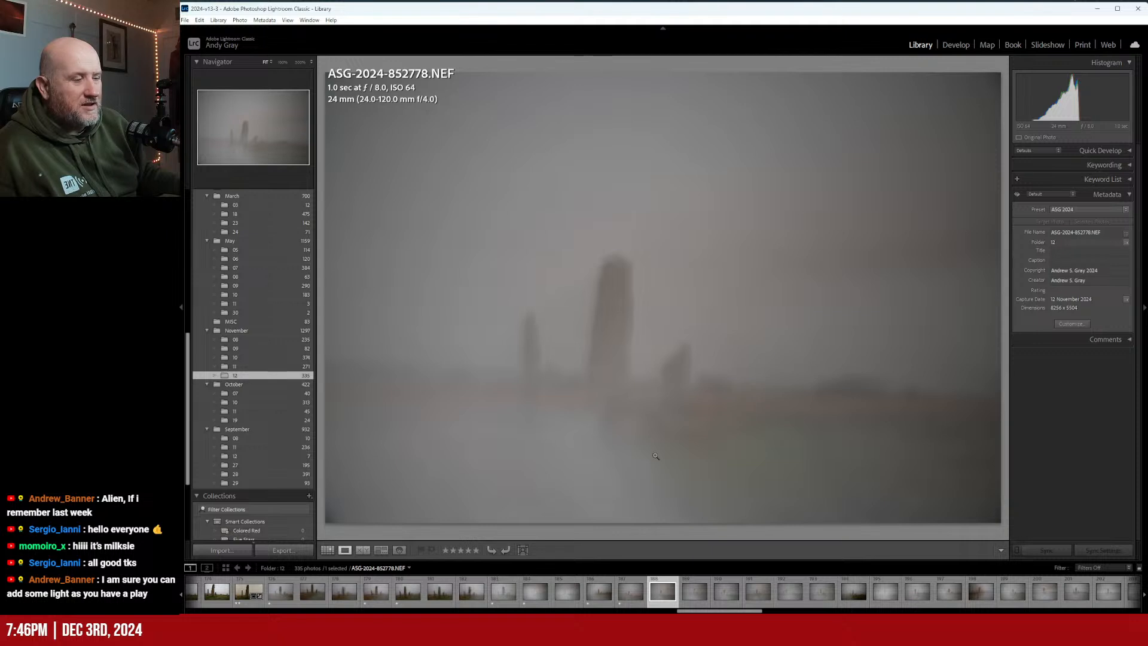
key(Left)
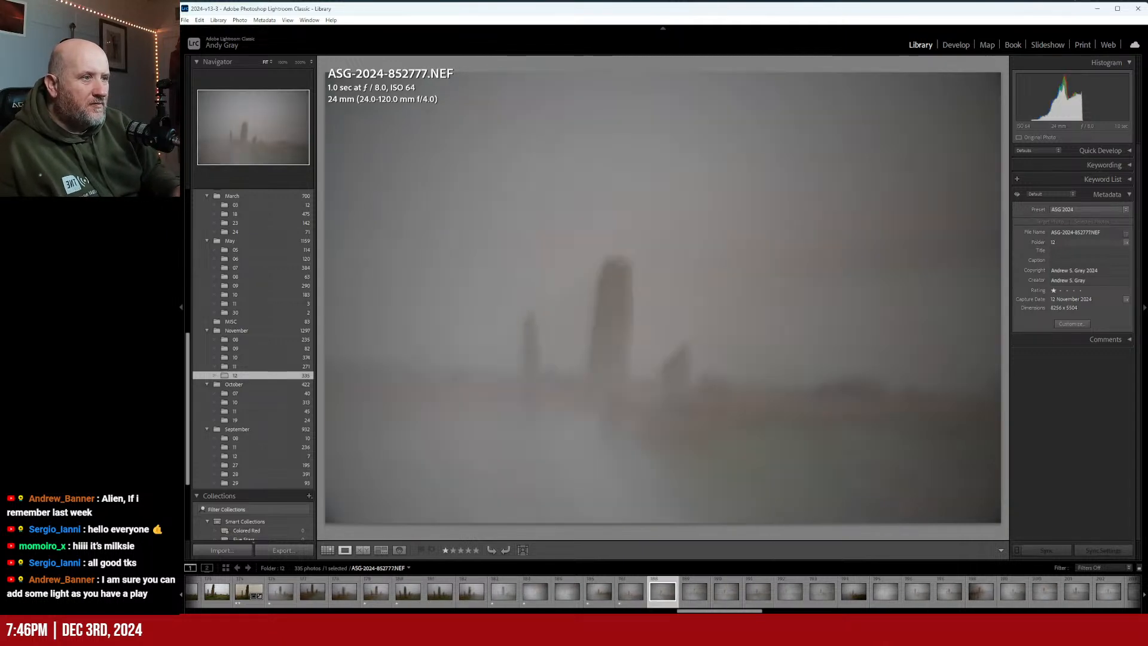
key(Right)
key(Right)
key(1)
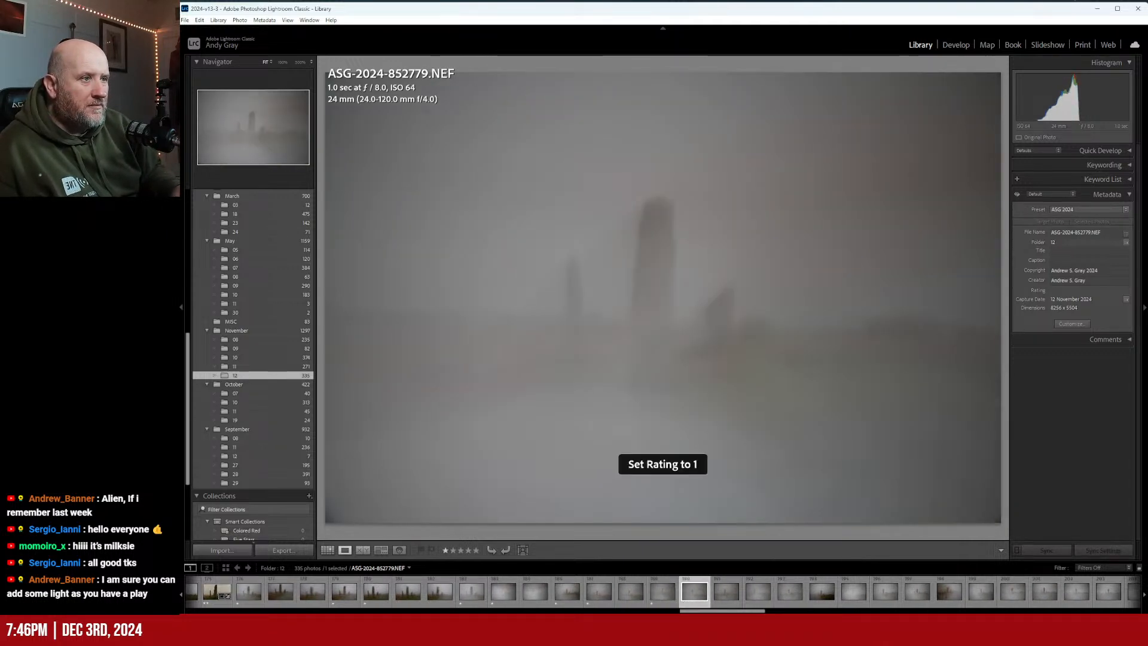
key(Right)
key(1)
Examine the following misty standing-stone shots from ASG-2024-852781.NEF through ASG-2024-852791.NEF, comparing ASG-2024-852788.NEF and ASG-2024-852789.NEF
key(Right)
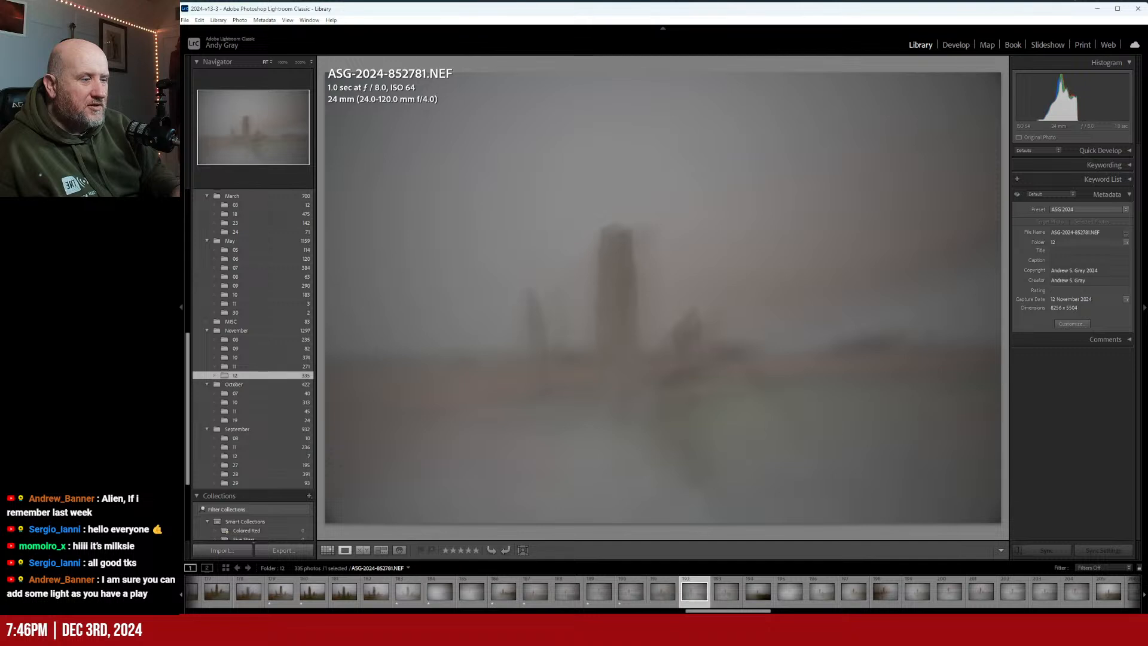
key(Right)
key(Right)
key(Right)
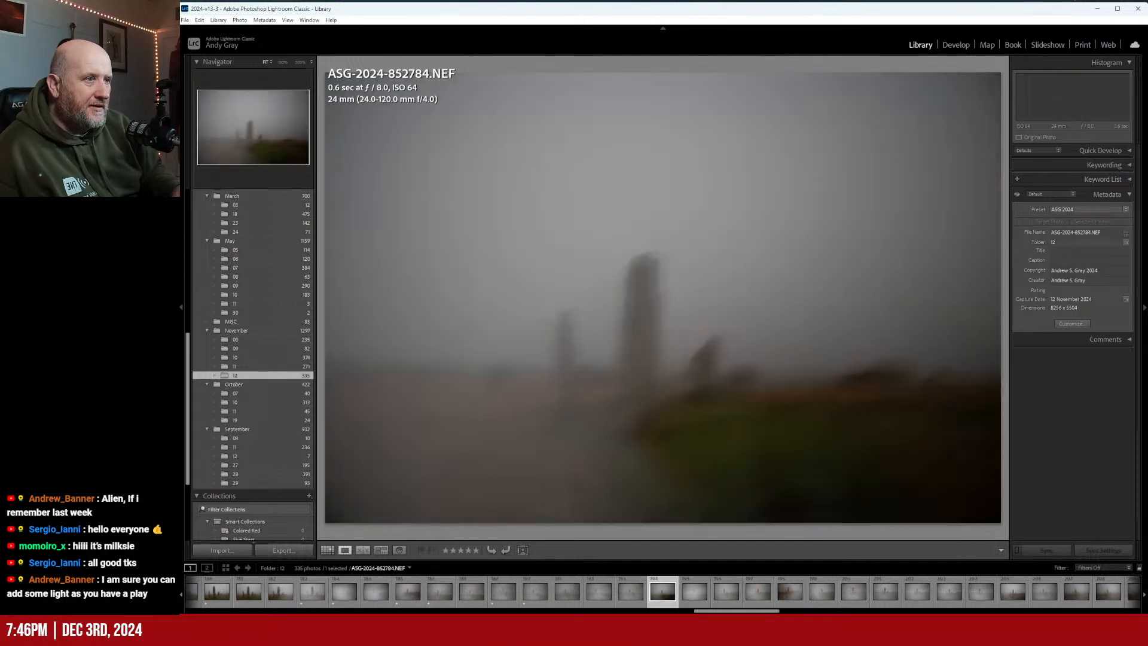
key(Right)
key(Right)
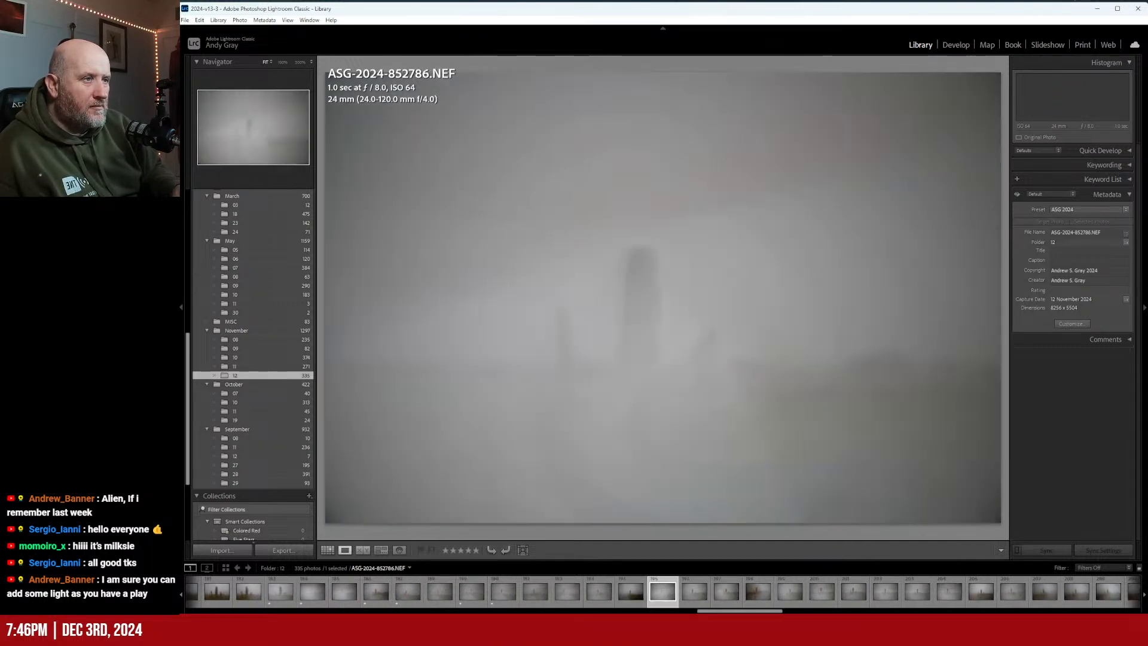
key(Right)
key(Right)
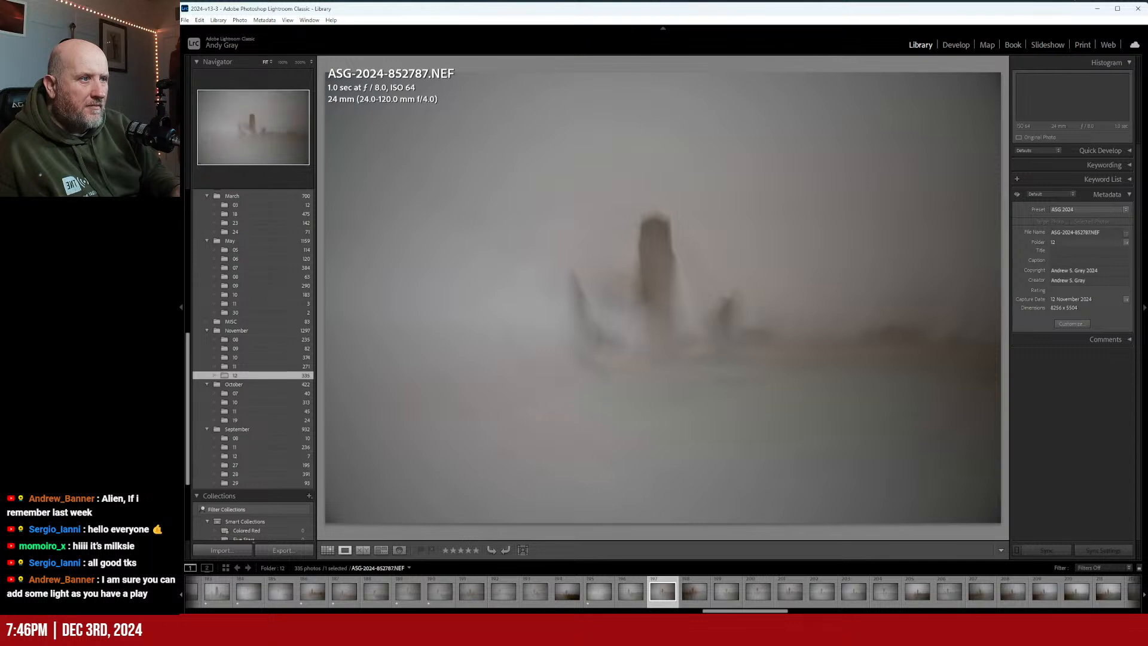
key(Right)
key(Right)
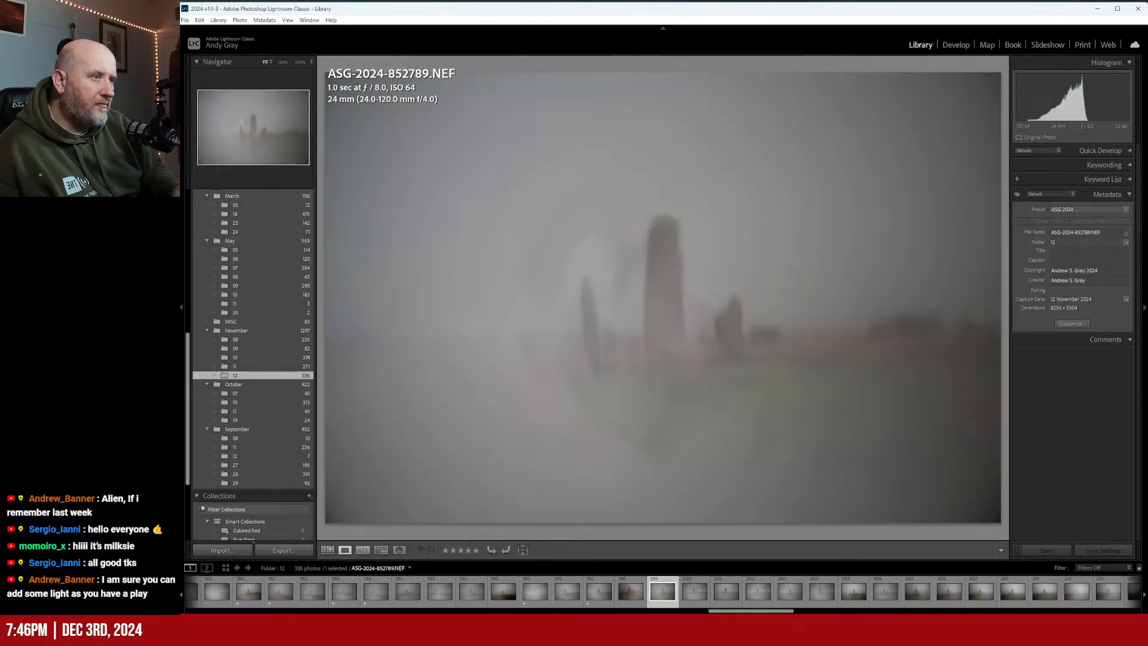
key(Right)
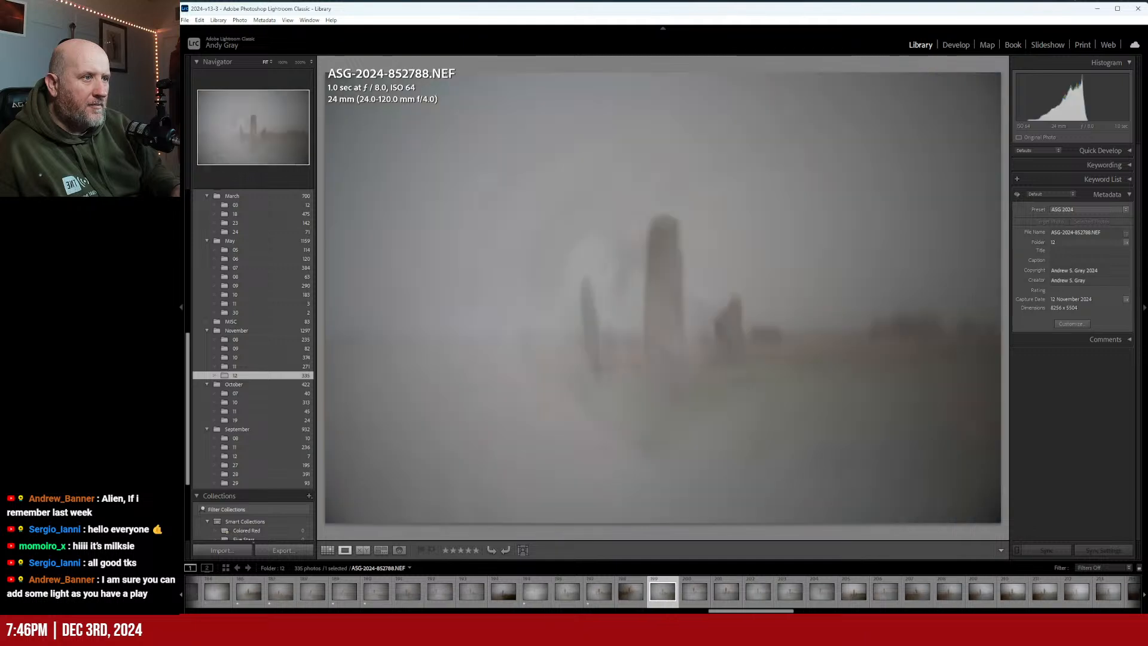
key(Left)
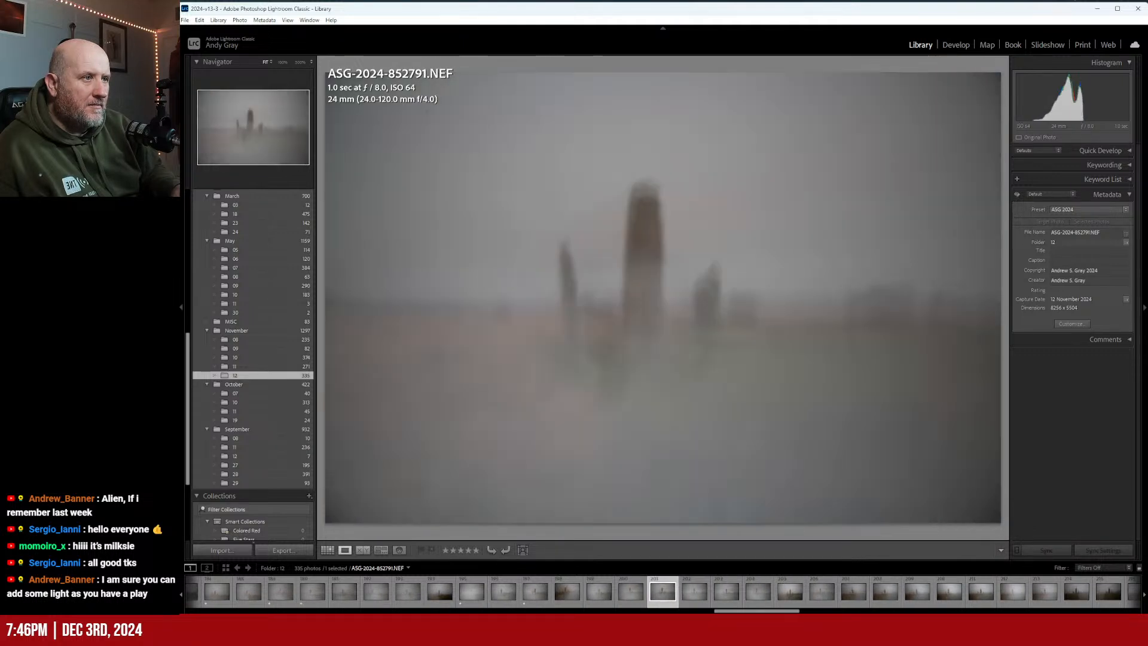
Give ASG-2024-852791.NEF and ASG-2024-852789.NEF one-star ratings
key(1)
key(Right)
key(Left)
key(1)
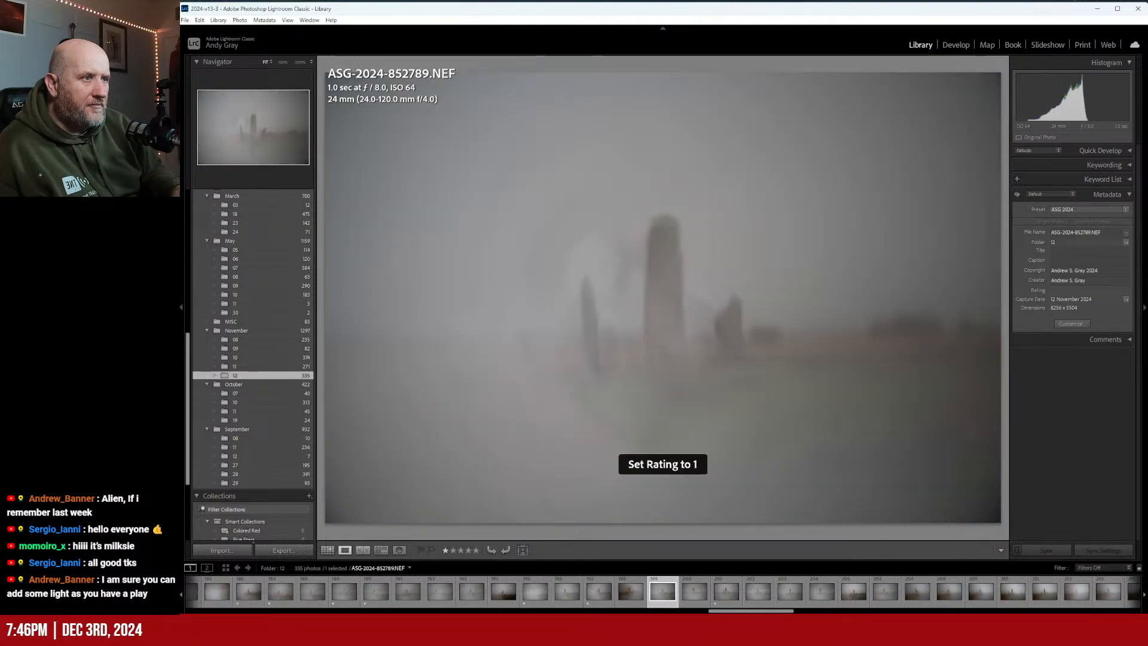
Review the misty shots after ASG-2024-852789.NEF and rate ASG-2024-852793.NEF and ASG-2024-852796.NEF one star
key(Right)
key(Right)
key(Right)
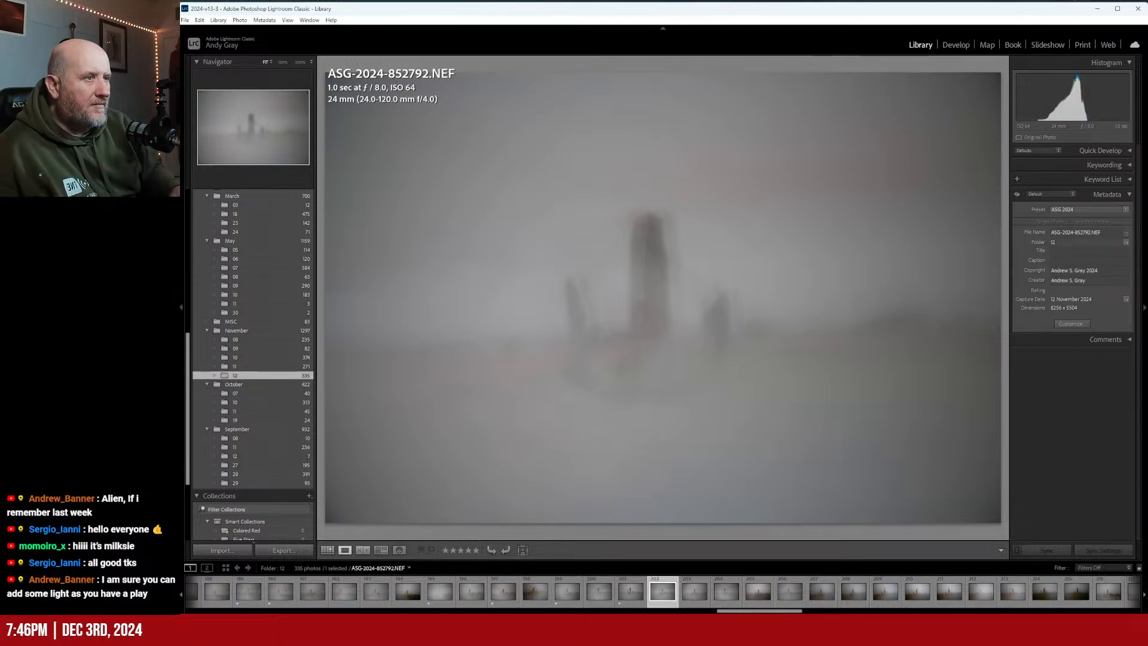
key(Right)
key(1)
key(Right)
key(Right)
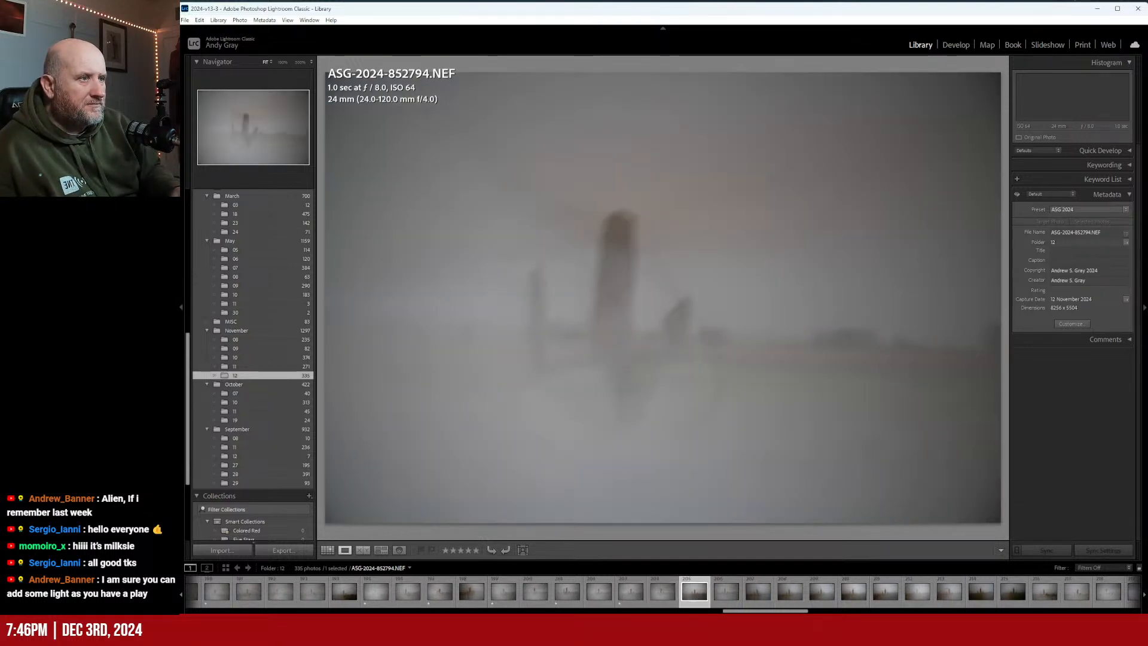
key(Right)
key(1)
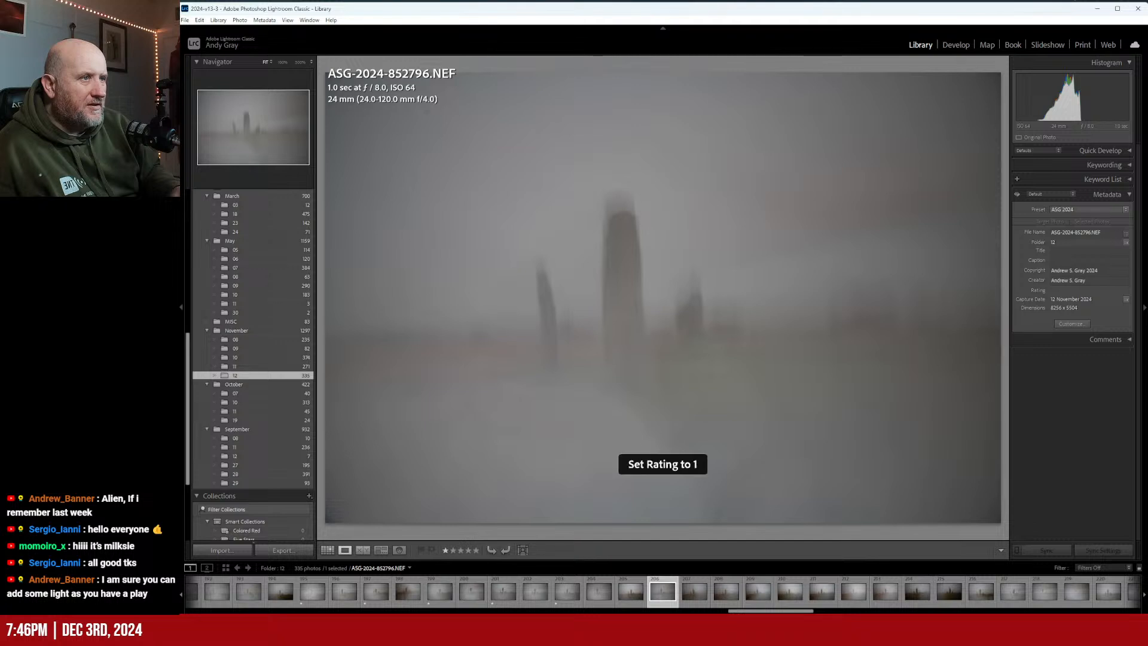
Examine the following standing-stone shots from ASG-2024-852797.NEF through ASG-2024-852805.NEF
key(Right)
key(Right)
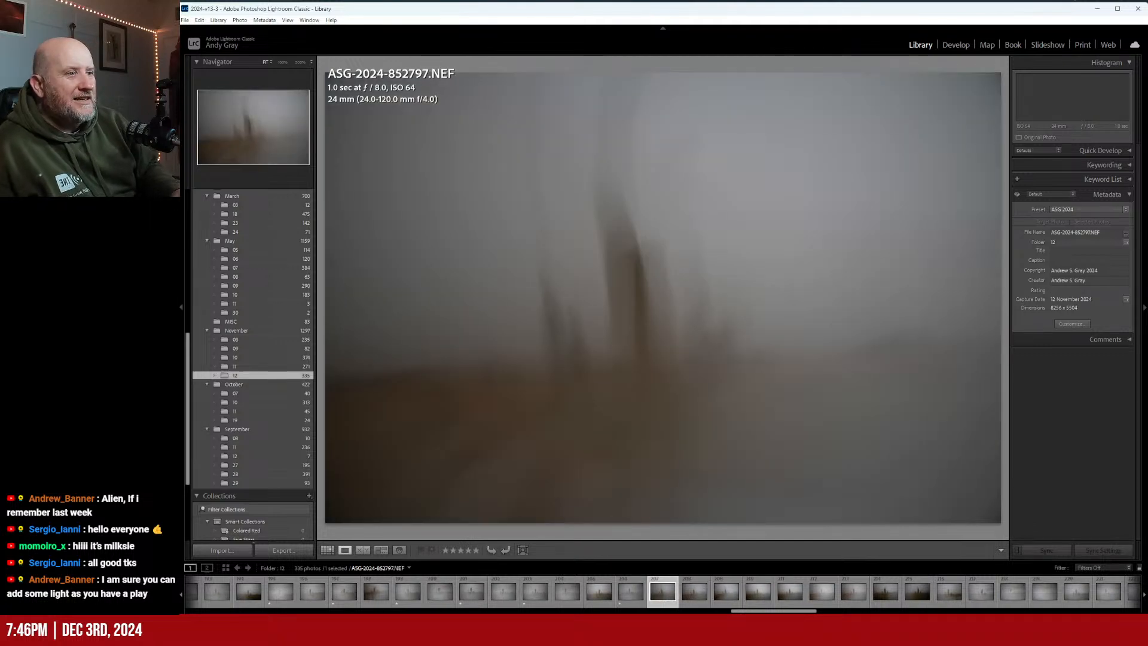
key(Right)
key(Right)
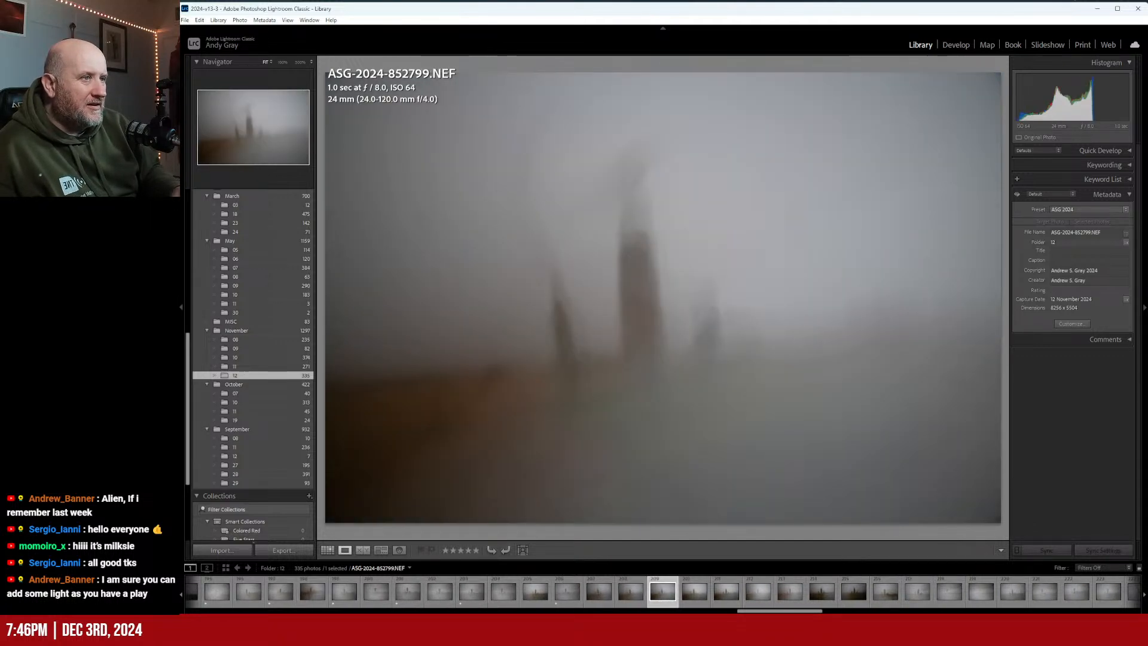
key(Right)
key(Right)
key(Right)
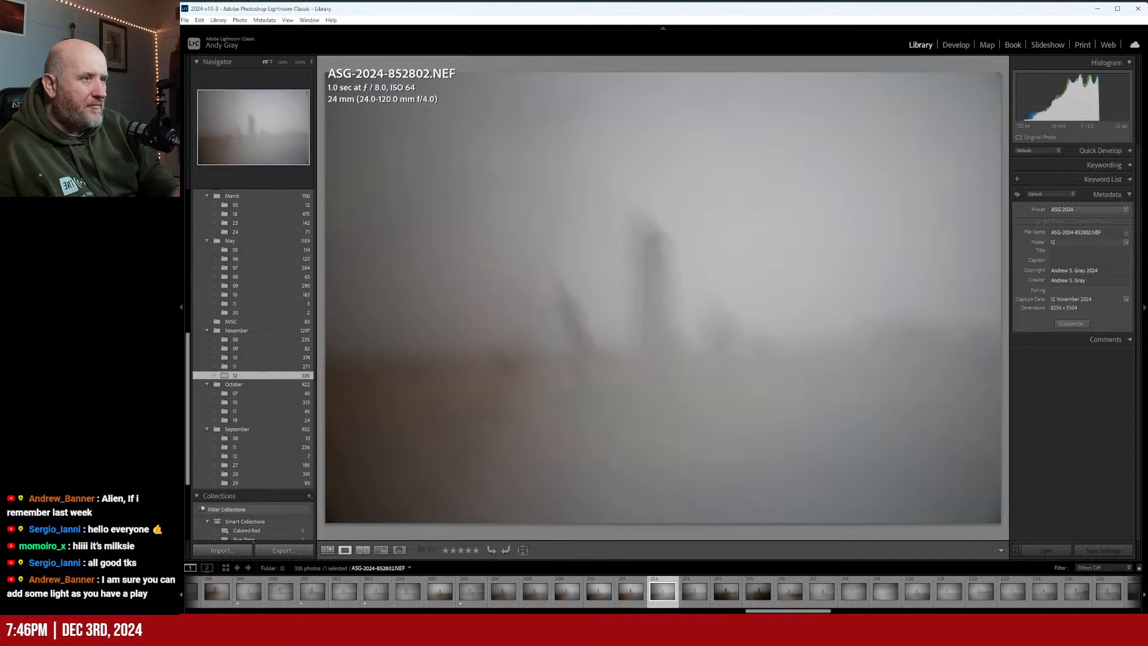
key(Right)
key(Right)
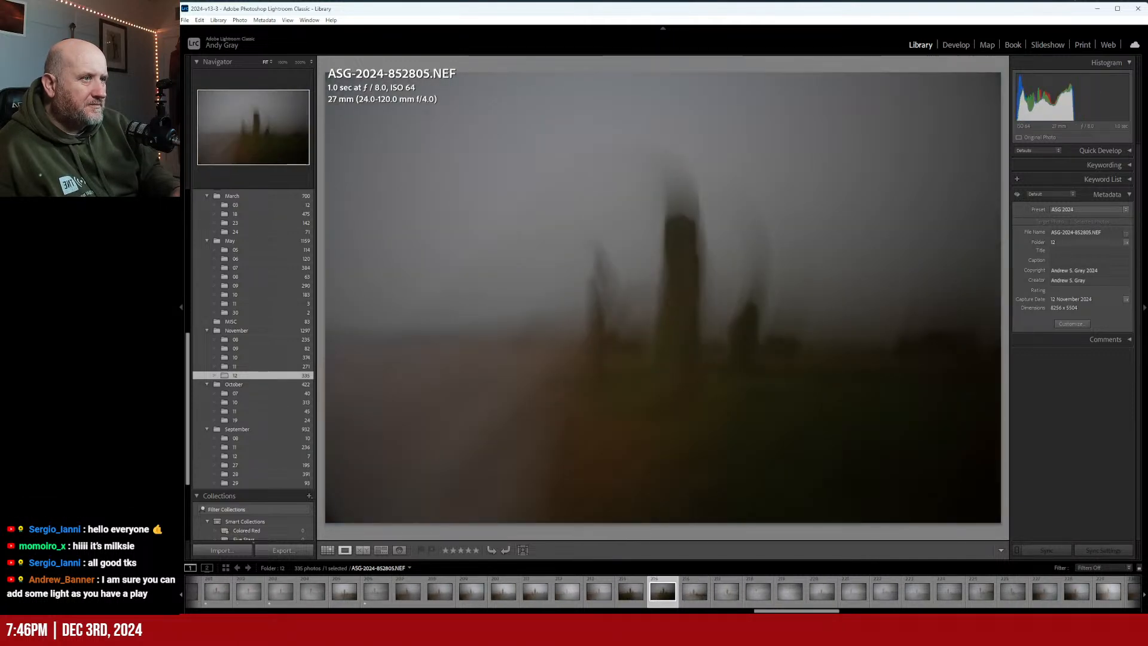
Compare ASG-2024-852804.NEF with its neighbouring shots from ASG-2024-852801.NEF through ASG-2024-852805.NEF
key(Left)
key(Right)
key(Left)
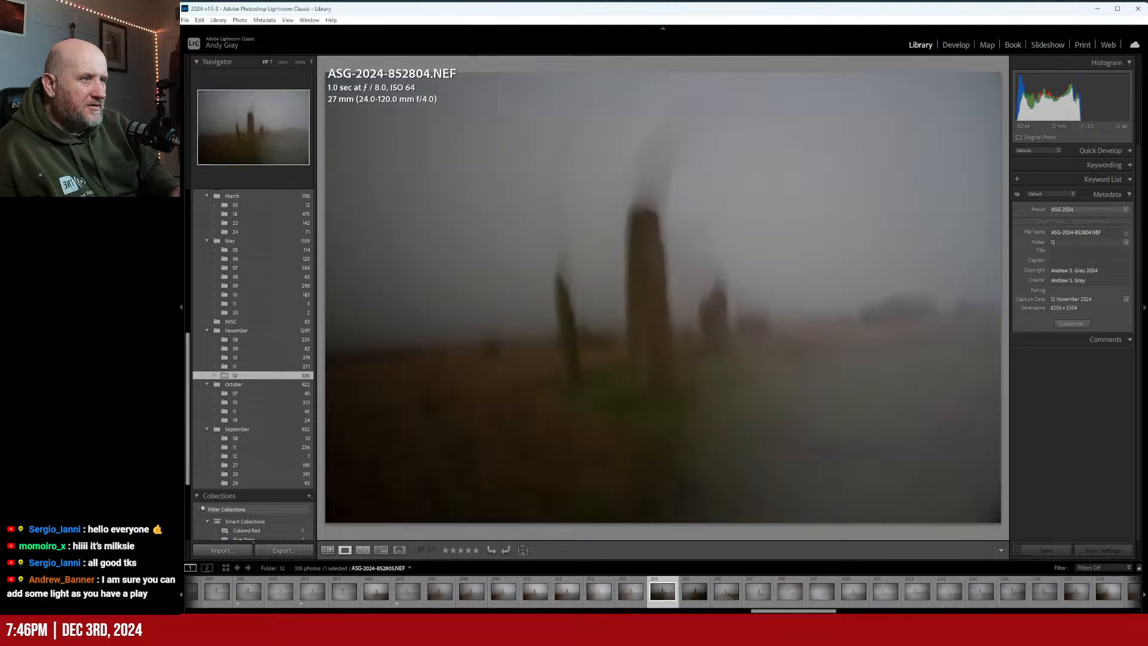
key(Left)
key(Right)
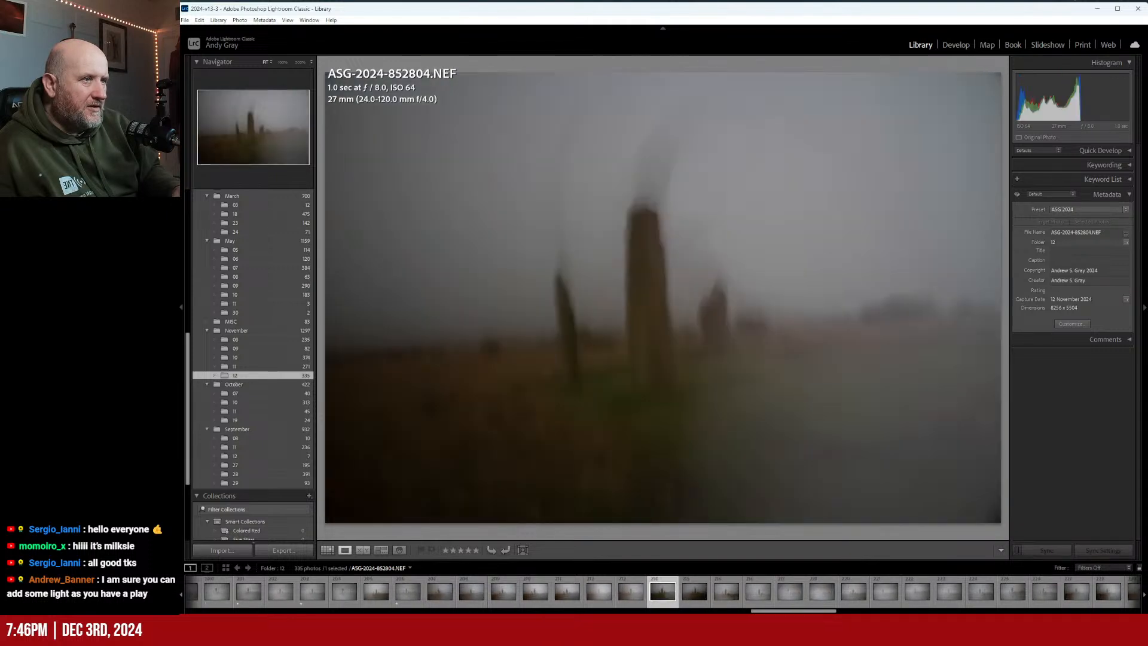
key(Left)
key(Left)
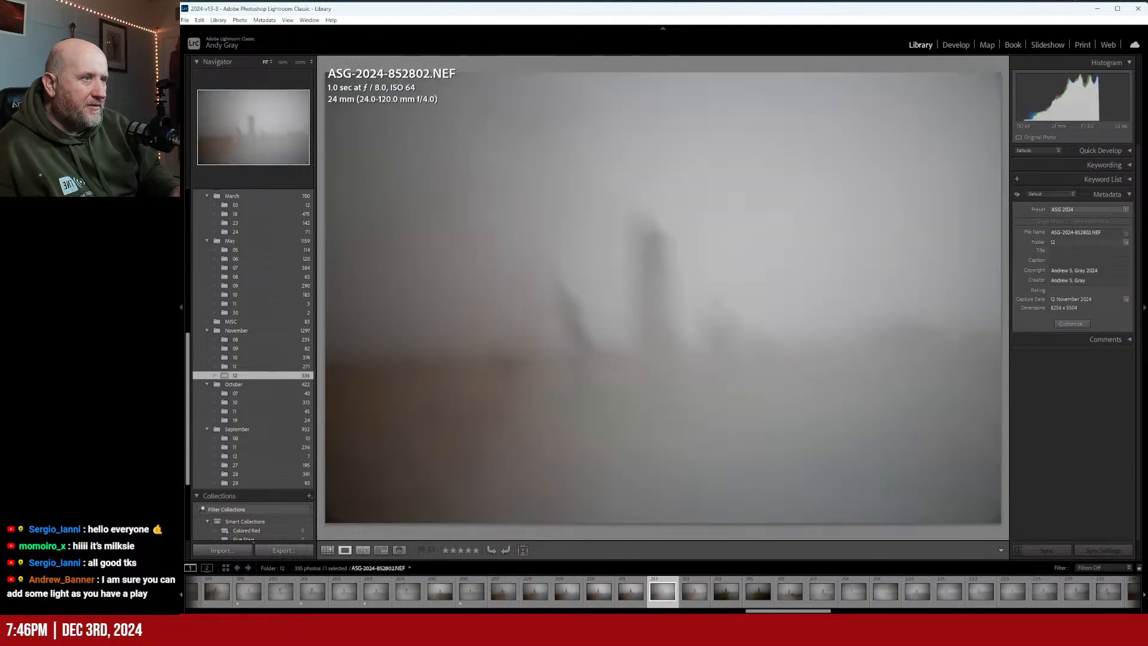
key(Right)
key(Right)
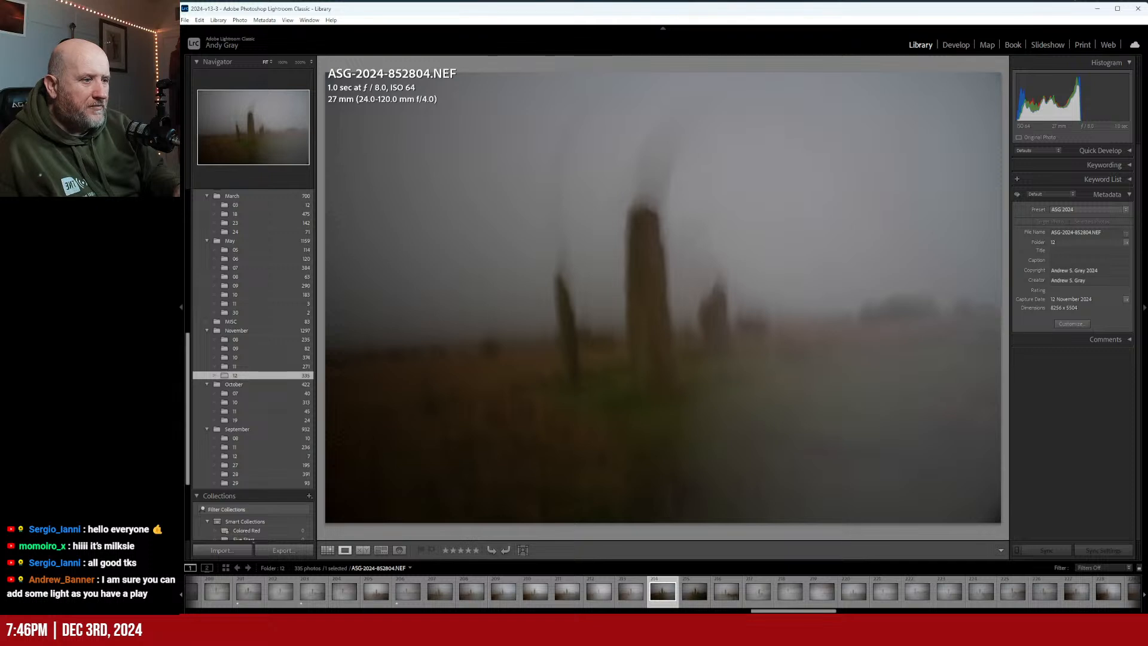
key(Left)
key(Left)
key(Left)
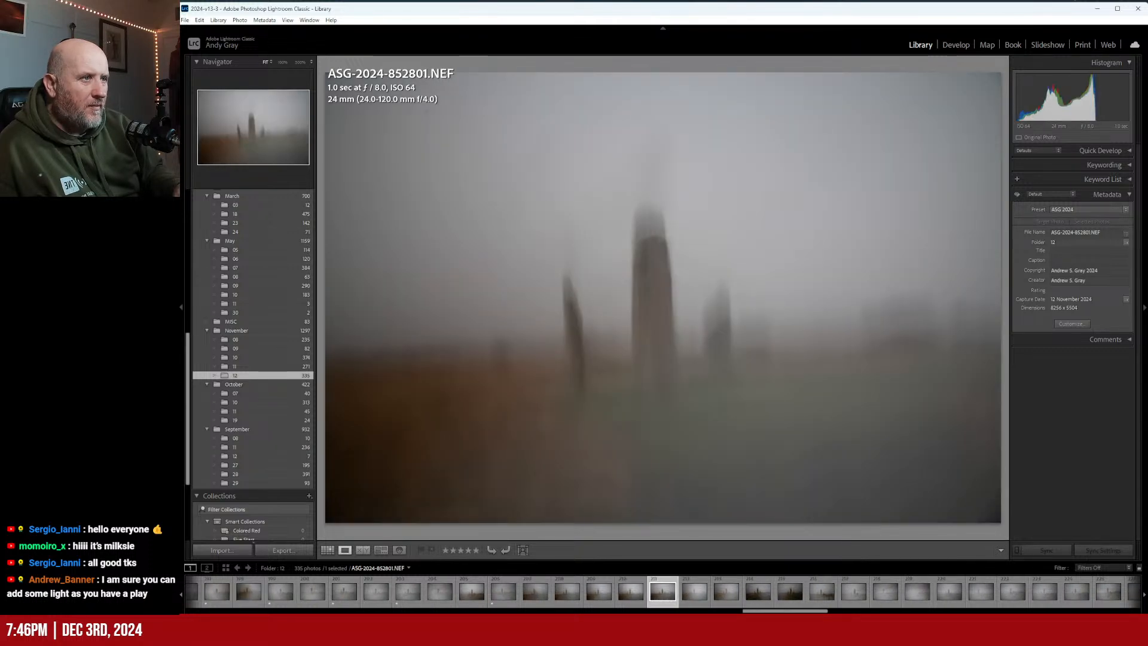
Return to the darker 27 mm shots and rate ASG-2024-852804.NEF and ASG-2024-852805.NEF one star
key(Right)
key(Right)
key(Right)
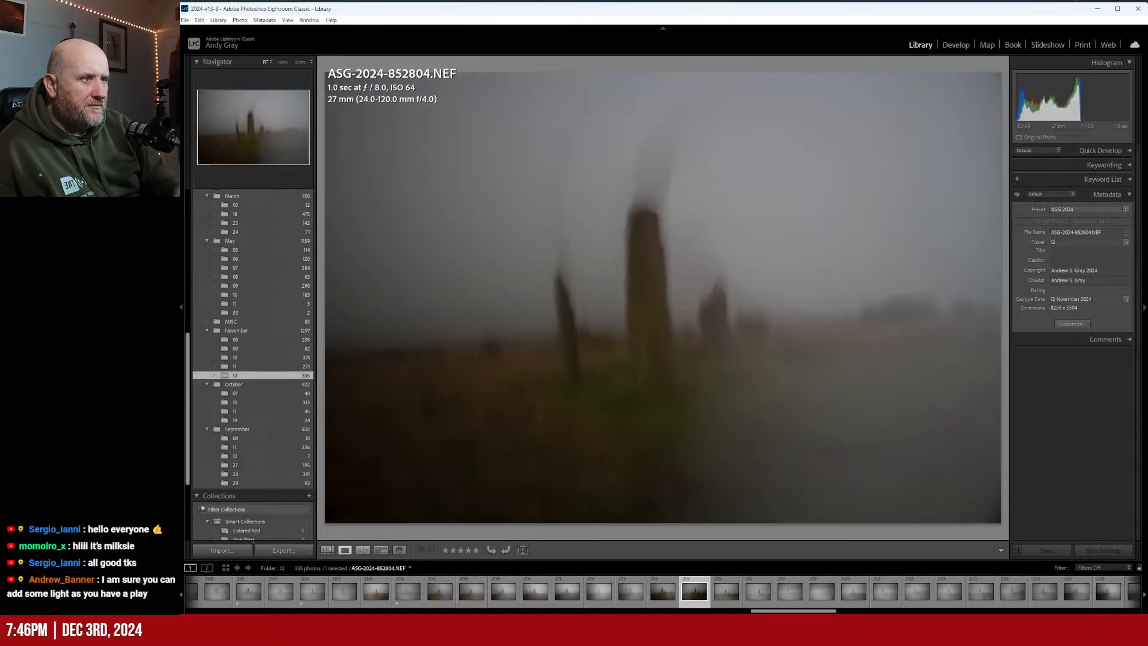
key(1)
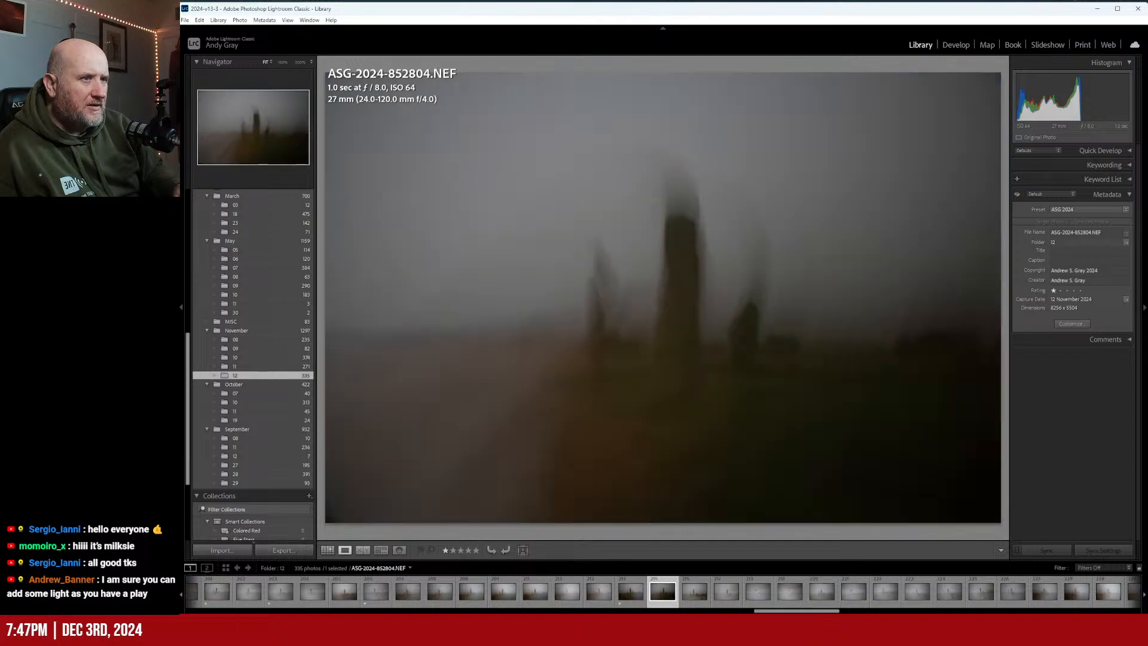
key(1)
key(Right)
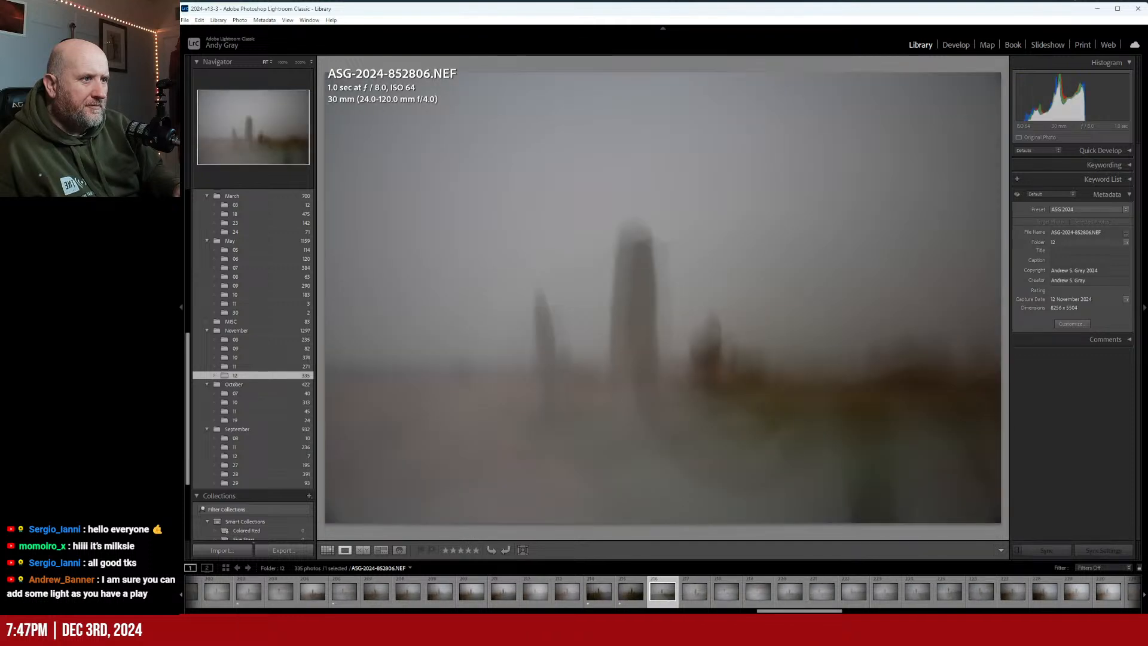
Give each of the five consecutive shots from ASG-2024-852806.NEF through ASG-2024-852810.NEF a one-star rating
key(1)
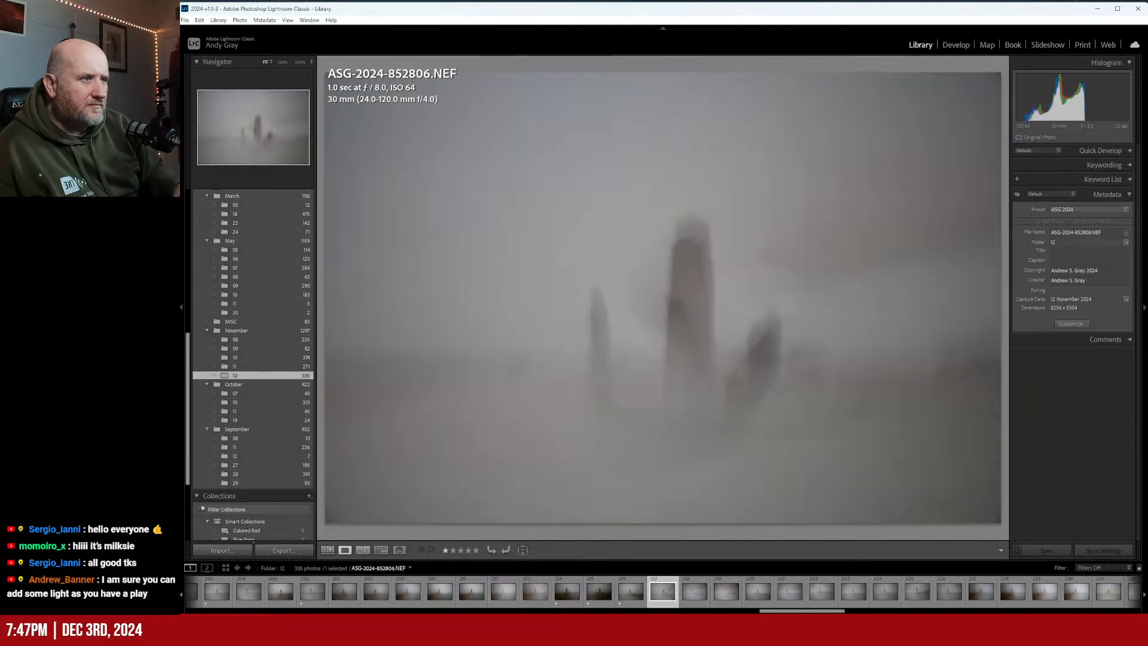
key(1)
key(Right)
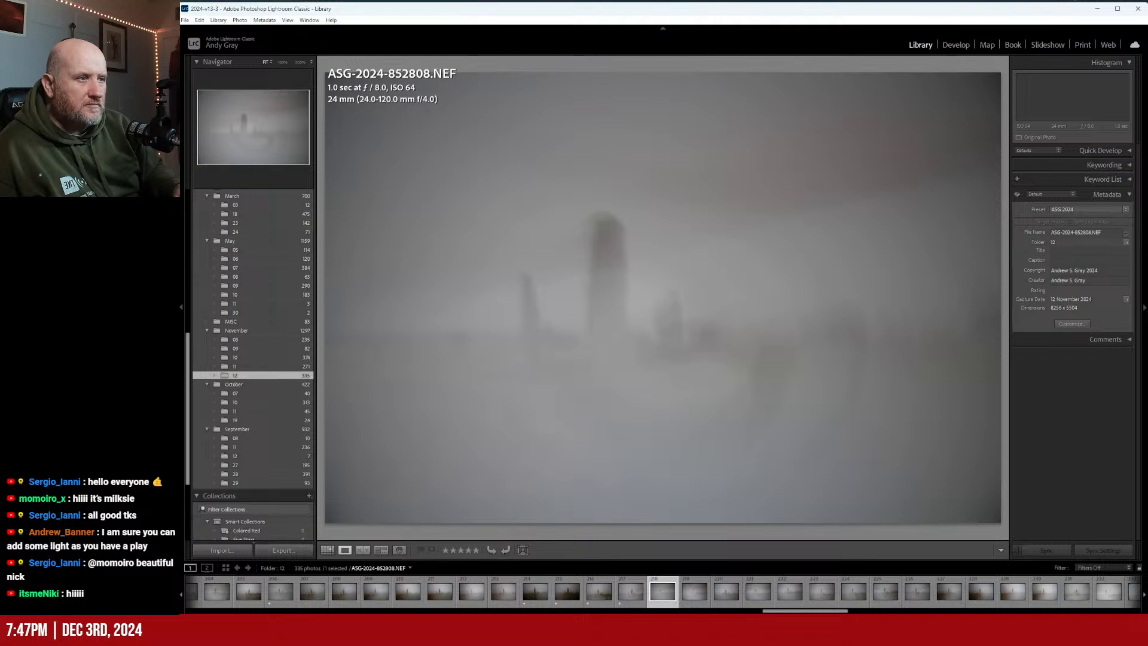
key(1)
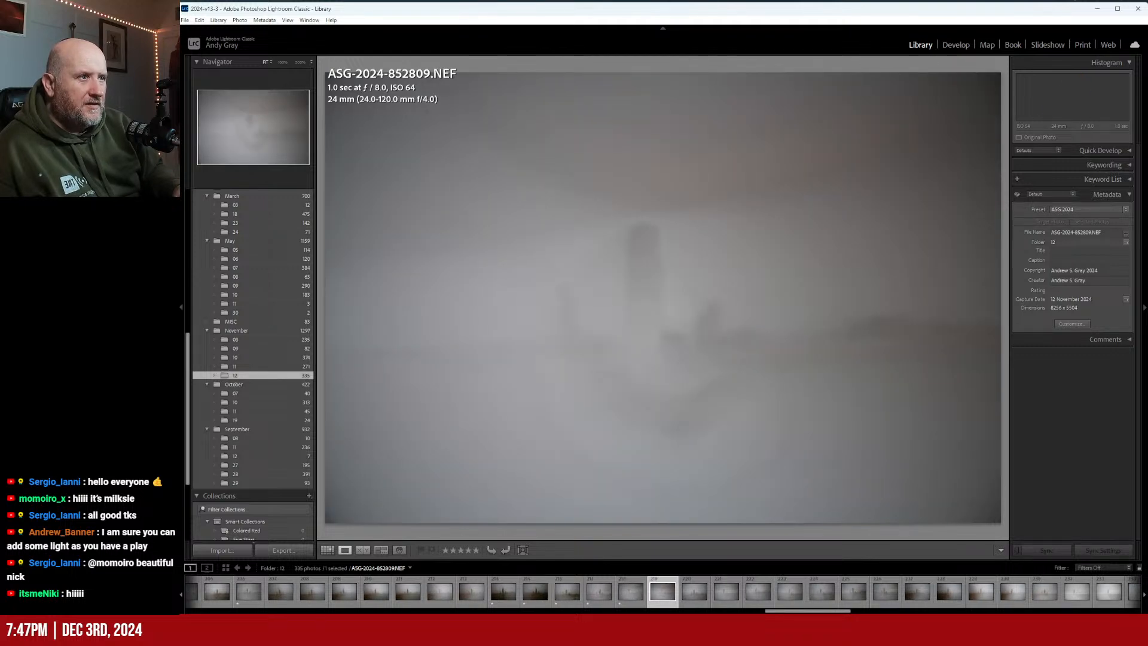
key(1)
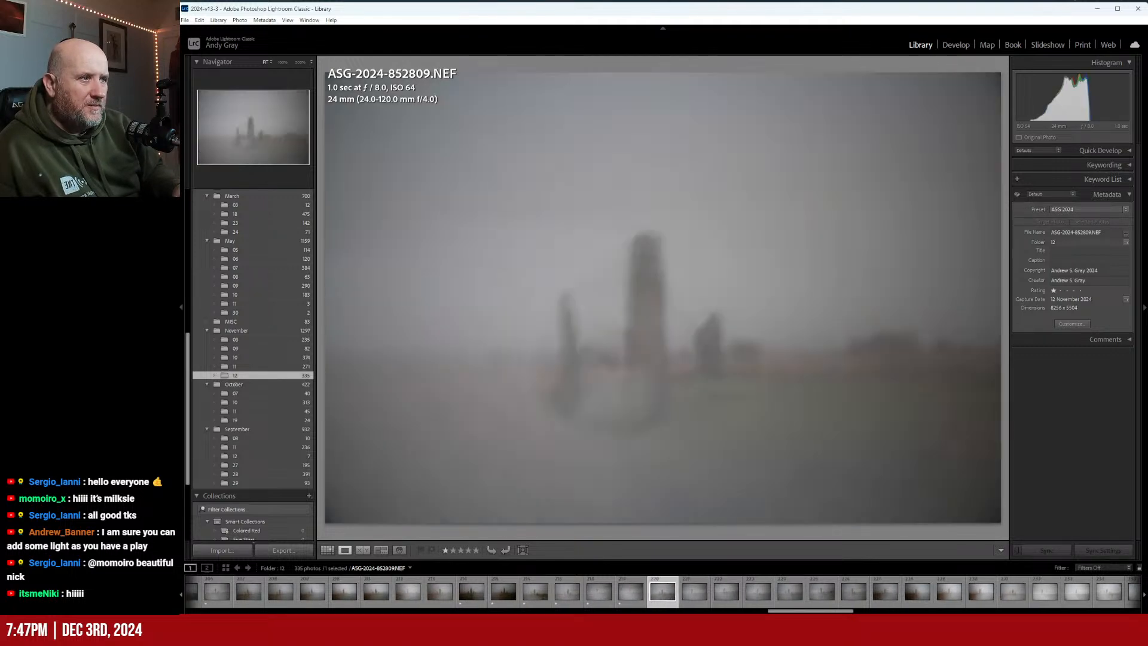
key(1)
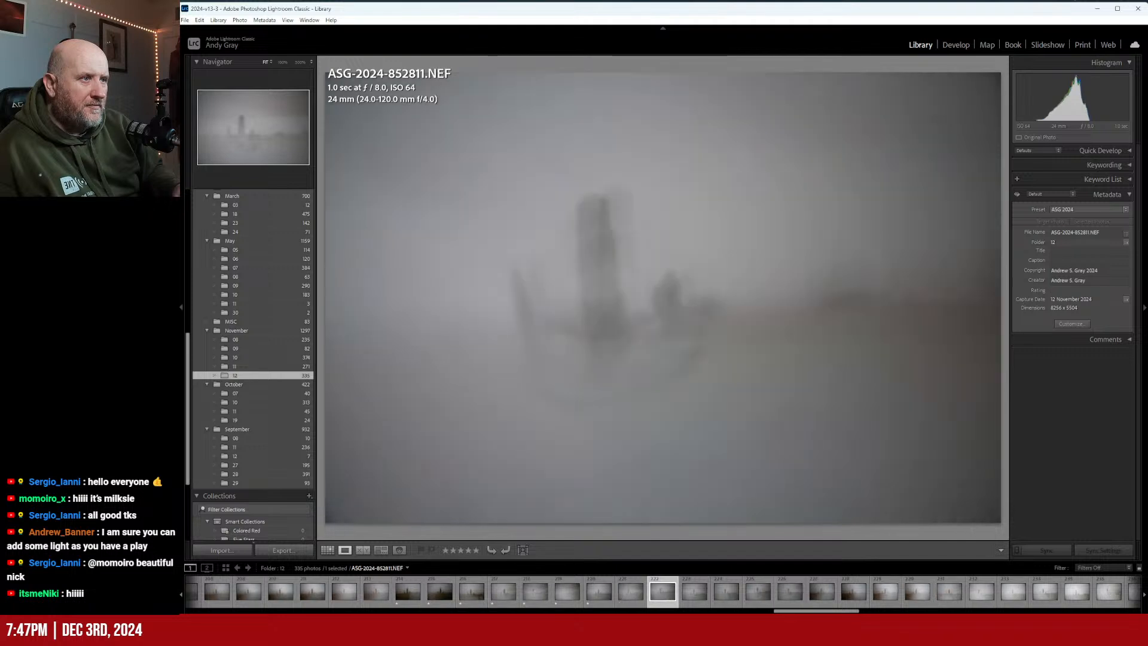
Examine the 24 mm shots from ASG-2024-852811.NEF through ASG-2024-852820.NEF, going back to recheck ASG-2024-852814.NEF and ASG-2024-852818.NEF
key(Right)
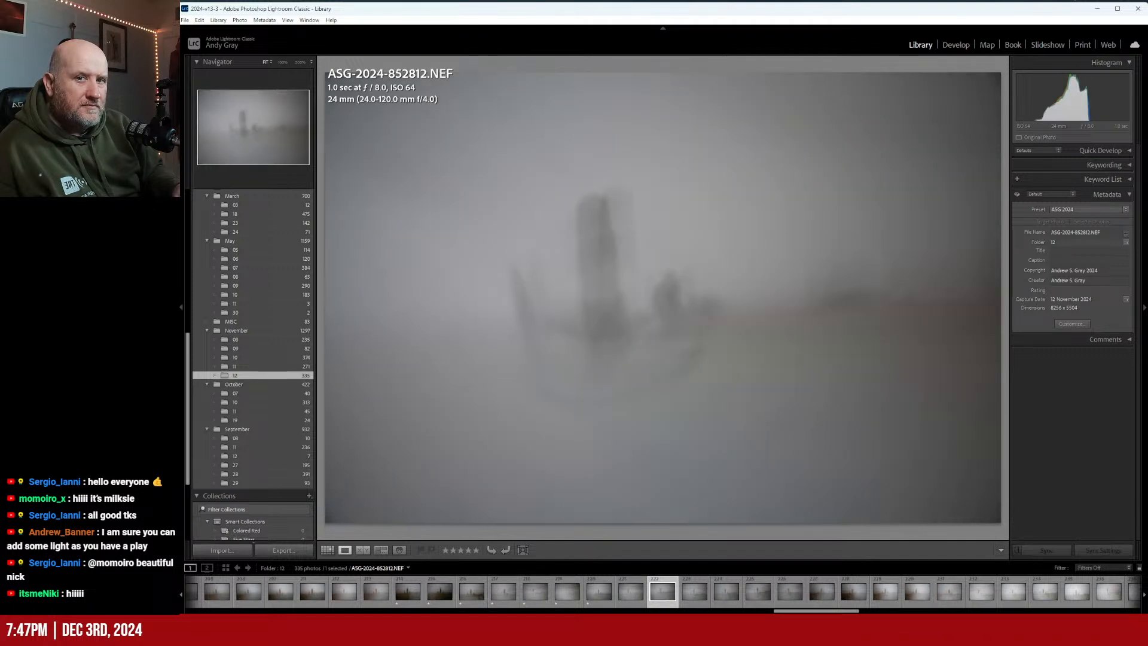
key(Right)
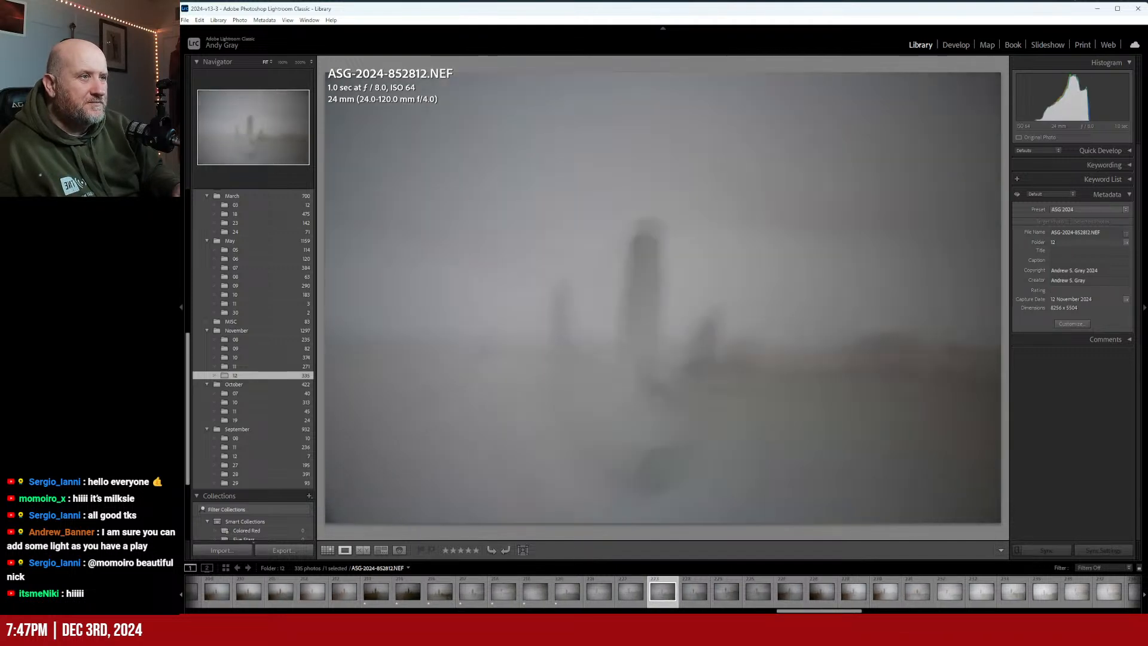
key(Right)
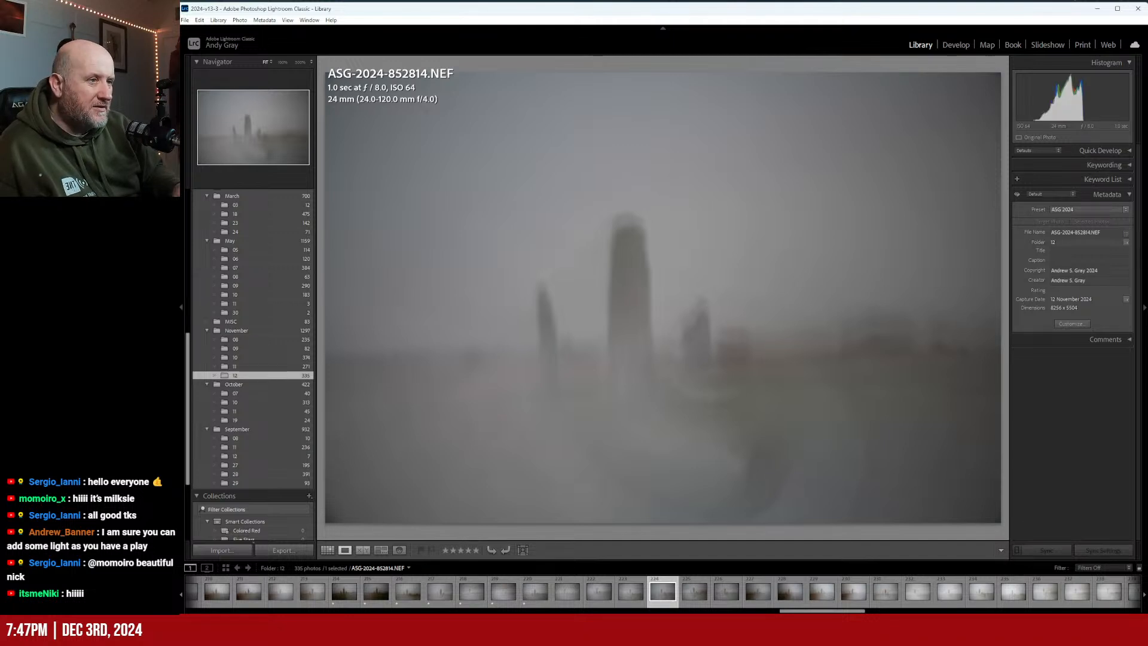
key(Right)
key(Left)
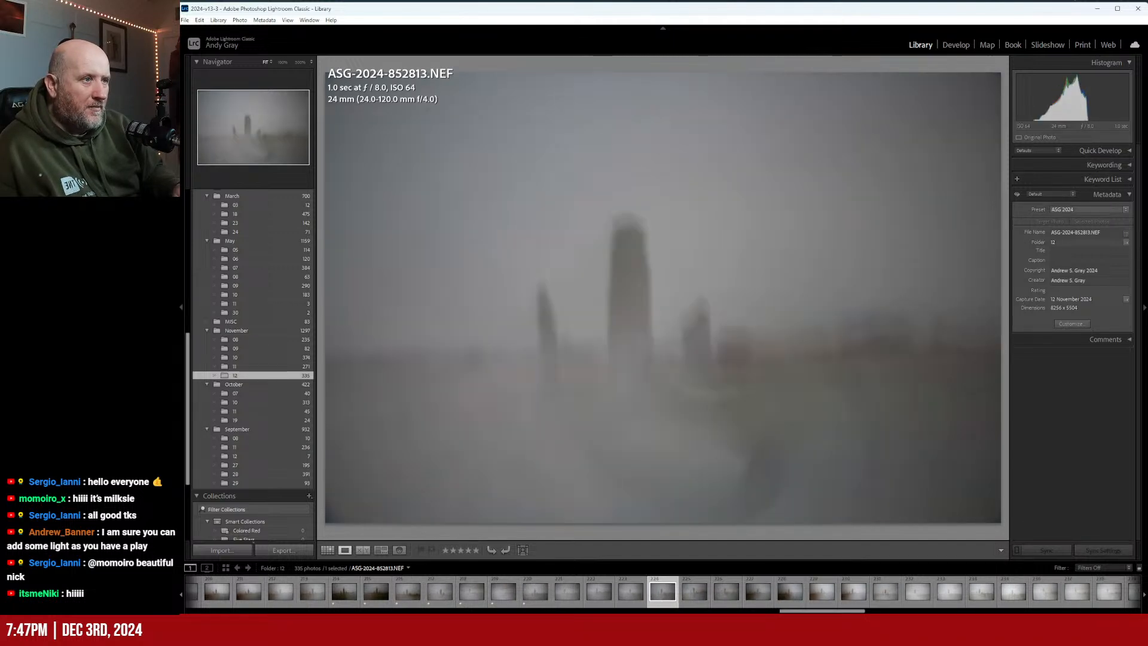
key(Right)
key(Right)
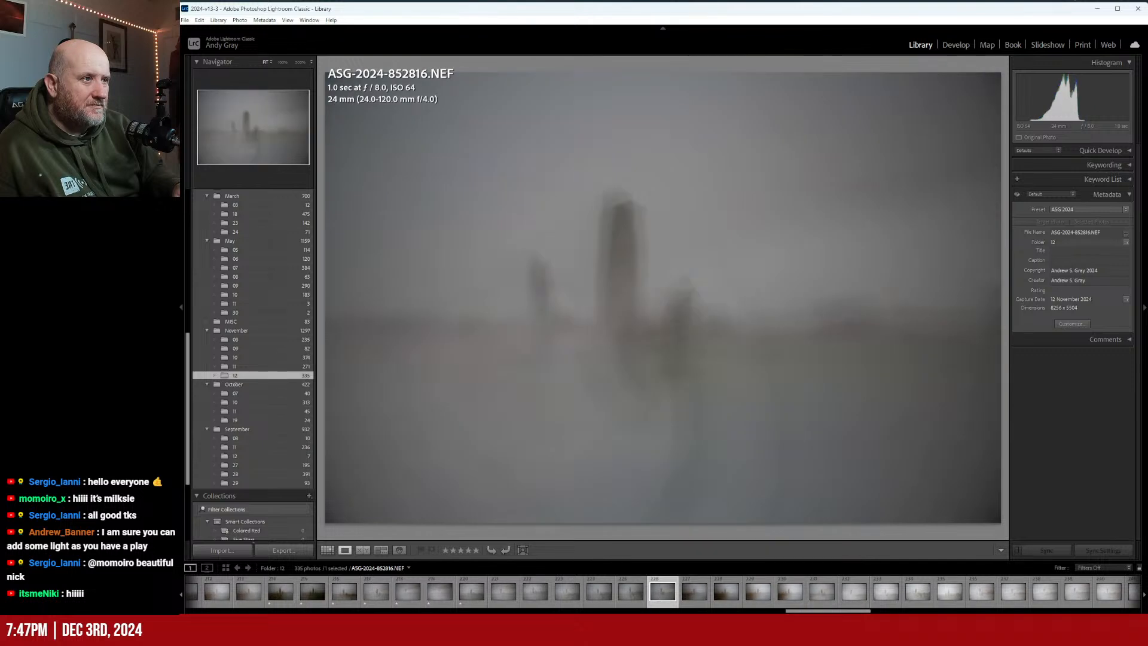
key(Right)
key(Right)
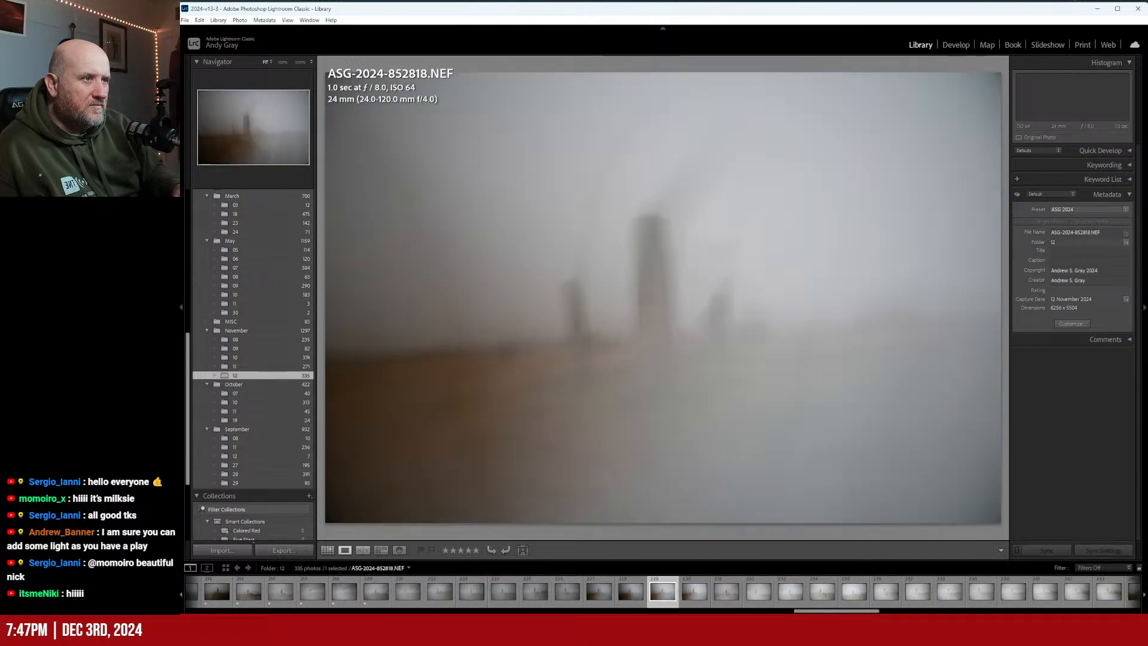
key(Left)
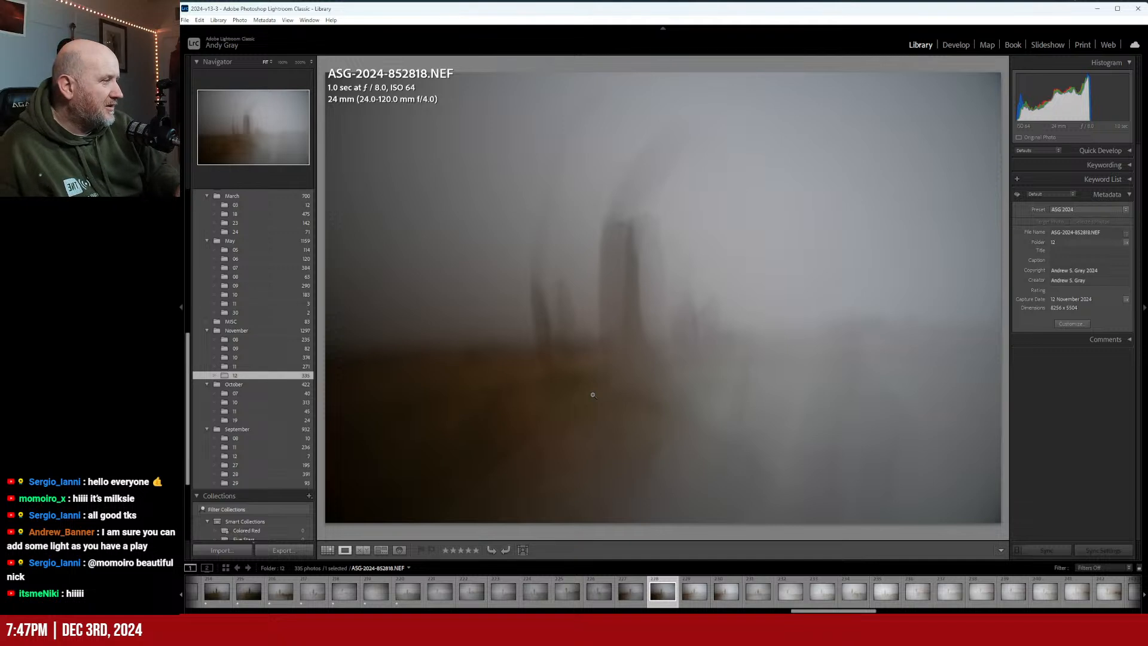
key(Right)
key(Right)
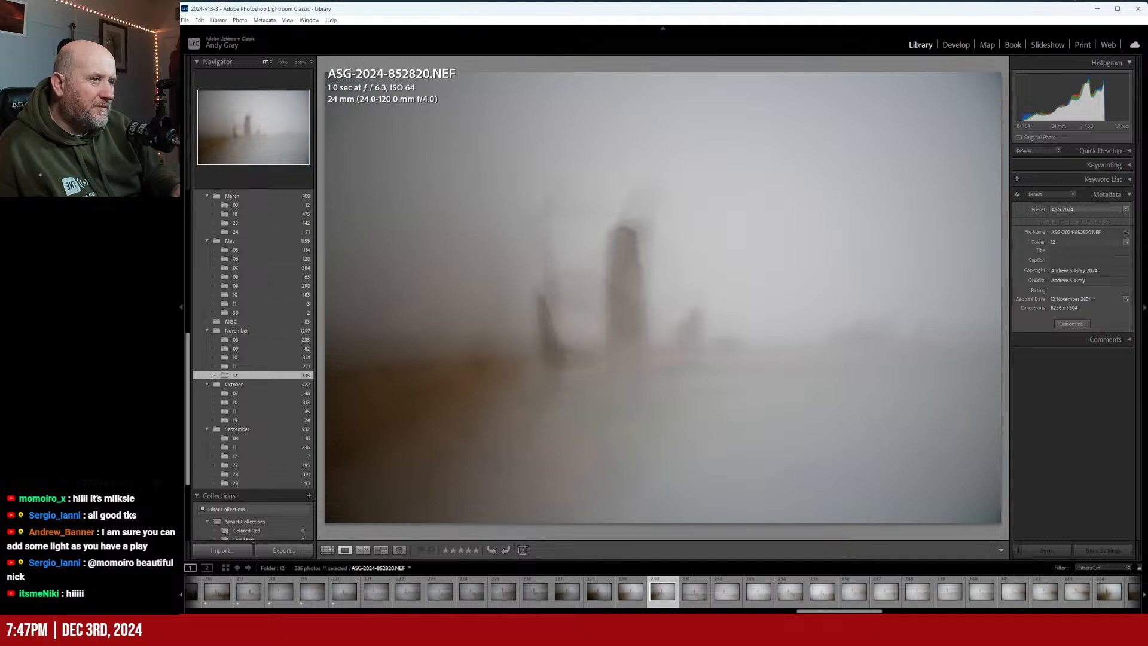
Rate the brighter misty shots ASG-2024-852821.NEF and ASG-2024-852823.NEF one star
key(Right)
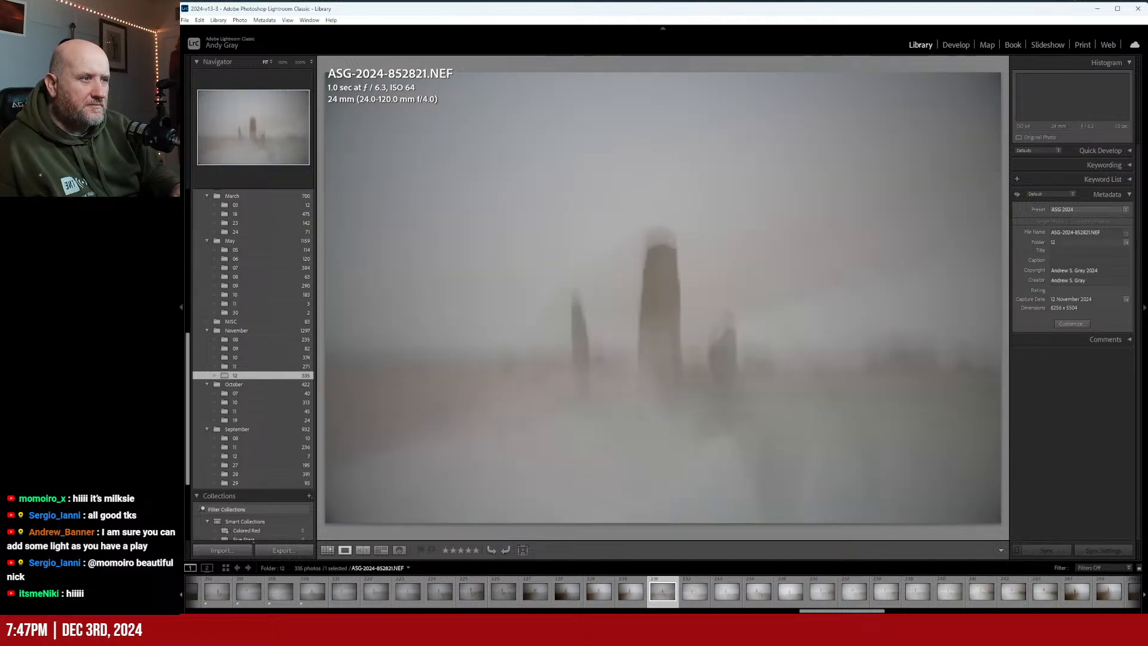
key(1)
key(Right)
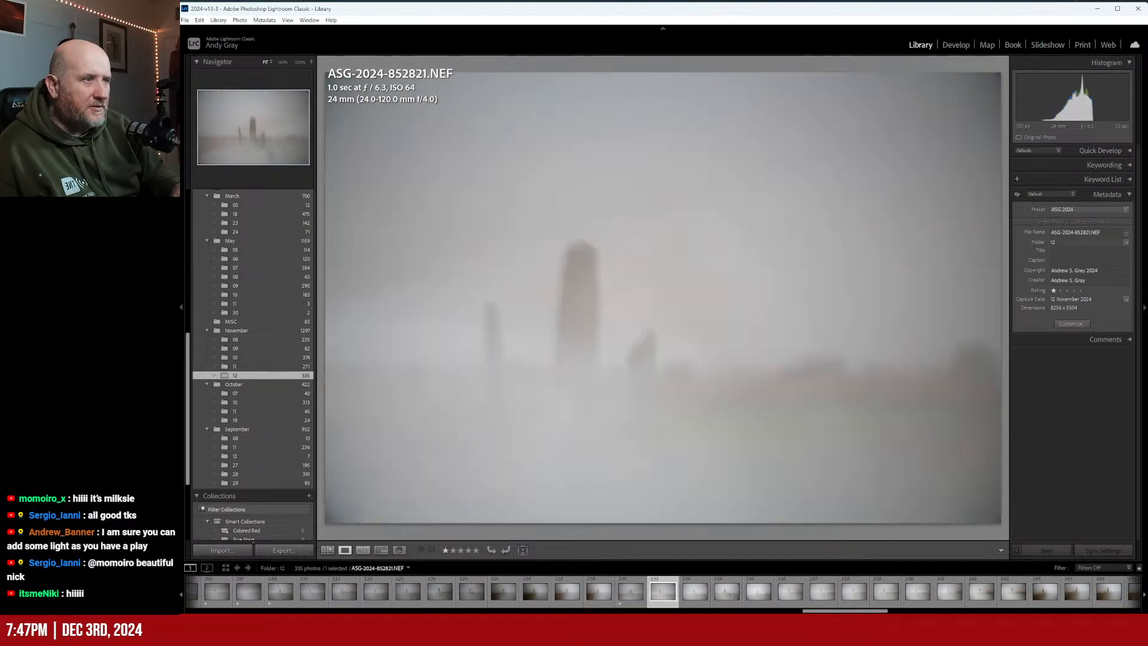
key(Right)
key(1)
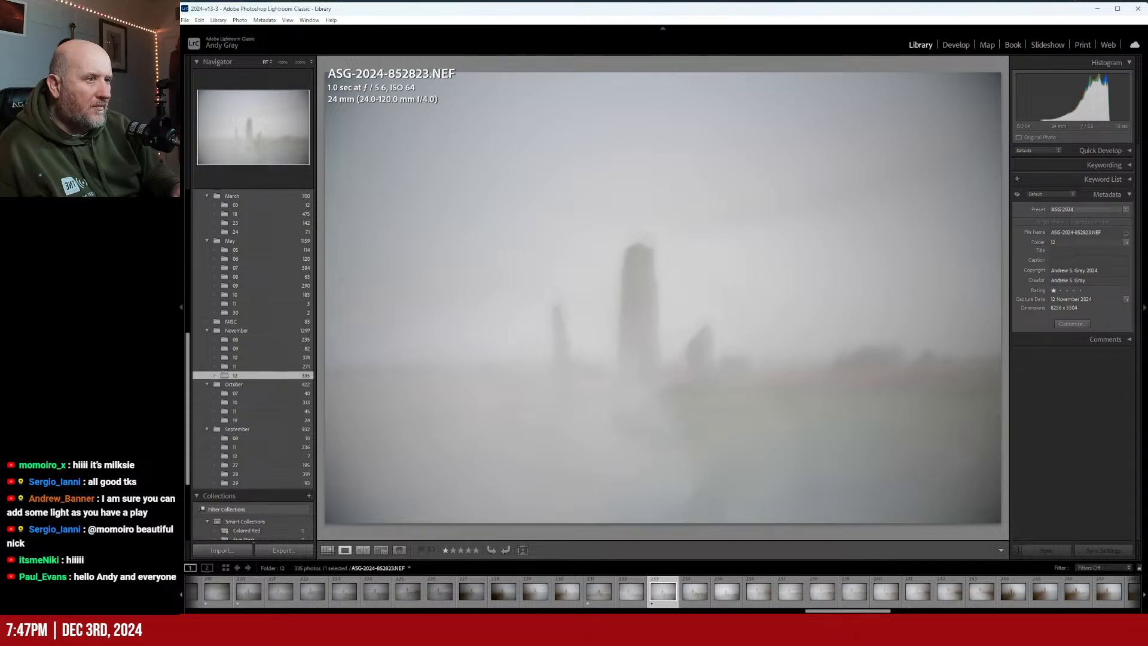
Rate ASG-2024-852825.NEF one star and compare it with ASG-2024-852826.NEF and ASG-2024-852827.NEF
key(Right)
key(Right)
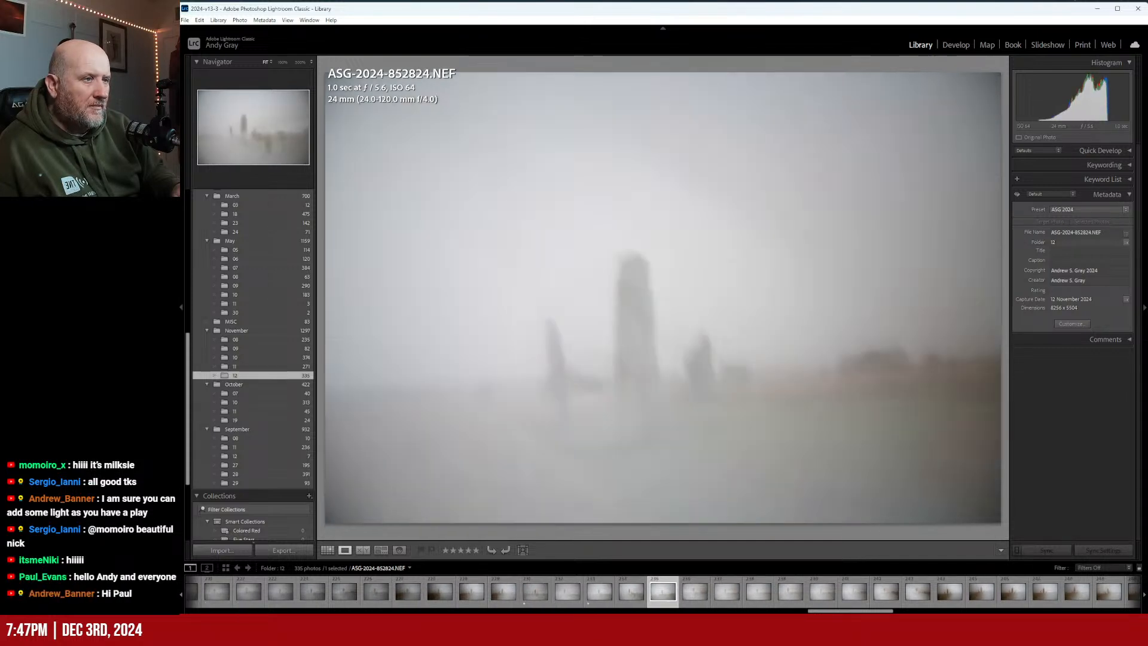
key(1)
key(Right)
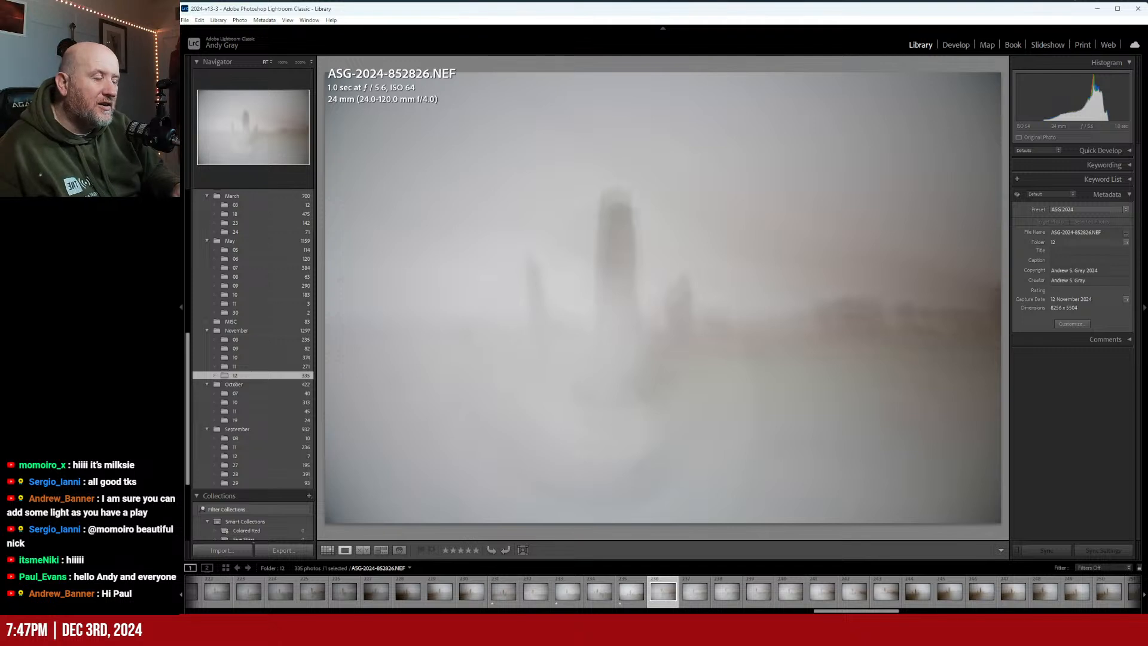
key(Right)
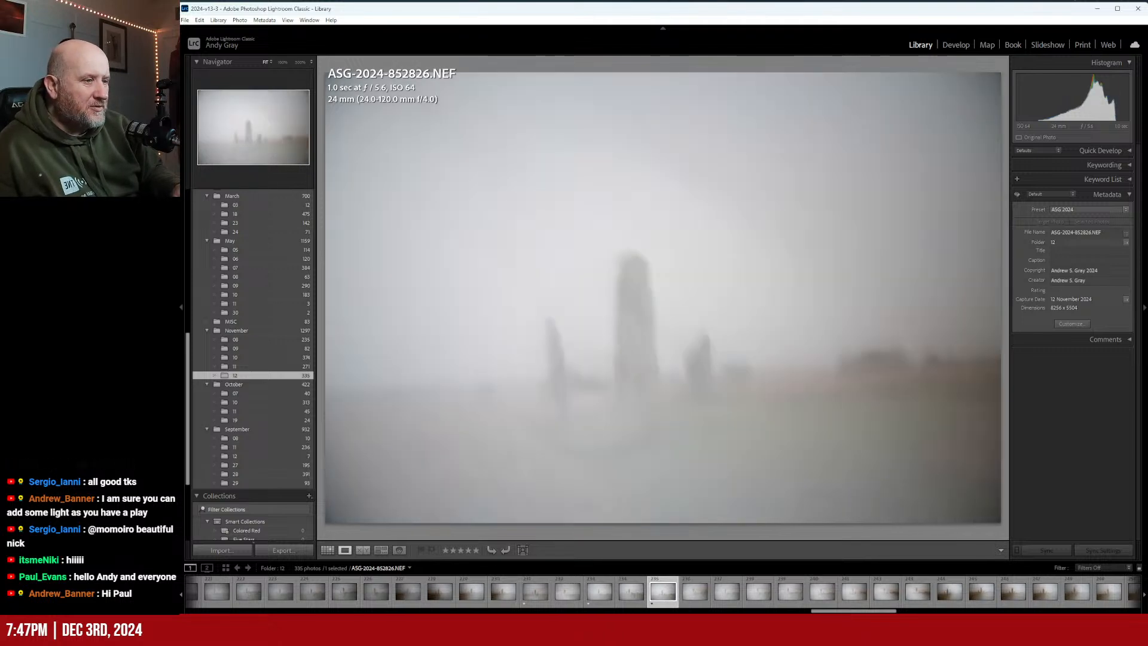
key(Left)
key(Right)
key(Right)
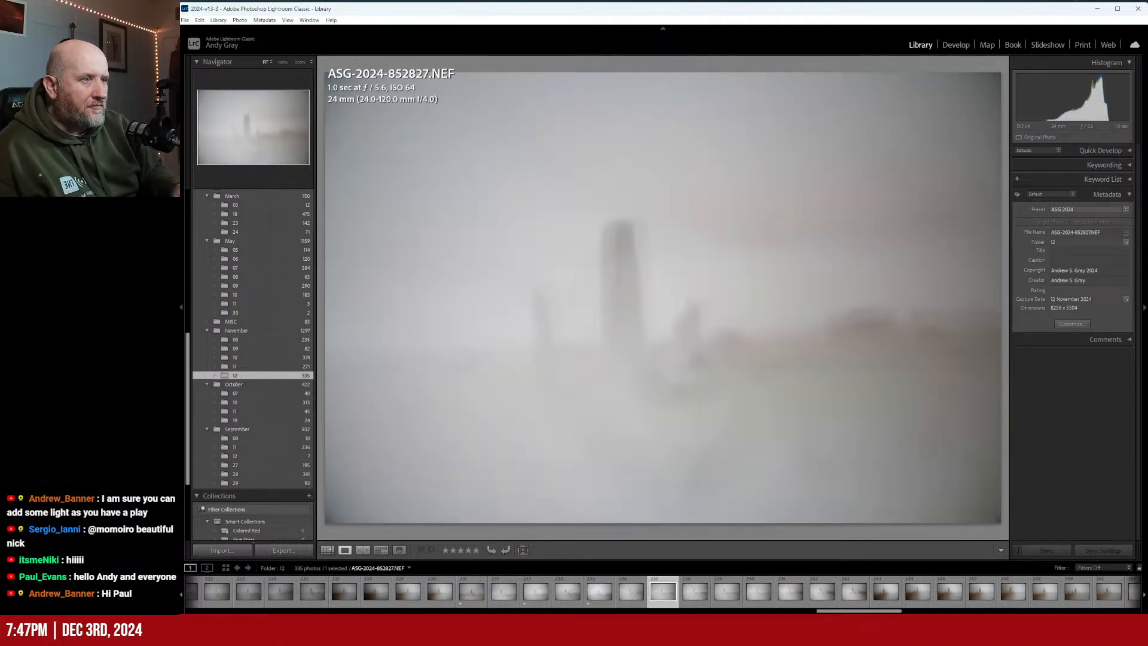
Rate ASG-2024-852829.NEF one star and compare ASG-2024-852830.NEF with ASG-2024-852831.NEF
key(1)
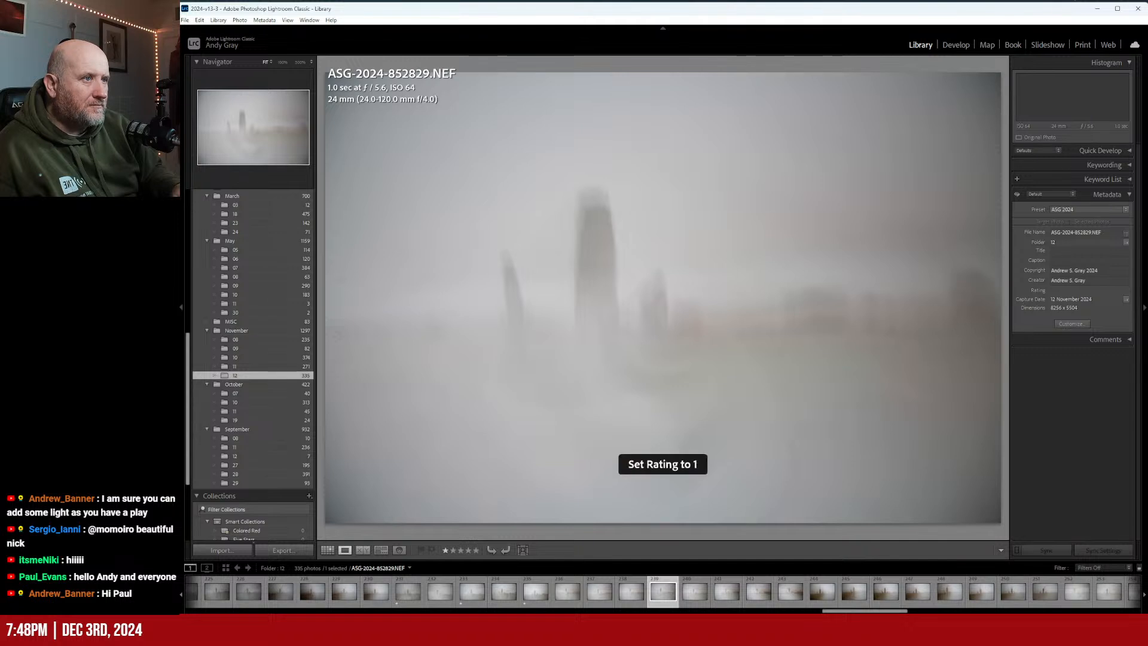
key(Right)
key(Right)
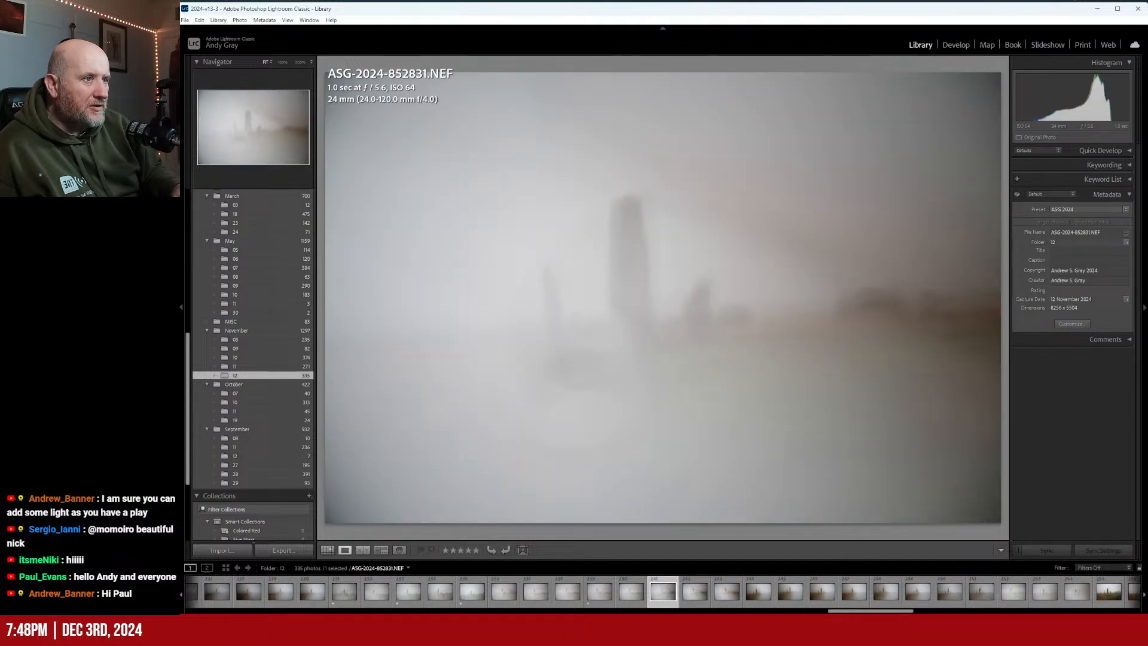
key(Left)
key(Right)
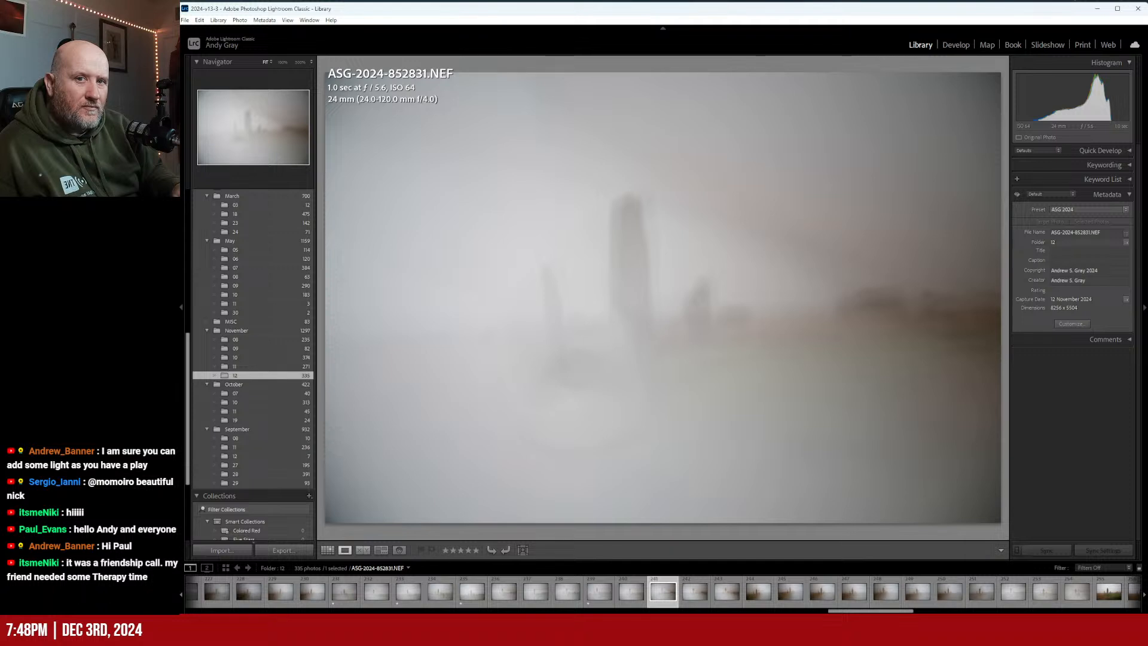
Review the shots after ASG-2024-852831.NEF and rate ASG-2024-852838.NEF and ASG-2024-852839.NEF one star each
key(Right)
key(Right)
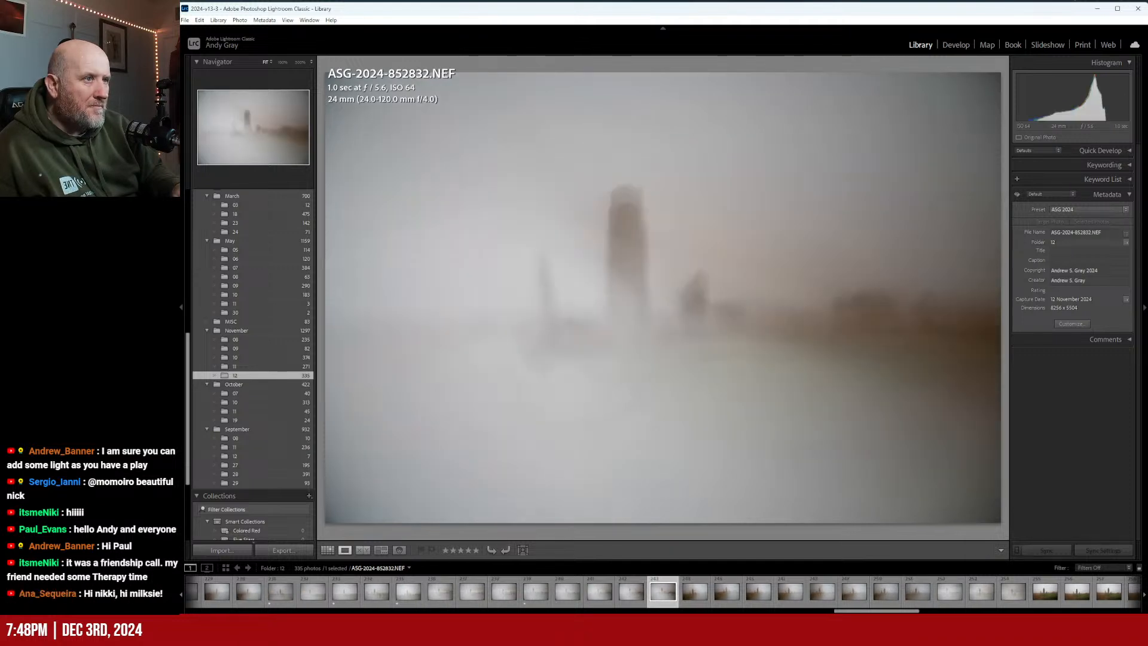
key(Right)
key(Right)
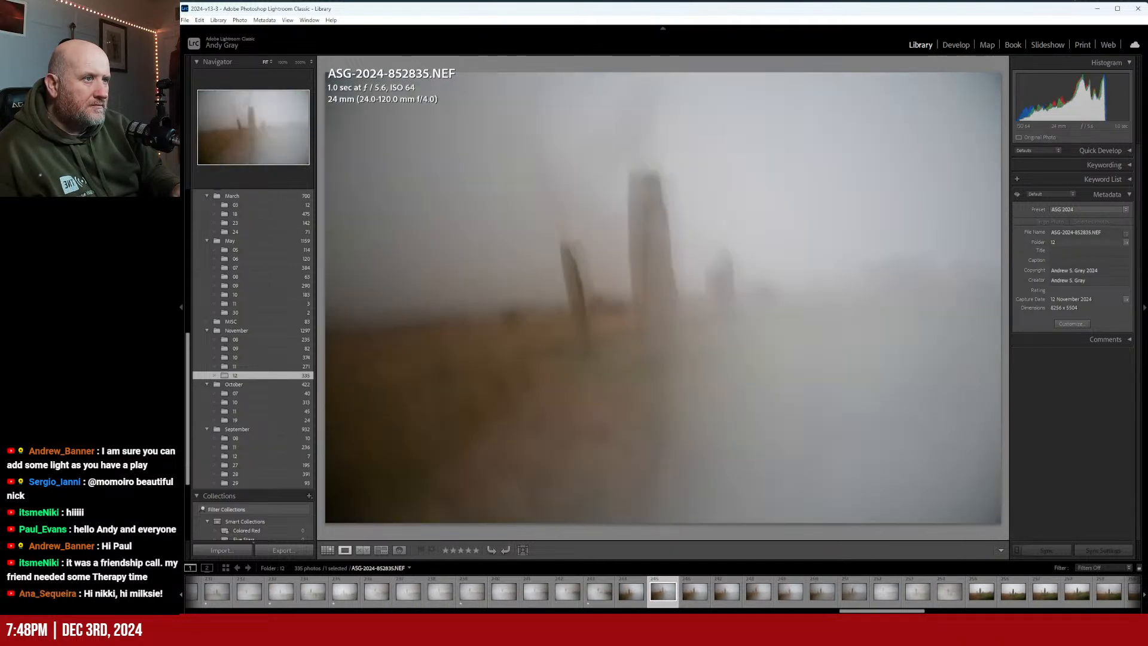
key(Right)
key(Right)
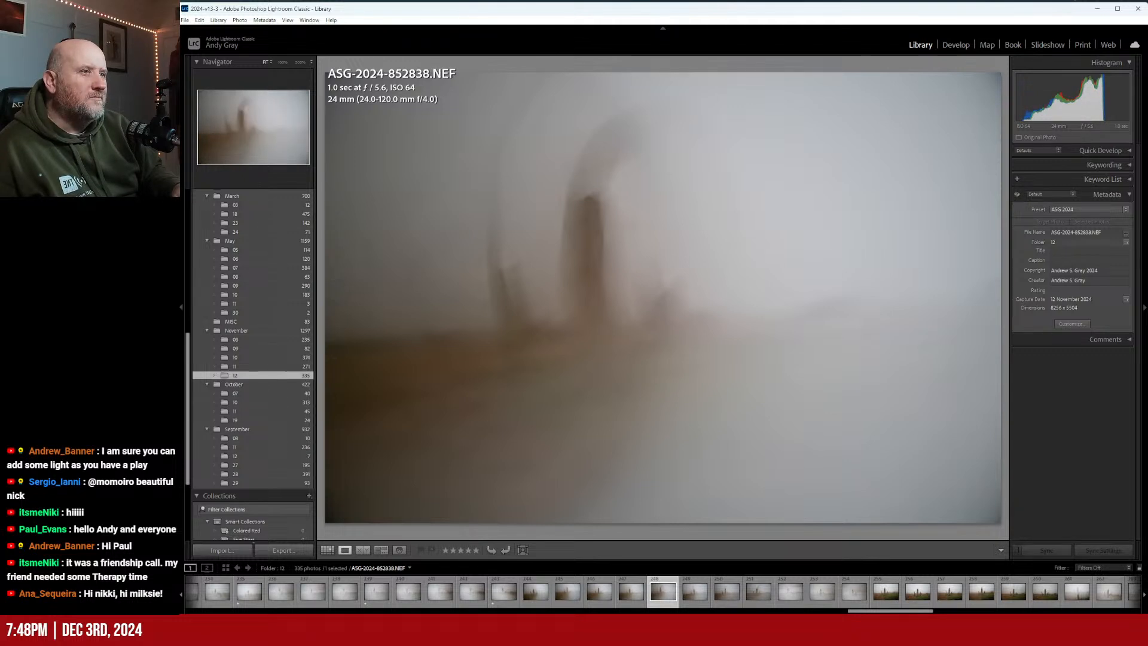
key(1)
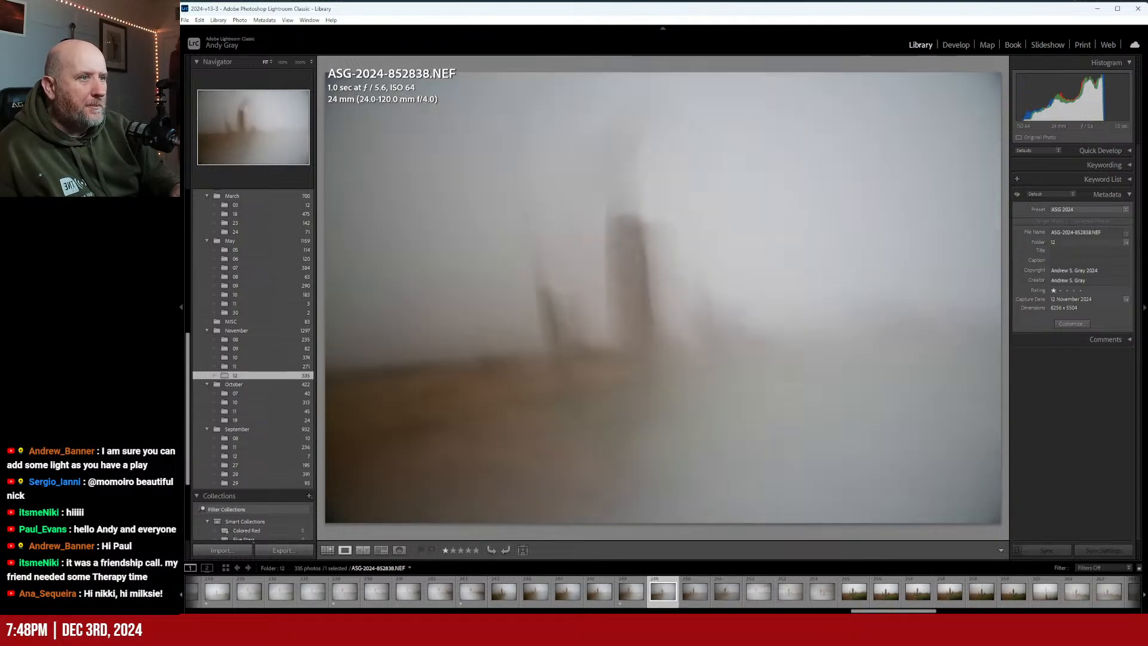
key(1)
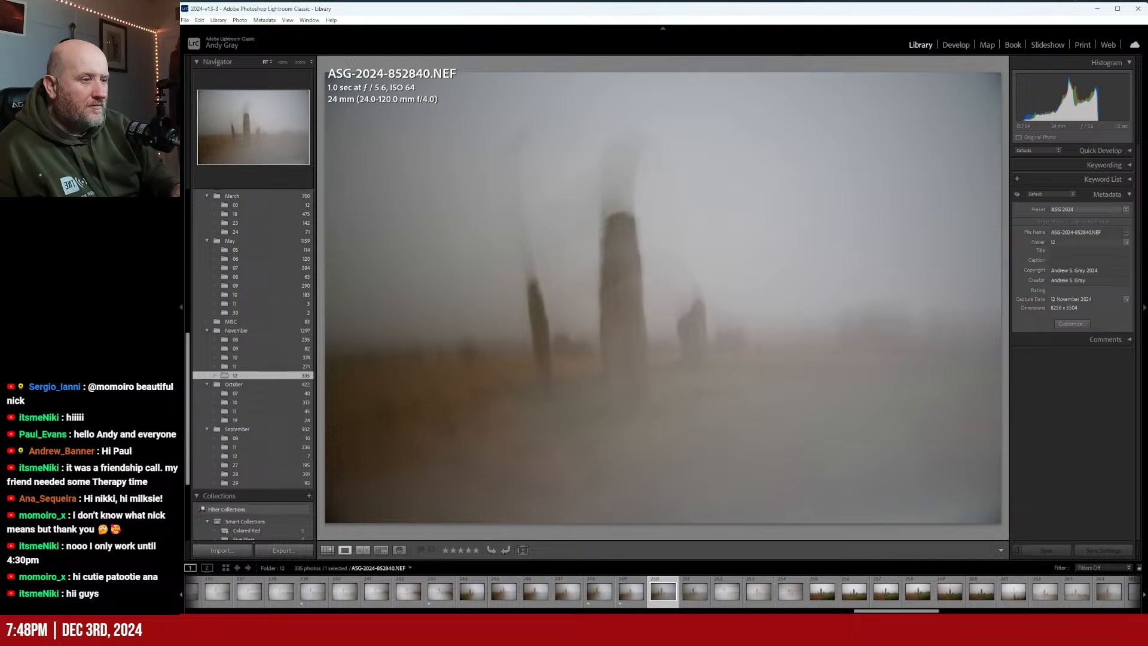
Compare ASG-2024-852840.NEF with ASG-2024-852839.NEF and give ASG-2024-852840.NEF a one-star rating
key(Left)
key(Left)
key(Right)
key(Right)
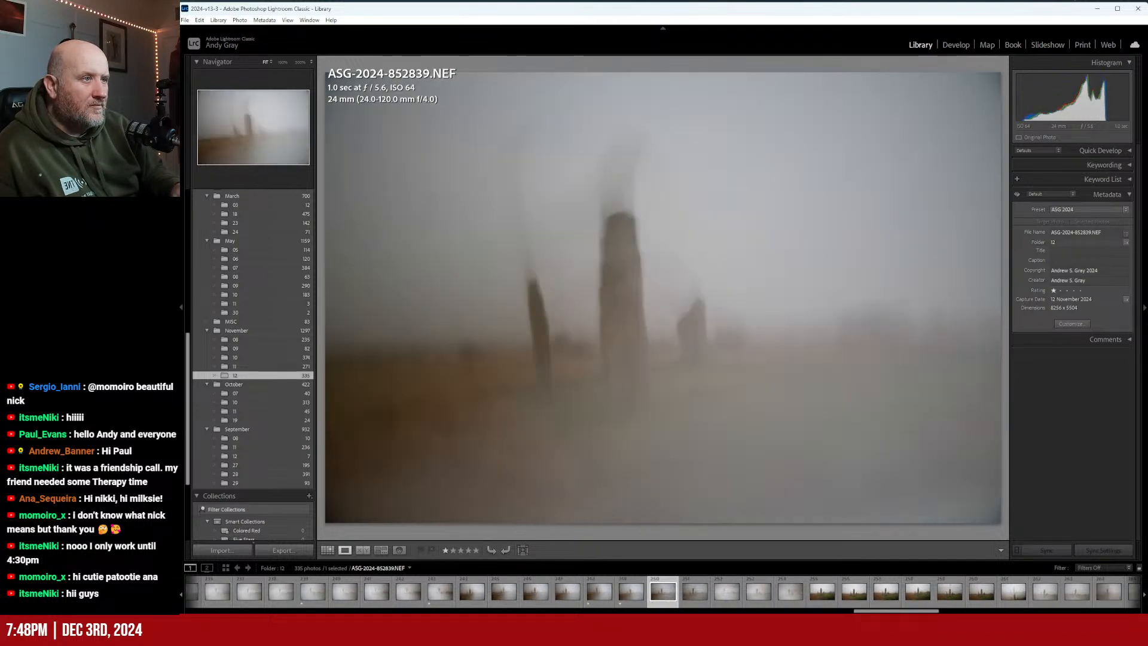
key(Left)
key(Right)
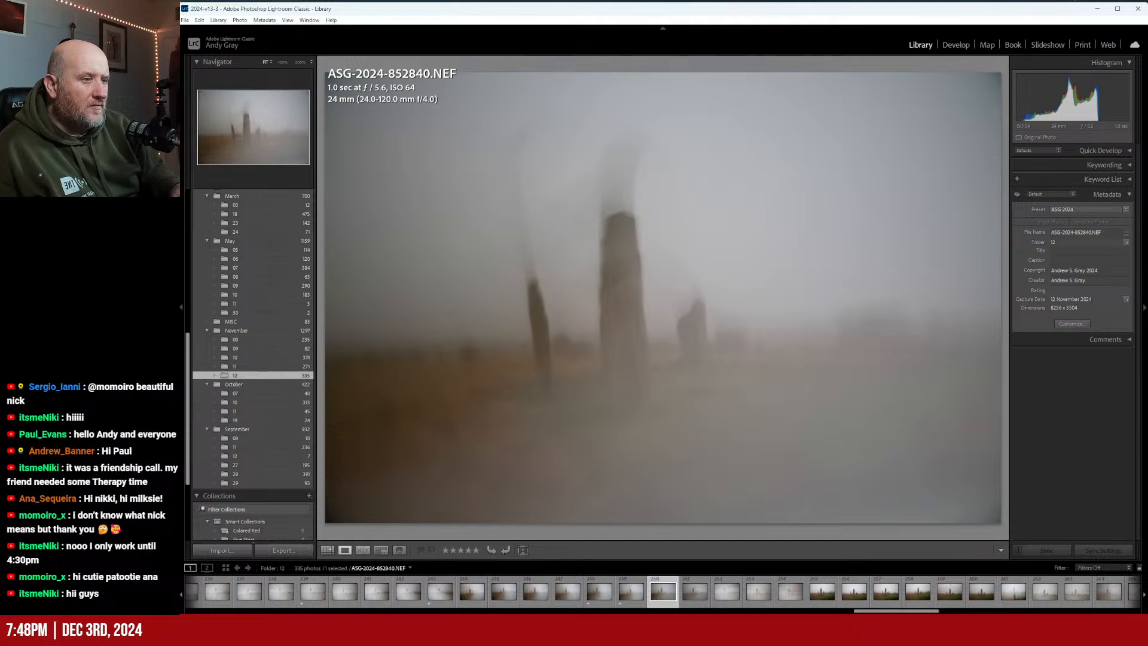
key(1)
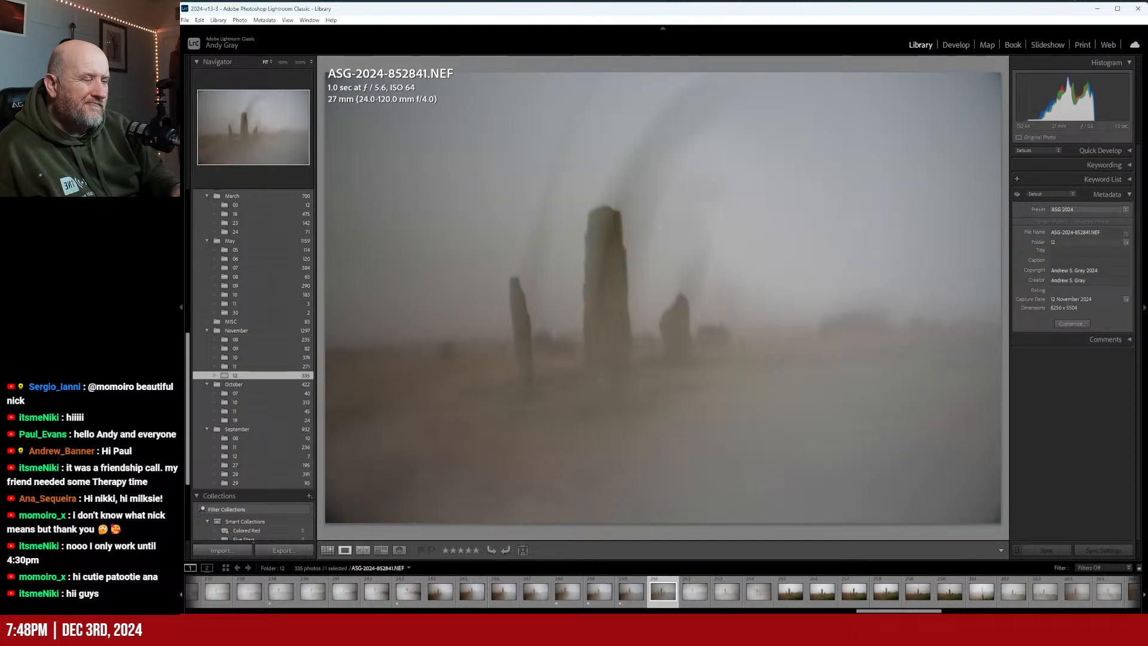
Skip the 27 mm shots ASG-2024-852841.NEF and ASG-2024-852842.NEF and rate ASG-2024-852843.NEF one star
key(Right)
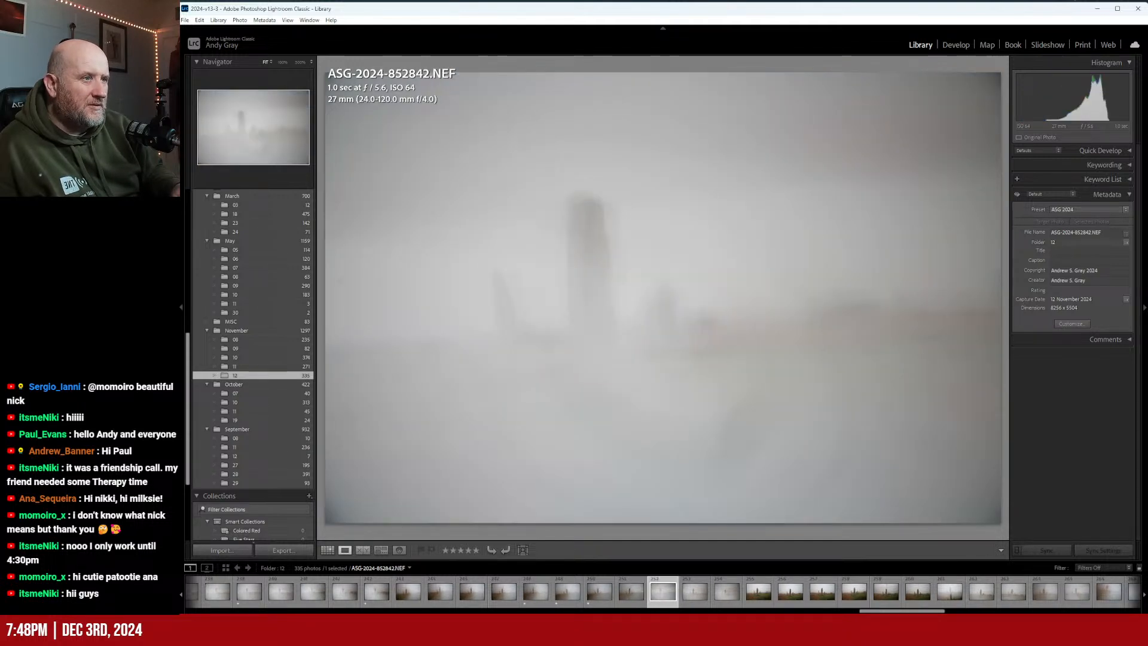
key(Right)
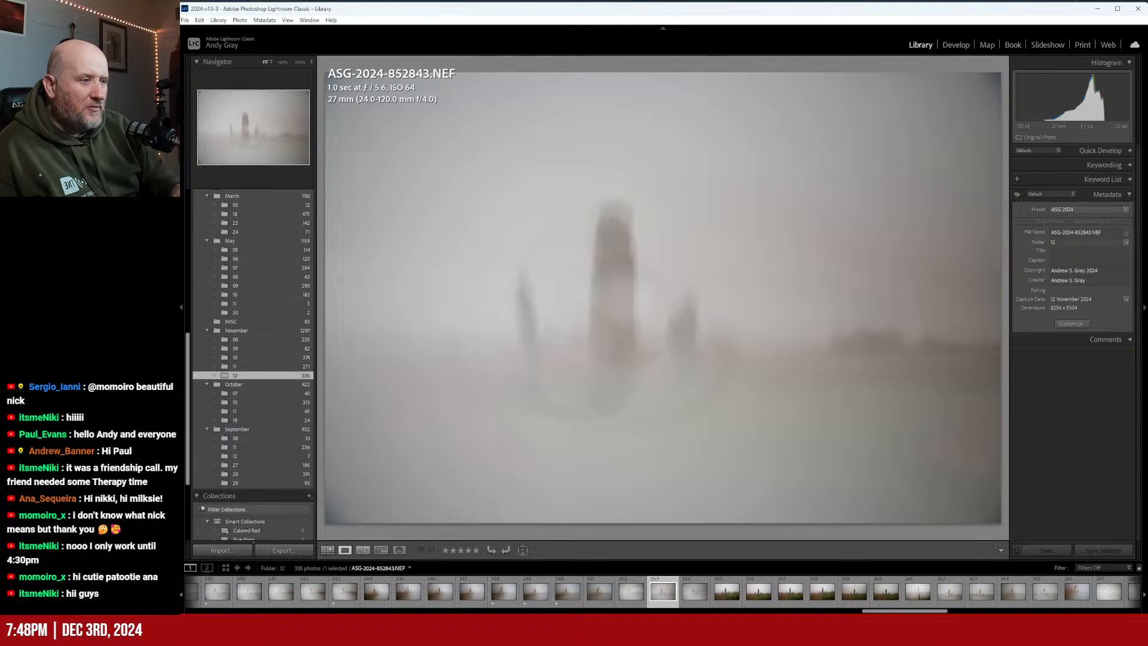
key(1)
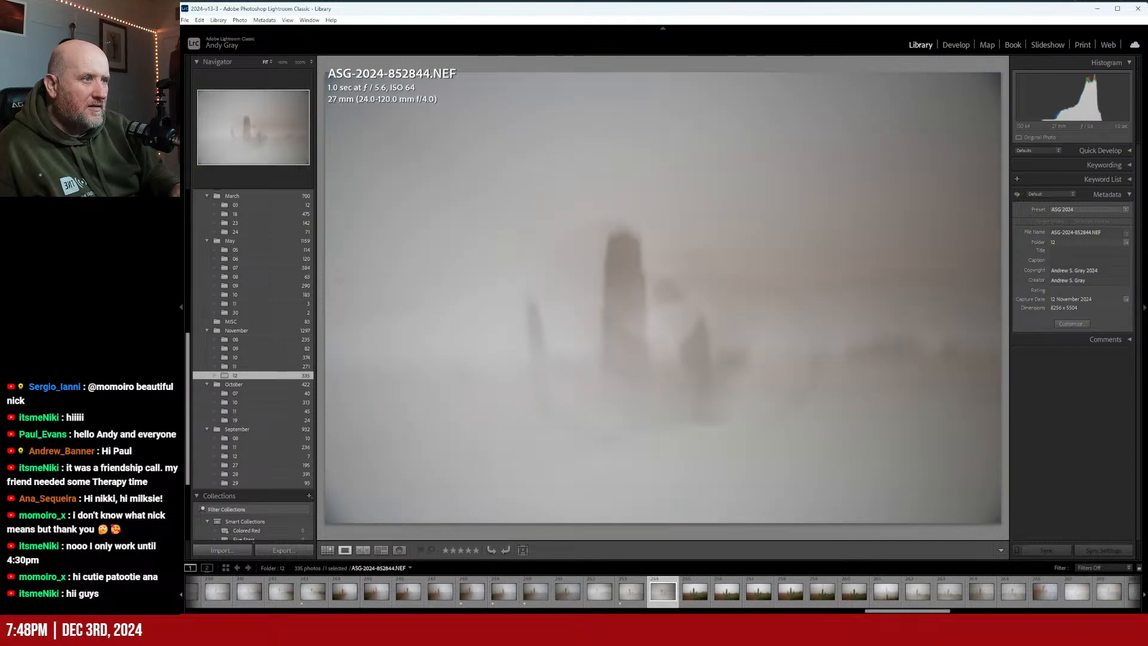
Examine the shots from ASG-2024-852844.NEF through ASG-2024-852856.NEF, rechecking ASG-2024-852847.NEF and ASG-2024-852854.NEF
key(Right)
key(Right)
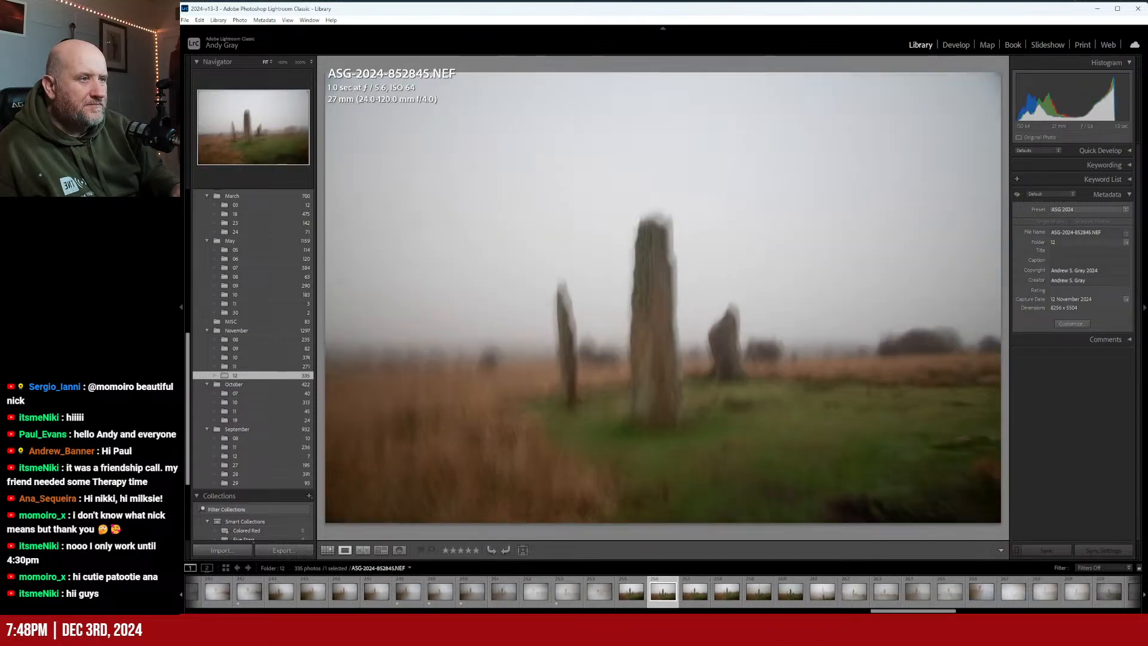
key(Right)
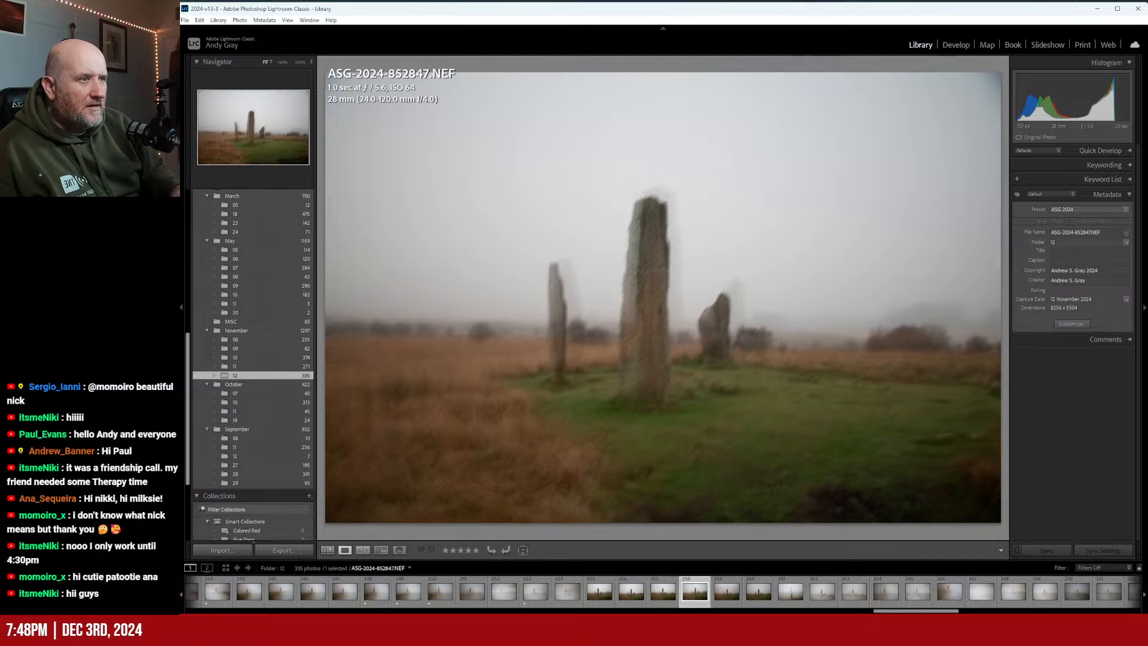
key(Right)
key(Left)
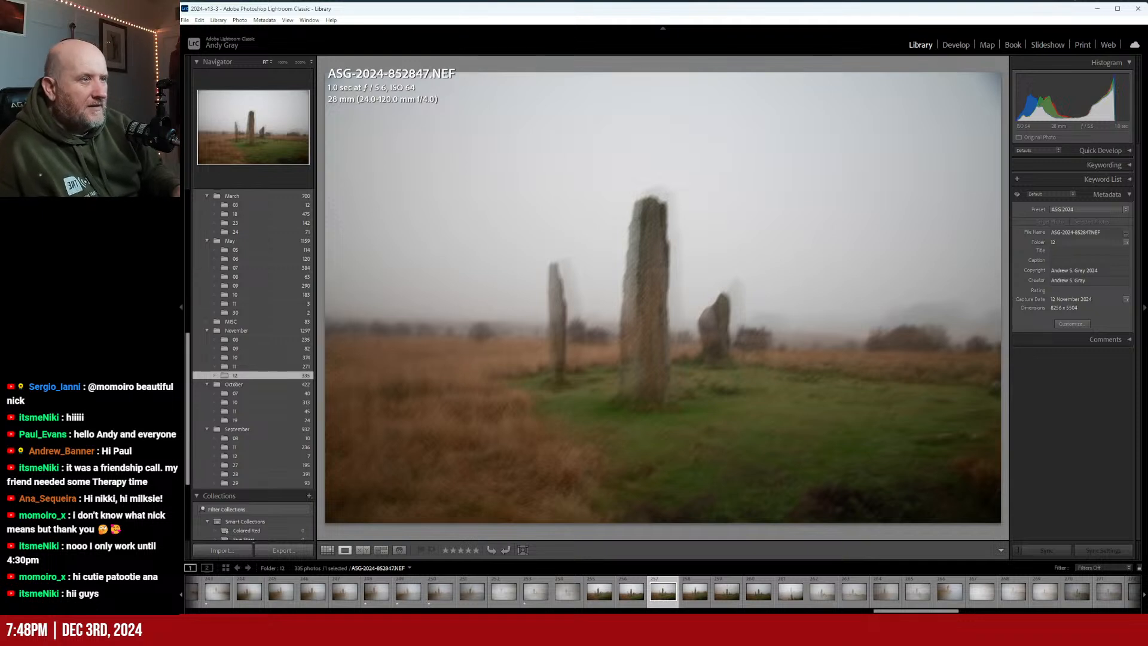
key(Right)
key(Right)
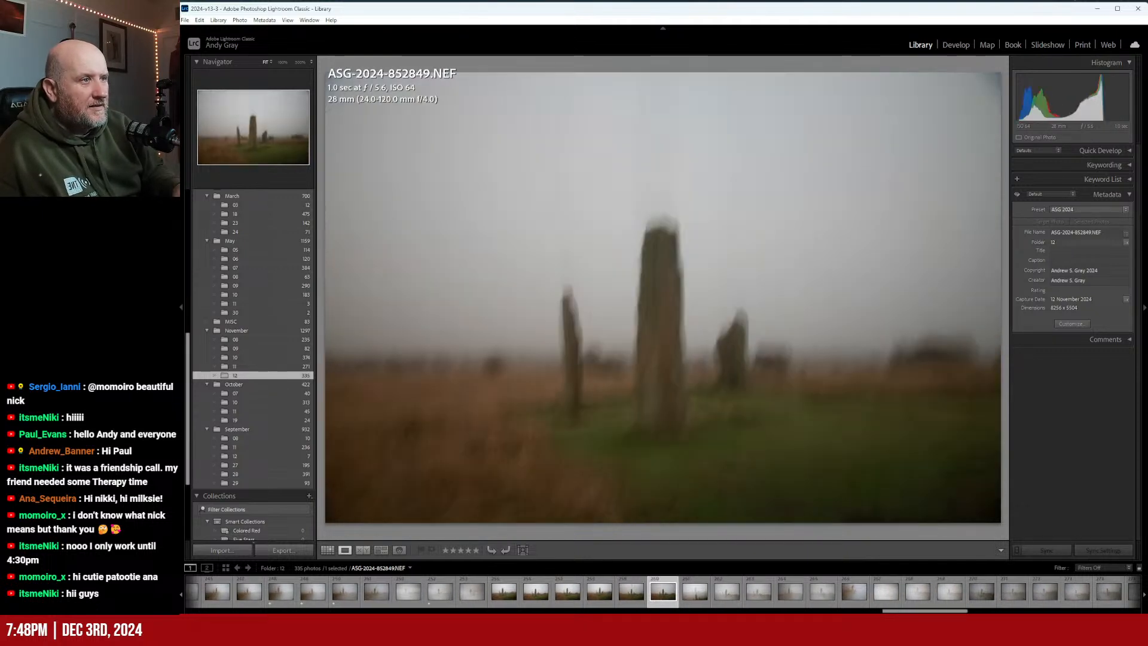
key(Right)
key(Right)
key(Right)
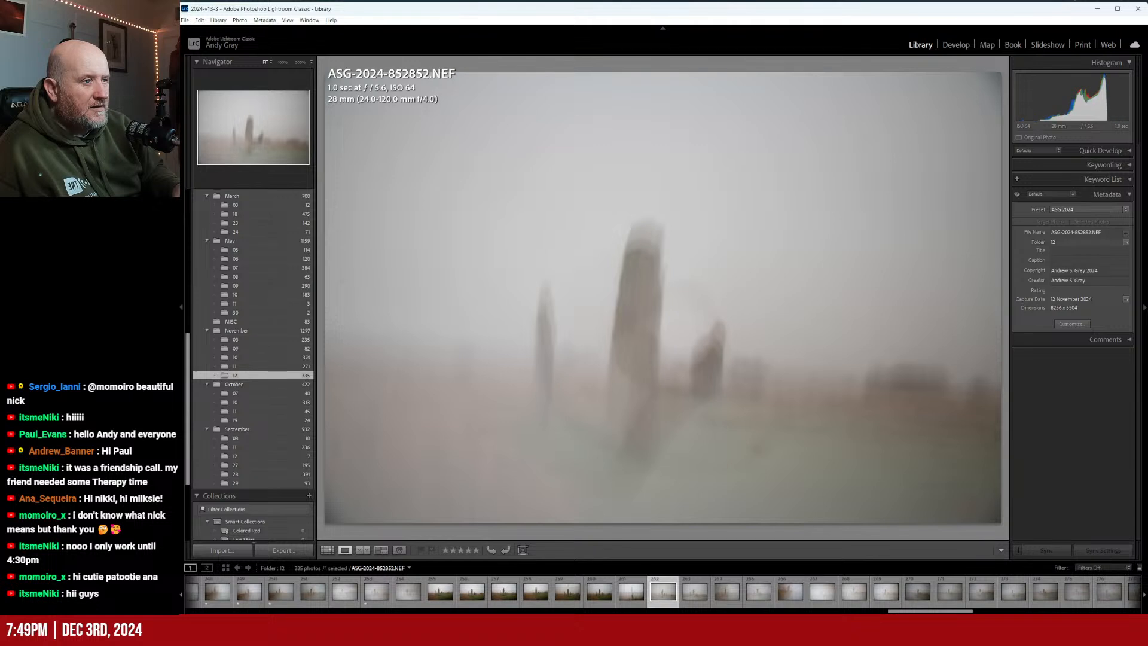
key(Right)
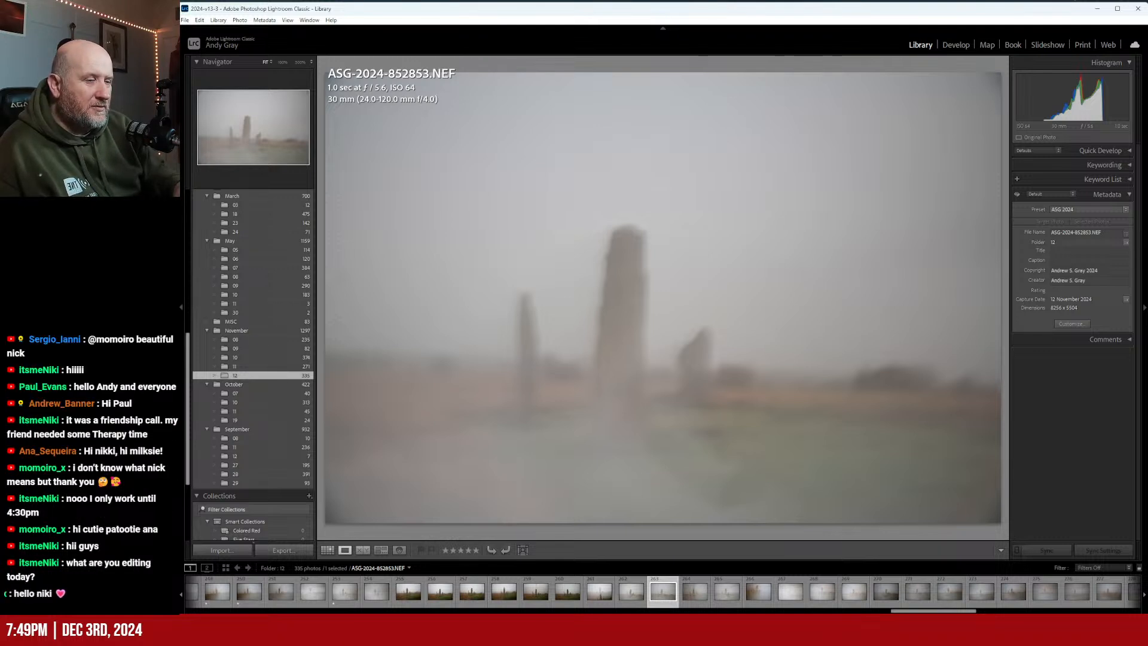
key(Right)
key(Right)
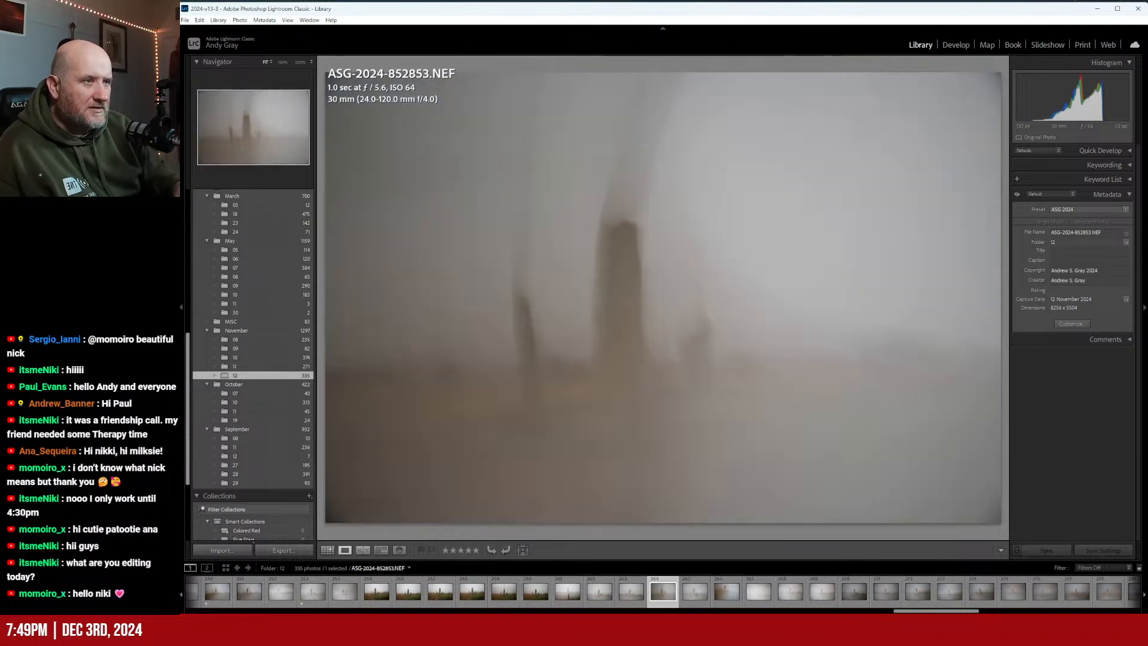
key(Right)
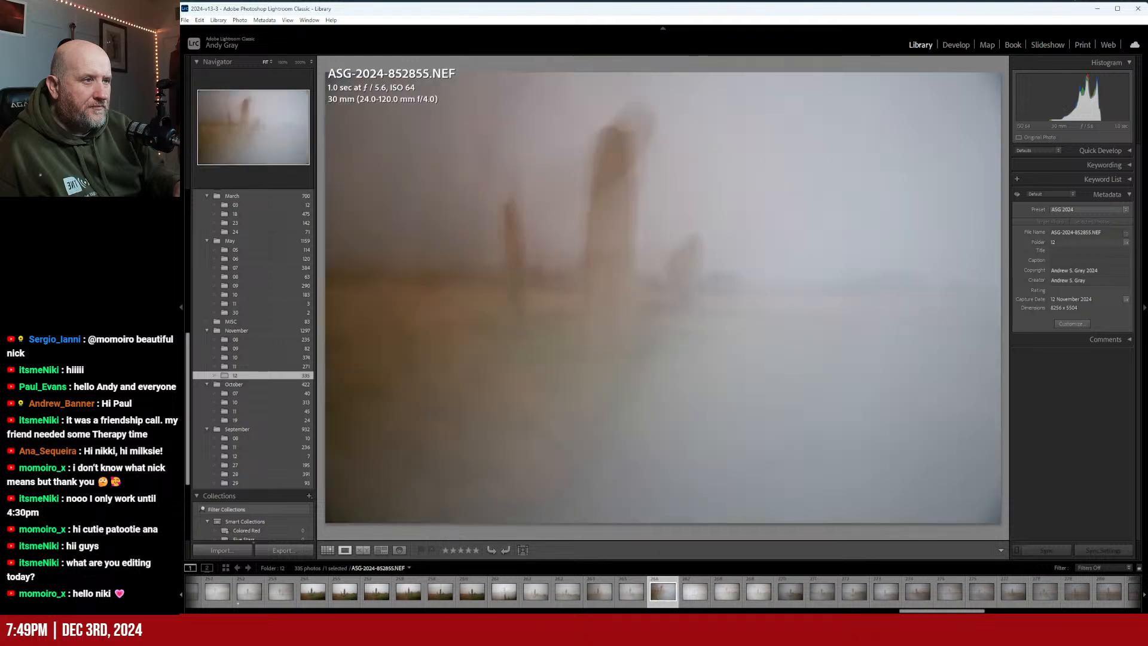
key(Left)
key(Left)
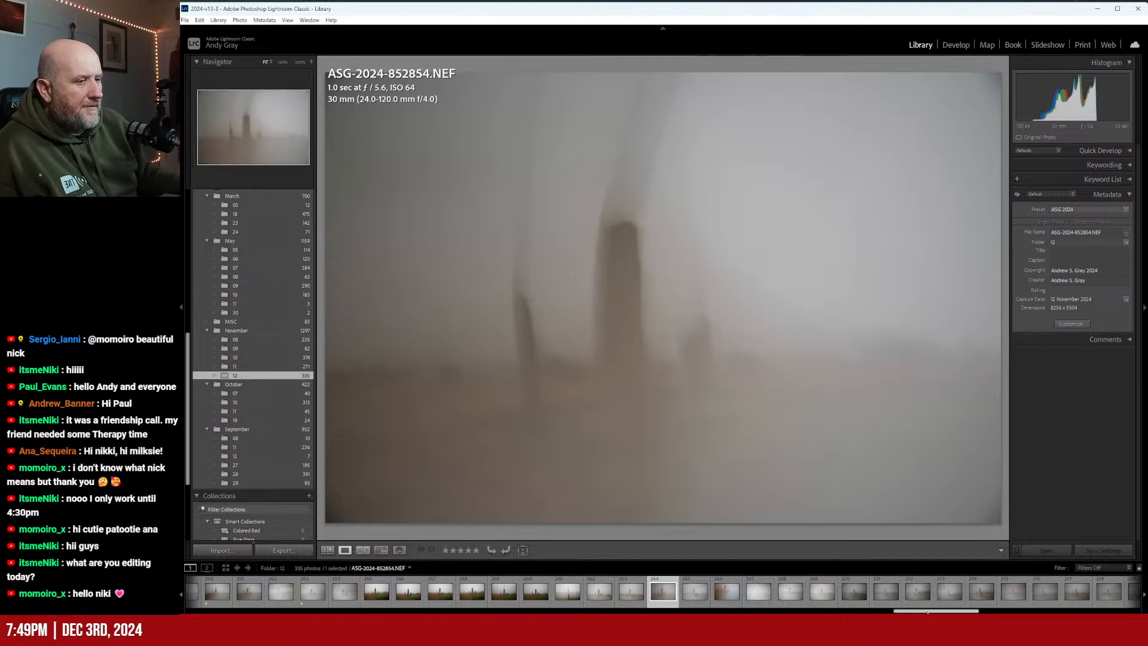
Go back to ASG-2024-852852.NEF, compare it with the preceding shot and rate it one star
mouse_move(936, 611)
mouse_down()
mouse_move(450, 611)
mouse_move(929, 610)
mouse_up()
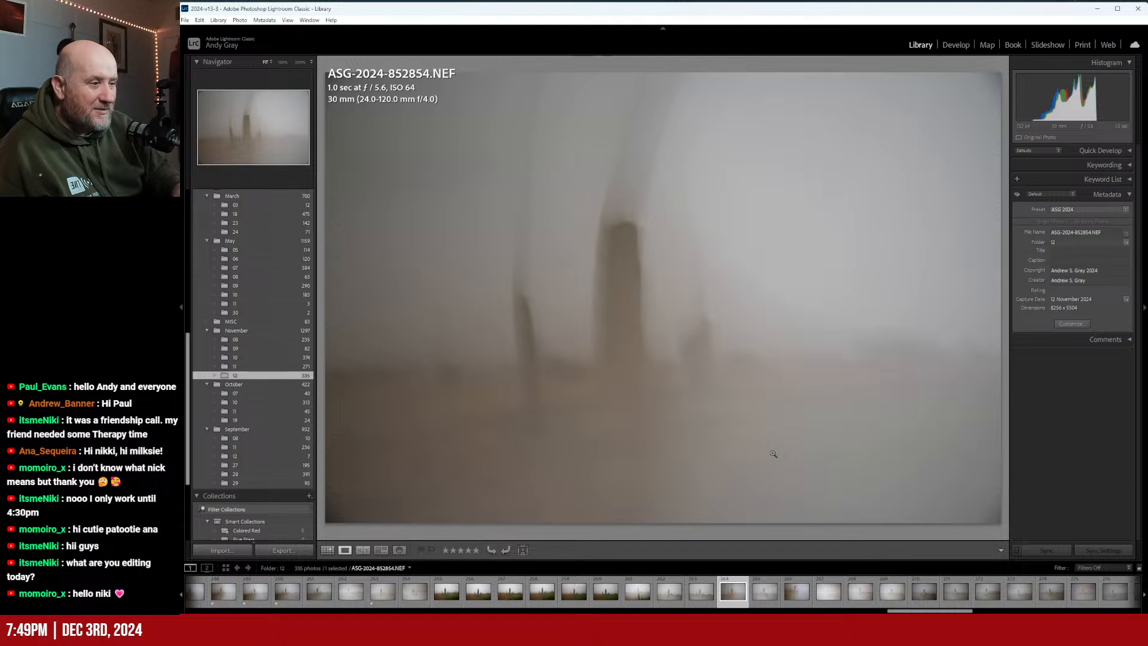
key(Left)
key(Left)
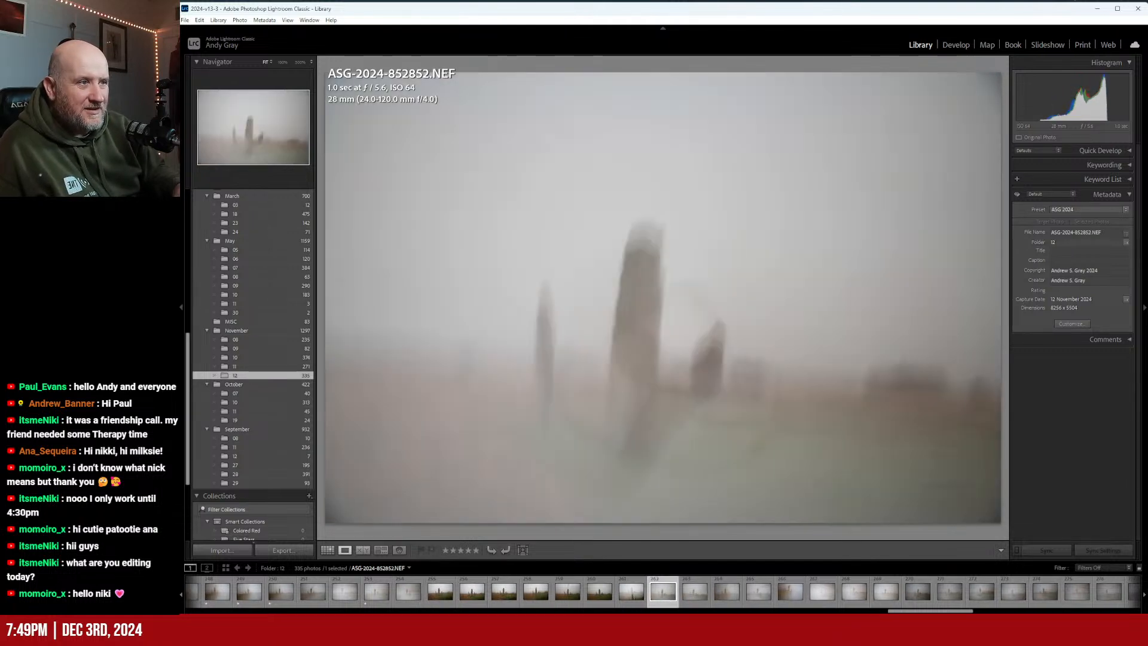
key(Left)
key(Right)
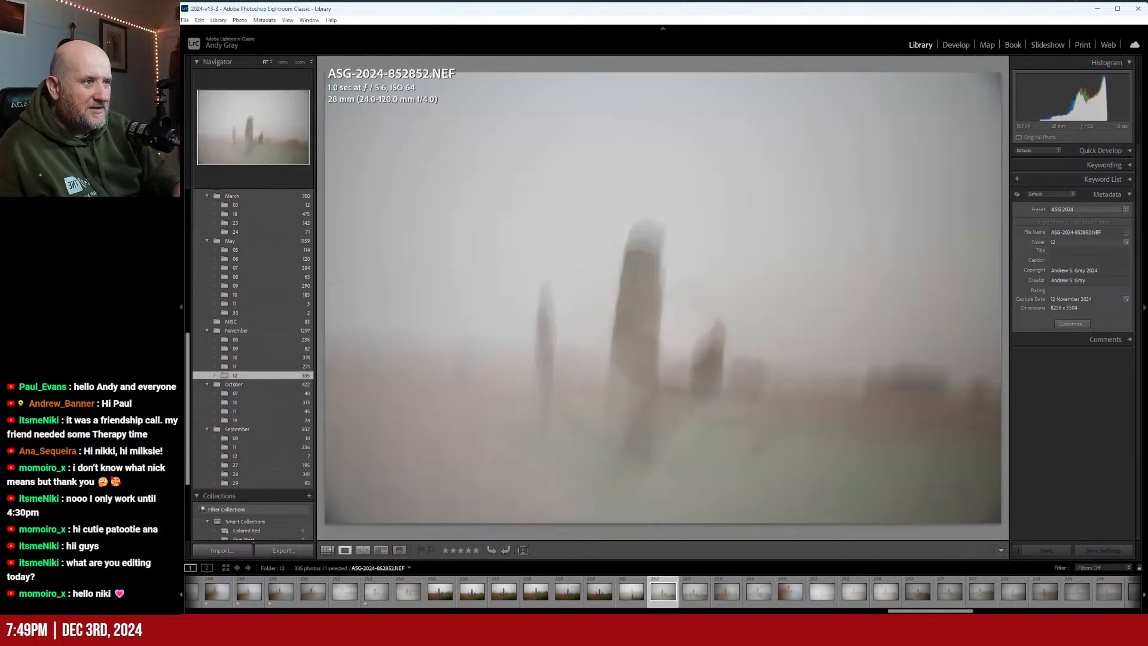
key(Left)
key(Right)
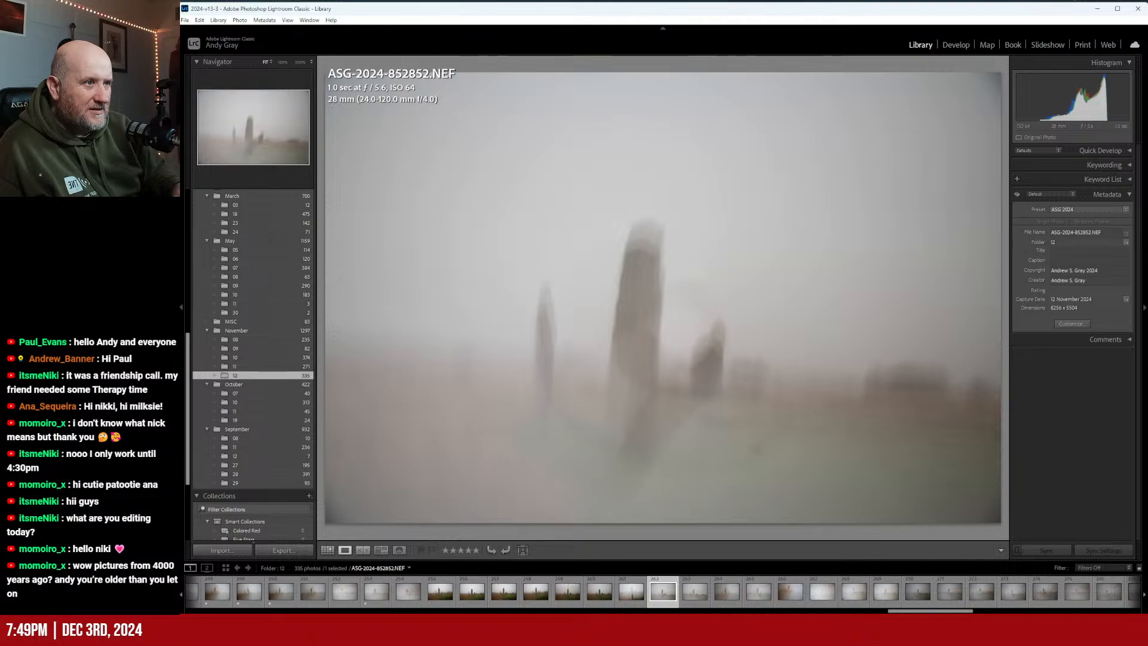
key(1)
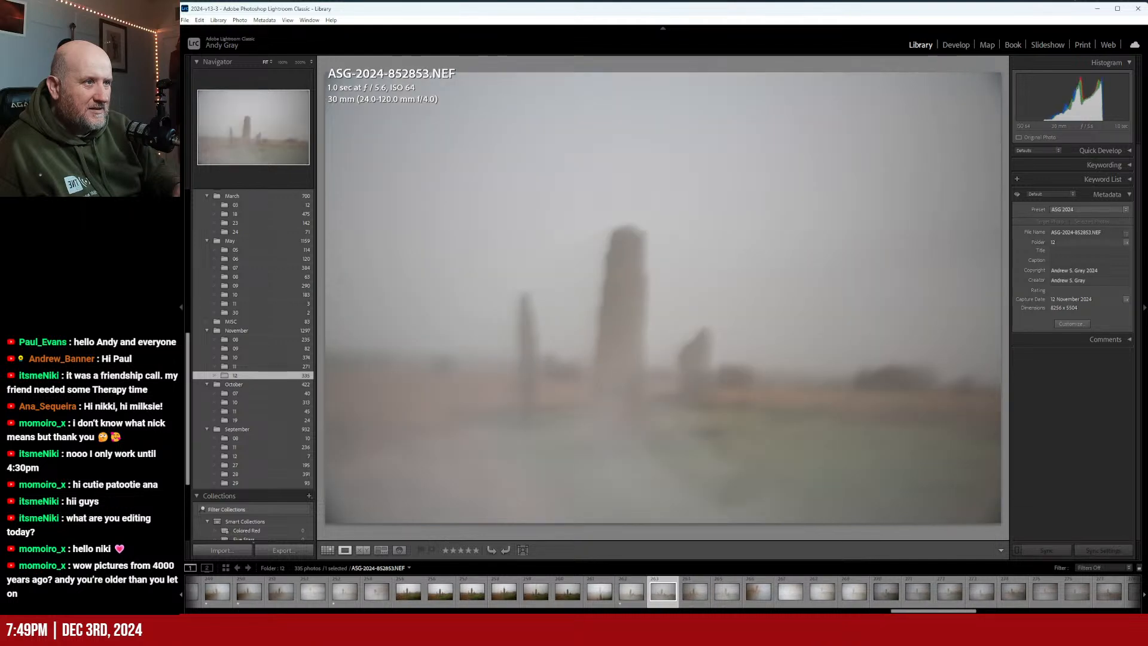
Continue past the 30 mm shots and rate the 24 mm shots ASG-2024-852858.NEF and ASG-2024-852859.NEF one star each
key(Right)
key(Right)
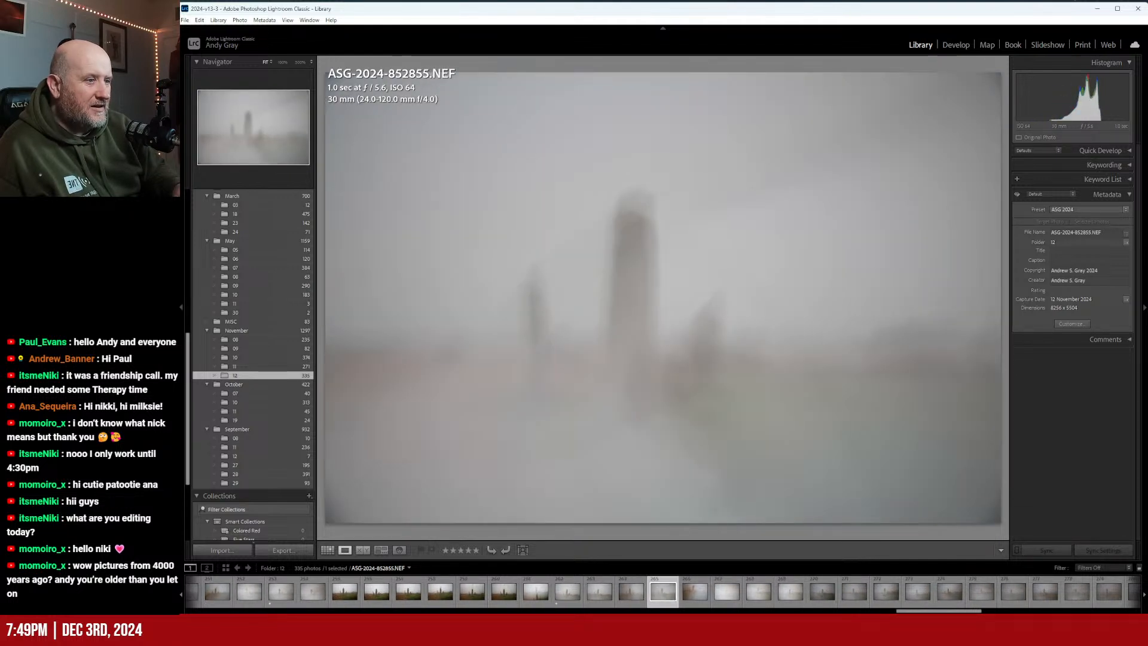
key(Right)
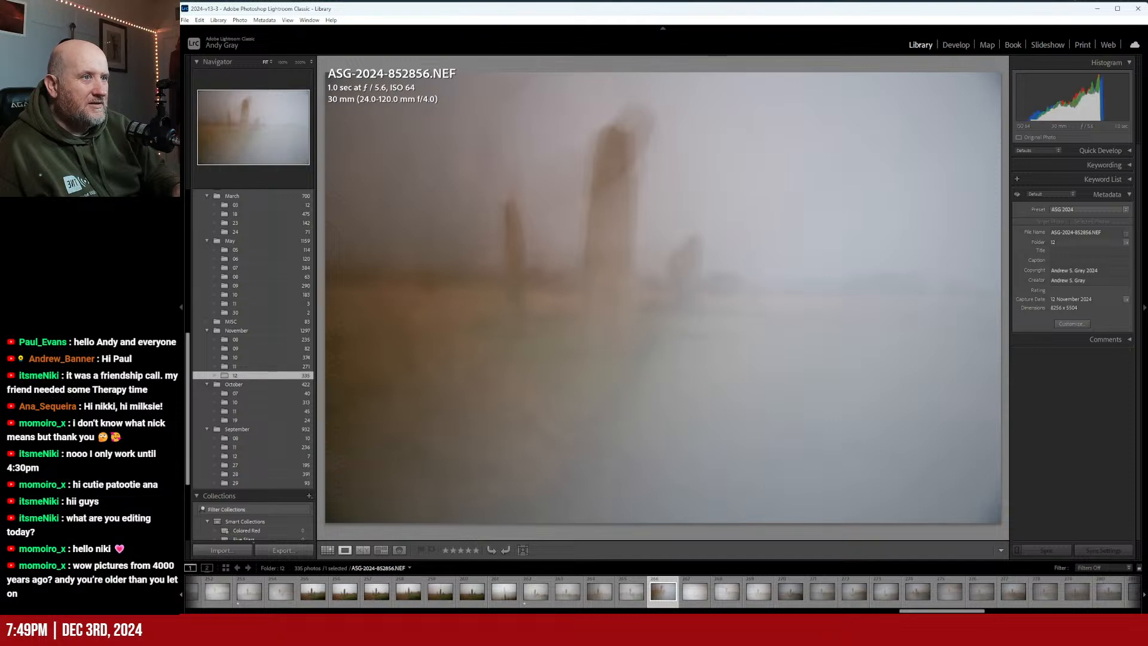
key(Right)
key(Right)
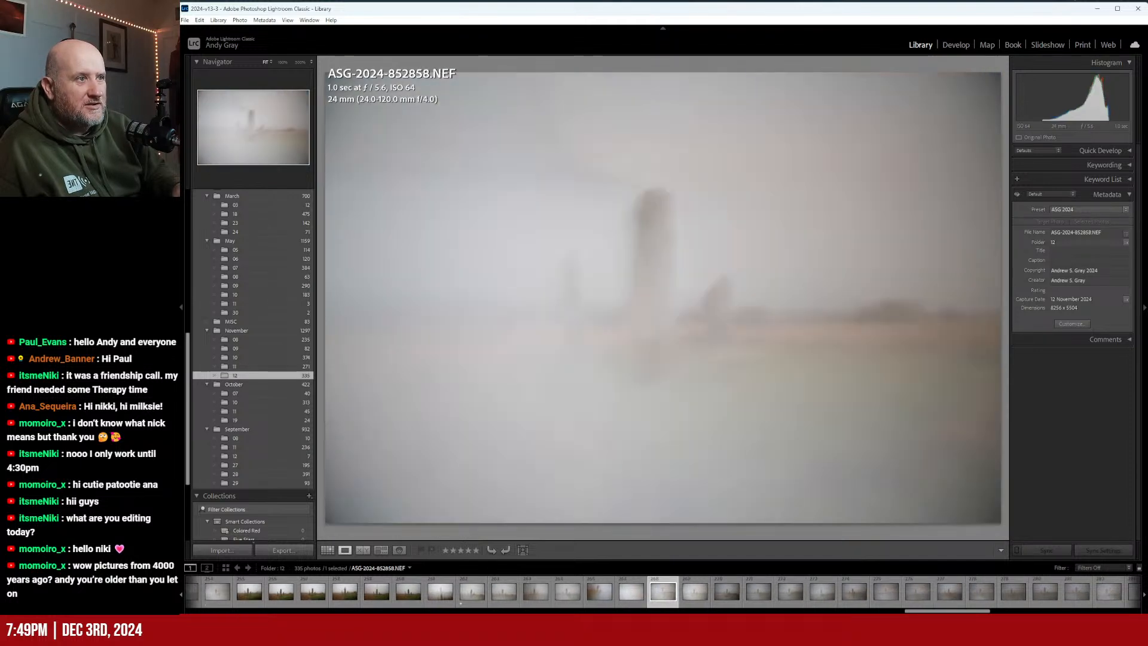
key(1)
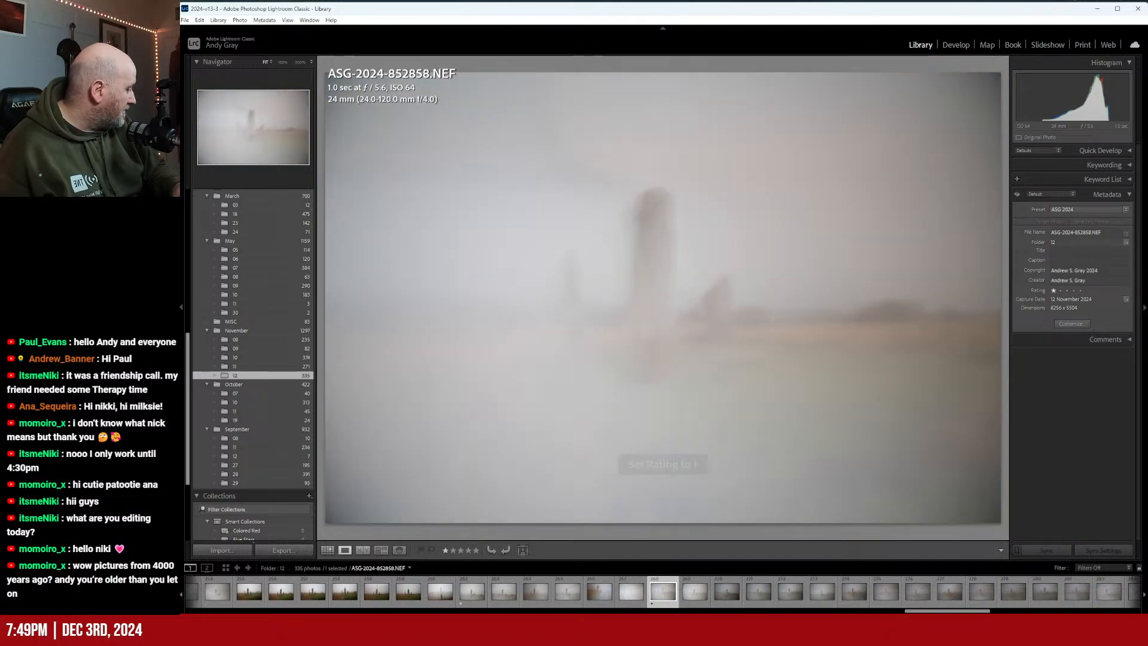
key(Right)
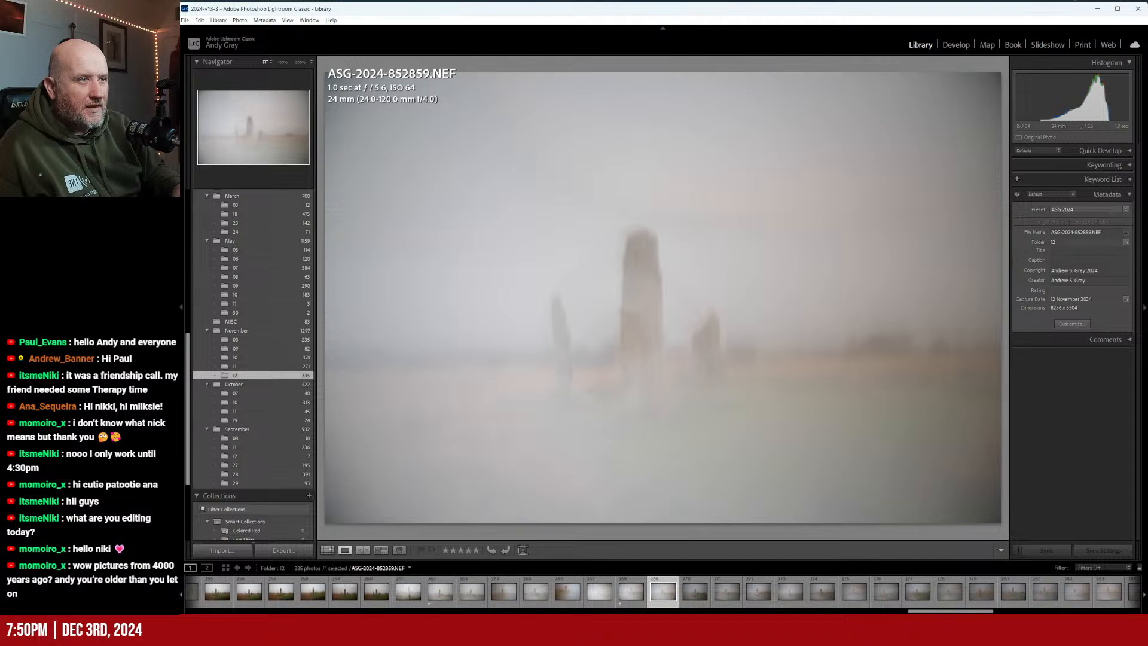
key(1)
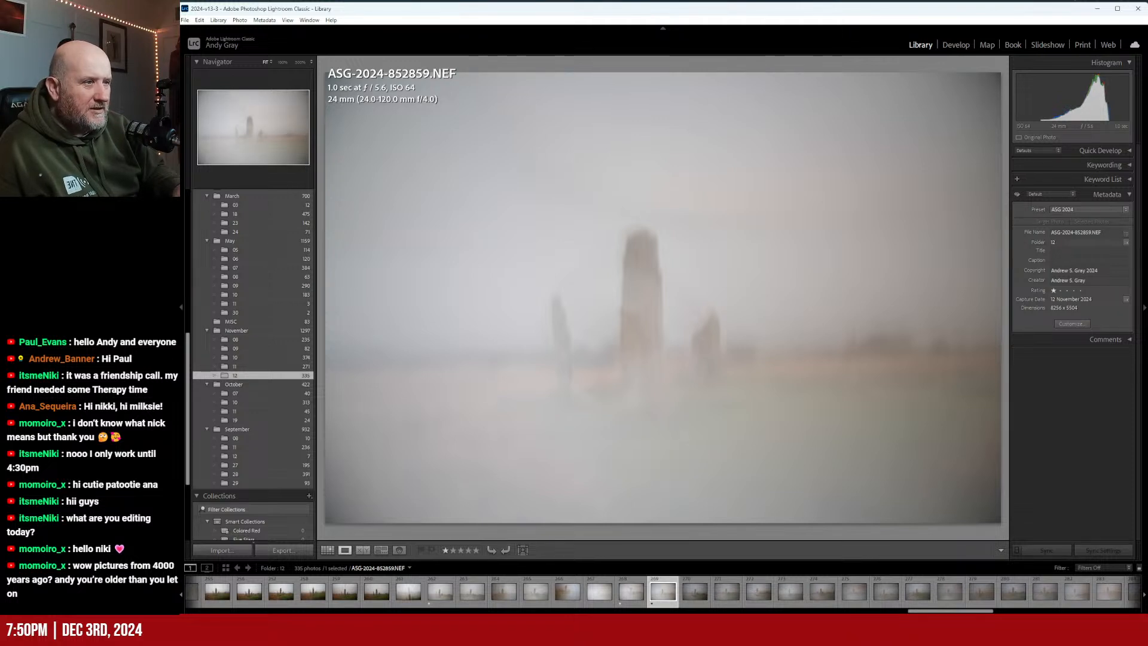
key(Right)
key(Right)
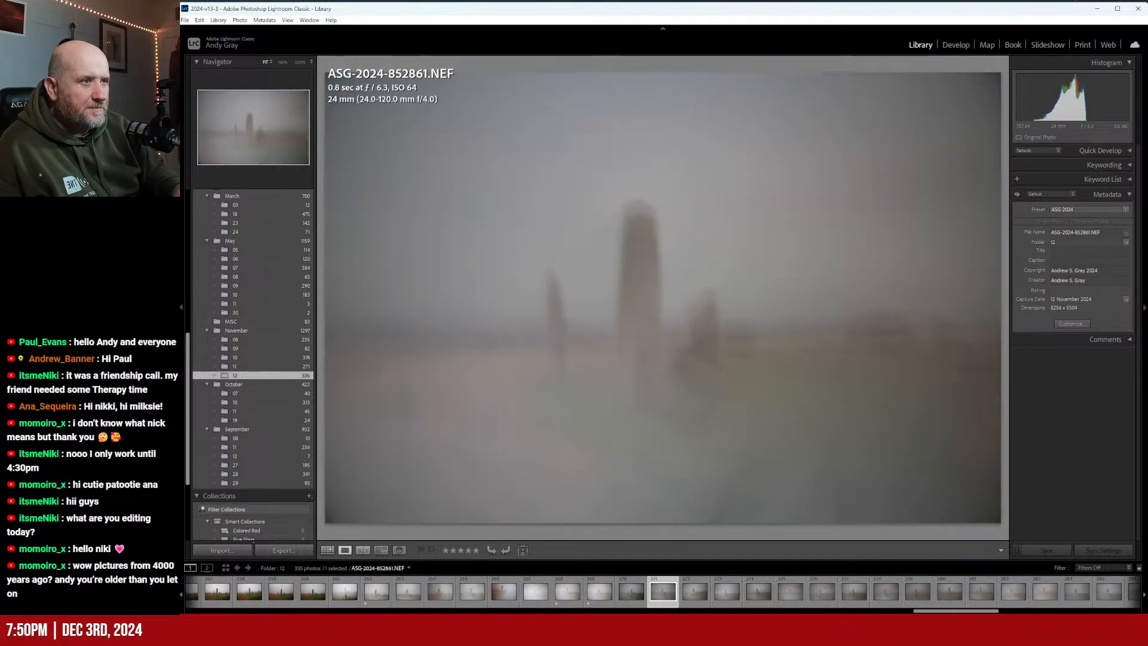
Compare the 24 mm shots from ASG-2024-852859.NEF through ASG-2024-852862.NEF and rate the following ASG-2024-852863.NEF one star
key(Right)
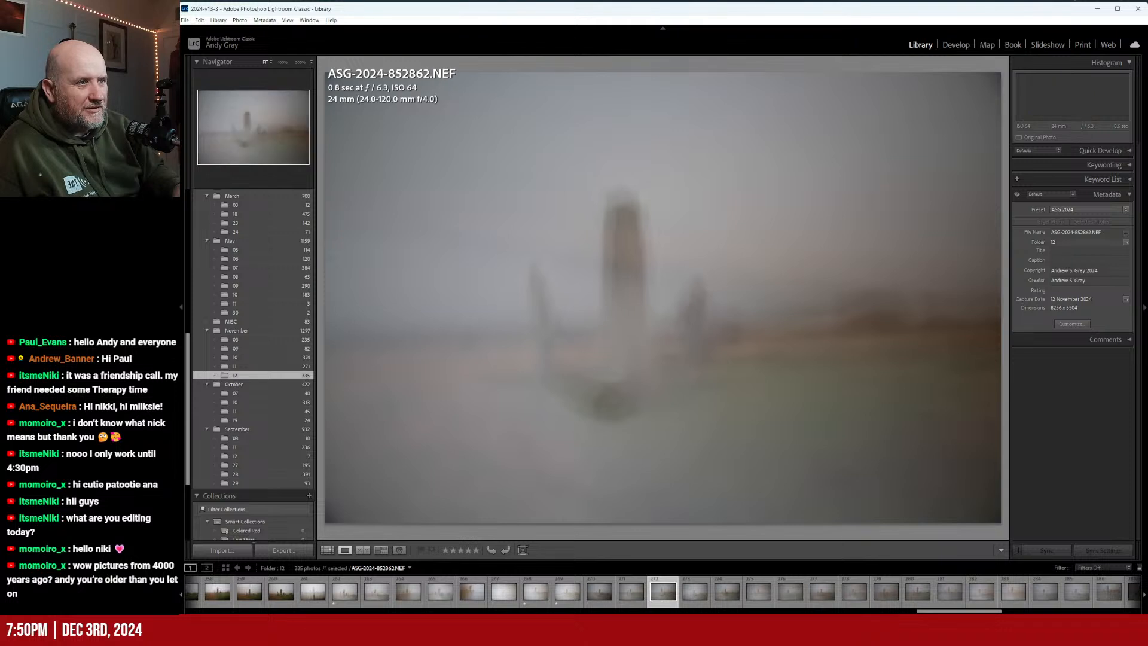
key(Left)
key(Left)
key(Left)
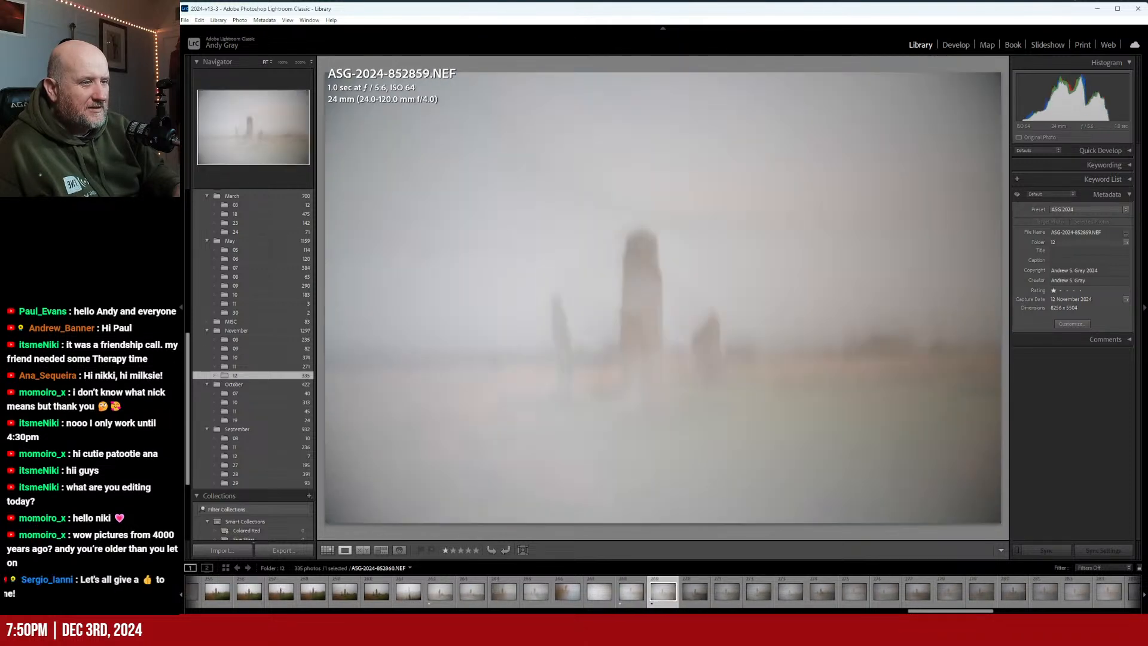
key(Left)
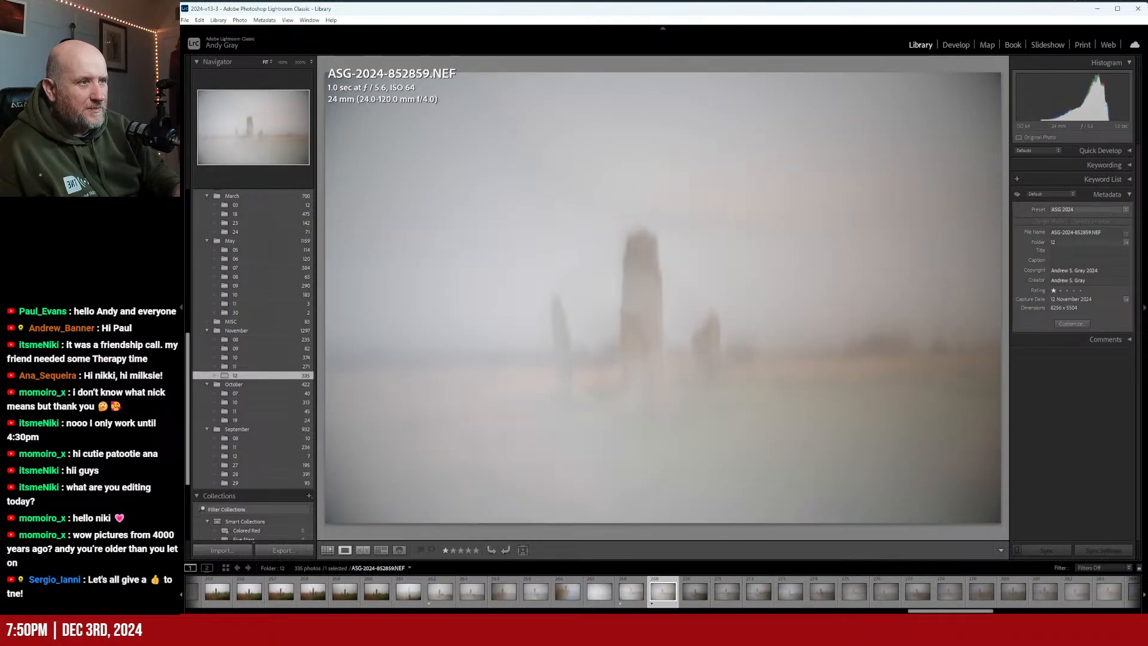
key(Right)
key(Right)
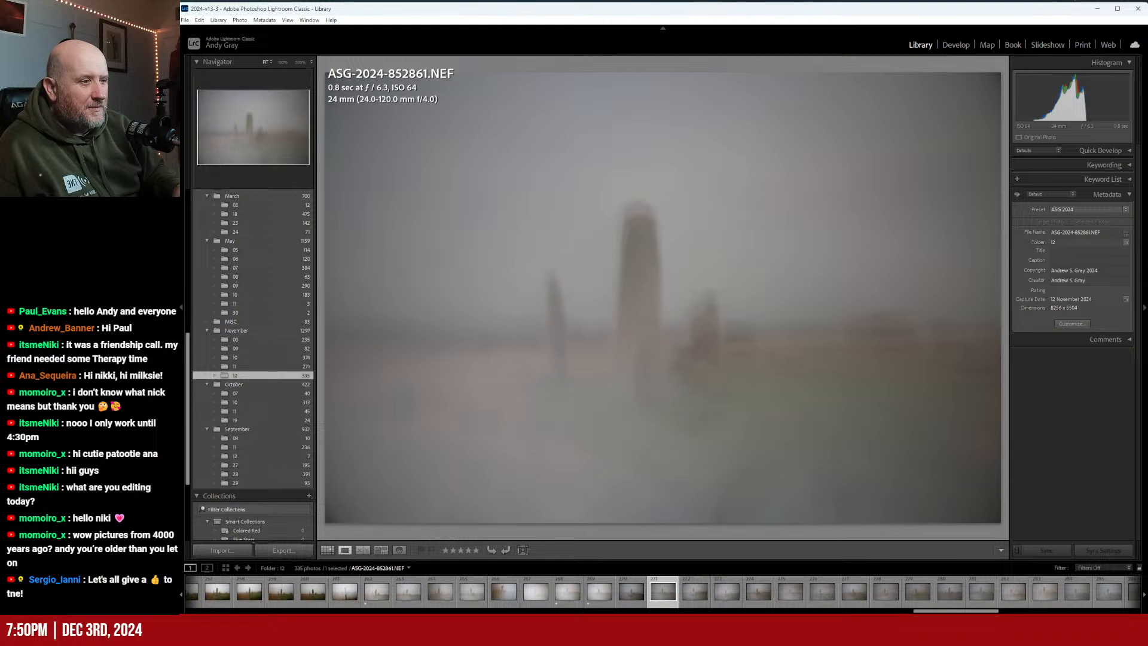
key(Right)
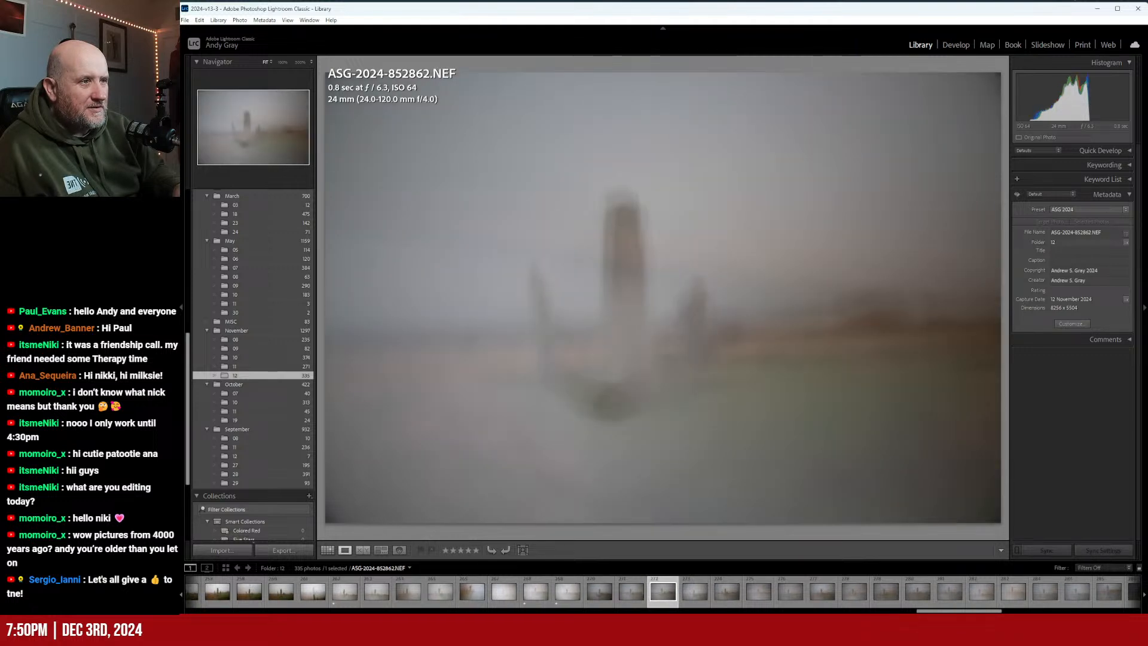
key(Right)
key(1)
Compare ASG-2024-852863.NEF with its neighbouring shots from ASG-2024-852860.NEF through ASG-2024-852864.NEF
key(Right)
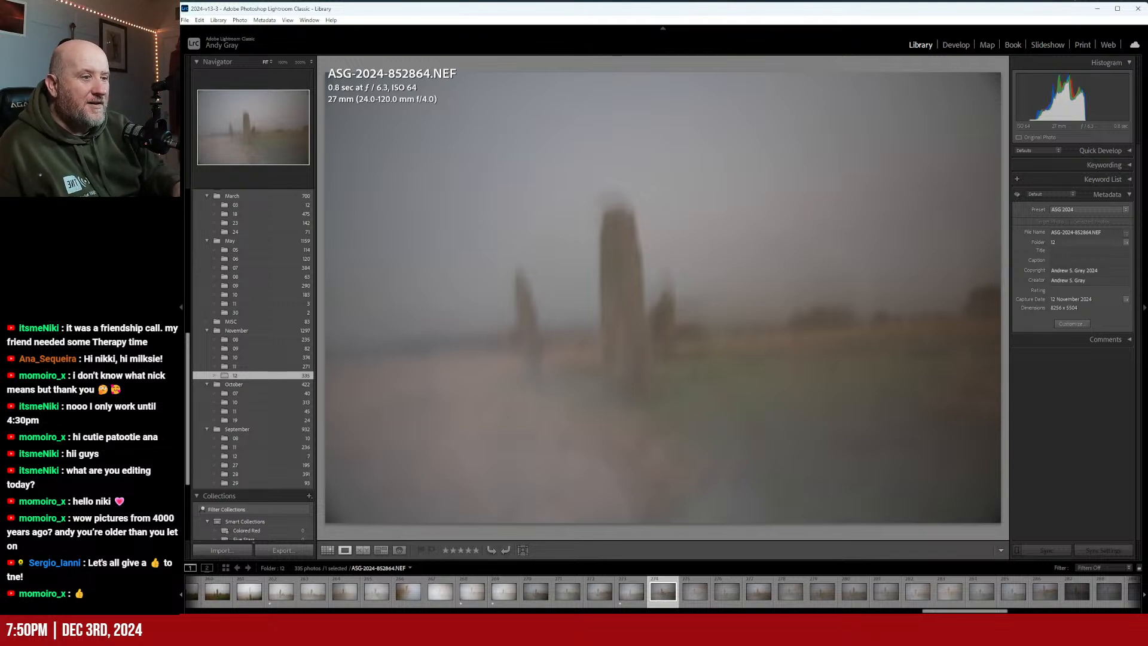
key(Left)
key(Left)
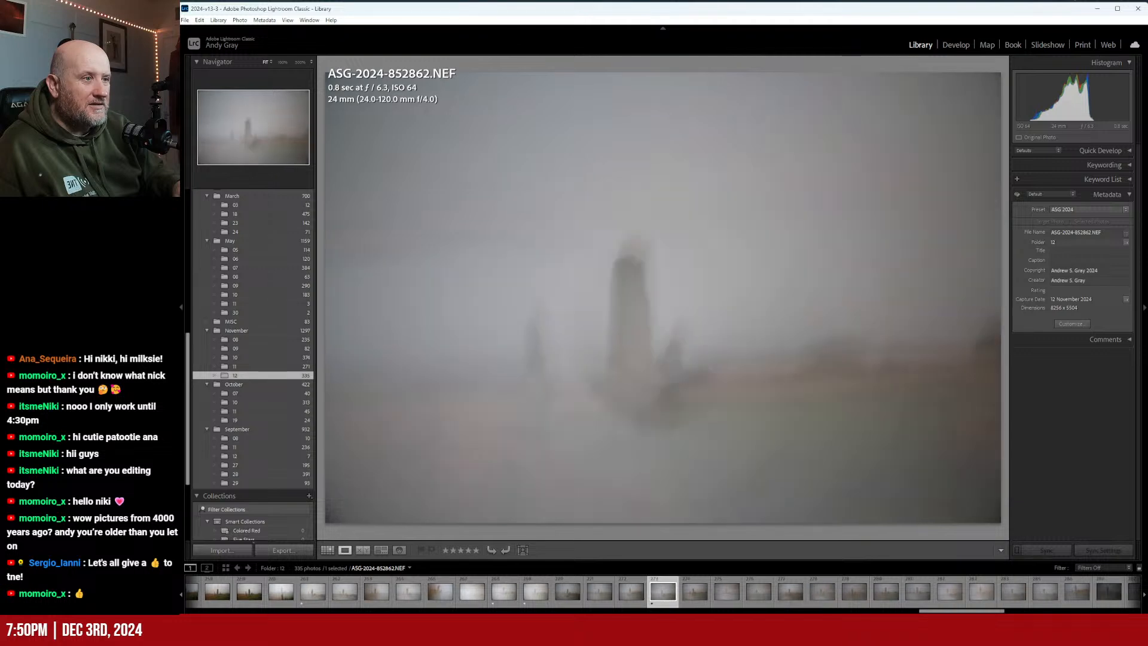
key(Right)
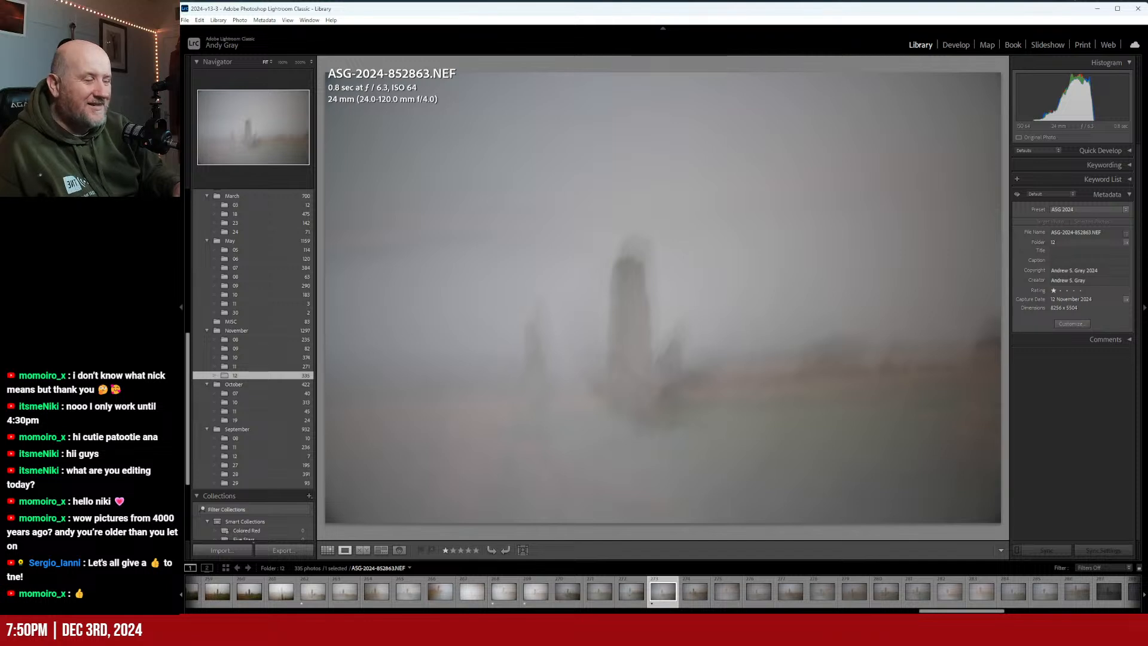
key(Right)
key(Left)
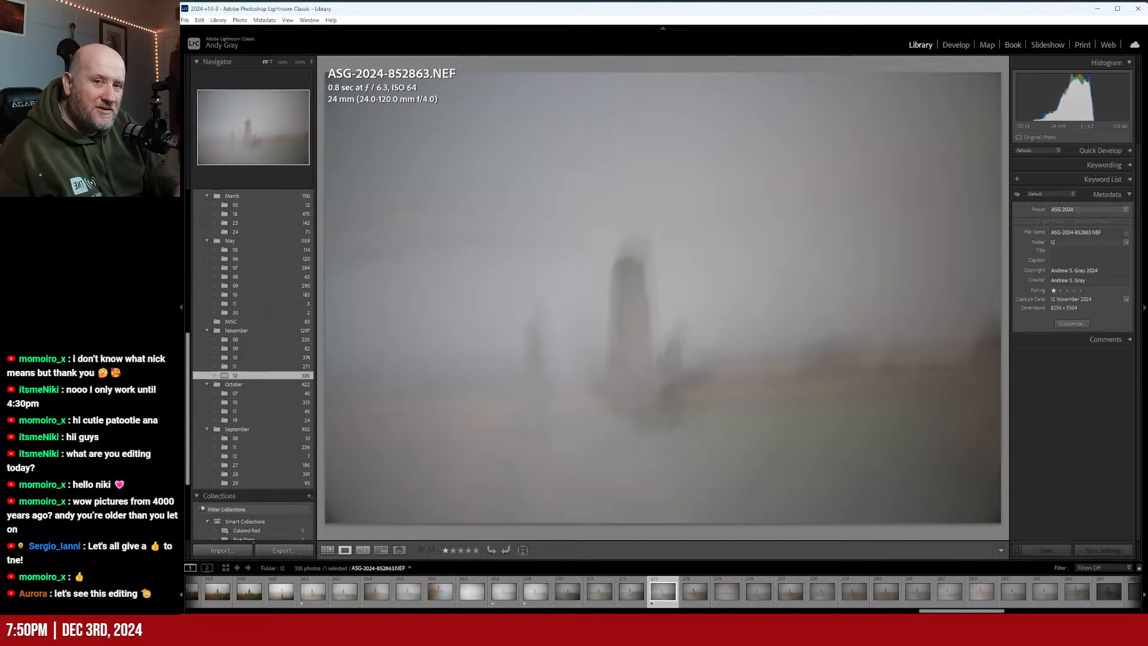
key(Left)
key(Left)
key(Left)
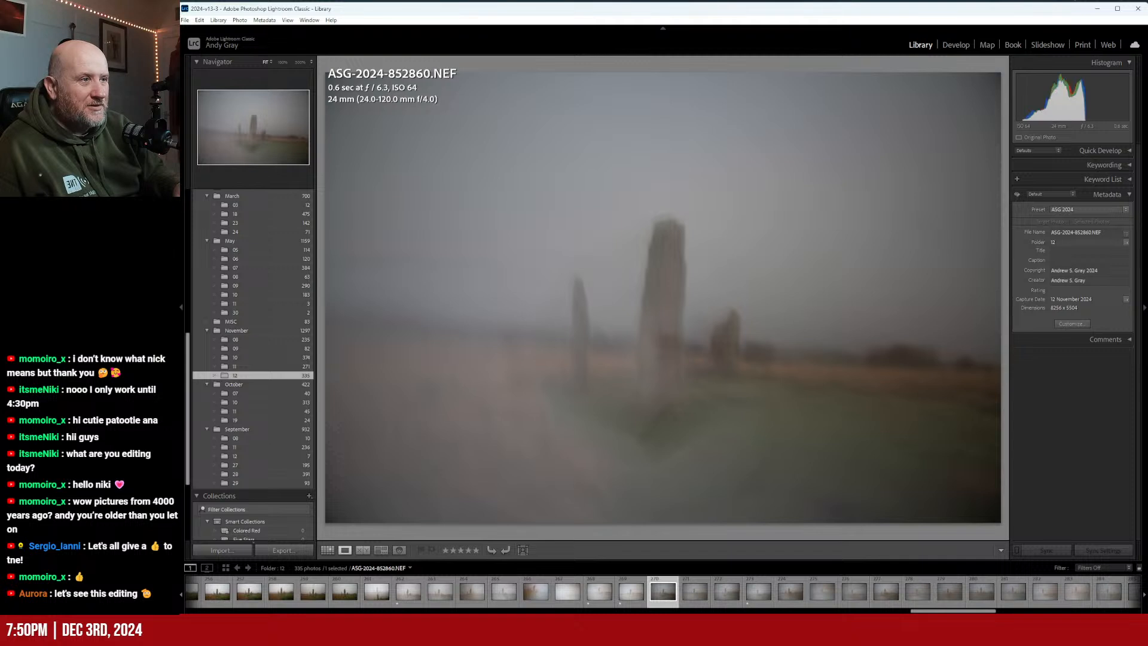
key(Right)
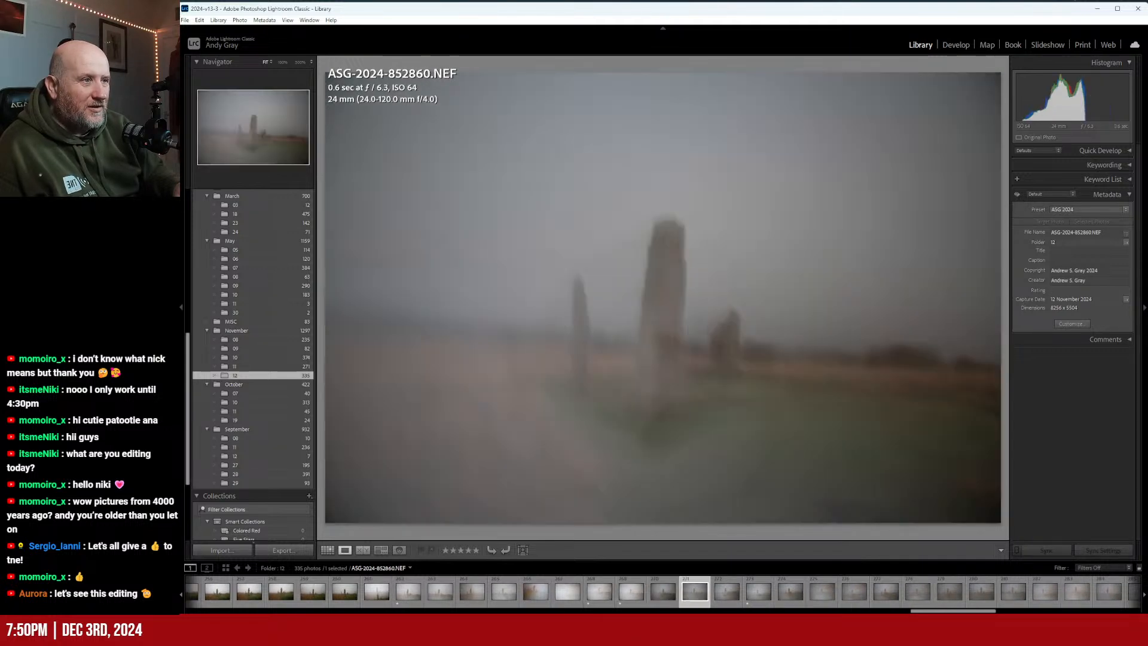
key(Right)
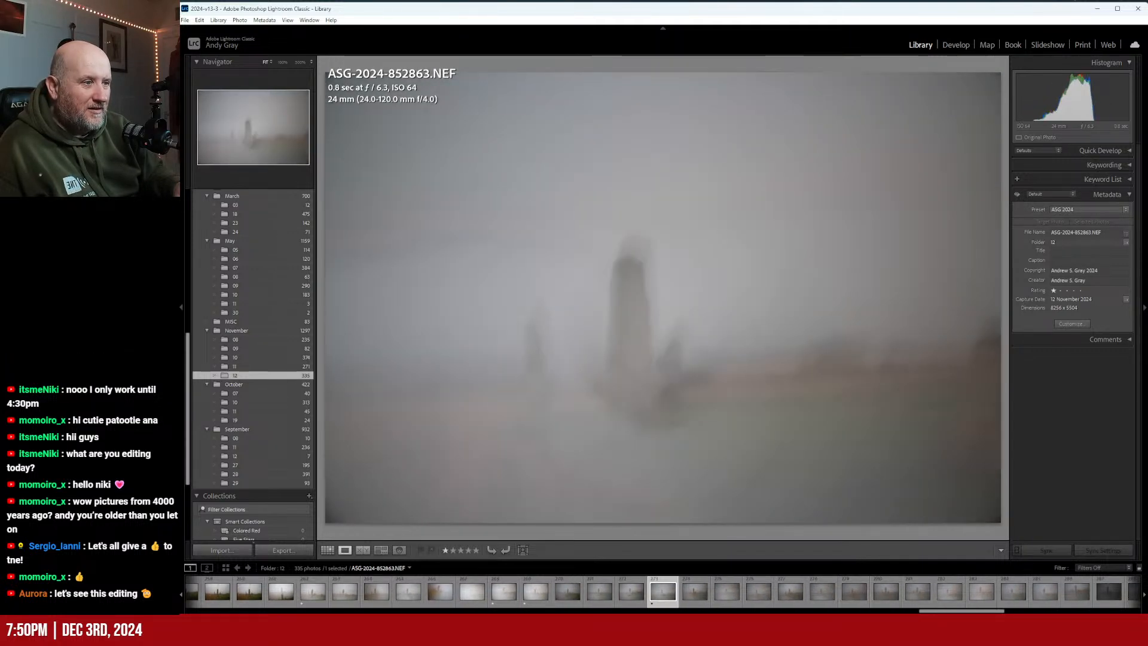
Rate ASG-2024-852865.NEF, ASG-2024-852866.NEF and ASG-2024-852868.NEF one star each, skipping ASG-2024-852864.NEF and ASG-2024-852867.NEF
key(Right)
key(Right)
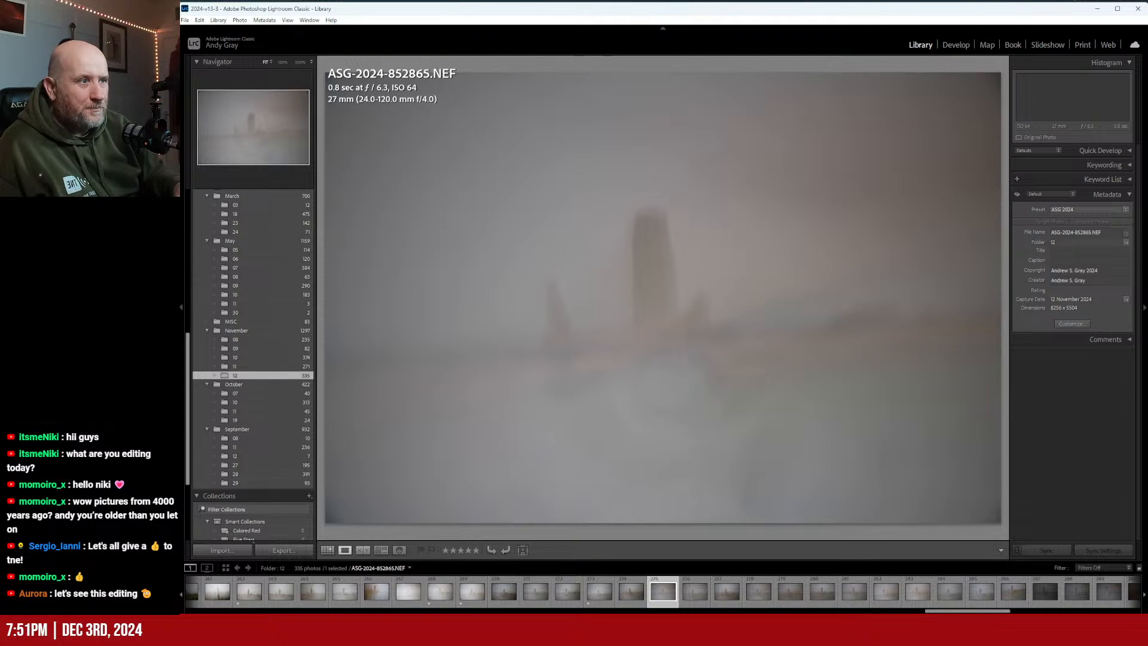
key(1)
key(Right)
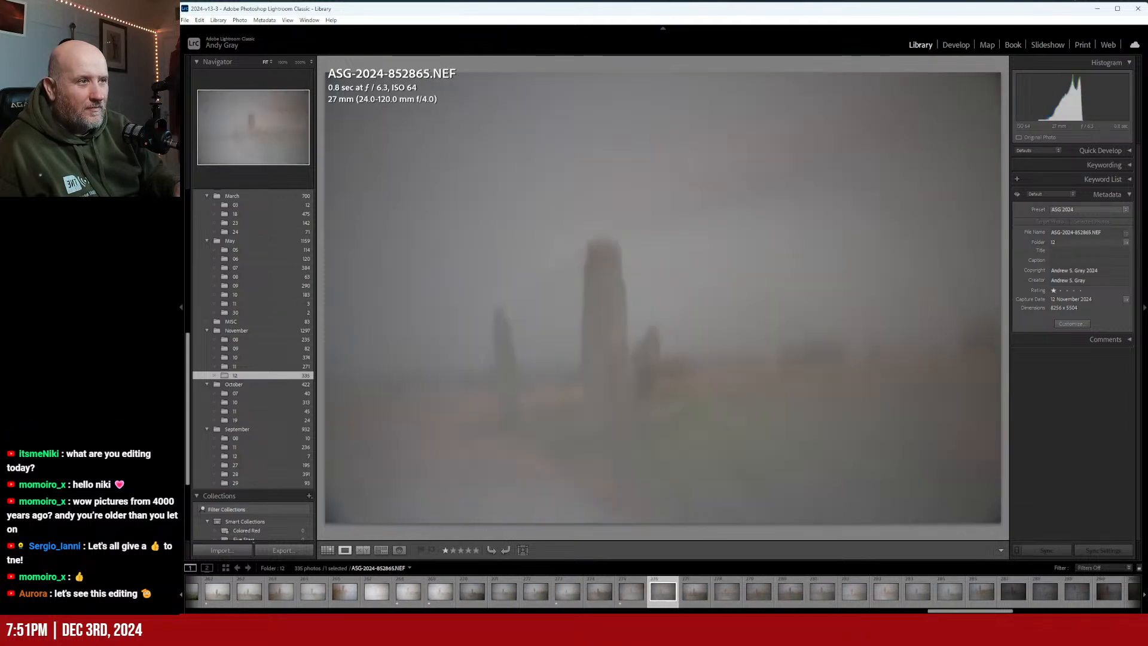
key(1)
key(Right)
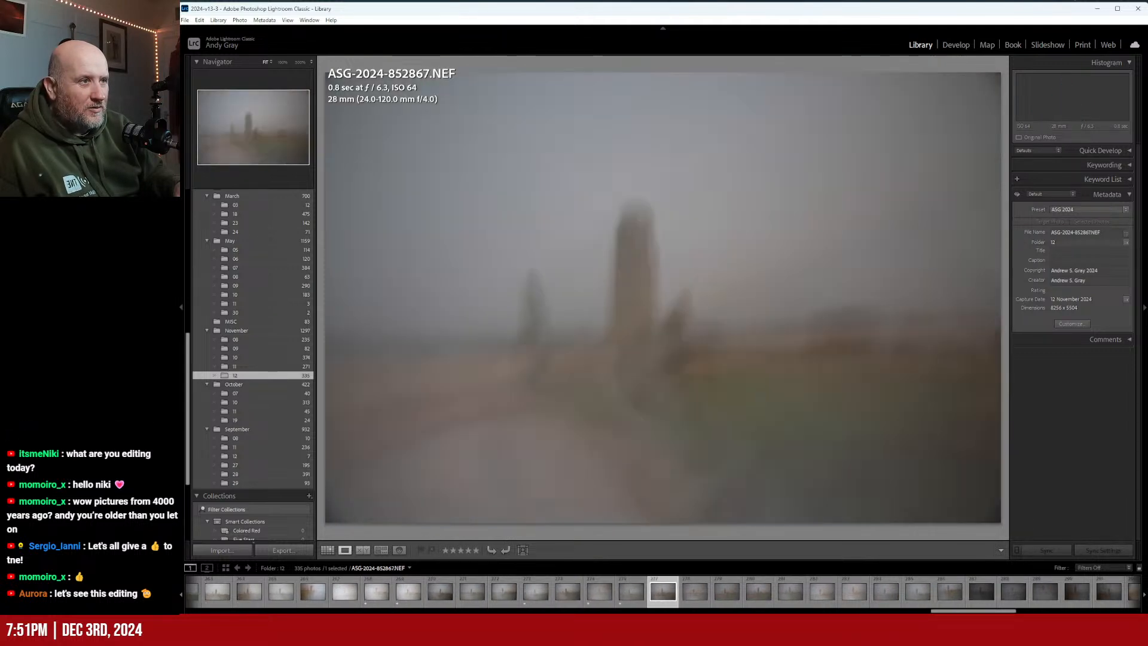
key(Right)
key(1)
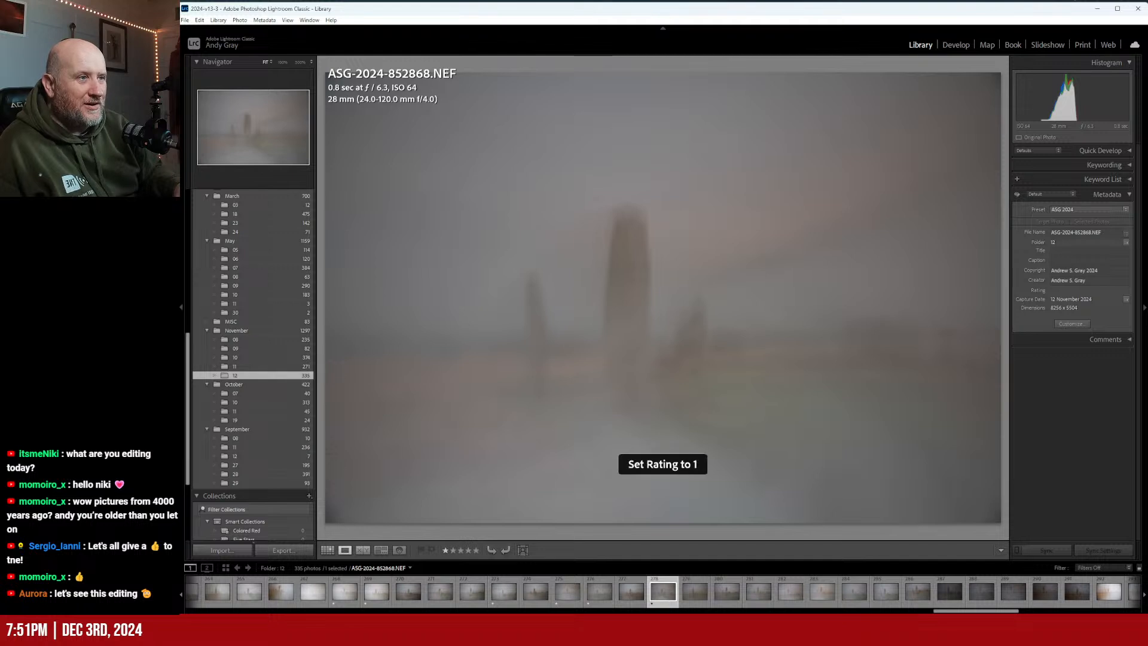
Examine the shots from ASG-2024-852869.NEF through ASG-2024-852883.NEF, rechecking the shot before ASG-2024-852872.NEF
key(Right)
key(Right)
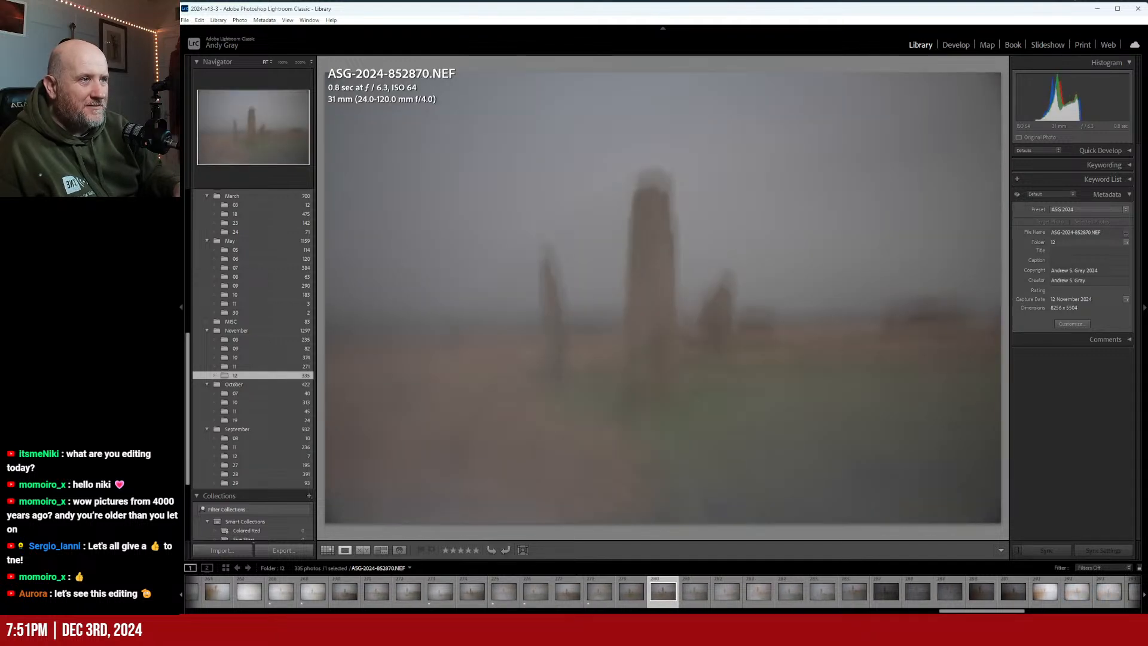
key(Right)
key(Right)
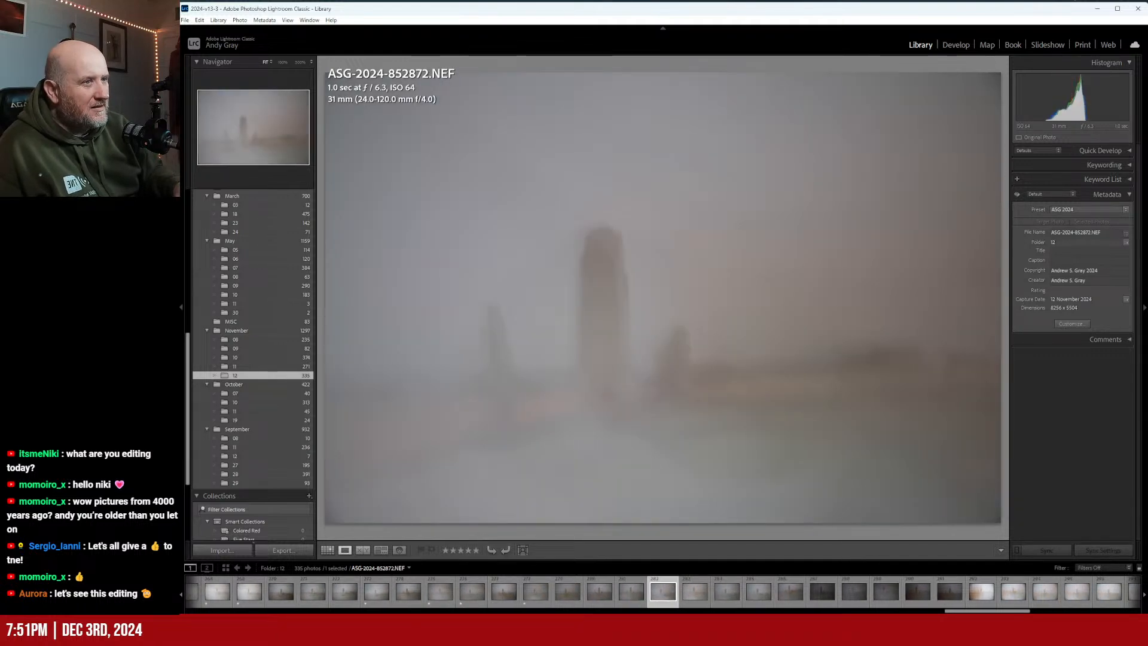
key(Left)
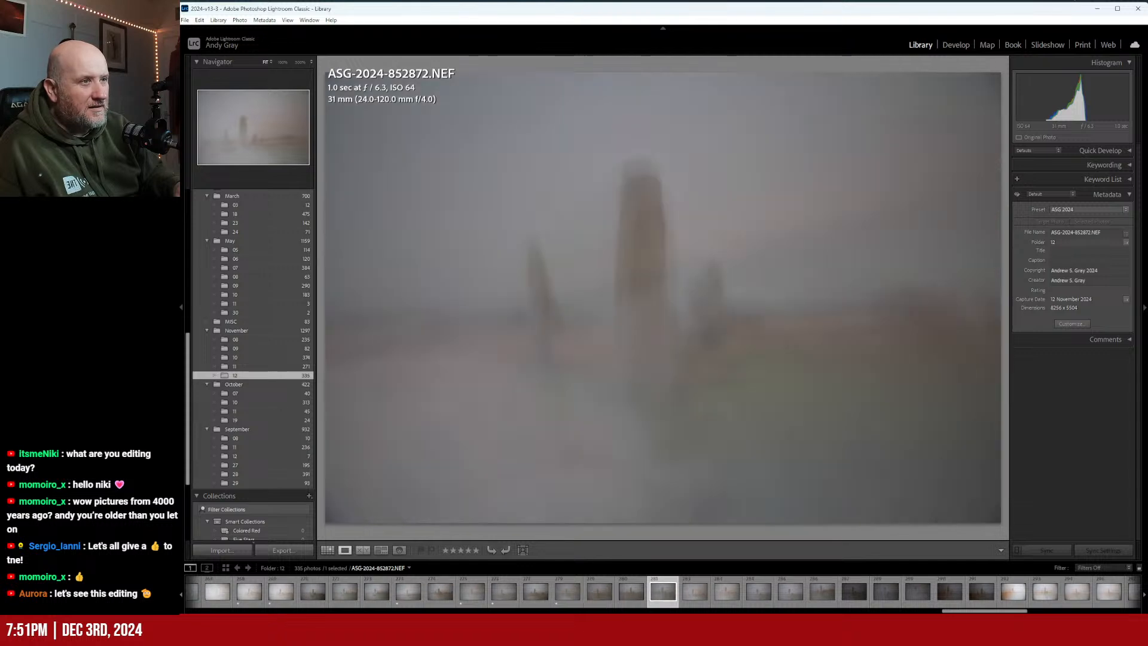
key(Right)
key(Right)
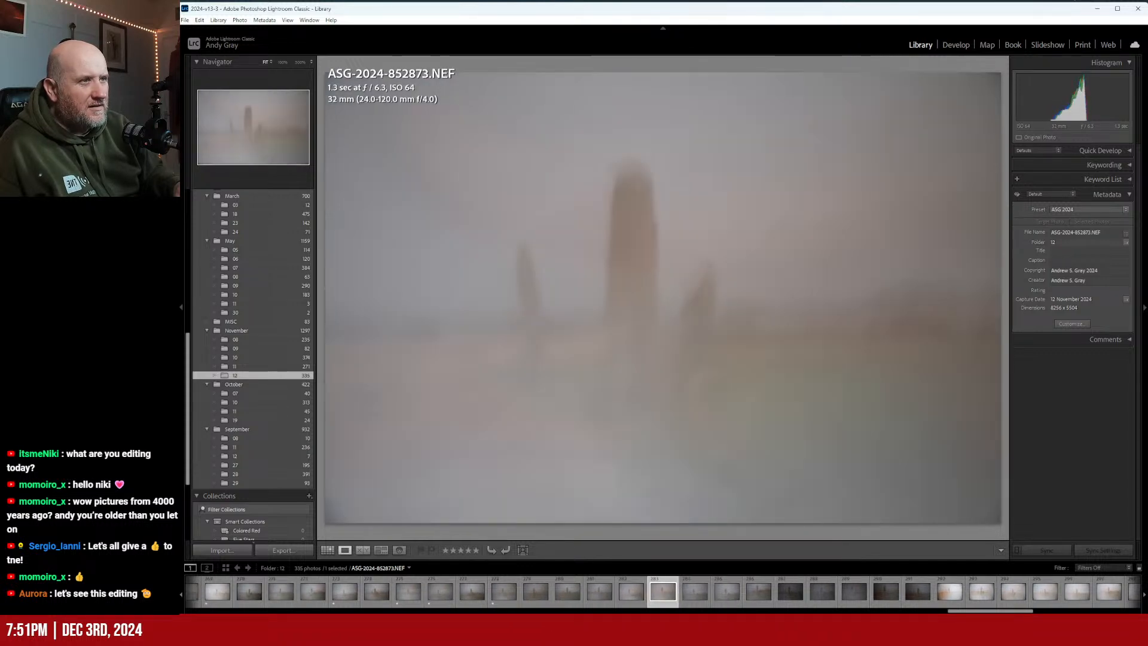
key(Right)
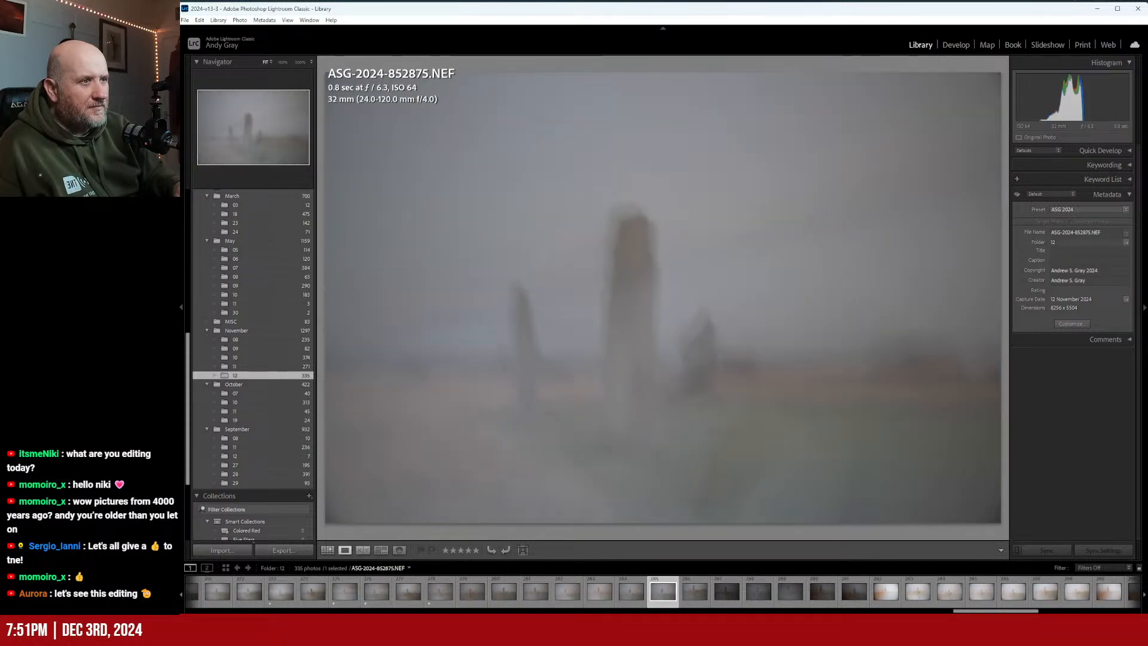
key(Right)
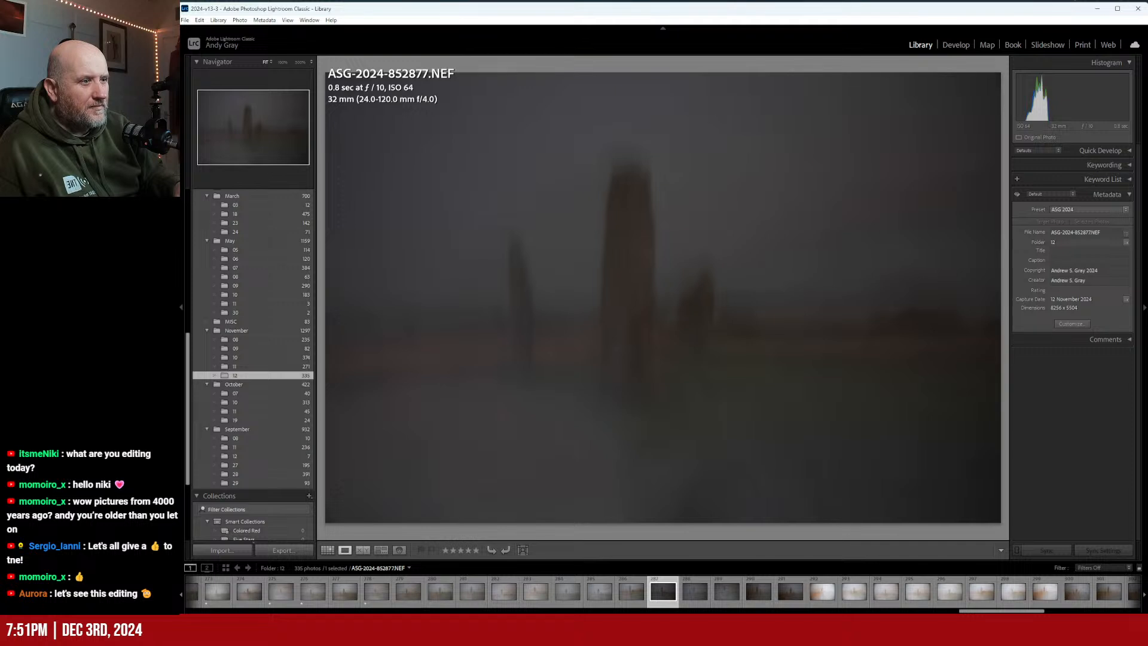
key(Right)
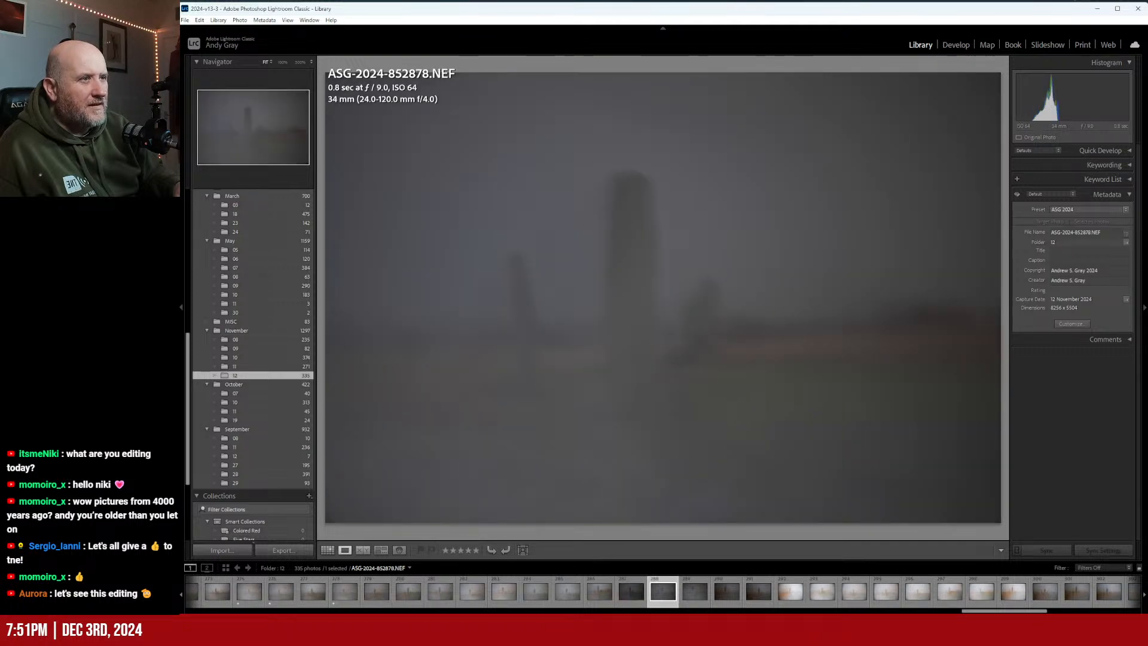
key(Right)
key(Right)
key(Right)
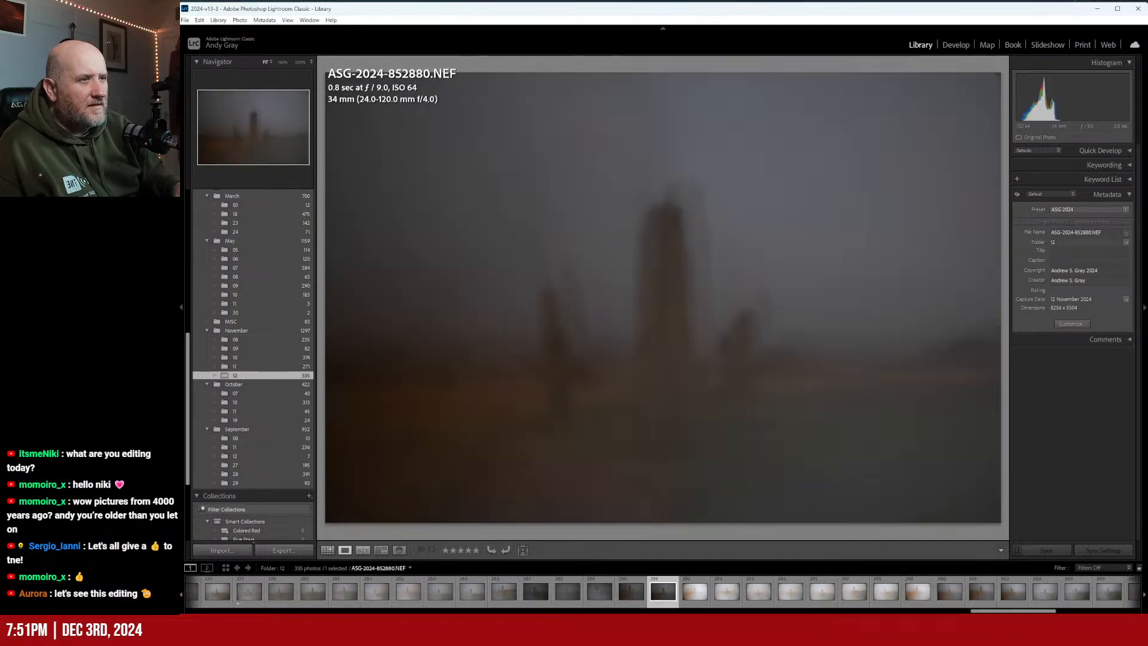
key(Right)
key(Right)
key(Right)
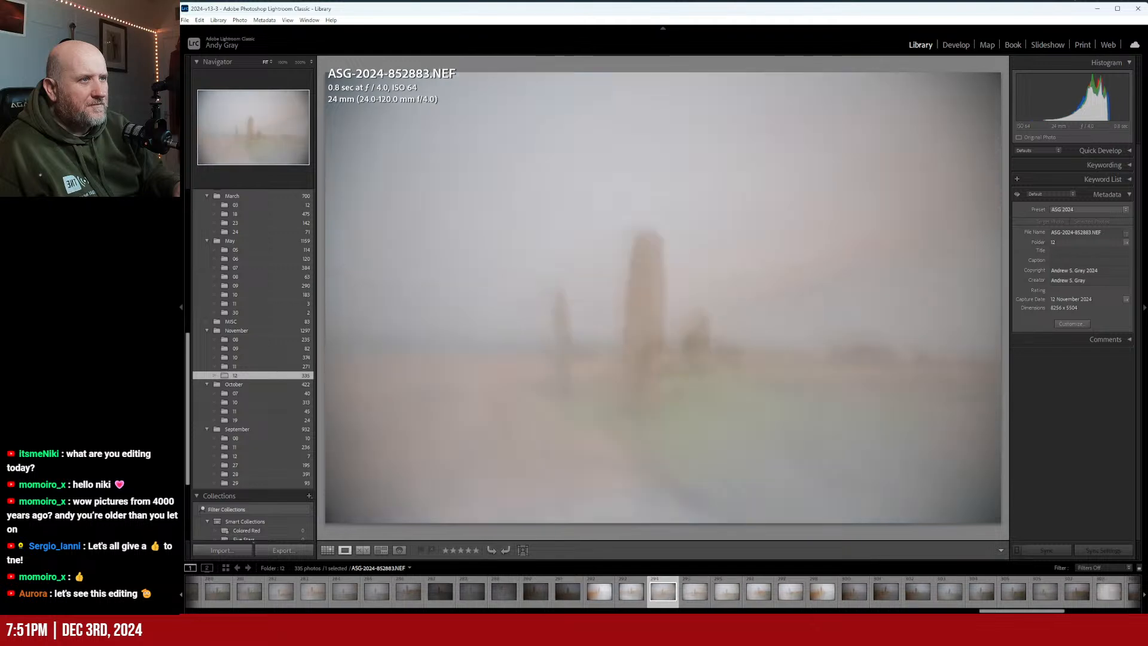
Rate the 24 mm shots ASG-2024-852884.NEF and ASG-2024-852885.NEF one star each
key(Right)
key(1)
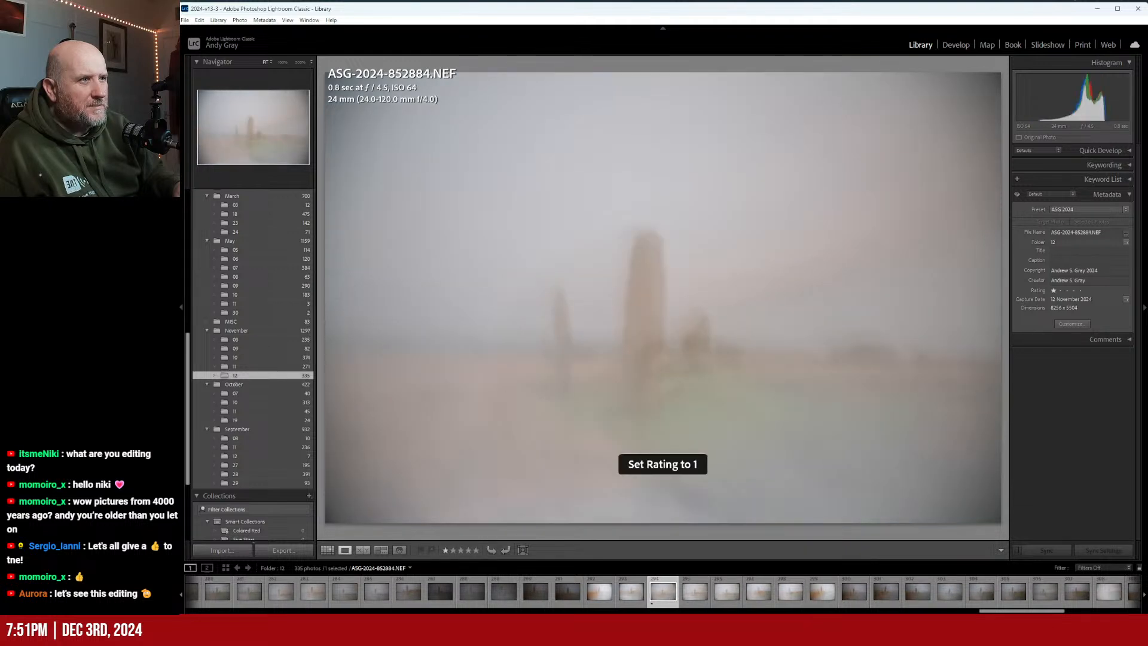
key(Right)
key(1)
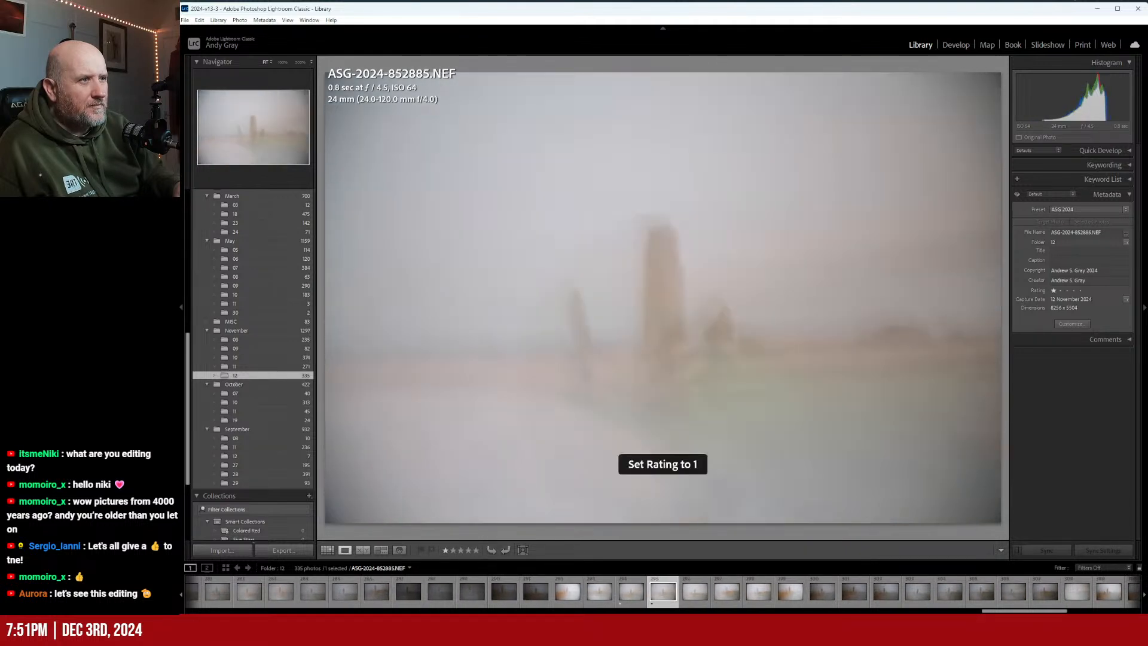
Try a one-star rating on the 27 mm shot ASG-2024-852887.NEF and reset its rating to 0
key(Right)
key(Right)
key(1)
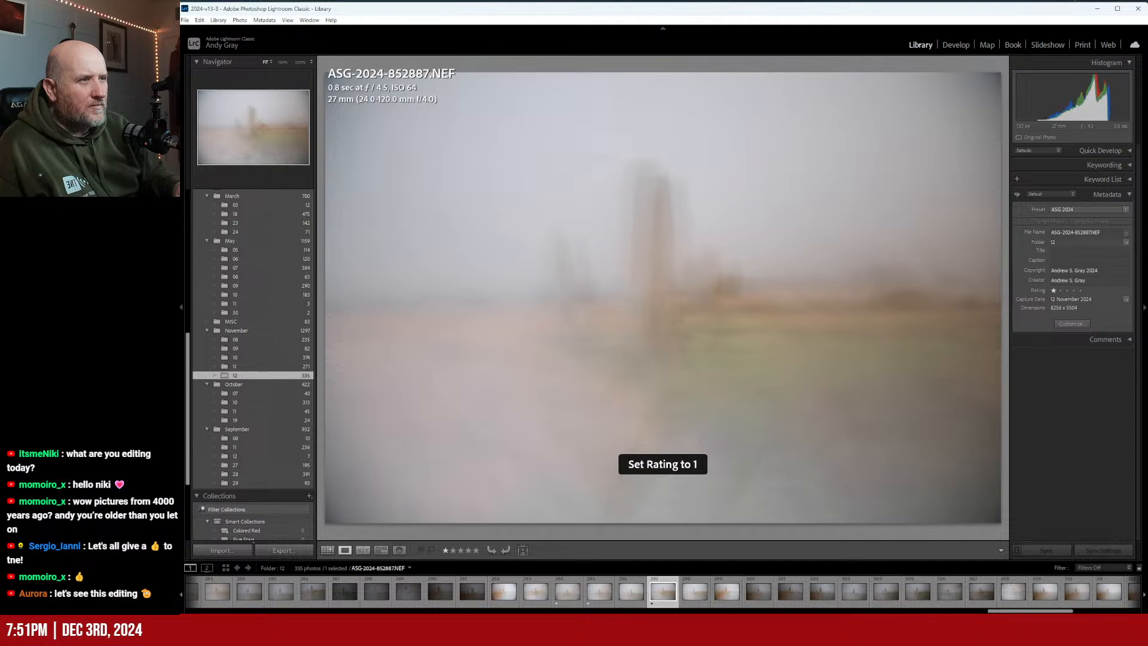
key(0)
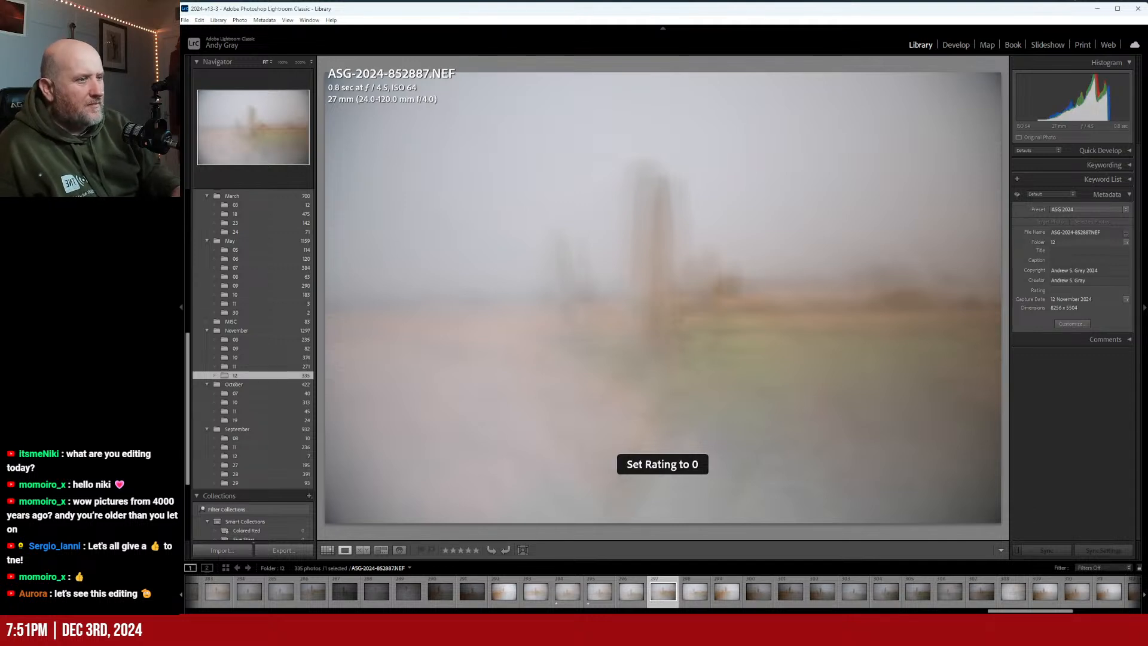
Continue past ASG-2024-852888.NEF through ASG-2024-852895.NEF and rate the 24 mm shot ASG-2024-852896.NEF one star
key(Right)
key(Right)
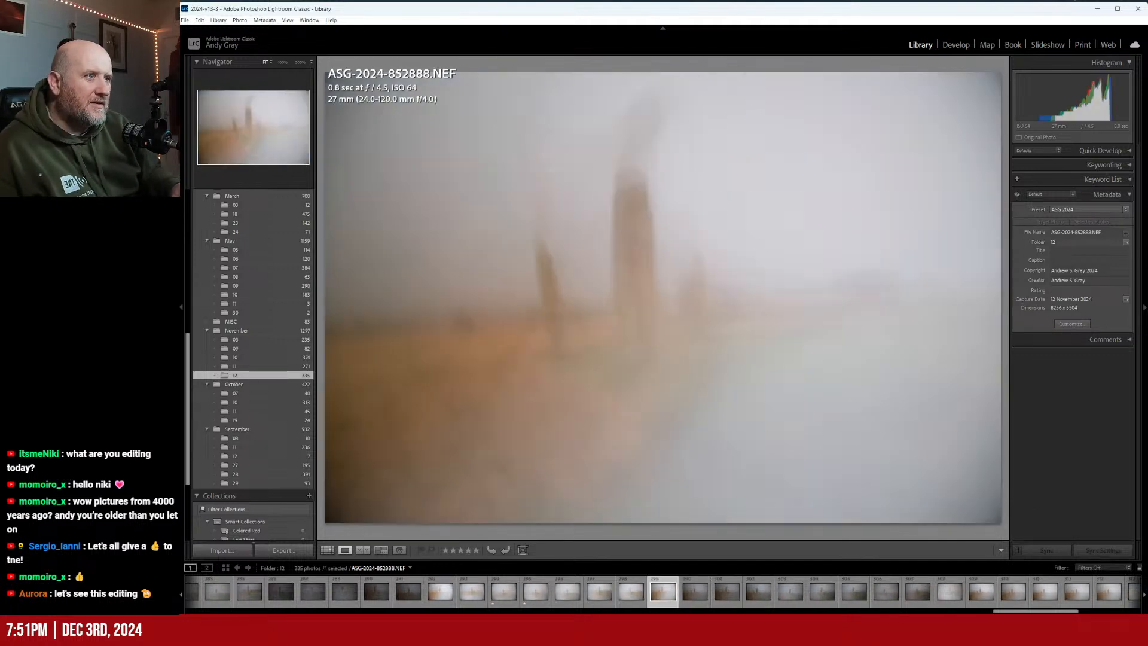
key(Right)
key(Right)
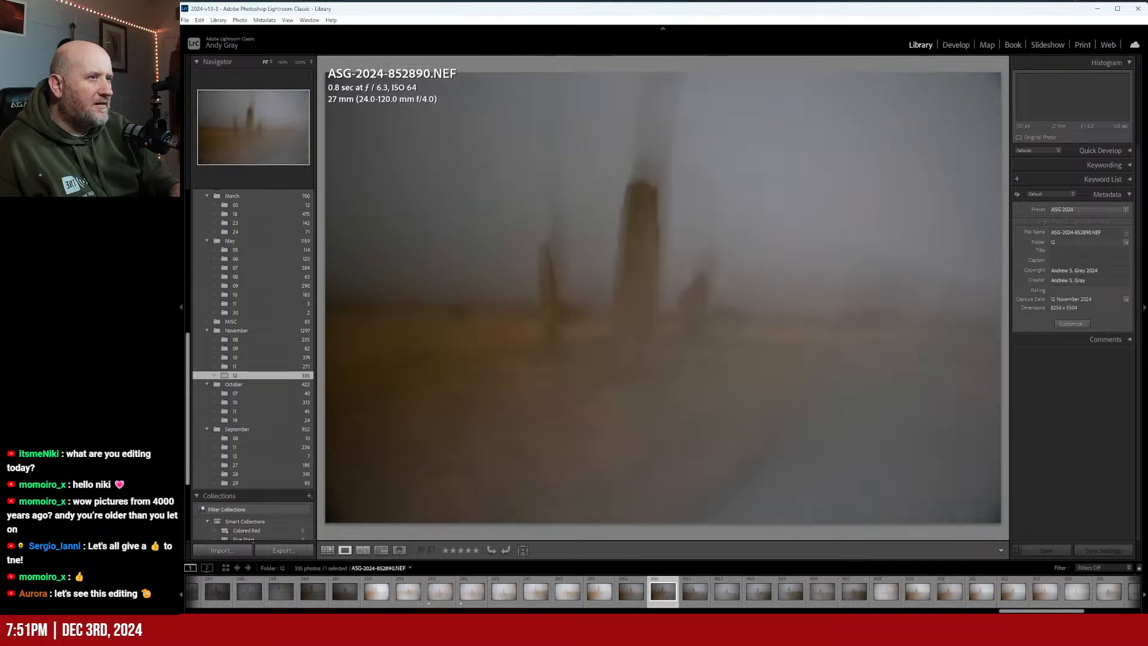
key(Right)
key(Right)
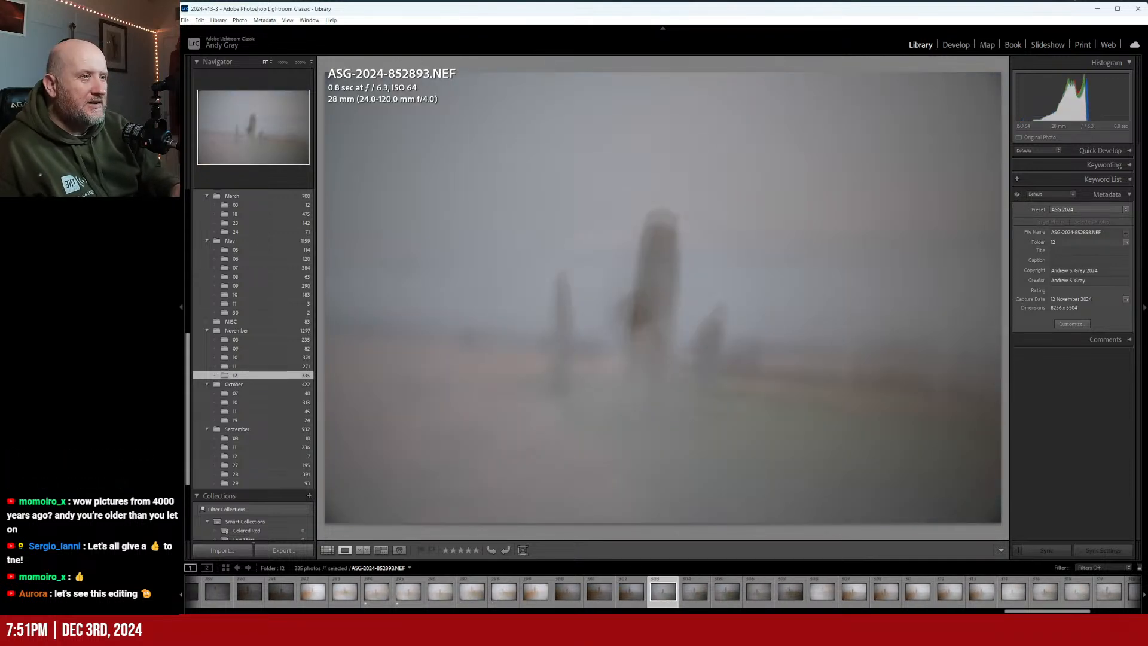
key(Right)
key(Right)
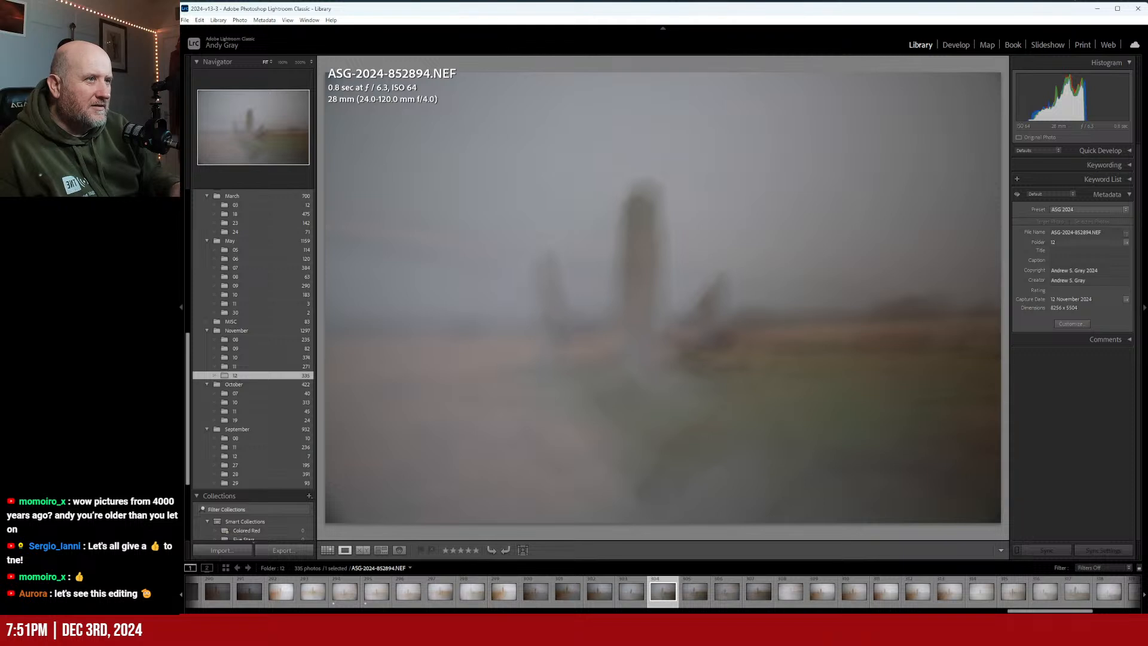
key(Right)
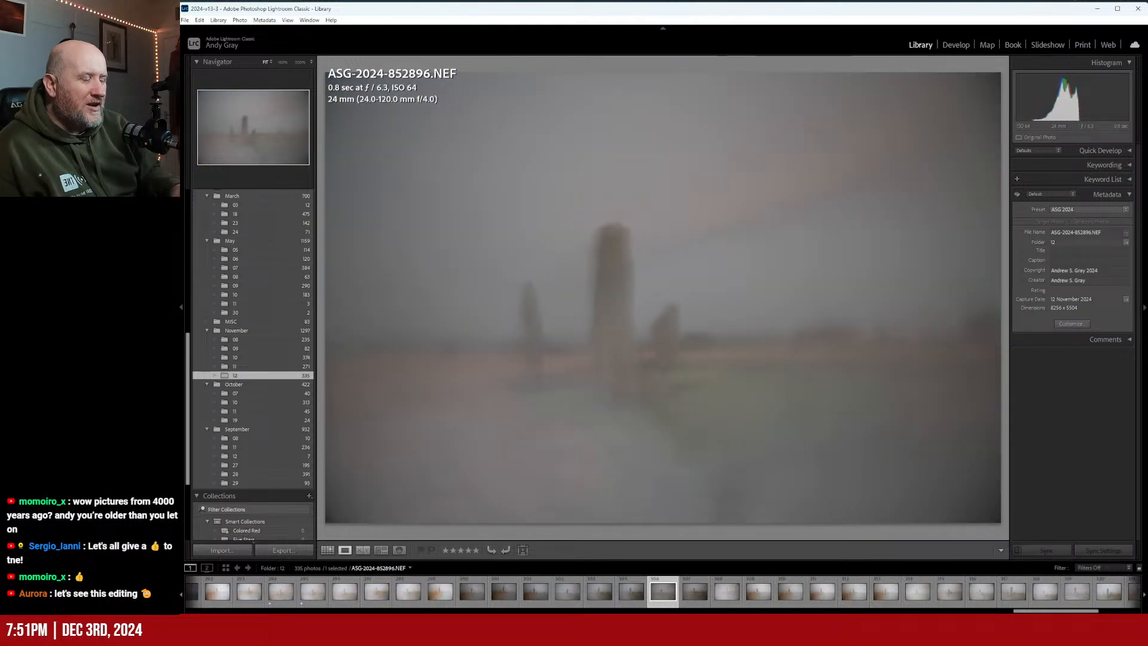
key(1)
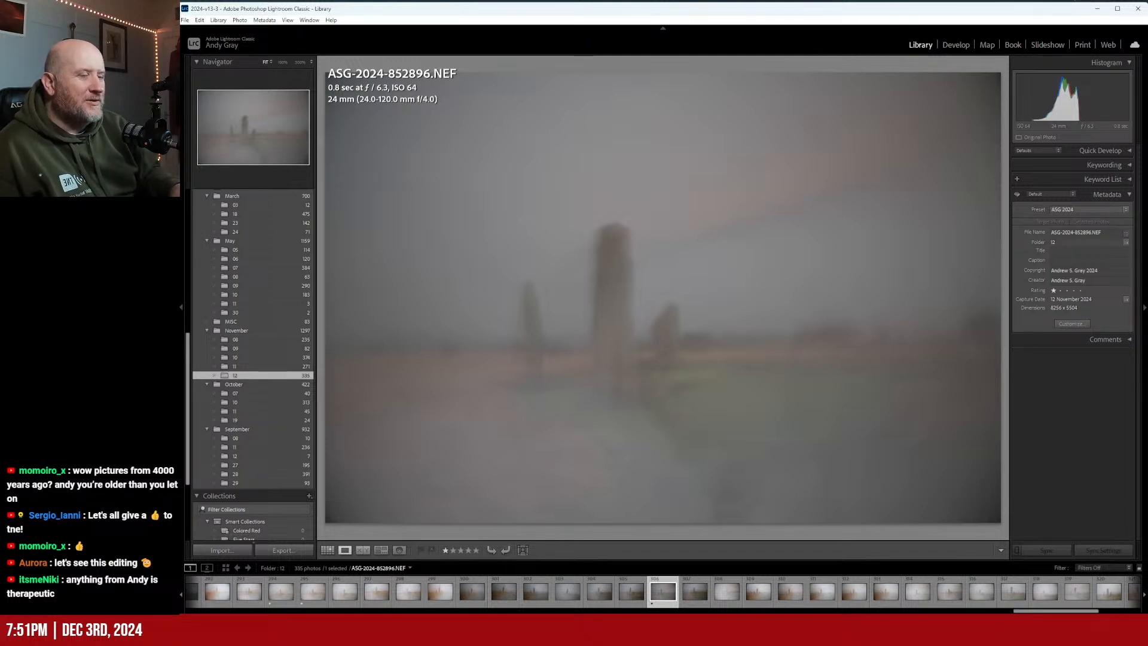
Pass the shots after ASG-2024-852896.NEF and rate the 24 mm shots ASG-2024-852900.NEF and ASG-2024-852901.NEF one star each
key(Right)
key(Right)
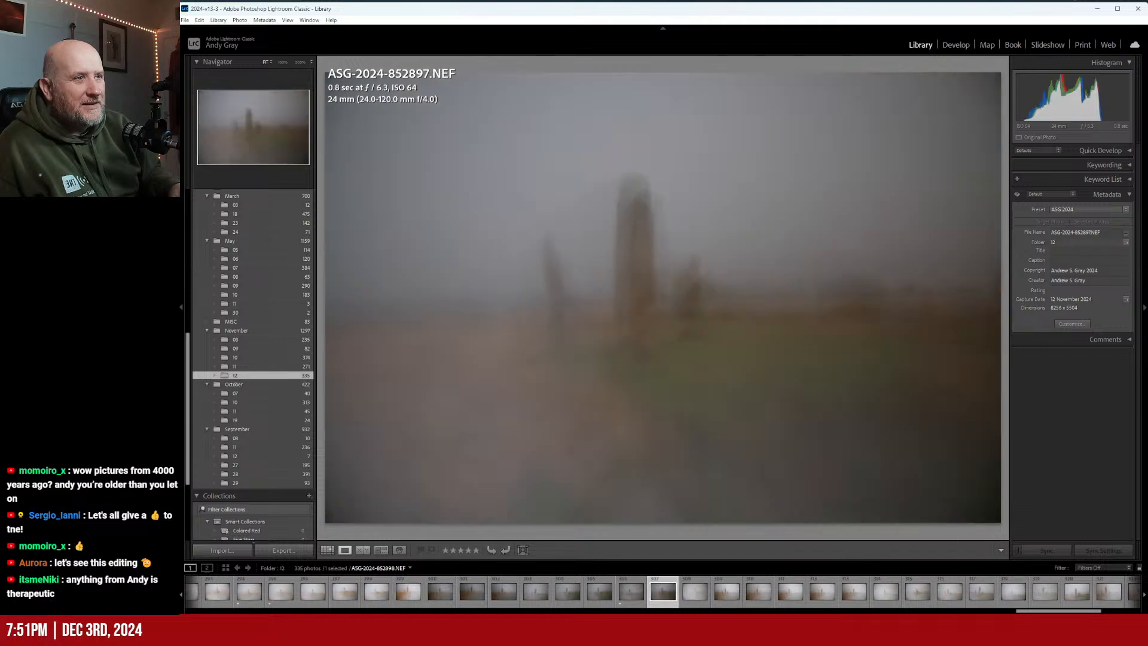
key(Right)
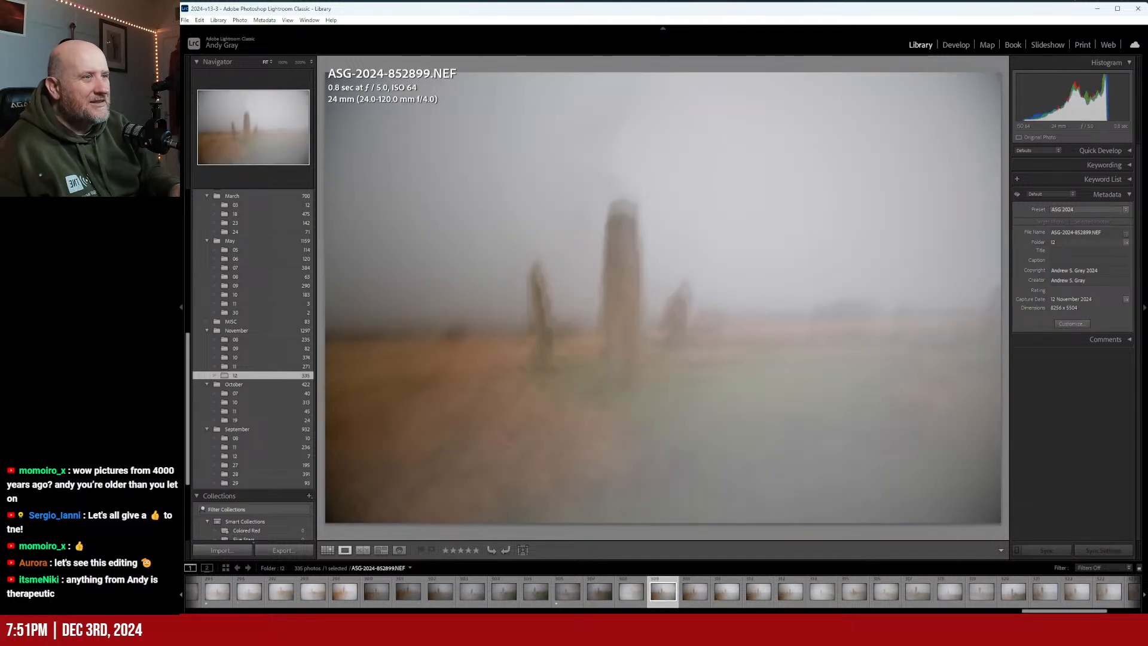
key(Right)
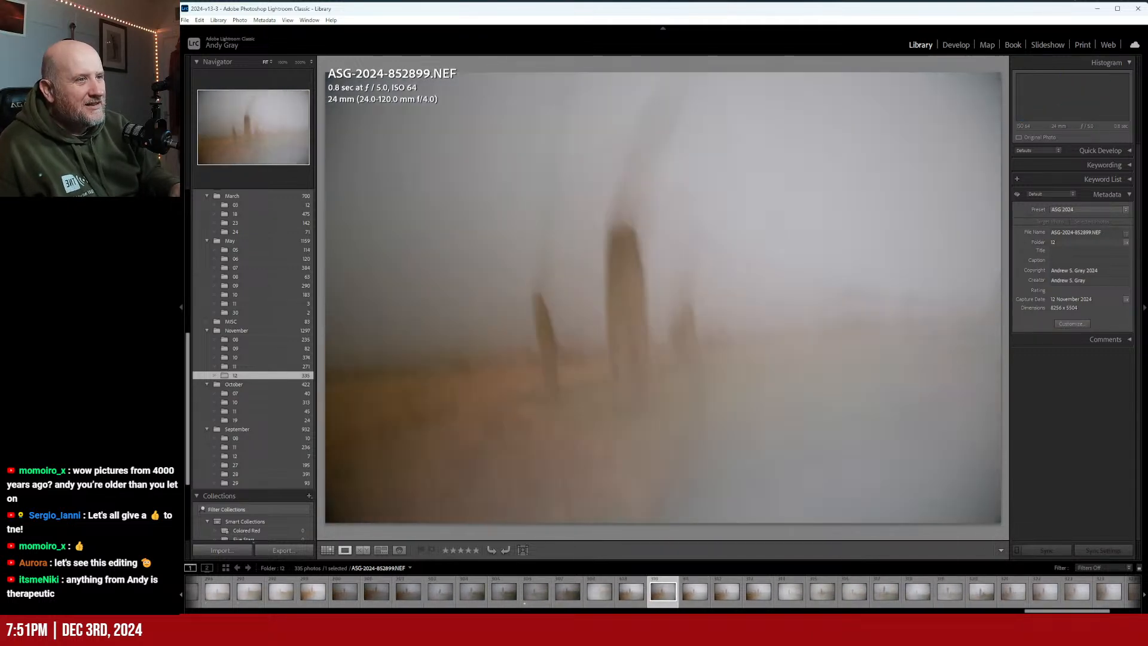
key(1)
key(Right)
key(1)
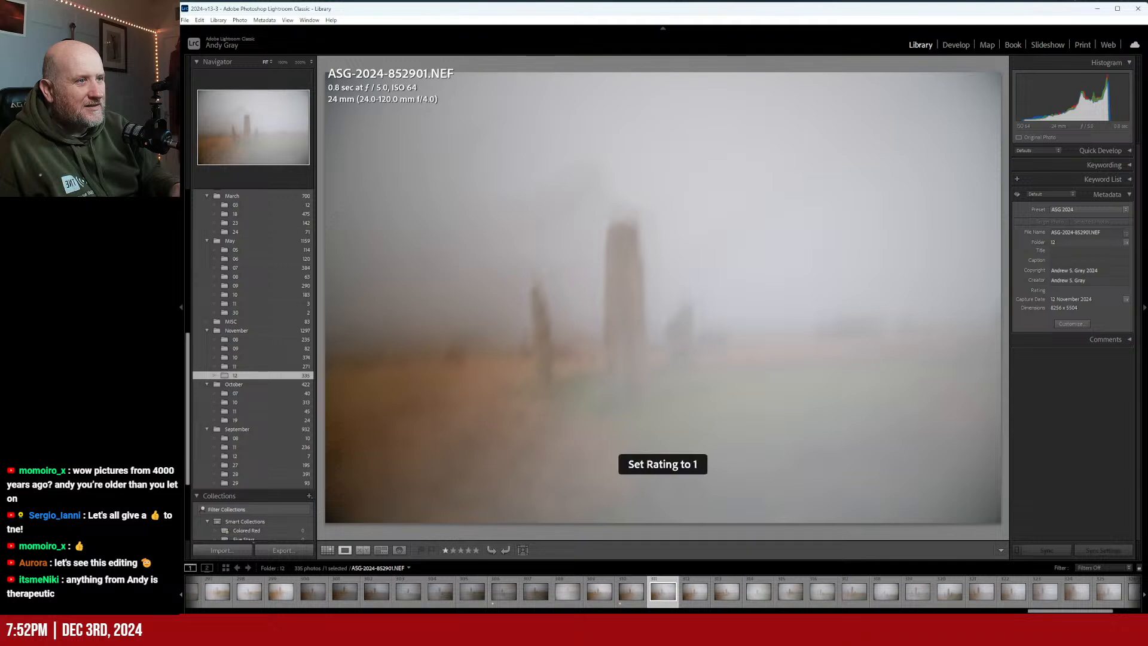
Pass ASG-2024-852902.NEF through ASG-2024-852904.NEF unrated and rate the 24 mm shot ASG-2024-852905.NEF one star
key(Right)
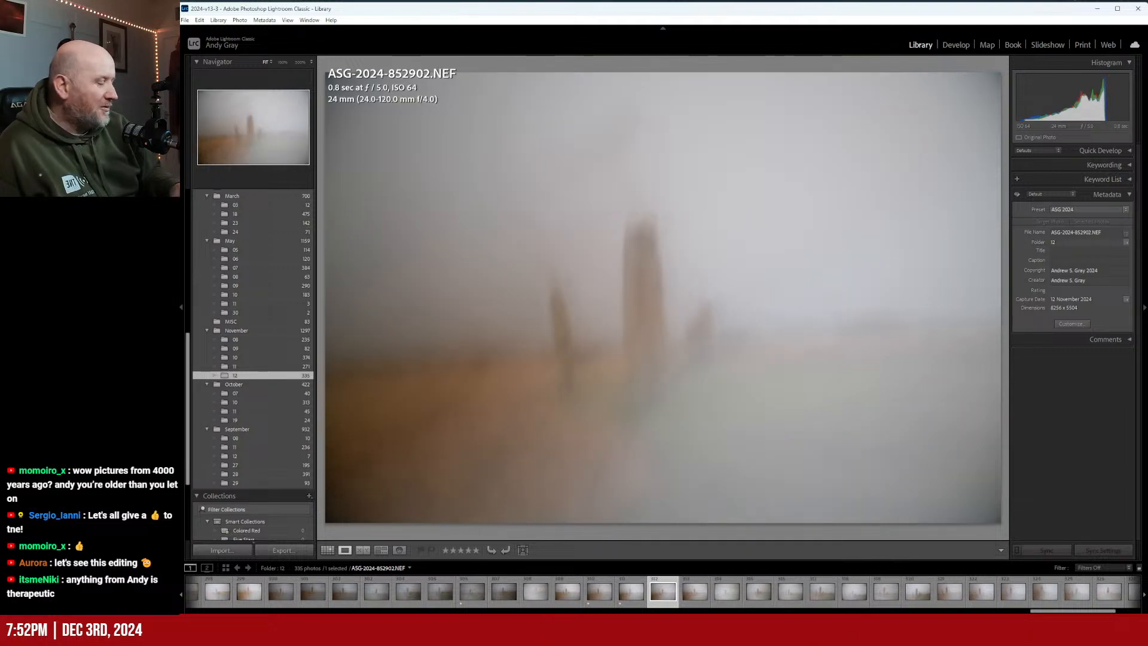
key(Right)
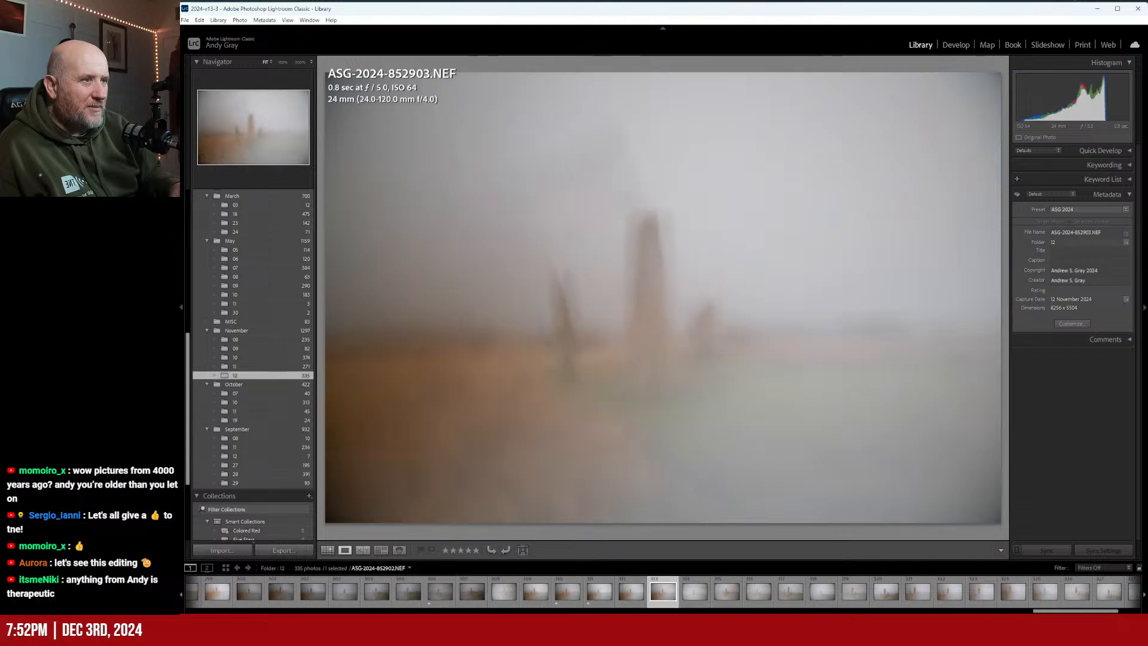
key(Right)
key(Right)
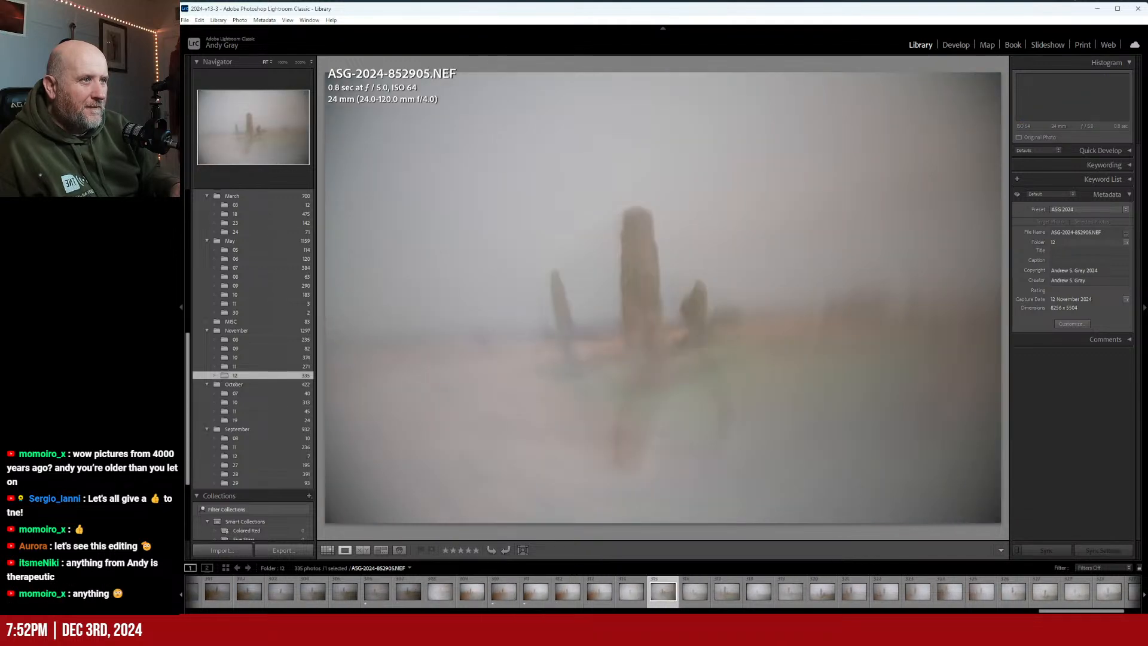
key(1)
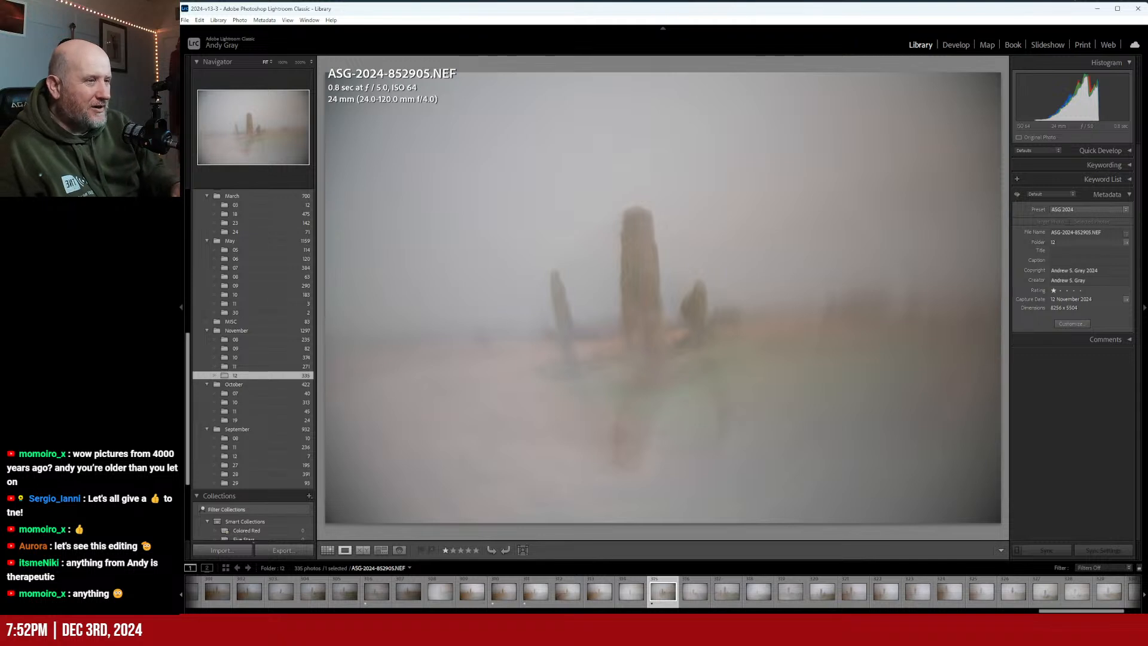
Skip ASG-2024-852906.NEF through ASG-2024-852908.NEF and rate the 35 mm shot ASG-2024-852909.NEF one star
key(Right)
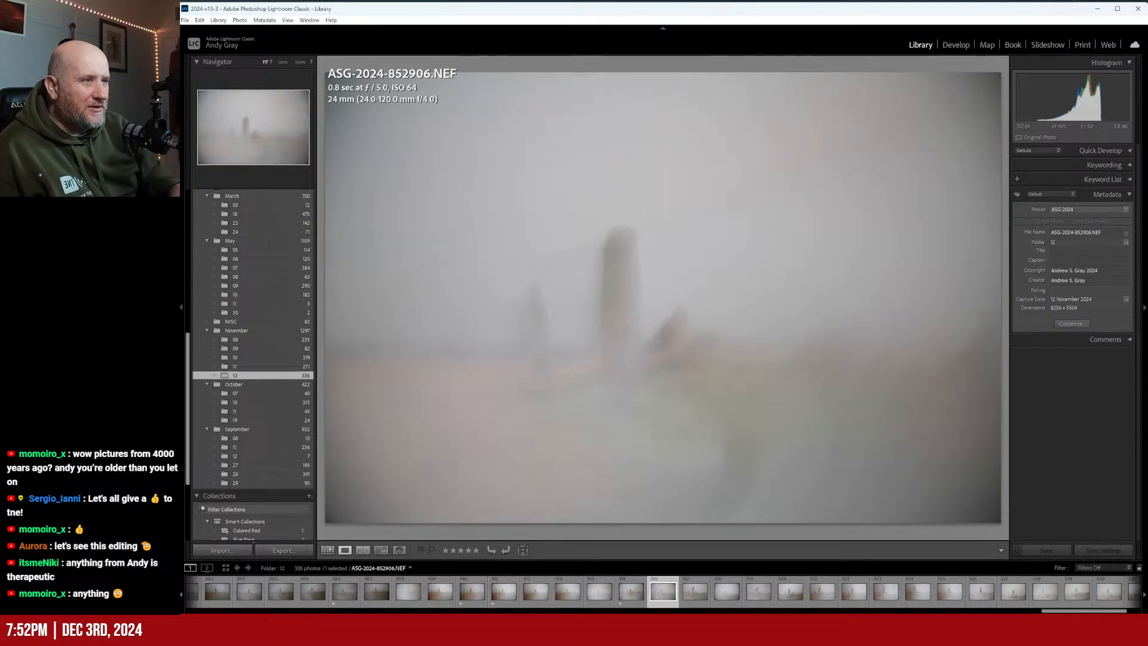
key(Right)
key(Right)
key(Right)
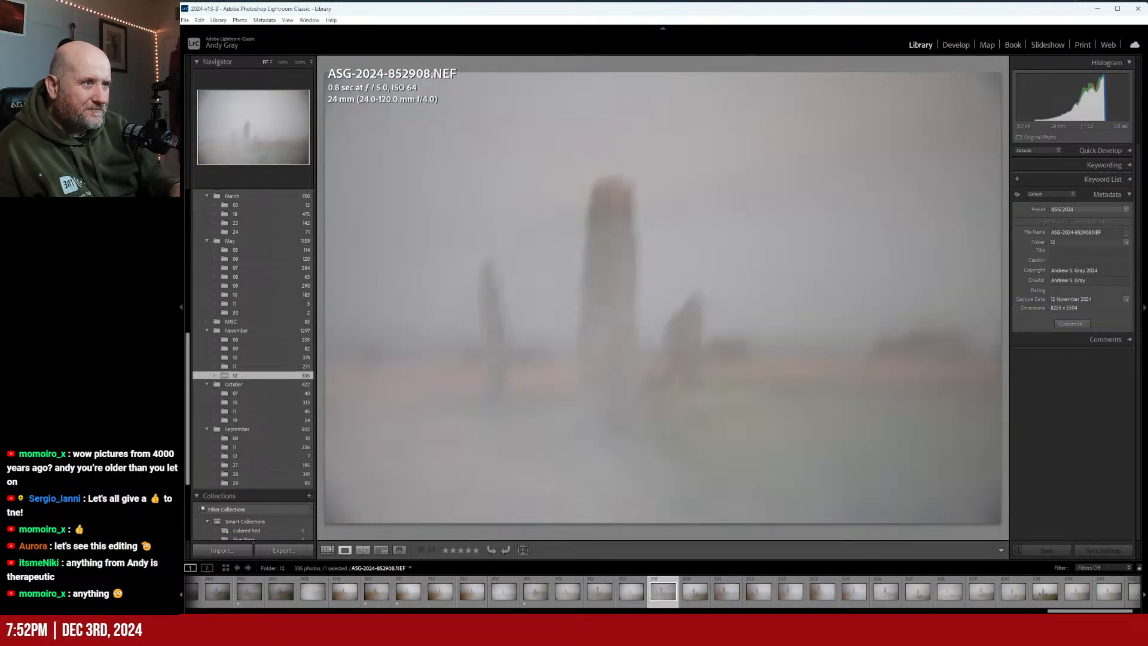
key(1)
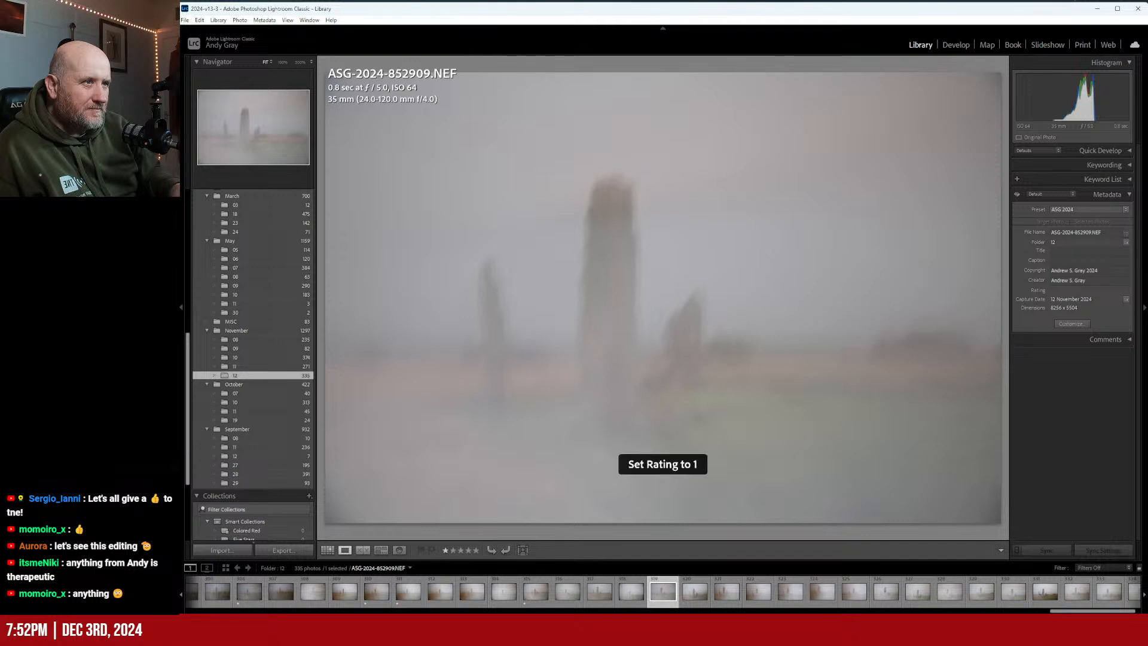
Compare ASG-2024-852910.NEF through ASG-2024-852912.NEF and rate the 38 mm shot ASG-2024-852913.NEF one star
key(Right)
key(Right)
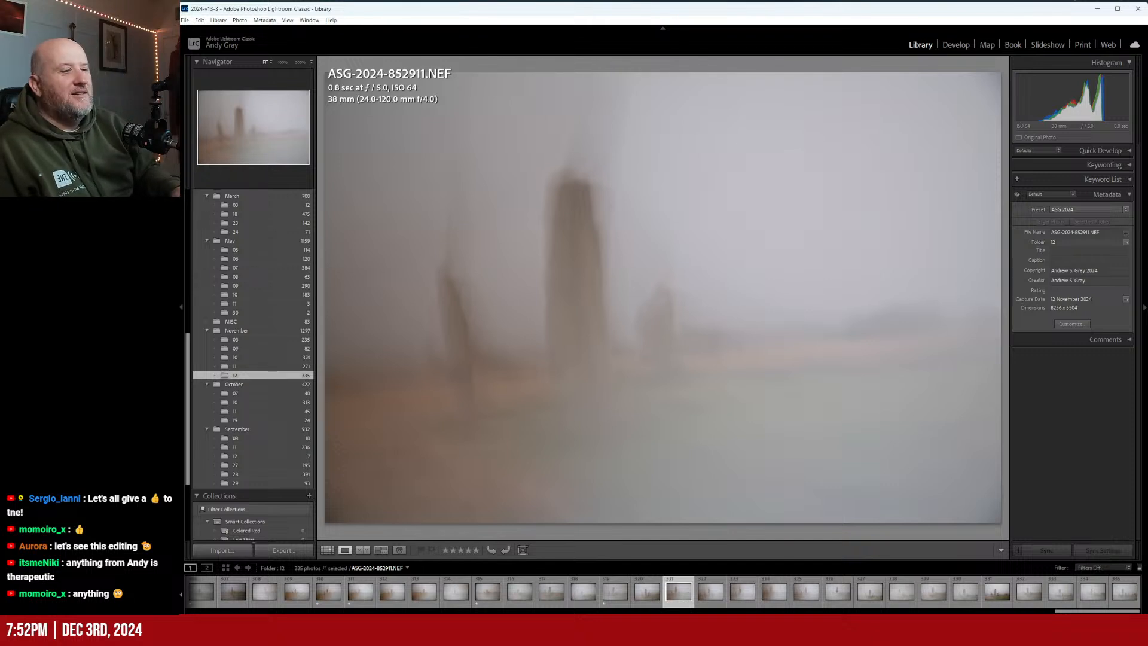
key(Left)
key(Right)
key(Right)
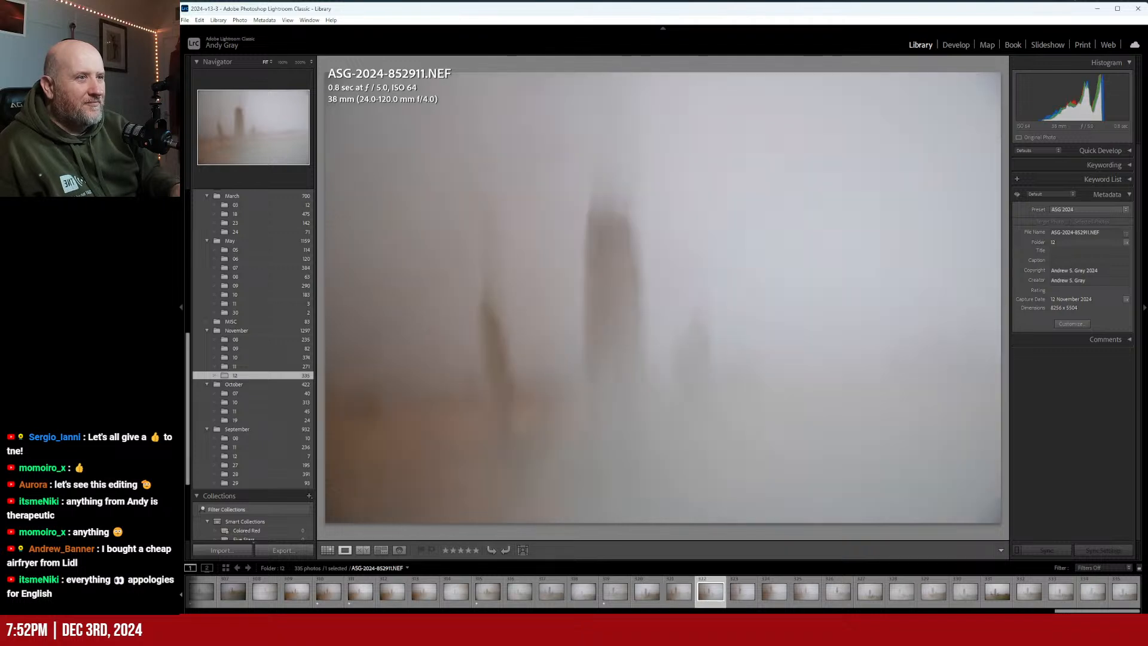
key(Right)
key(1)
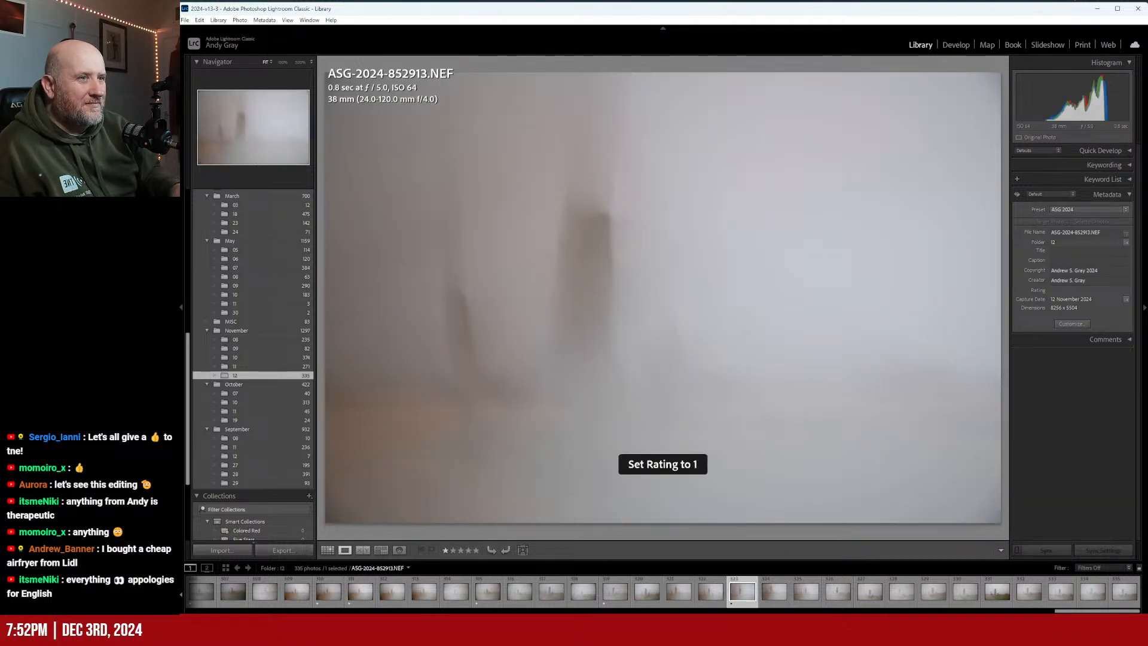
Rate the 35 mm shots ASG-2024-852914.NEF and ASG-2024-852915.NEF one star each, rechecking ASG-2024-852913.NEF in between
key(Right)
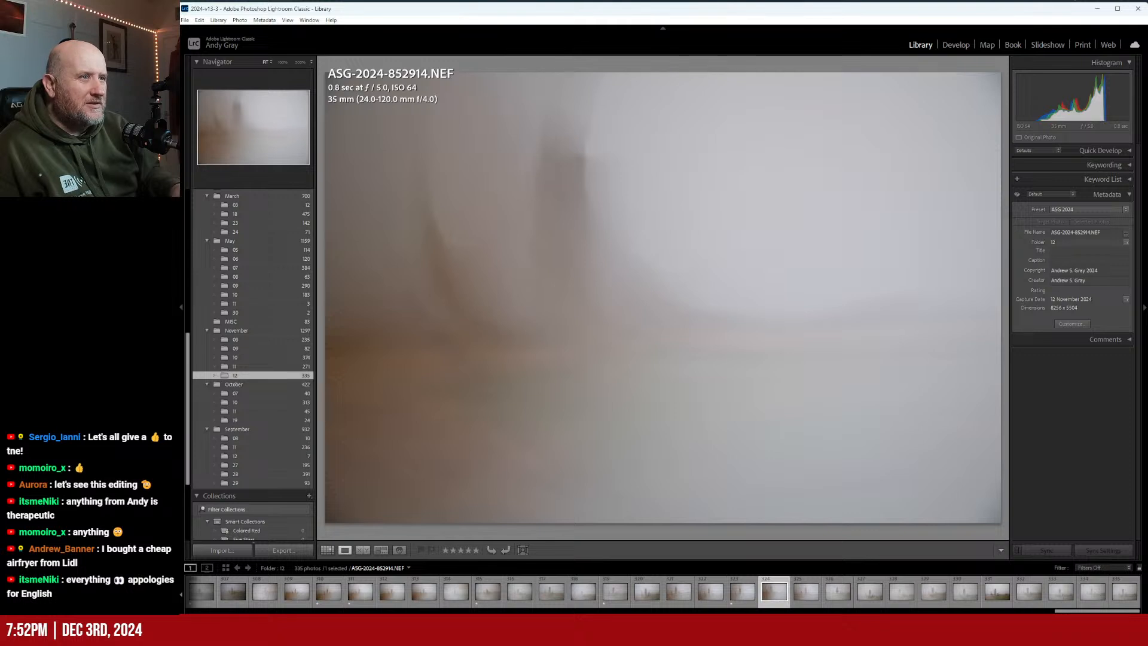
key(1)
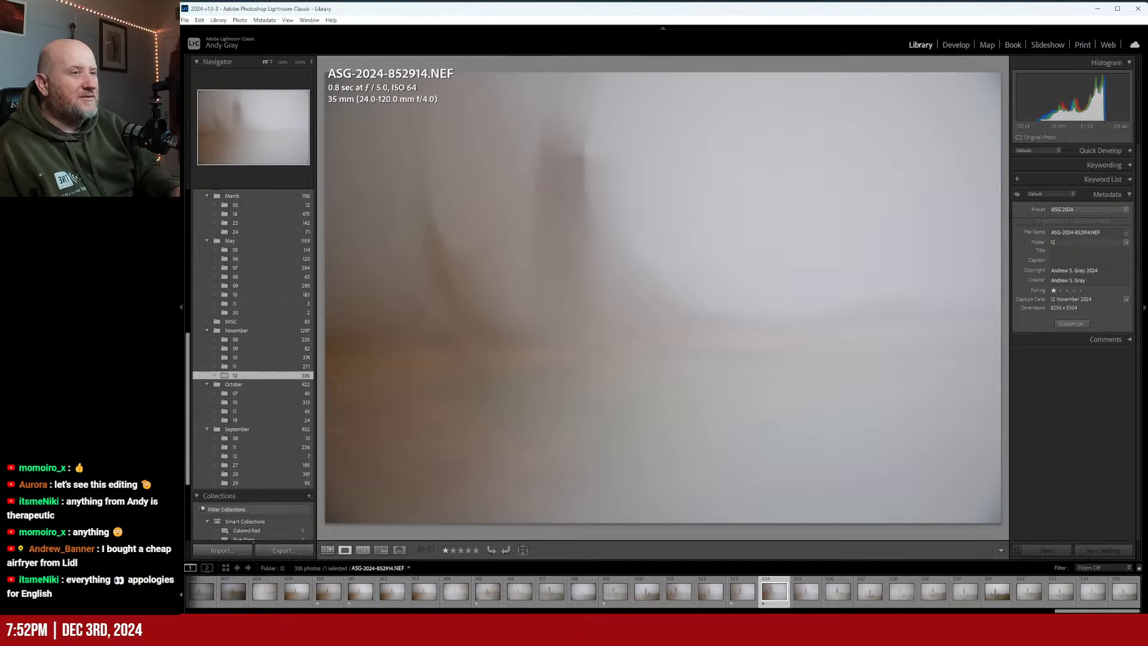
key(Left)
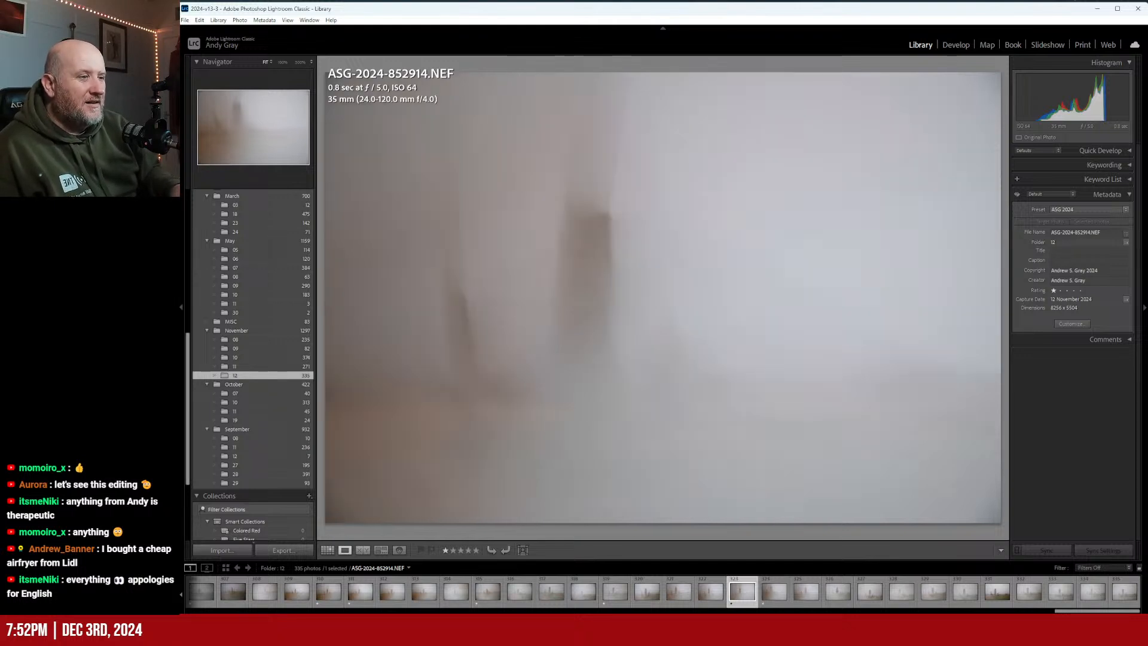
key(Right)
key(Right)
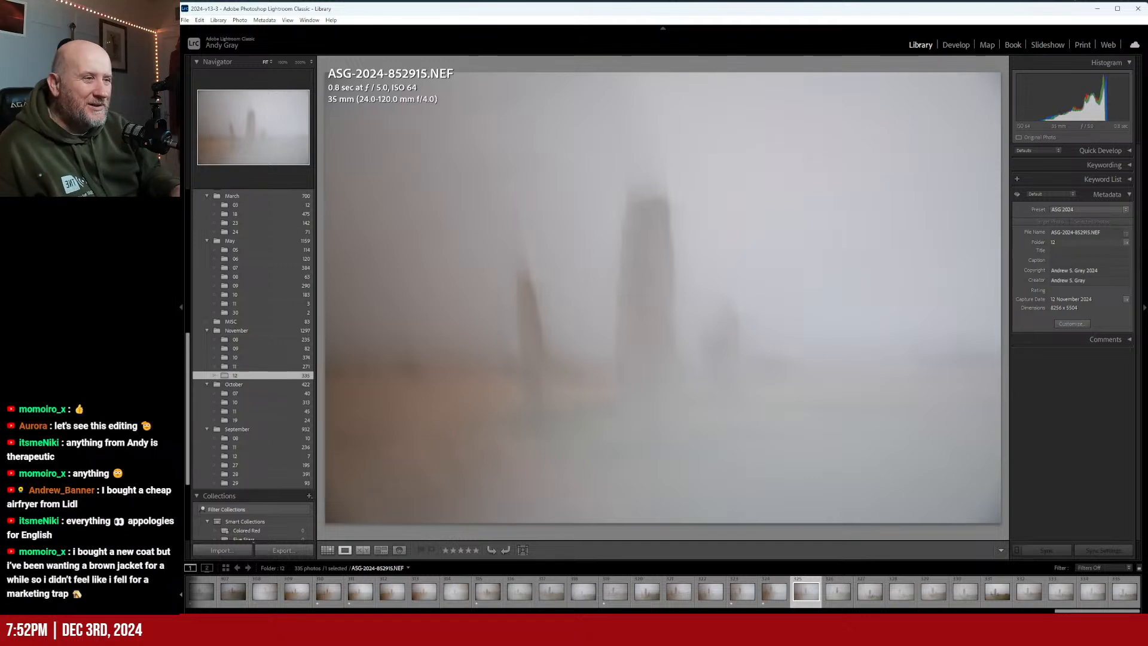
key(1)
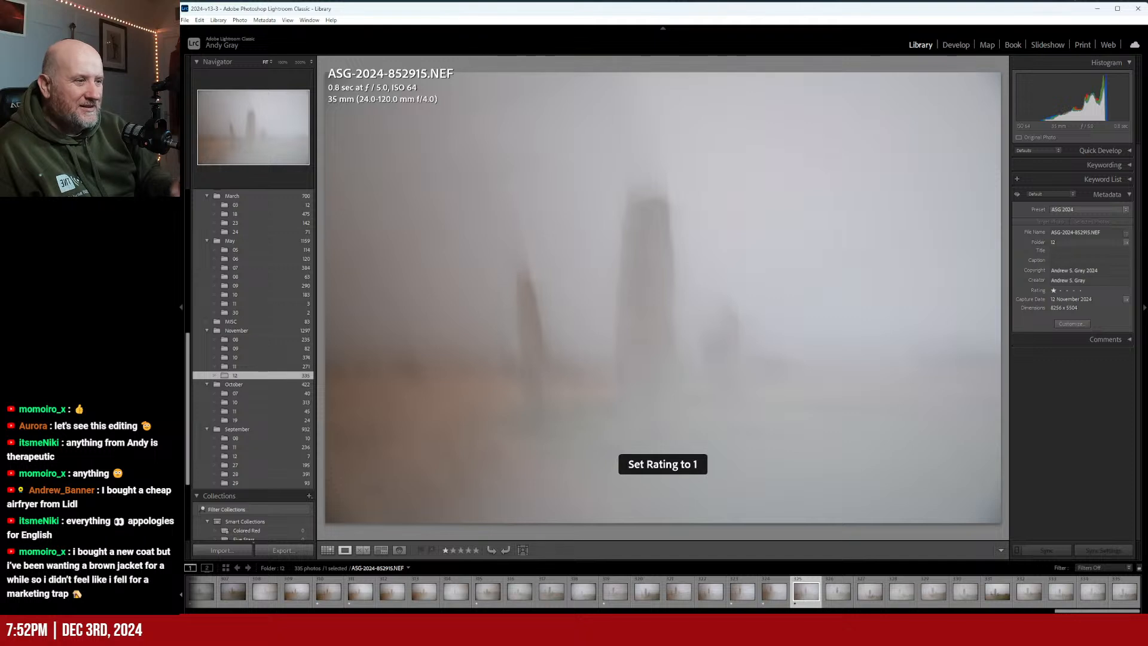
Compare ASG-2024-852916.NEF with the shot after it and rate ASG-2024-852916.NEF one star
key(Right)
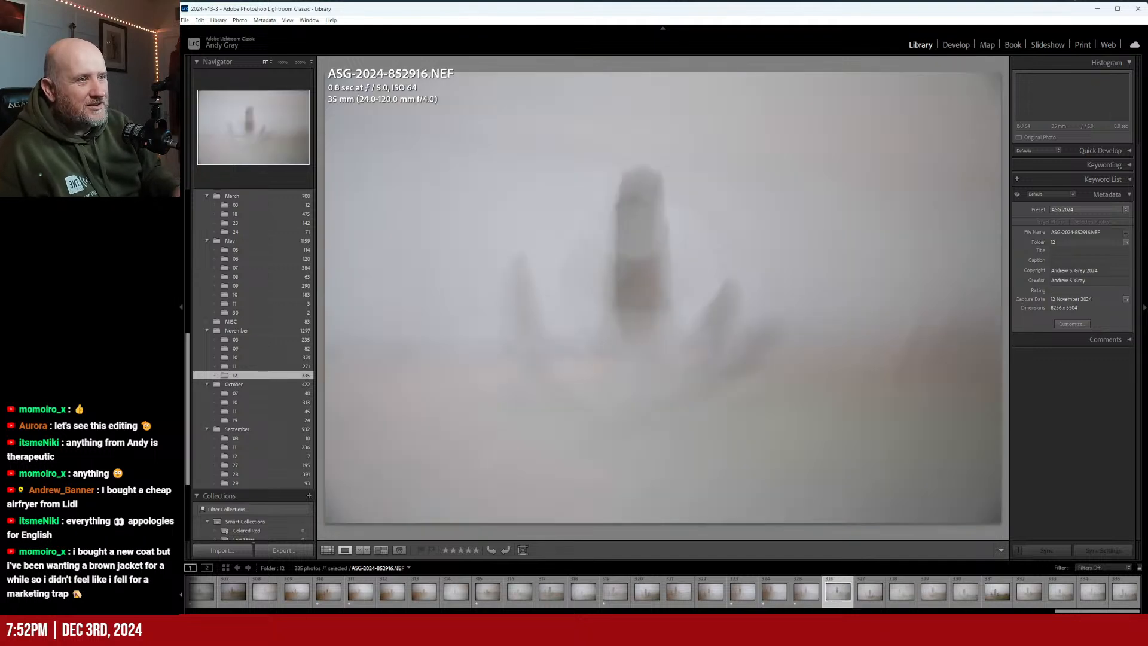
key(Right)
key(Left)
key(1)
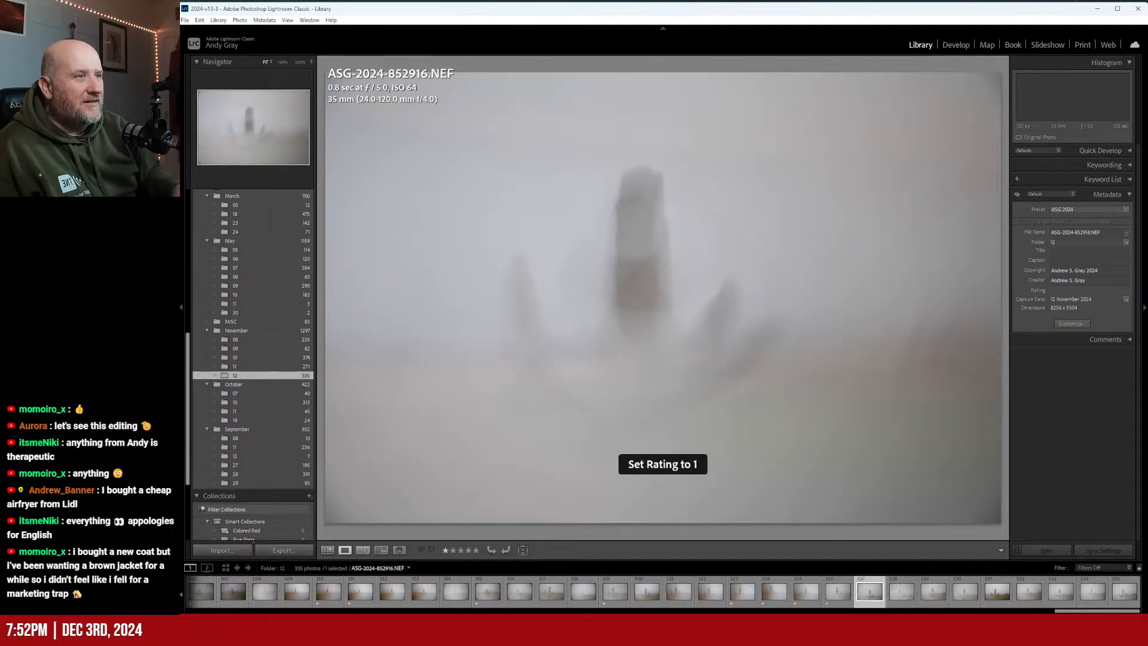
Review ASG-2024-852917.NEF through ASG-2024-852920.NEF and rate the 35 mm shot ASG-2024-852921.NEF one star
key(Right)
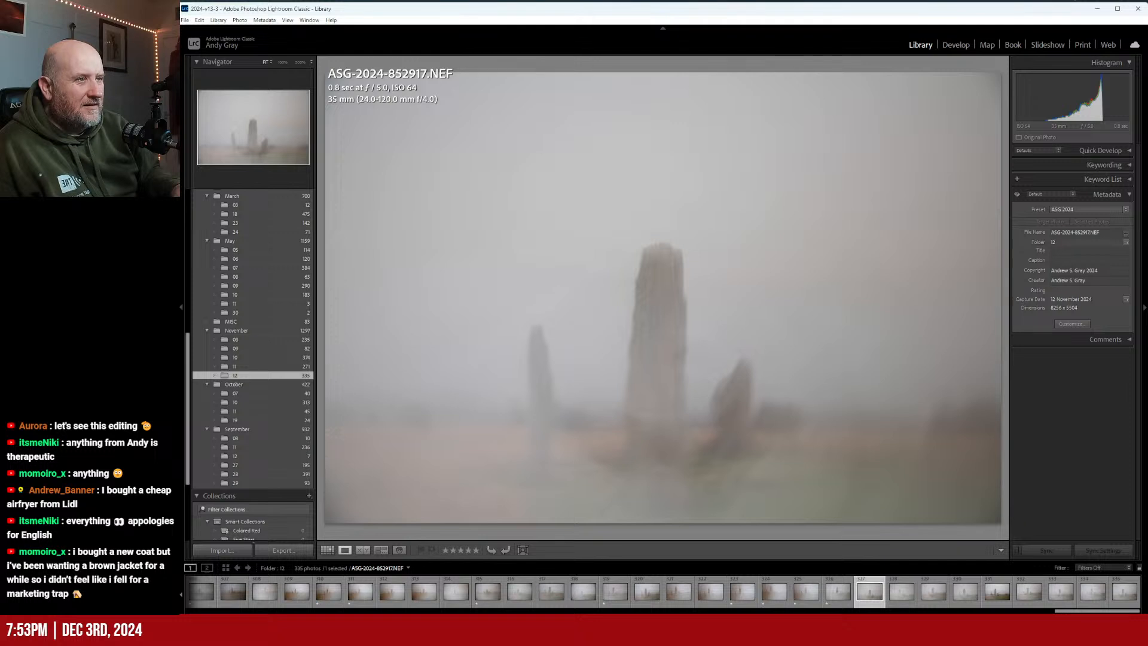
key(Right)
key(Right)
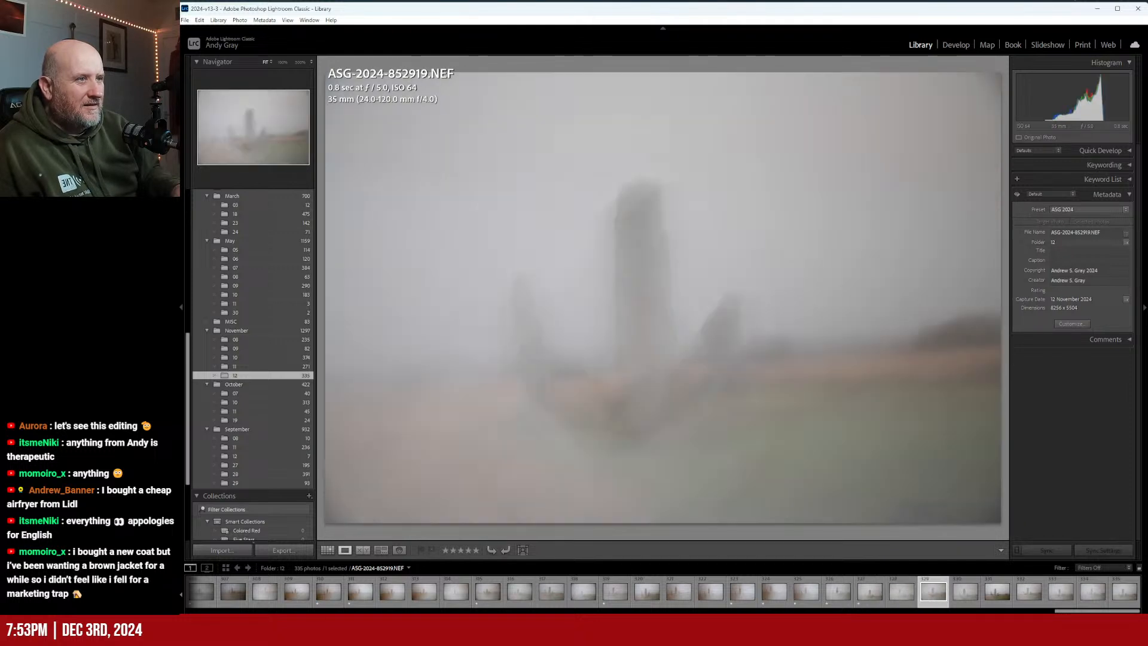
key(Right)
key(Right)
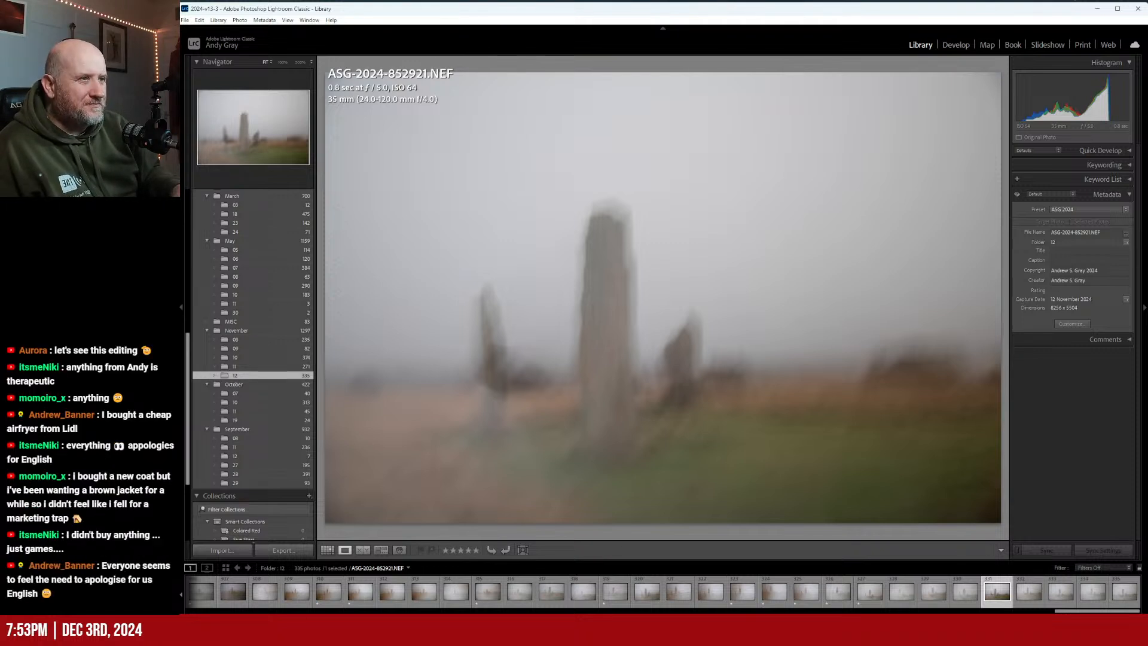
key(1)
Review the remaining shots up to ASG-2024-852925.NEF, then return to ASG-2024-852922.NEF and rate it one star
key(Right)
key(Right)
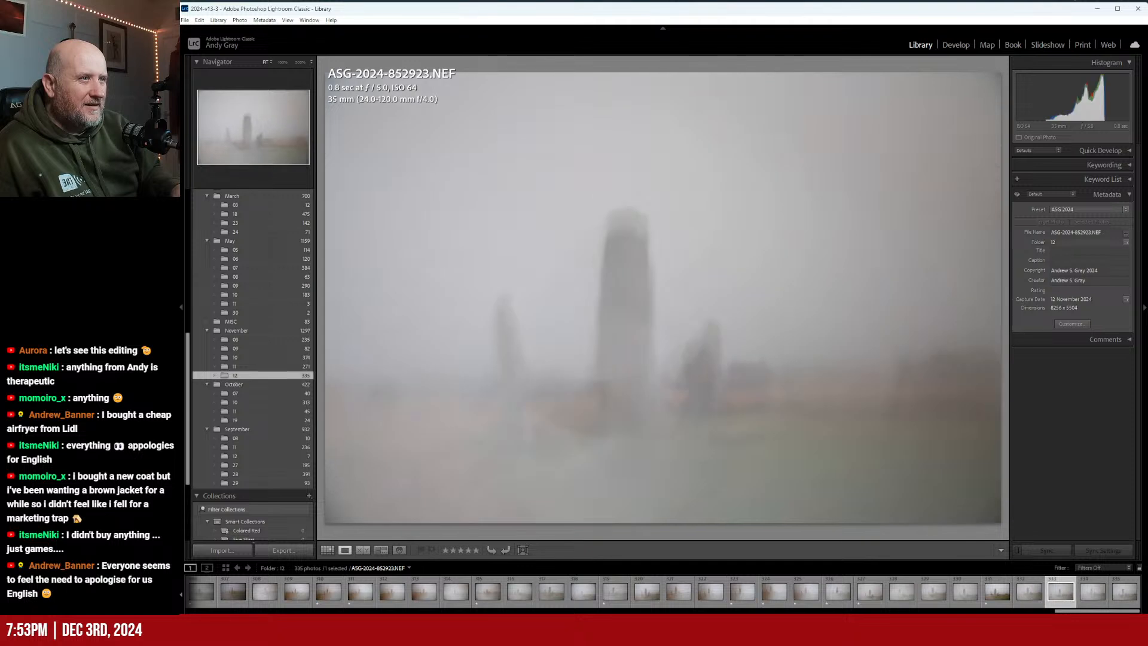
key(Right)
key(Right)
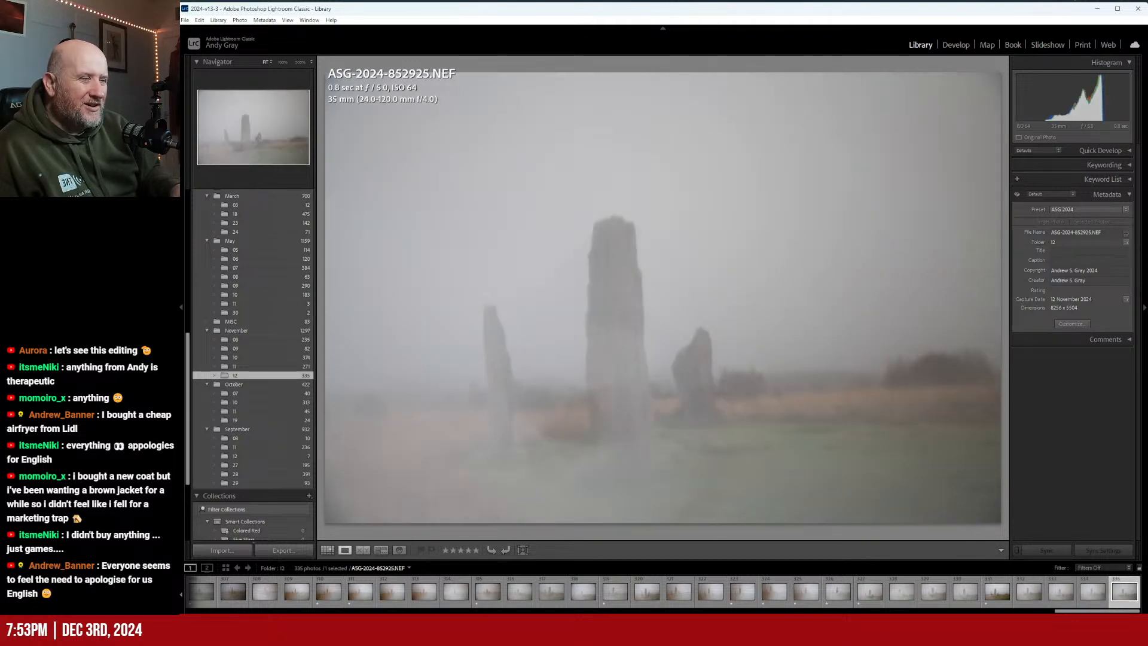
key(Left)
key(Left)
key(Left)
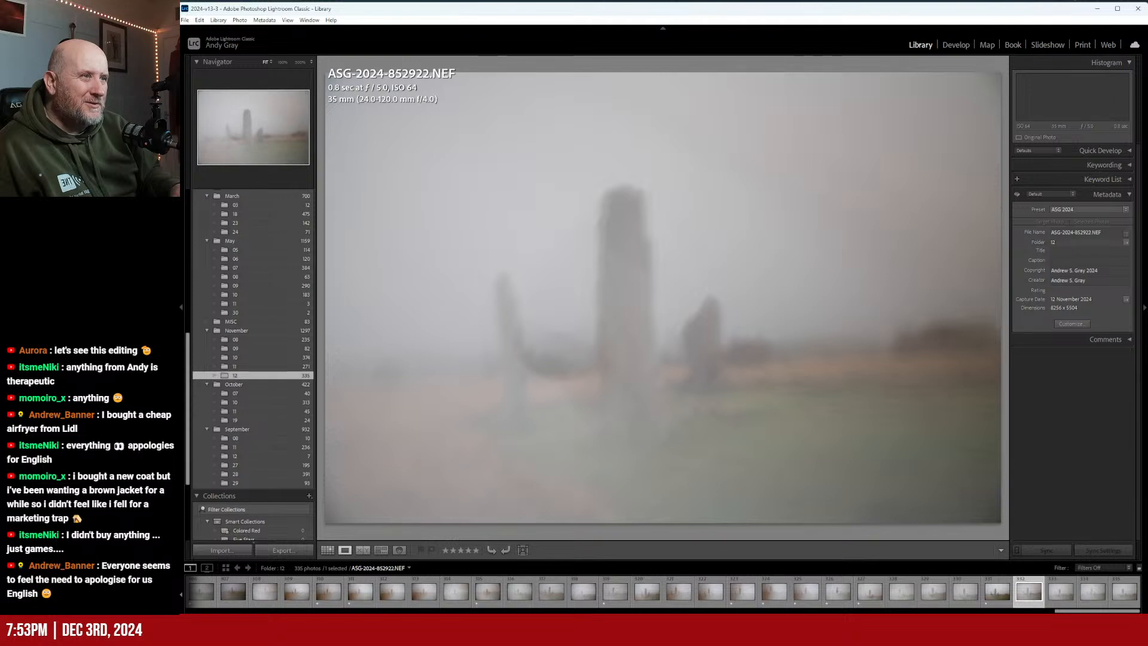
key(1)
Go back to the 38 mm shot ASG-2024-852920.NEF and rate it one star
key(Left)
key(Left)
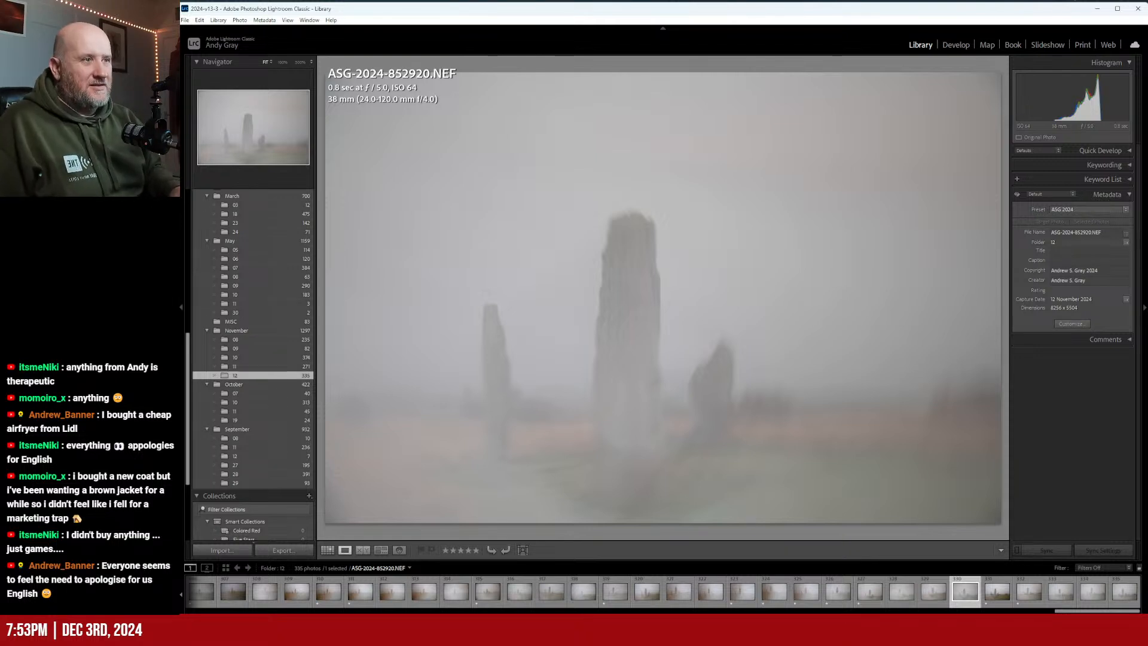
key(1)
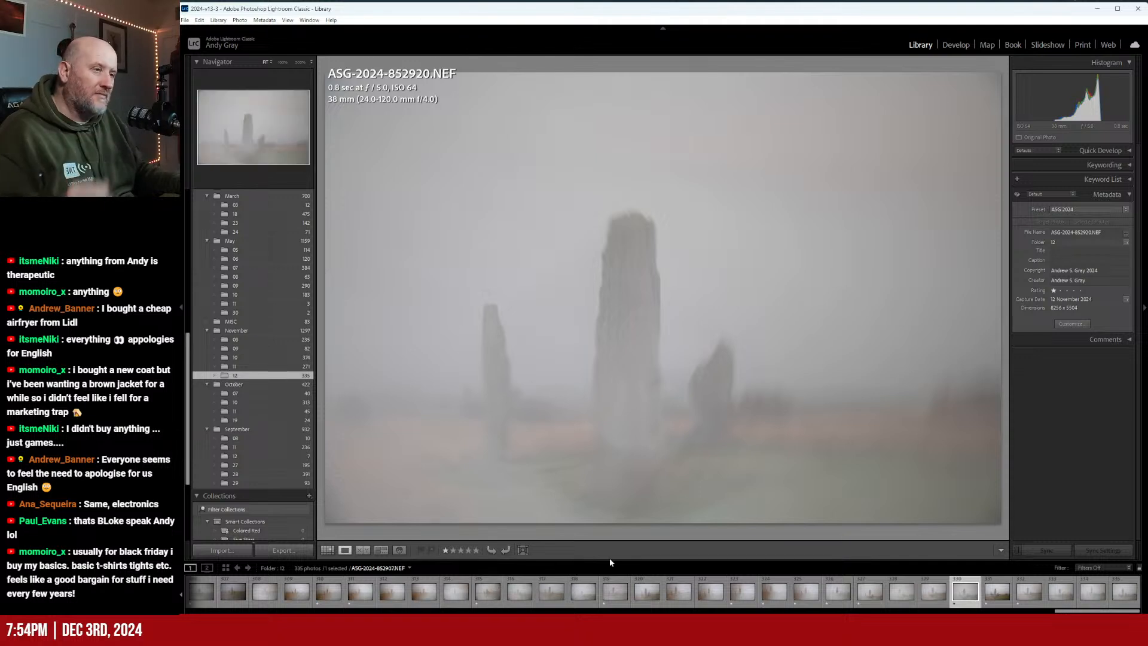
Filter the folder's photos with the Rated preset and browse the remaining starred thumbnails in the filmstrip
scroll(887, 592, left, 15)
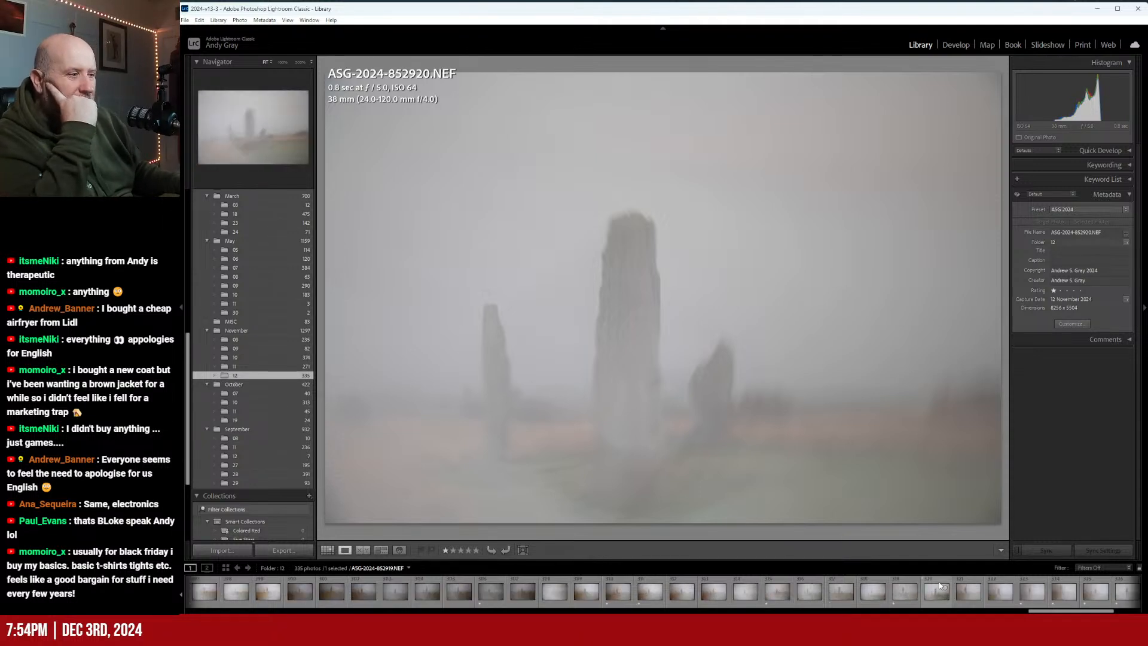
scroll(886, 607, left, 15)
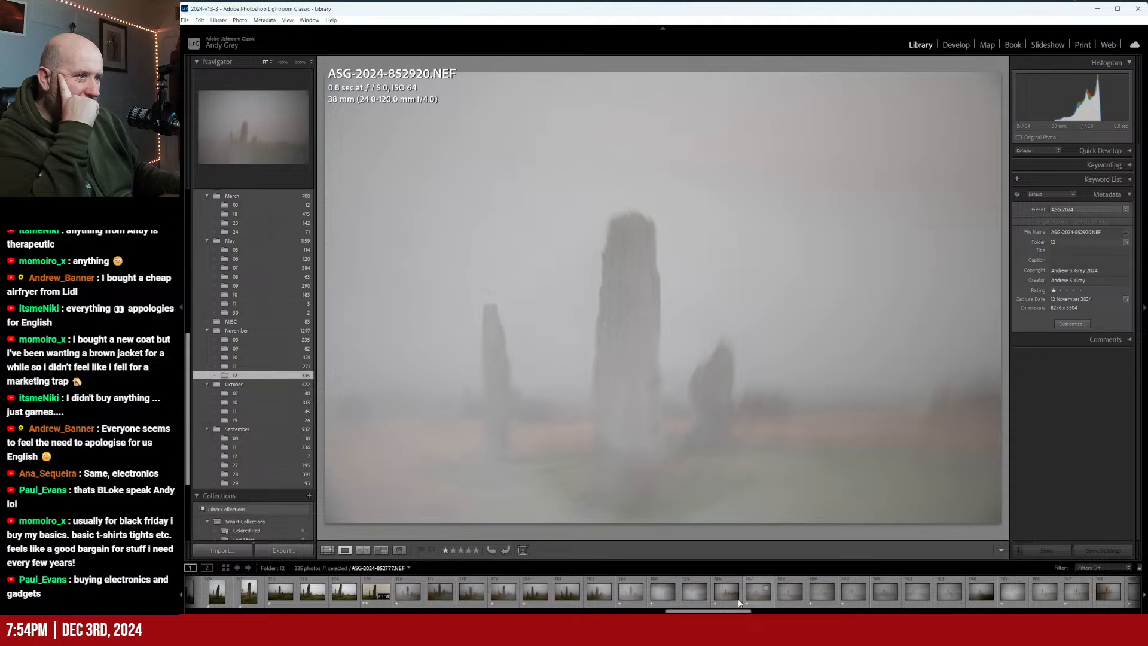
click(1125, 568)
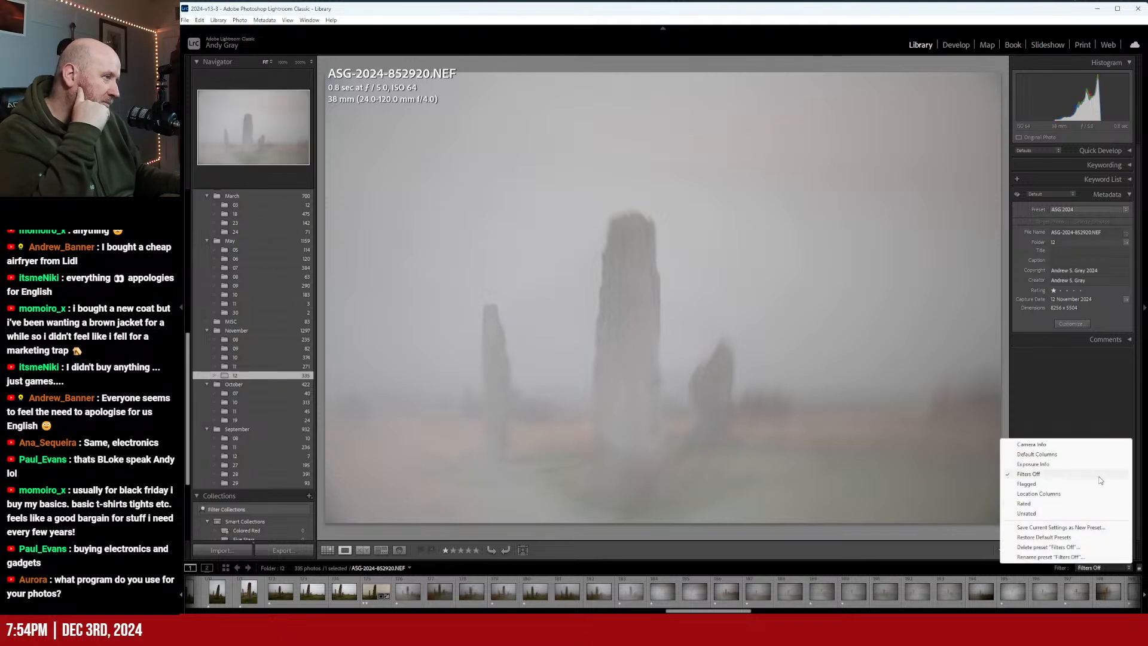
click(1068, 504)
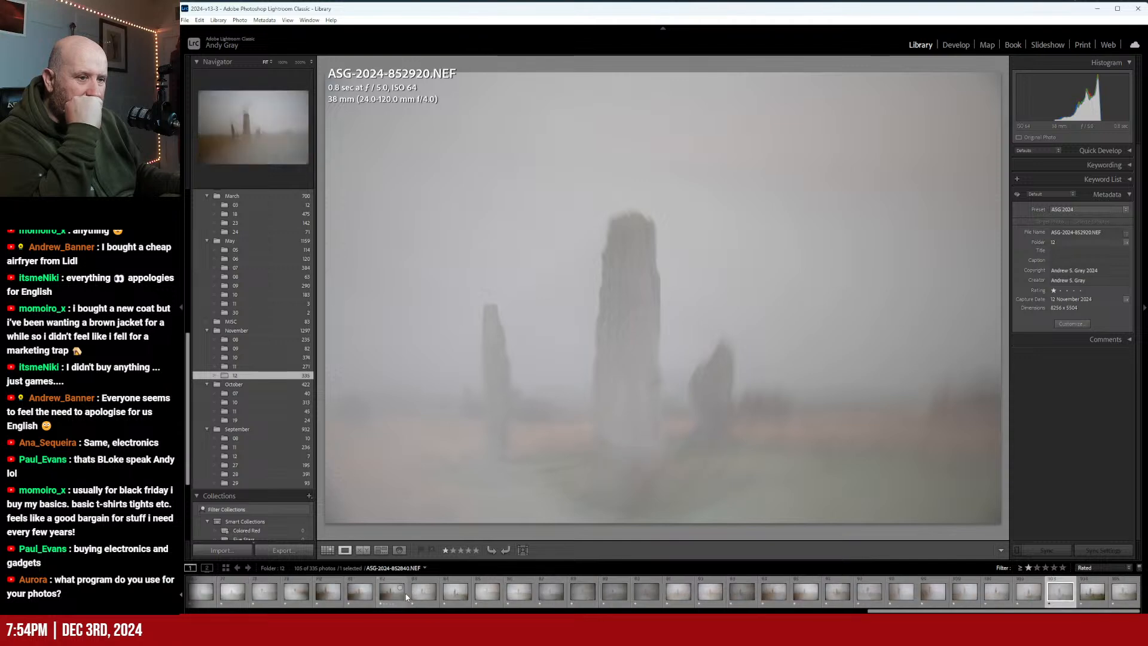
scroll(404, 598, up, 5)
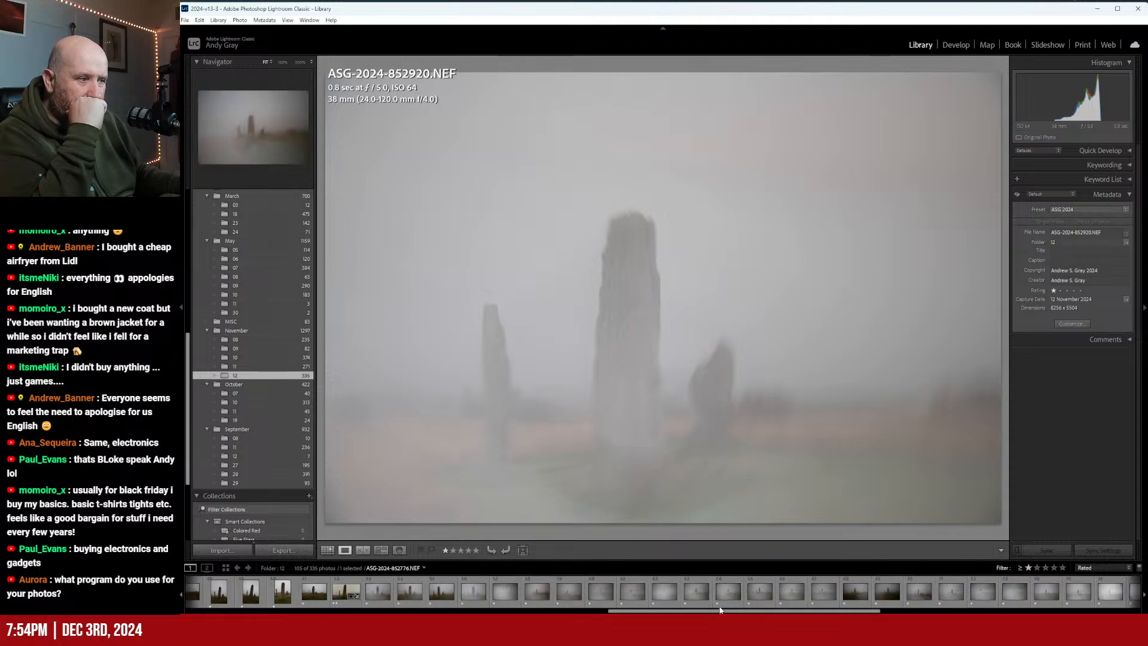
scroll(831, 597, down, 5)
scroll(838, 598, up, 6)
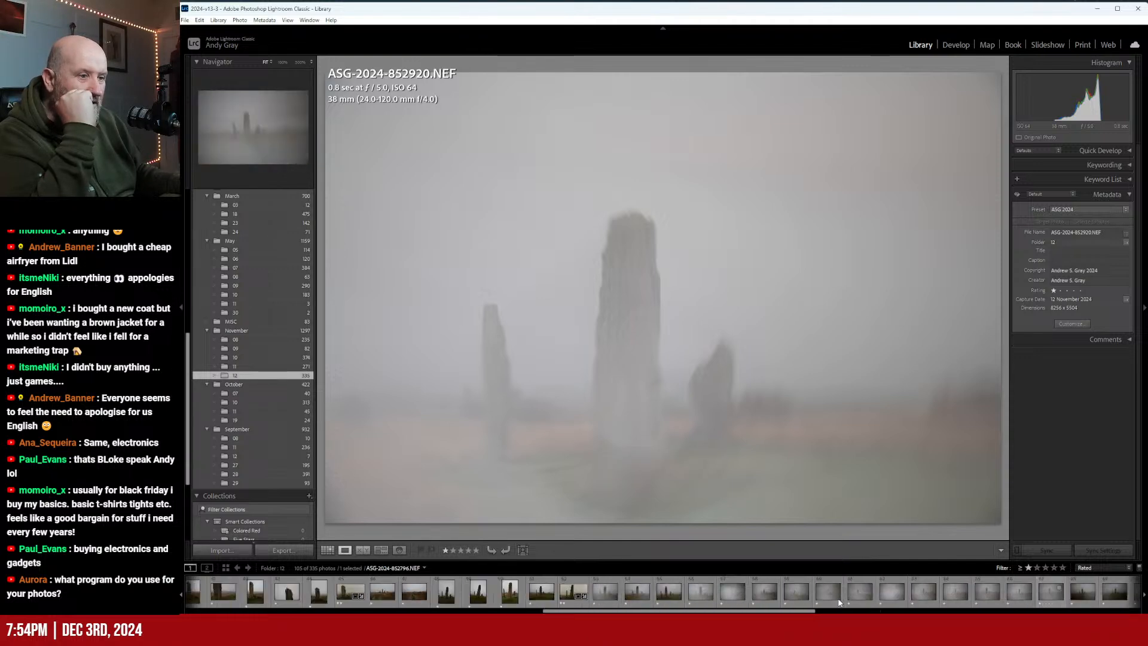
Browse the filtered filmstrip, viewing the 55 mm shot ASG-2024-852733.NEF and then the blurred shot ASG-2024-852900.NEF
scroll(838, 598, up, 2)
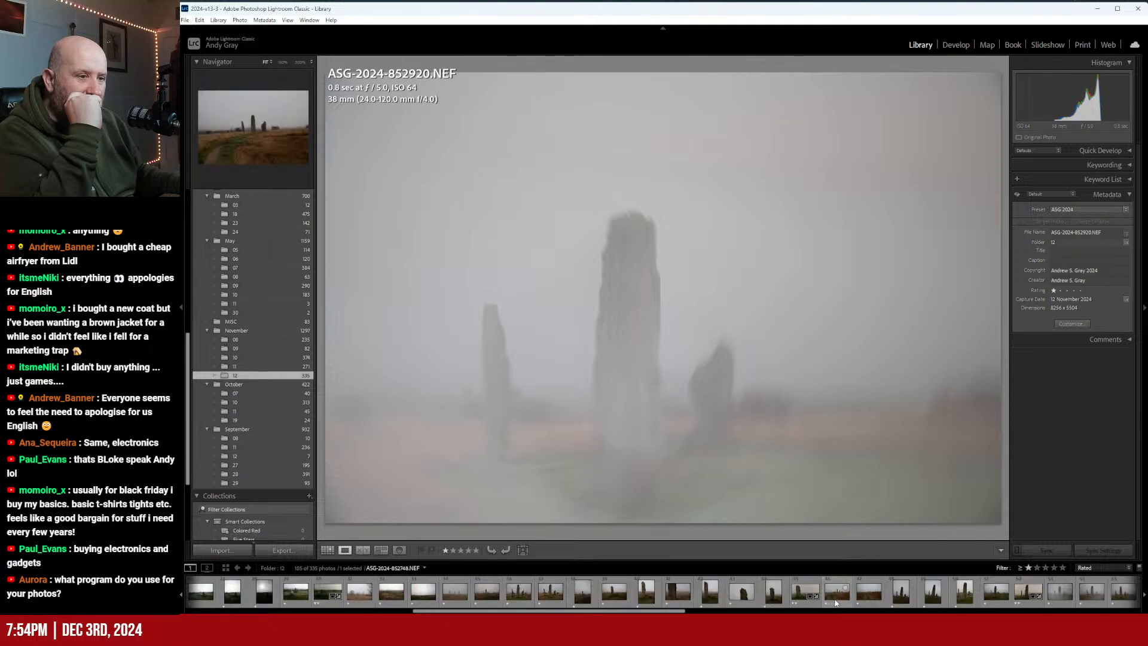
click(544, 596)
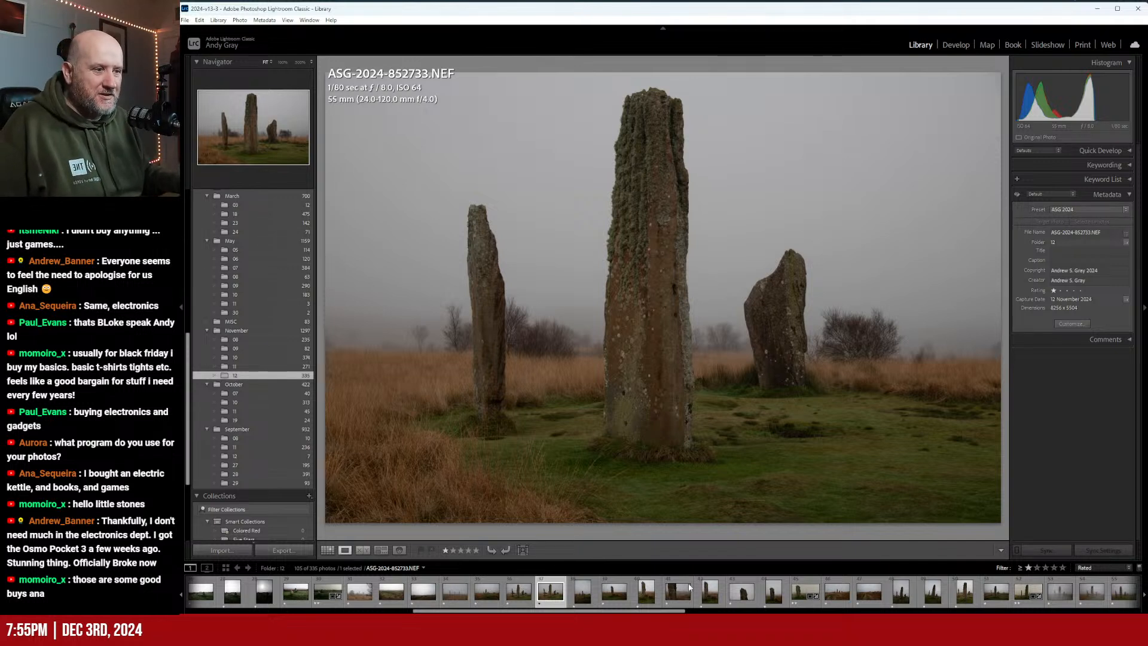
scroll(687, 589, down, 5)
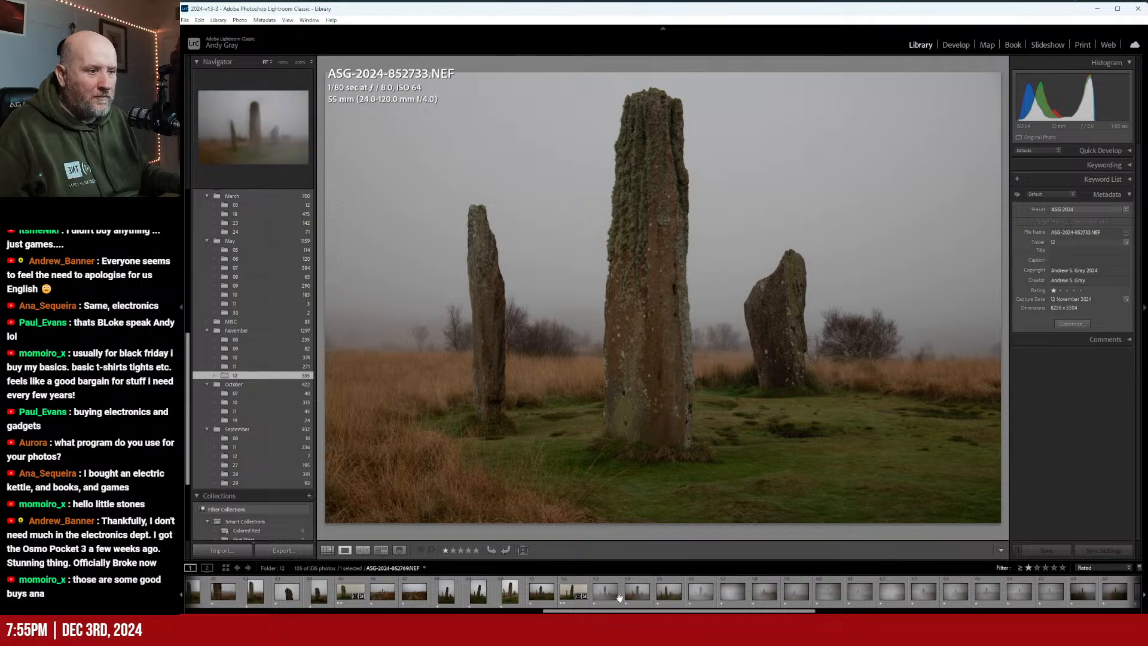
scroll(735, 595, down, 10)
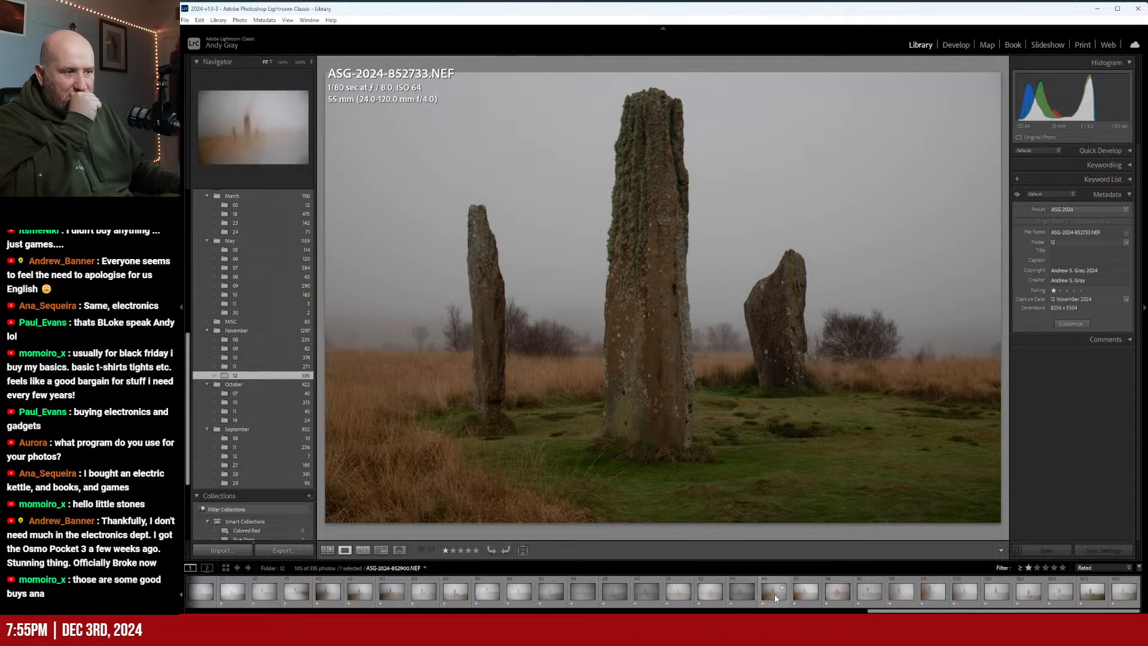
click(774, 593)
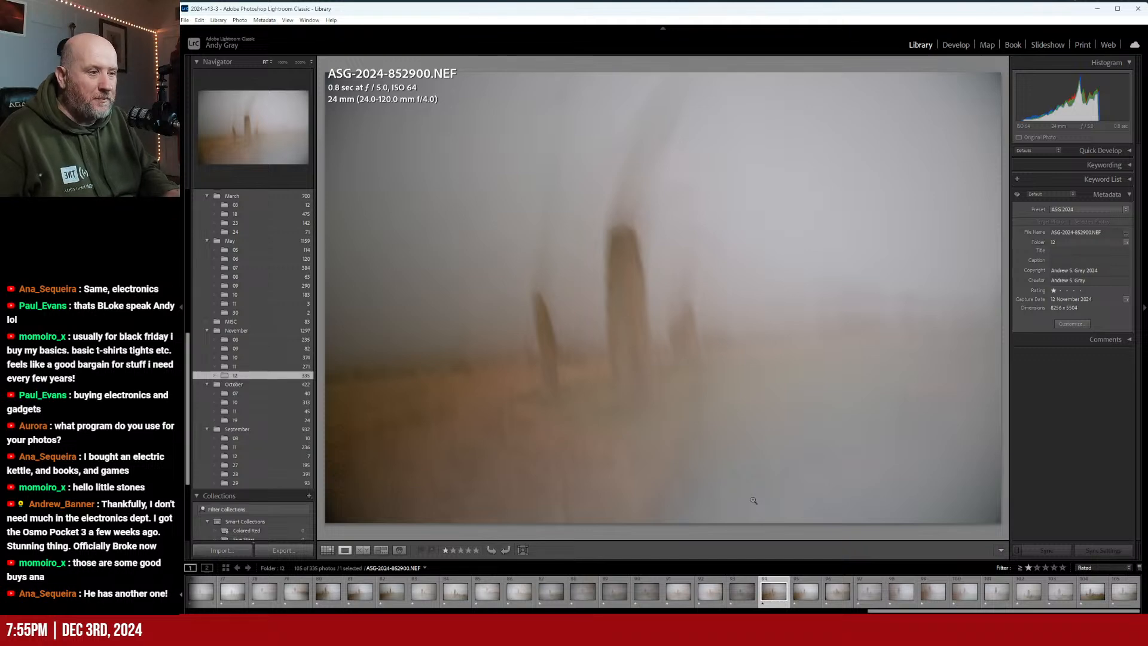
Compare the blurred standing-stone shots from ASG-2024-852884.NEF through ASG-2024-852905.NEF, finishing on ASG-2024-852905.NEF
key(Left)
key(Left)
key(Left)
key(Left)
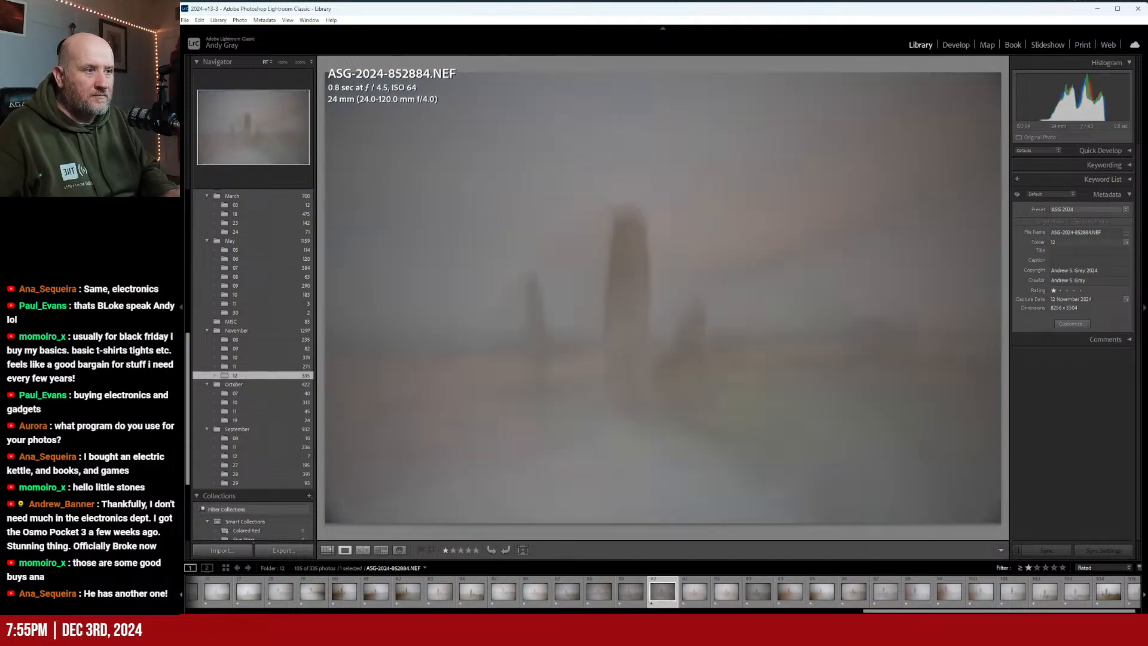
key(Right)
key(Right)
key(Right)
key(Right)
key(Right)
key(Right)
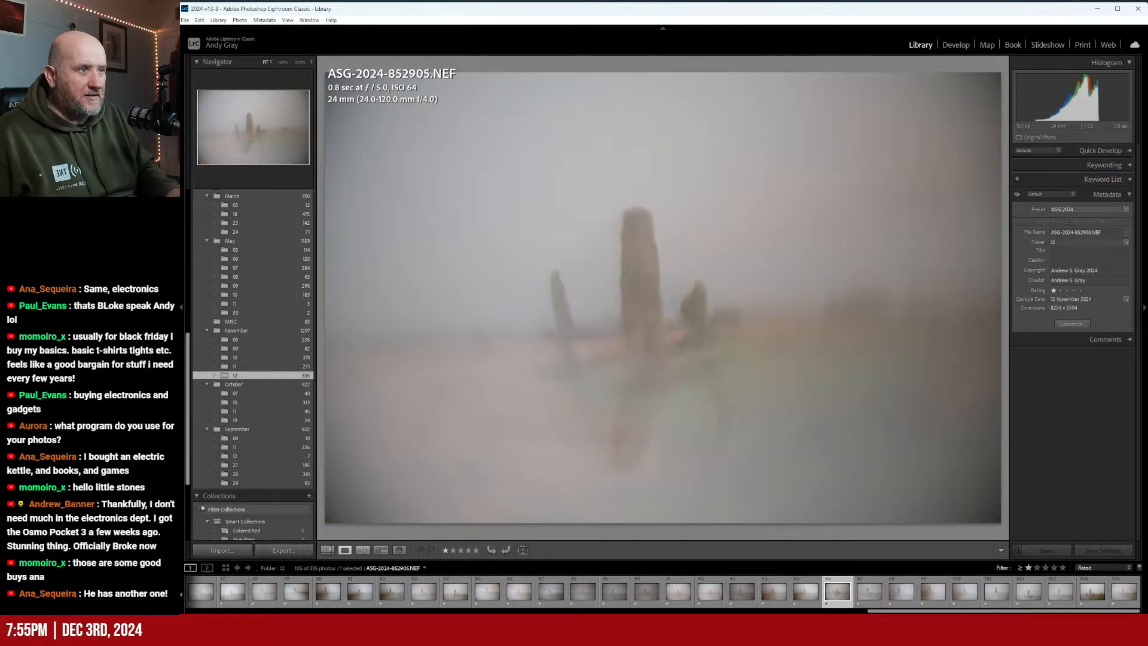
key(Left)
key(Right)
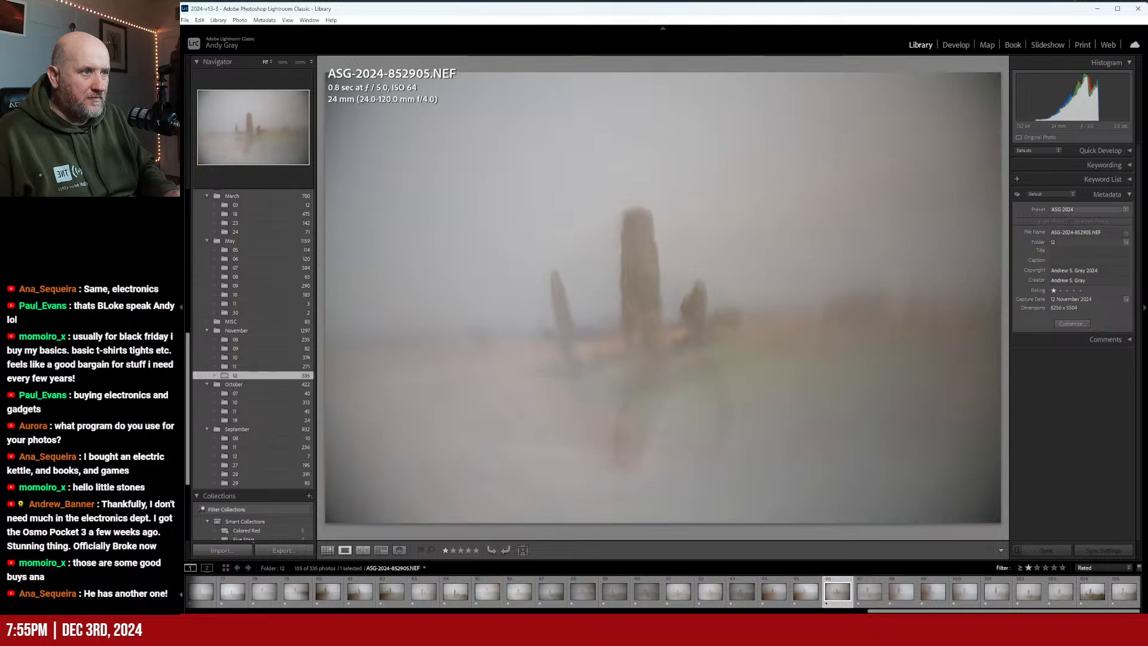
Select the six shots ending at ASG-2024-852905.NEF for developing, remove chromatic aberration, enable profile corrections and set lens vignetting to 149
shift+click(666, 598)
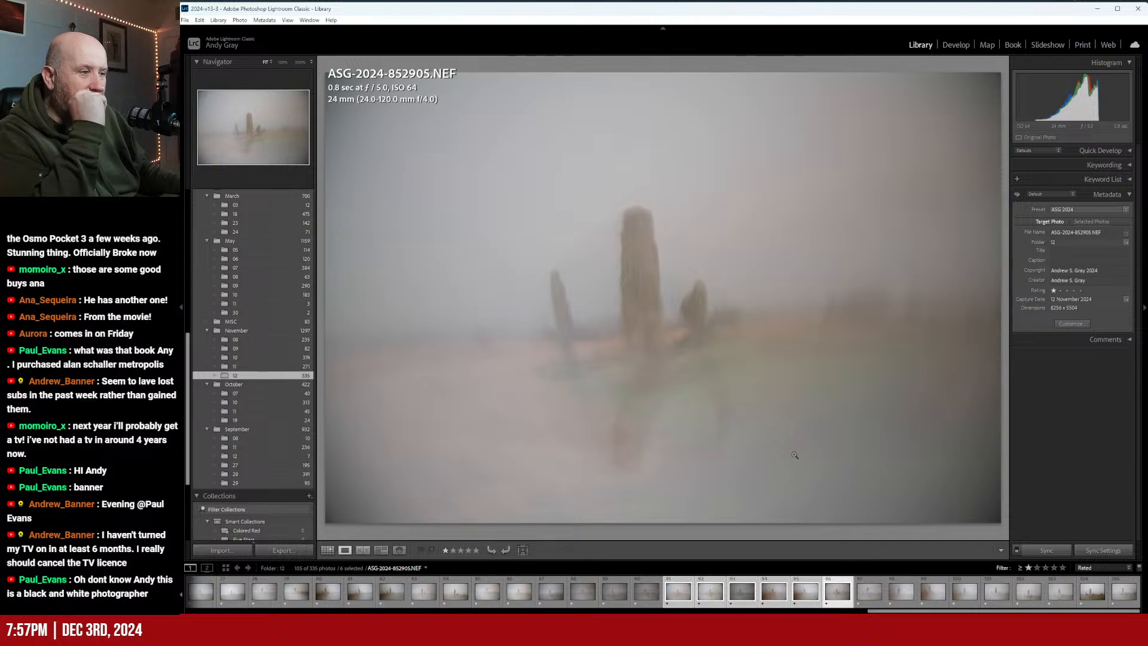
click(954, 45)
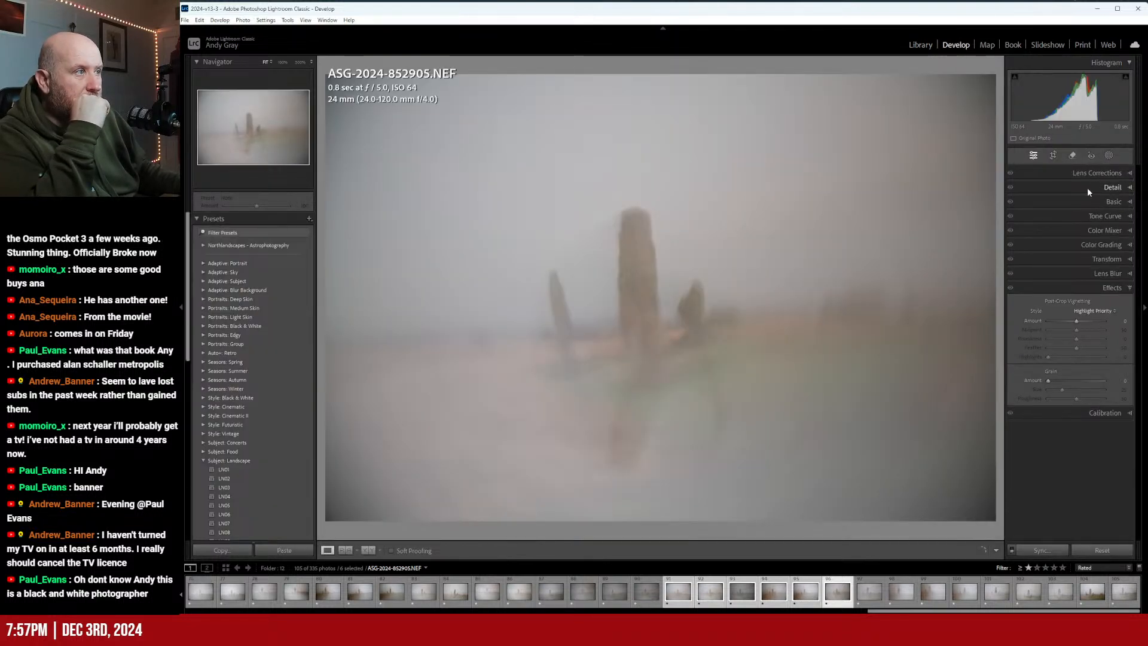
click(1092, 176)
click(1061, 209)
click(1061, 201)
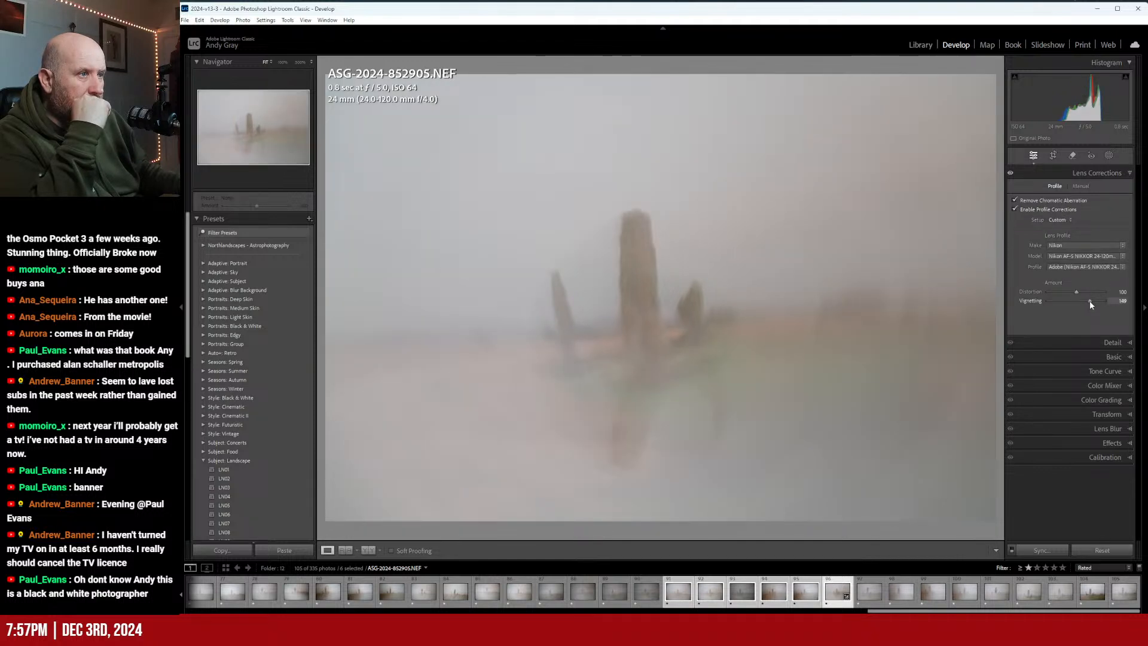
click(1089, 300)
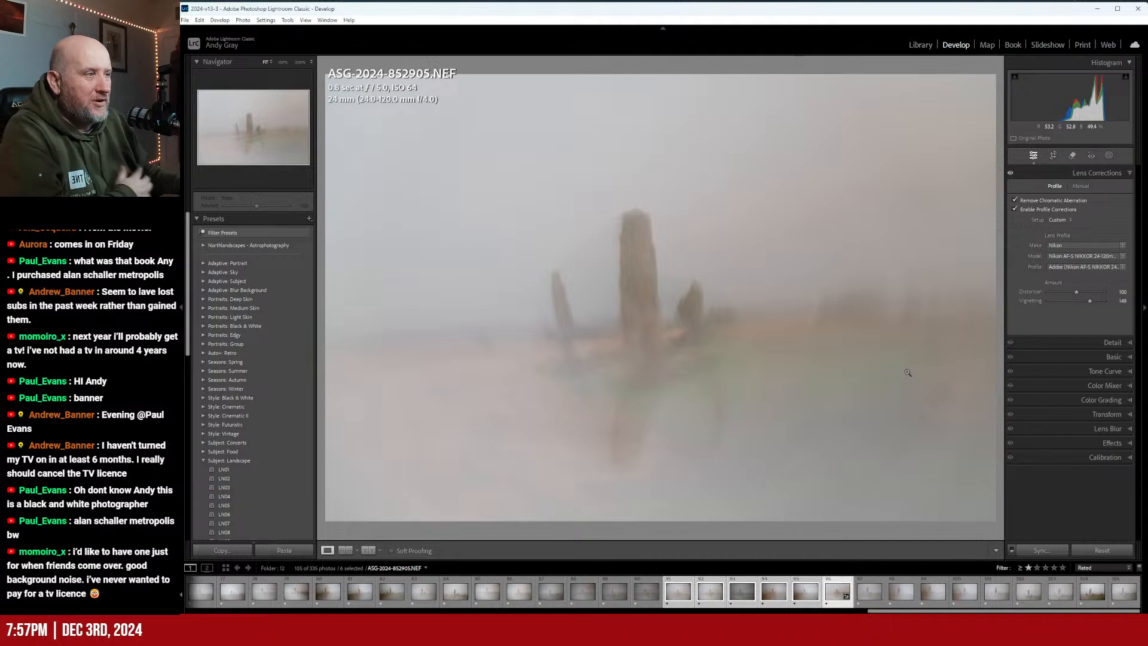
Set the white balance to Auto, exposure to -0.12, contrast to +44 and highlights to +12 on ASG-2024-852905.NEF
click(1104, 345)
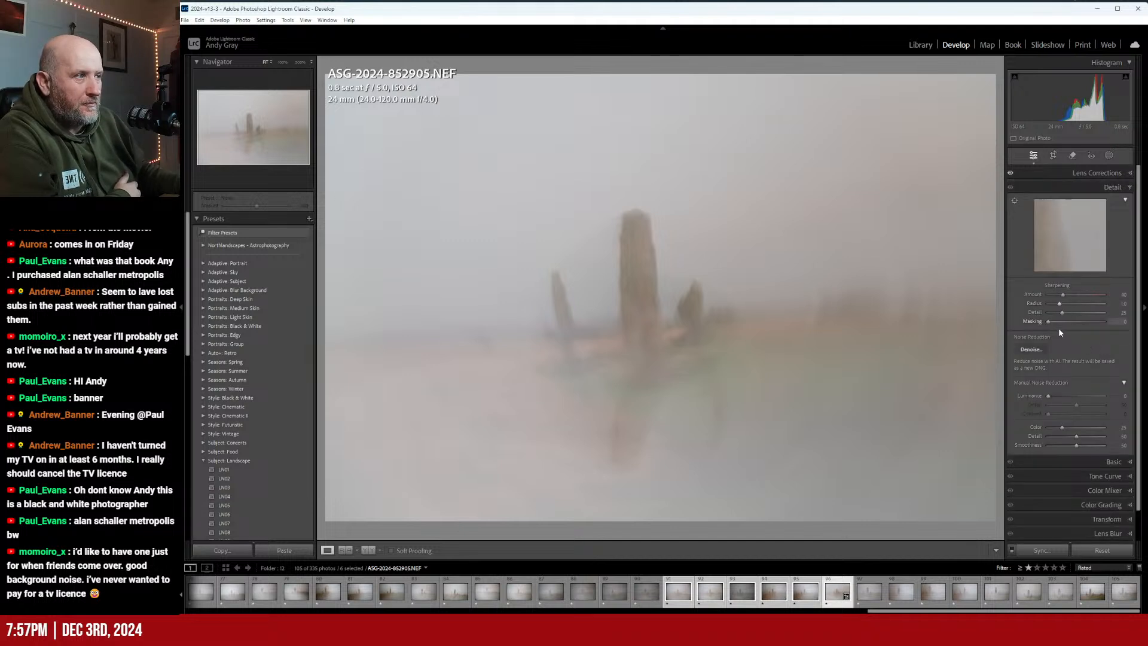
click(1111, 187)
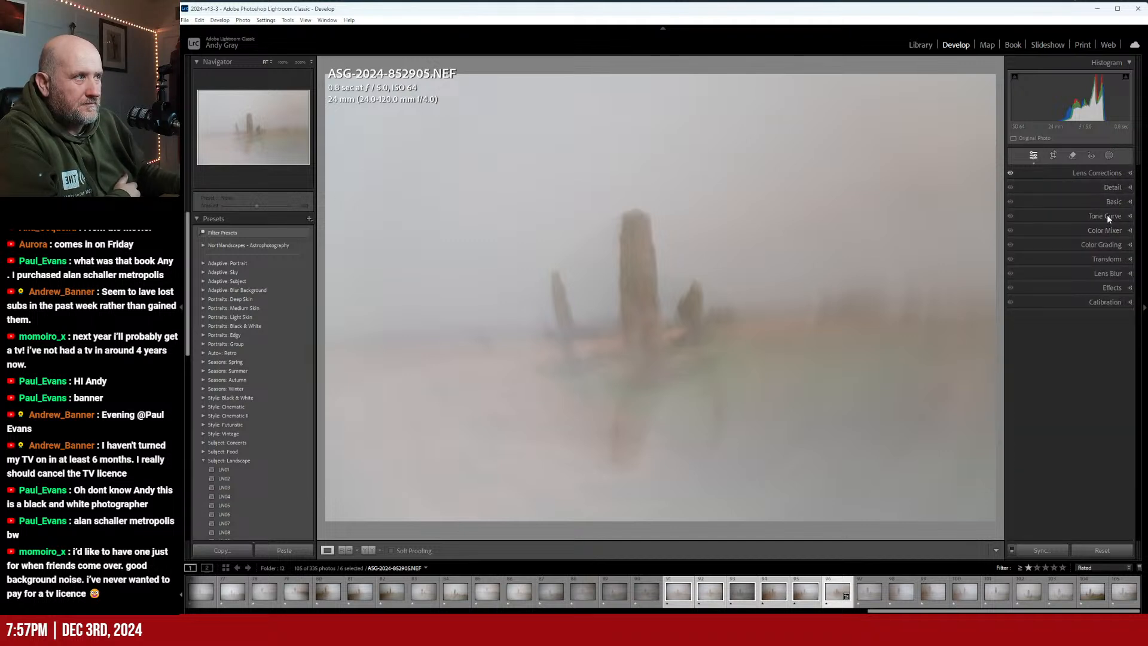
click(1107, 216)
click(1116, 203)
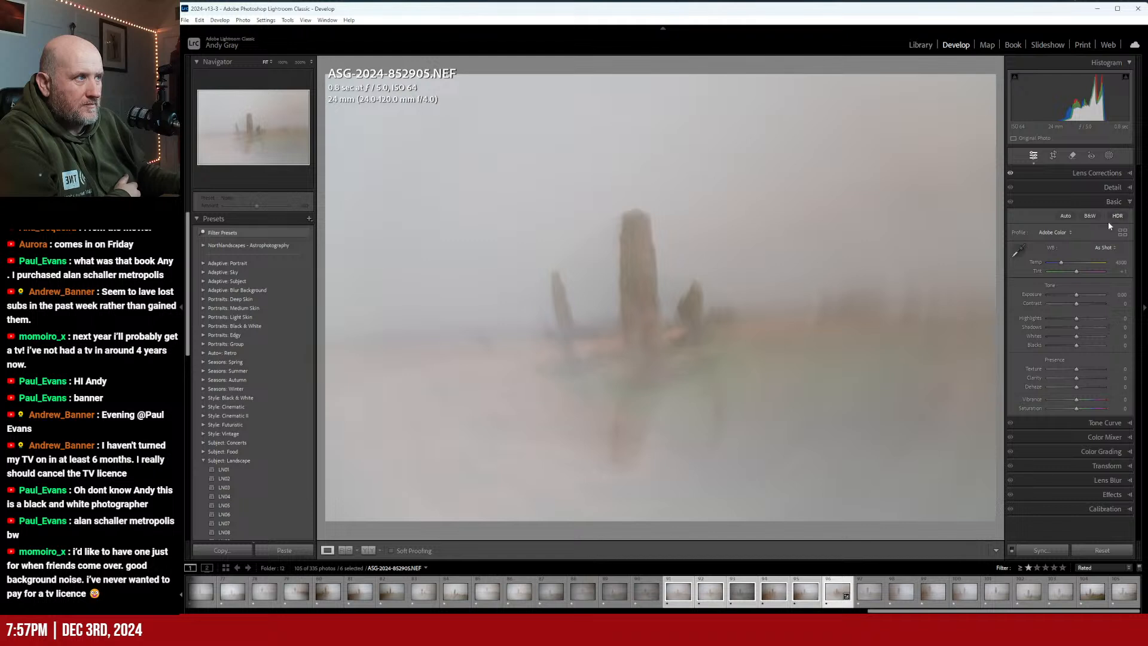
click(1106, 249)
click(1097, 270)
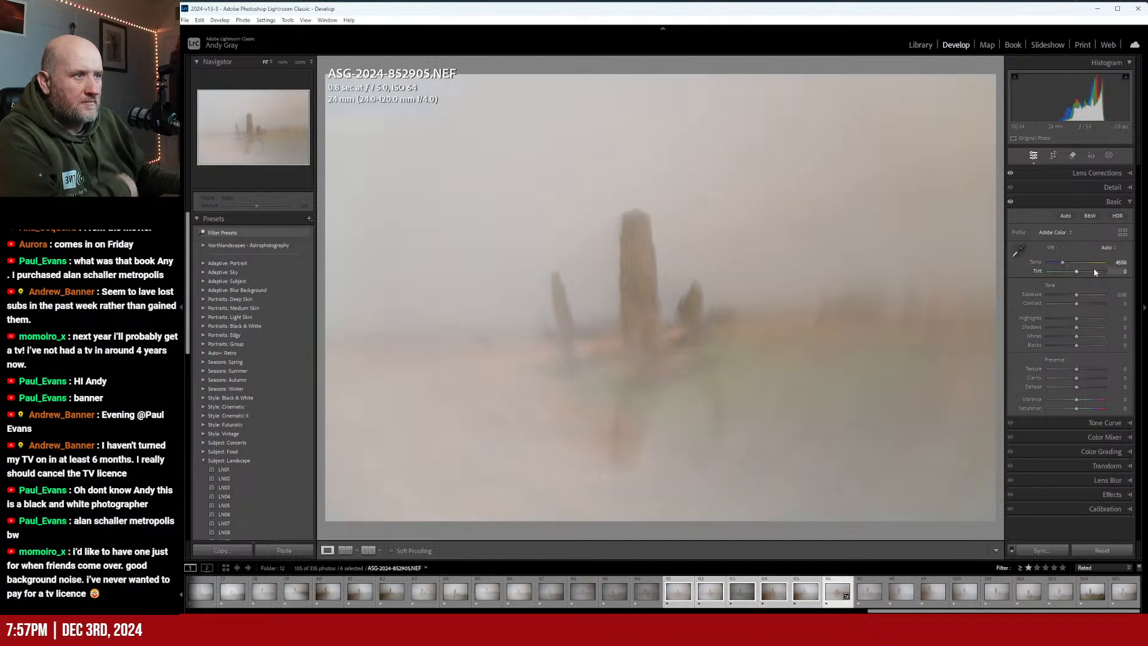
click(1089, 303)
mouse_move(1089, 310)
mouse_down()
mouse_move(1073, 295)
mouse_move(1066, 322)
mouse_move(1078, 325)
mouse_up()
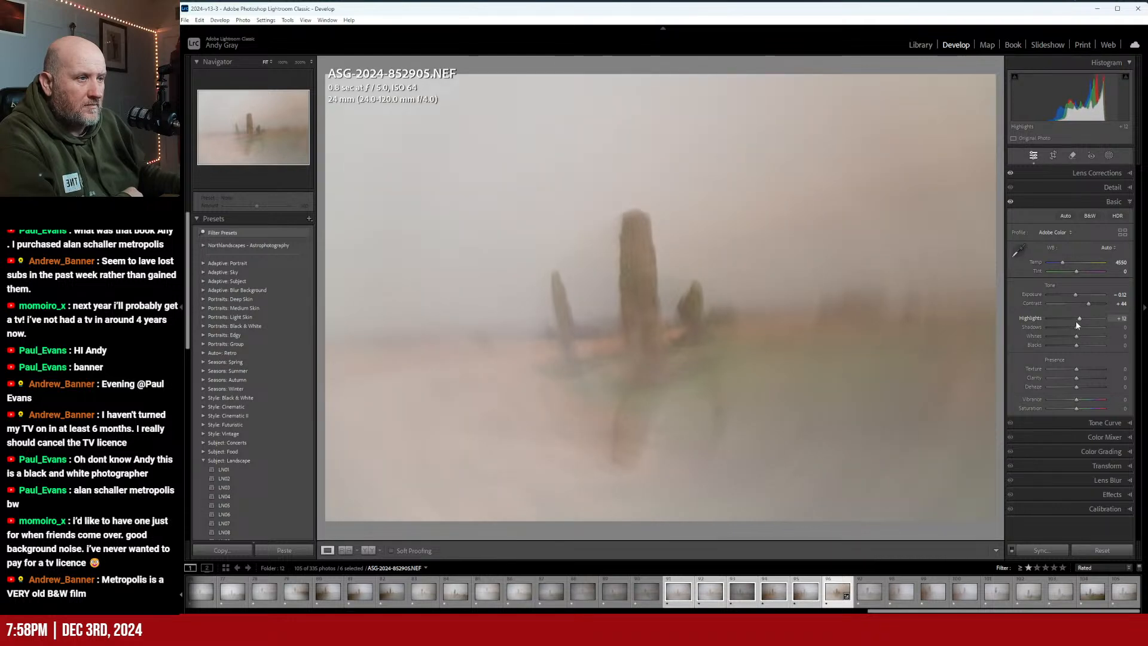
Switch the photo's white balance to Daylight and cool the temperature to 5040
click(1104, 248)
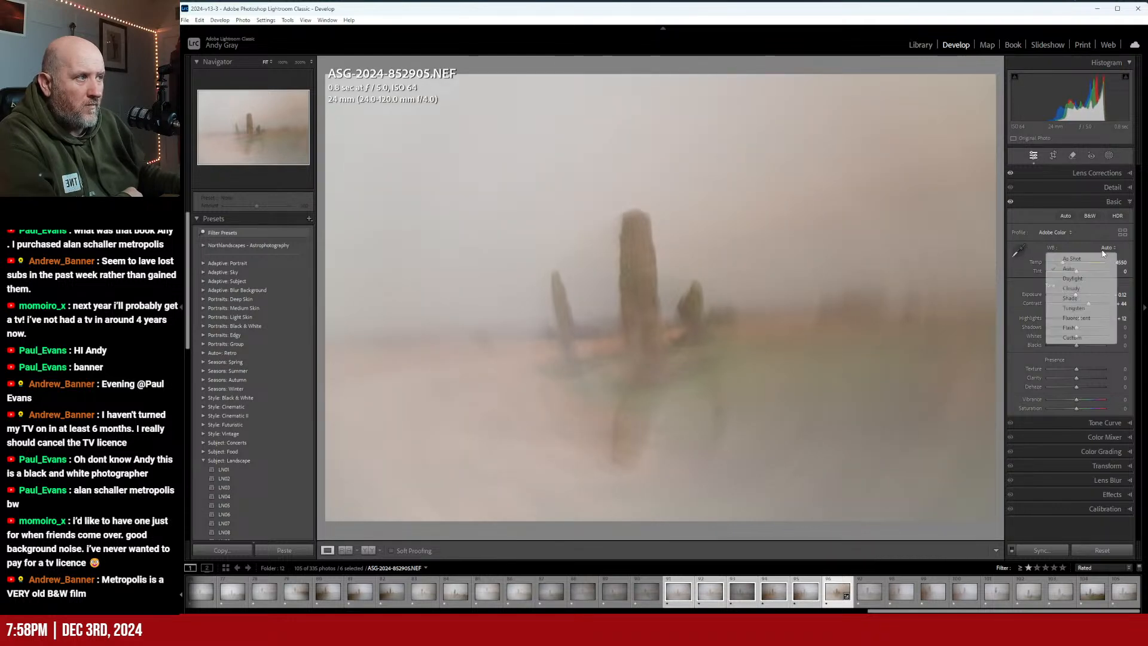
click(1091, 279)
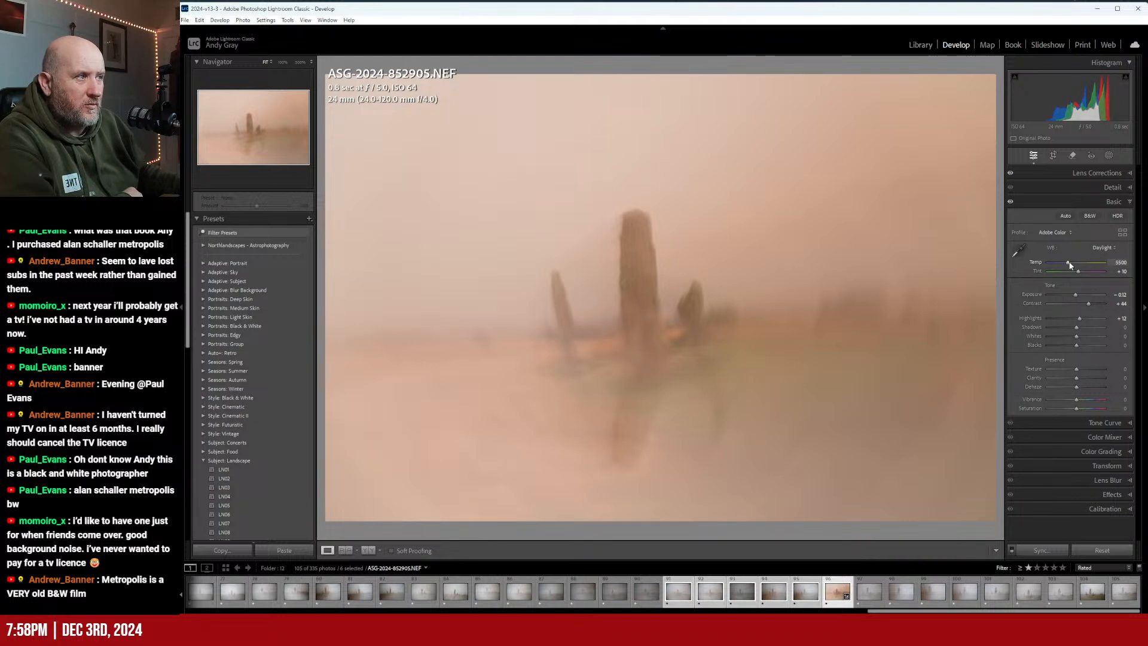
drag(1069, 266, 1068, 267)
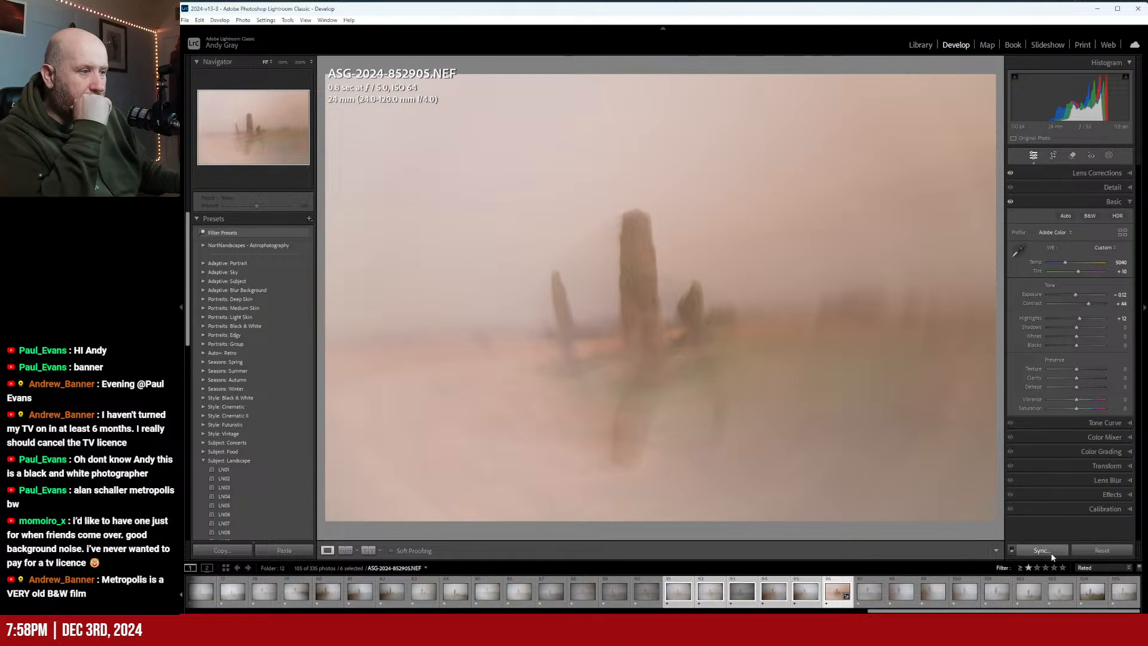
Sync the develop settings across the six selected photos and match their total exposures
click(1050, 551)
click(794, 414)
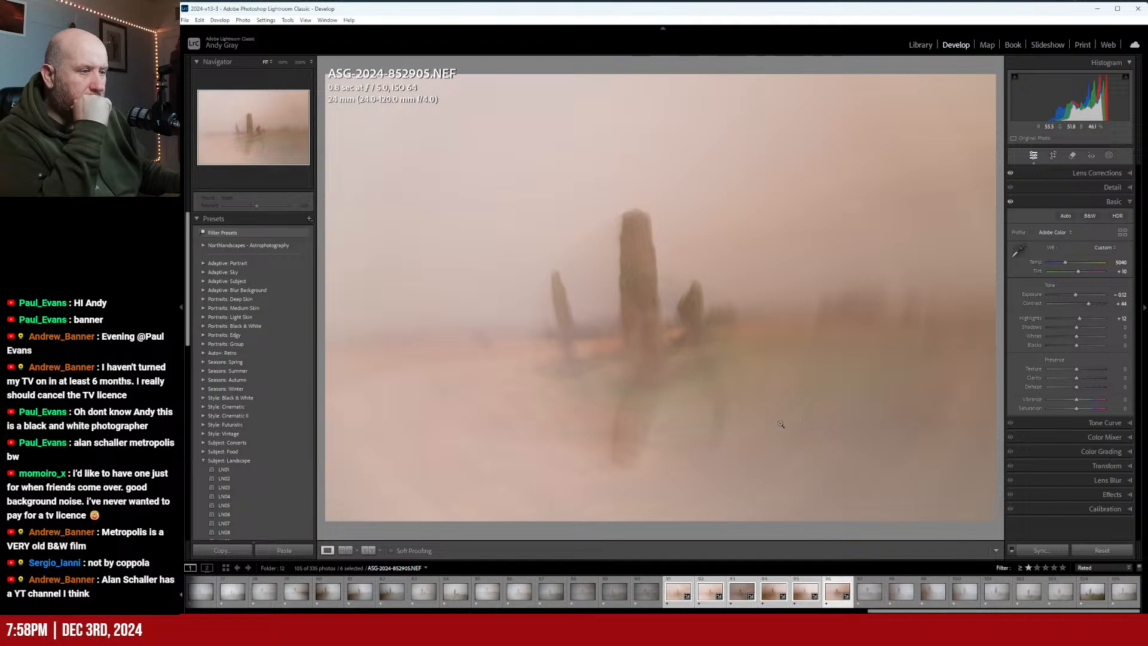
click(243, 19)
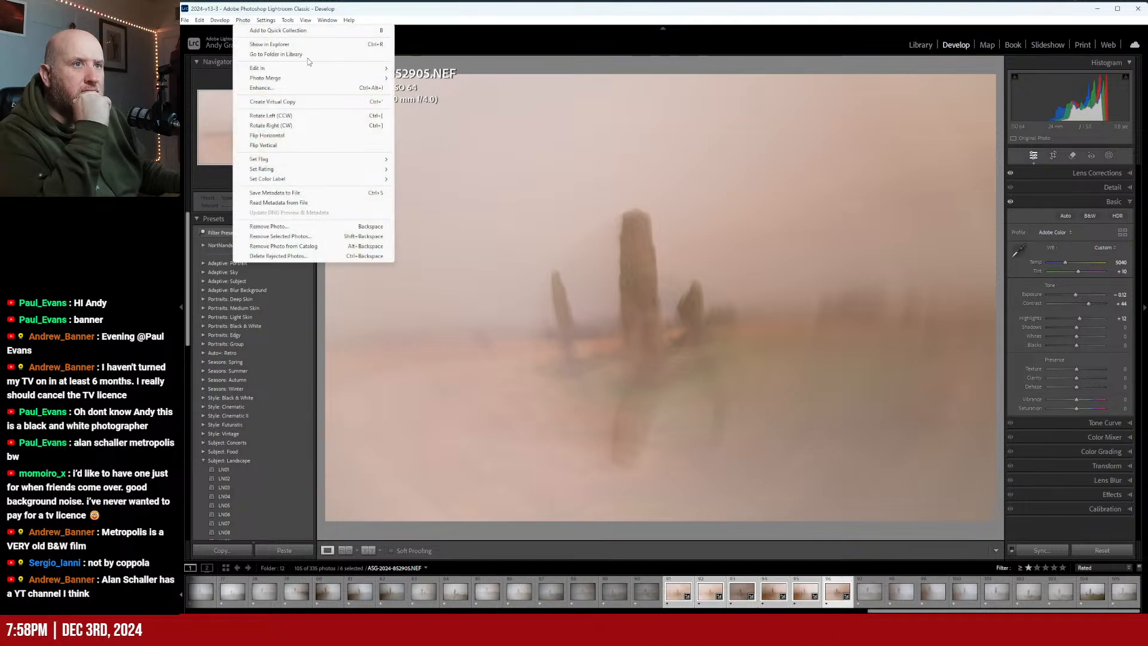
mouse_move(266, 22)
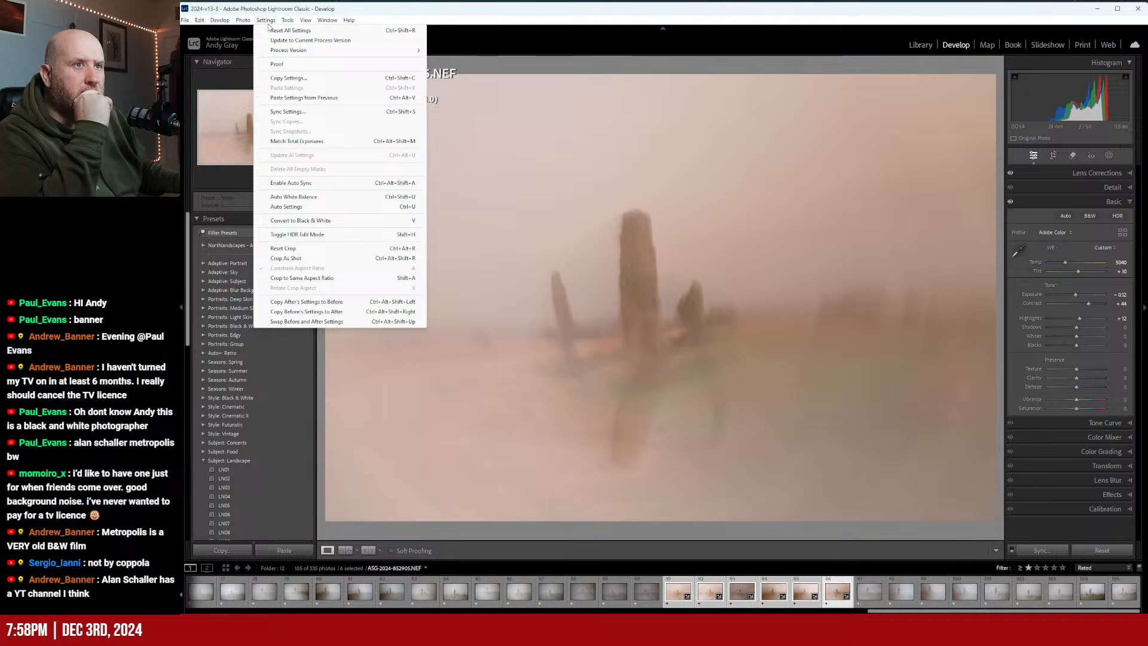
click(347, 142)
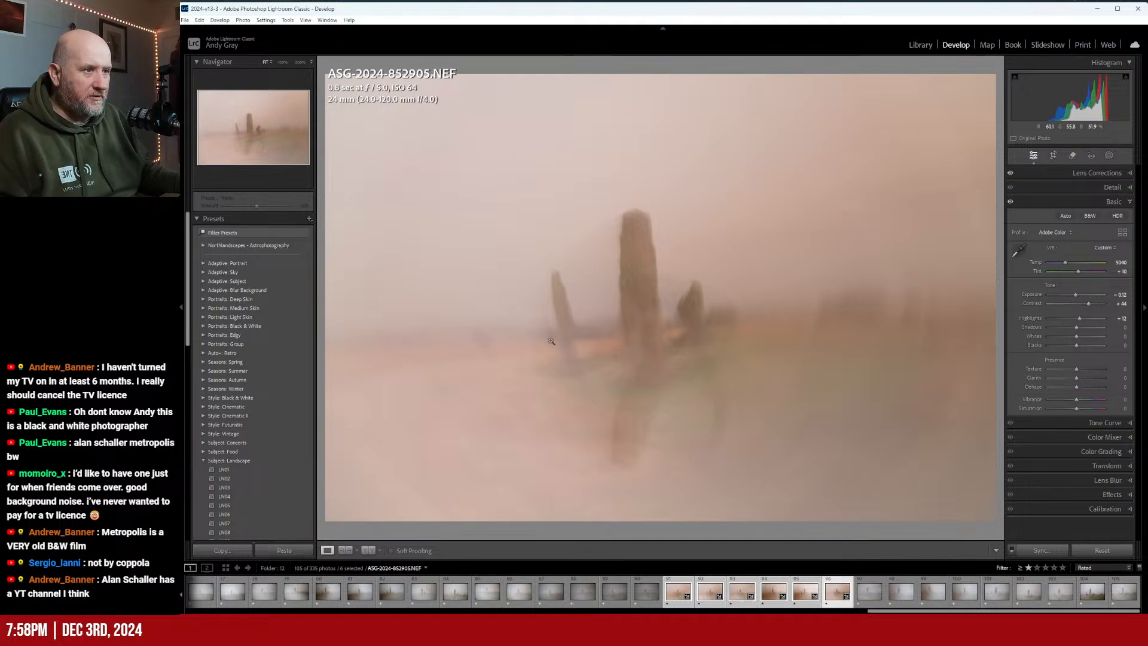
Heal the dust spots in the sky and near the horizon with a size 10 Heal brush, using the spot visualization
click(1072, 156)
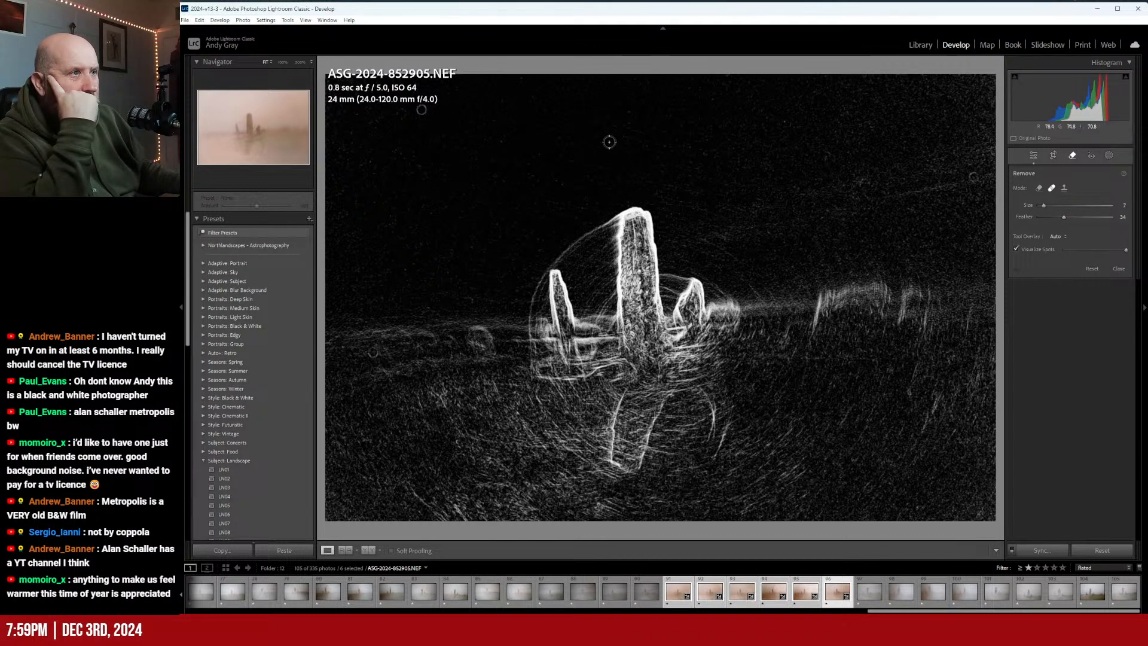
scroll(545, 134, up, 2)
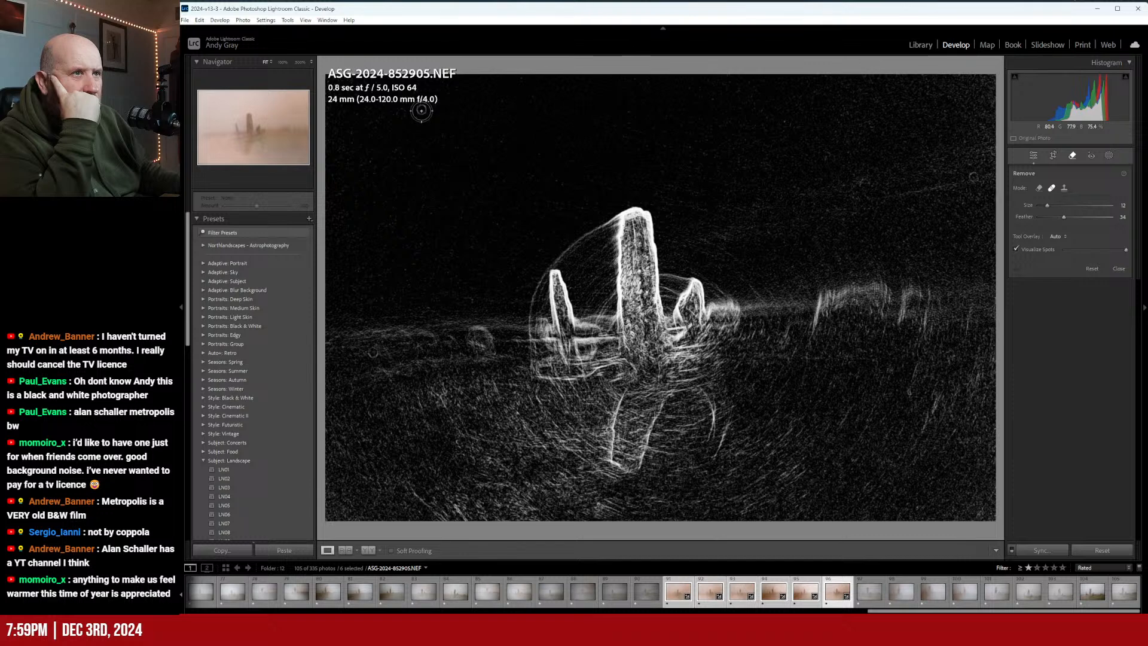
click(422, 110)
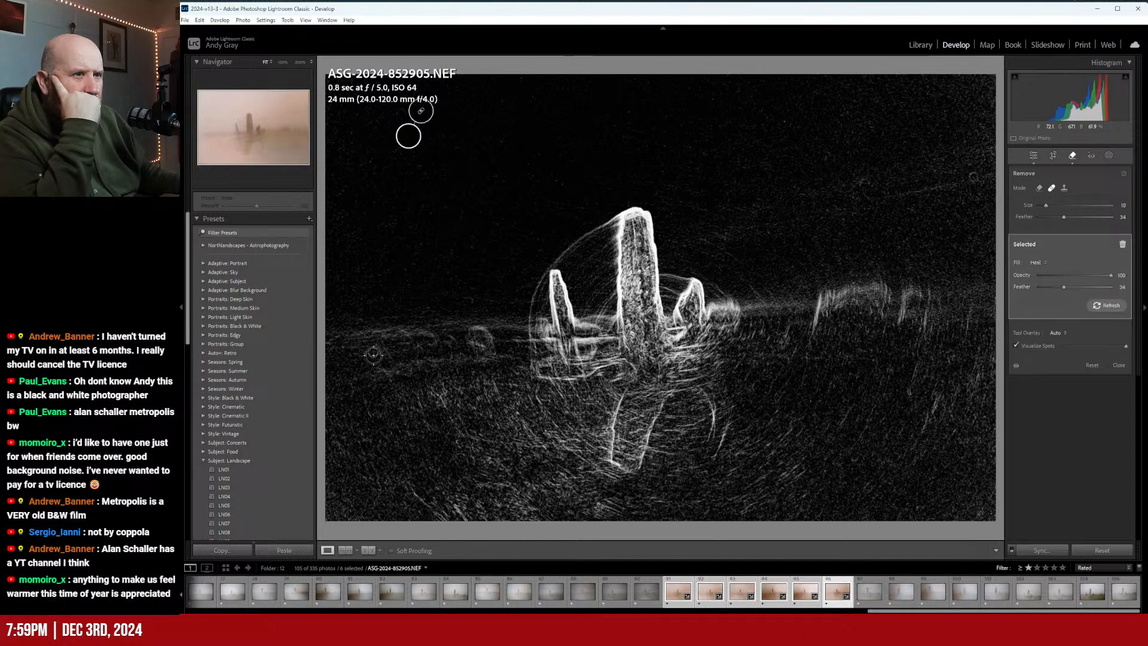
click(371, 352)
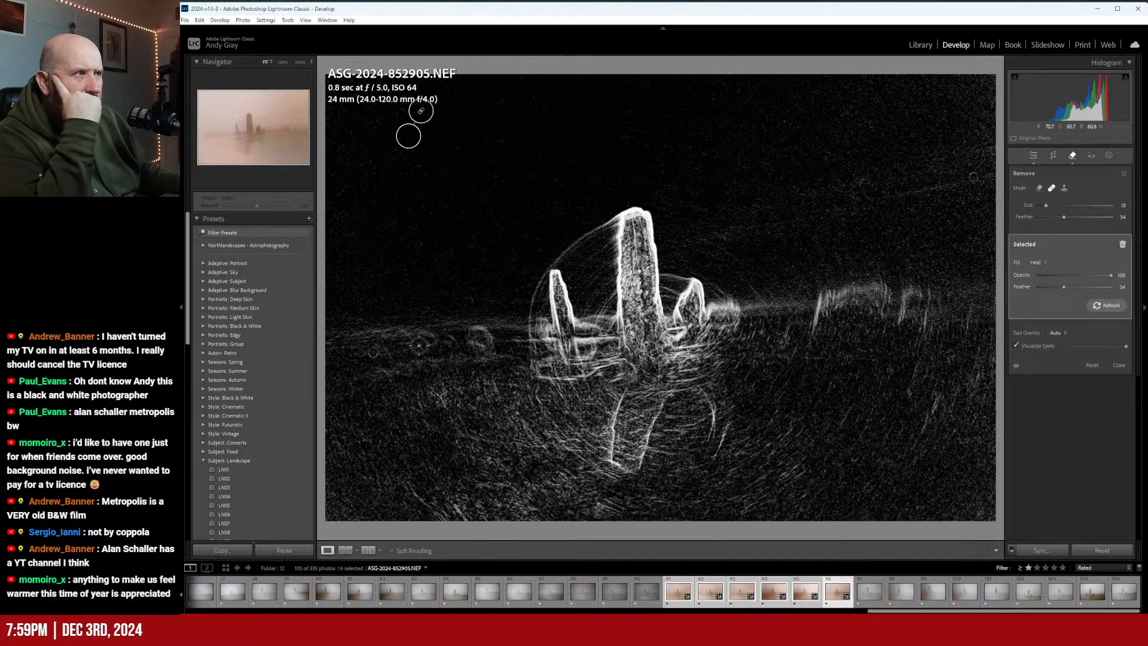
click(864, 182)
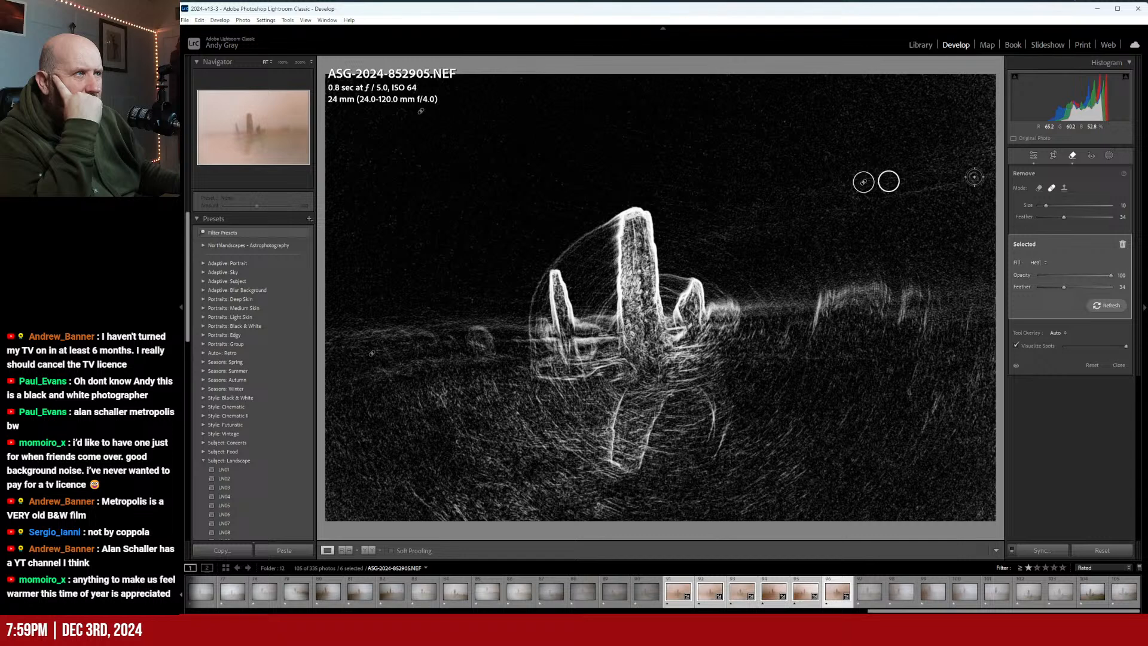
click(989, 153)
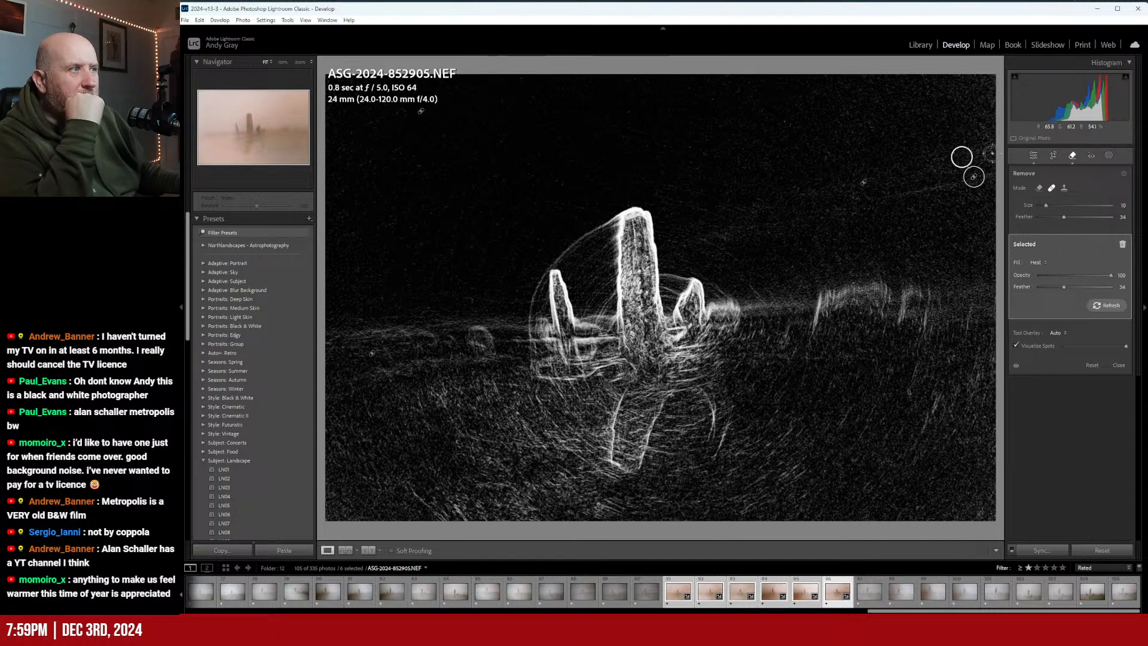
click(826, 157)
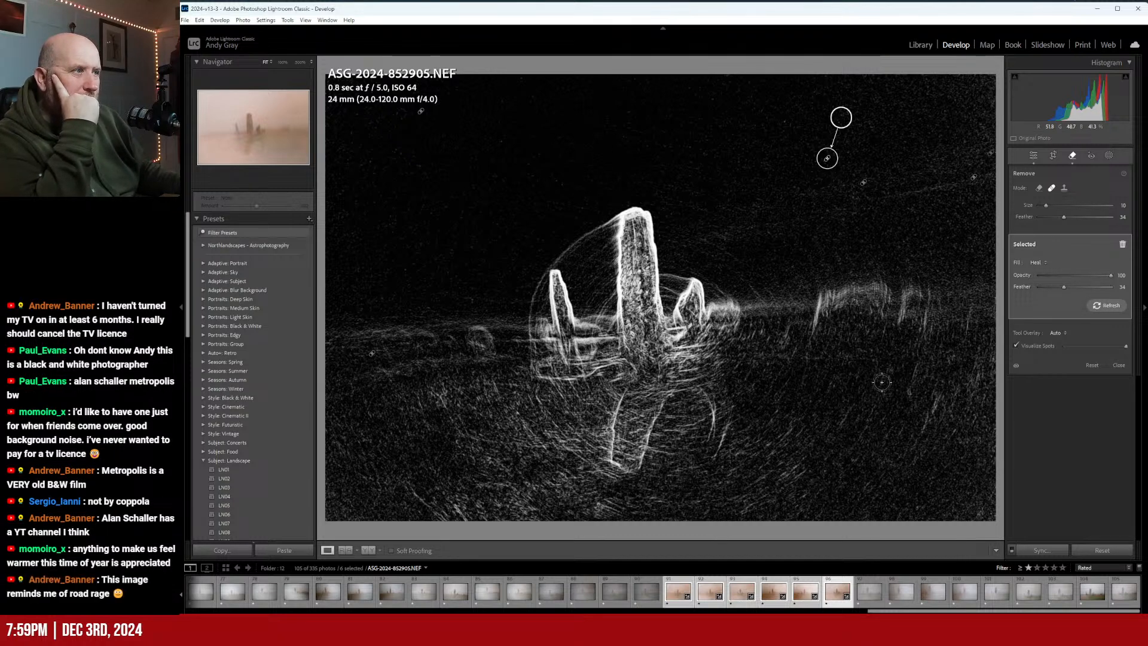
Set the manual luminance noise reduction to 50 on ASG-2024-852905.NEF
click(1038, 153)
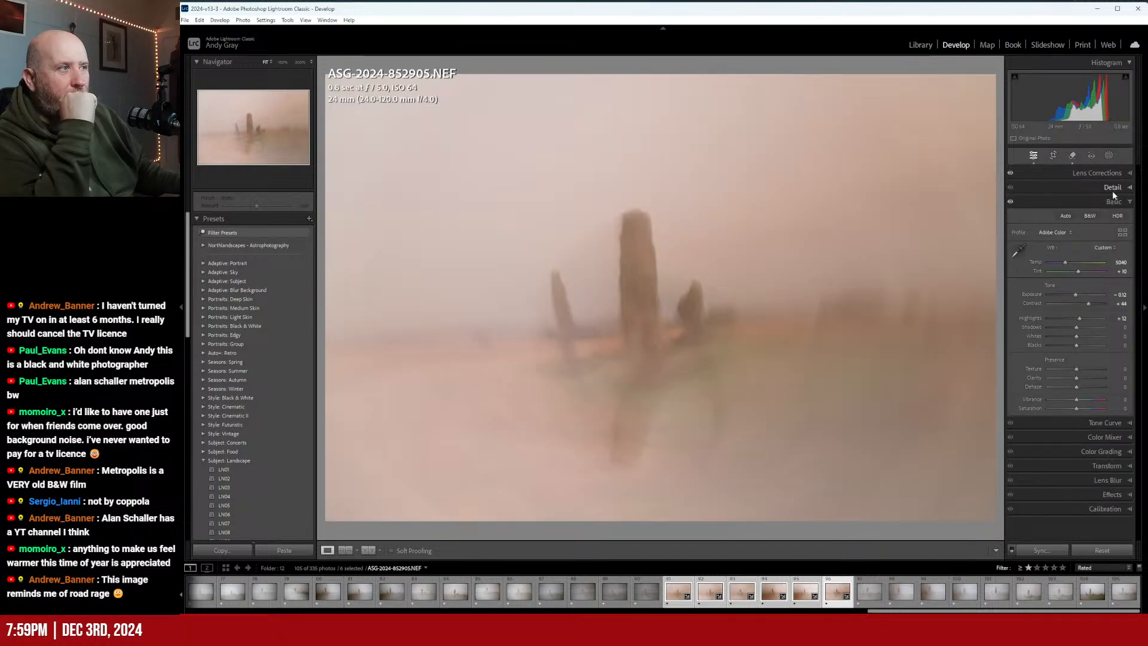
click(1112, 189)
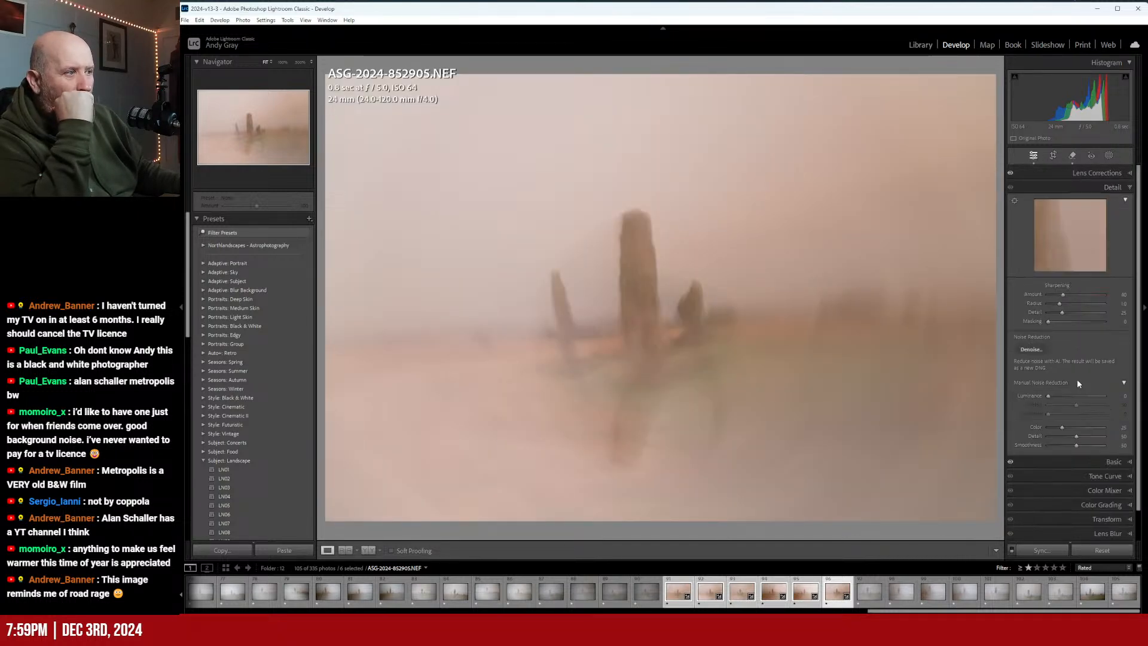
click(1077, 398)
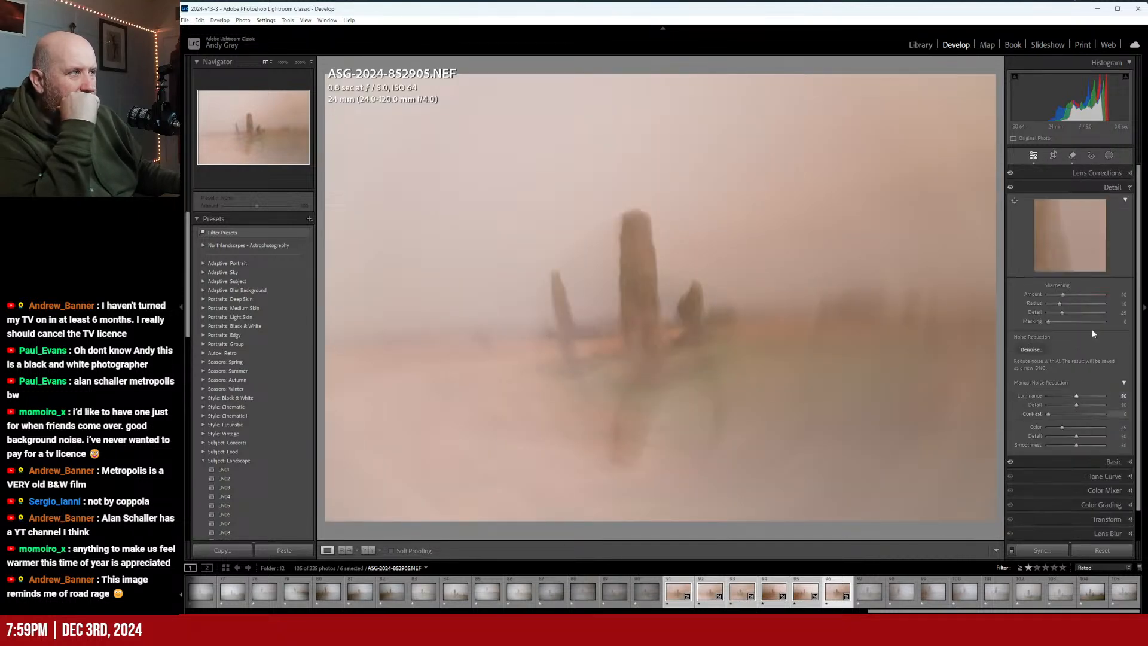
click(1108, 190)
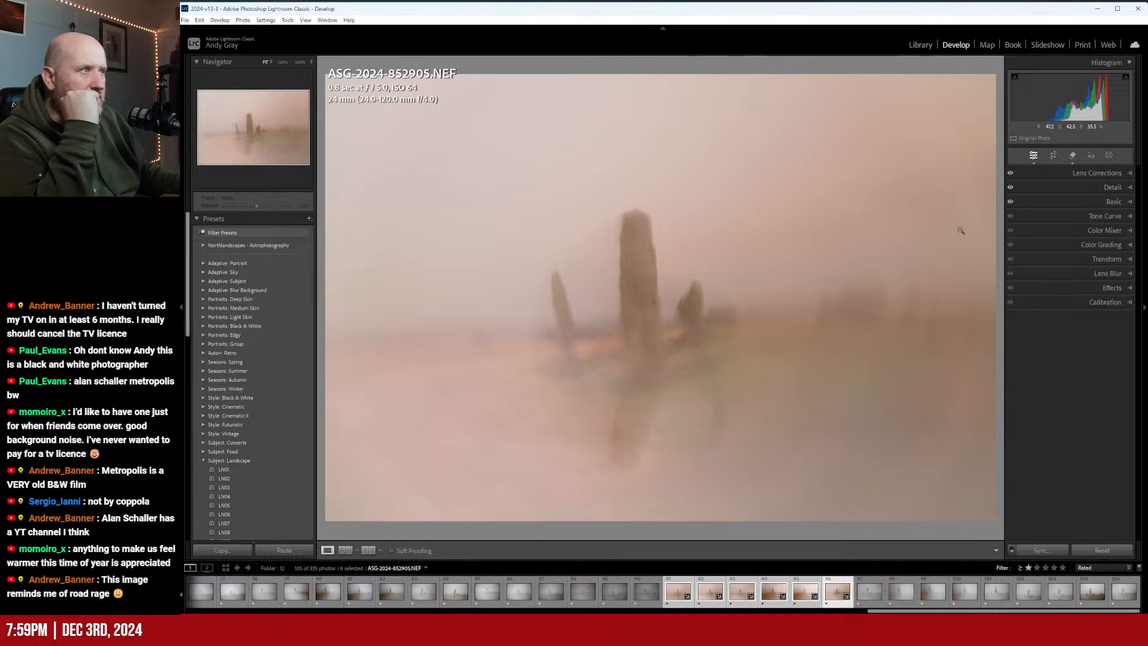
Open the six selected photos as layers in a single Photoshop document
right_click(715, 315)
mouse_move(738, 397)
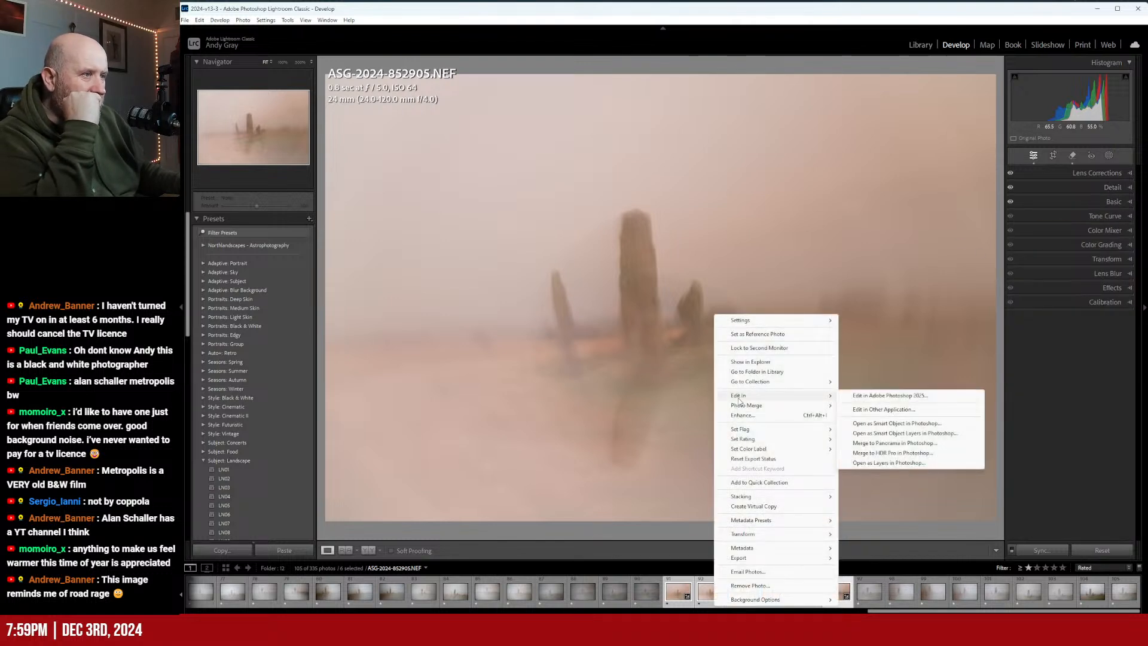
click(890, 463)
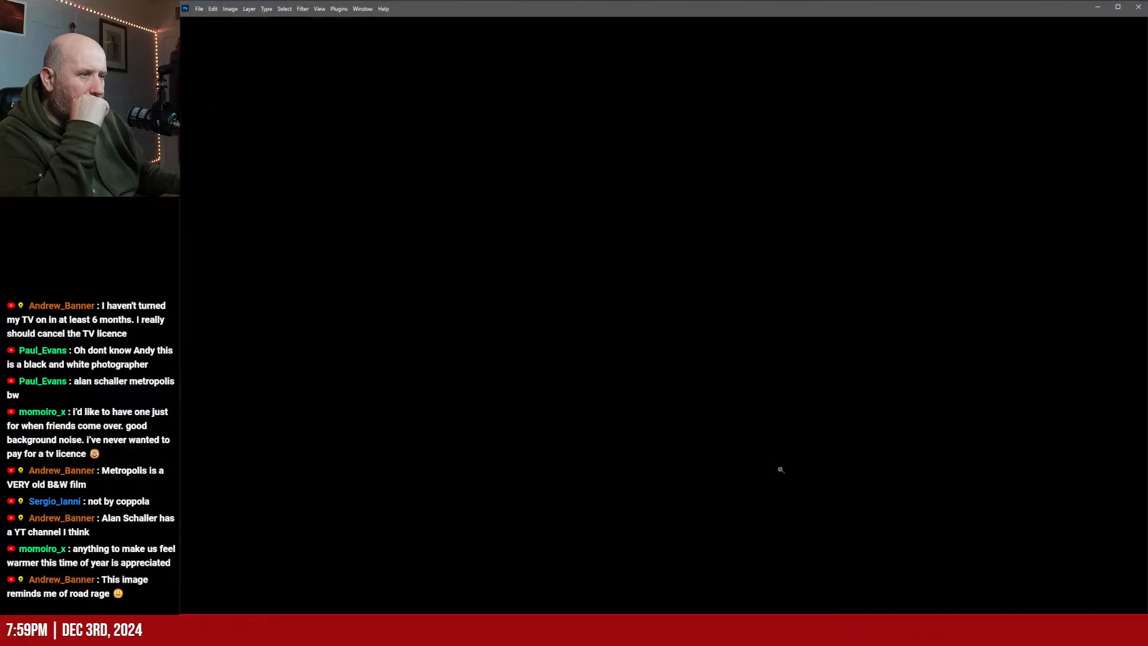
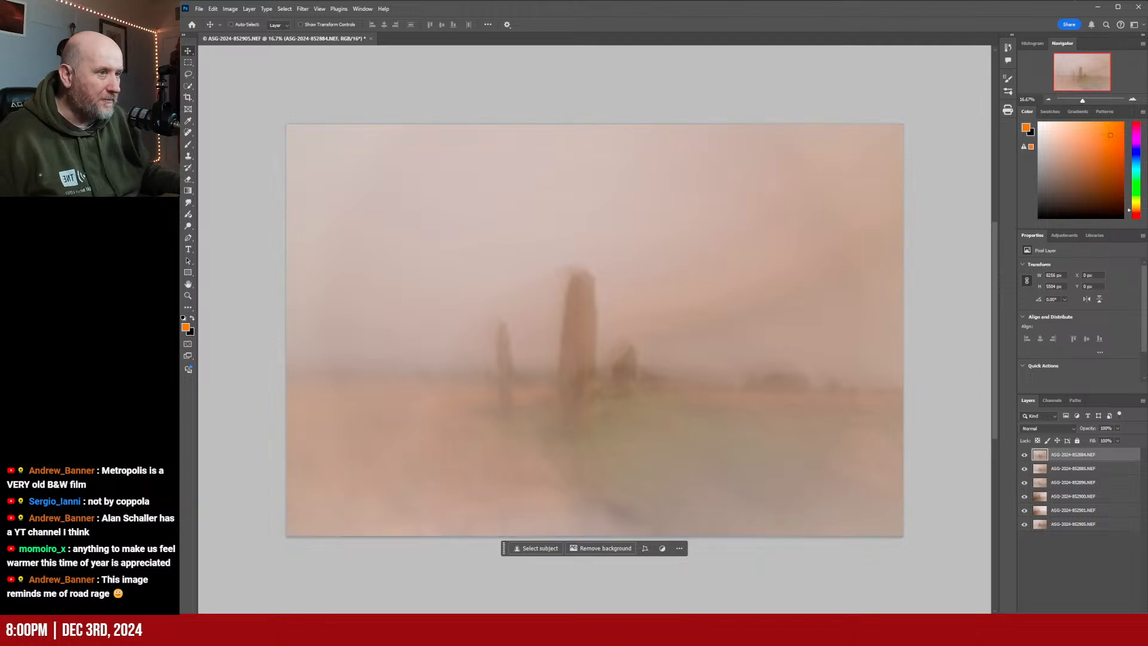
Set the blend mode of all six photo layers to Multiply and clear the layer selection
shift+click(1081, 526)
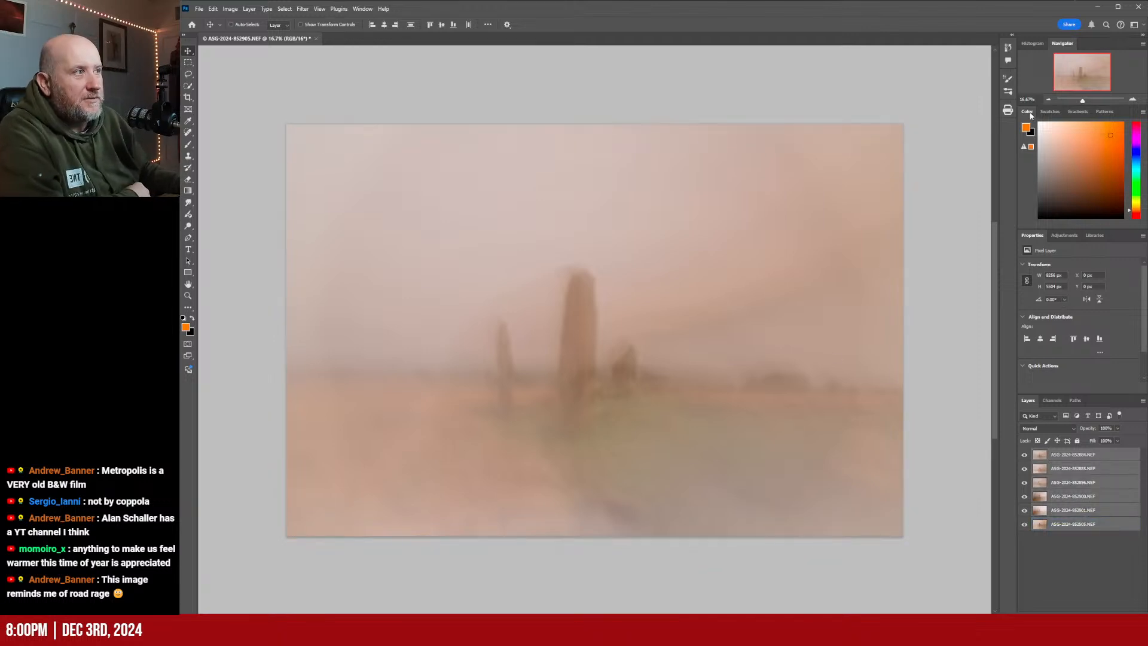
click(1049, 428)
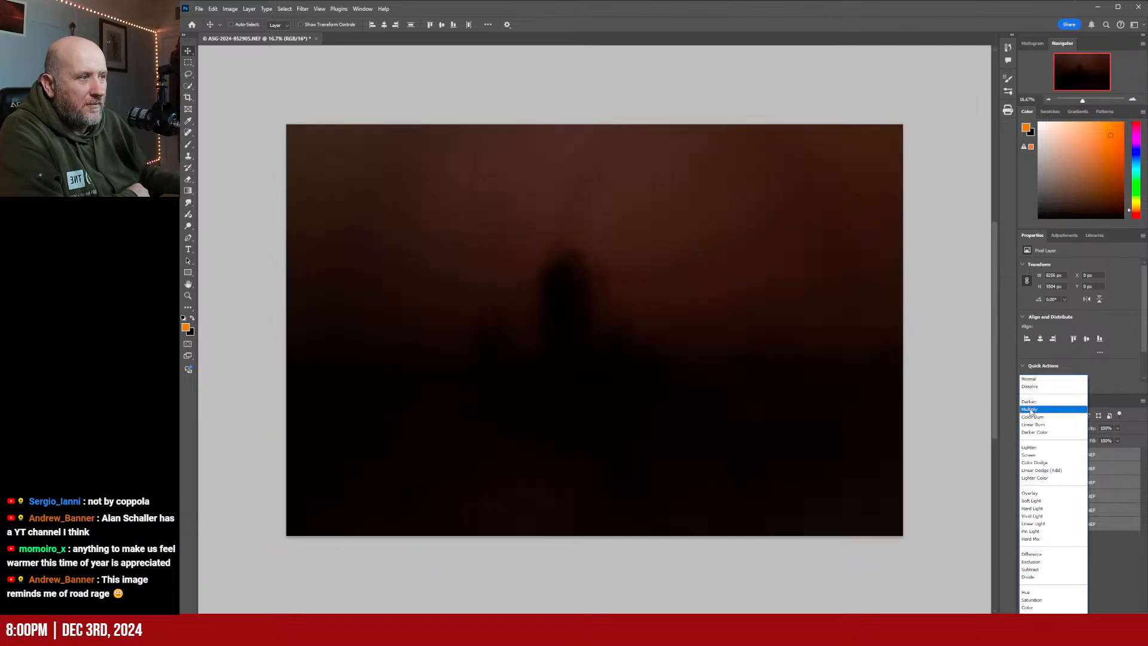
click(1029, 408)
click(1068, 567)
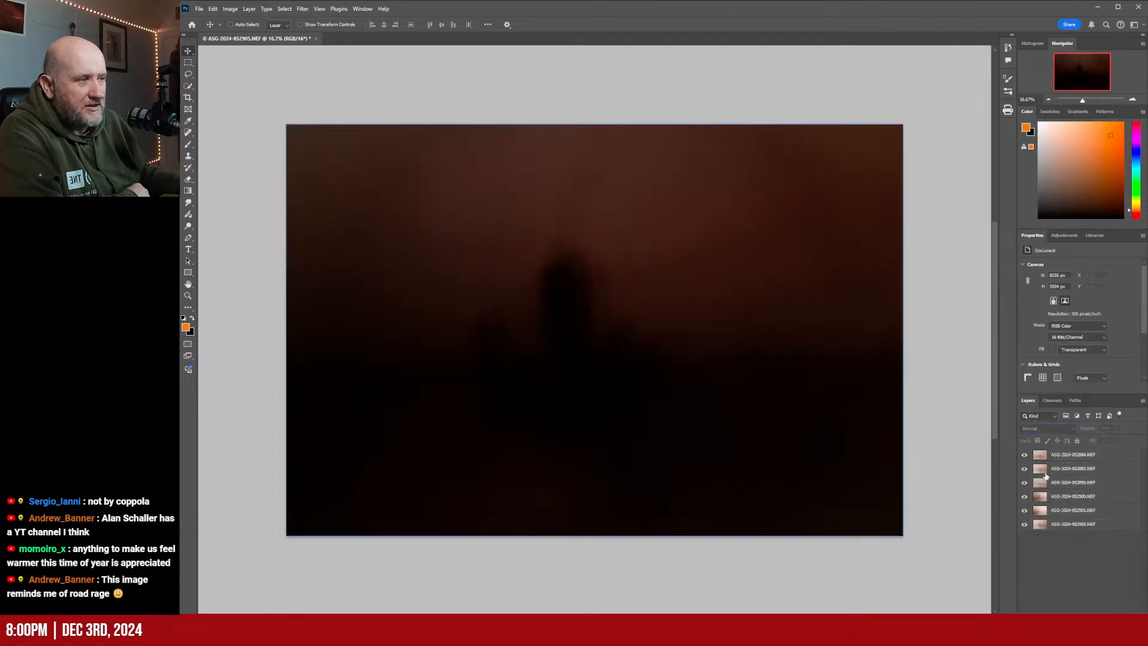
Hide the upper four photo layers so that only the bottom two remain displayed
click(1024, 454)
click(1024, 468)
click(1024, 482)
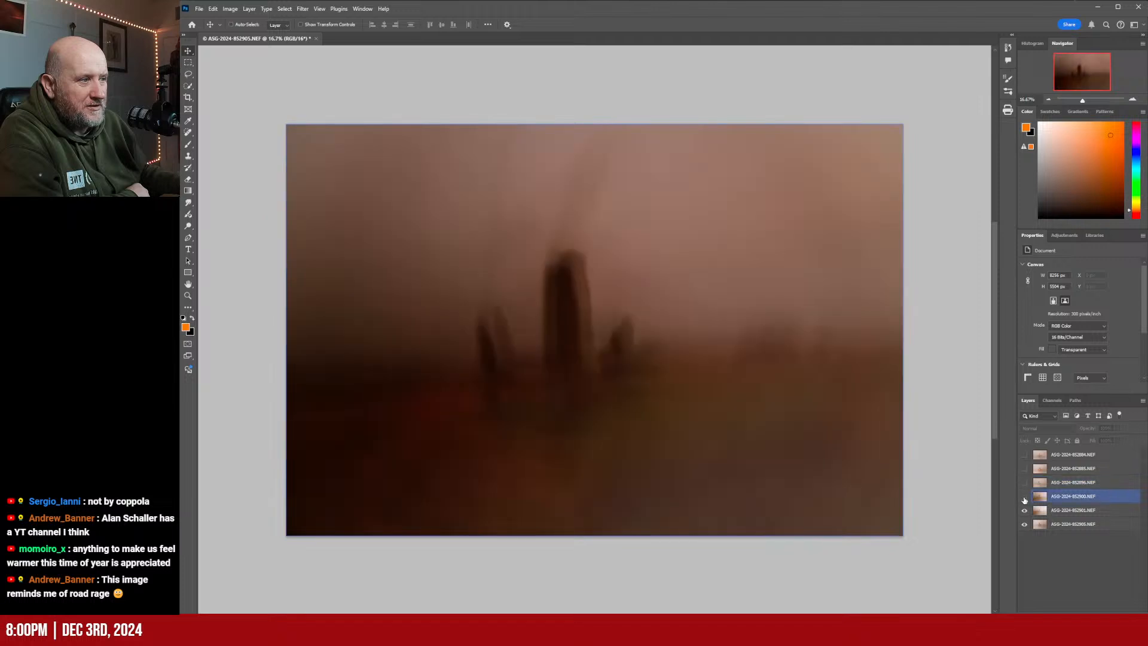
click(1024, 496)
Toggle the visibility of the bottom two layers to compare where the standing stones sit in each
click(1024, 524)
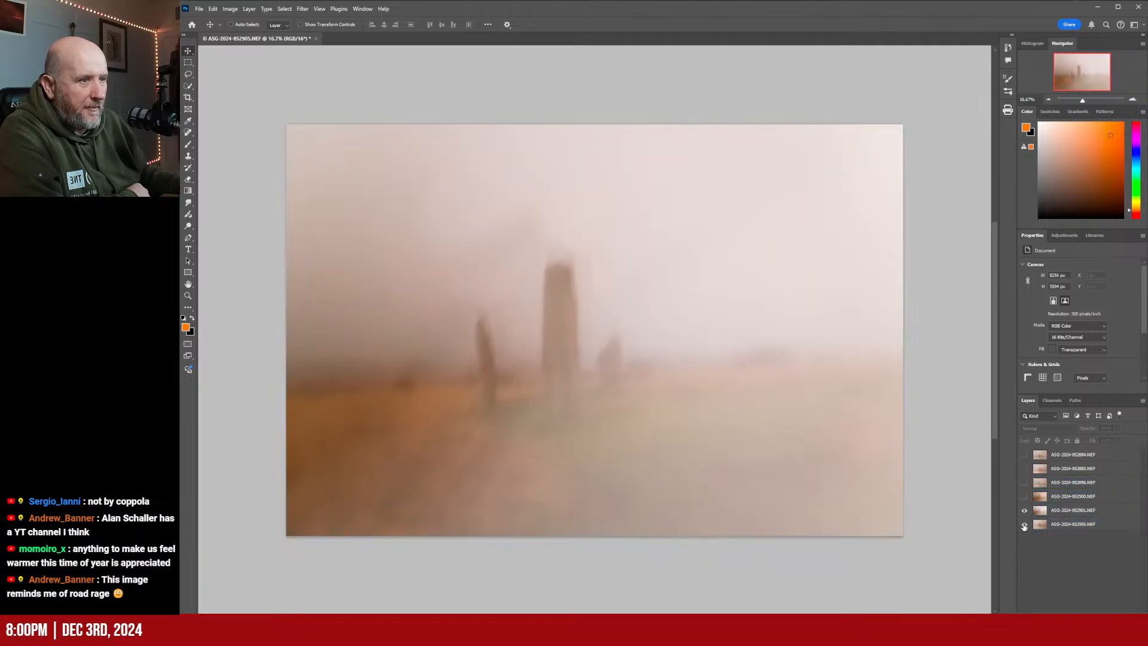
click(1024, 524)
click(1024, 509)
click(1024, 518)
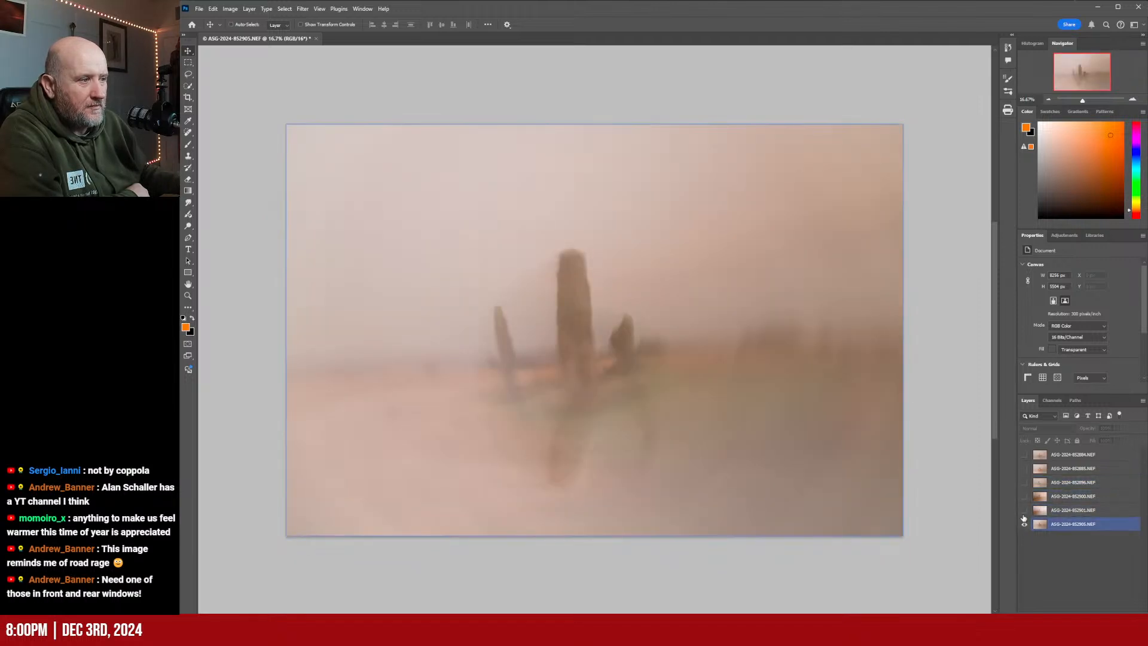
click(1023, 512)
click(1022, 525)
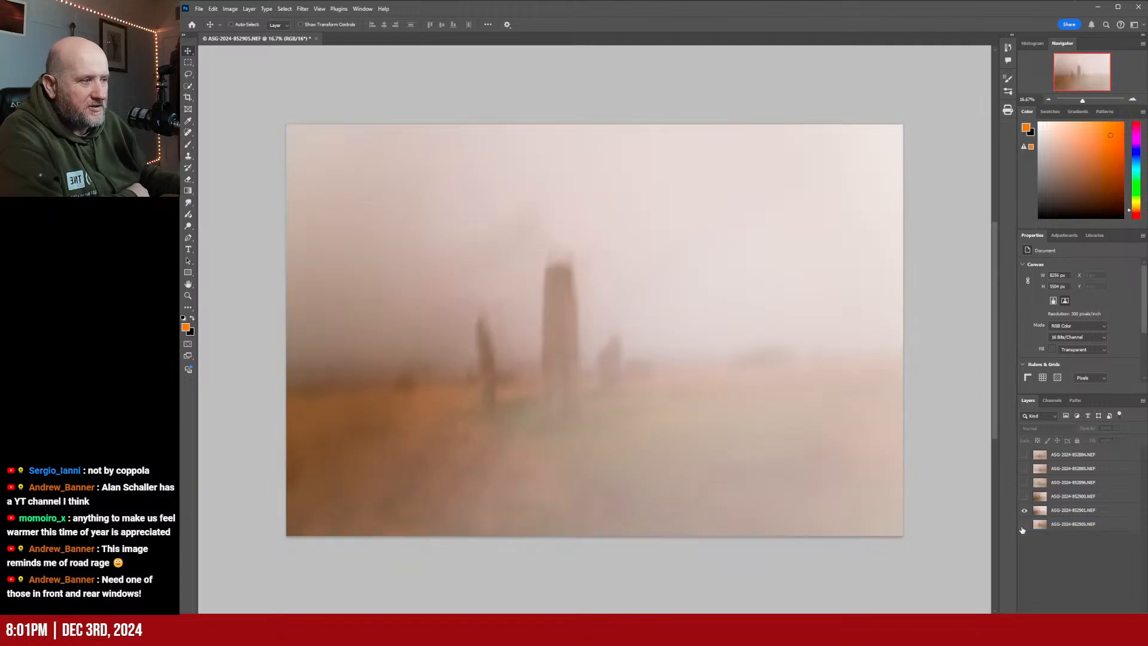
Show the bottom layer and move it about 180 px left and 136 px down to overlap the stones in the layer above
click(1024, 525)
click(1058, 523)
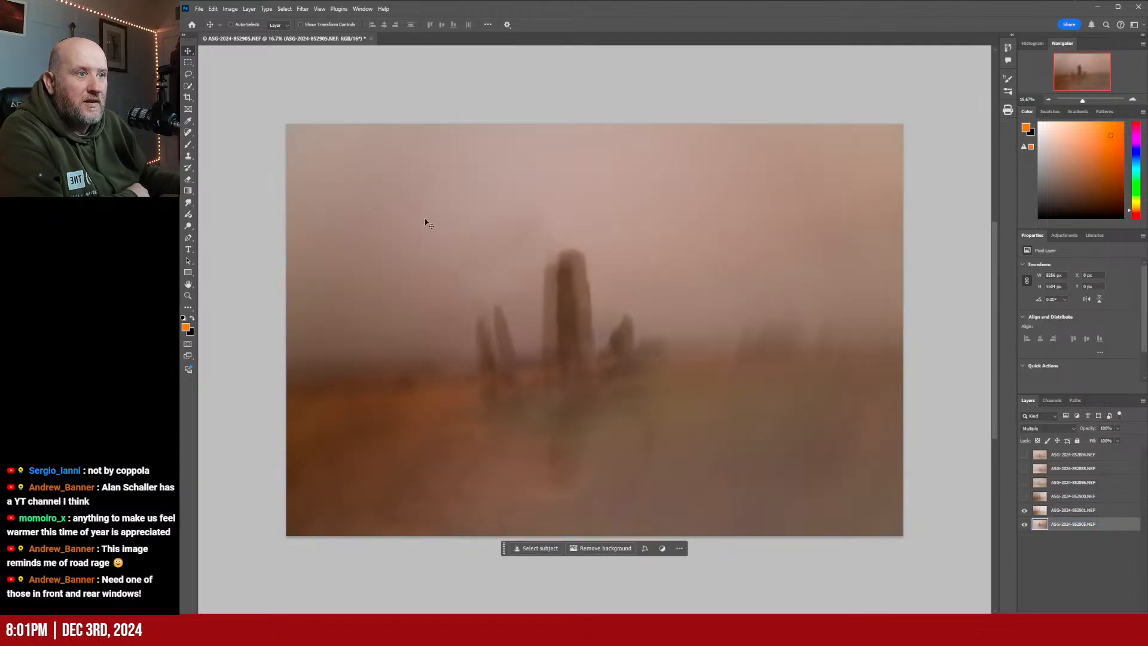
drag(665, 361, 668, 385)
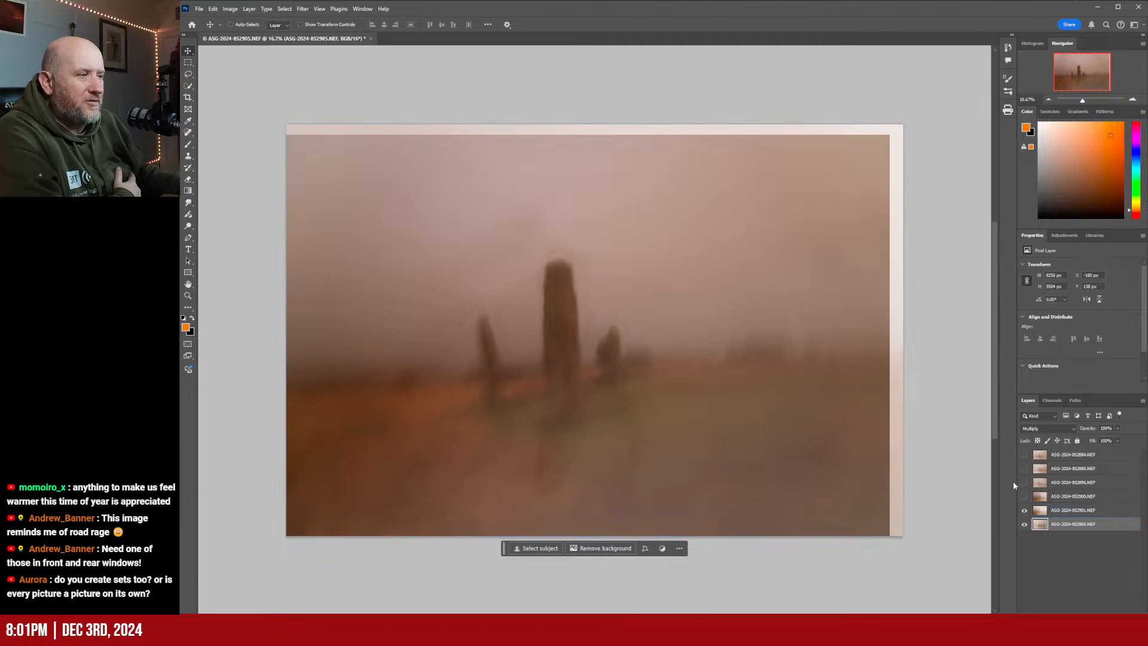
Show the fourth layer from the top and fine-tune its alignment with the central standing stone below
click(1024, 496)
click(1068, 501)
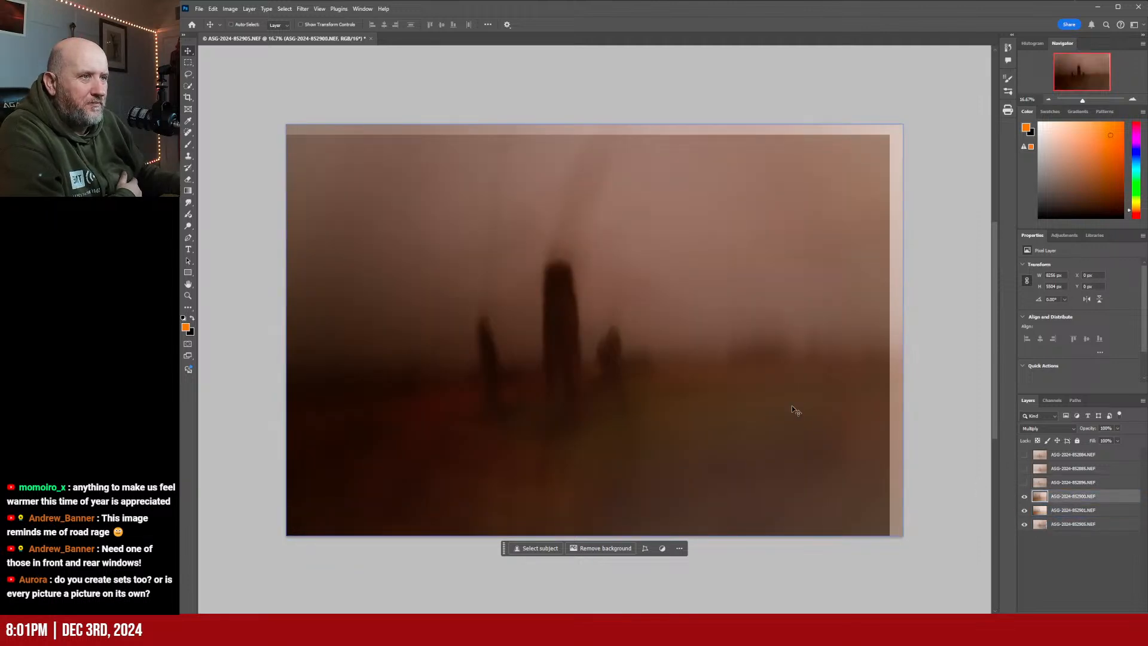
mouse_move(784, 410)
mouse_down()
mouse_move(781, 358)
mouse_move(815, 325)
mouse_move(779, 415)
mouse_move(783, 393)
mouse_move(781, 403)
mouse_up()
Show the third layer from the top and move it about 114 px right to line up its stones
click(1024, 482)
click(1082, 483)
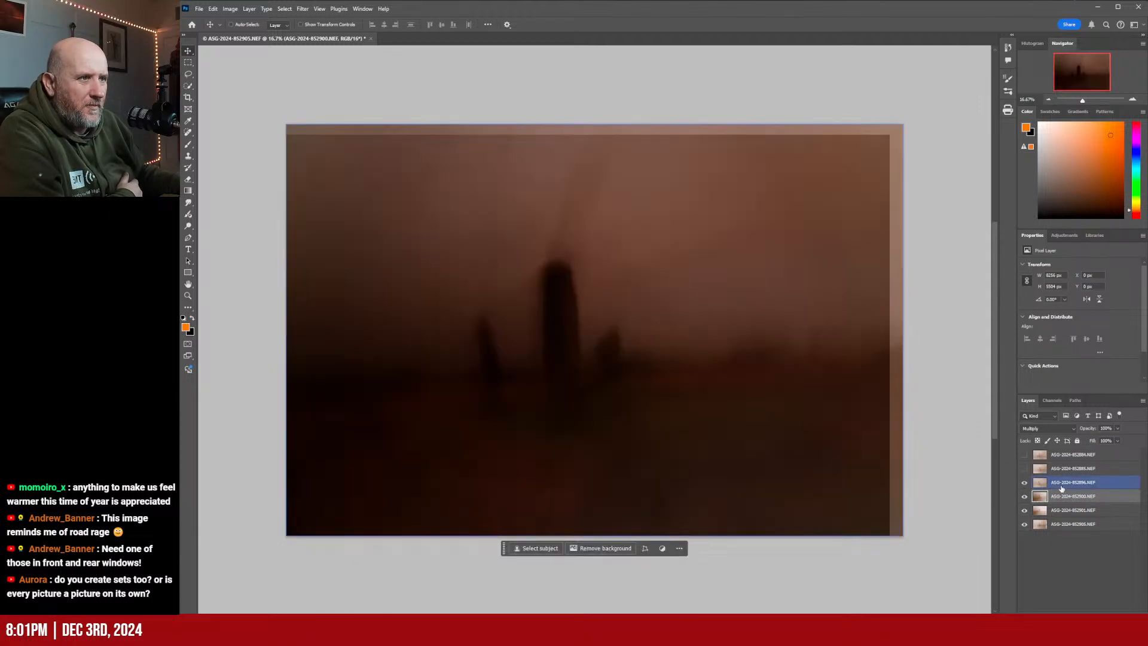
drag(755, 422, 758, 420)
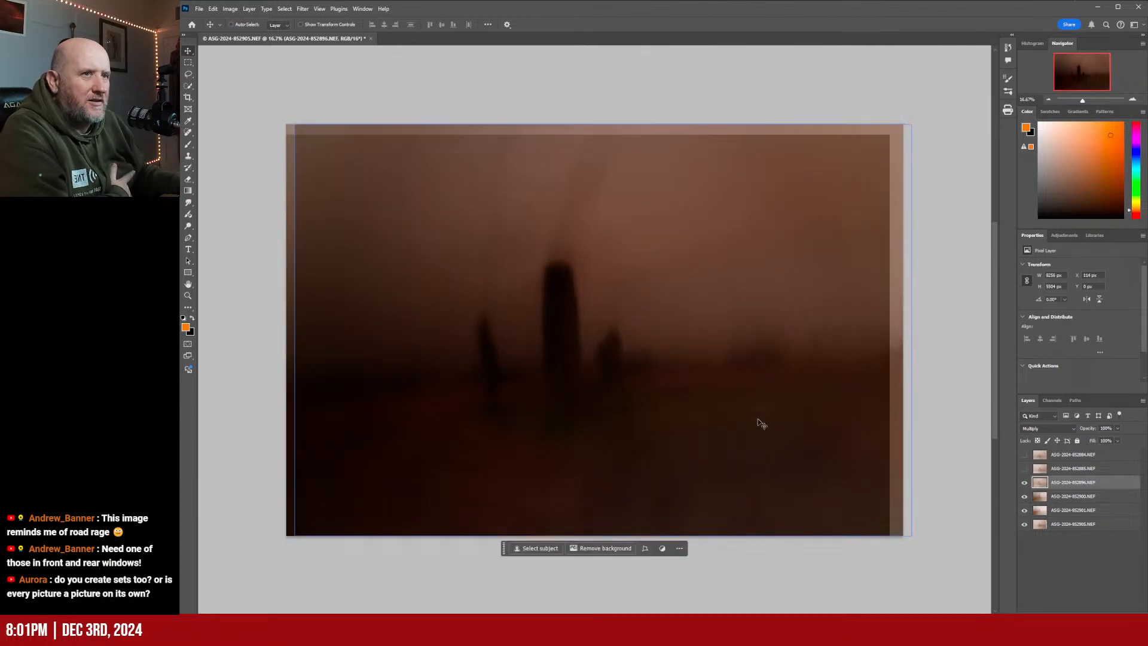
Show the second layer from the top and move it about 468 px left onto the aligned stones
click(1024, 468)
click(1073, 468)
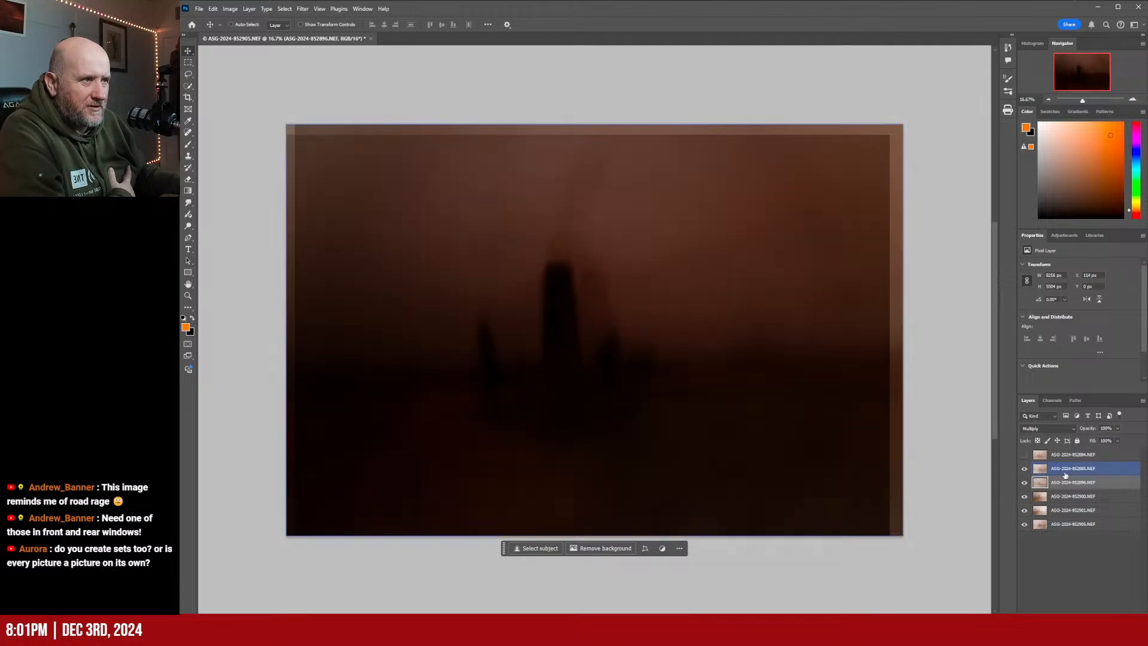
drag(770, 424, 742, 423)
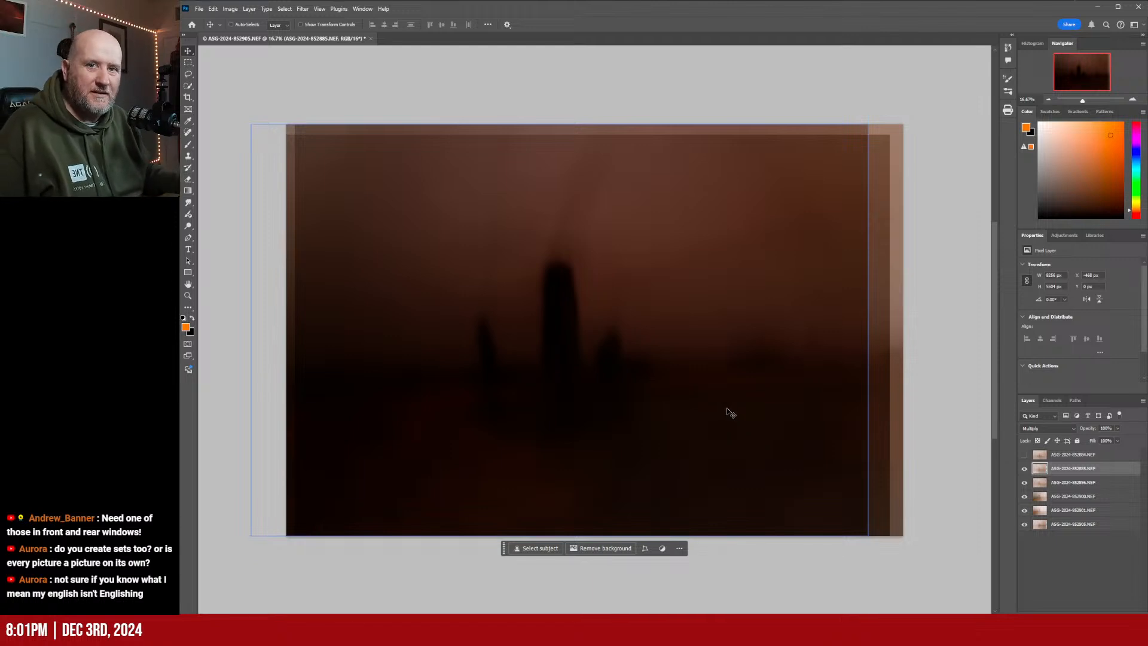
Show the top layer and move it about 258 px left and 96 px up to match the stones
click(1025, 455)
click(1077, 456)
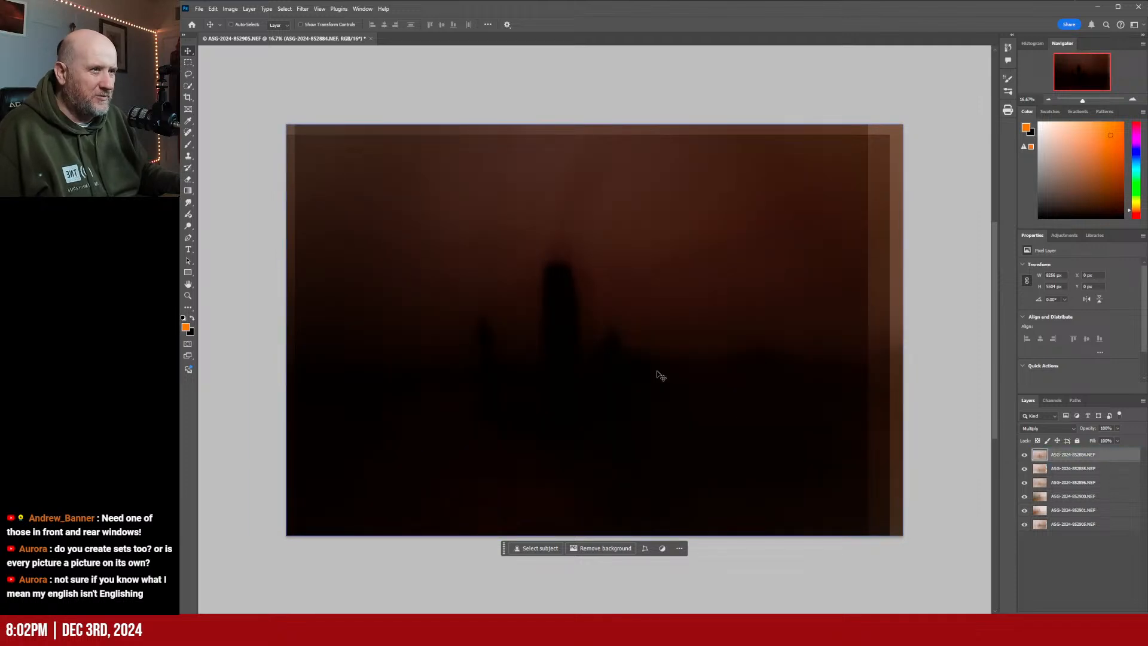
mouse_move(714, 388)
mouse_down()
mouse_move(685, 357)
mouse_move(685, 336)
mouse_move(700, 389)
mouse_up()
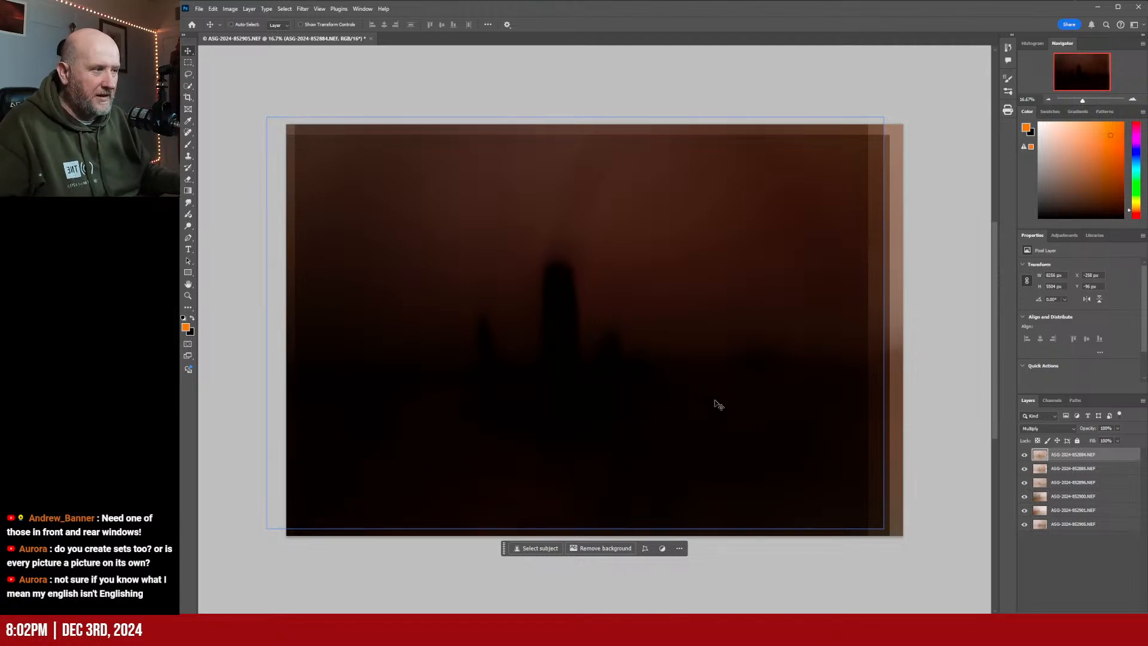
Change the blend mode of all six aligned photo layers to Soft Light
shift+click(1080, 525)
click(1055, 429)
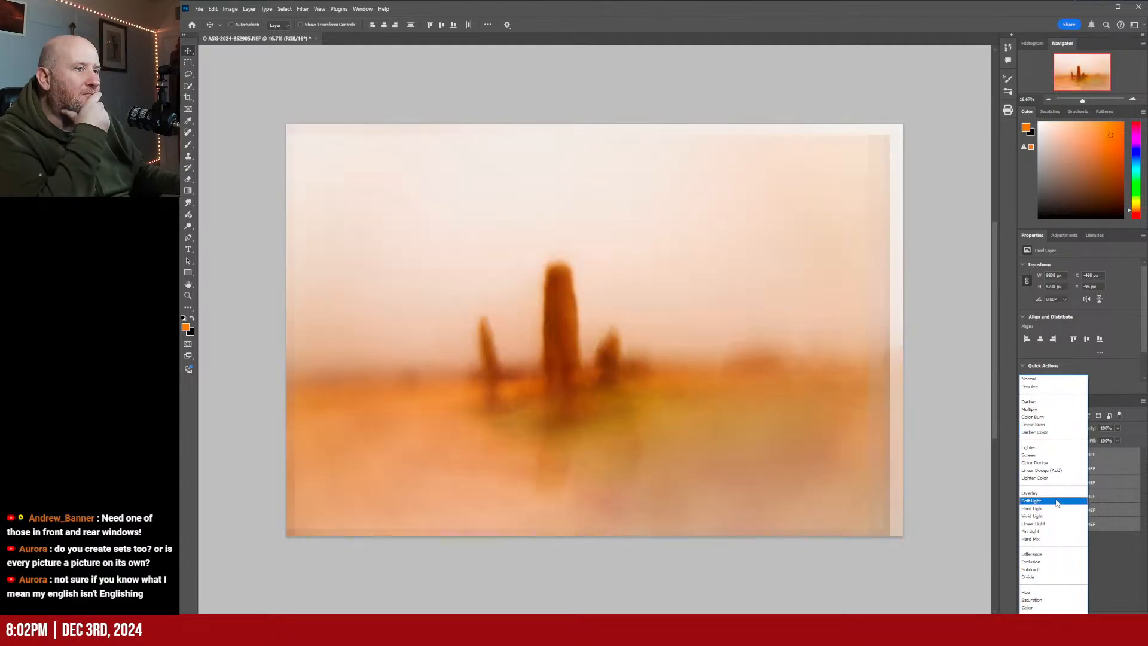
click(1056, 501)
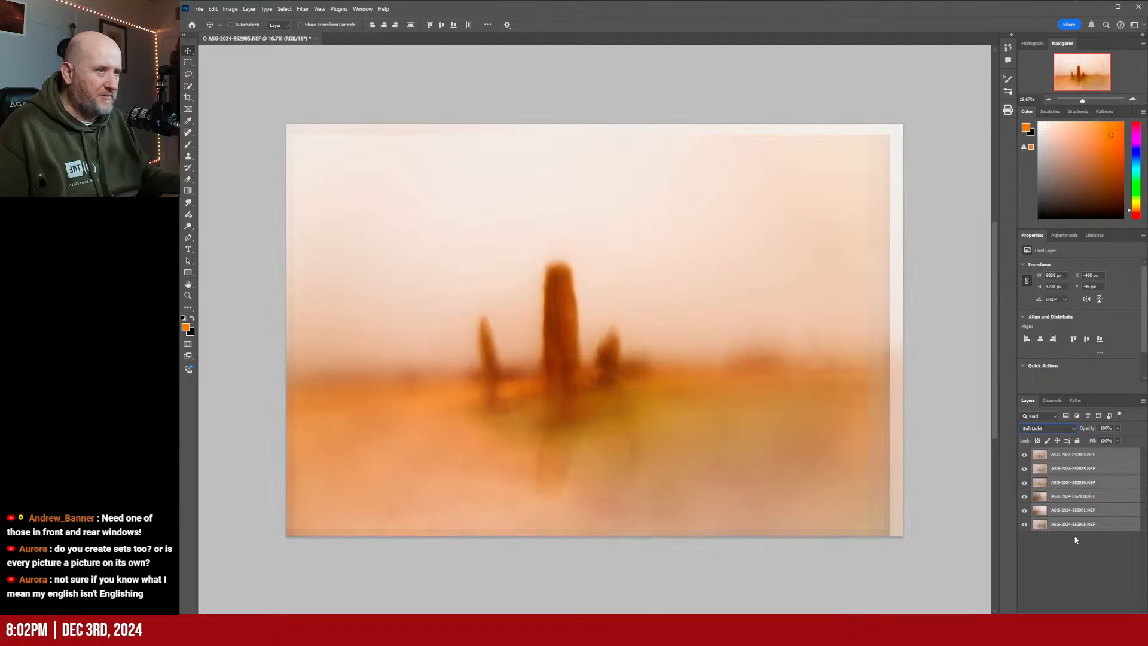
Add a Hue/Saturation adjustment layer above the photos, shift the master hue slightly towards yellow, and target the Yellows range
click(1064, 235)
click(1075, 270)
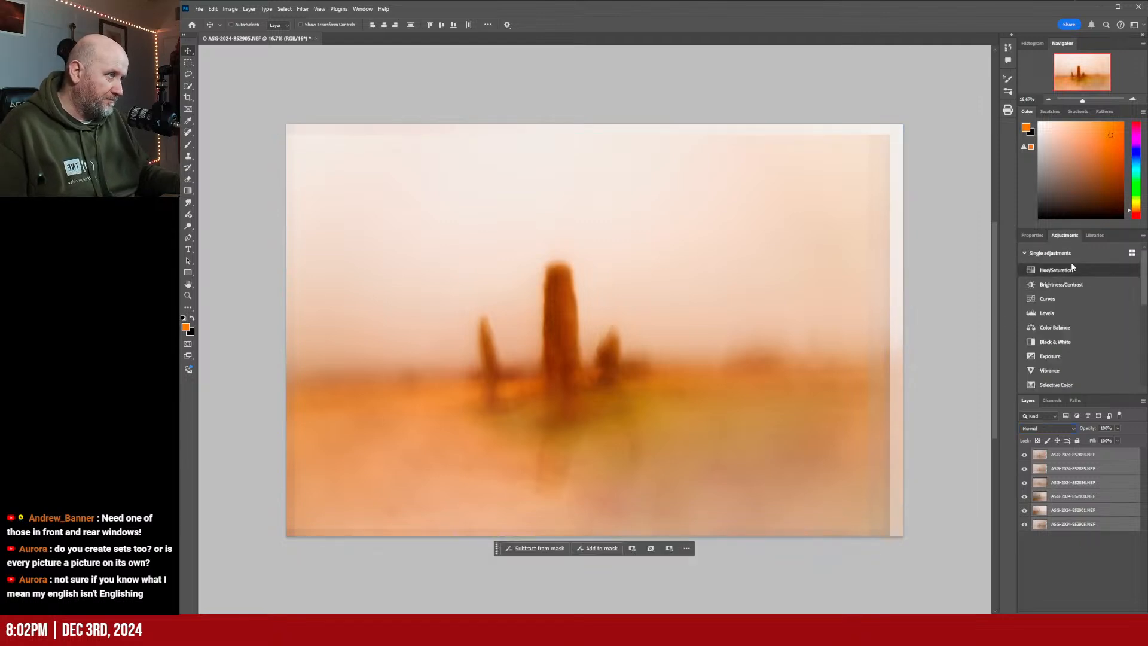
mouse_move(1084, 300)
mouse_down()
mouse_move(1073, 301)
mouse_move(1083, 302)
mouse_up()
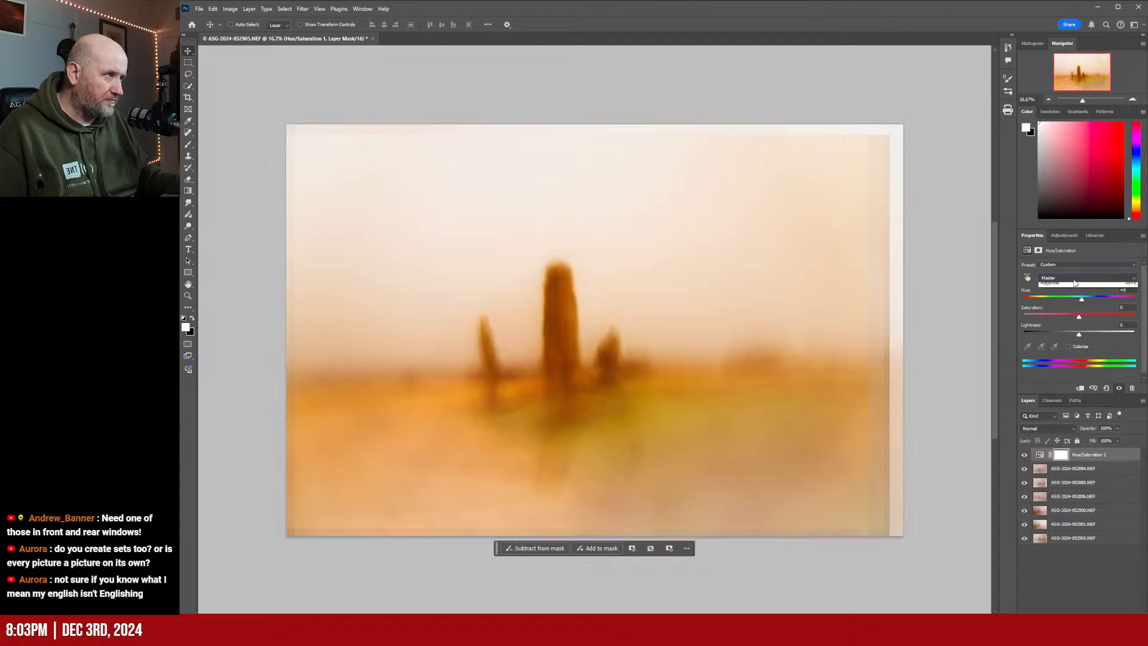
click(1074, 276)
click(1068, 302)
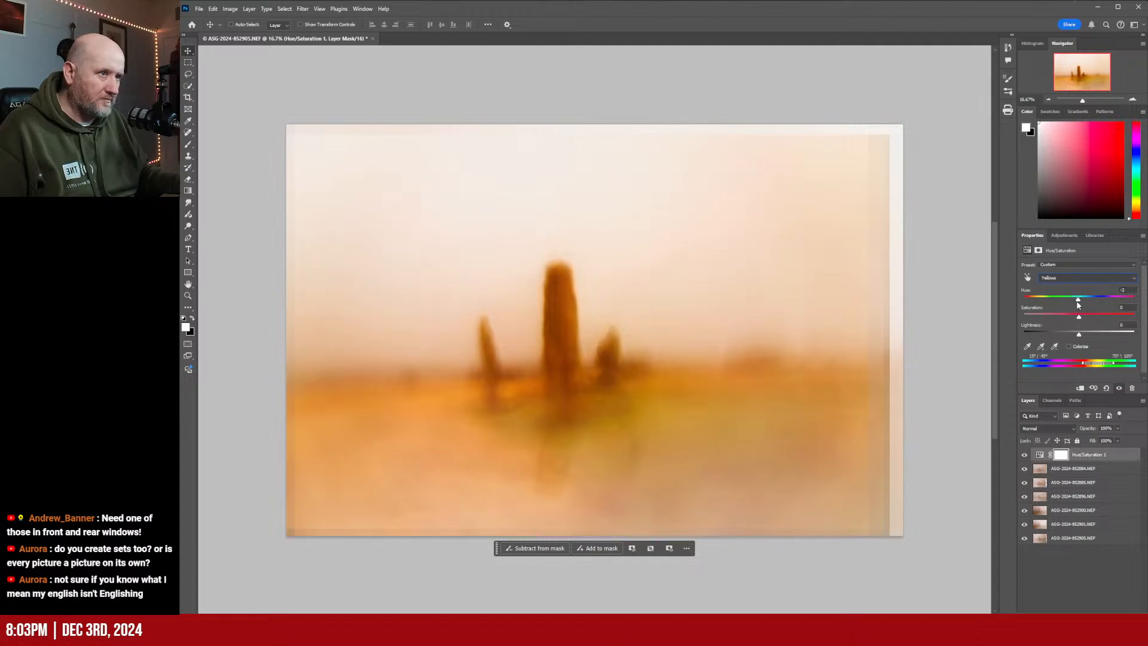
In the Hue/Saturation layer, set the Yellows to hue 0, saturation -46 and lightness +21
drag(1078, 305, 1085, 341)
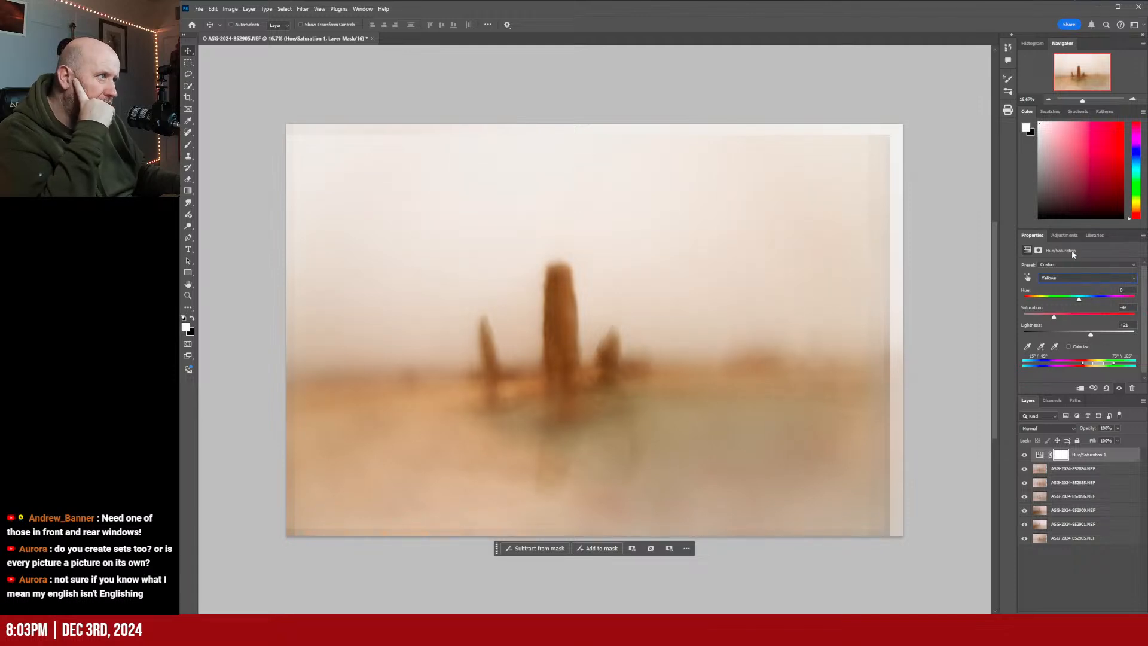
Add a Curves adjustment layer, lower the RGB curve's white point, and pull the lower midtones down slightly
click(1065, 236)
click(1064, 298)
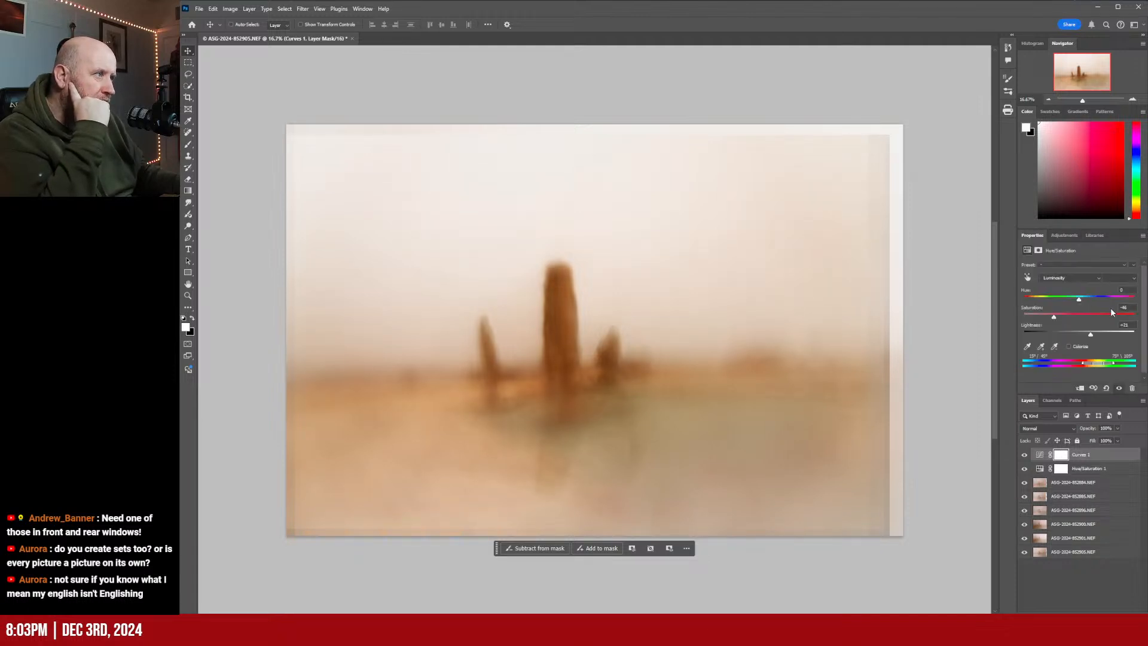
drag(1137, 292, 1143, 312)
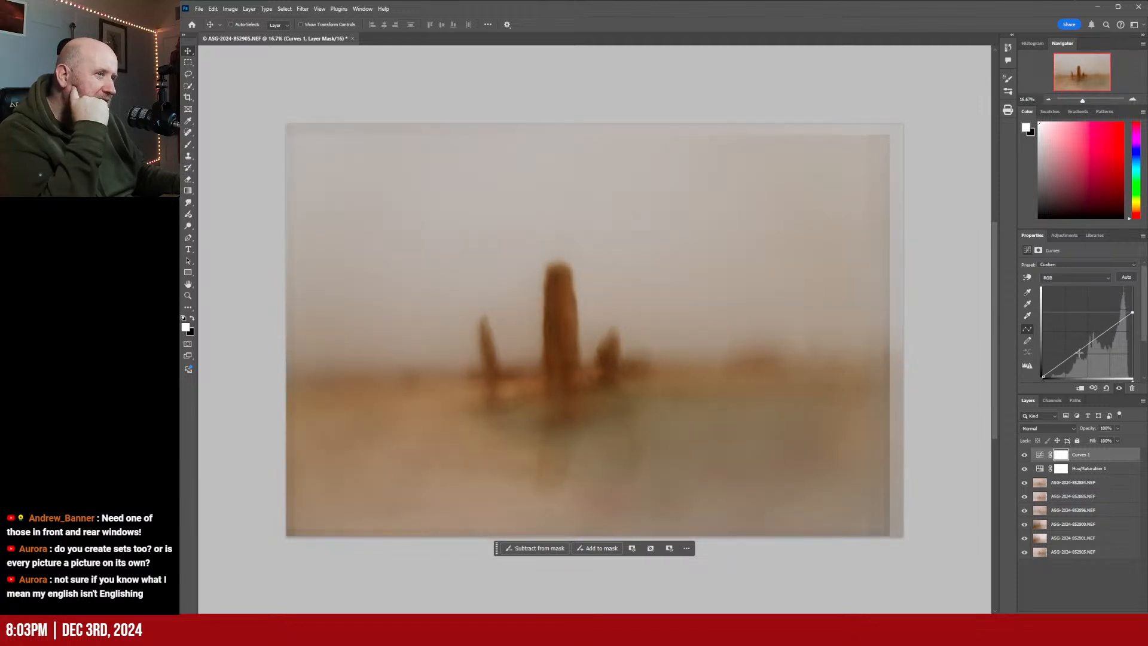
drag(1079, 352, 1135, 304)
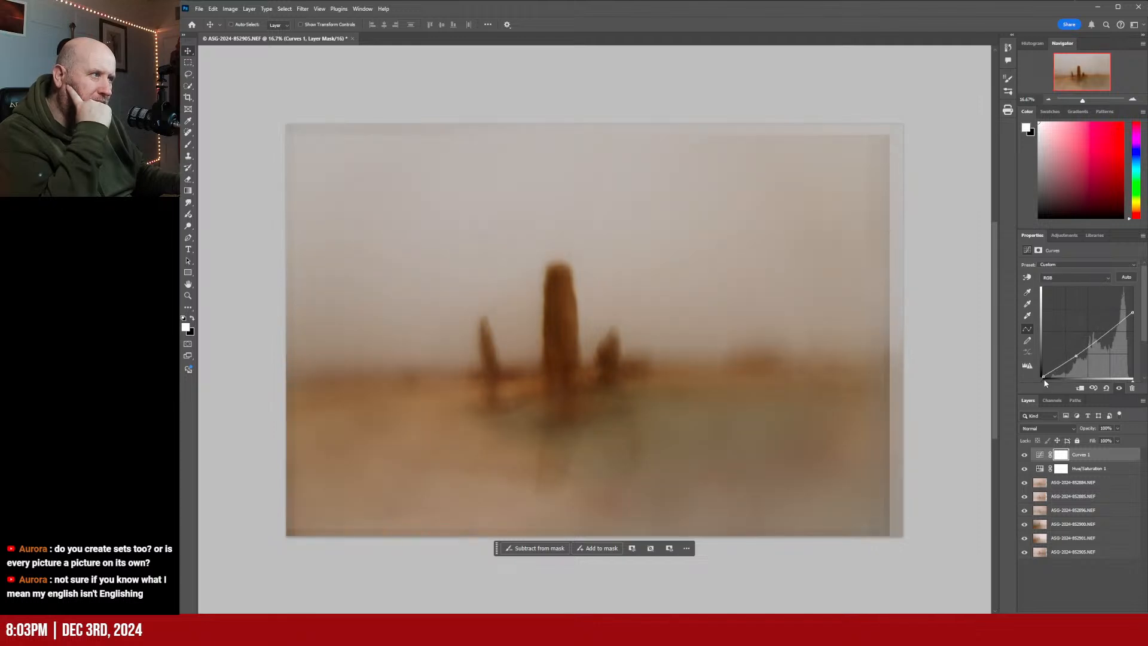
mouse_move(1043, 376)
mouse_down()
mouse_move(1055, 373)
mouse_move(1034, 364)
mouse_move(1030, 383)
mouse_up()
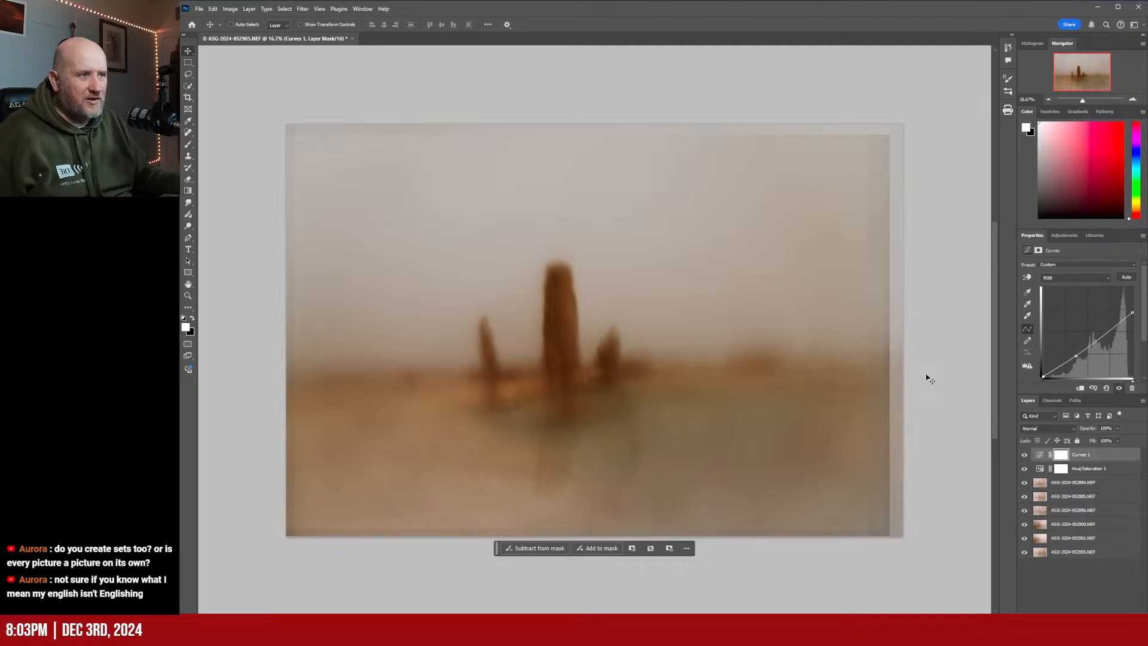
click(704, 220)
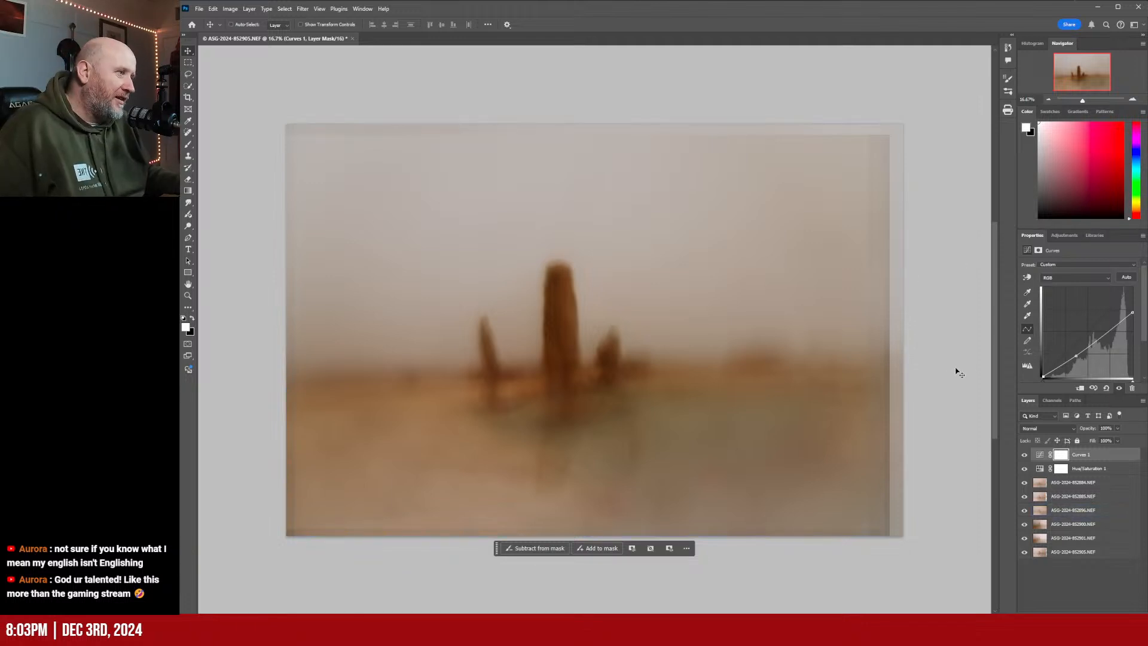
Compare the image with and without the Curves adjustment, leaving the layer visible
click(1024, 455)
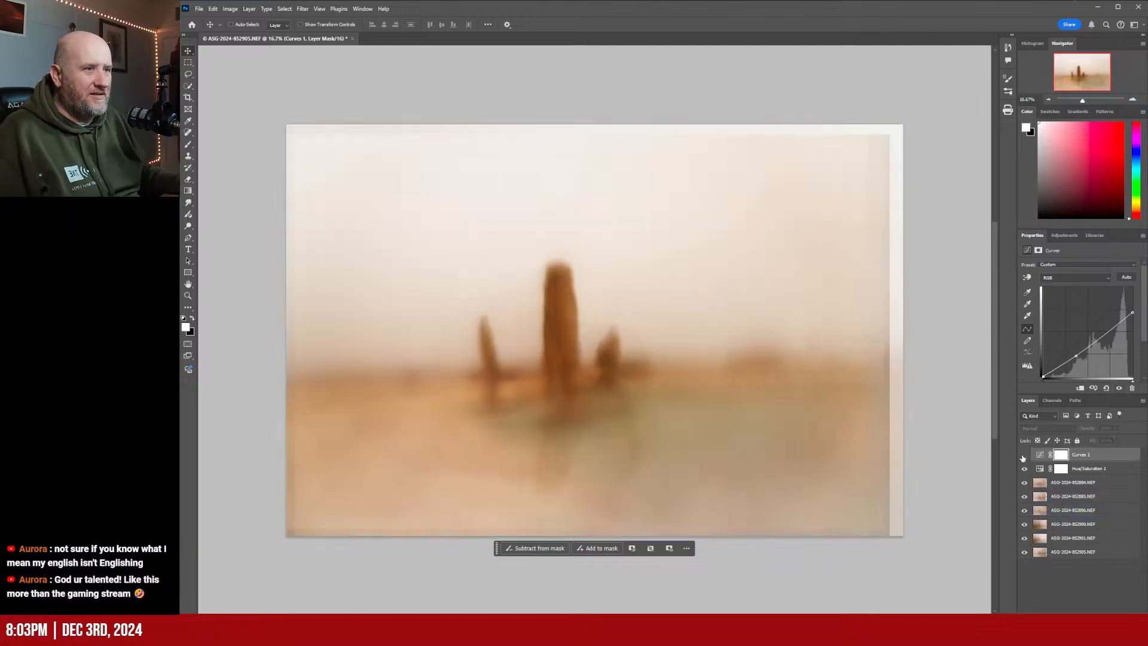
click(1024, 455)
click(1023, 455)
click(1024, 455)
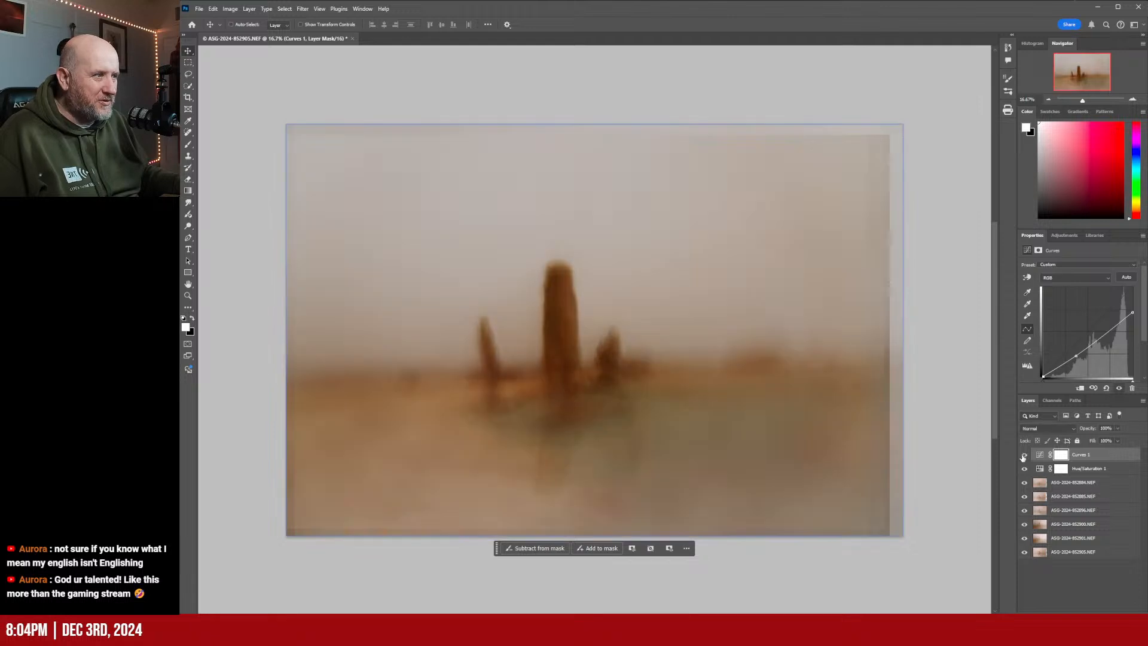
click(1023, 455)
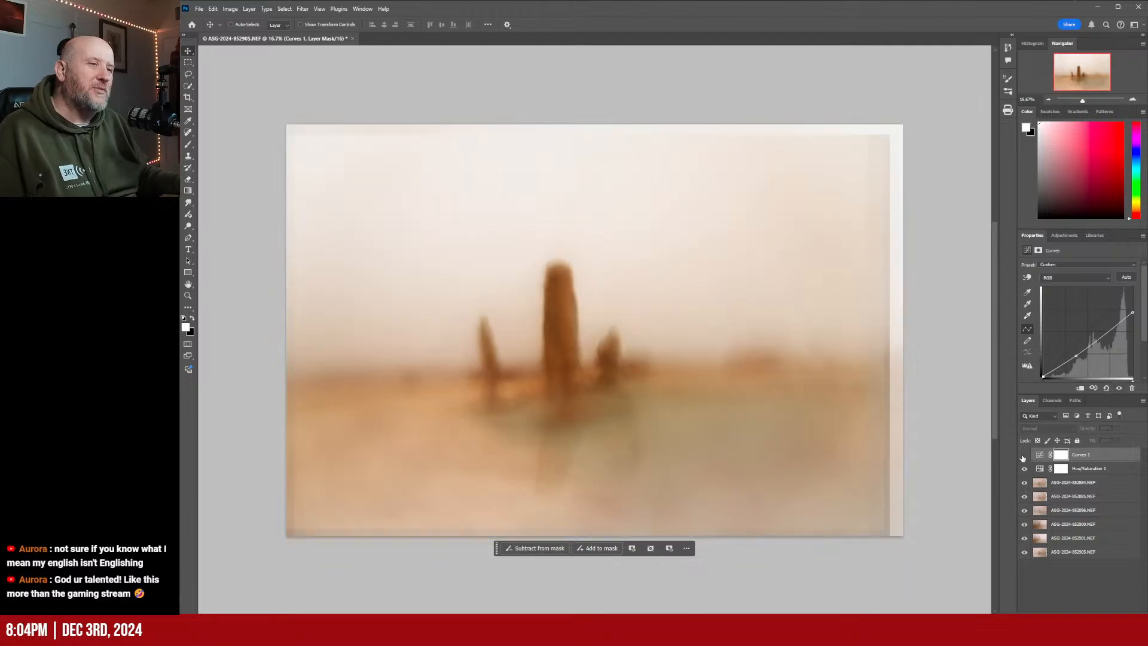
click(1023, 455)
click(1023, 455)
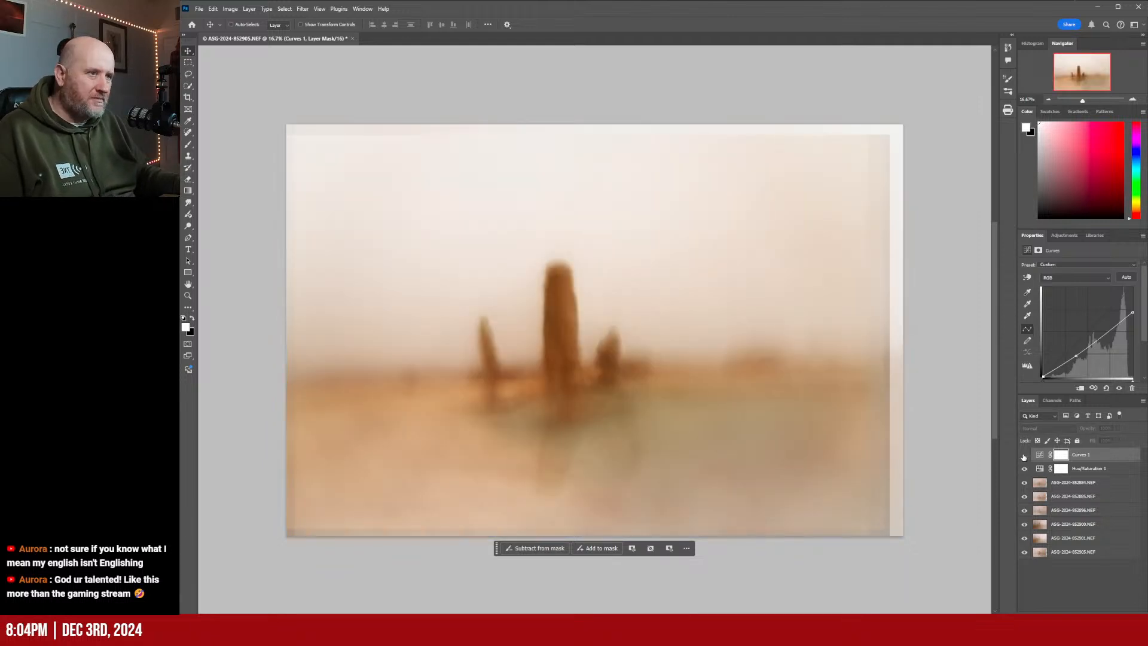
click(1024, 455)
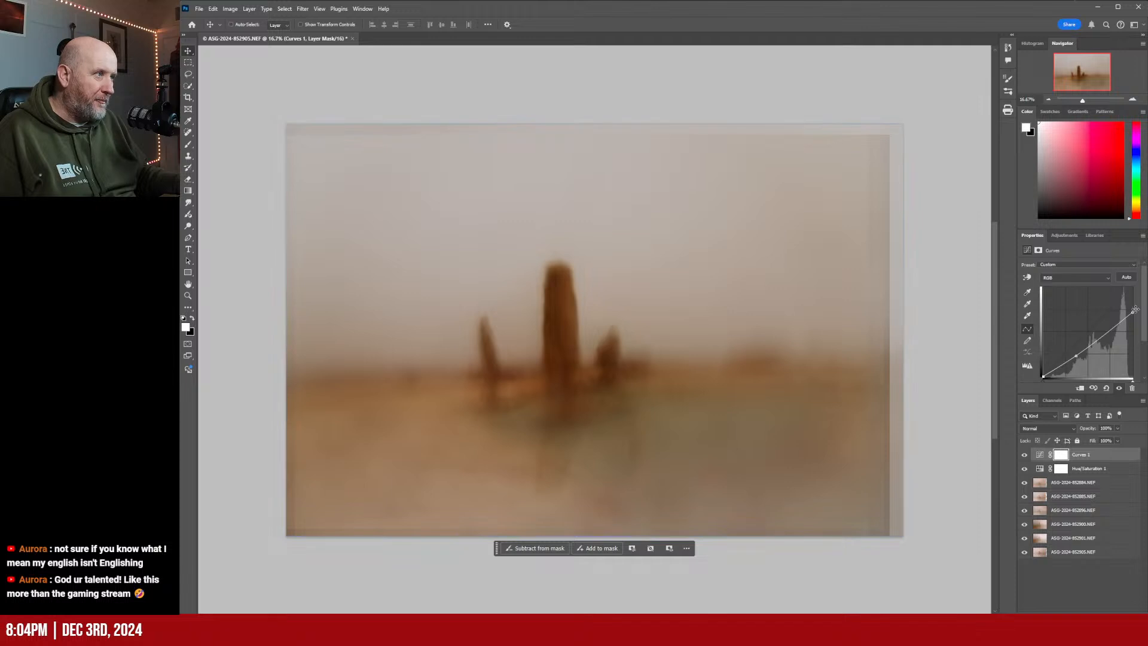
Reduce the Curves layer's opacity to 84% and deselect the layer
click(1119, 429)
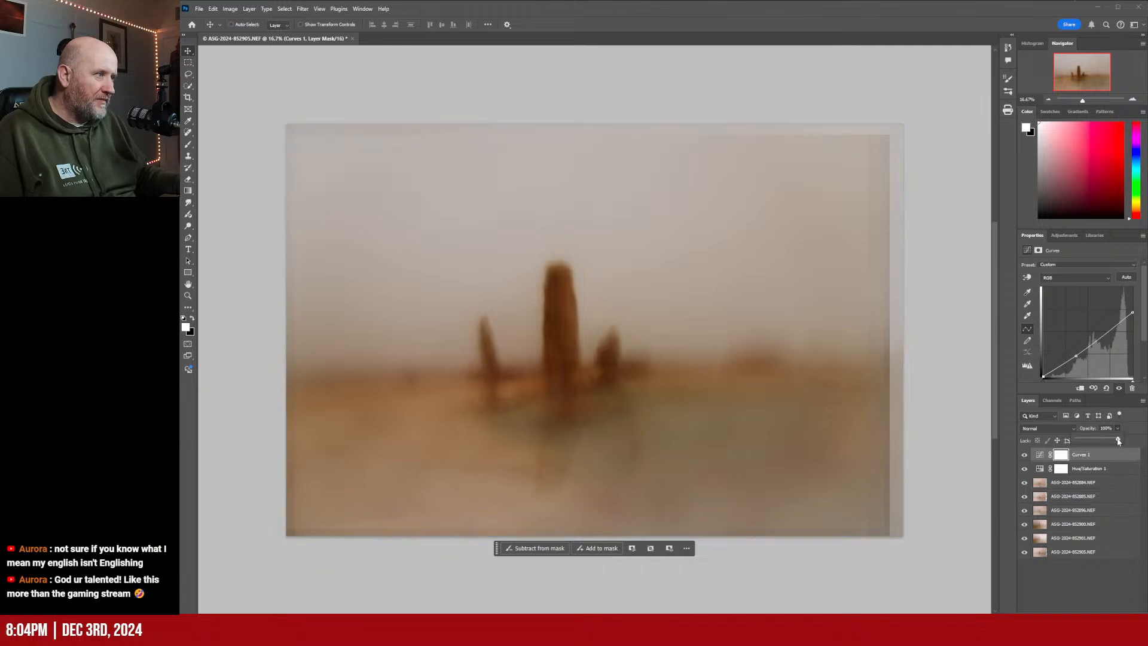
drag(1120, 440, 1112, 441)
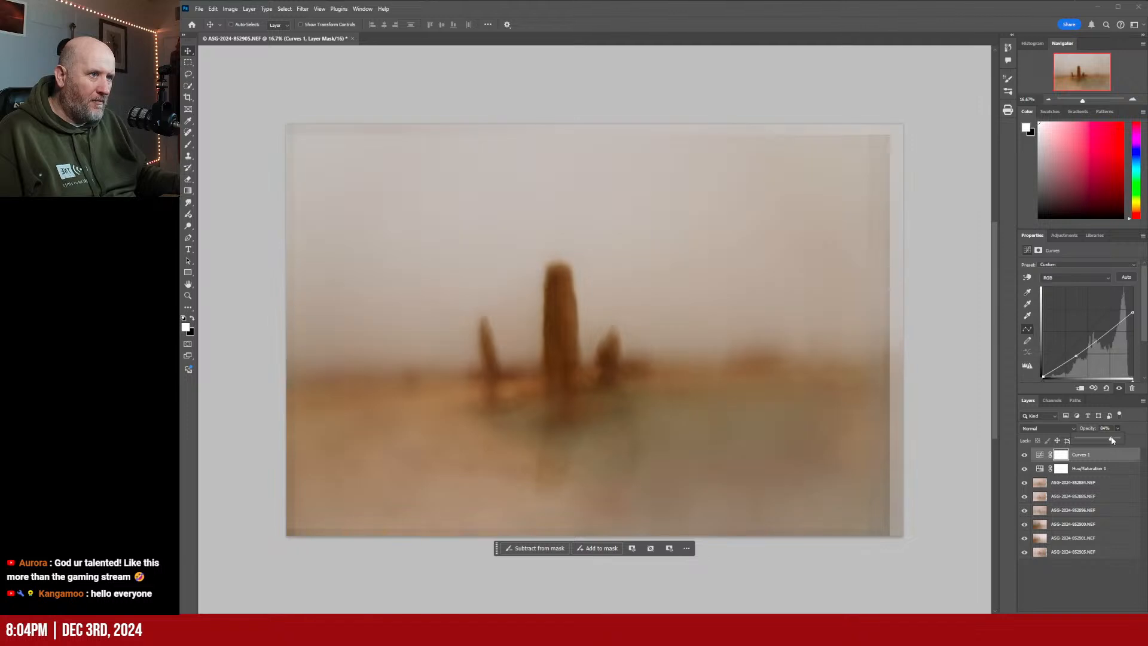
click(1073, 571)
Add a Color Balance adjustment layer with midtones at cyan-red -1, magenta-green +2 and yellow-blue +6
click(1068, 237)
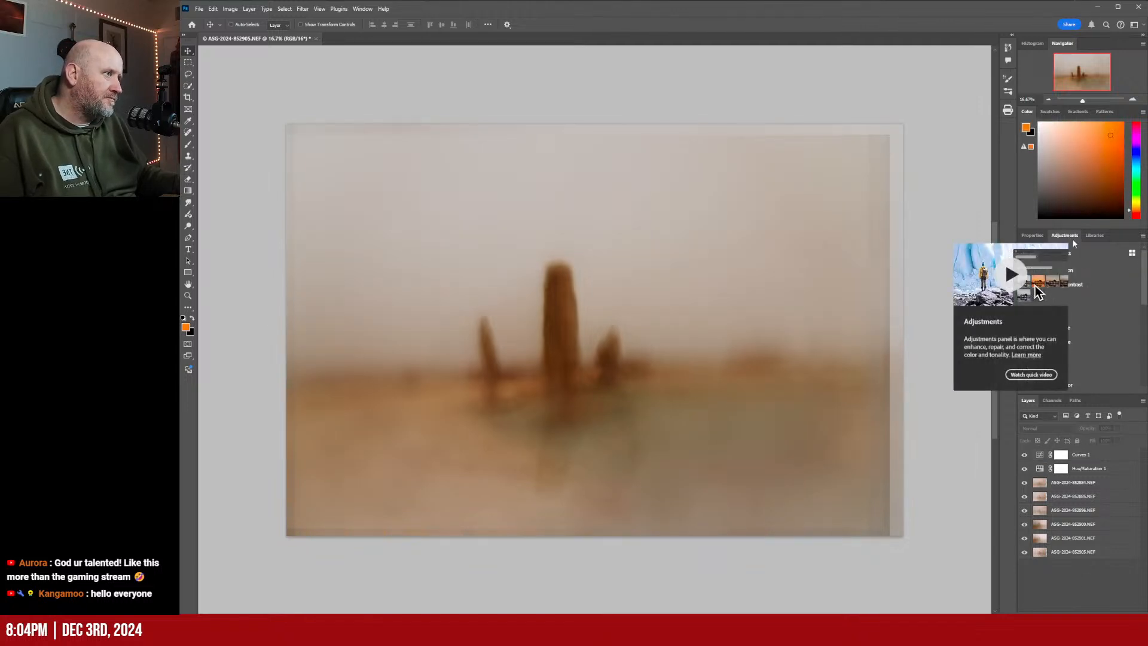
click(1072, 329)
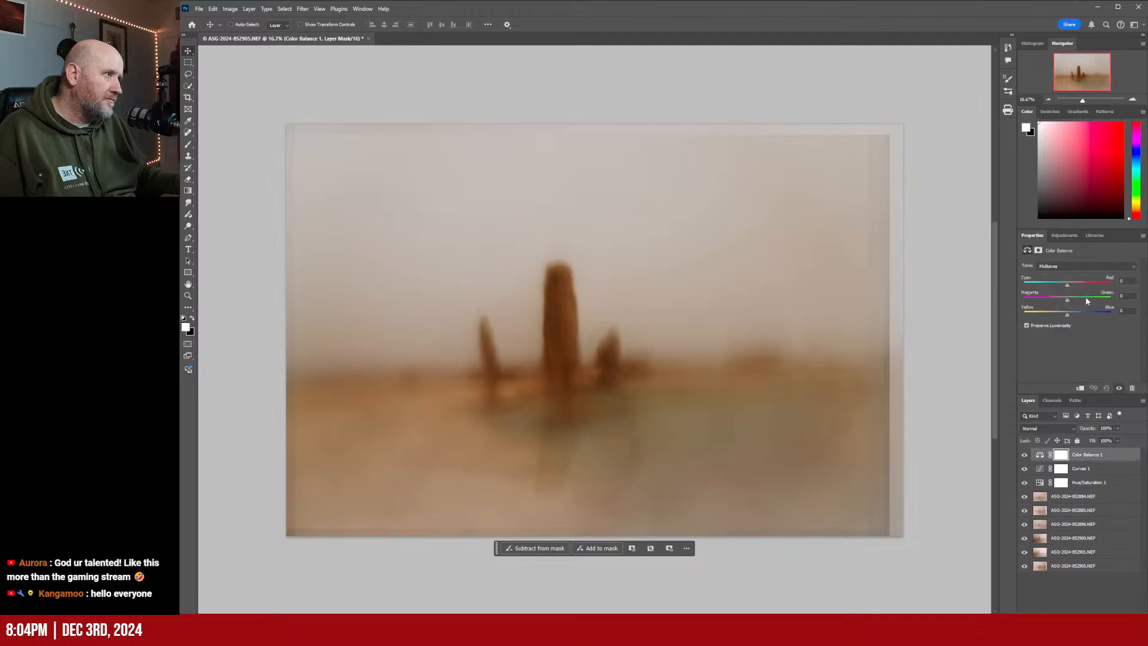
click(1070, 300)
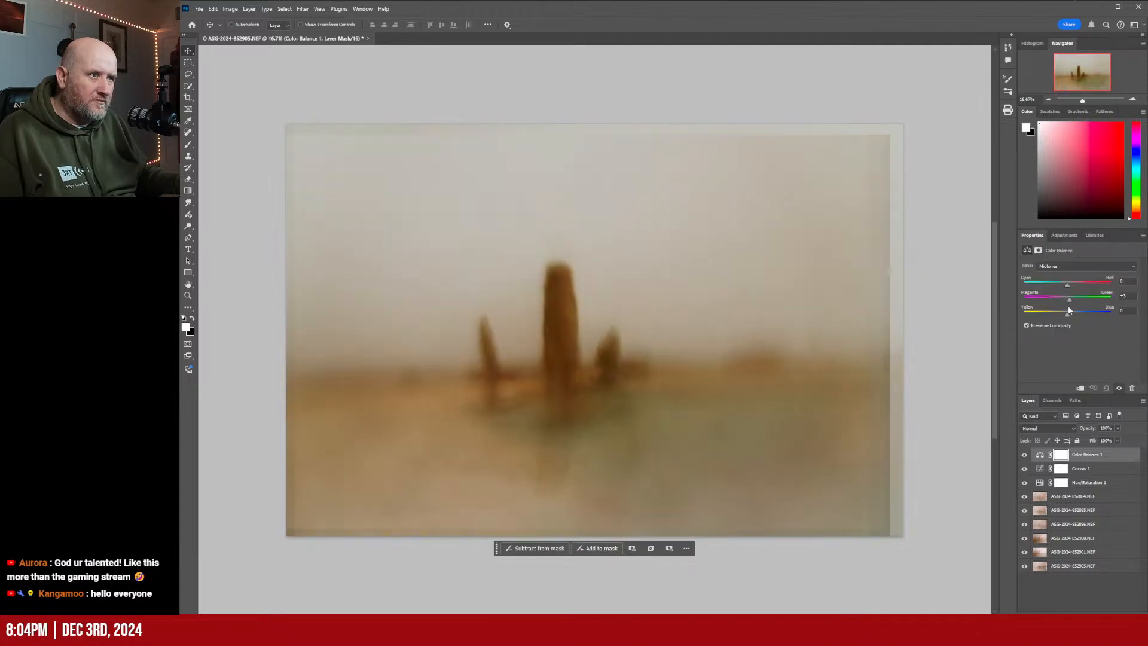
drag(1074, 306, 1071, 290)
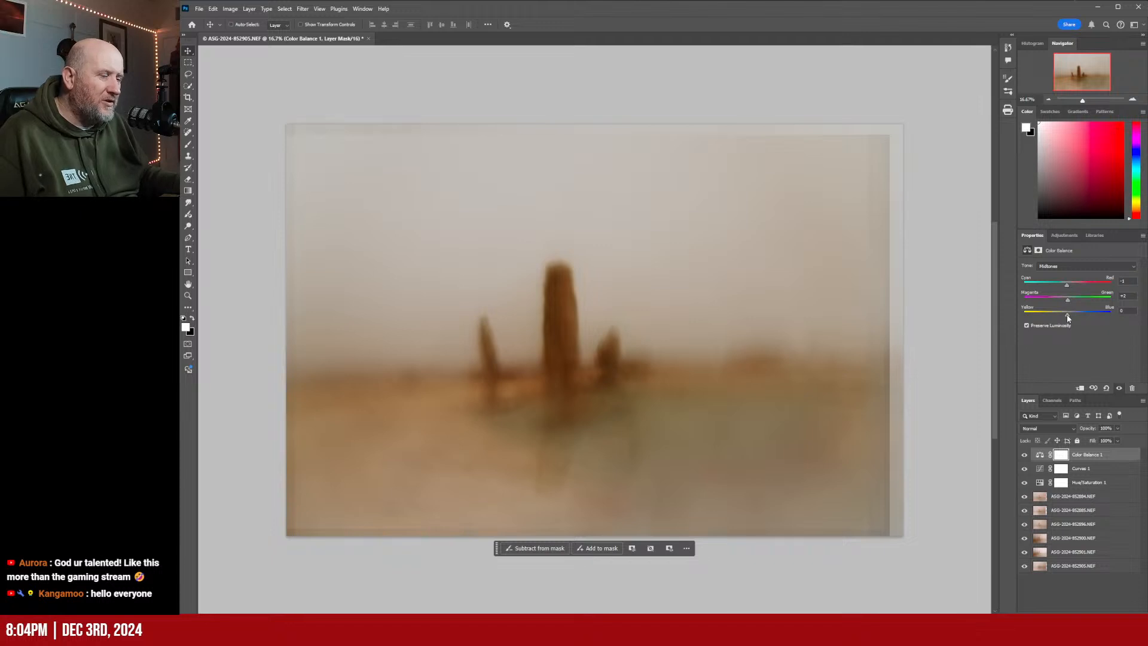
mouse_move(1067, 312)
mouse_down()
mouse_move(1089, 319)
mouse_move(1067, 323)
mouse_up()
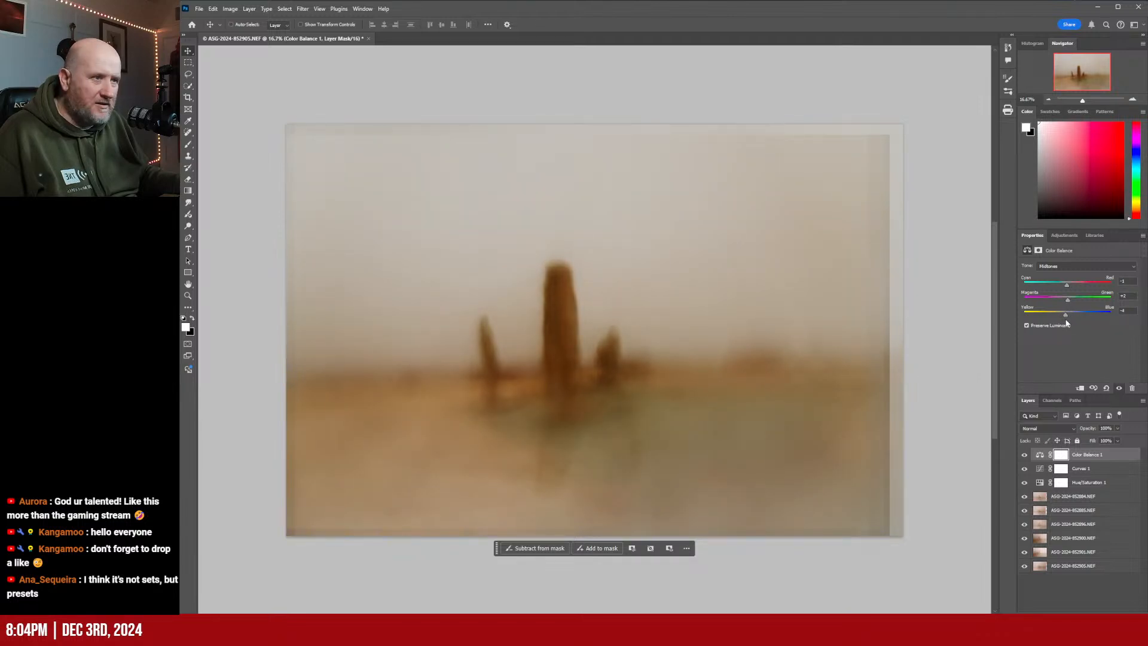
drag(1067, 323, 1070, 324)
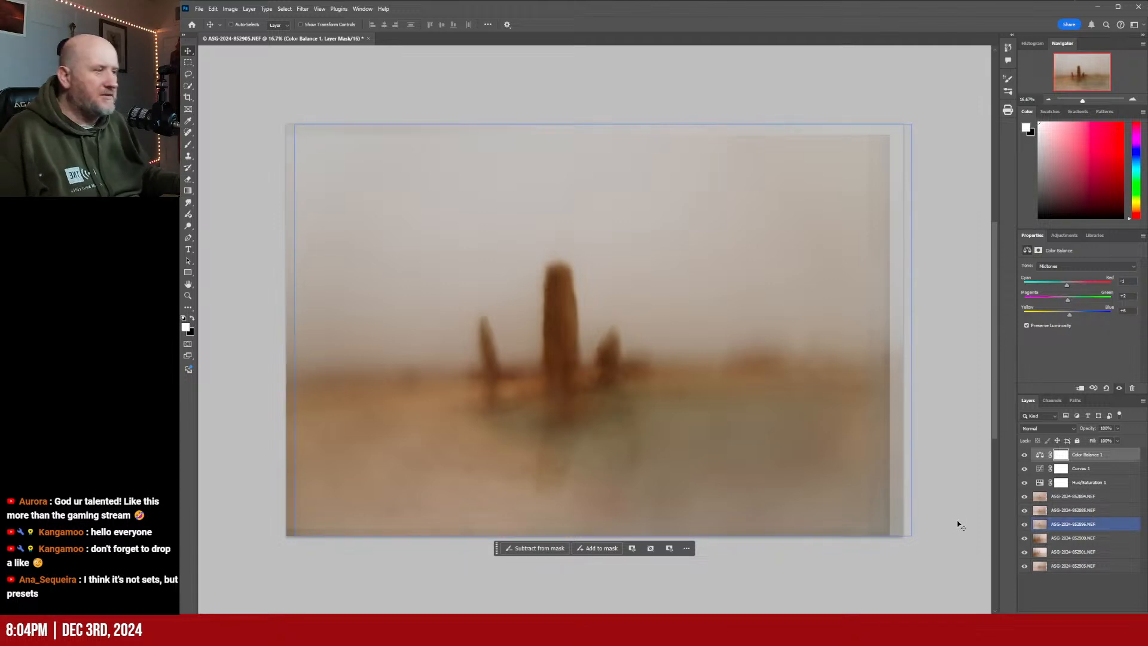
Compare the image with and without Color Balance, and set its midtone yellow-blue value to +1
click(1026, 455)
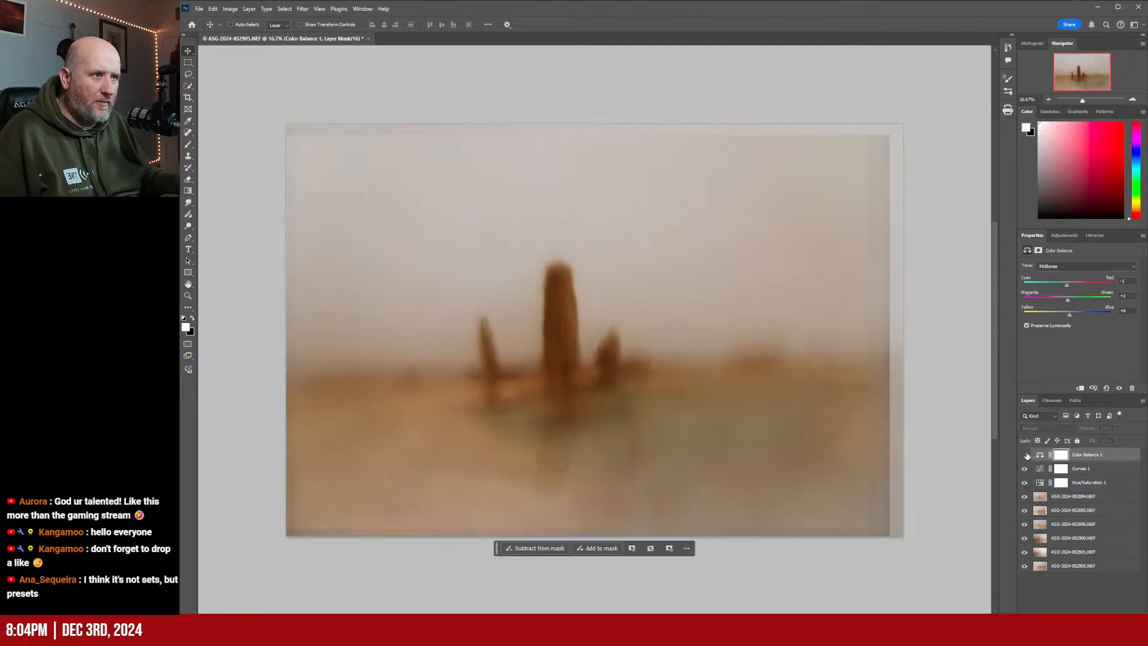
click(1026, 455)
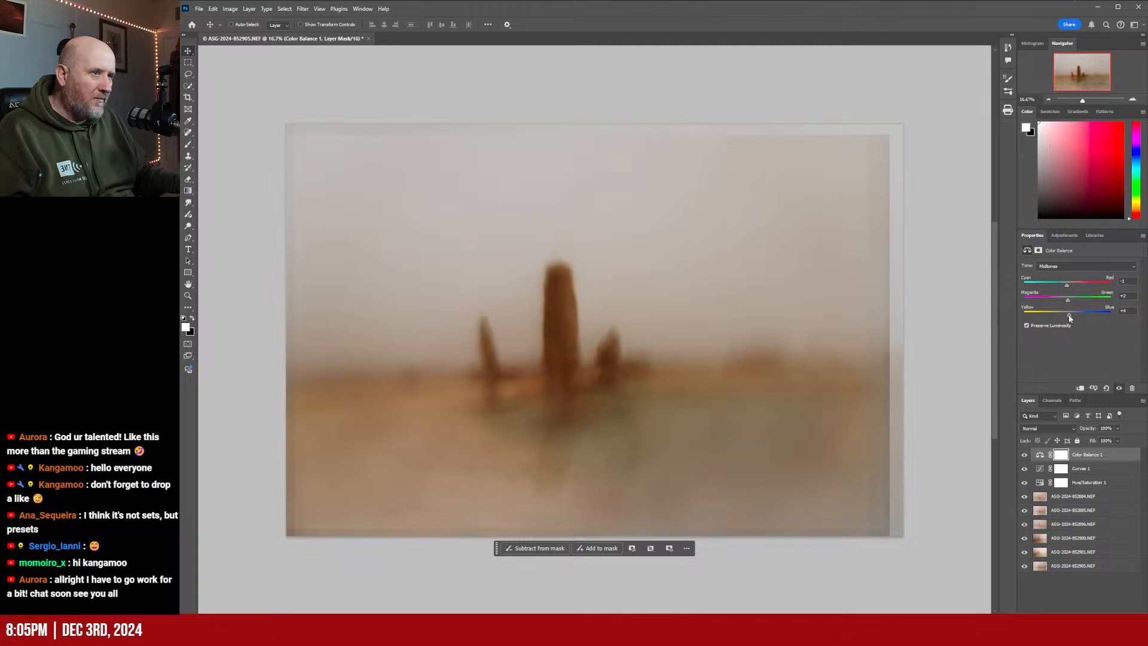
drag(1070, 315, 1070, 321)
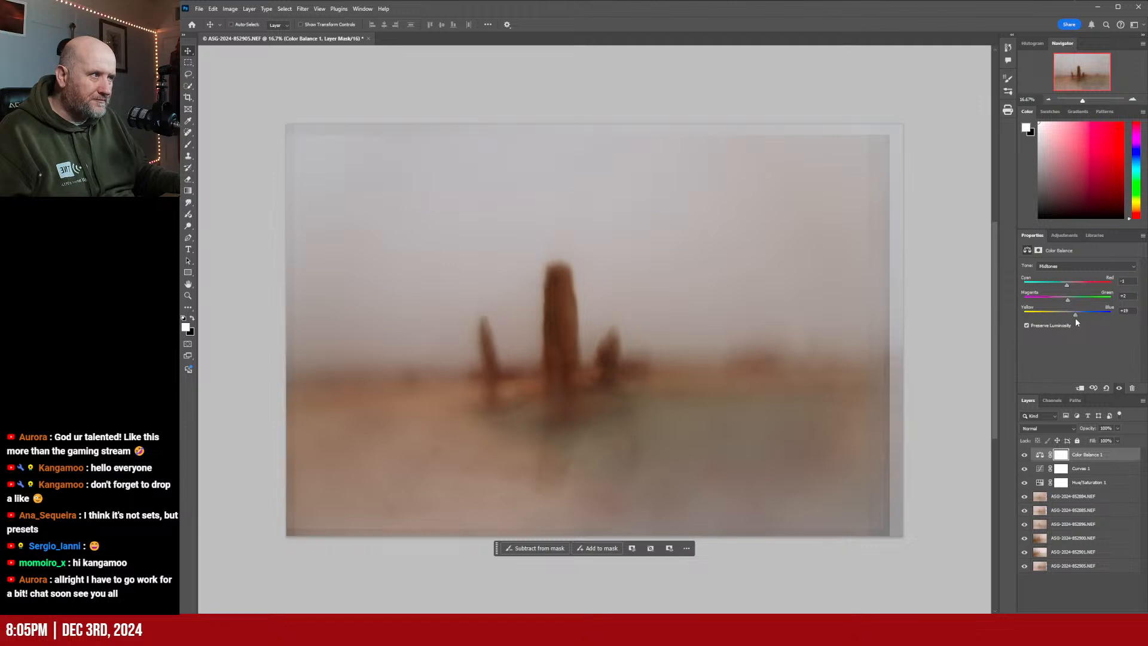
drag(1076, 319, 1069, 321)
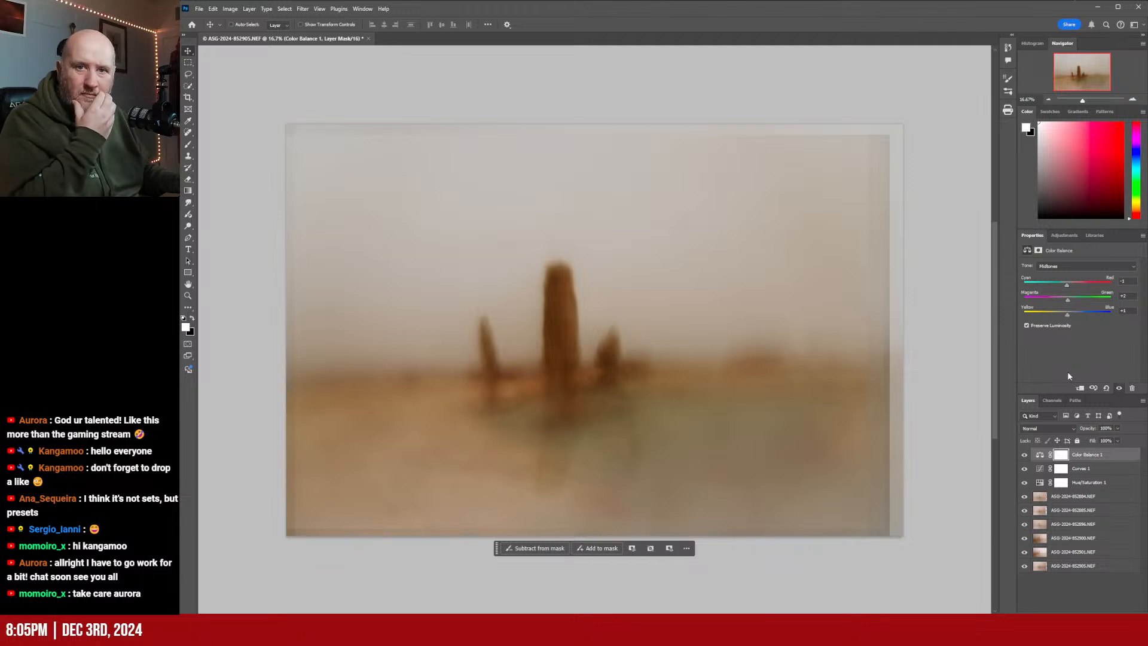
Examine the effect of the Curves and Hue/Saturation layers by hiding and showing each one
click(1025, 470)
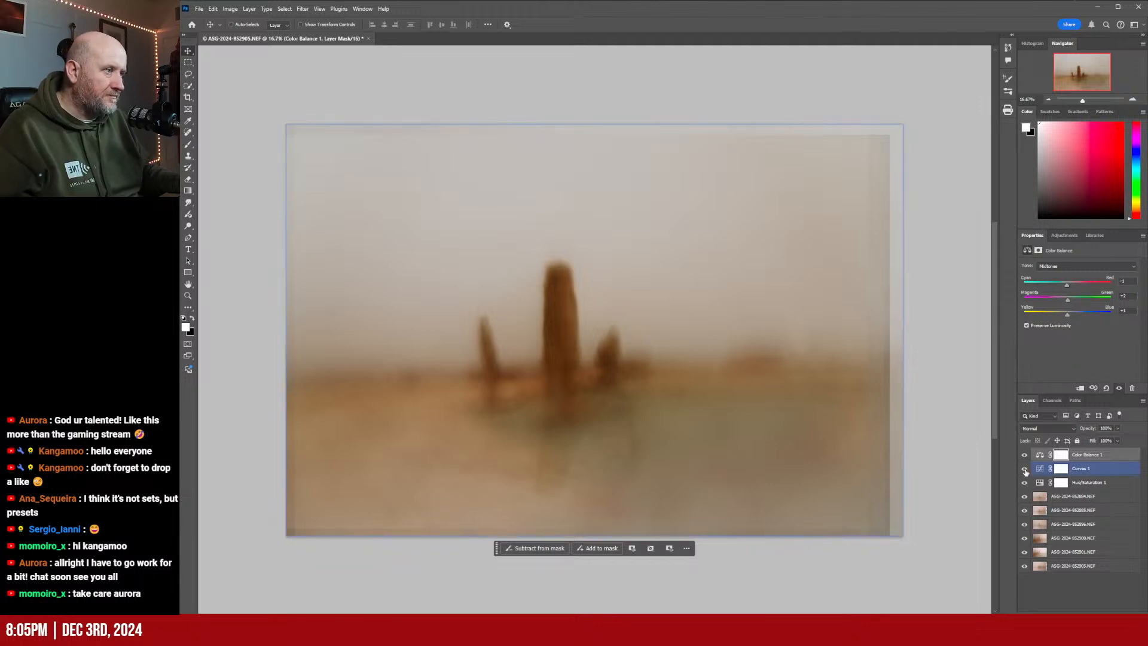
click(1025, 470)
click(1024, 469)
click(1026, 484)
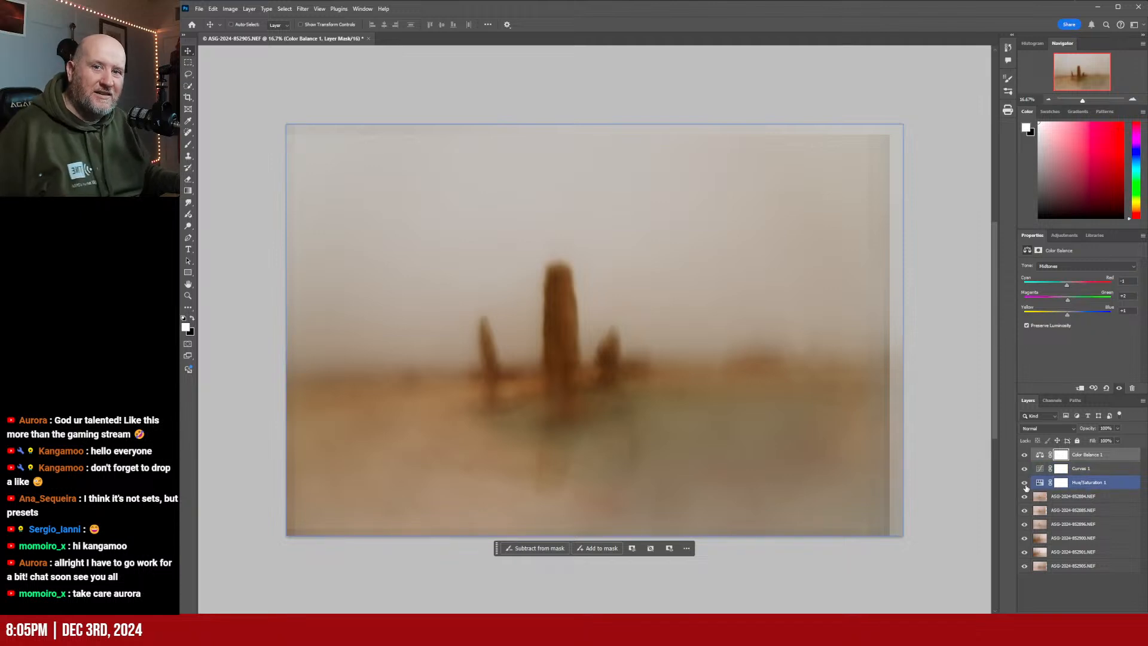
click(1024, 484)
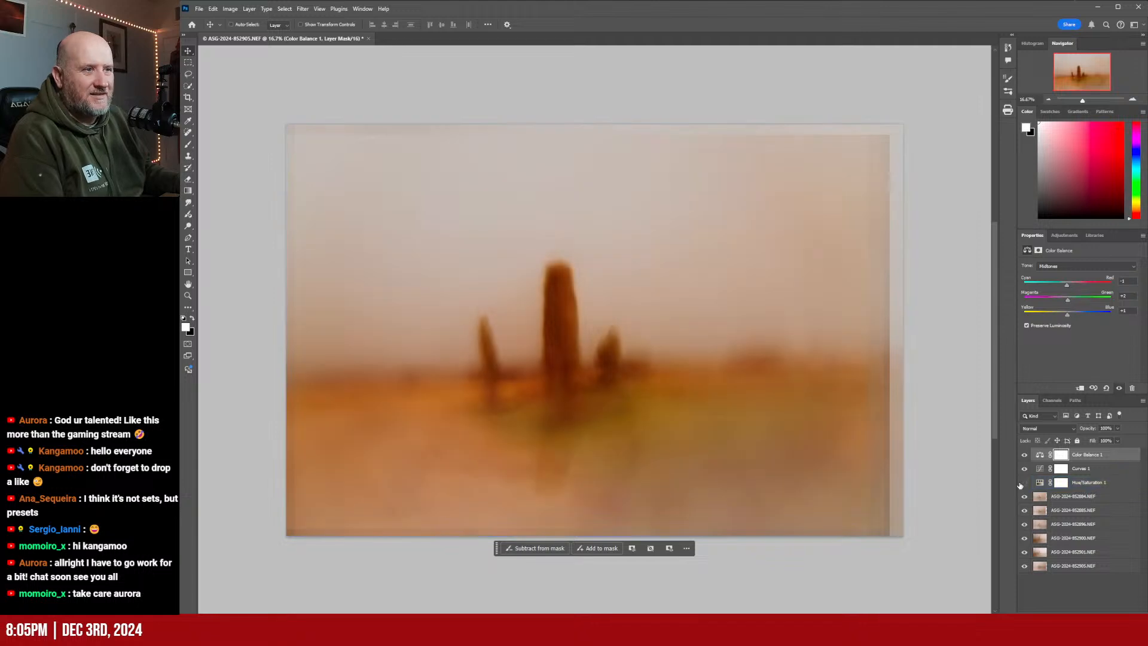
click(1021, 485)
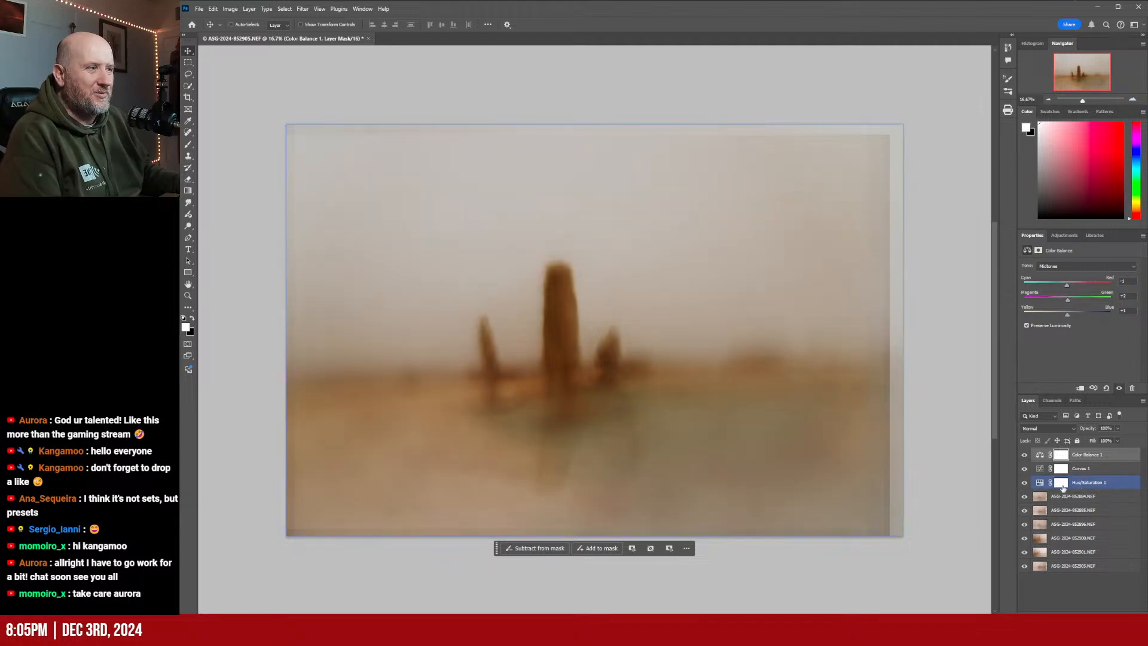
Set the Master hue of the Hue/Saturation layer to +4
click(1082, 484)
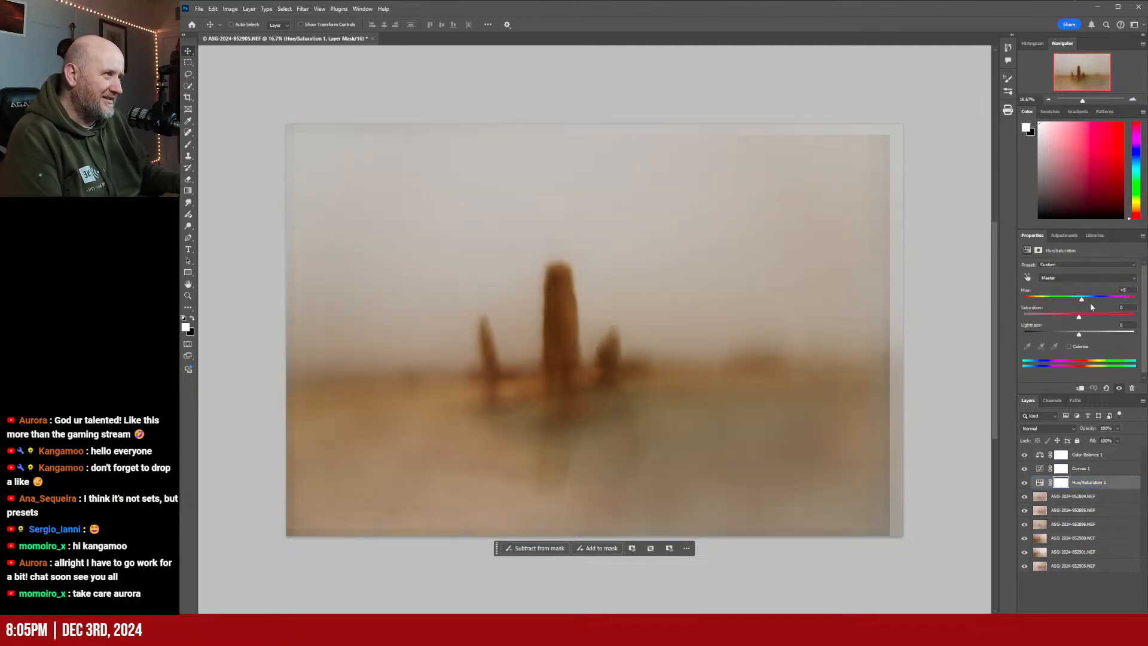
drag(1079, 303, 1082, 305)
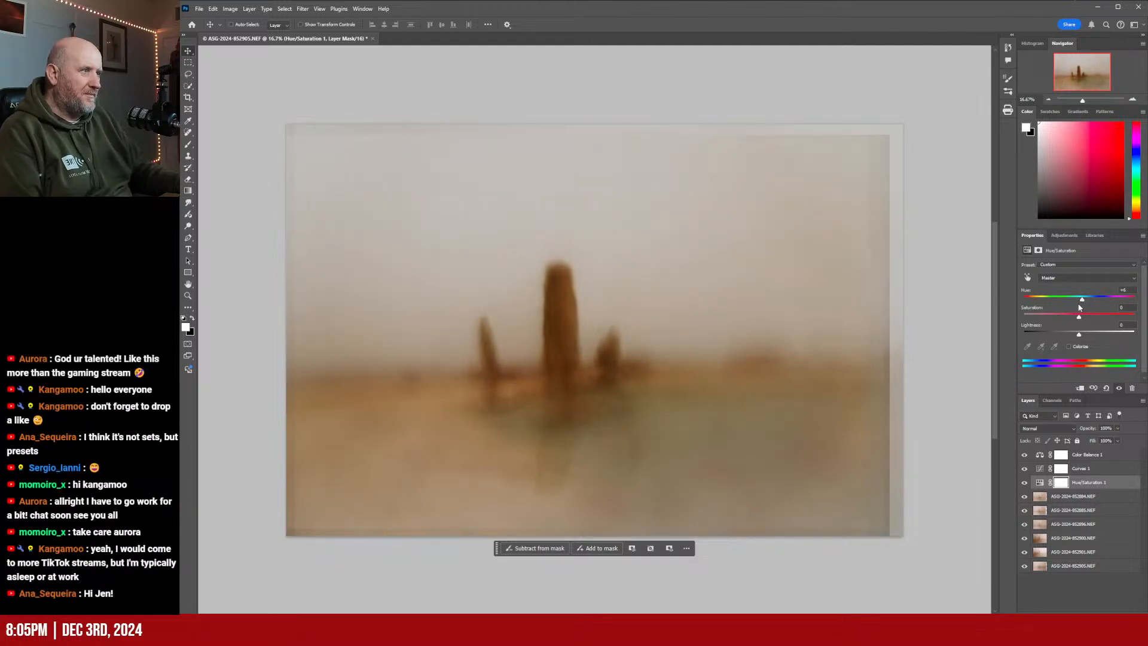
drag(1081, 303, 1082, 303)
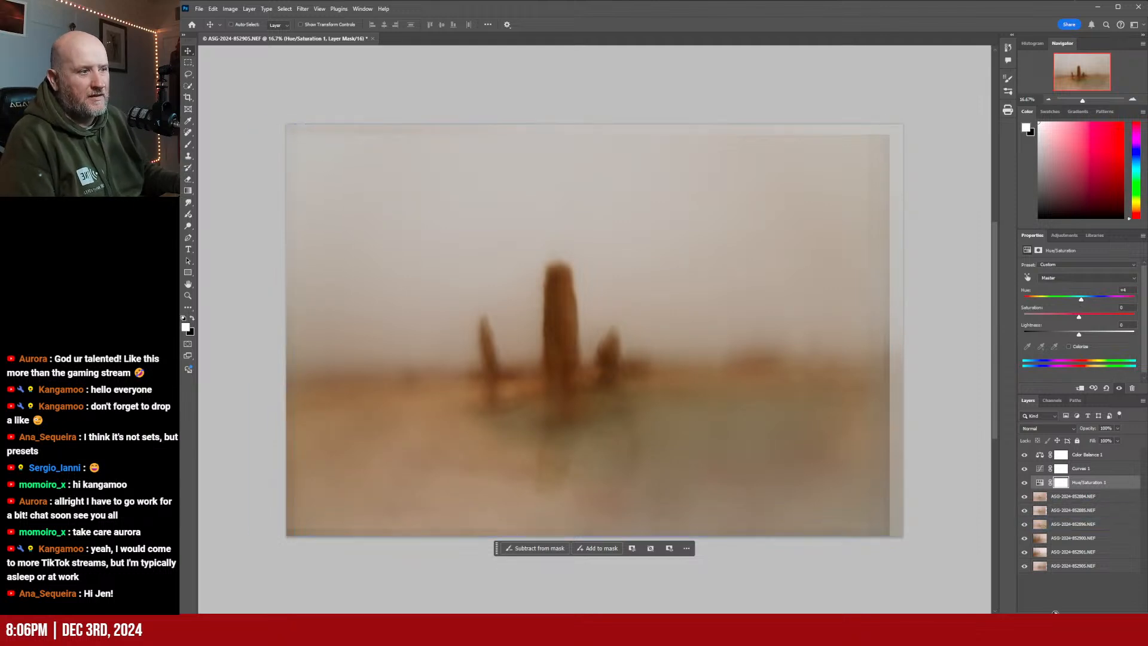
Compare the image with and without each of the three lowest photo layers by toggling their visibility
click(1024, 568)
click(1023, 569)
click(1023, 568)
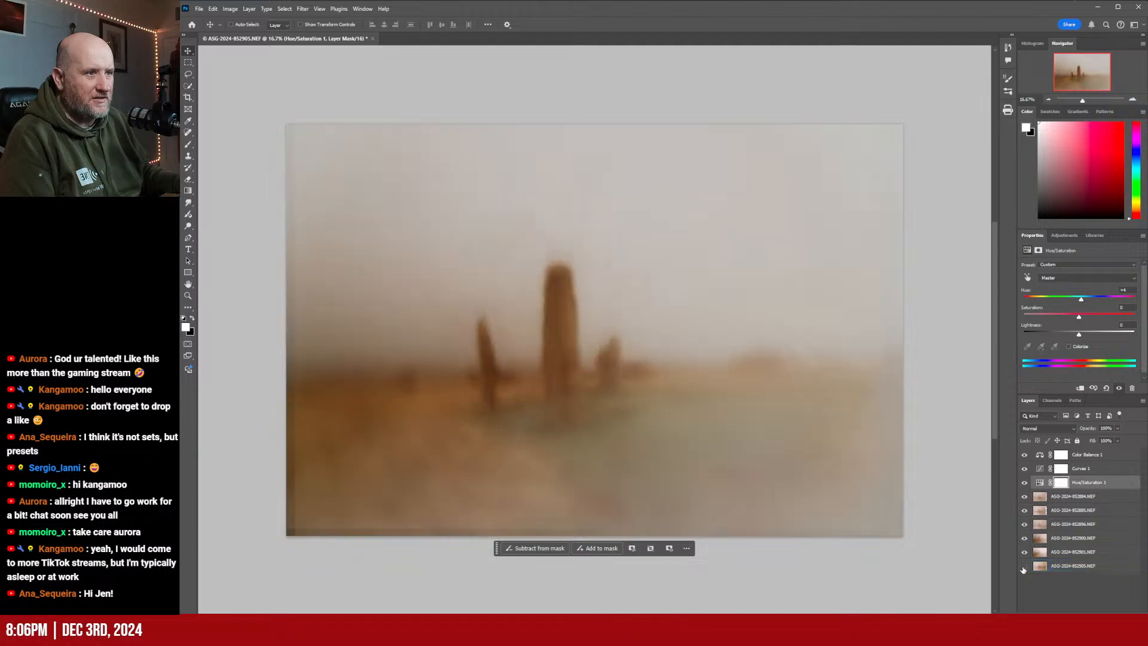
click(1024, 568)
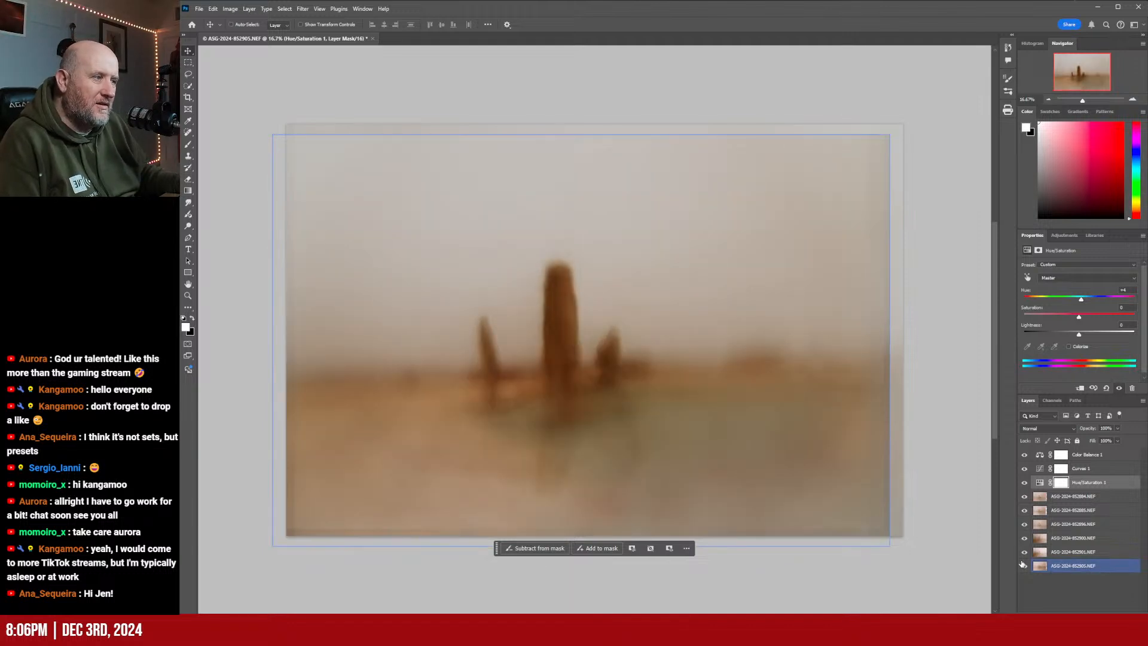
click(1023, 552)
click(1024, 553)
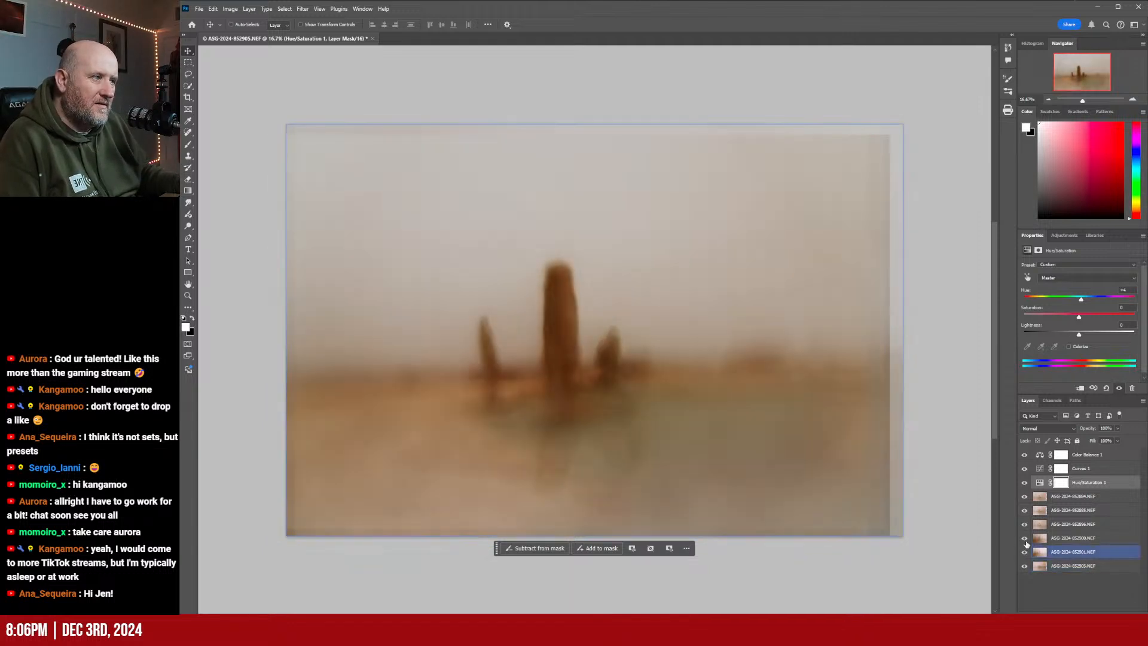
click(1025, 540)
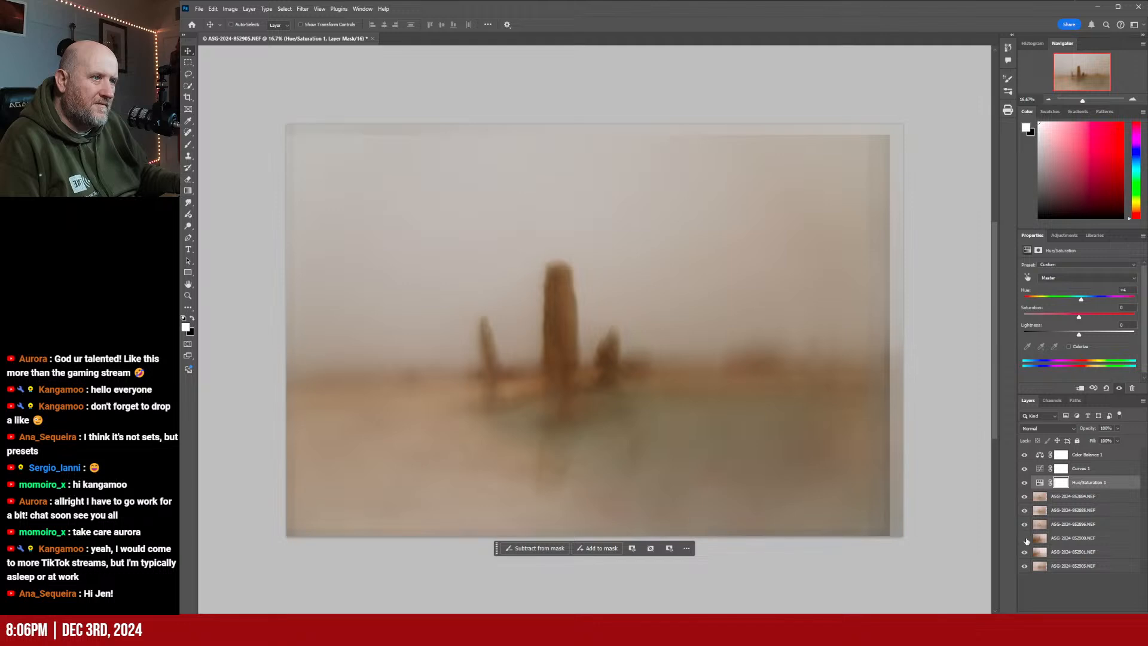
click(1024, 568)
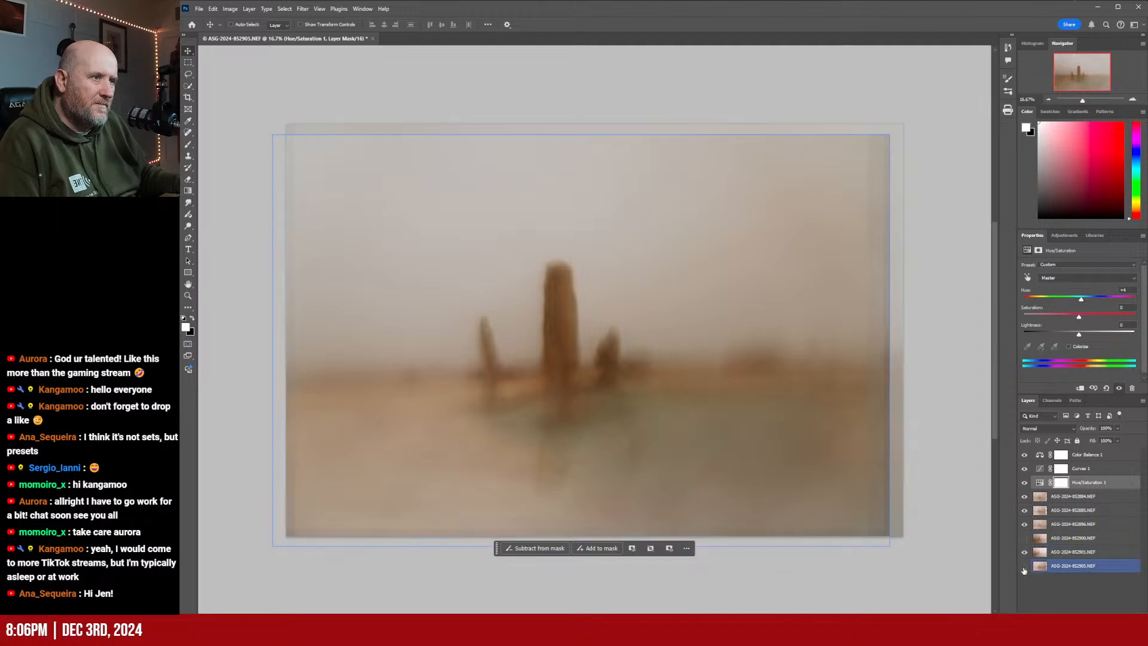
click(1024, 568)
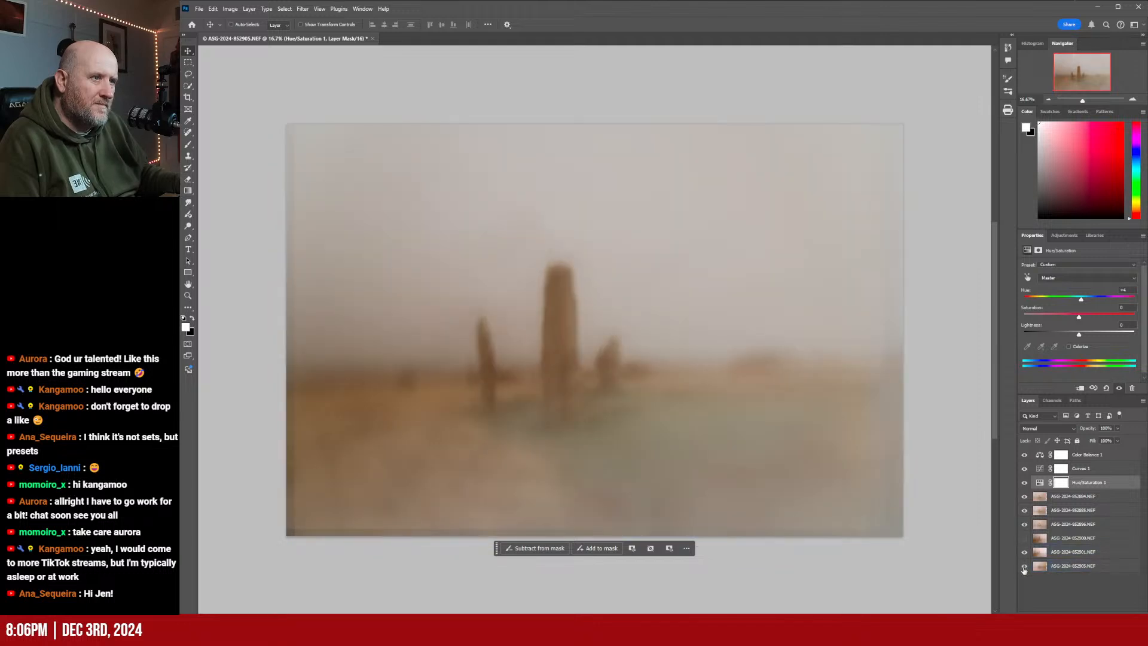
click(1024, 540)
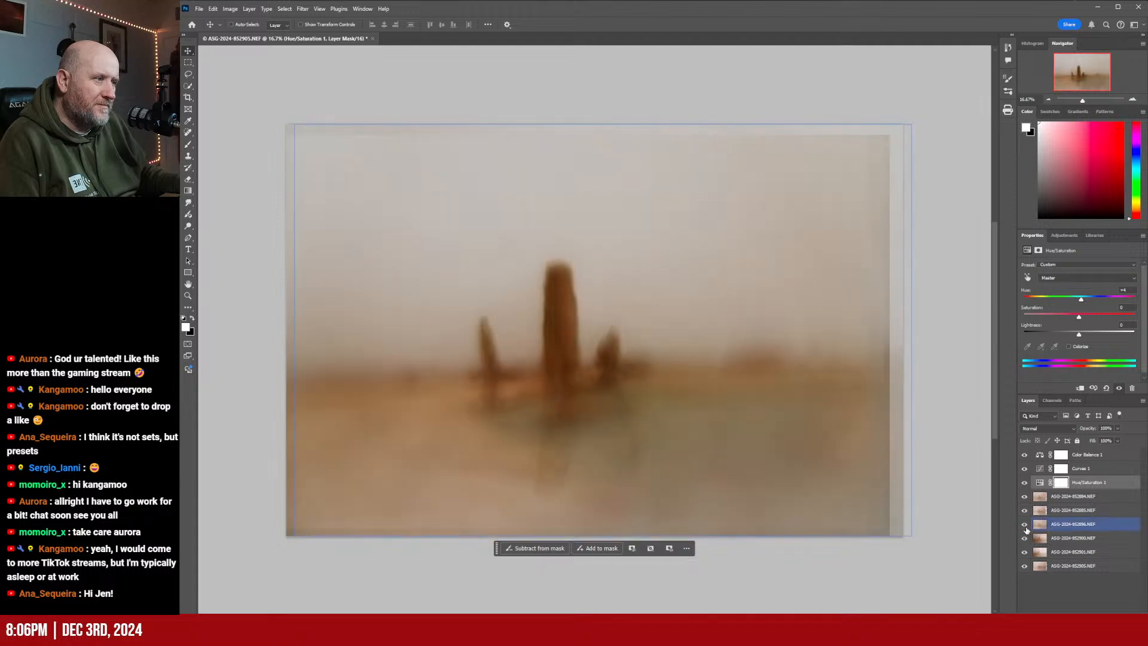
Examine the contribution of the four middle photo layers by hiding and showing them in turn
click(1025, 524)
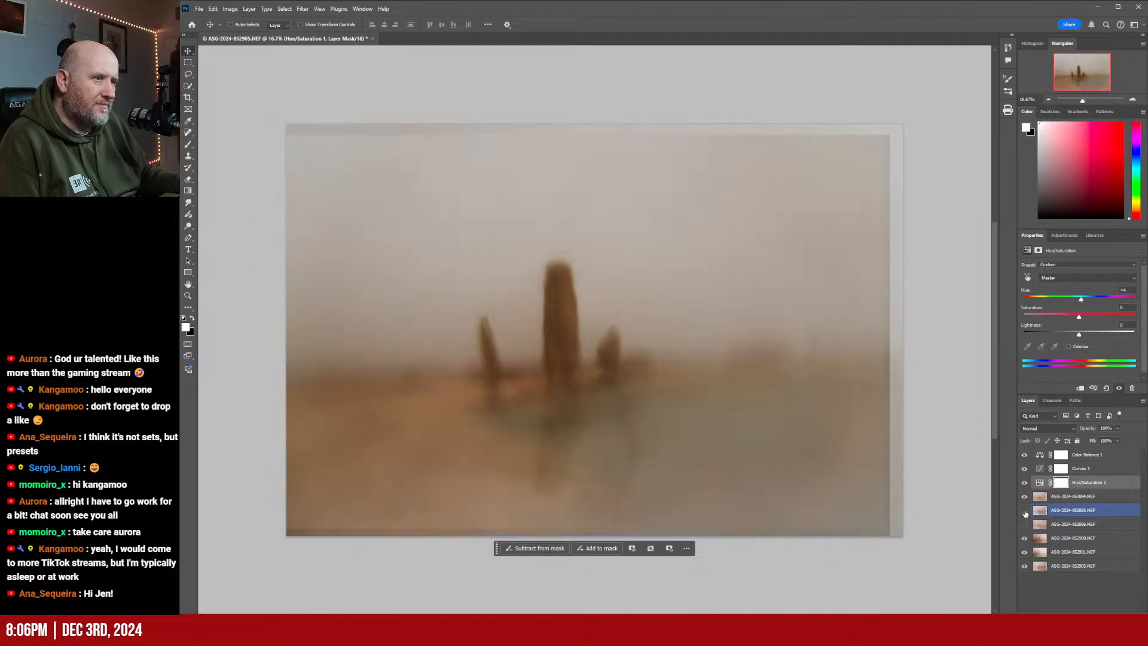
click(1025, 514)
click(1026, 515)
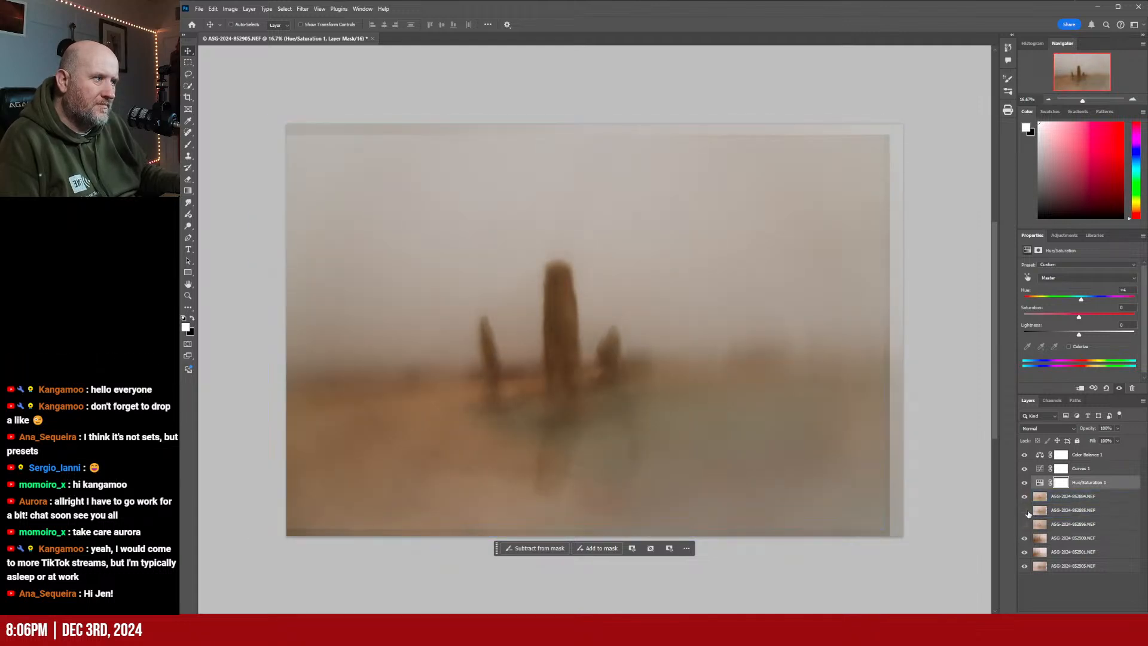
click(1025, 524)
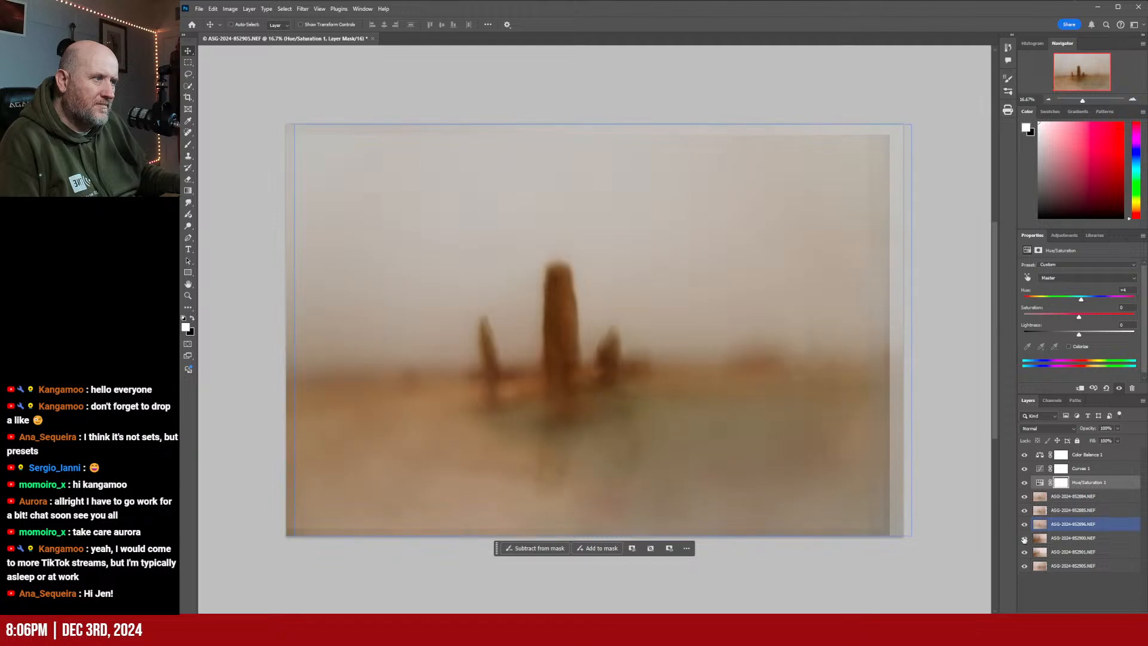
click(1024, 540)
click(1024, 540)
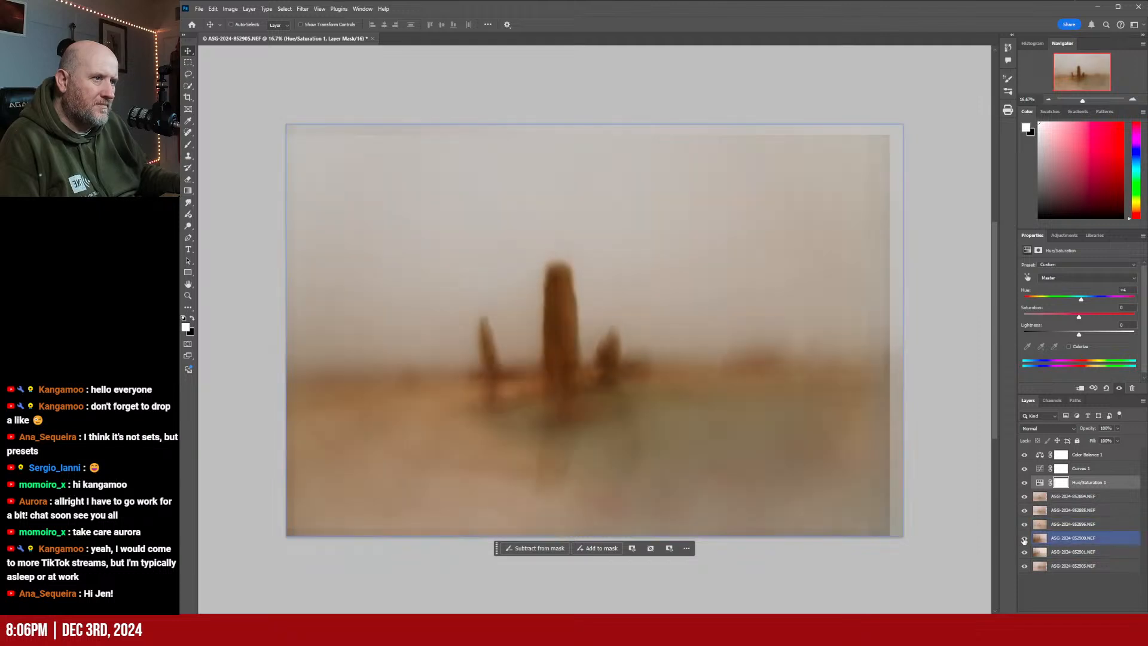
click(1025, 553)
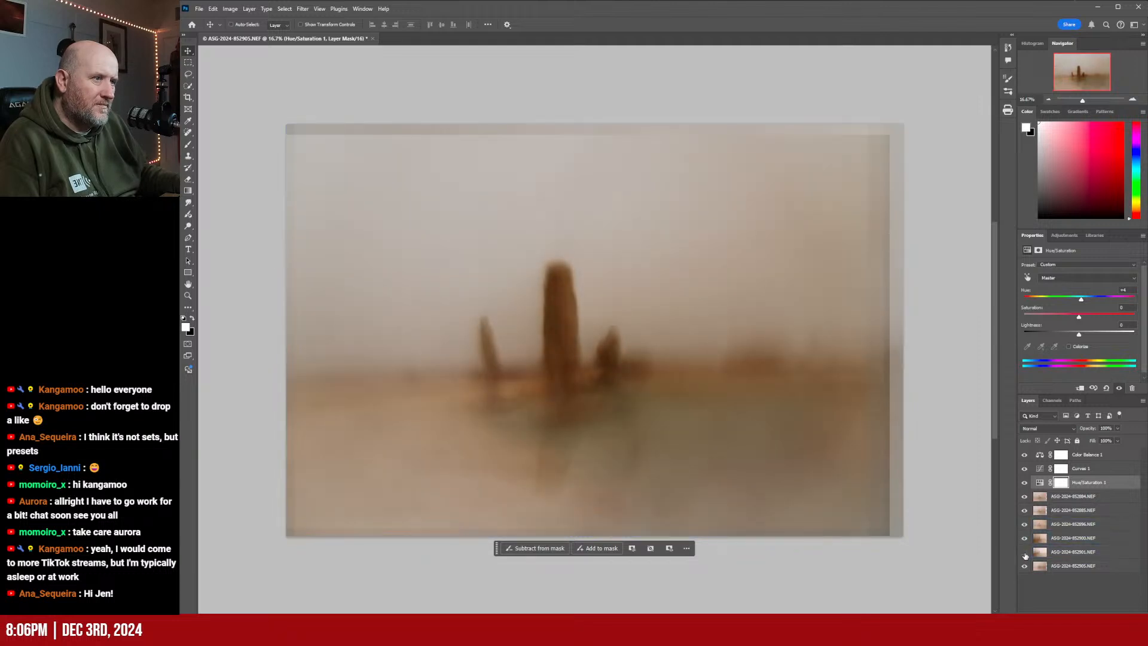
Compare the image repeatedly with and without the lowest photo layer, ASG-2024-852905.NEF
click(1025, 568)
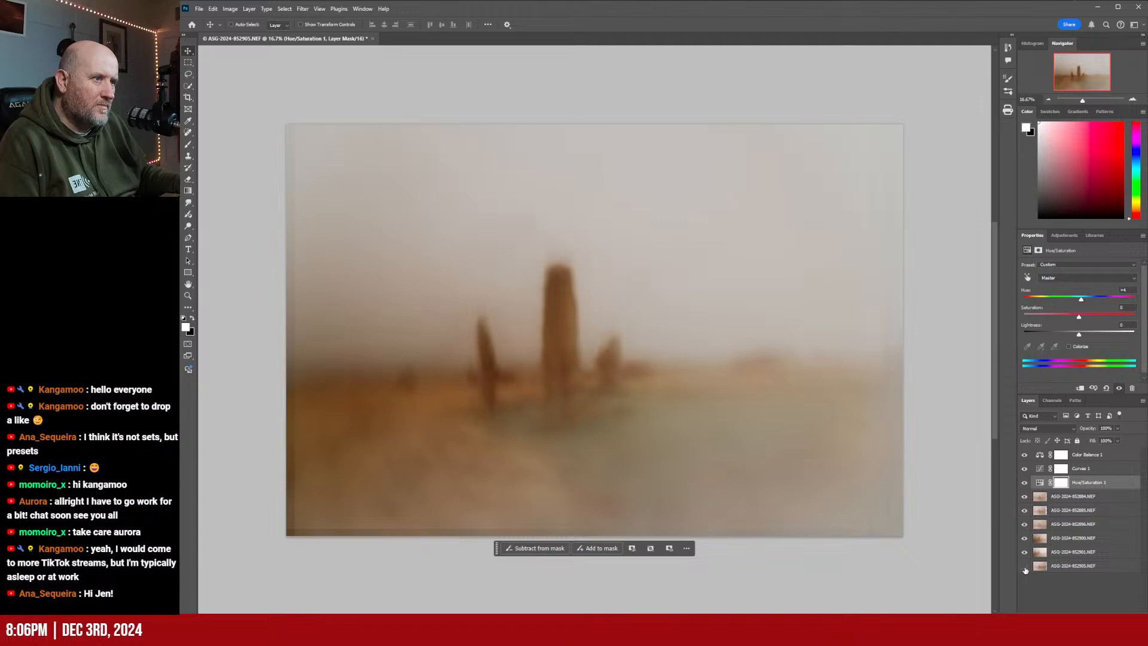
click(1026, 570)
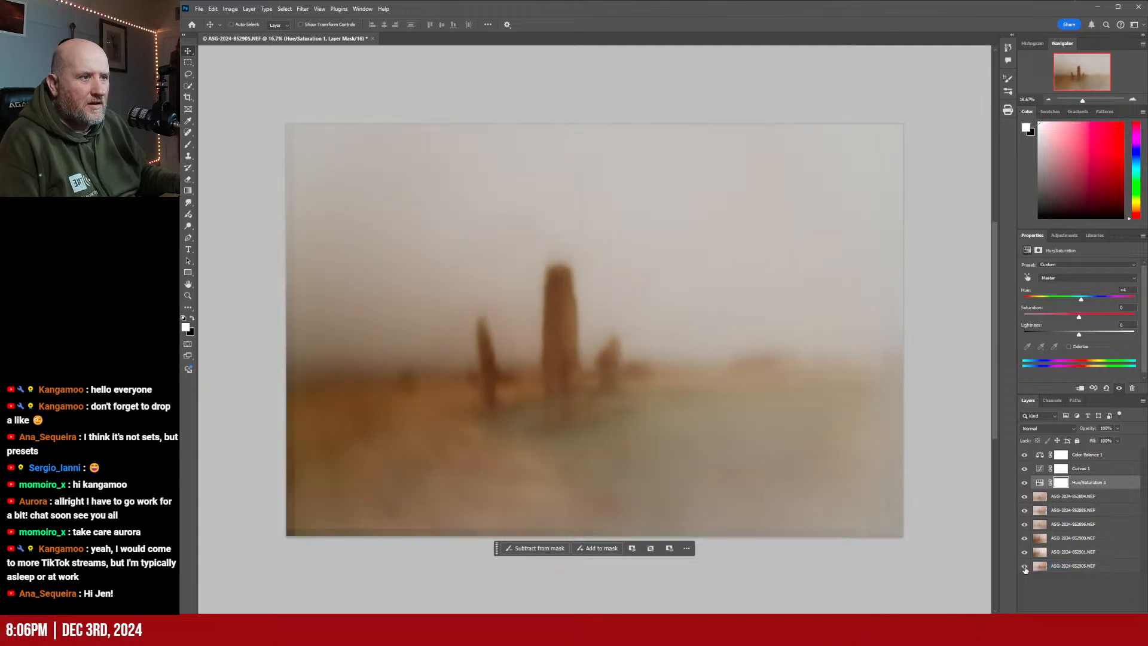
click(1026, 570)
click(1025, 570)
click(1025, 570)
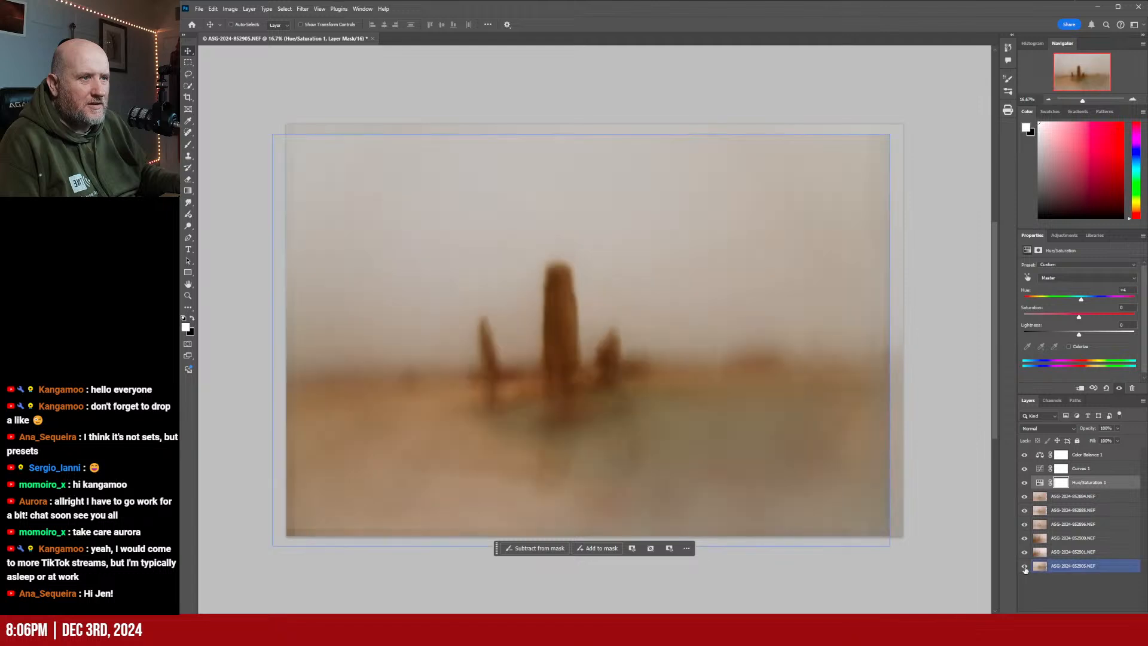
click(1025, 570)
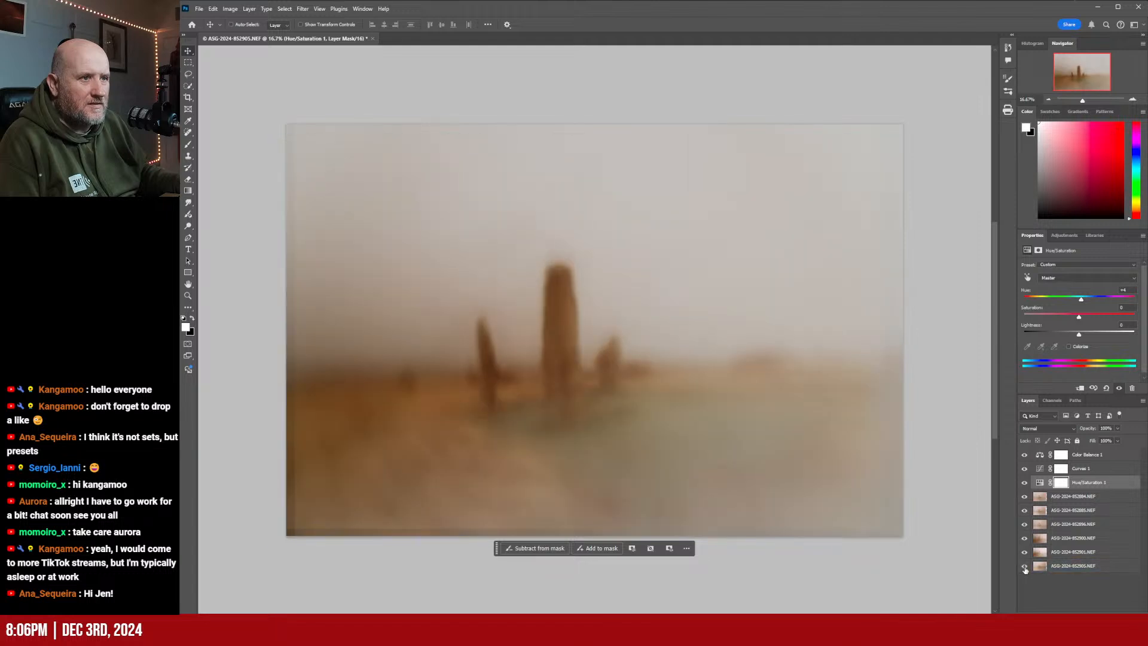
click(1026, 570)
Reduce the opacity of the lowest photo layer, ASG-2024-852905.NEF, to 72%
click(1061, 569)
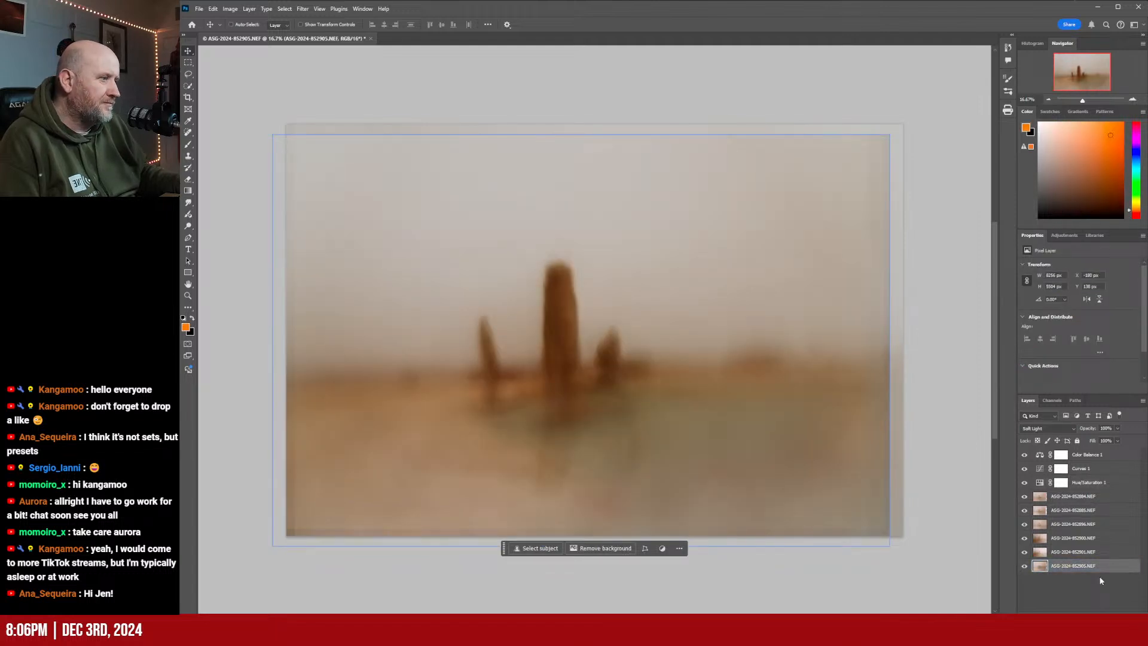
click(1117, 428)
drag(1110, 440, 1107, 440)
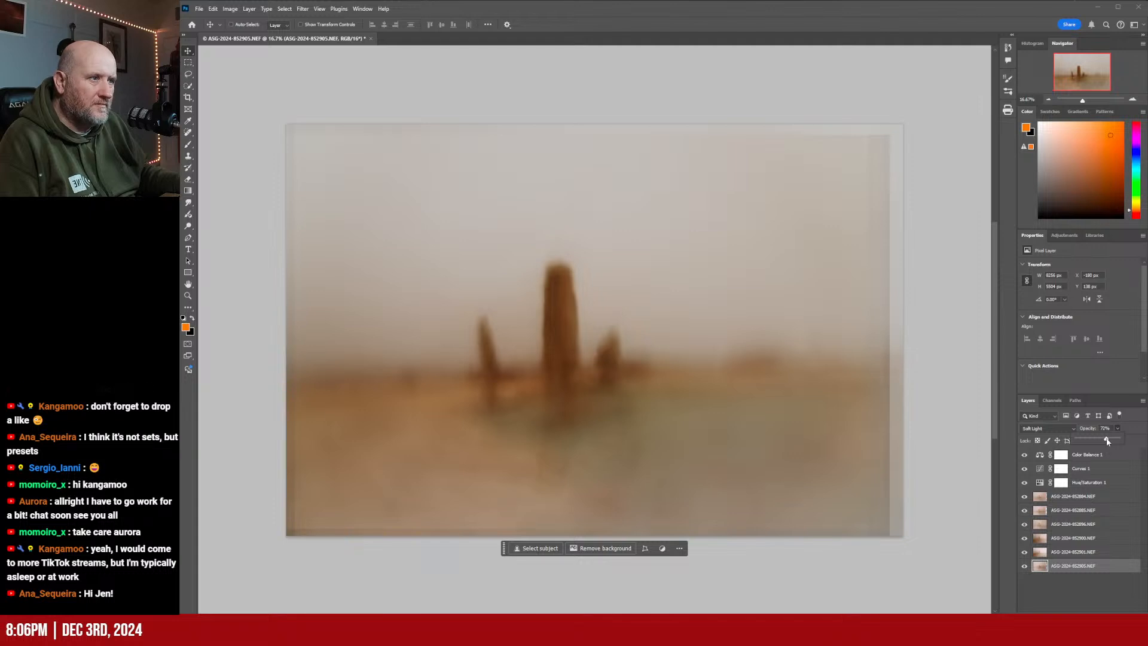
key(Return)
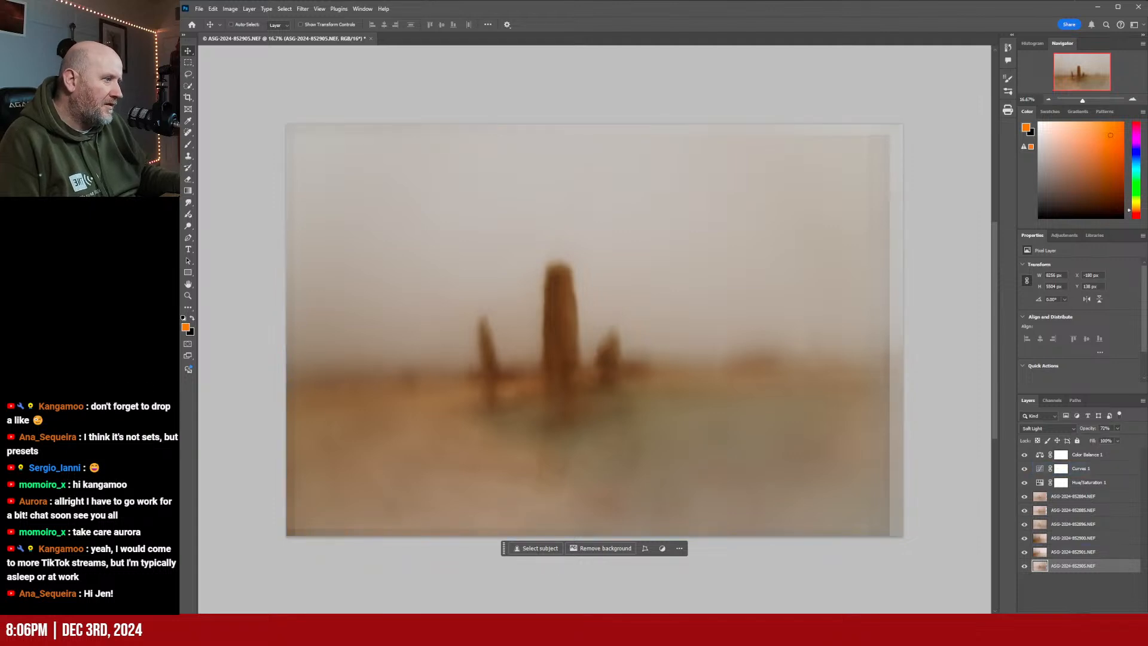
Mask the lowest photo layer with a horizontal white-to-black linear gradient running from the small left stone to near the image's right edge
click(1074, 618)
click(188, 191)
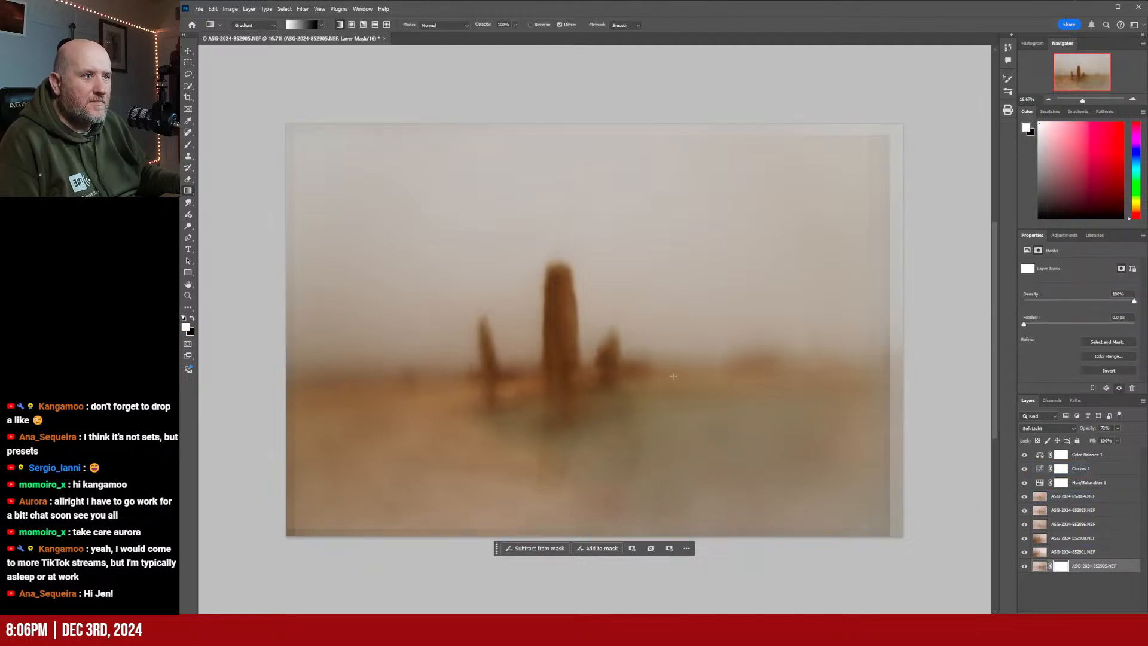
drag(700, 382, 886, 386)
drag(699, 382, 466, 382)
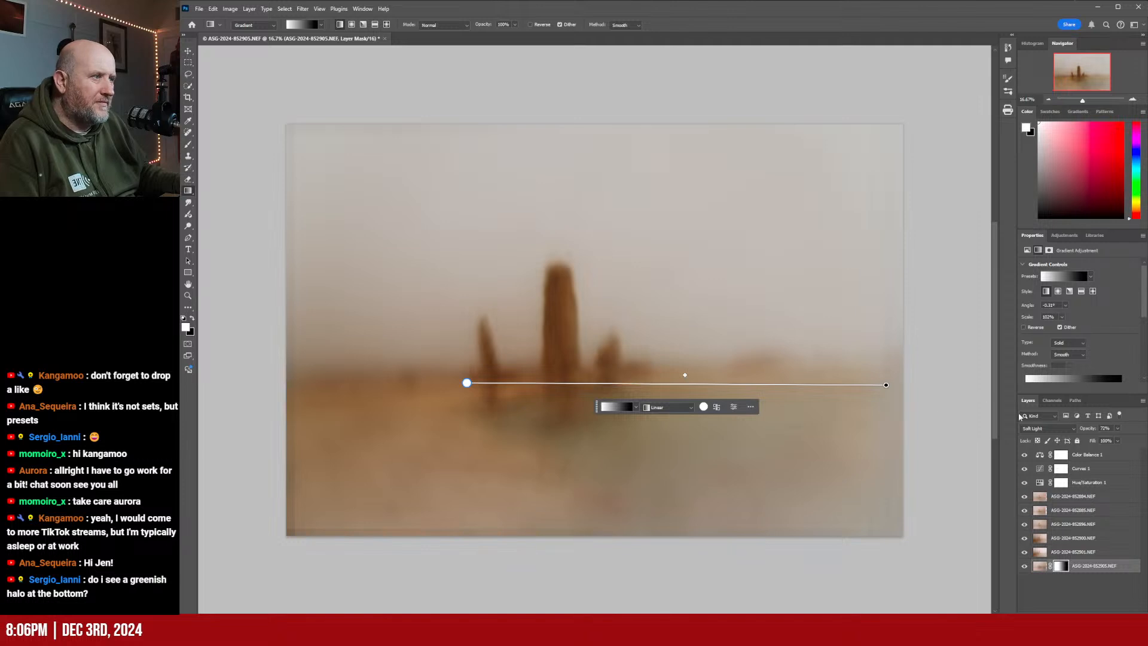
click(1097, 566)
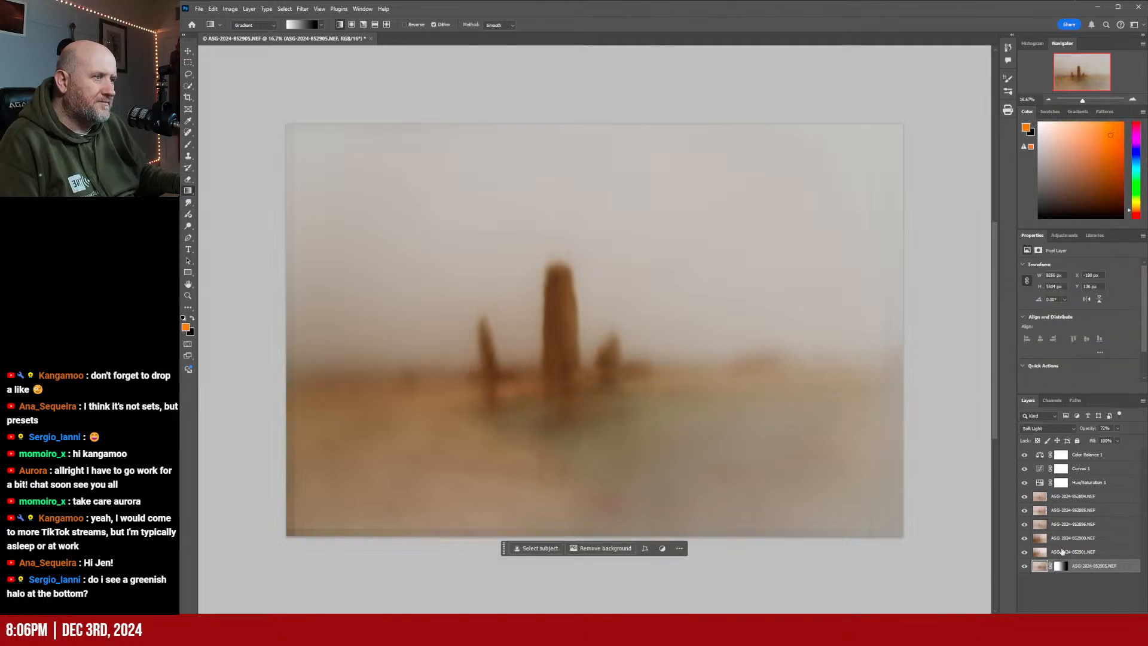
Check the effect of the masked lowest photo layer by hiding and showing it
click(1025, 567)
click(1025, 567)
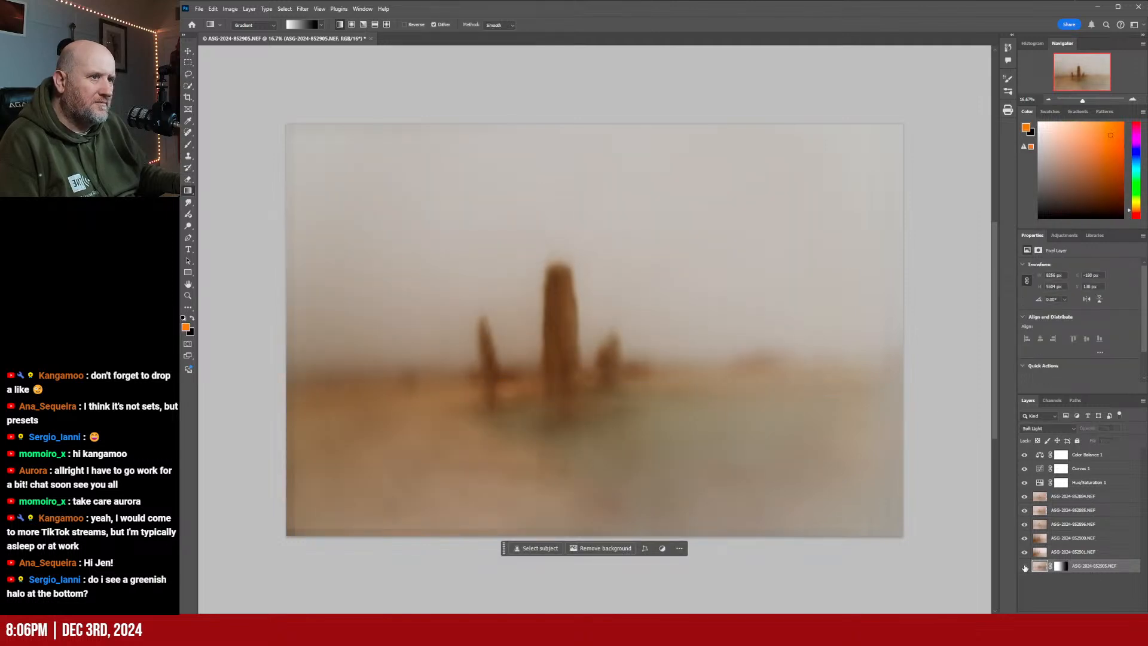
click(1024, 566)
click(1024, 567)
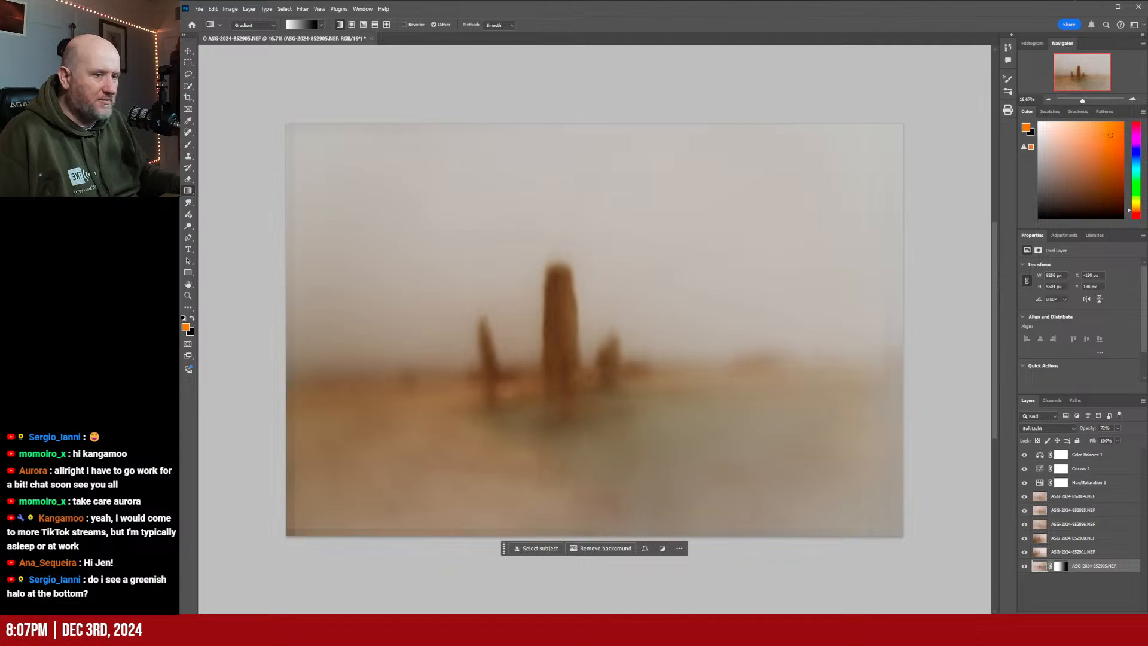
Open the lowest photo layer in Nik 7 Analog Efex and shift the before/after divider towards the image's left edge
key(ctrl+alt+f)
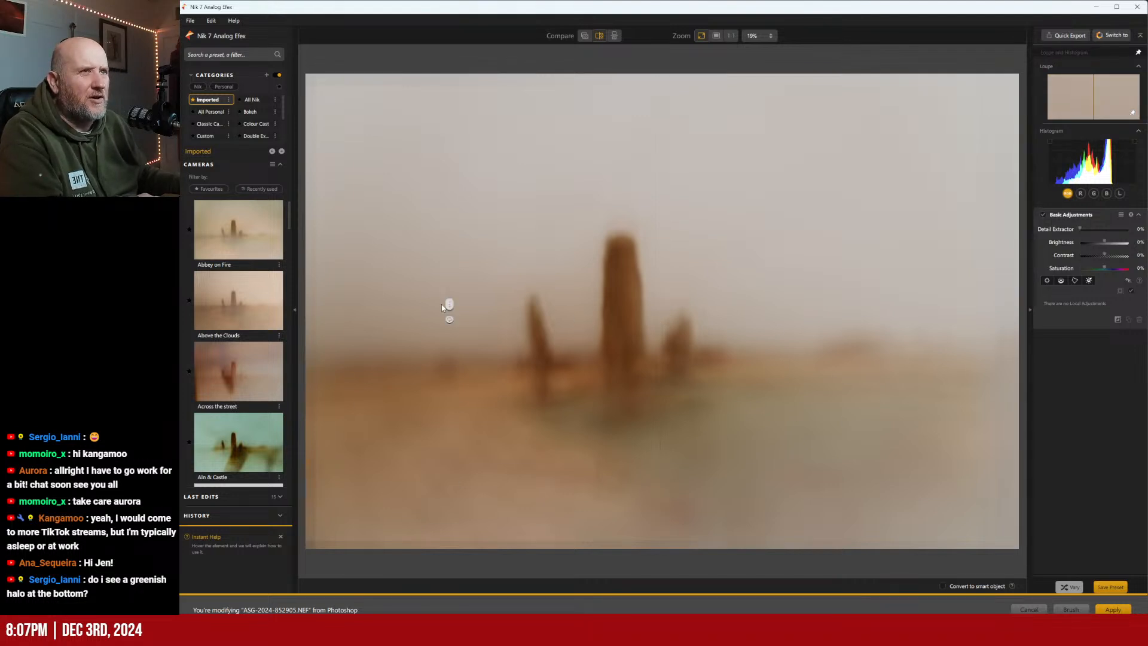
drag(441, 305, 332, 296)
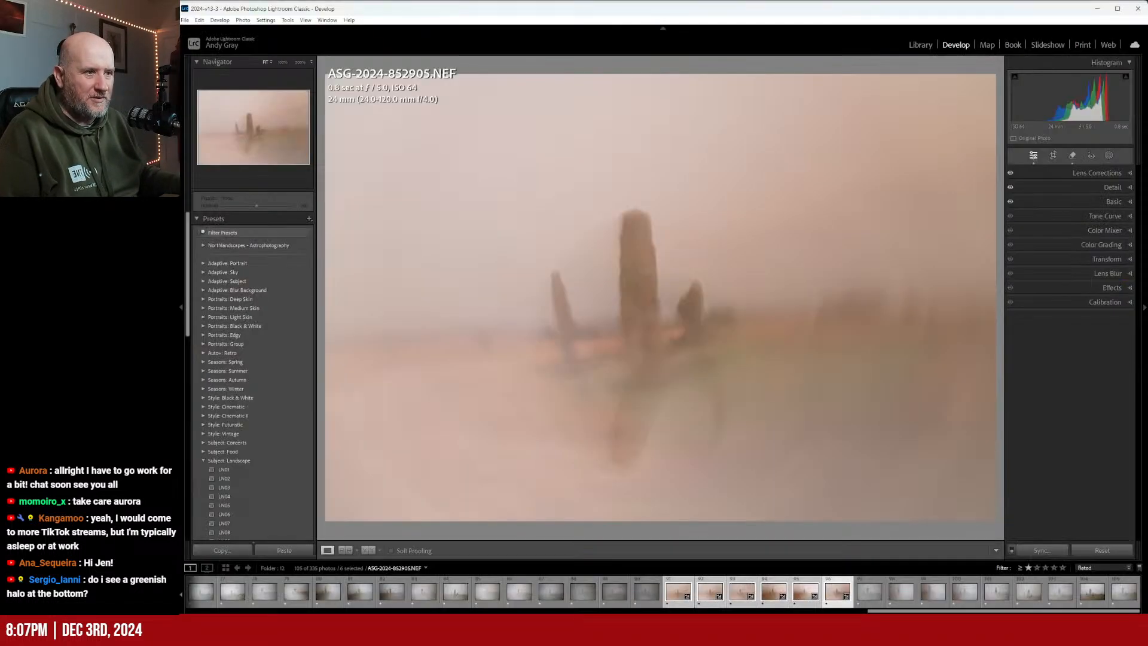
Switch to Lightroom Classic and browse the filmstrip for an earlier photo of the standing stones
scroll(475, 600, up, 10)
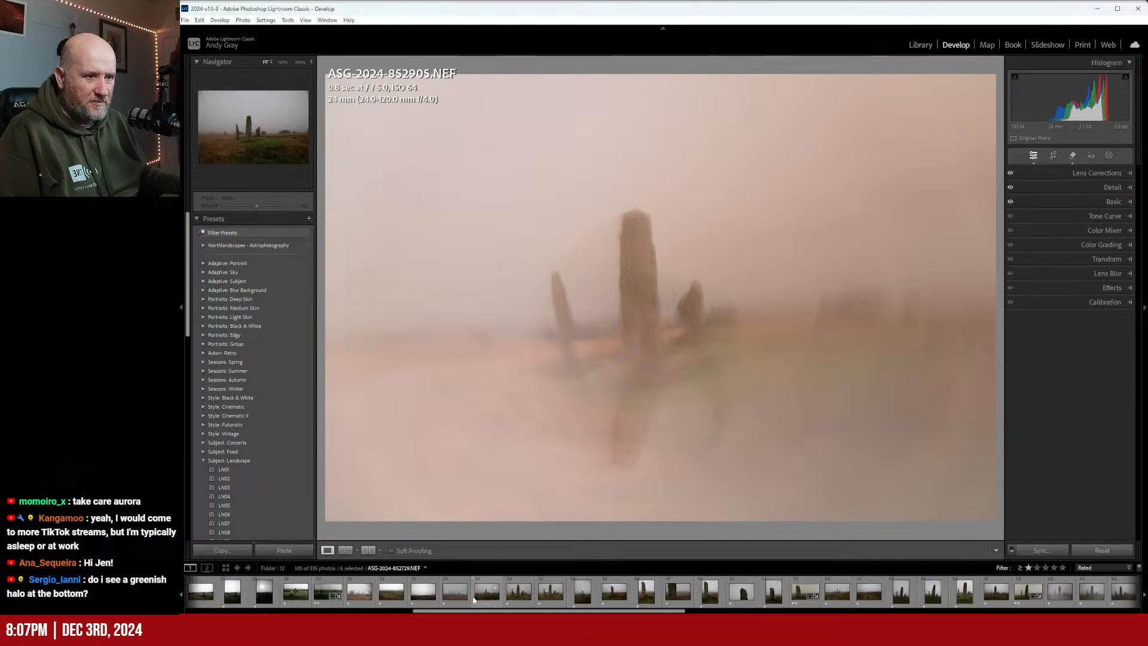
scroll(474, 599, down, 3)
click(323, 592)
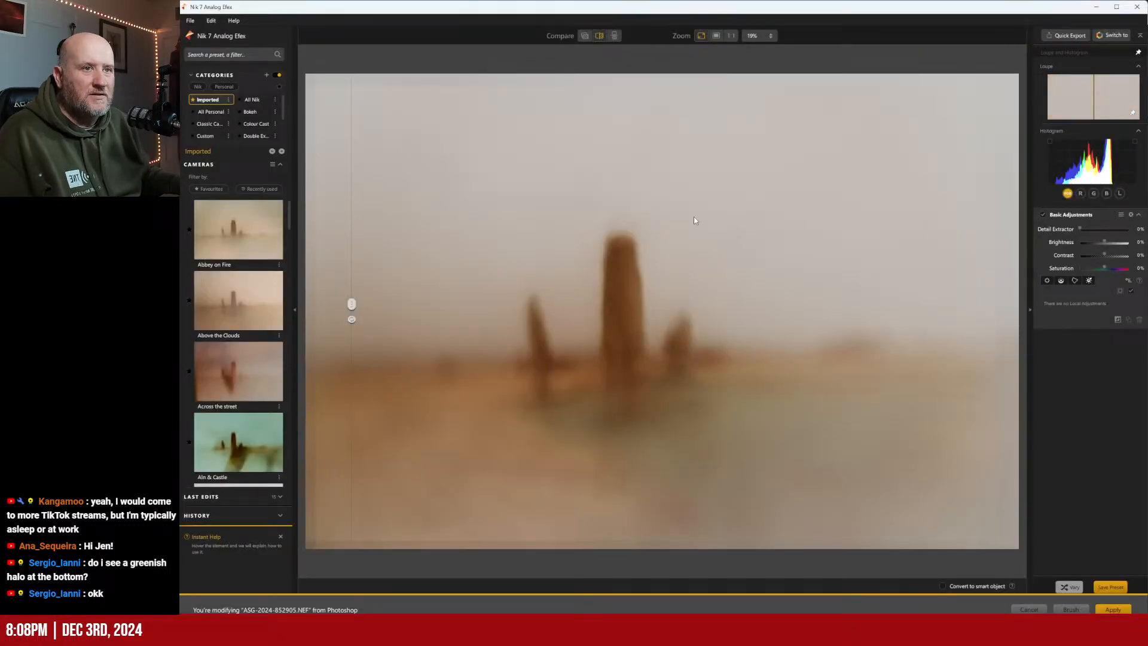
Return to Nik 7 Analog Efex, apply the Abbey on Fire preset and extend its preview across the whole image
click(254, 232)
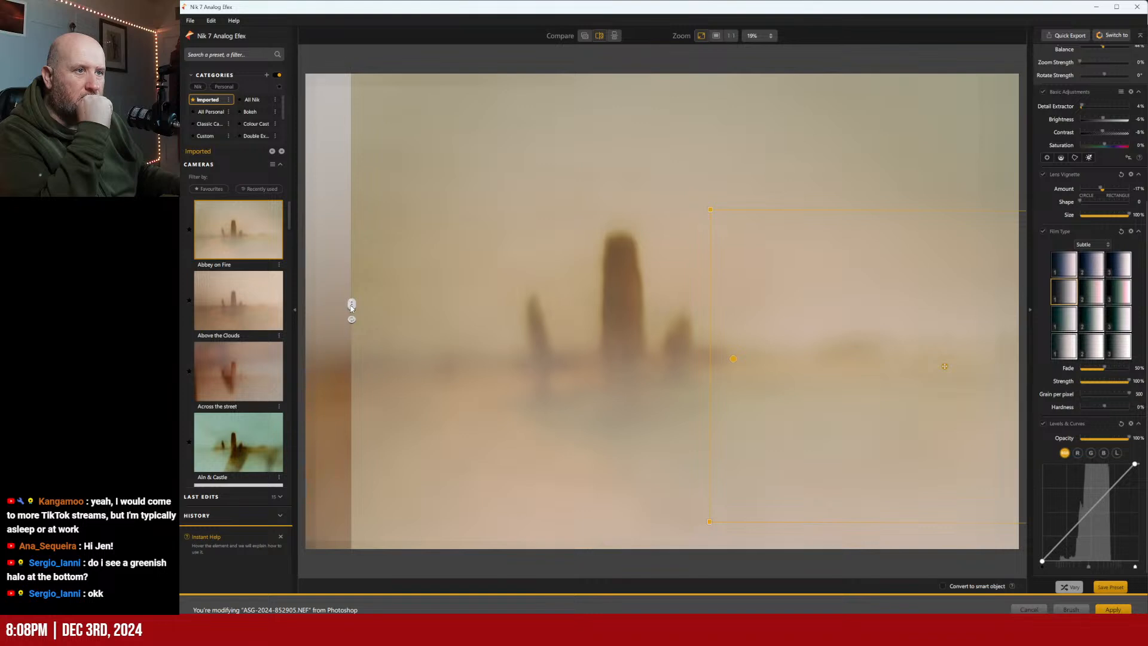
drag(352, 306, 271, 308)
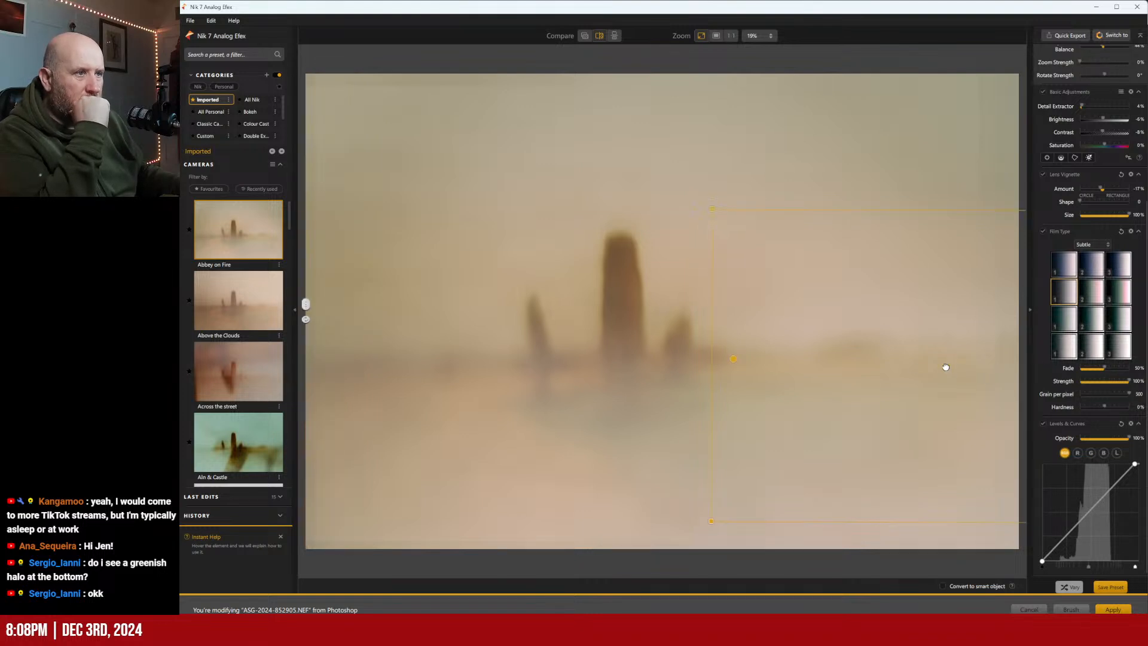
Move the preset's double-exposure frame lower over the foreground and scale the exposure to about 204%
drag(945, 366, 947, 408)
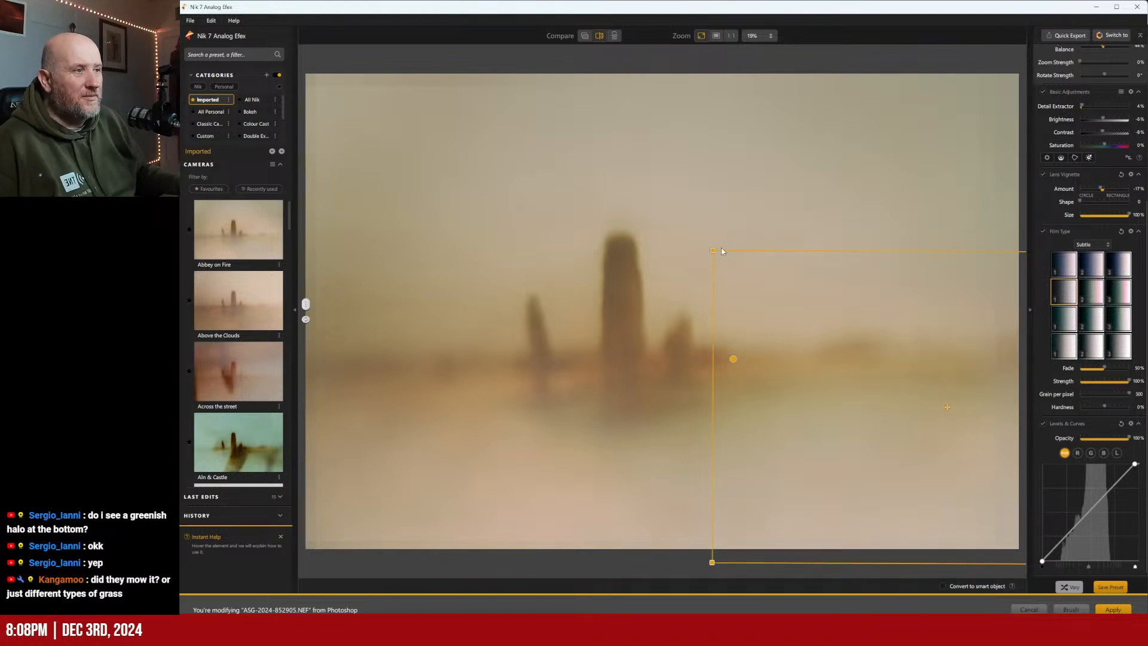
mouse_move(713, 248)
mouse_down()
mouse_move(804, 242)
mouse_move(721, 243)
mouse_up()
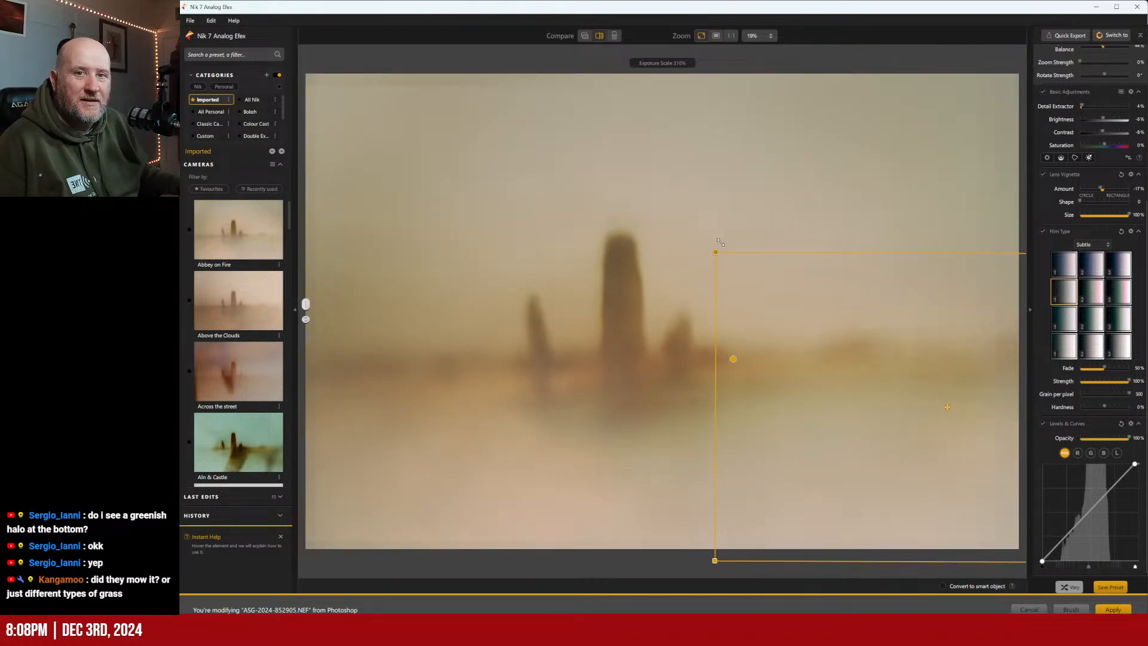
drag(721, 242, 720, 242)
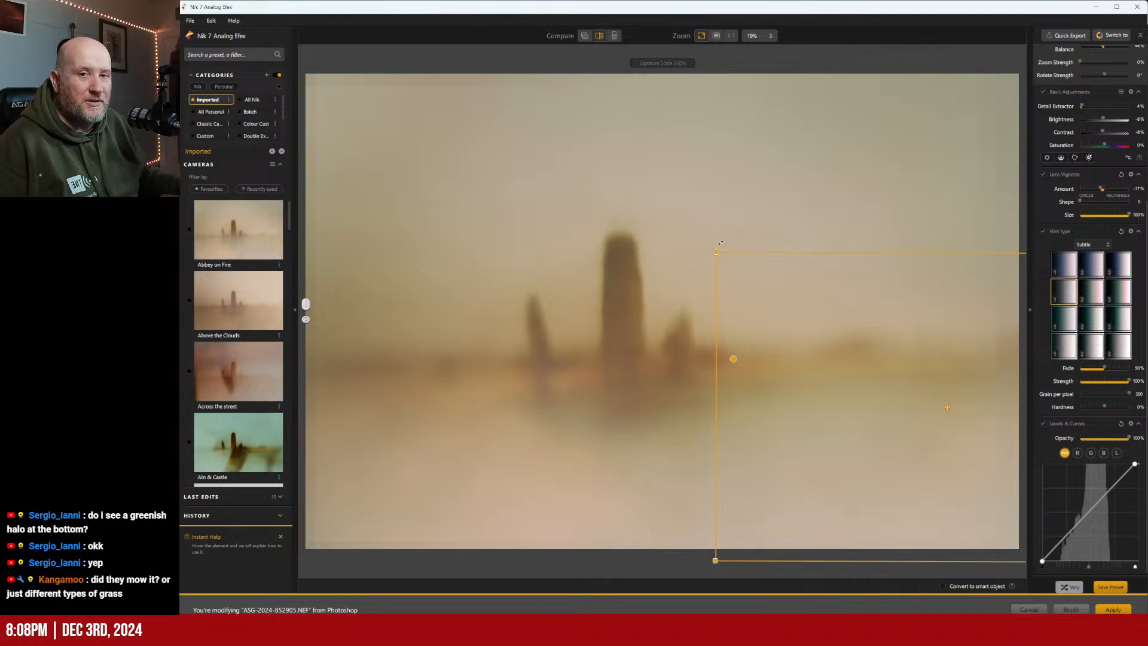
mouse_move(715, 251)
mouse_down()
mouse_move(729, 256)
mouse_move(719, 254)
mouse_up()
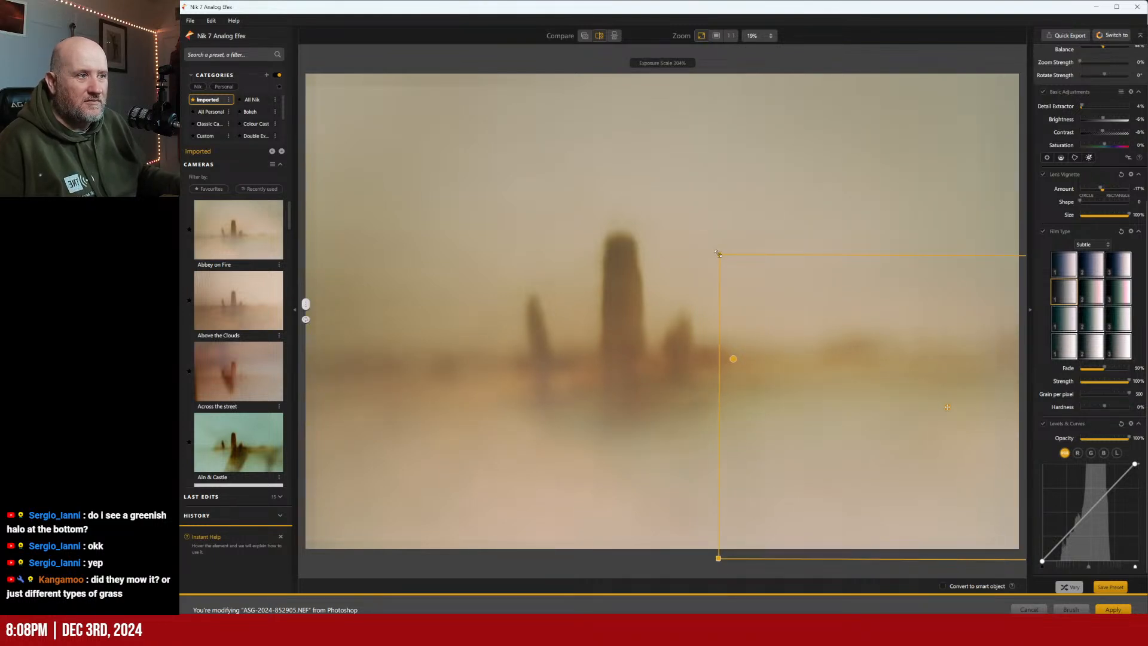
mouse_move(946, 410)
mouse_down()
mouse_move(945, 305)
mouse_move(954, 441)
mouse_move(952, 425)
mouse_up()
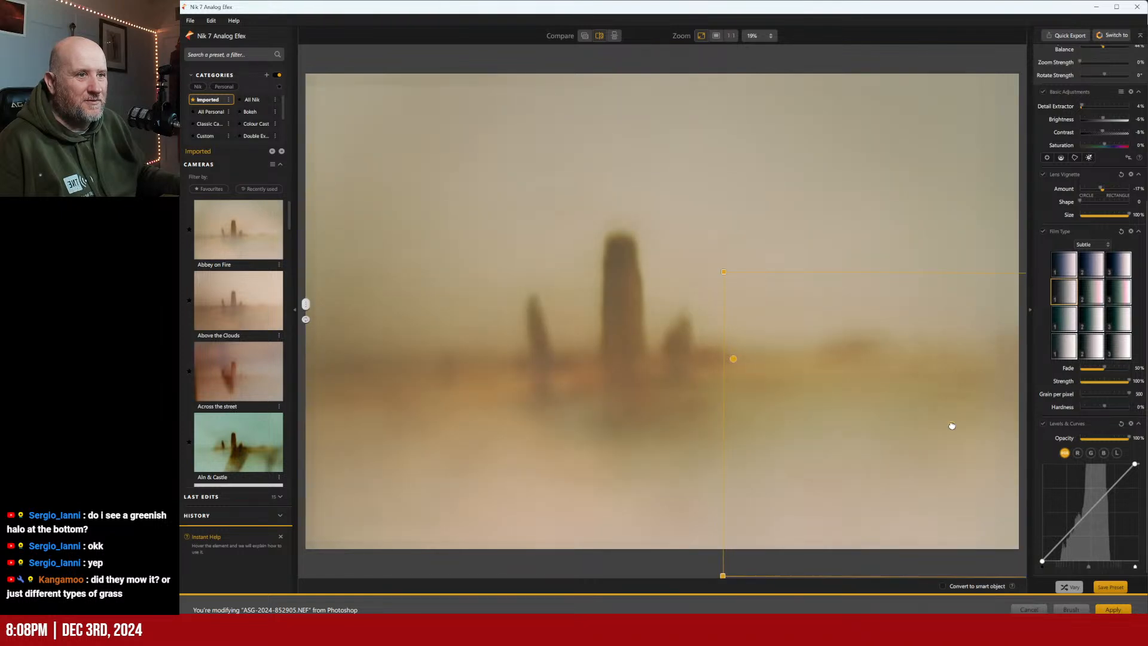
Switch the film type to the Warm set and try several of its film swatches
click(1086, 245)
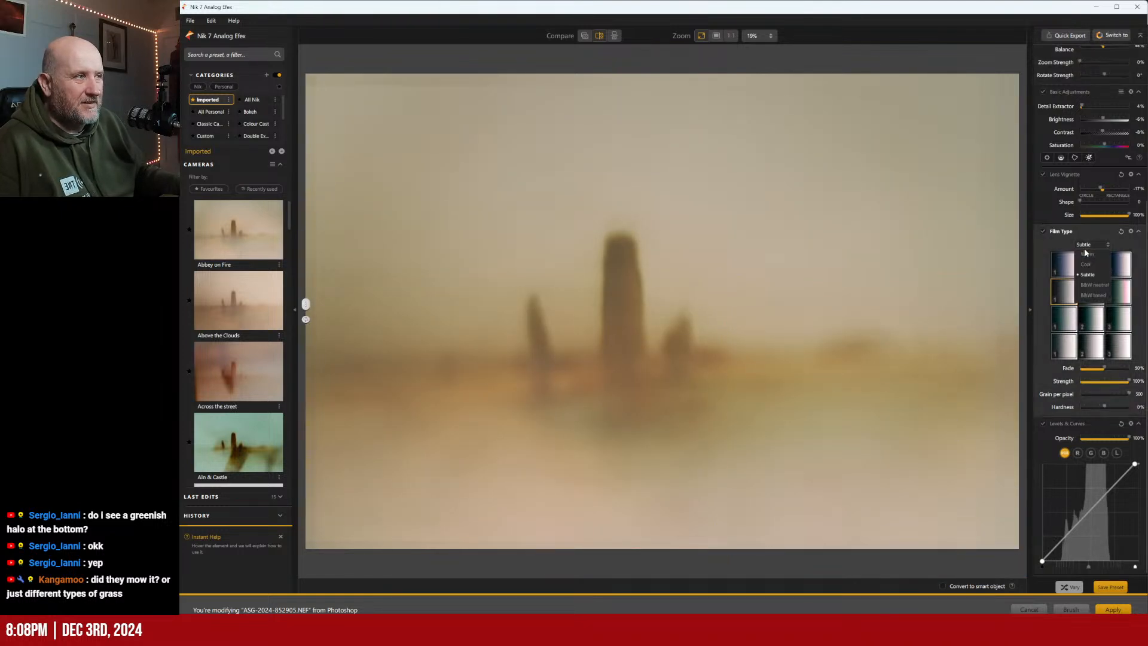
click(1090, 257)
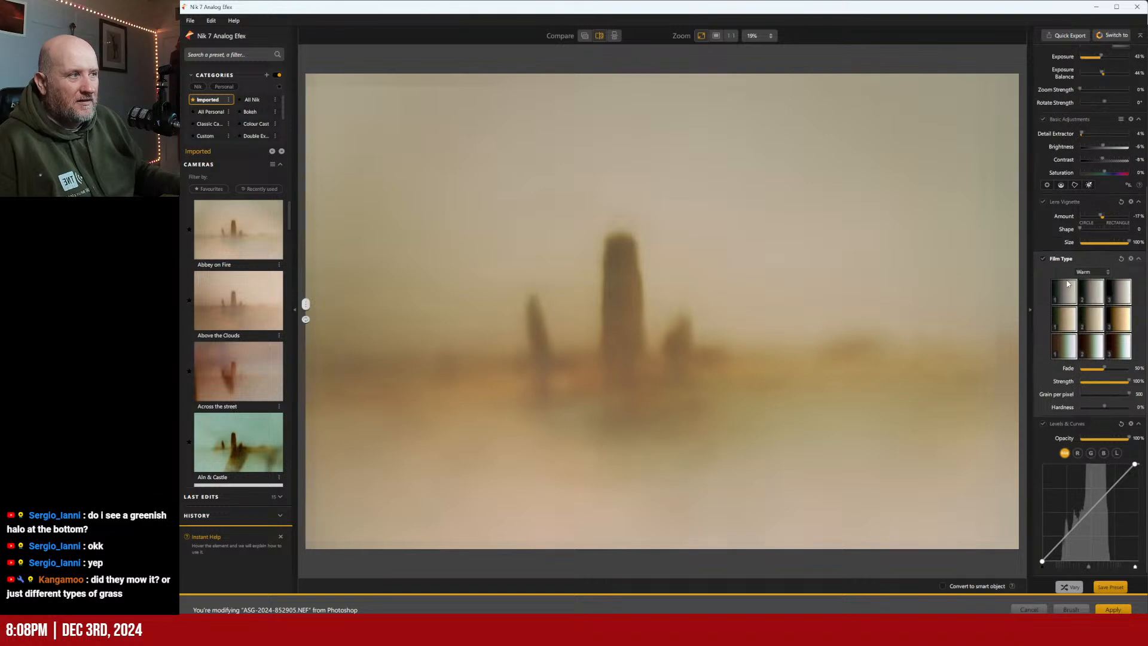
click(1069, 327)
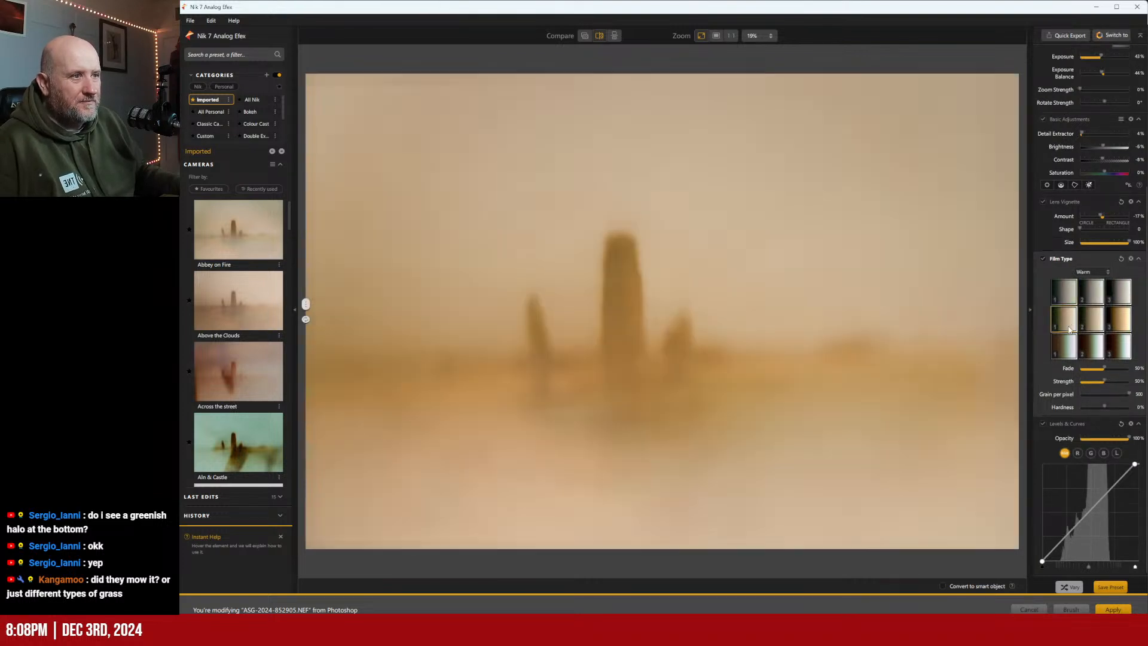
click(1070, 353)
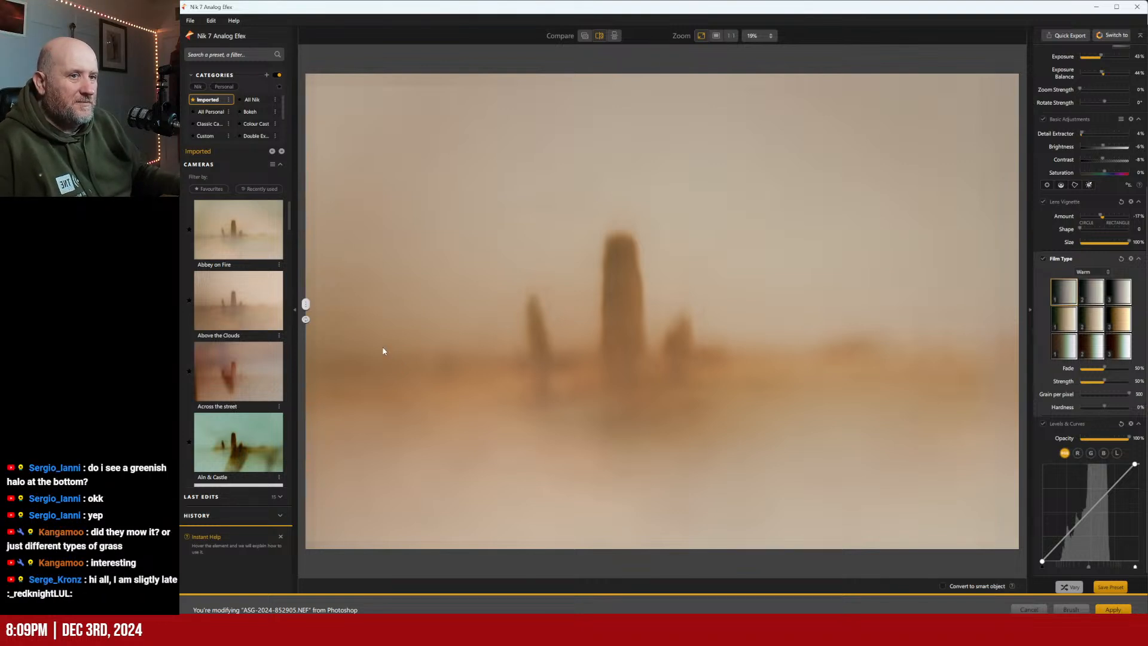
Browse the imported camera presets and apply the Classic Dunstanburgh preset
scroll(259, 292, down, 3)
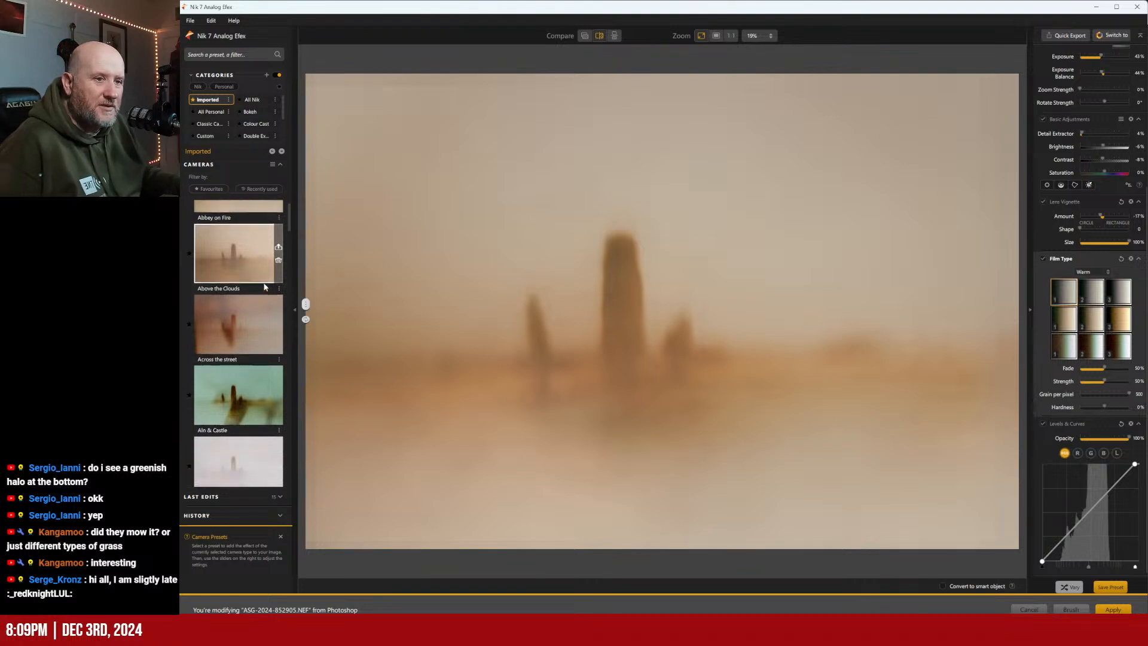
scroll(267, 279, down, 6)
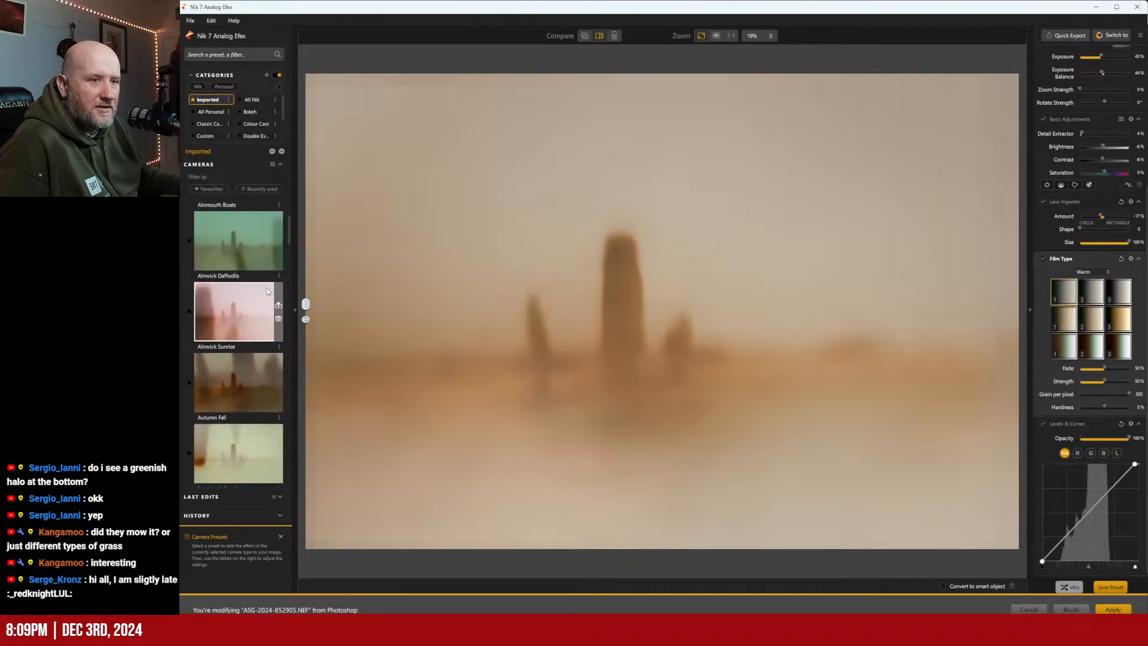
scroll(267, 291, down, 1)
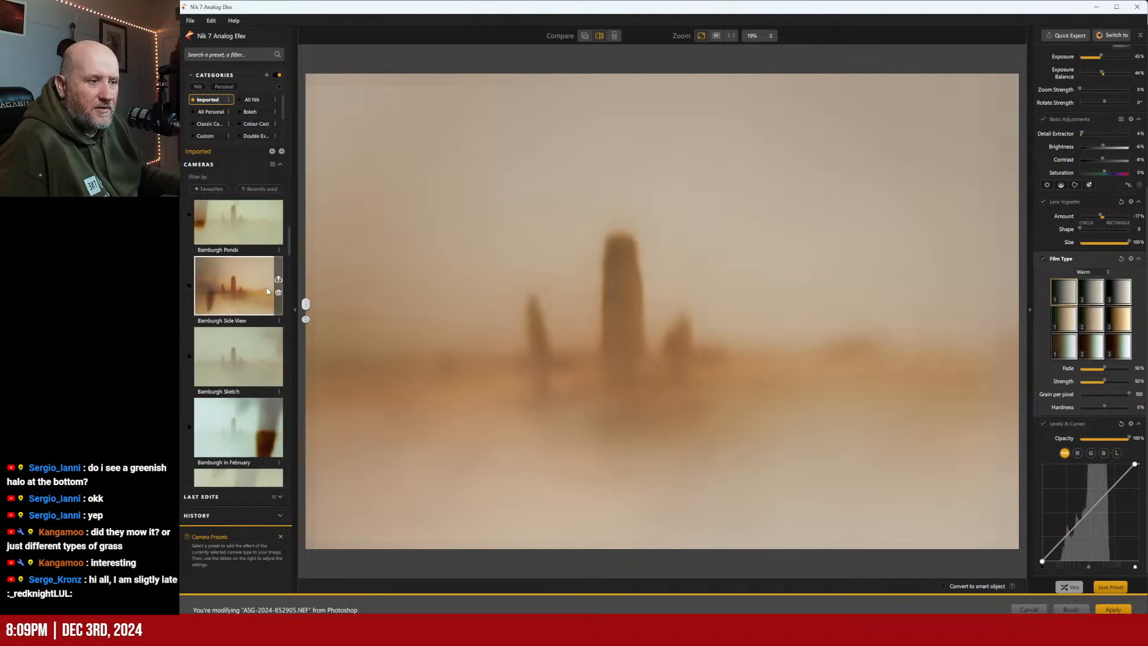
scroll(267, 291, down, 6)
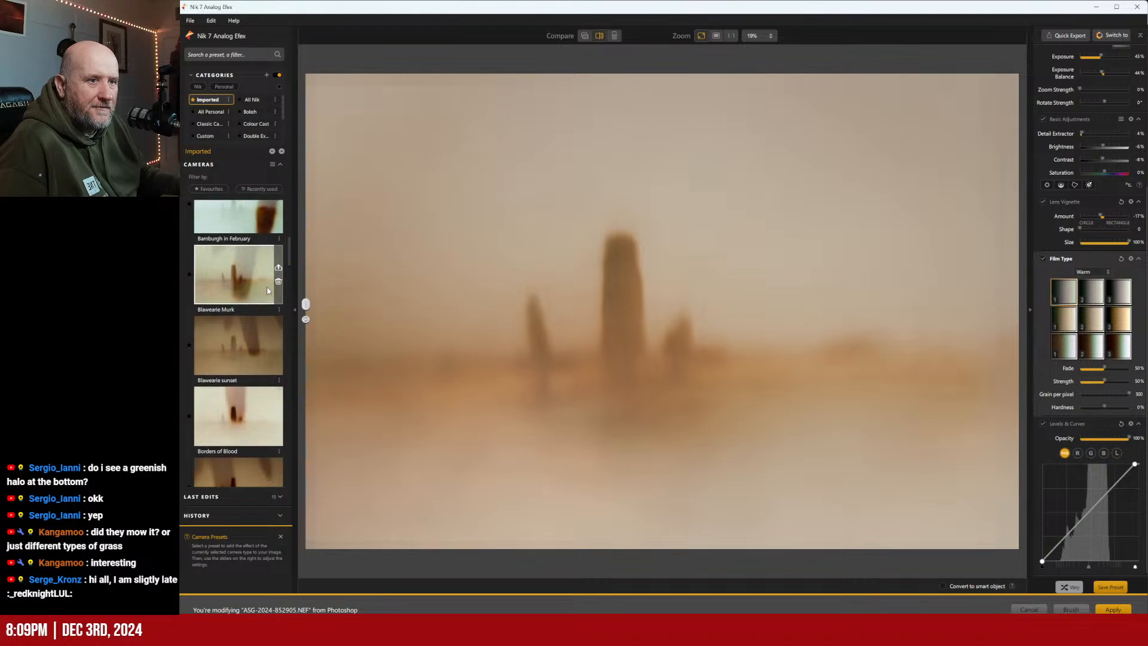
scroll(267, 292, down, 5)
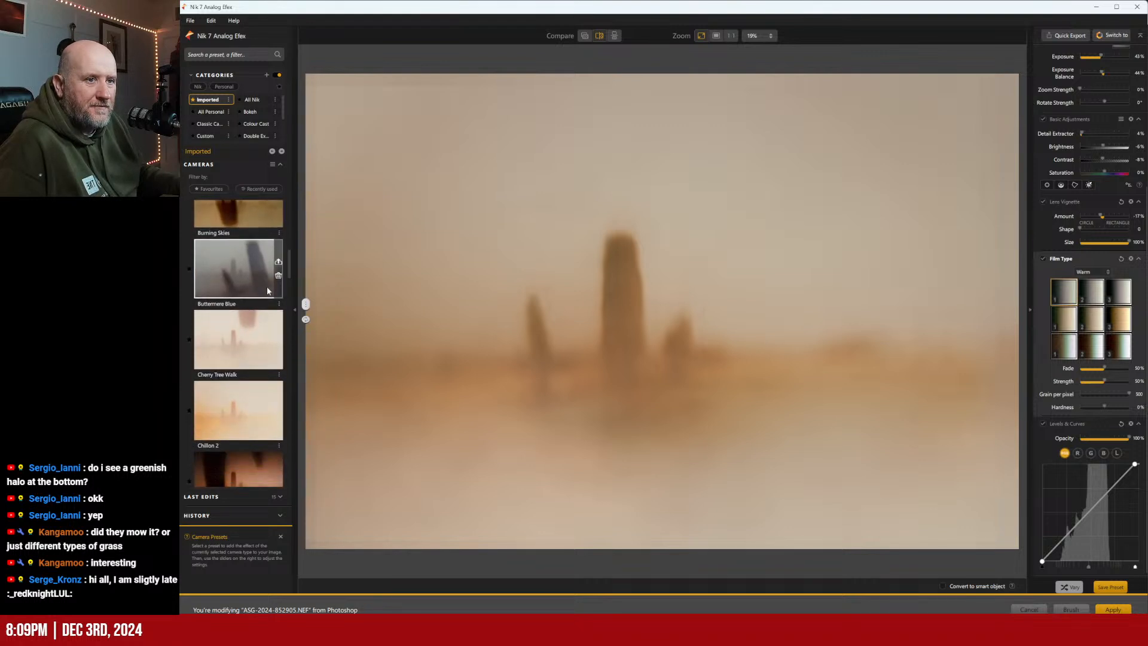
scroll(267, 291, down, 4)
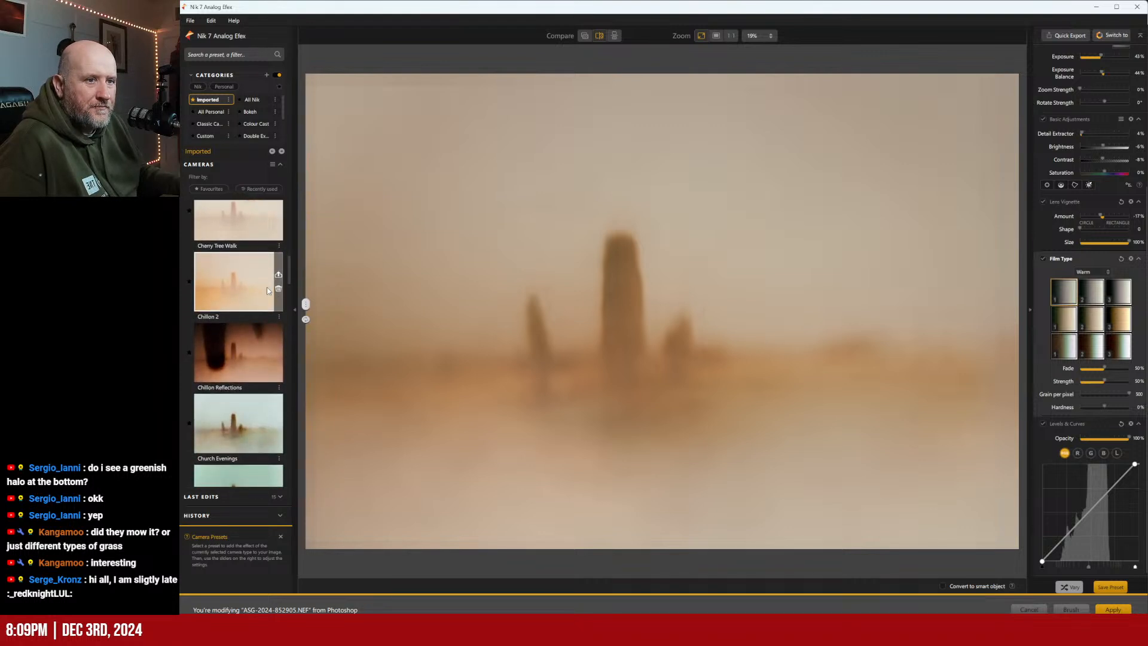
scroll(267, 291, down, 3)
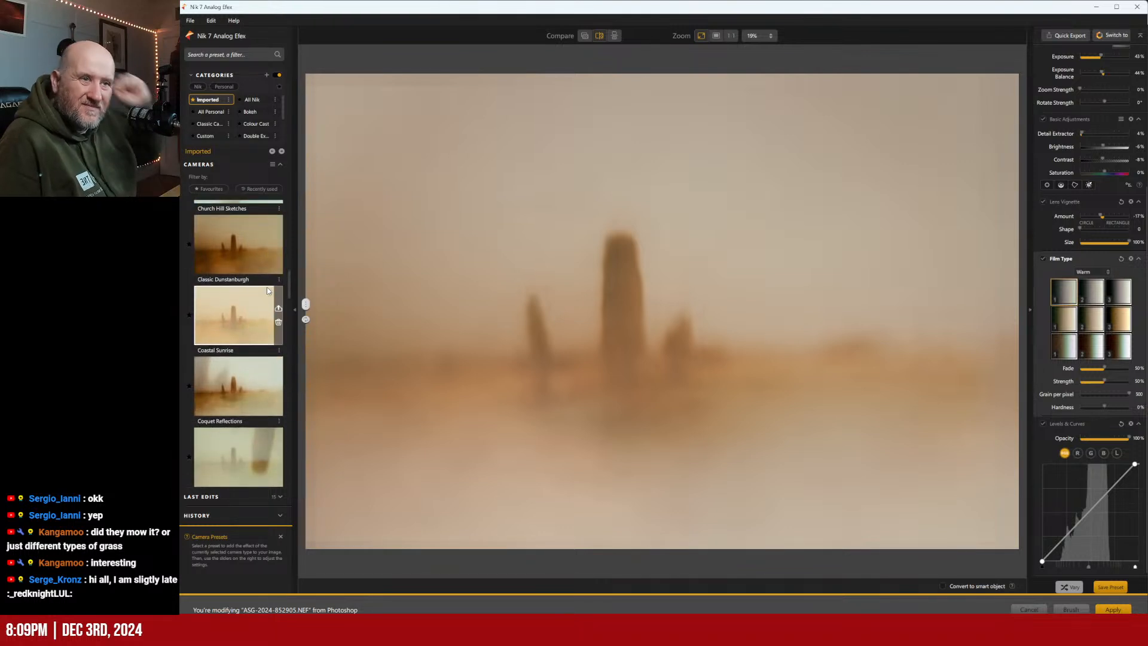
click(232, 257)
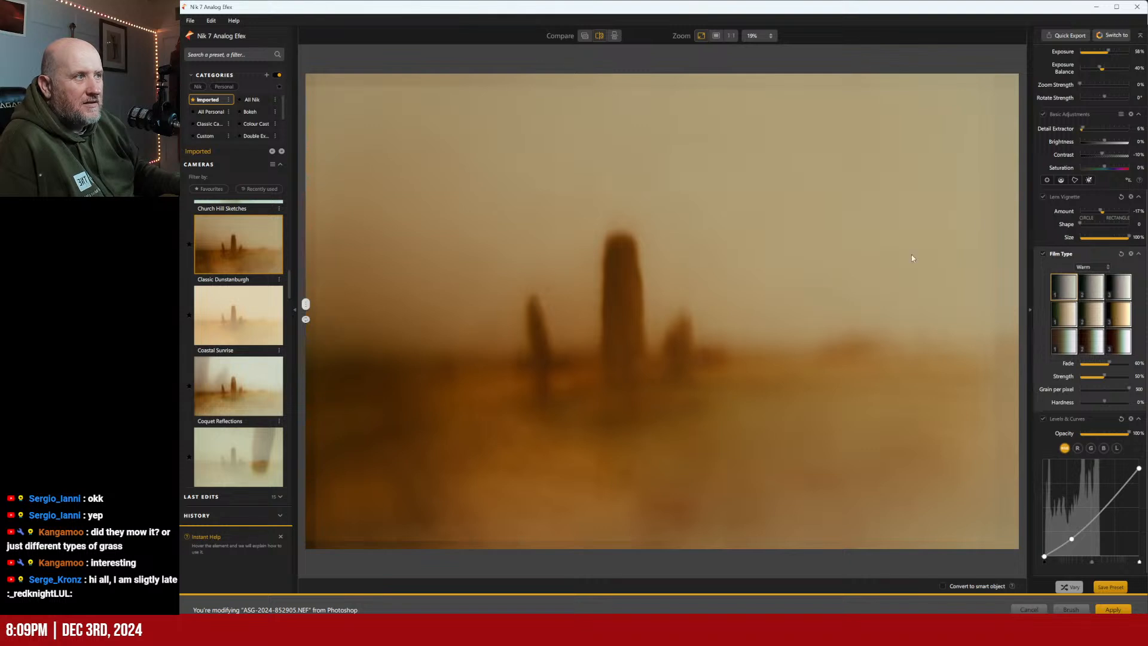
Resize the double-exposure frame and centre it just below the standing stones, over the foreground
scroll(1082, 173, up, 4)
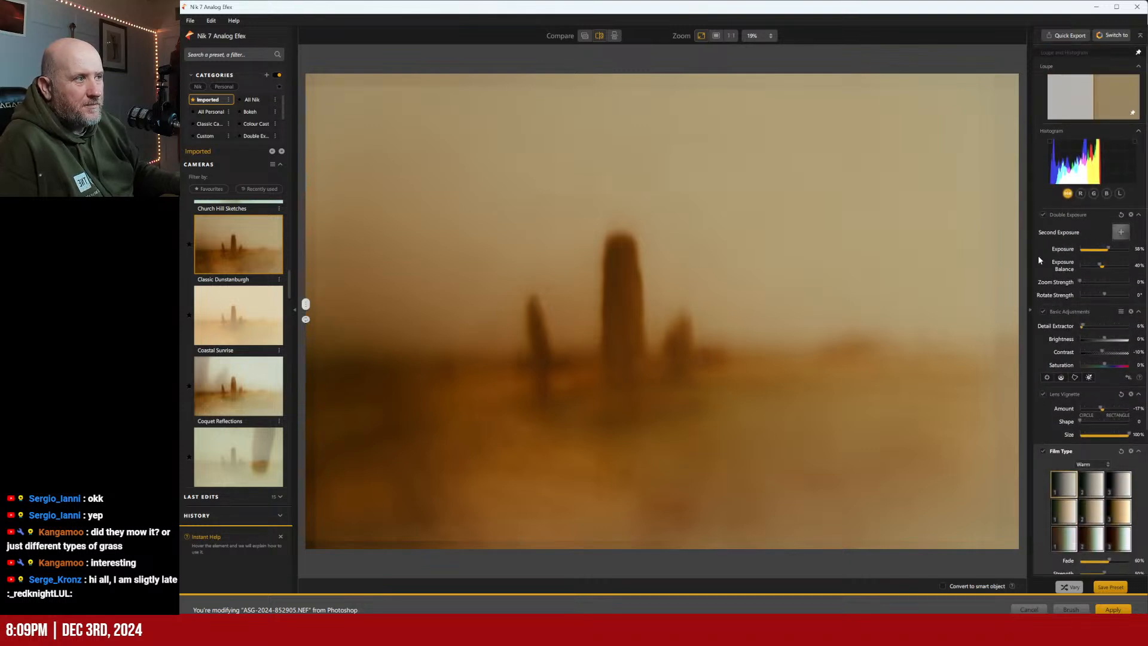
click(1038, 260)
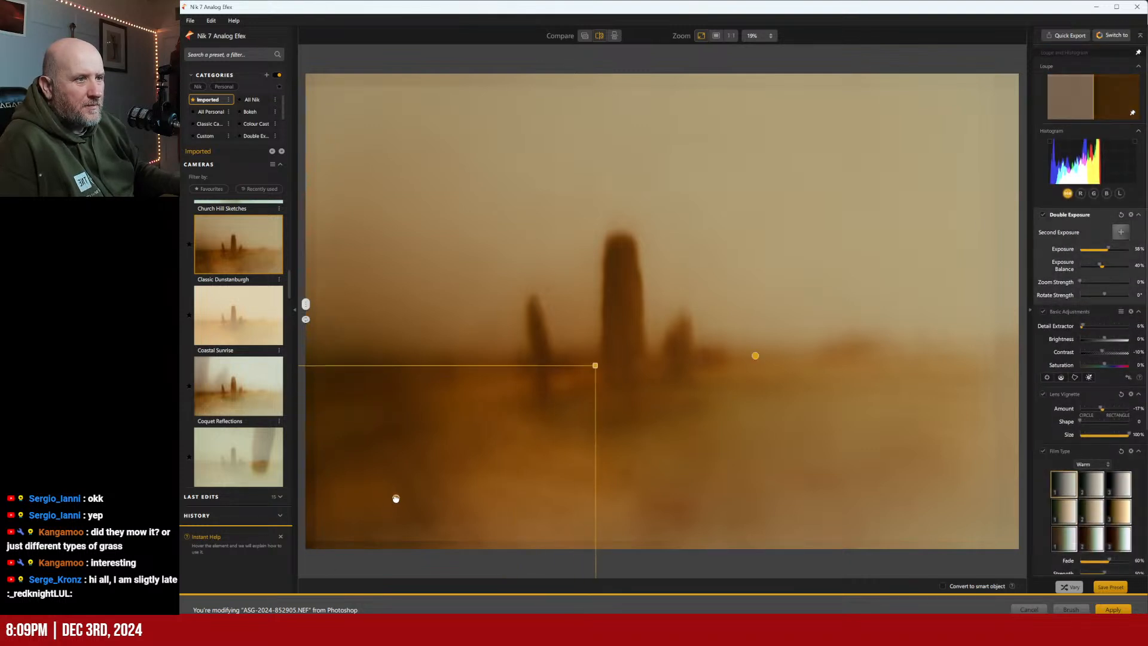
drag(396, 498, 696, 495)
drag(496, 361, 392, 281)
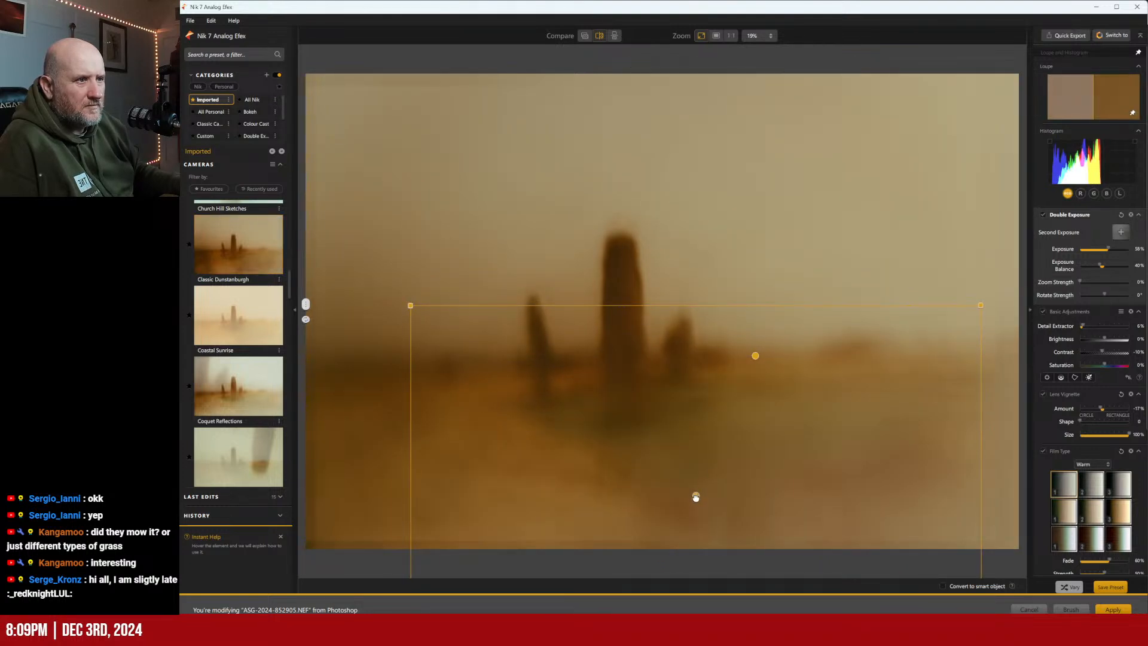
drag(696, 497, 684, 400)
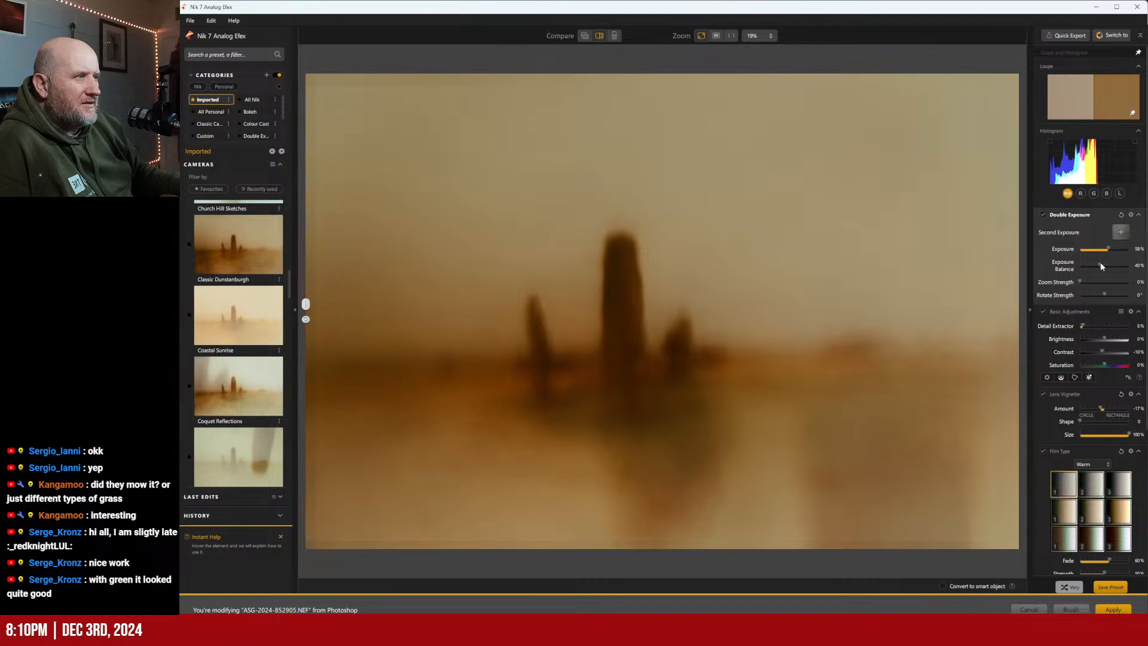
Set double exposure to 55% with 41% balance, detail extractor to 17%, brightness to 18% and contrast to -14%
mouse_move(1102, 265)
mouse_down()
mouse_move(1093, 268)
mouse_move(1106, 248)
mouse_up()
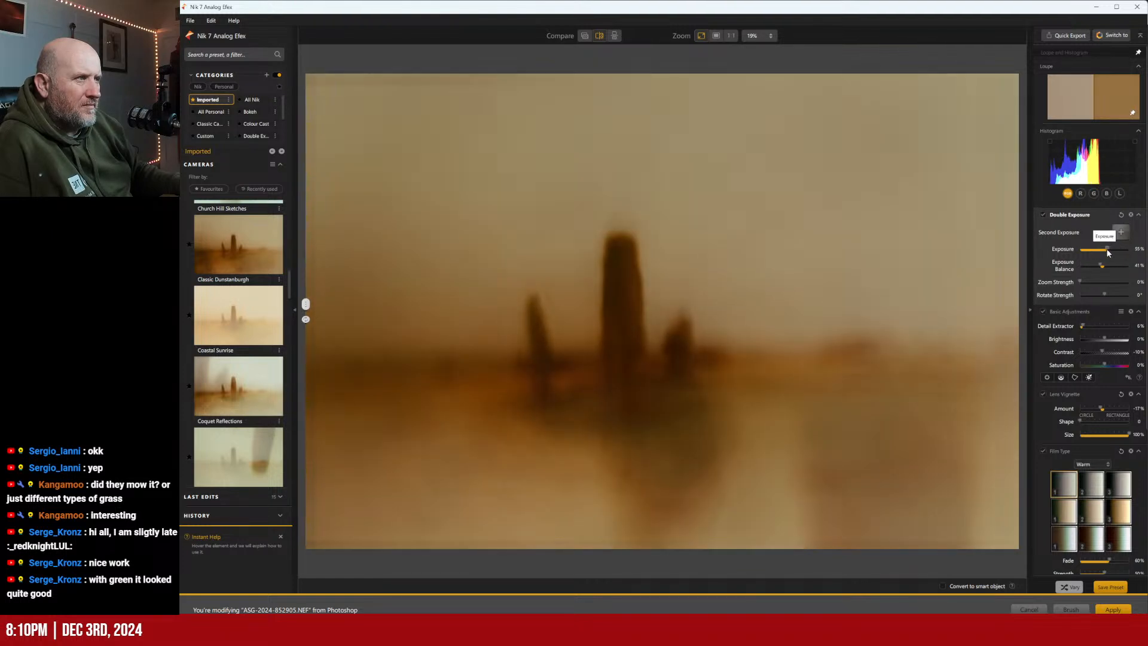
double_click(1082, 326)
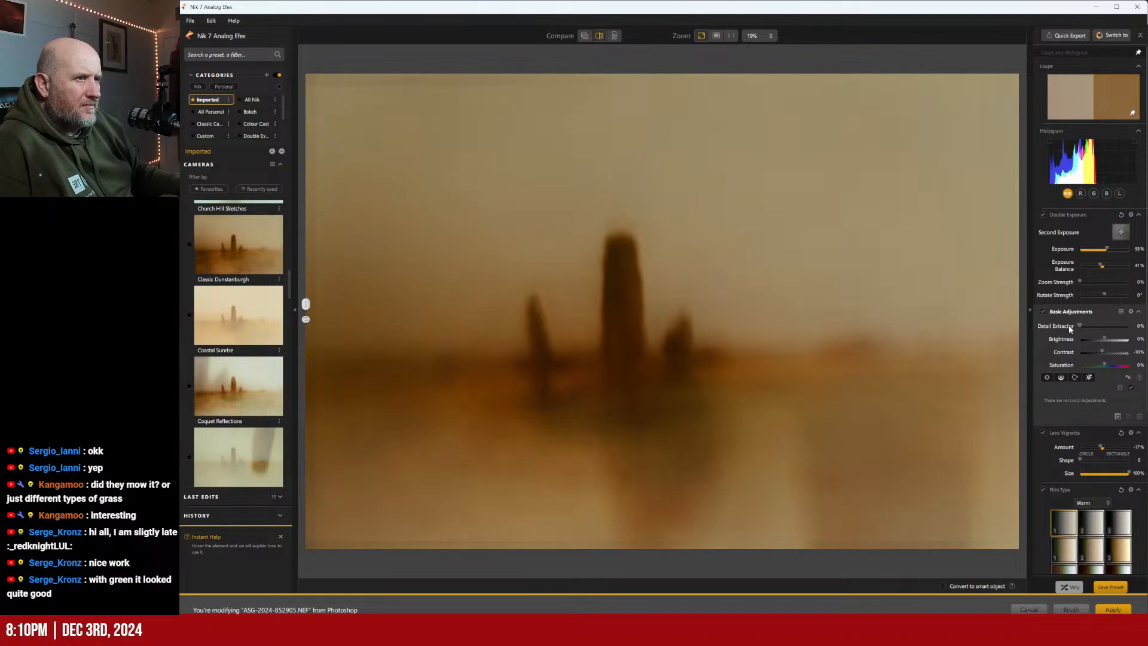
drag(1070, 327, 1107, 340)
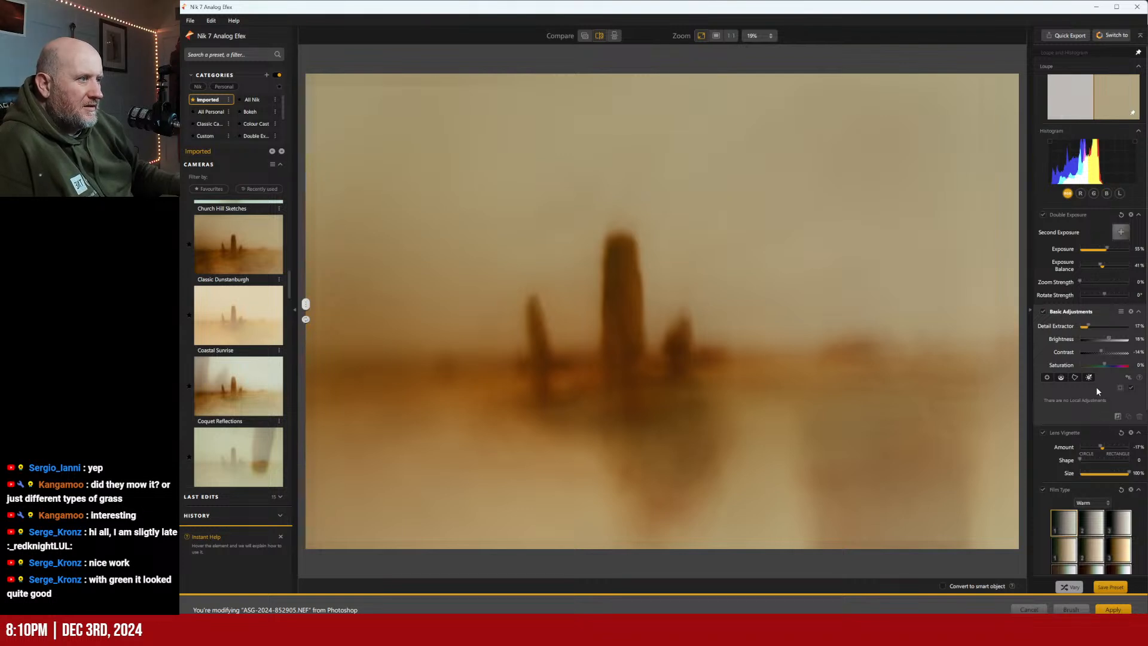
scroll(1096, 386, down, 1)
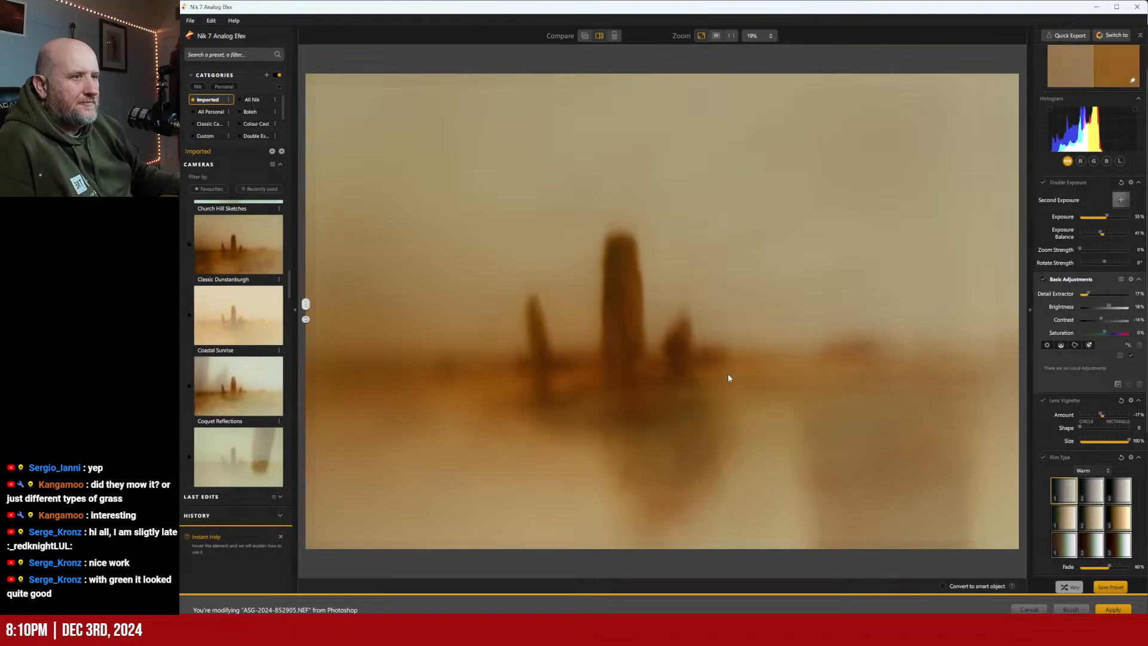
Rotate the double-exposure frame about 90 degrees and shift its centre to the horizon just beside the smaller stone, adjusting its scale slightly
scroll(1088, 239, up, 2)
click(1040, 257)
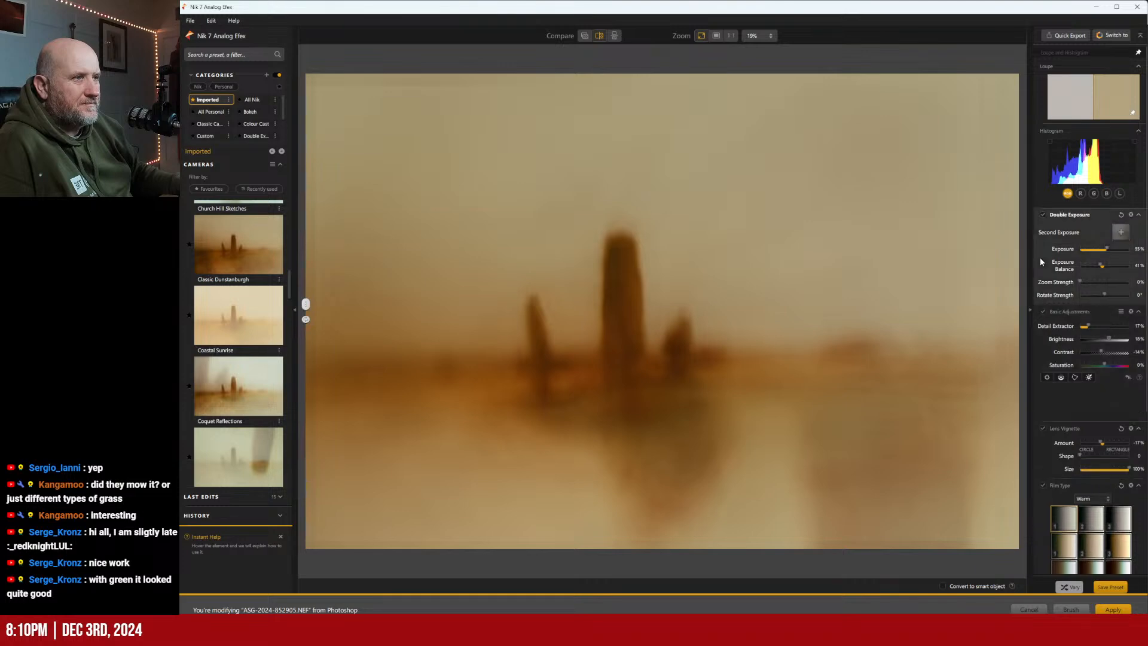
drag(950, 174, 608, 307)
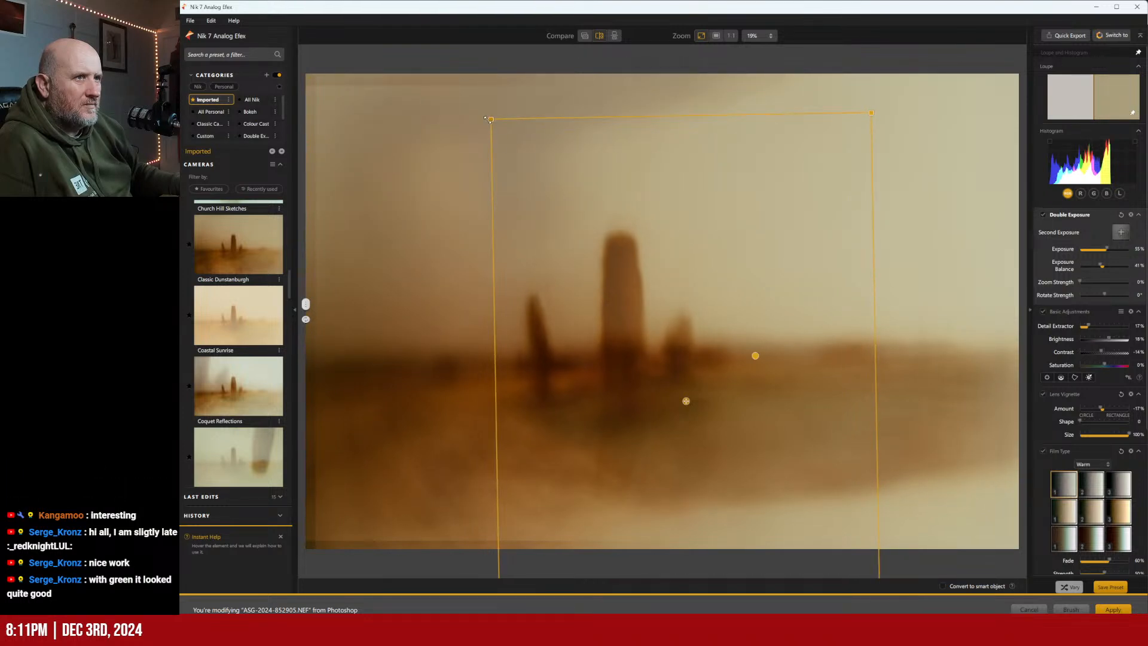
drag(686, 396, 741, 345)
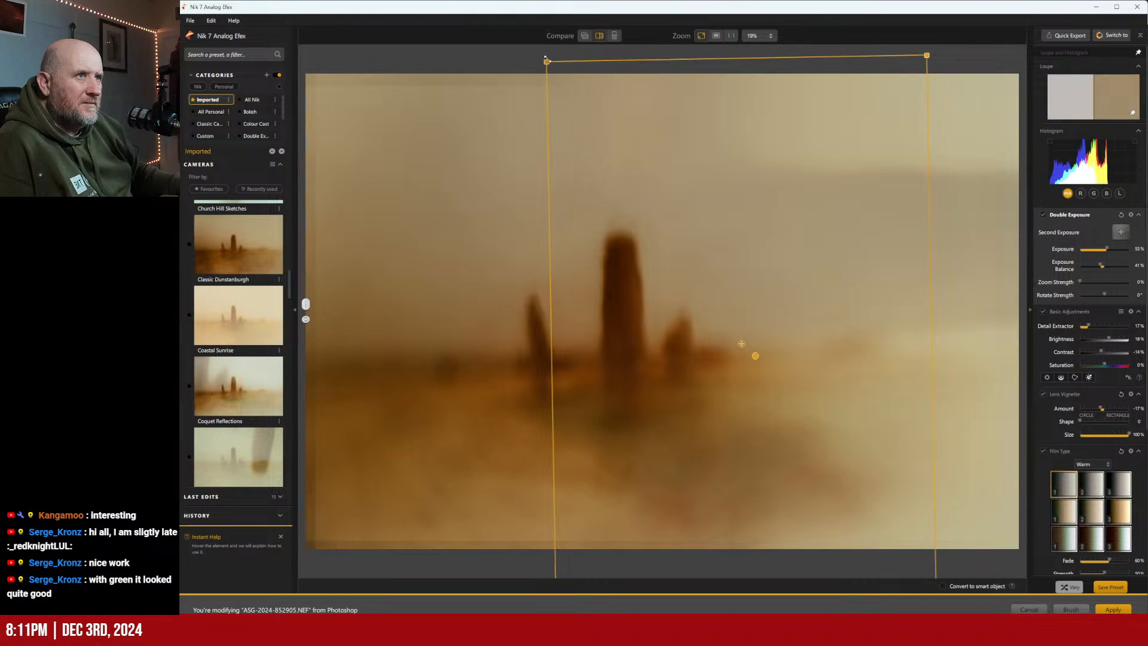
mouse_move(546, 62)
mouse_down()
mouse_move(593, 113)
mouse_move(545, 62)
mouse_up()
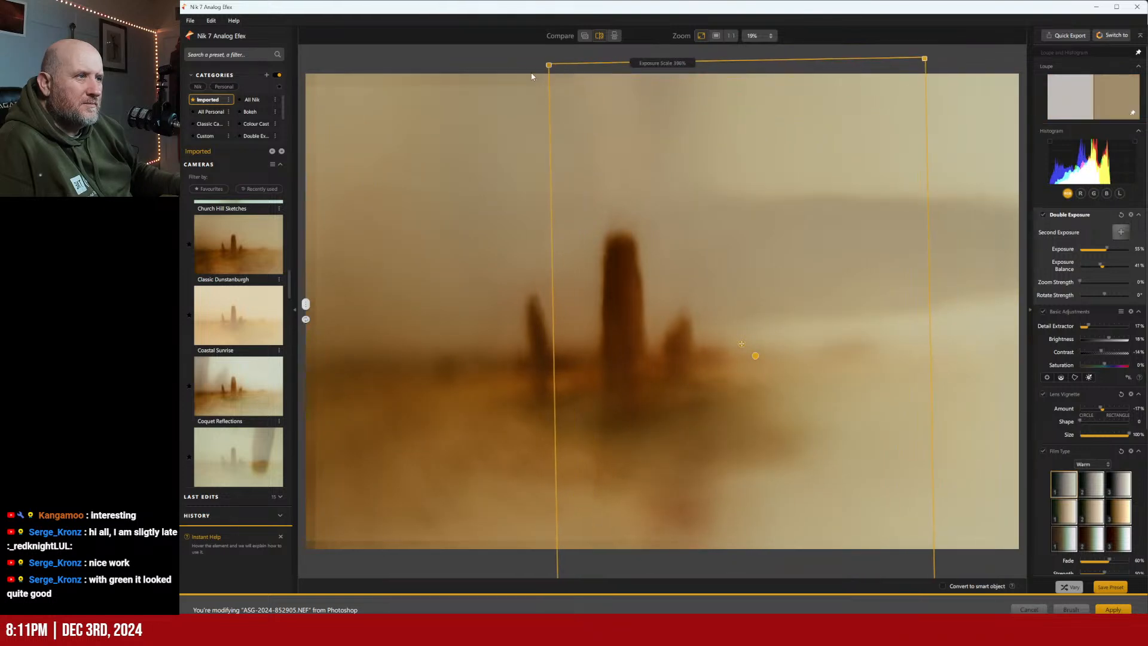
Give the double exposure 21% zoom strength and some rotation blur centred on the sky's upper edge, and shift its frame slightly lower
click(1098, 294)
drag(755, 355, 793, 121)
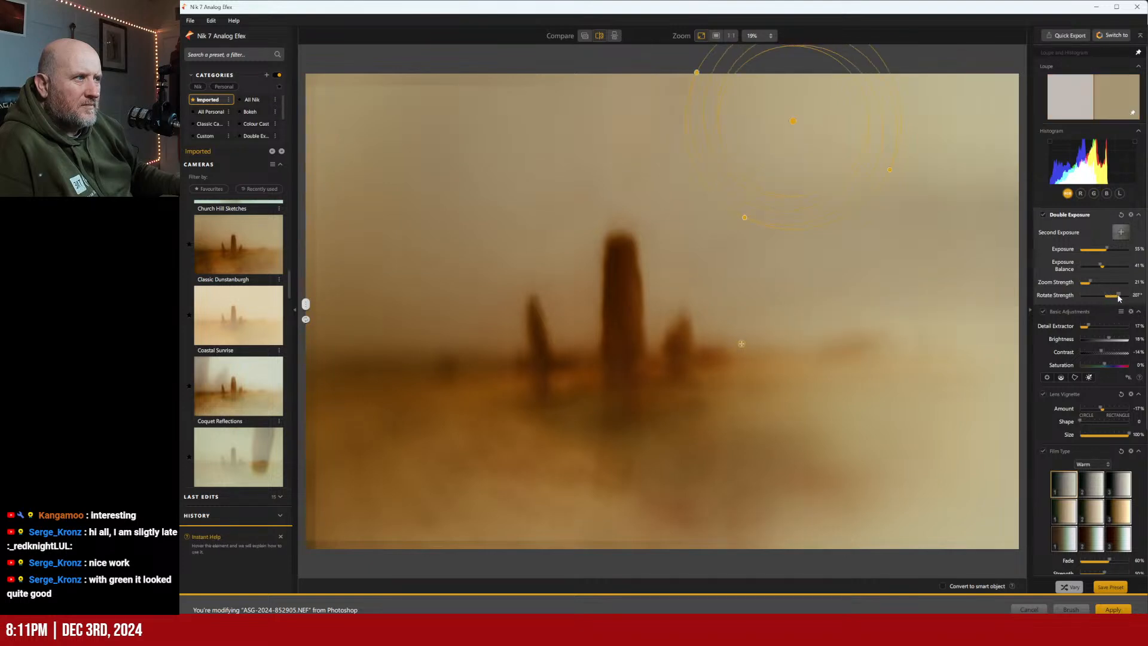
drag(1110, 295, 1118, 294)
drag(793, 120, 846, 73)
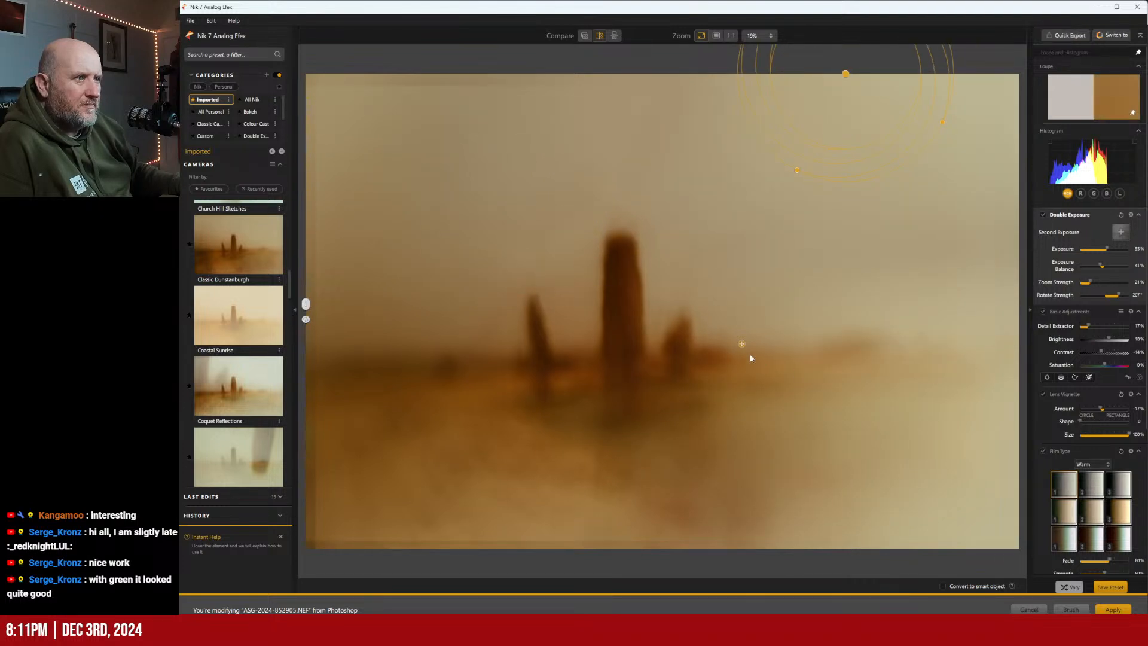
mouse_move(742, 343)
mouse_down()
mouse_move(778, 329)
mouse_move(774, 341)
mouse_move(726, 349)
mouse_move(744, 384)
mouse_up()
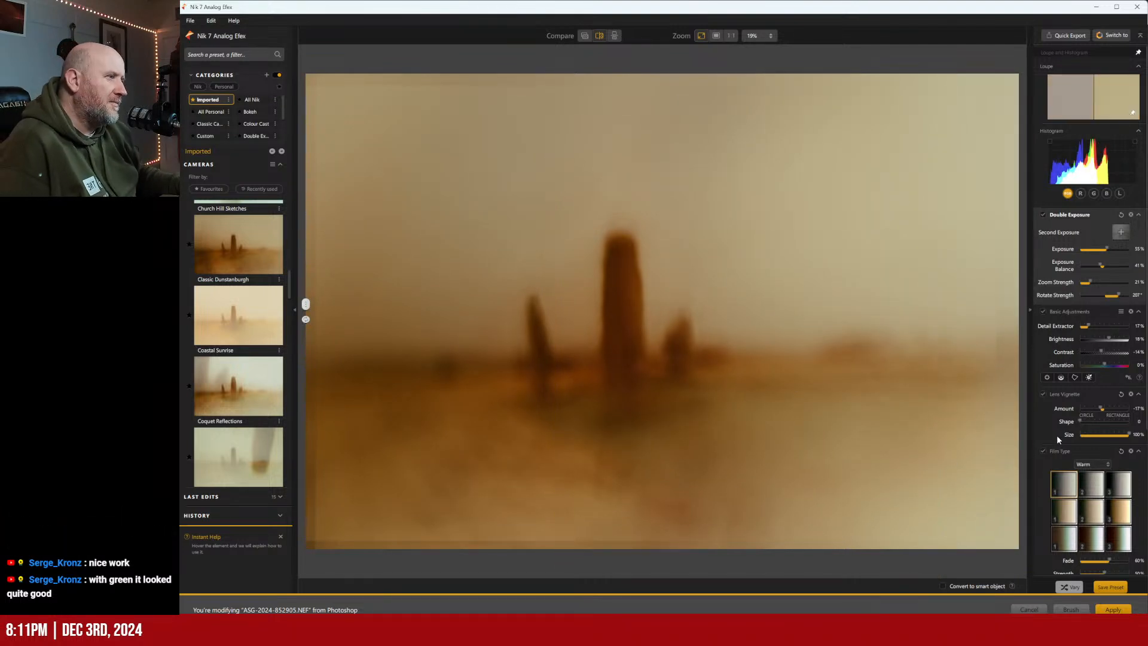
Compare the image without the lens vignette, set its amount to -22% and move its centre to the image's right edge near the horizon
click(1042, 392)
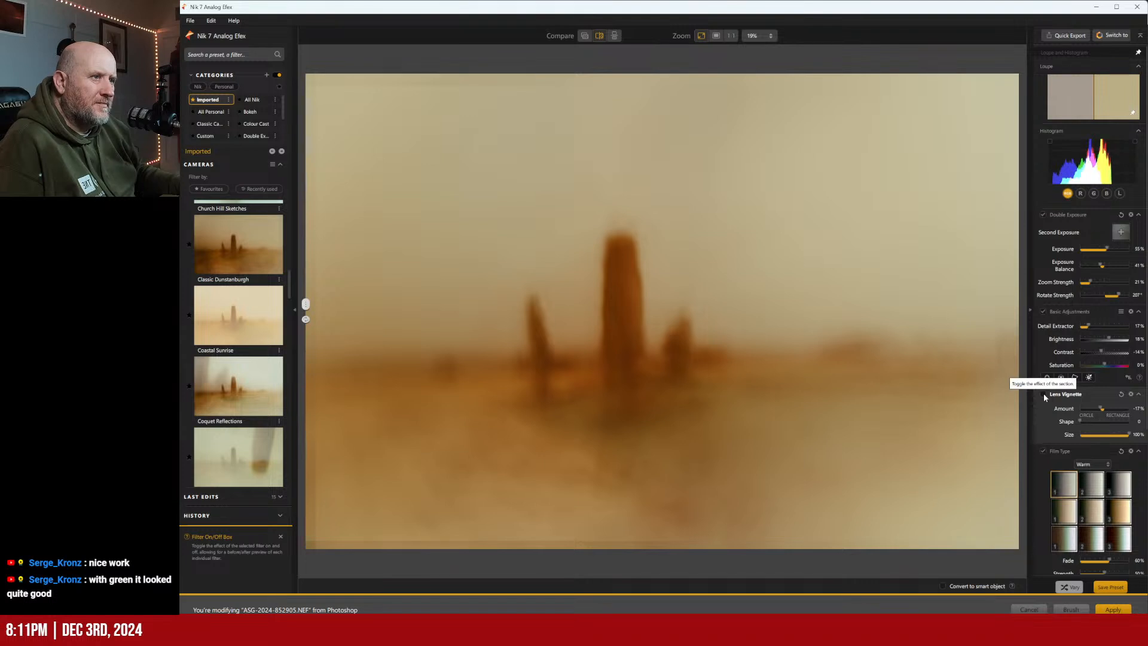
click(1042, 393)
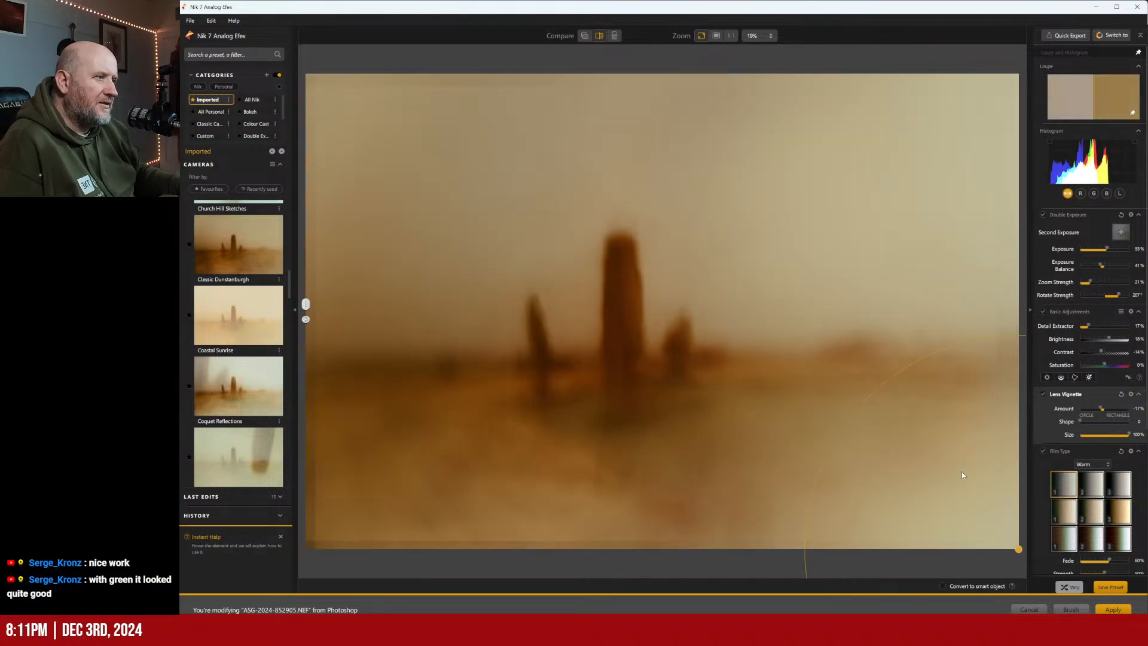
mouse_move(1018, 549)
mouse_down()
mouse_move(930, 433)
mouse_move(743, 466)
mouse_move(969, 269)
mouse_move(920, 177)
mouse_move(986, 450)
mouse_move(977, 287)
mouse_move(809, 504)
mouse_move(917, 545)
mouse_move(1000, 549)
mouse_move(954, 548)
mouse_up()
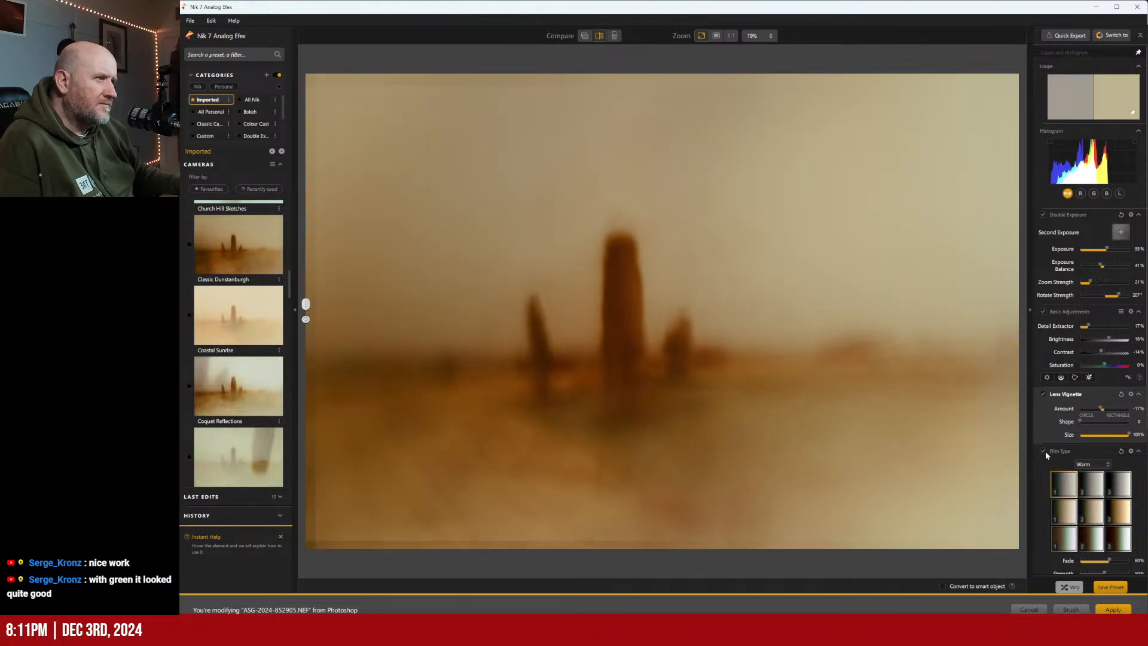
mouse_move(1097, 410)
mouse_down()
mouse_move(1112, 417)
mouse_move(1102, 411)
mouse_up()
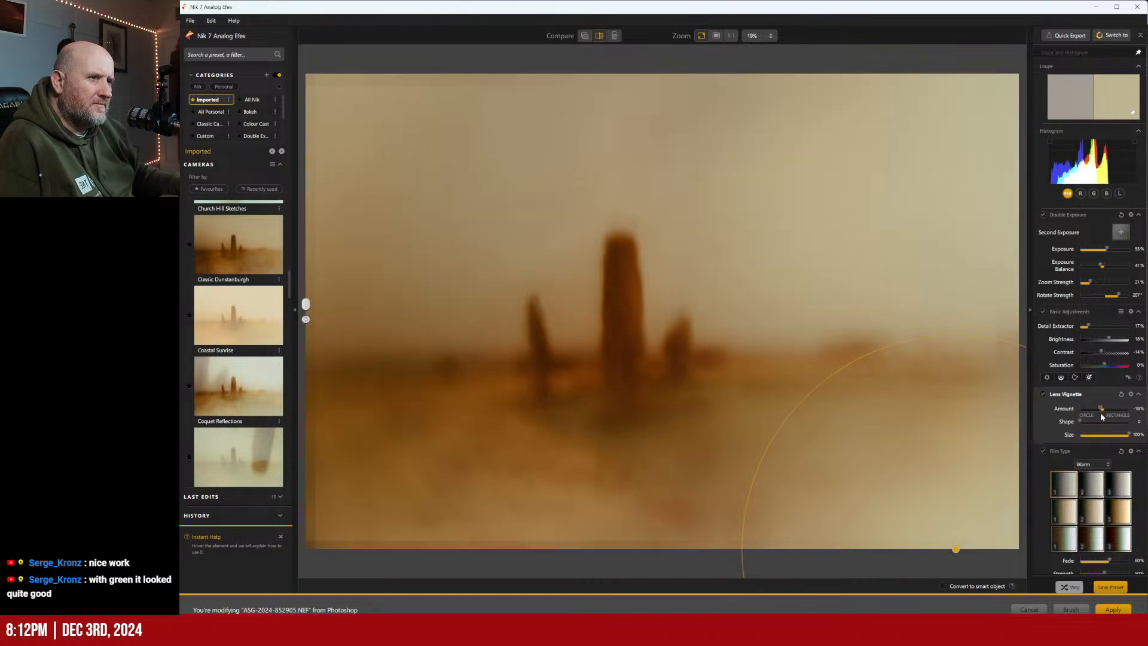
drag(1103, 417, 1100, 417)
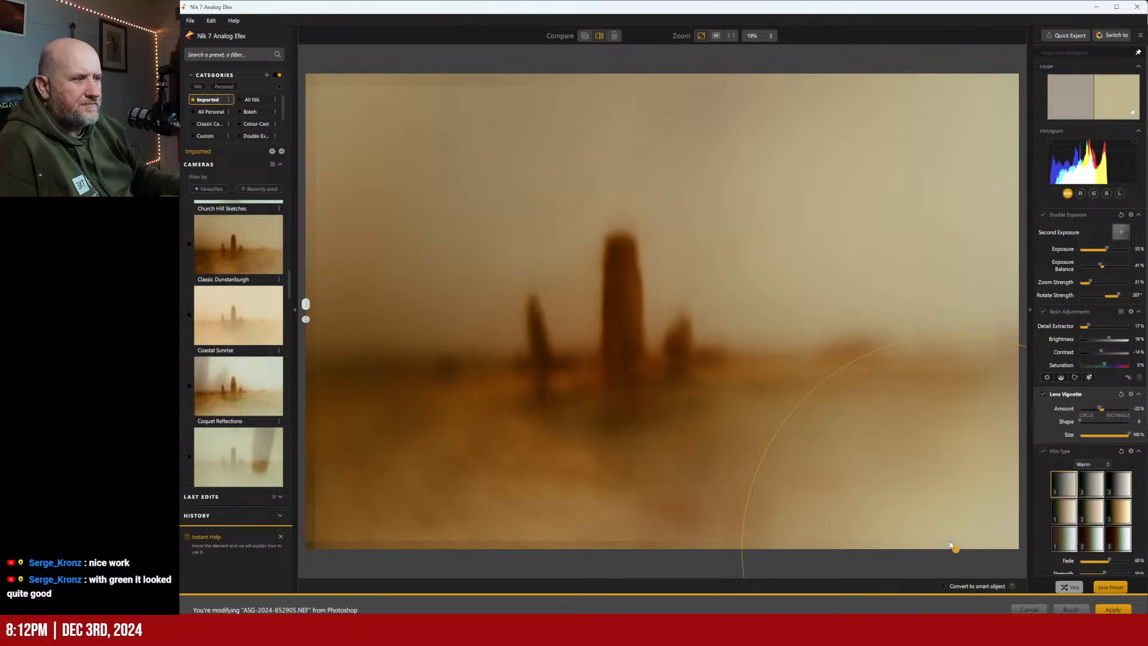
drag(954, 550, 1018, 303)
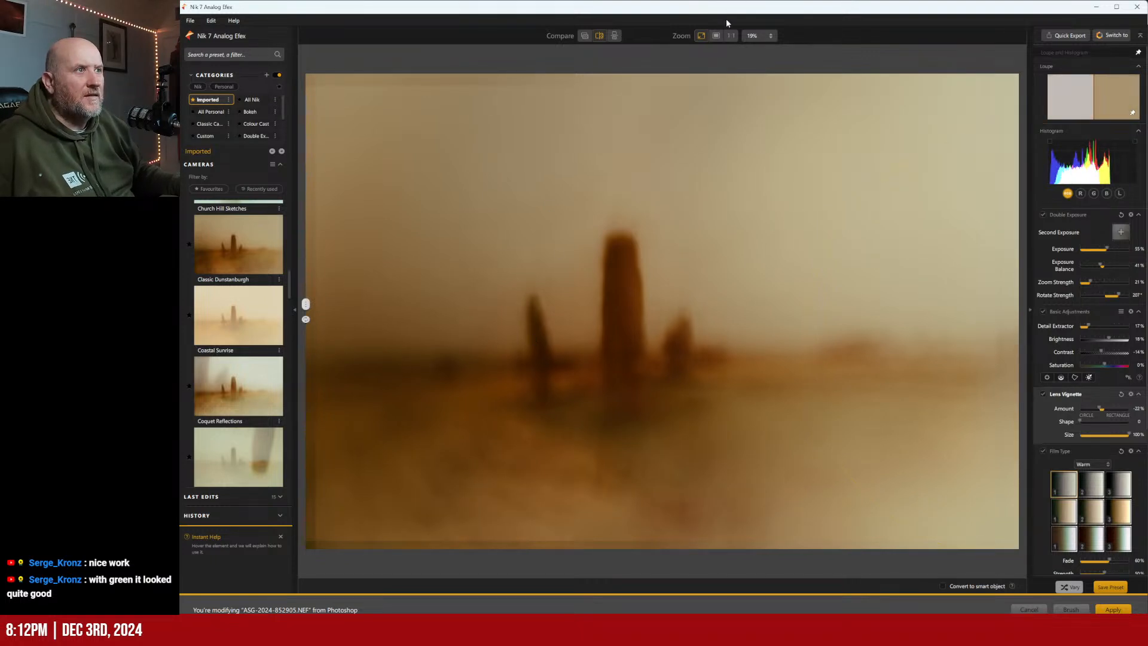
Inspect the tall central stone at 100% magnification
click(730, 35)
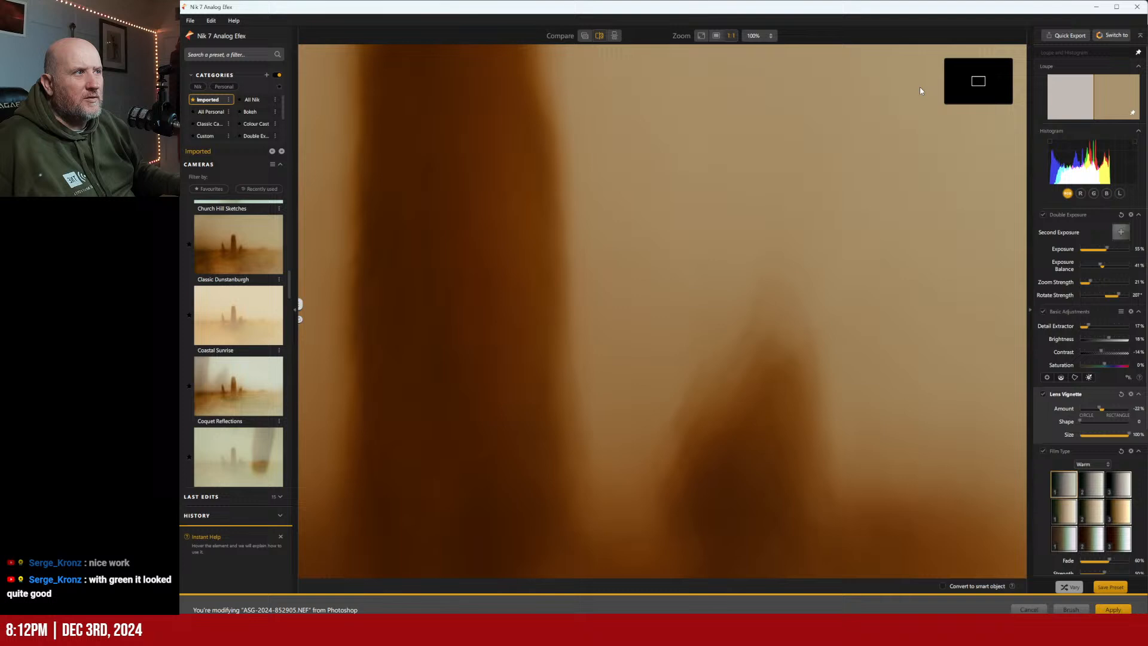
click(959, 90)
drag(970, 88, 974, 80)
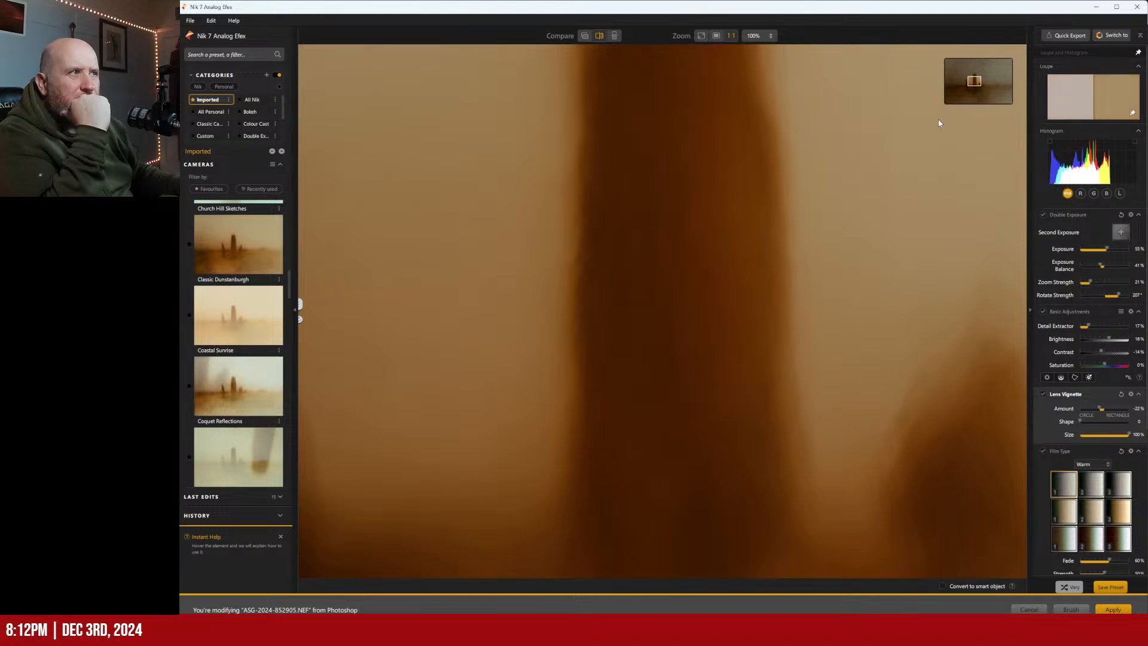
Fit the whole image in the preview and compare the filtered result with the original
click(701, 35)
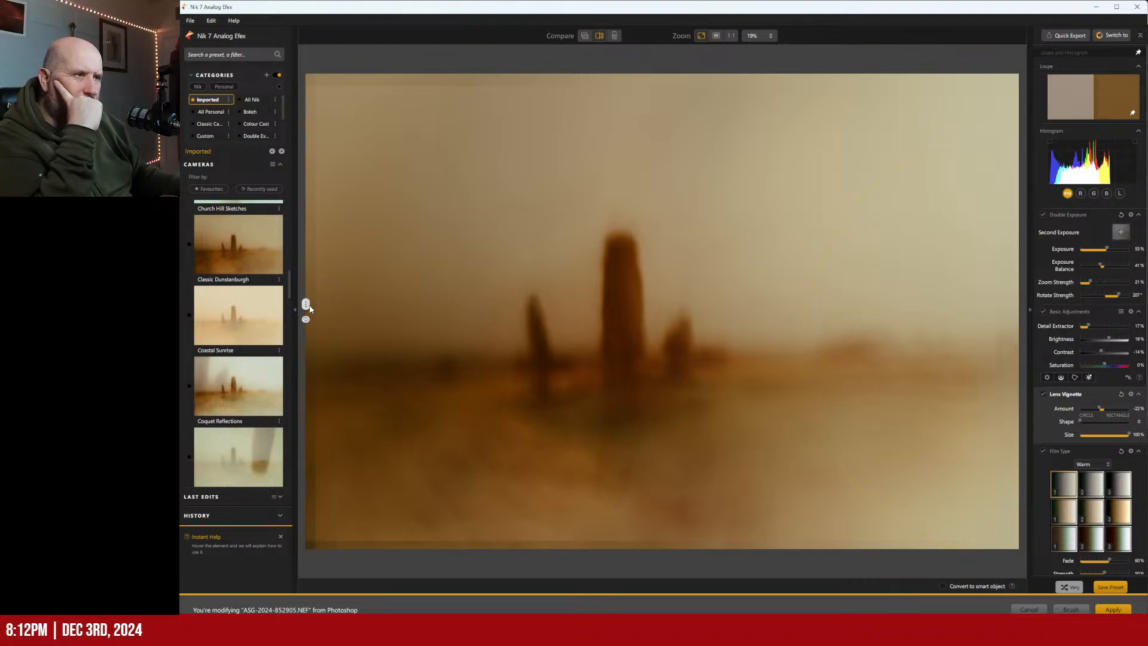
drag(305, 322, 230, 249)
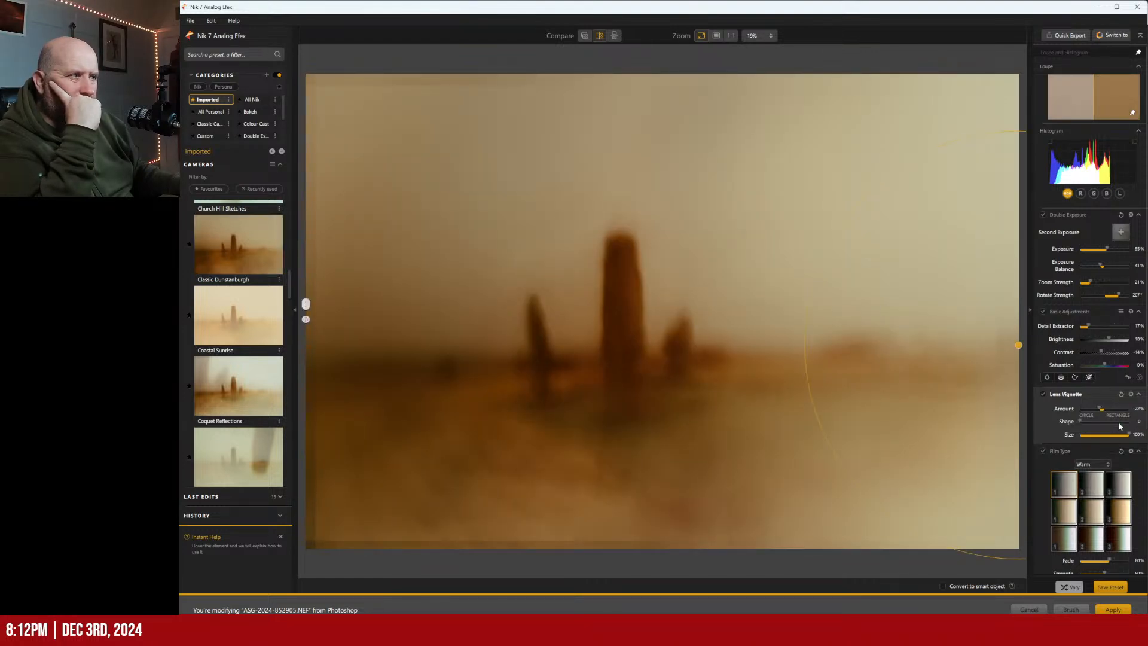
Try small shifts of the blue-channel curve's midpoint and end points, and compare the effect with the original
scroll(1100, 391, down, 3)
scroll(1100, 392, down, 1)
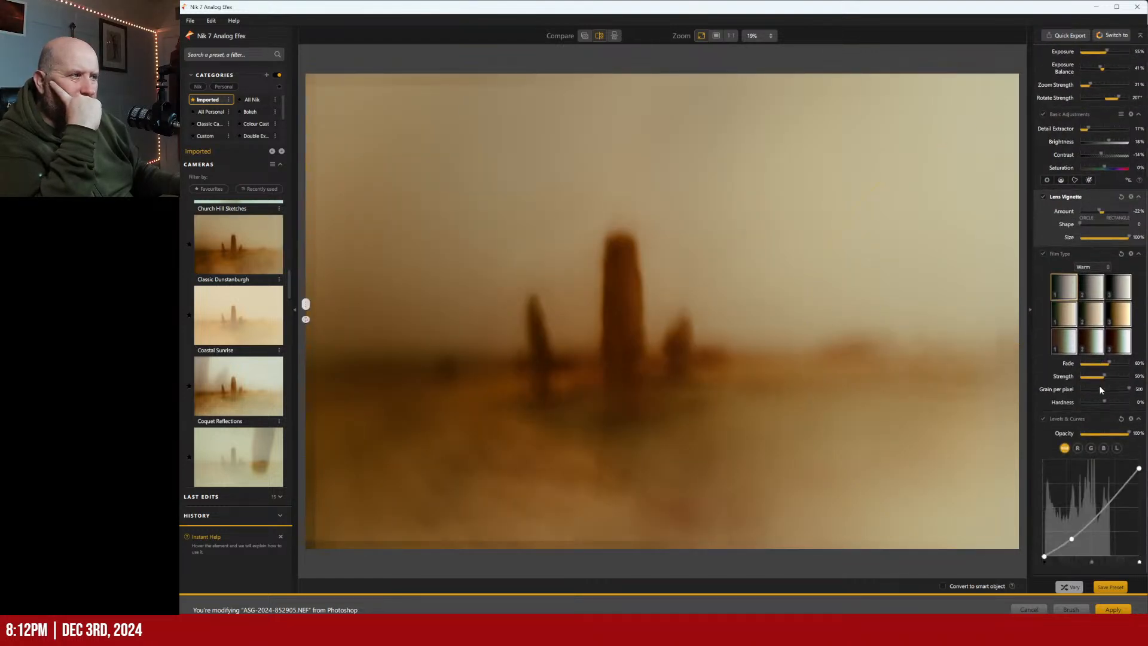
click(1077, 448)
click(1090, 448)
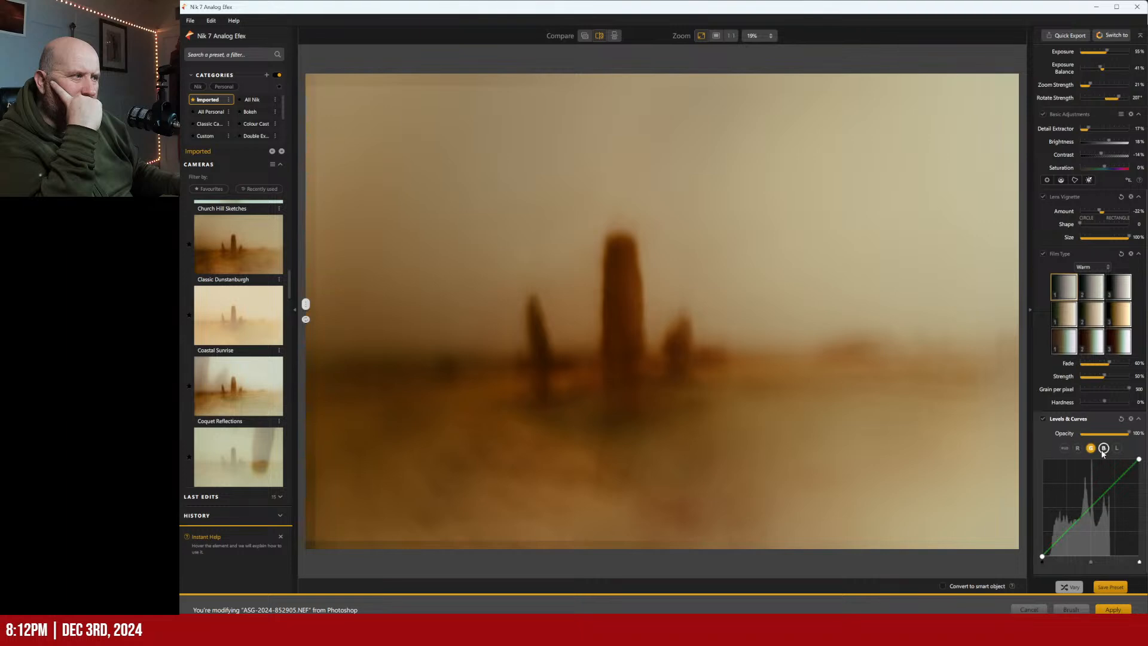
click(1103, 449)
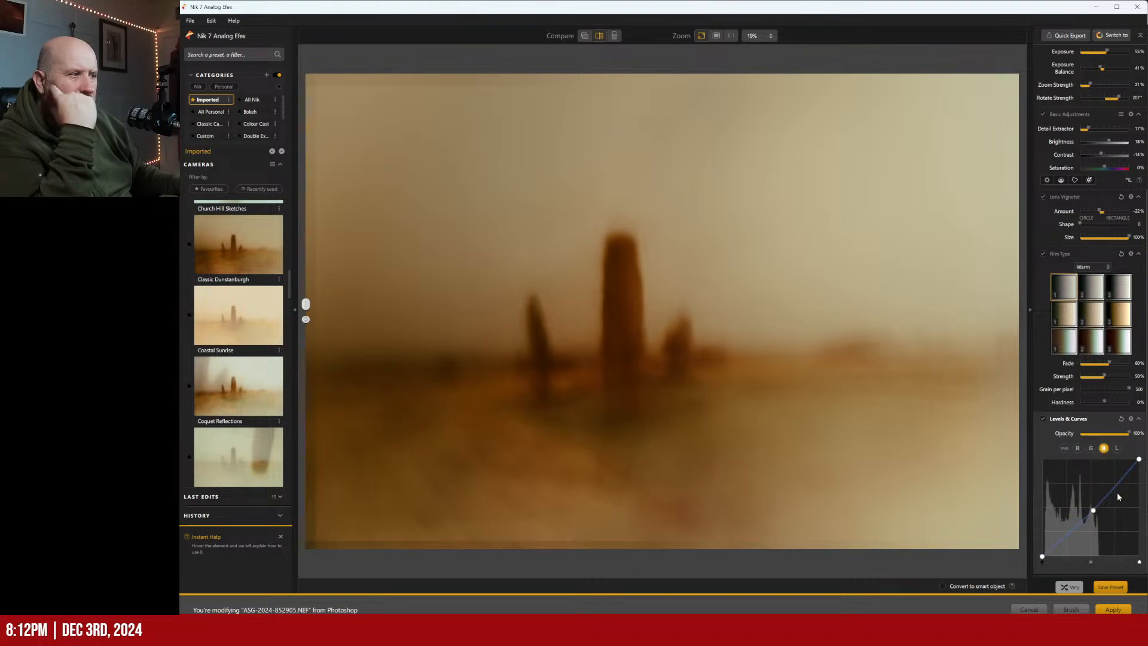
mouse_move(1093, 512)
mouse_down()
mouse_move(1085, 506)
mouse_move(1093, 512)
mouse_up()
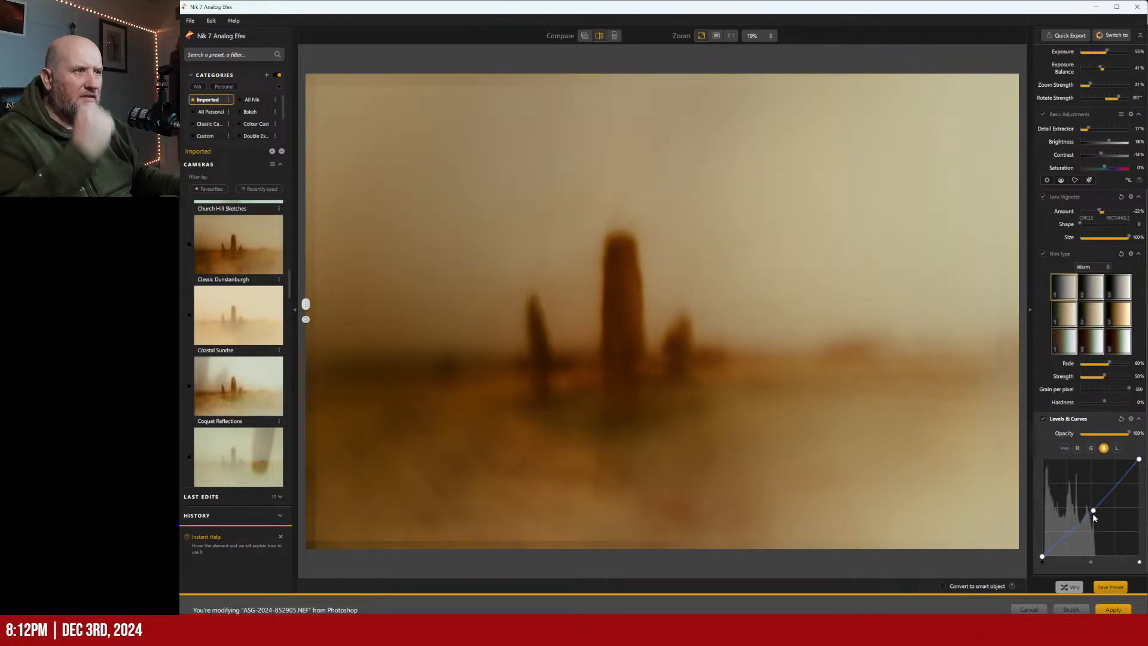
mouse_move(1140, 460)
mouse_down()
mouse_move(1140, 472)
mouse_move(1140, 460)
mouse_up()
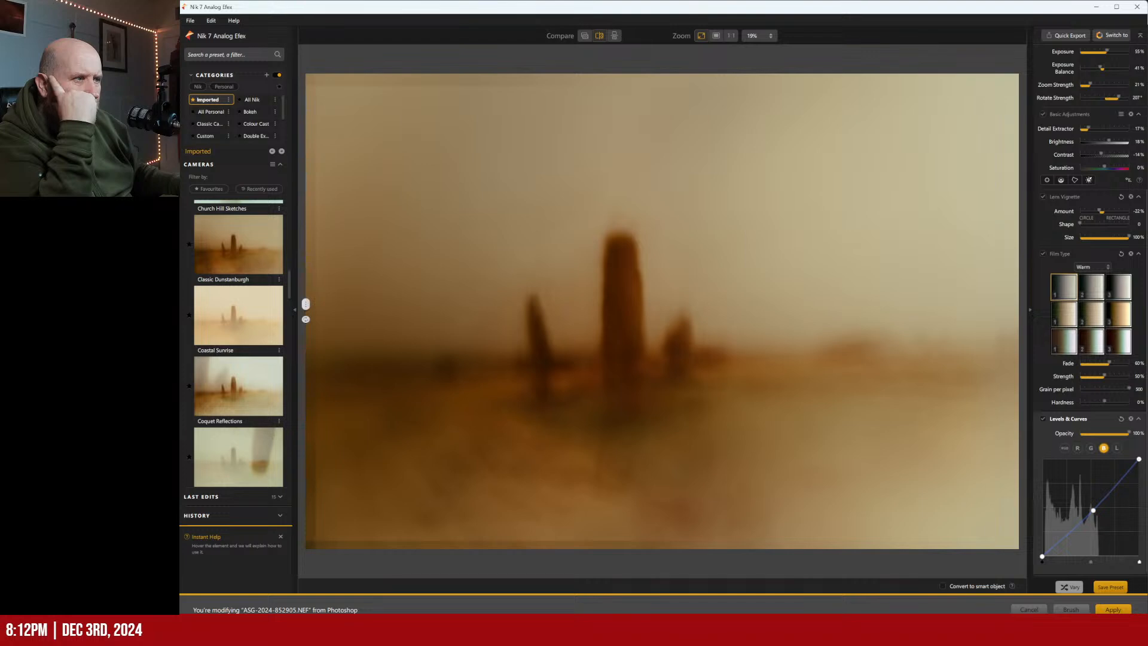
drag(1043, 559, 1032, 547)
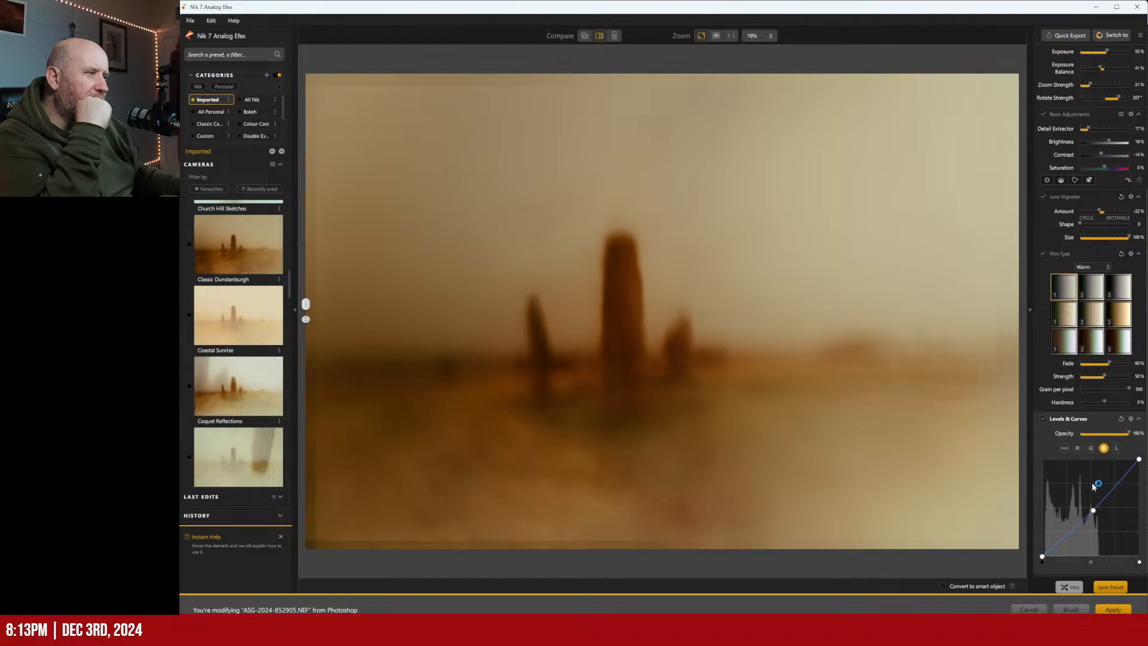
click(1092, 512)
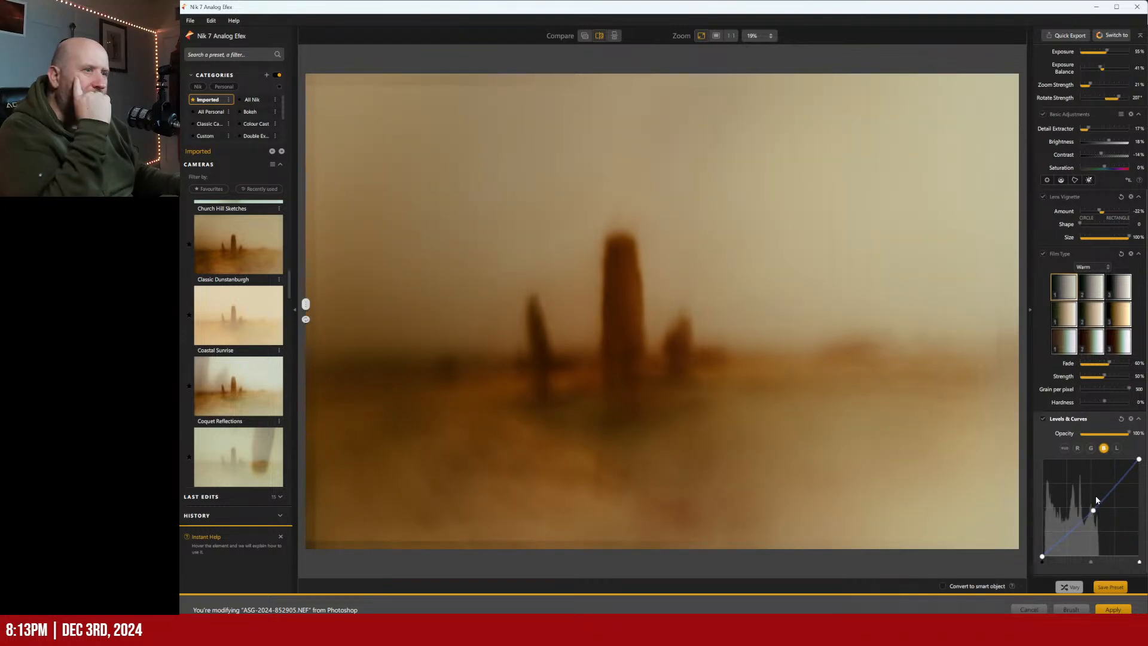
drag(305, 310, 224, 287)
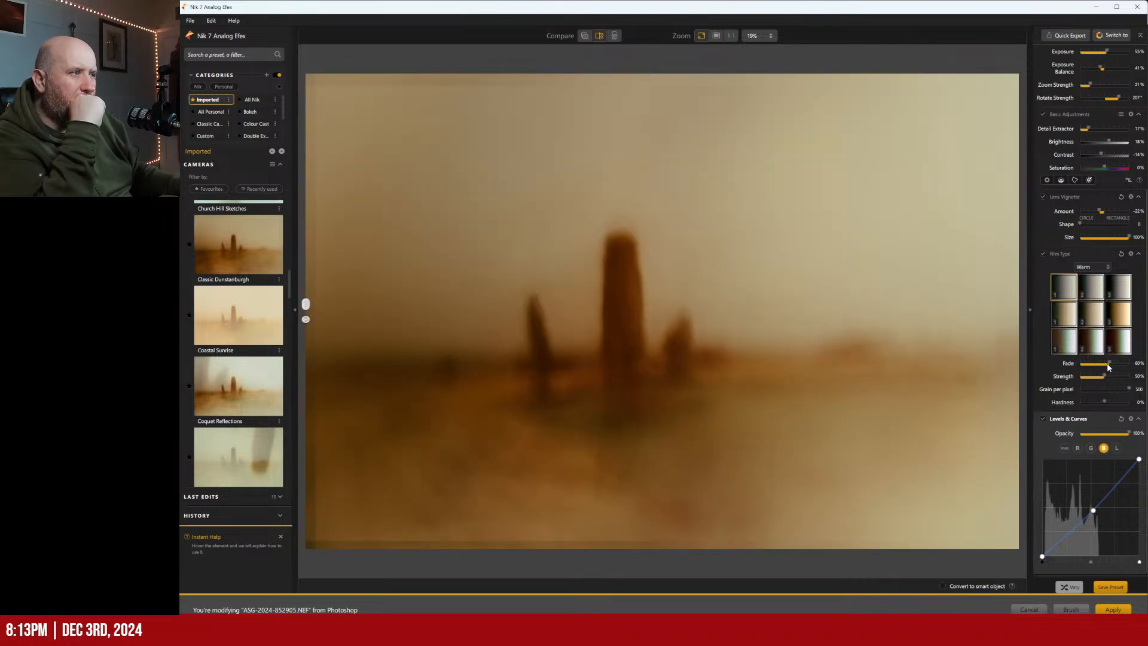
Try other Warm film types, return to the first one with its fade at 62%, and apply the filter to the photo
drag(1109, 363, 1049, 387)
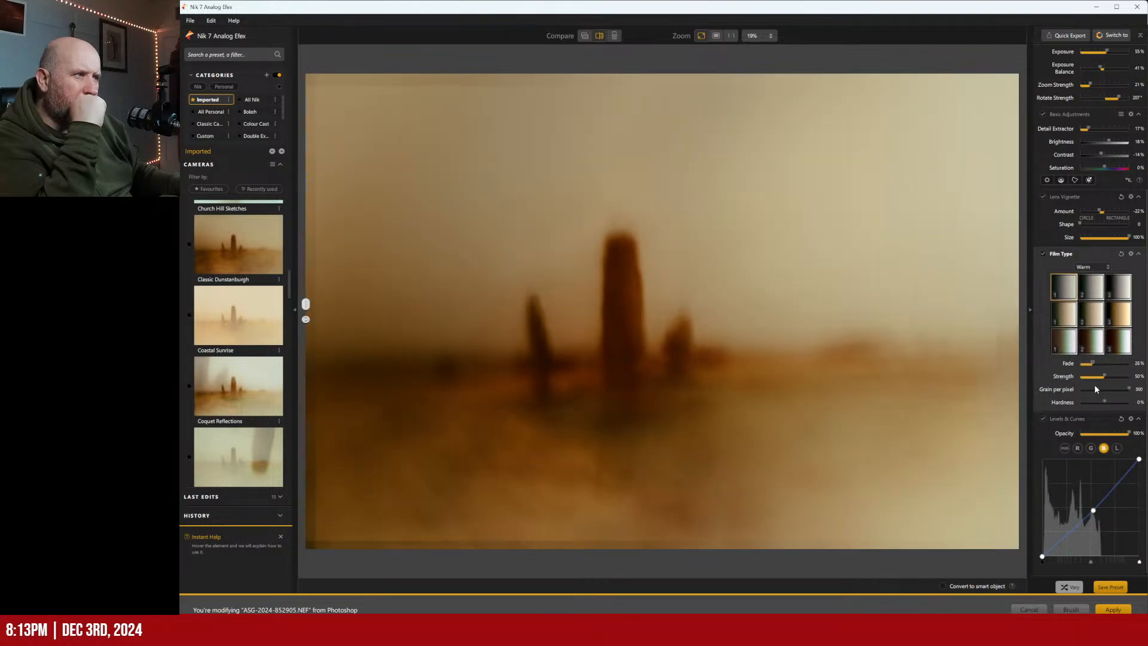
mouse_move(1103, 376)
mouse_down()
mouse_move(1094, 377)
mouse_move(1142, 388)
mouse_move(1083, 393)
mouse_move(1107, 362)
mouse_up()
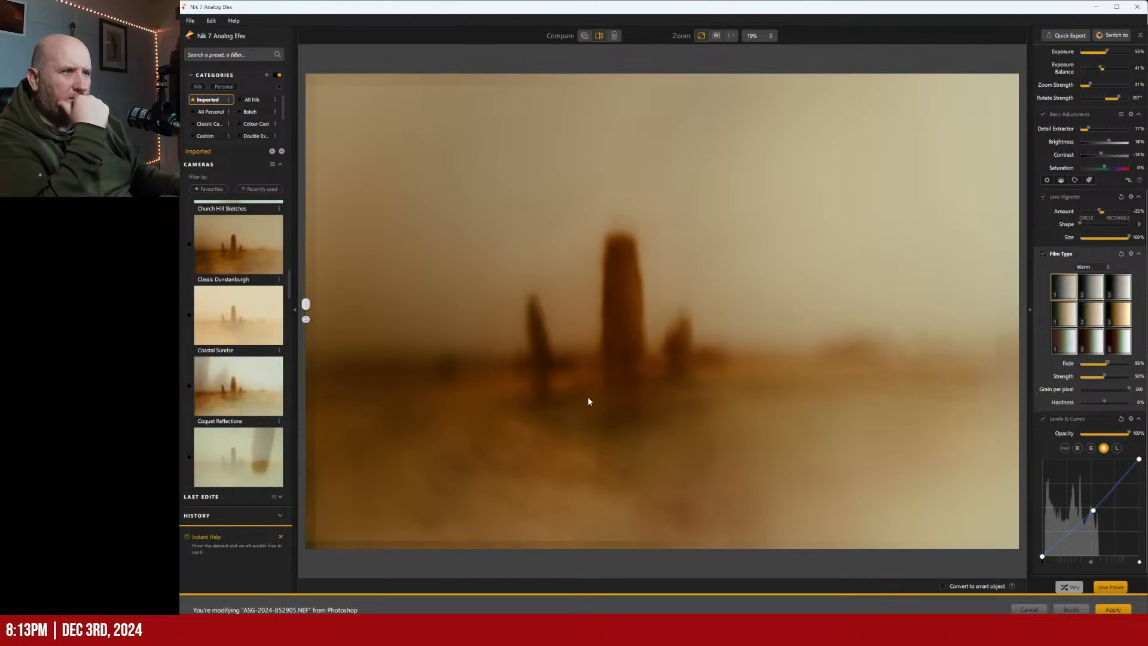
click(1069, 315)
click(1068, 342)
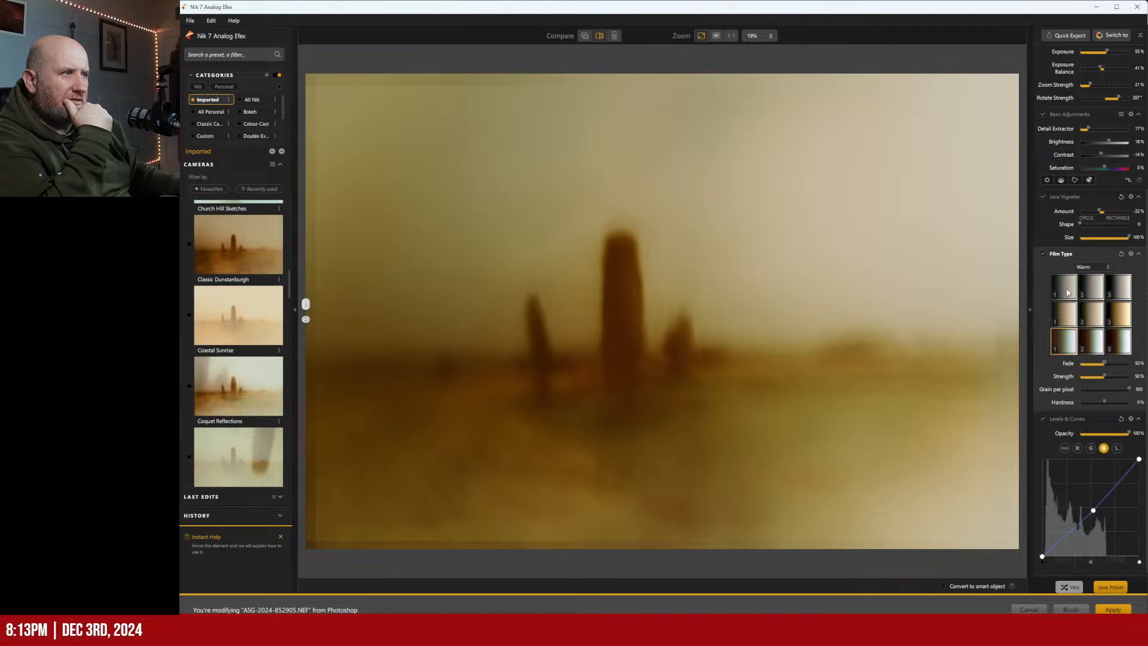
drag(1107, 364, 1110, 364)
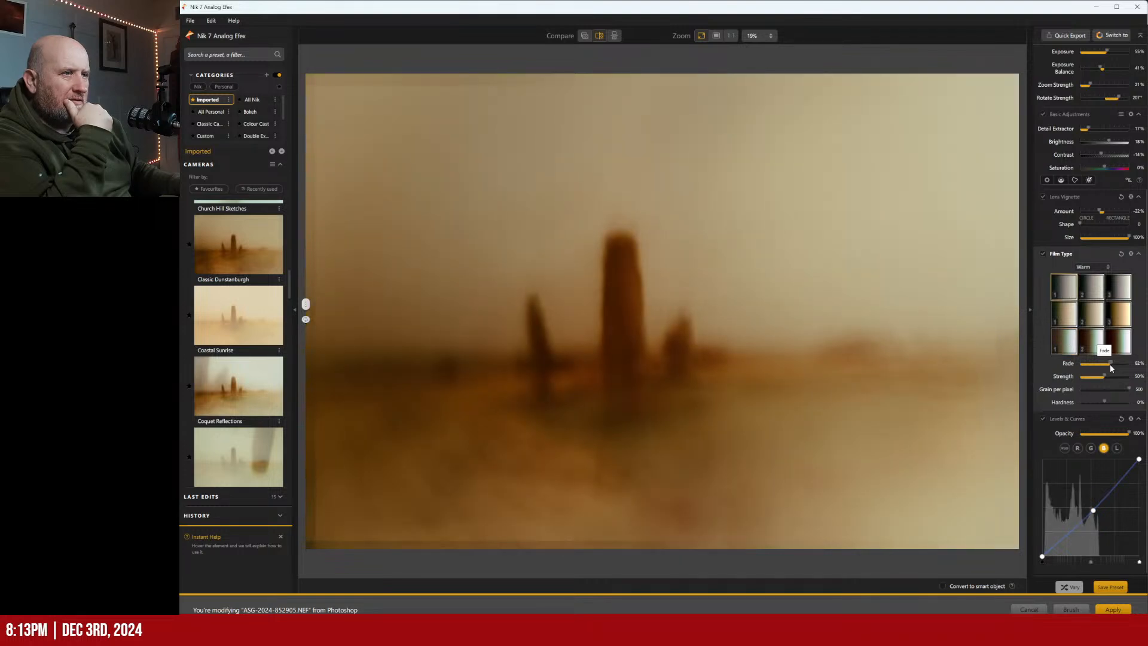
click(1113, 609)
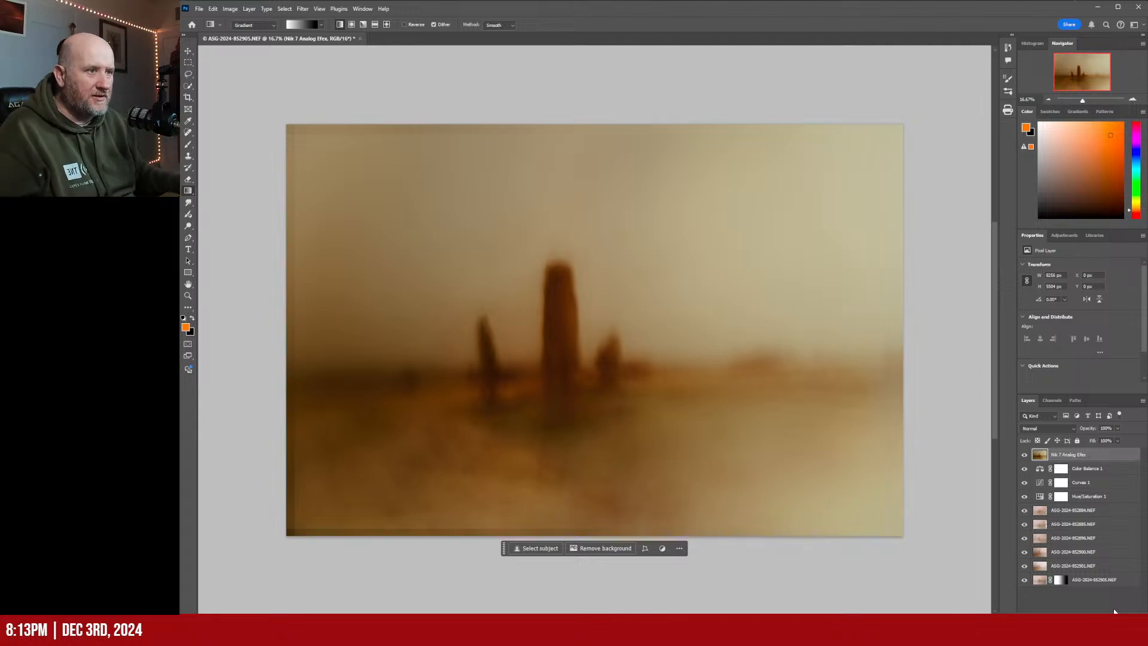
Examine the filtered photo close up around the standing stones and as a whole
scroll(542, 425, up, 5)
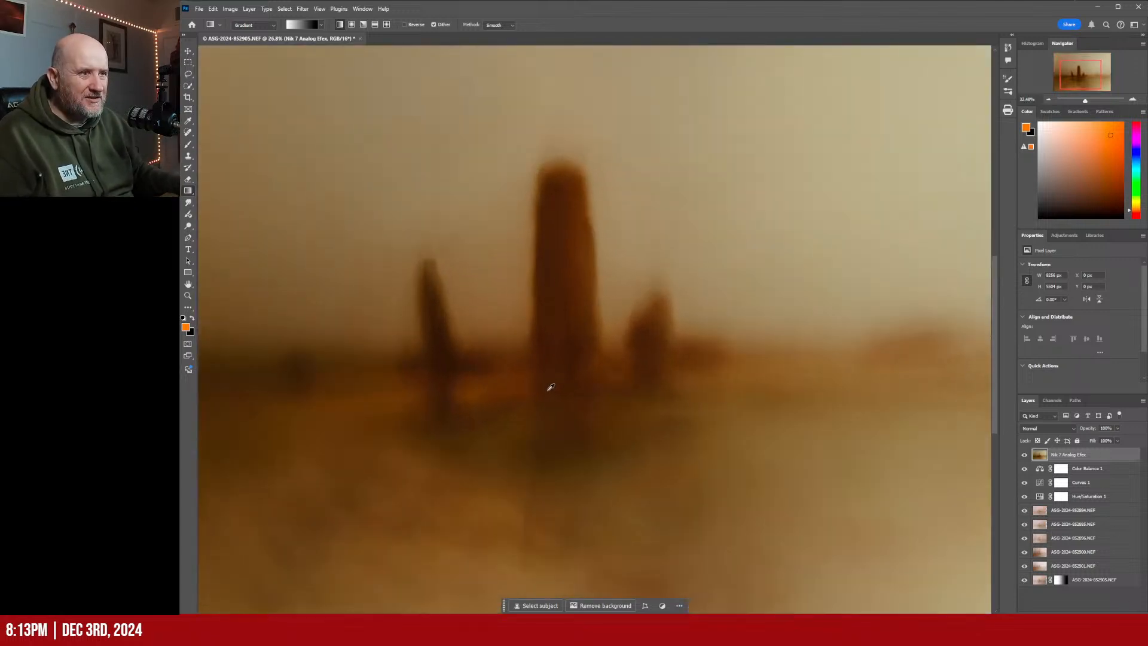
scroll(515, 322, down, 5)
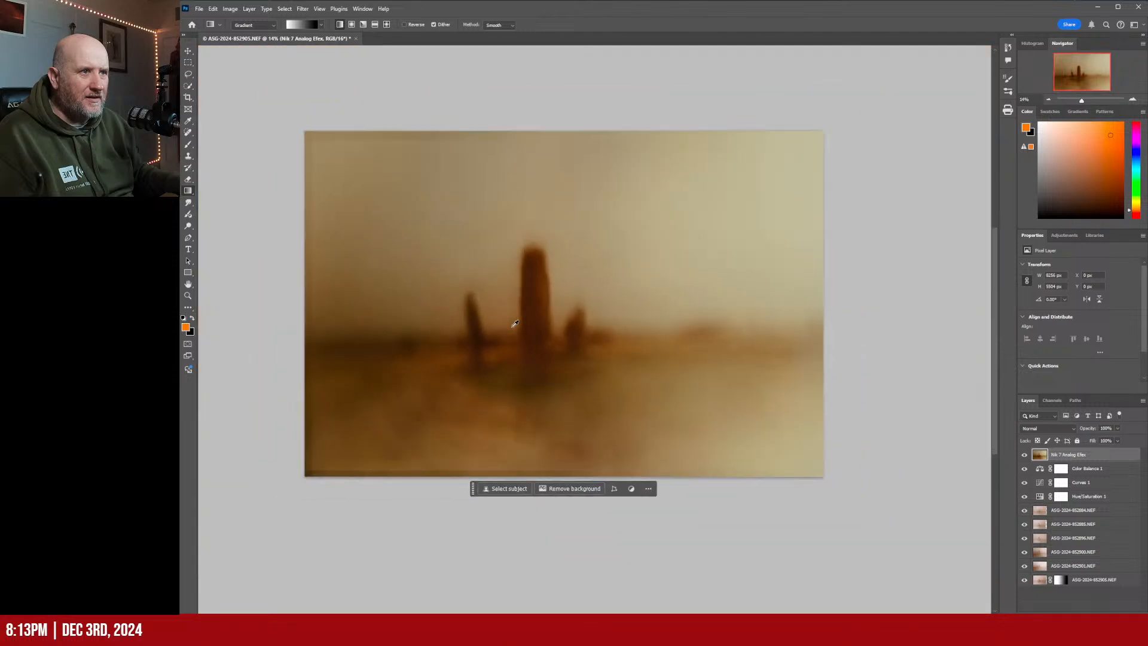
scroll(514, 323, up, 3)
scroll(514, 323, down, 2)
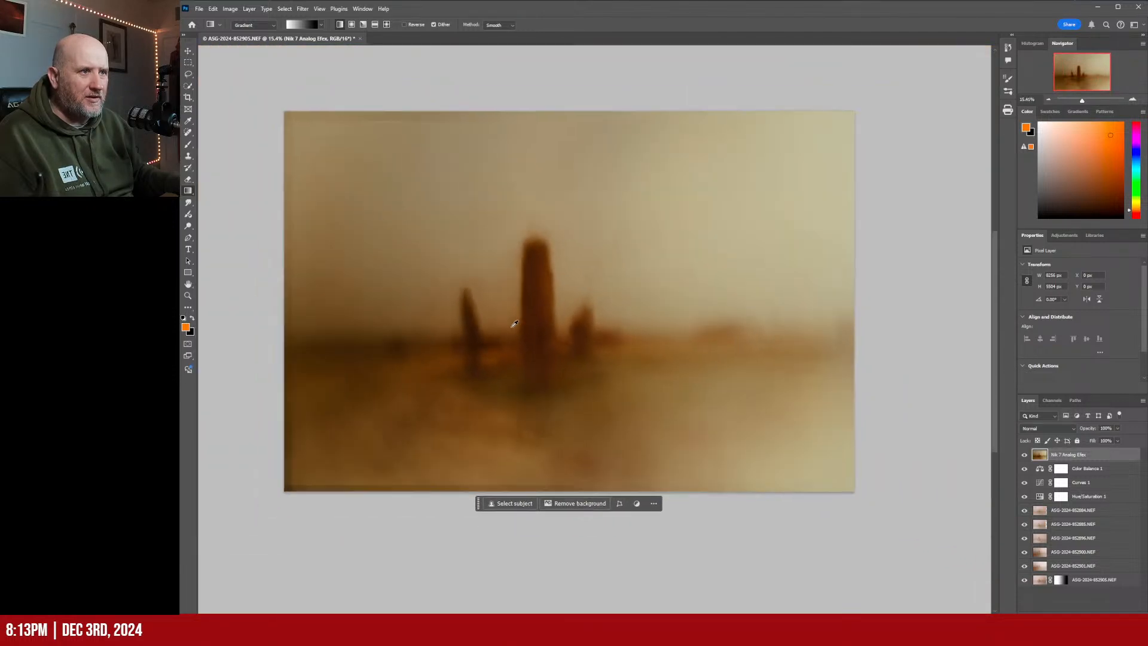
scroll(558, 140, up, 1)
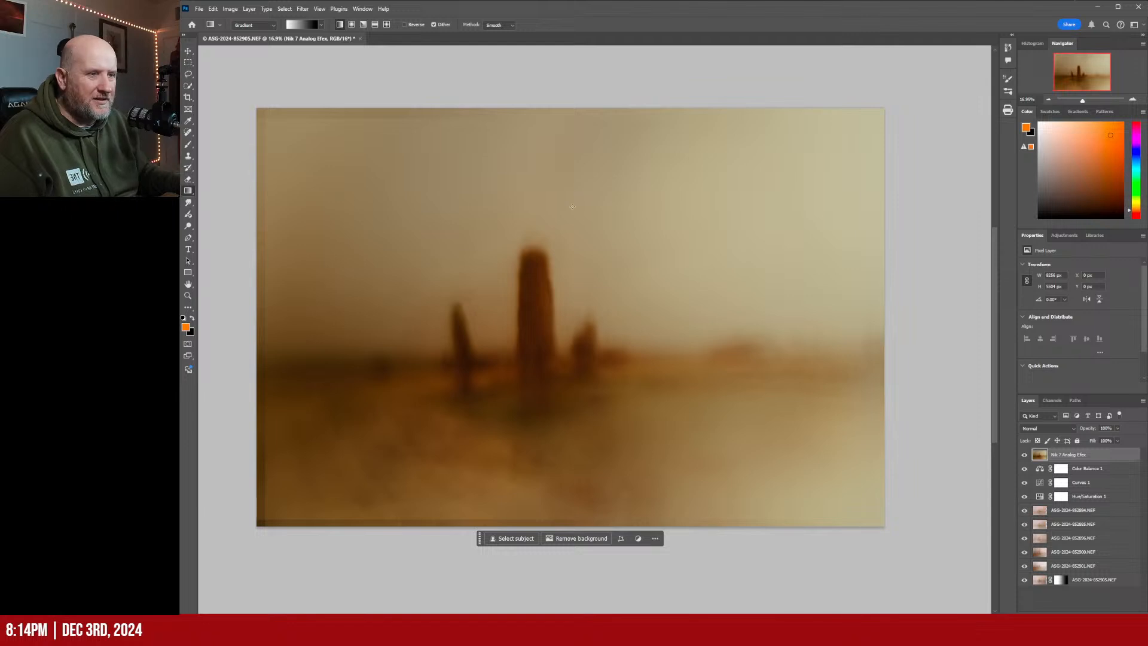
scroll(572, 208, up, 4)
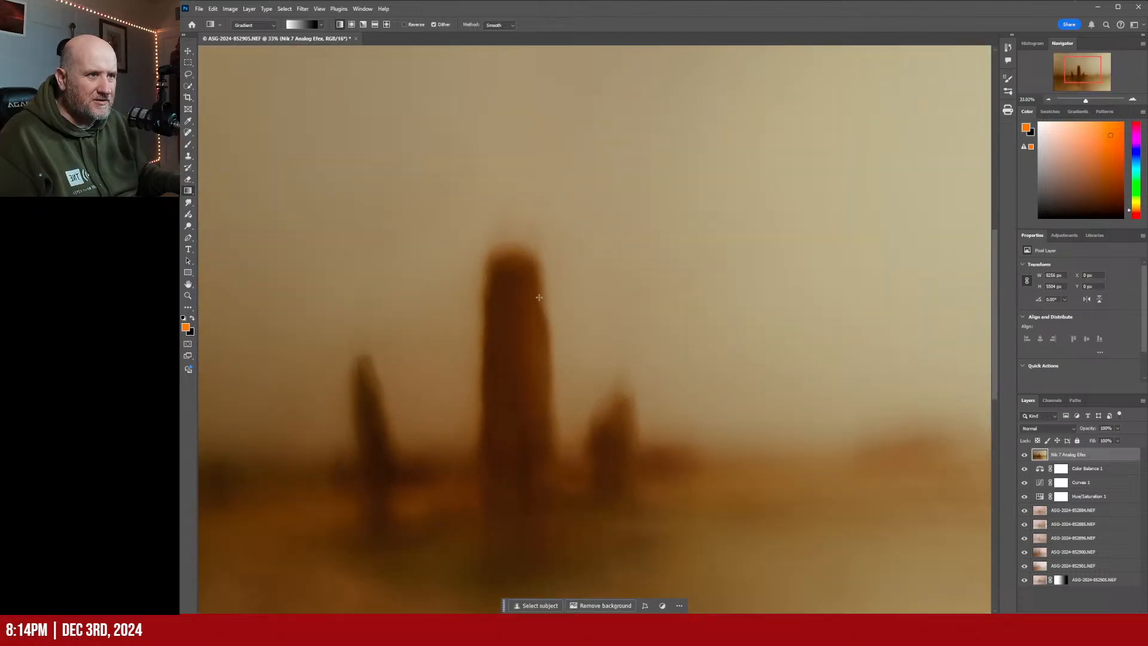
scroll(526, 434, down, 5)
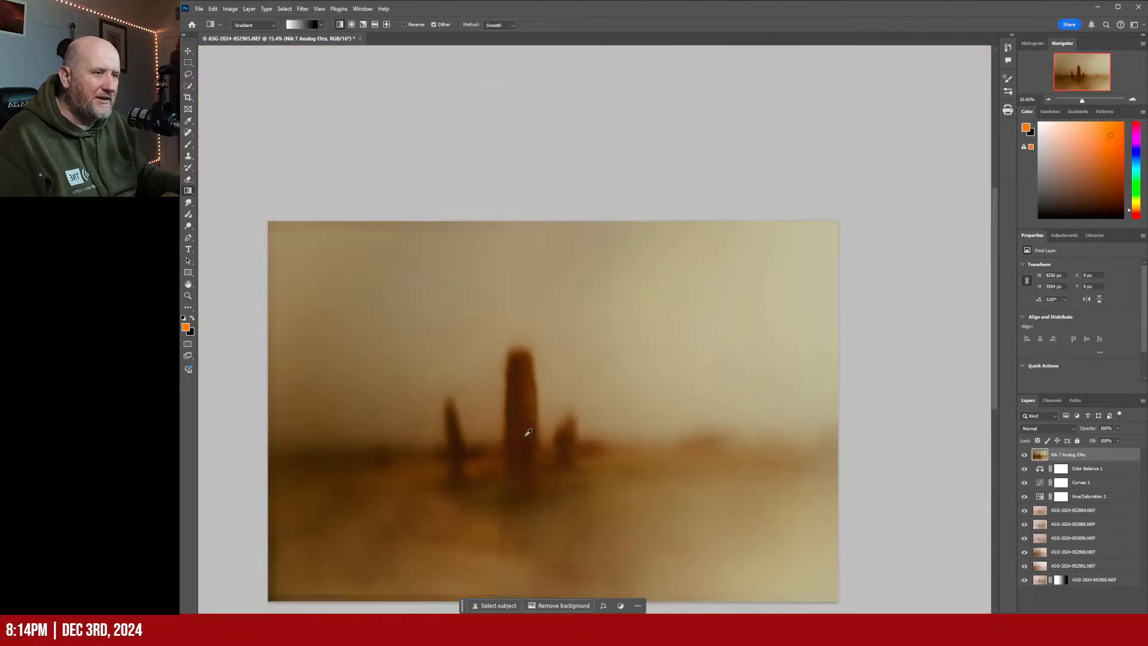
scroll(495, 525, up, 3)
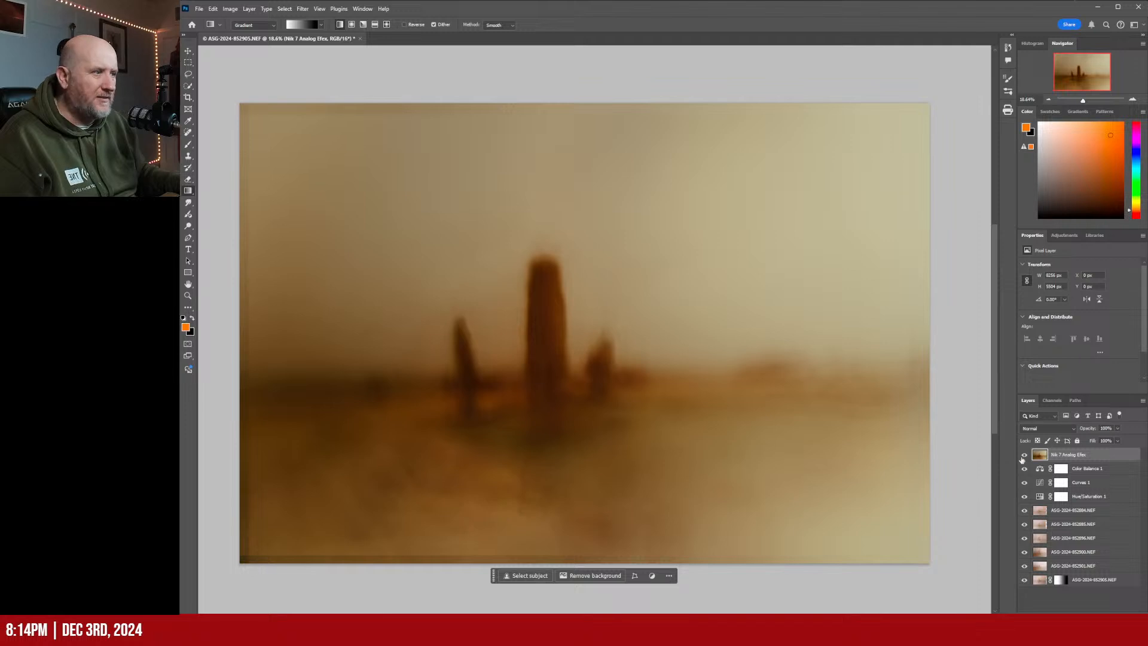
Hide the Nik 7 Analog Efex layer and the three adjustment layers, and delete the bottom photo layer's mask
click(1023, 455)
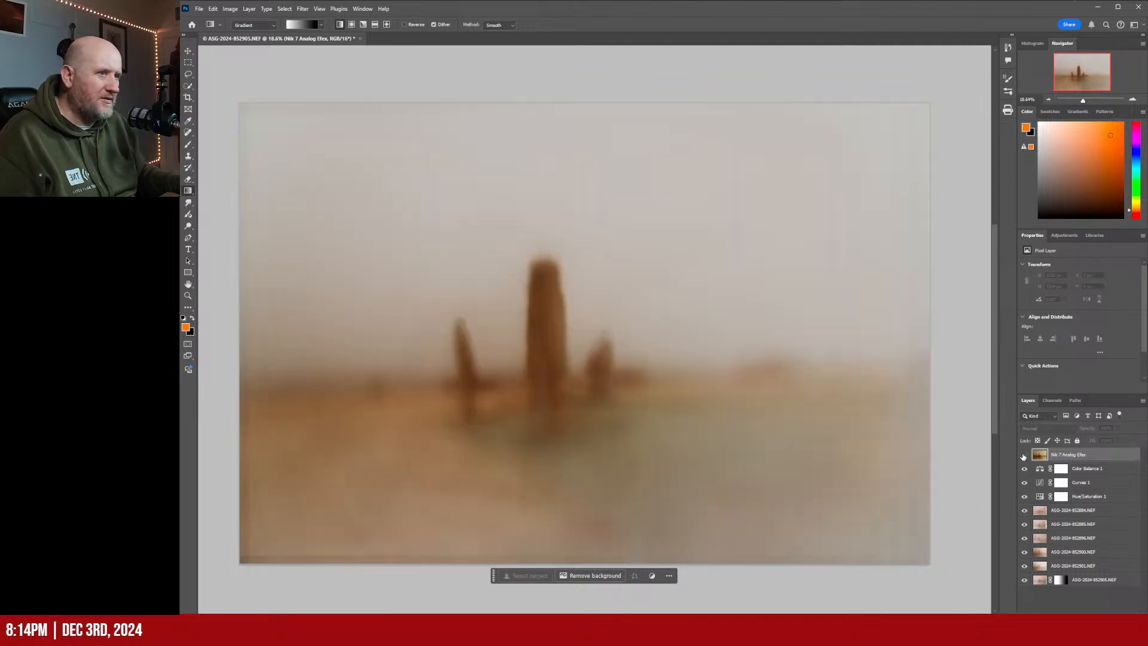
drag(1024, 486, 1024, 498)
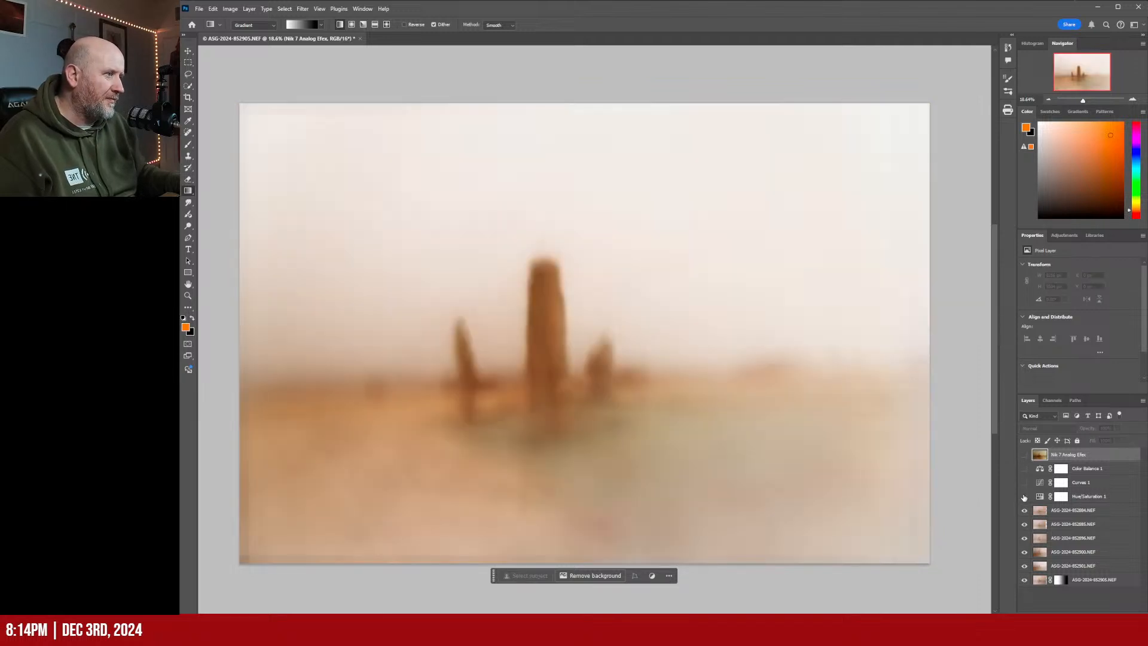
click(1059, 581)
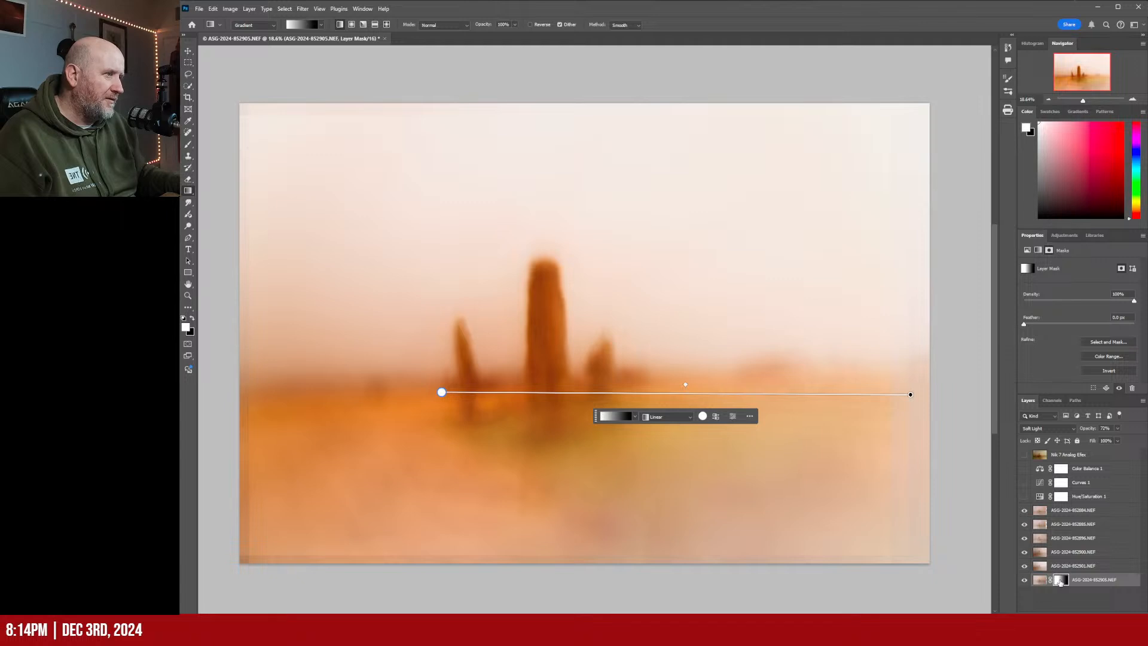
right_click(1061, 582)
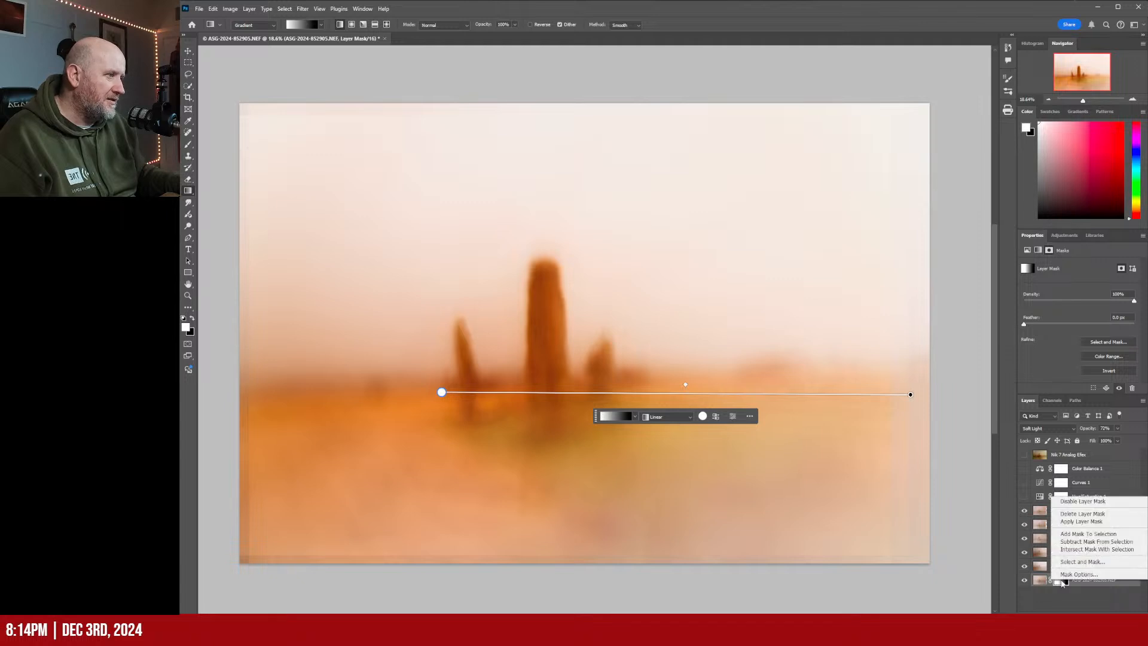
click(1085, 514)
Select all six photo layers and set their blend mode to Difference
click(1088, 511)
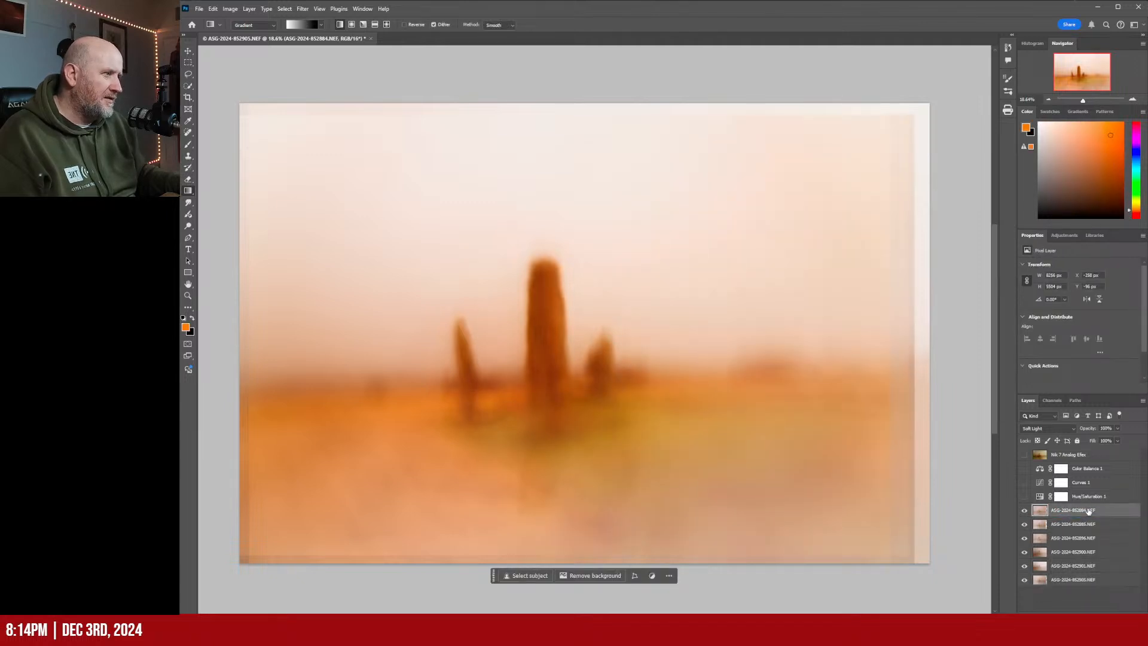
shift+click(1078, 582)
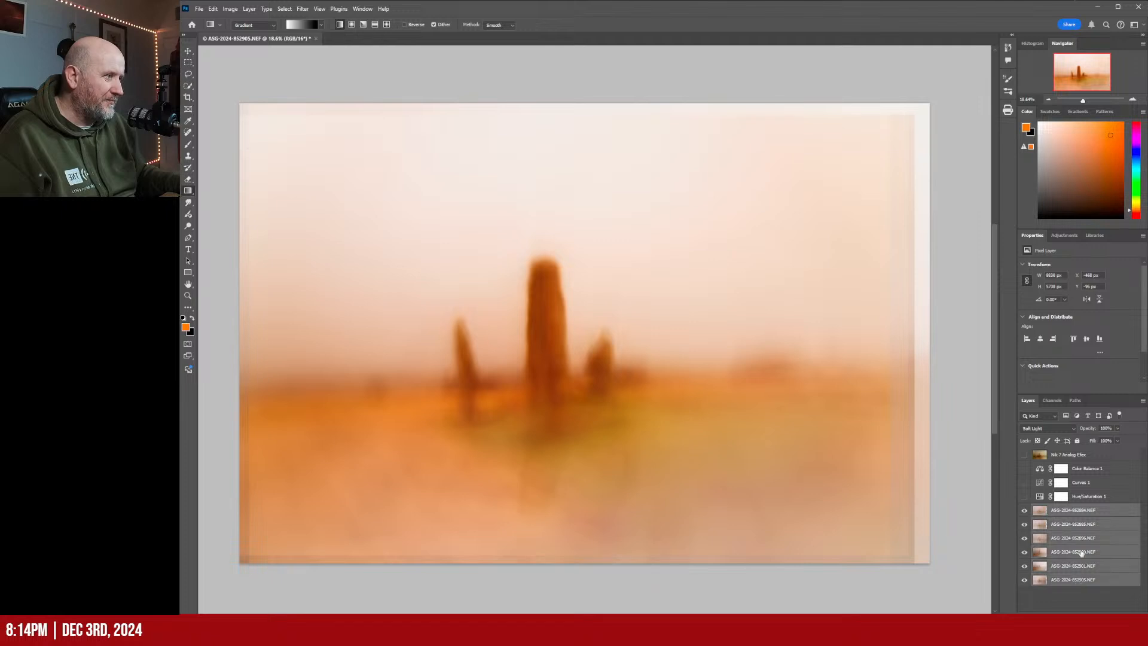
click(1058, 428)
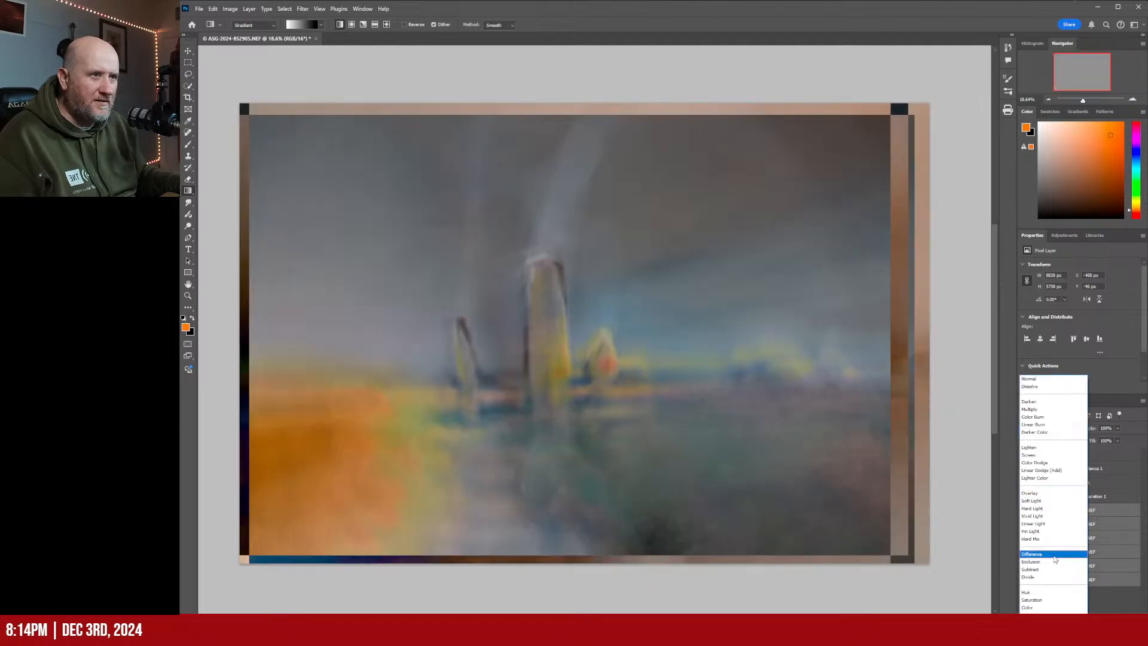
click(1056, 559)
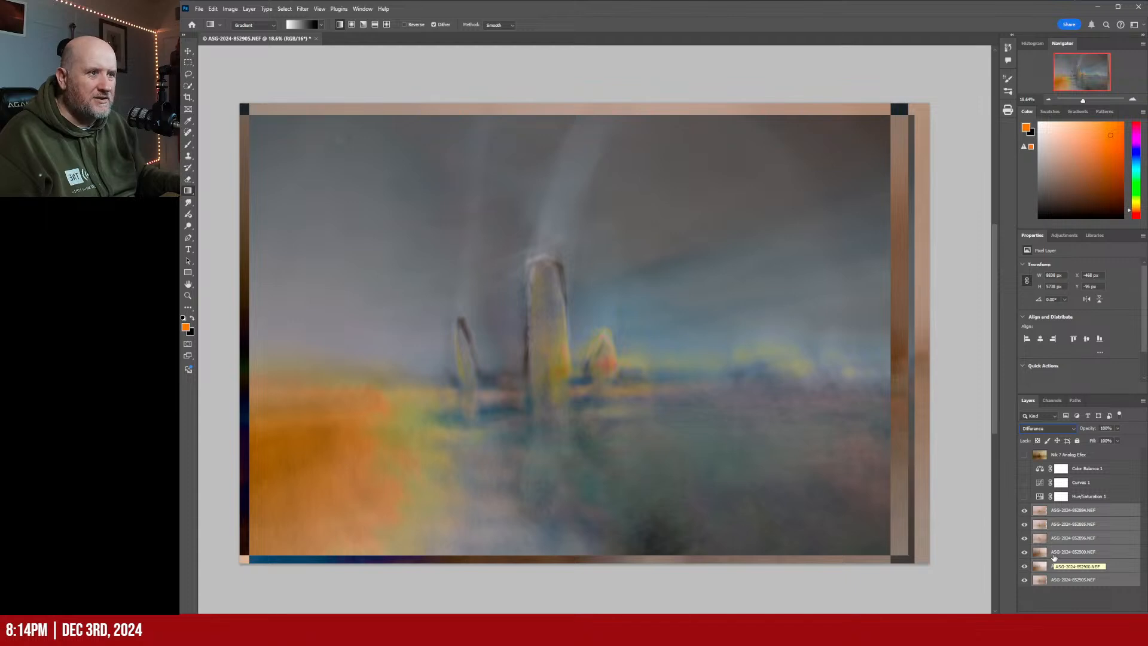
click(1062, 429)
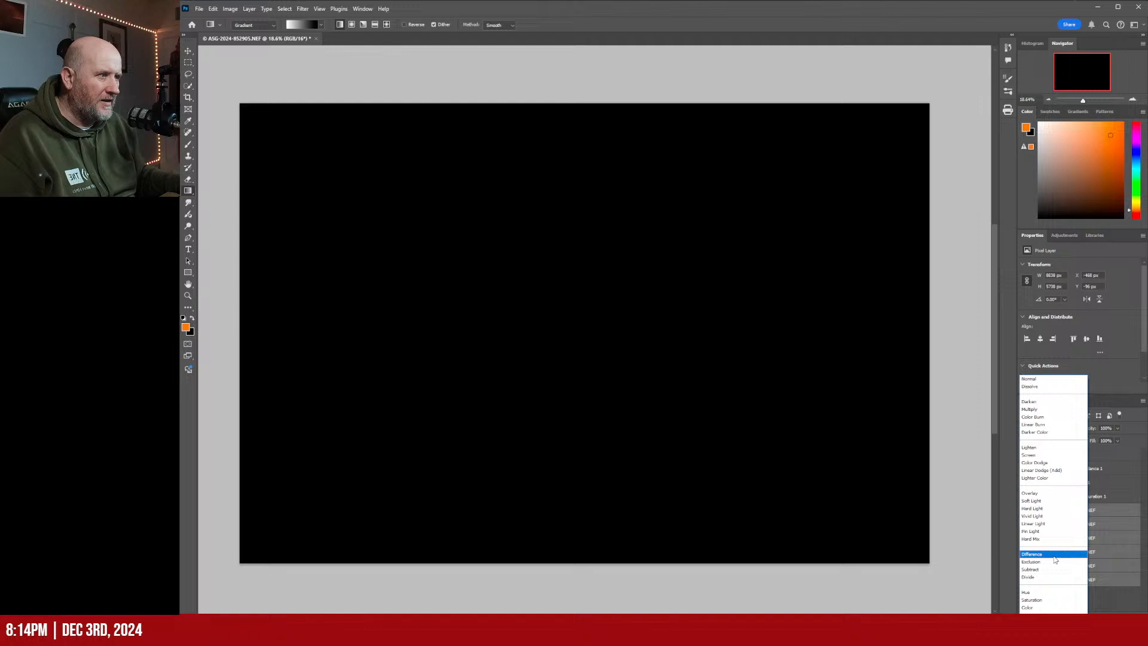
click(1054, 556)
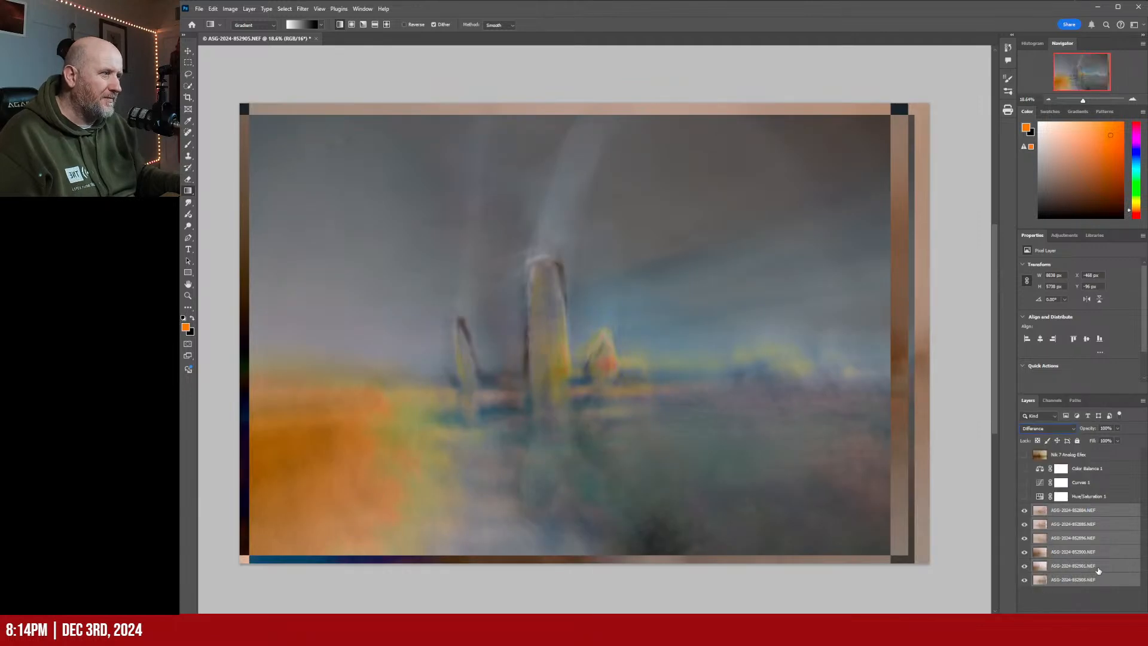
Raise the bottom photo layer's opacity to 100% and deselect all layers
click(1100, 511)
click(1093, 581)
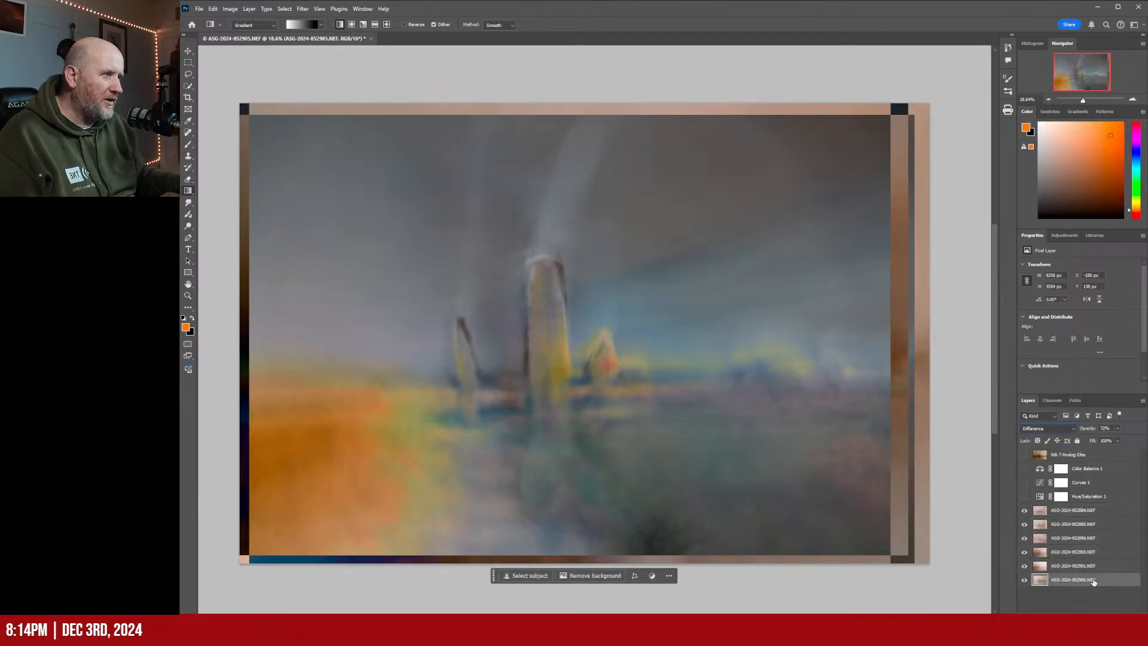
click(1116, 428)
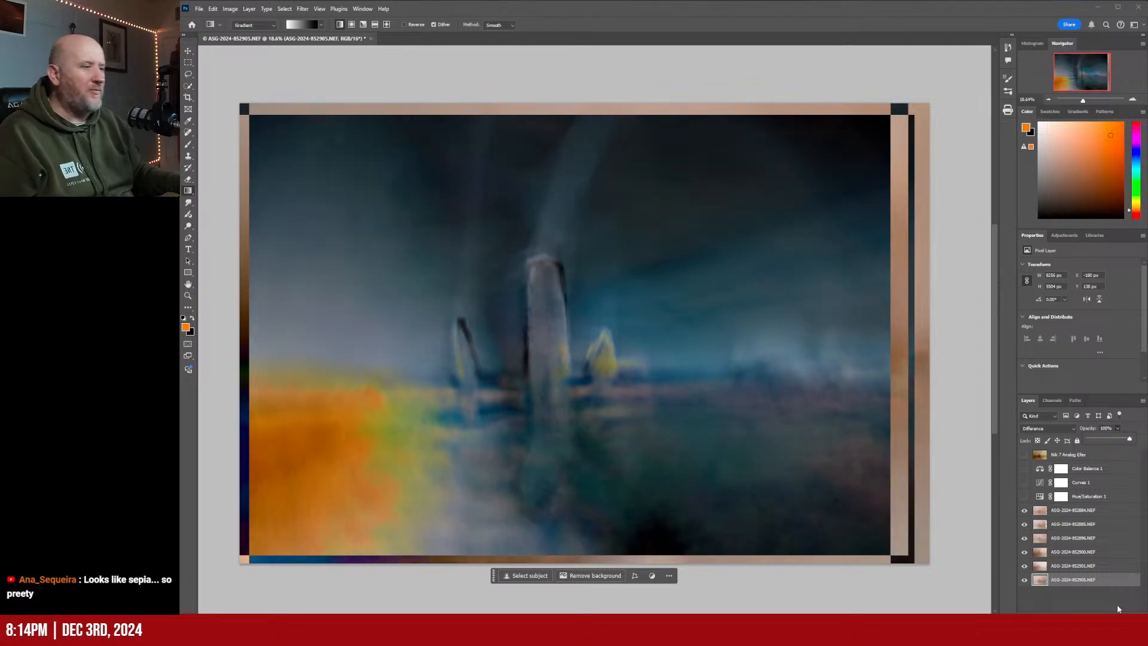
click(1062, 605)
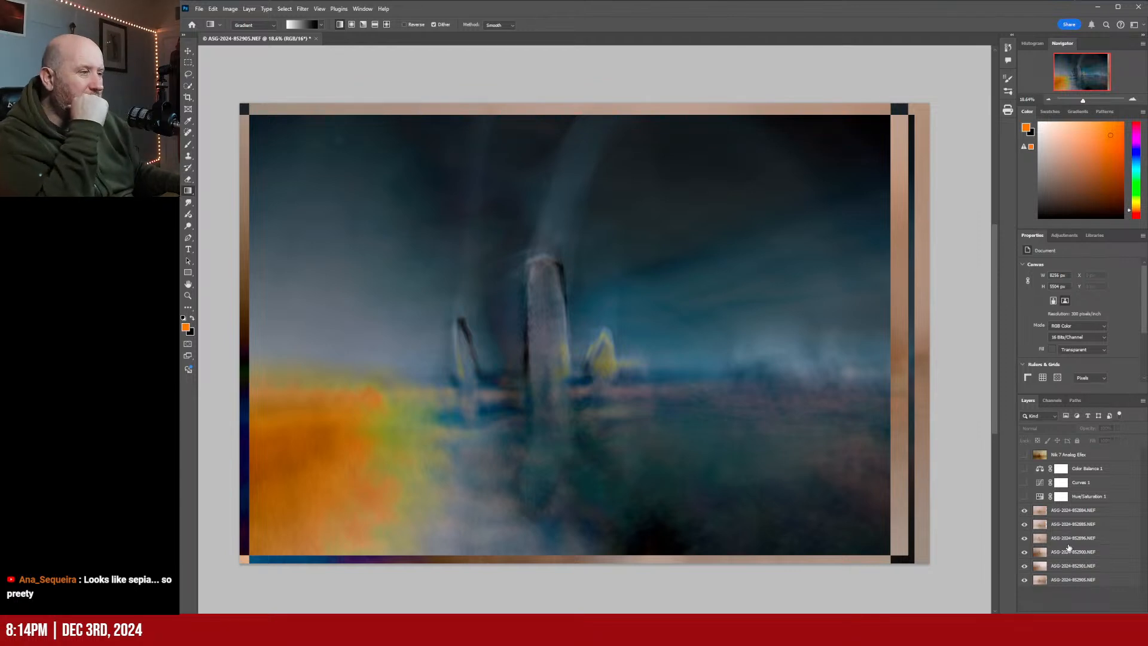
Compare the Difference blend with individual photo layers hidden and shown, working through the whole stack of six exposures
click(1070, 579)
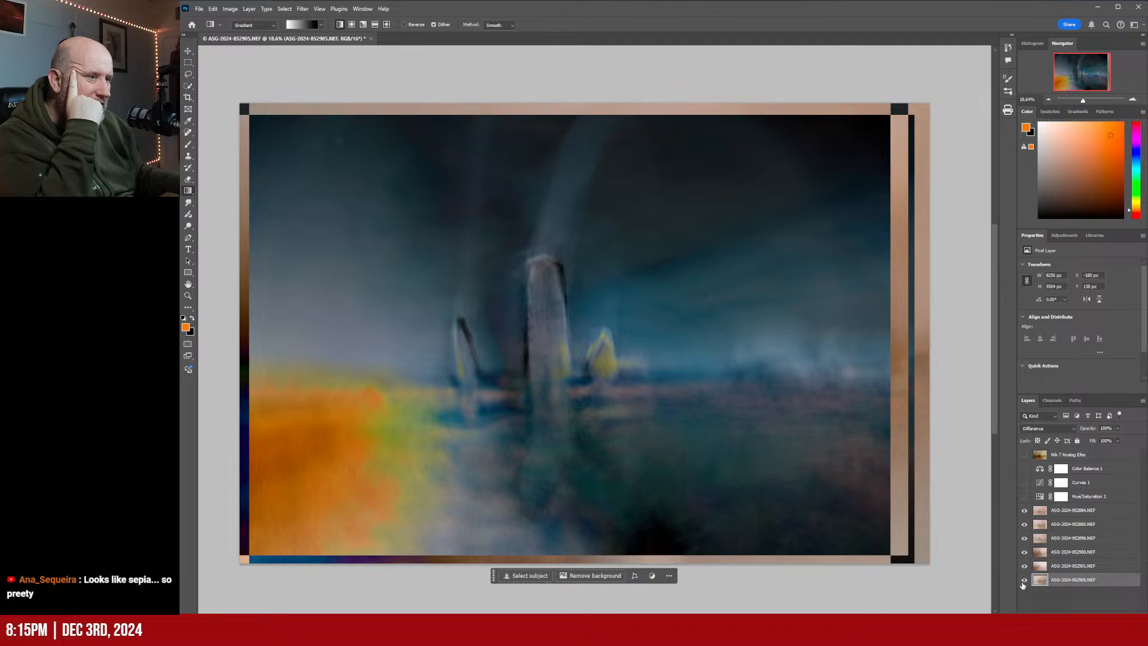
click(1023, 580)
click(1023, 580)
click(1025, 566)
click(1023, 552)
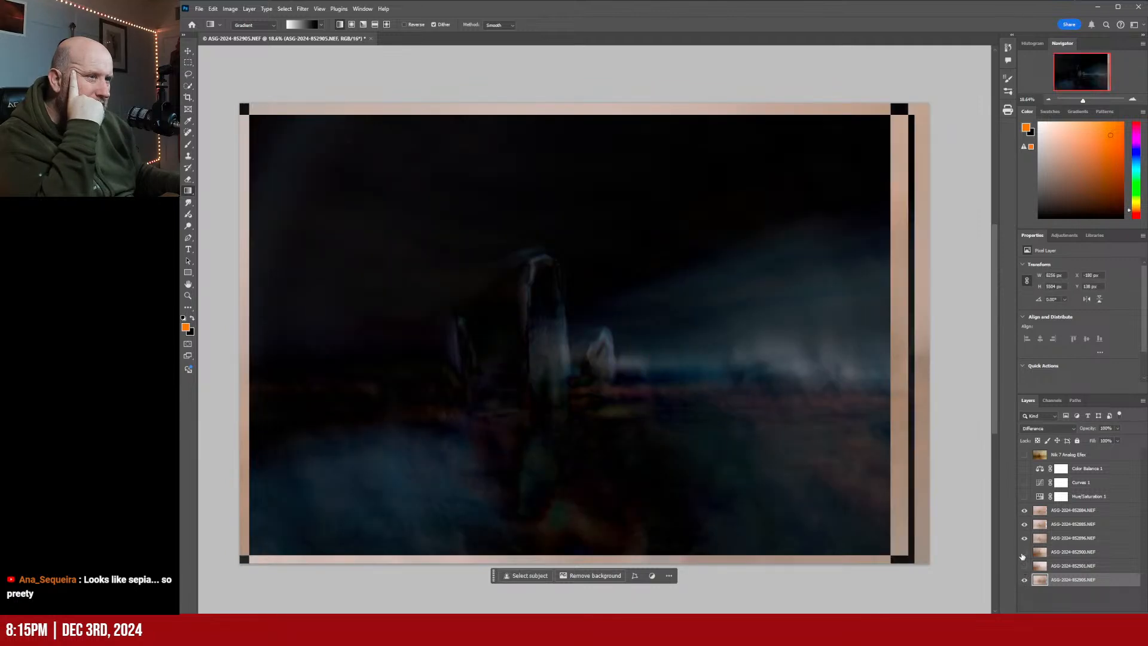
click(1024, 566)
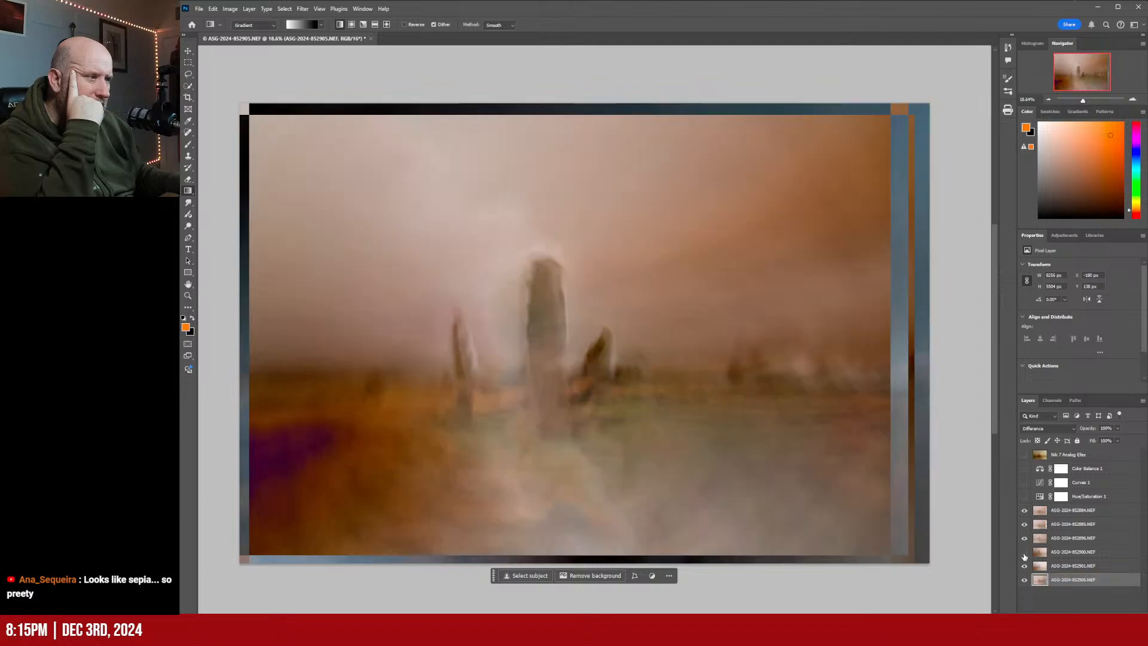
click(1024, 553)
click(1024, 538)
click(1026, 524)
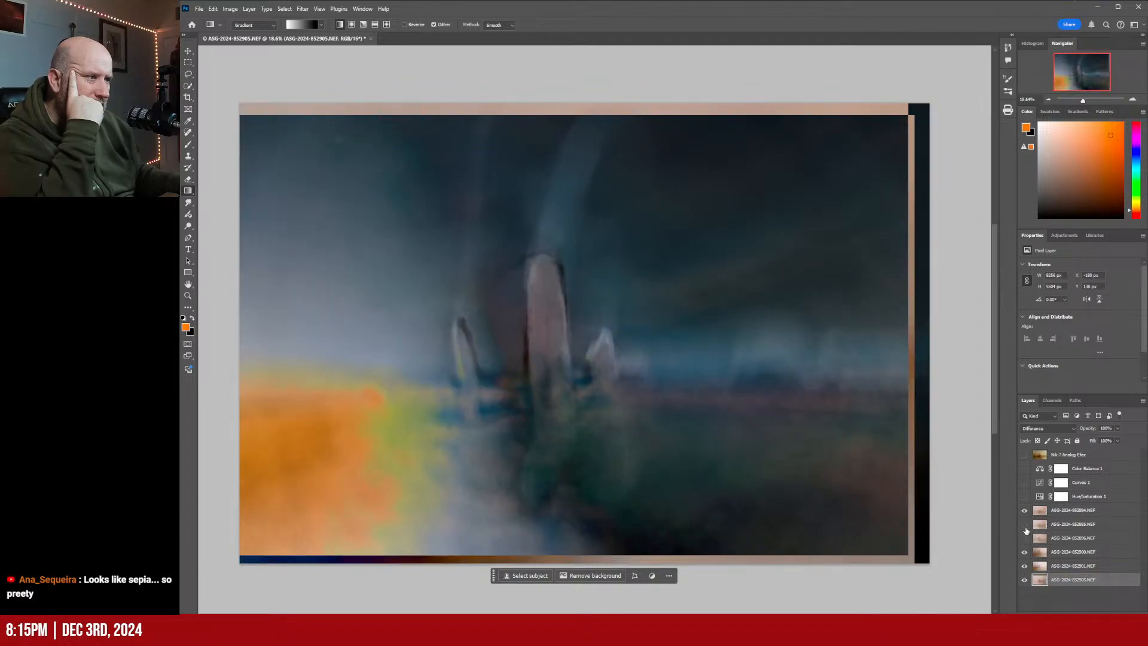
click(1025, 526)
click(1025, 539)
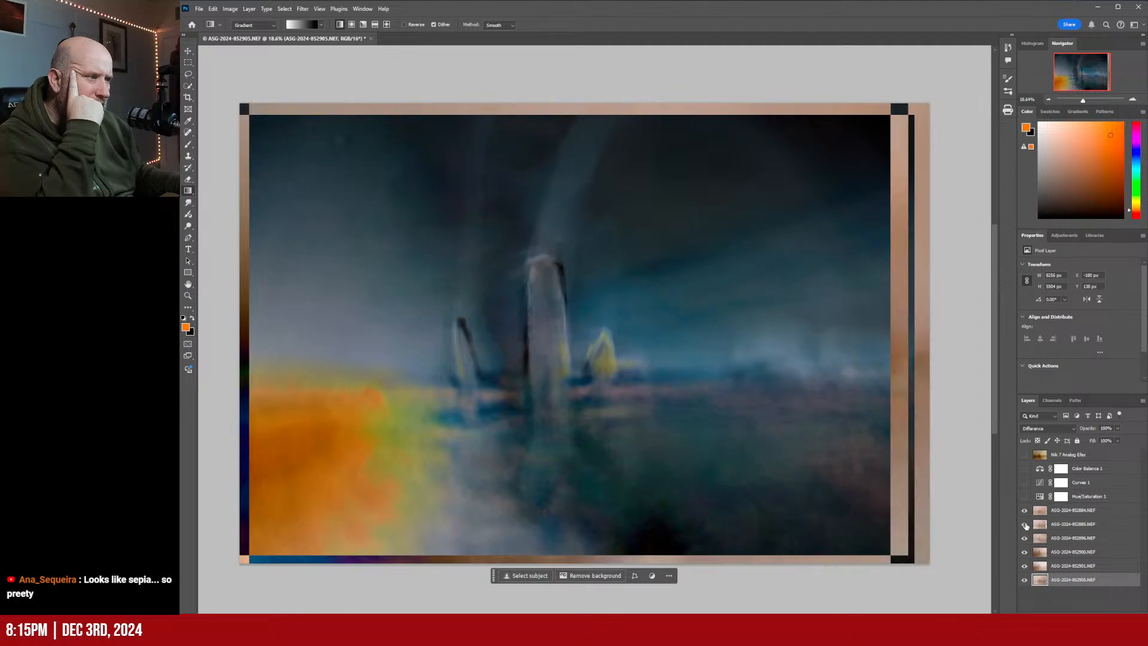
click(1025, 524)
click(1025, 511)
click(1025, 524)
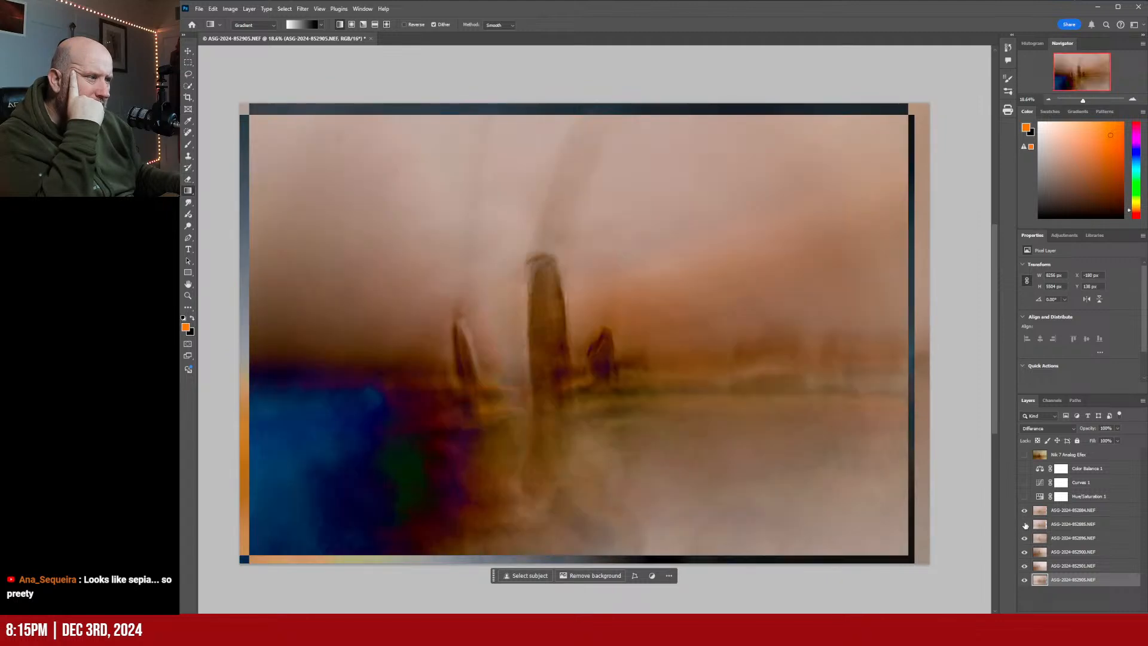
click(1025, 580)
click(1025, 565)
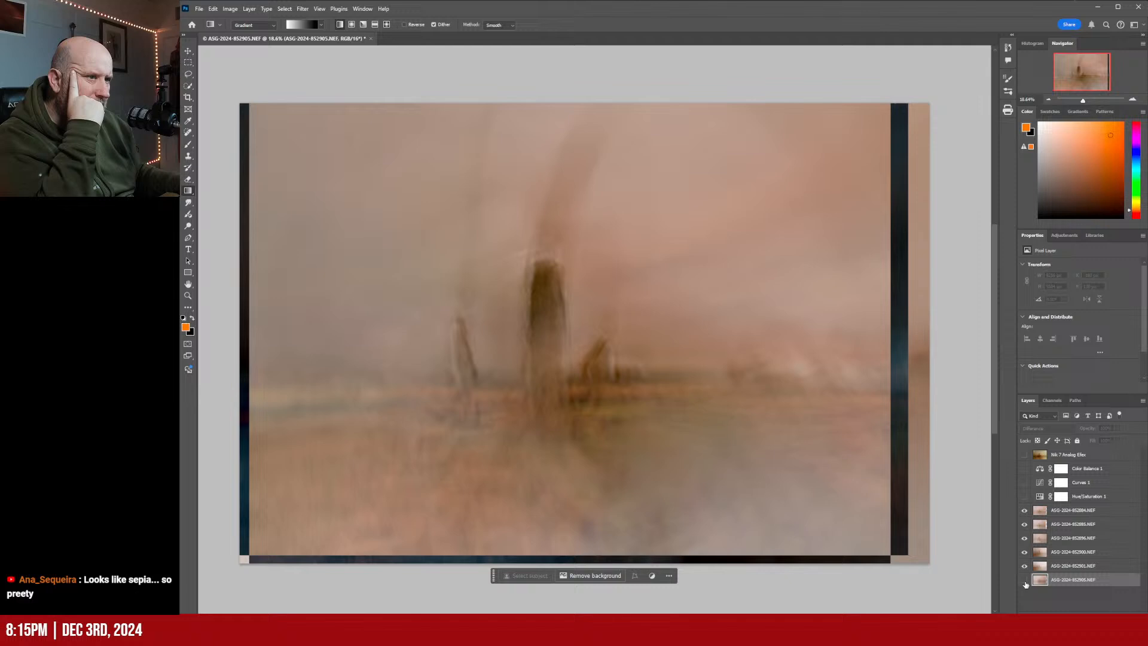
click(1025, 580)
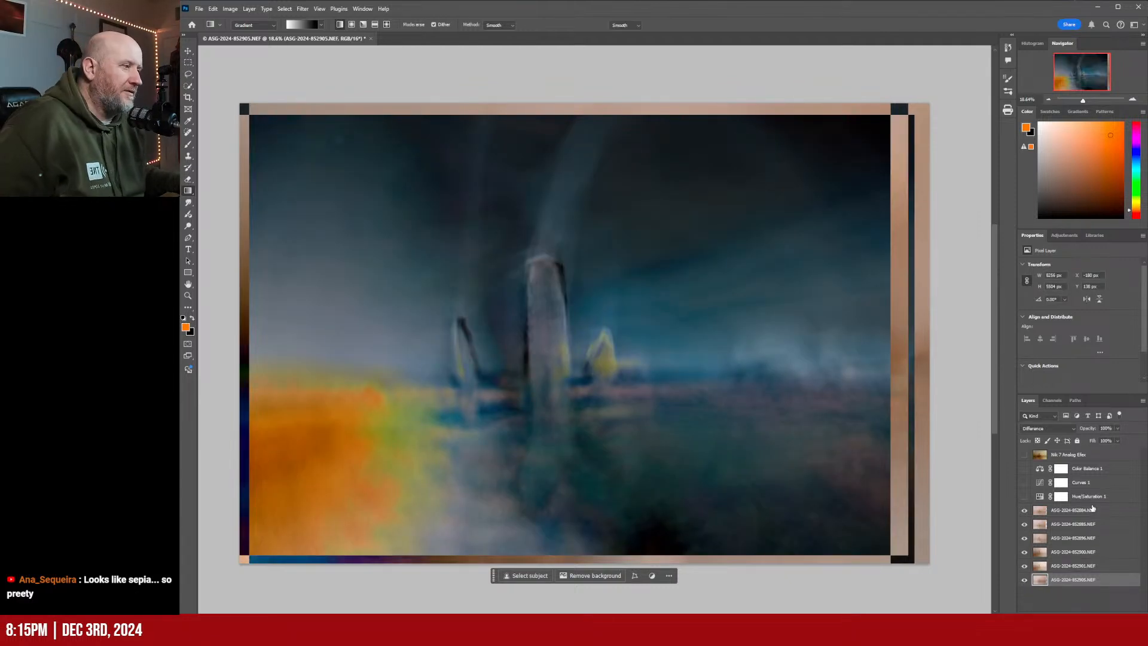
Add a Hue/Saturation adjustment above the top photo layer, shift its hue slightly negative and set the saturation to -10
click(1089, 498)
click(1091, 509)
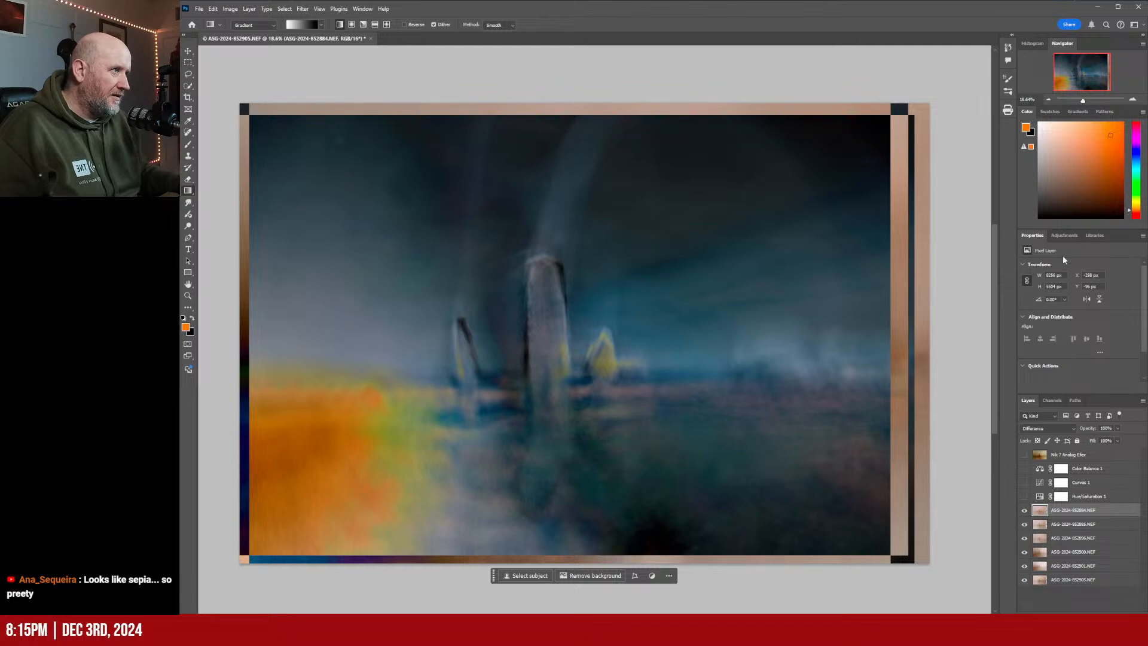
click(1072, 236)
click(1067, 270)
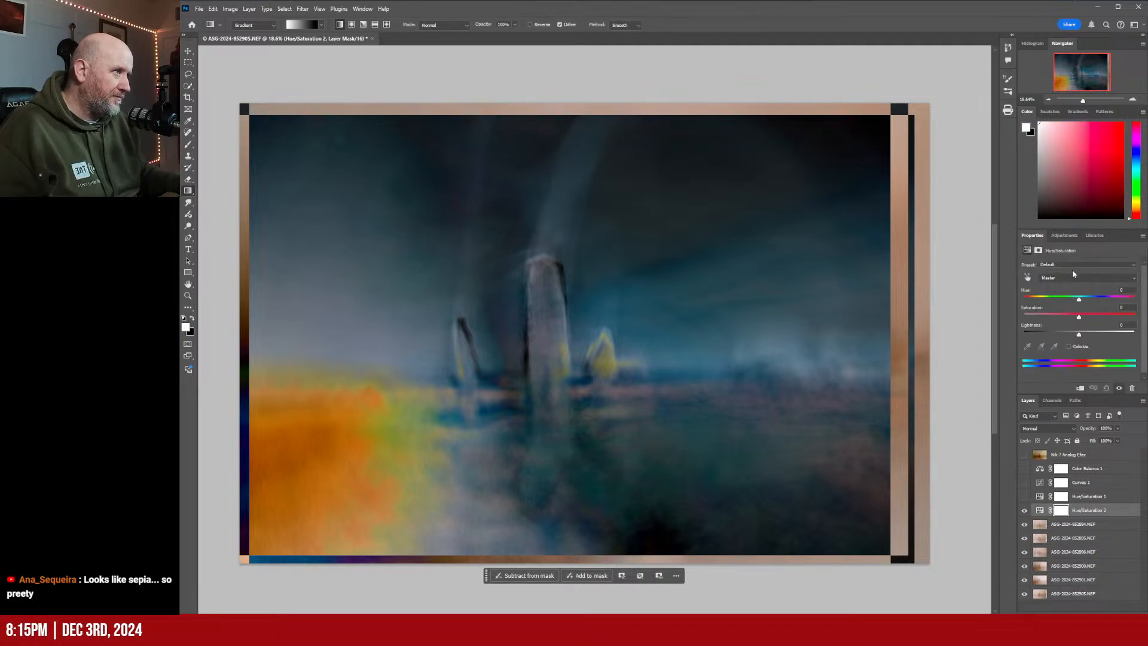
drag(1068, 298, 1079, 329)
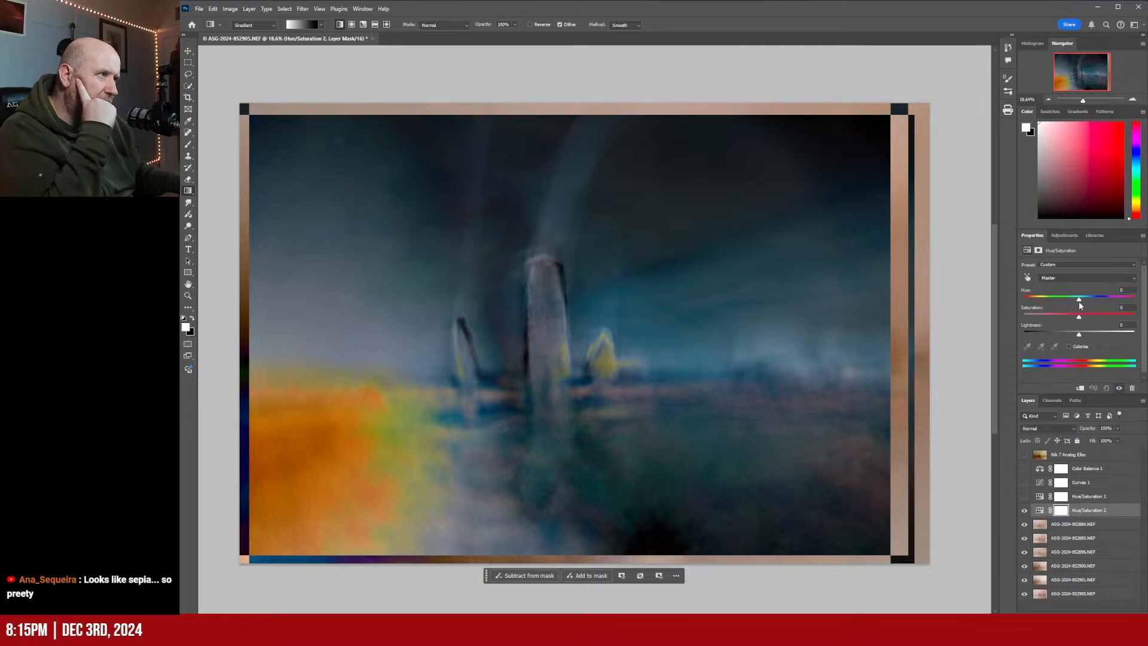
drag(1078, 299, 1080, 325)
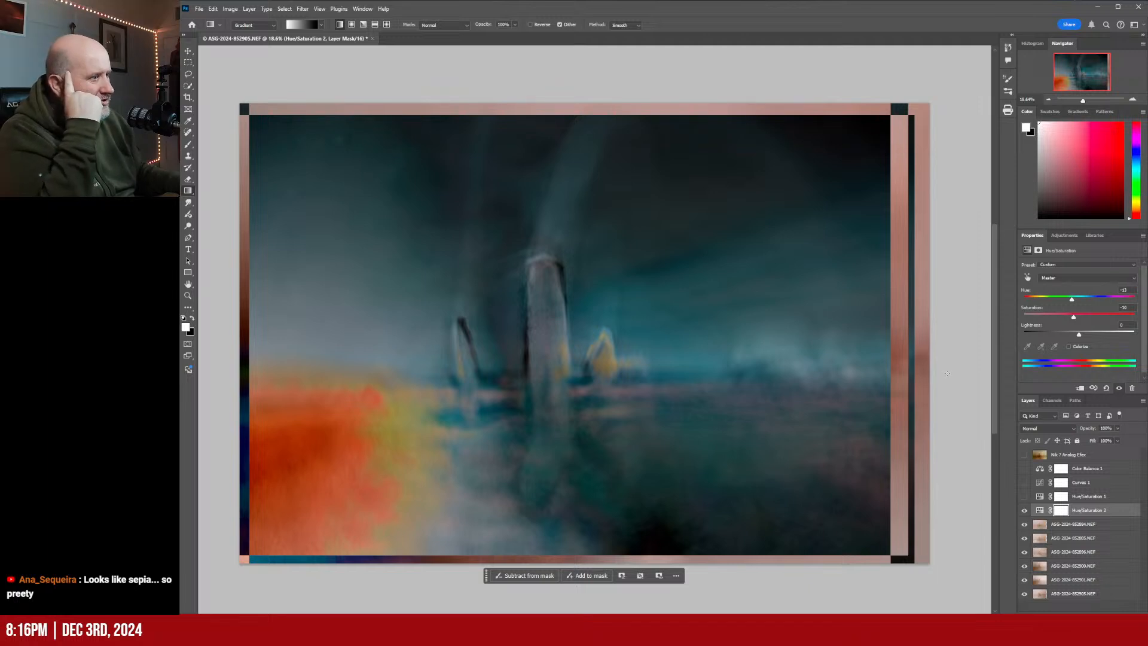
Add a Color Balance adjustment above it with midtones at Cyan-Red +10, Magenta-Green -1 and Yellow-Blue +4
click(1064, 237)
click(1078, 329)
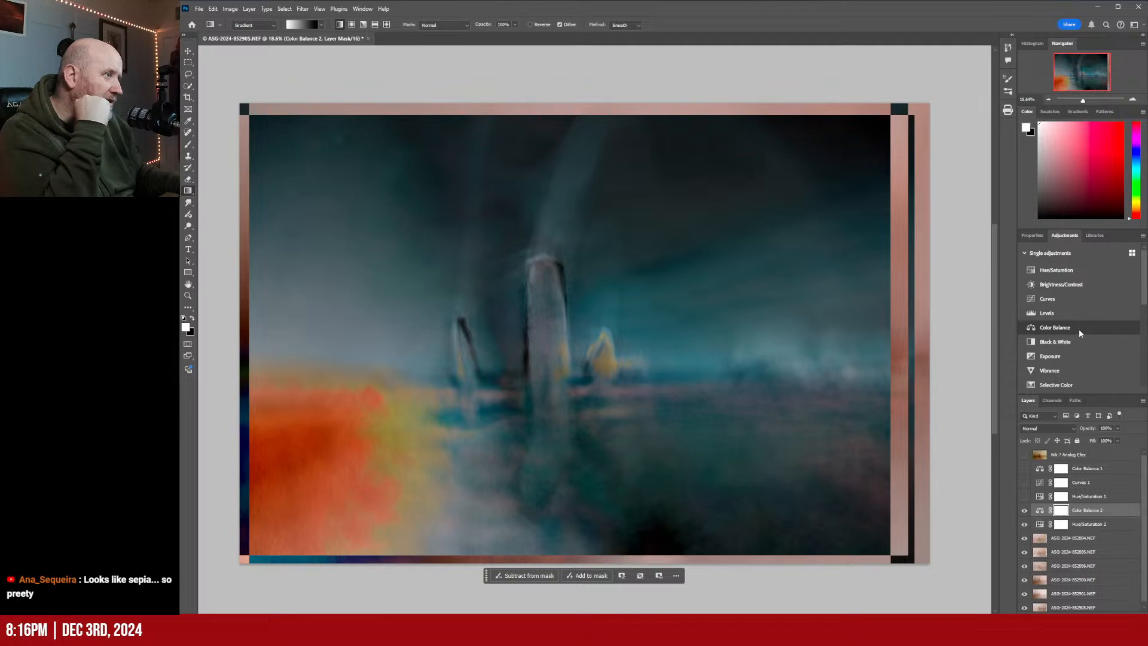
mouse_move(1067, 299)
mouse_down()
mouse_move(1055, 299)
mouse_move(1073, 300)
mouse_move(1057, 308)
mouse_move(1066, 312)
mouse_up()
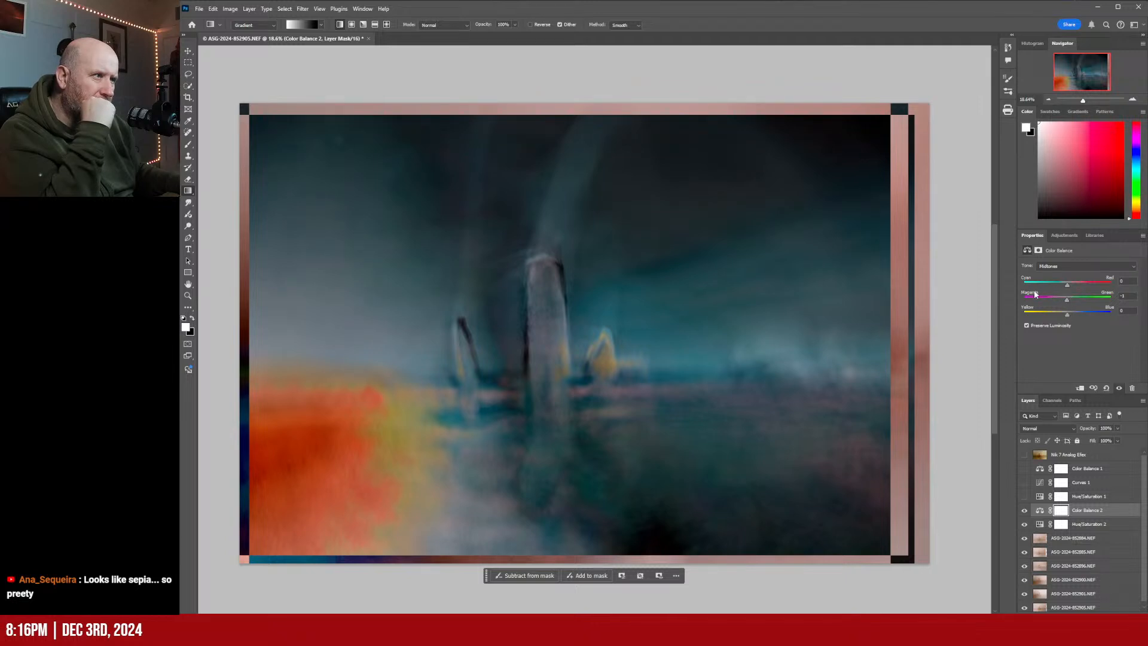
drag(1068, 288, 1067, 324)
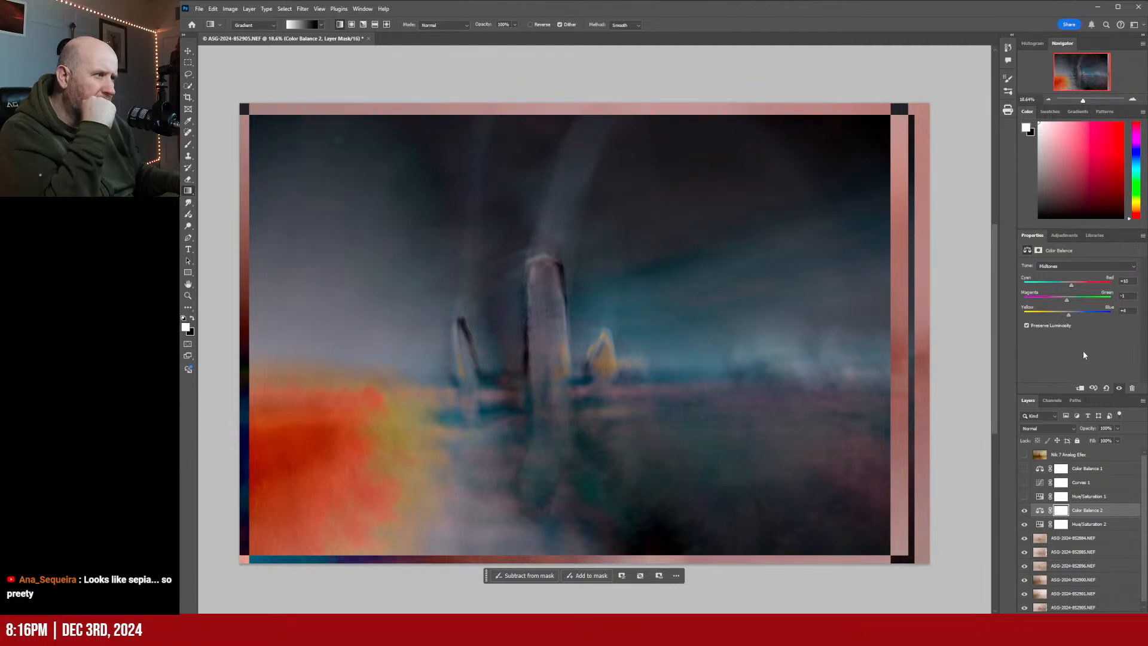
Create a new layer above the Color Balance adjustment, fill it with the orange foreground colour and set its blend mode to Hue
key(ctrl+alt+shift+n)
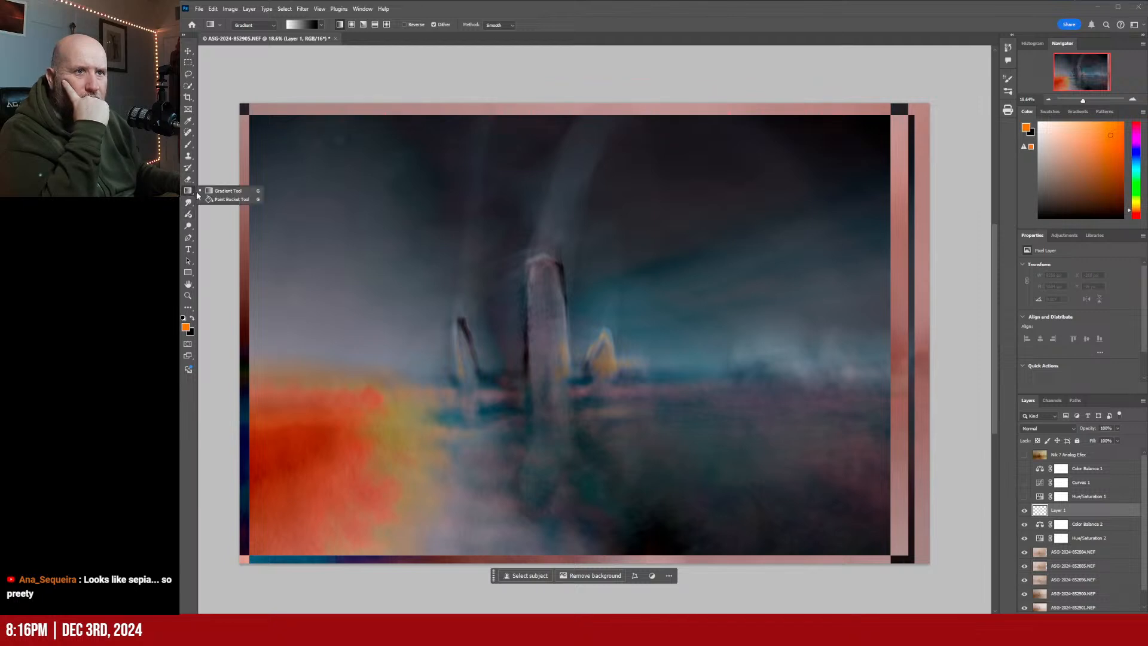
key(shift+g)
click(546, 361)
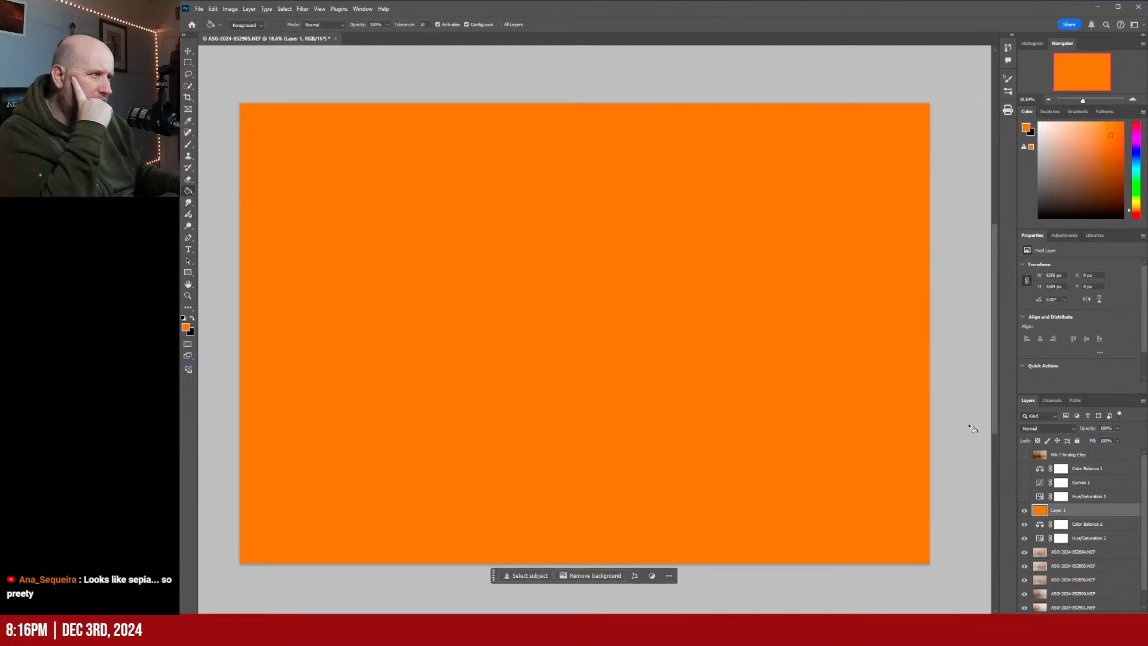
click(1035, 428)
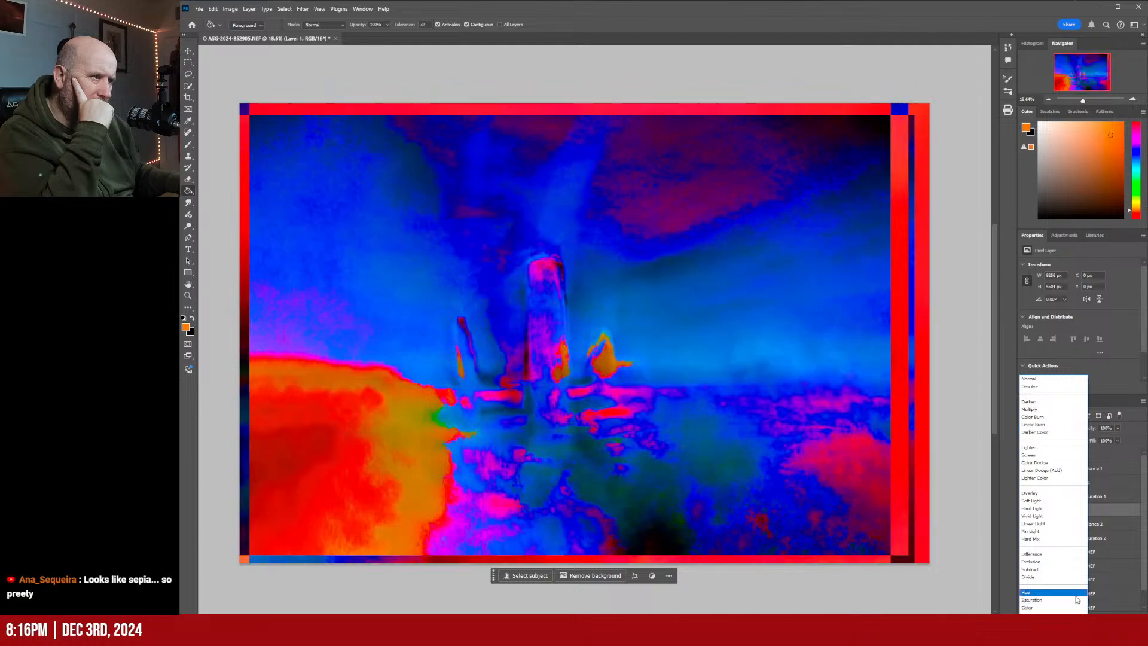
click(1077, 596)
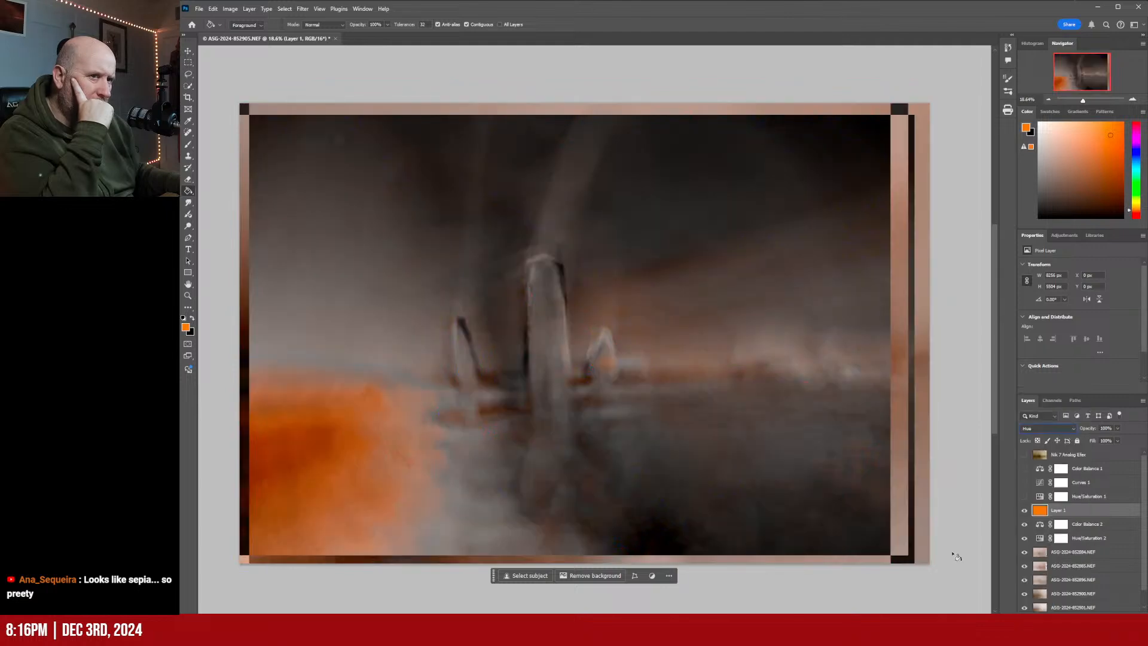
Try refilling the orange Hue layer with a bright red foreground colour, and undo the fill
click(186, 327)
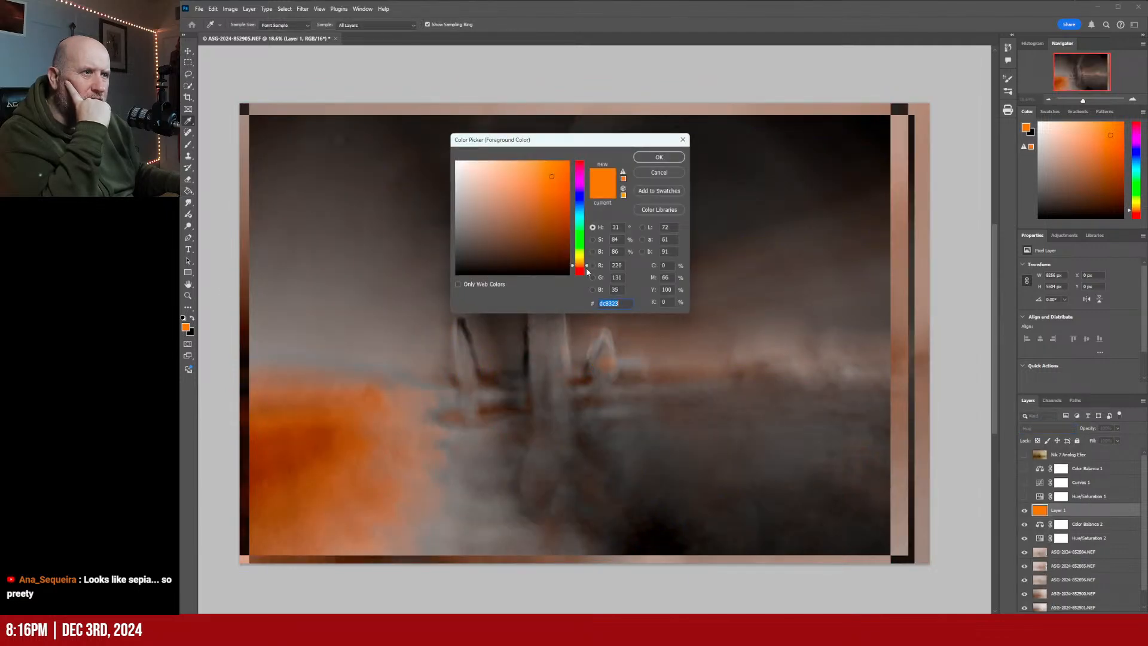
drag(586, 268, 586, 270)
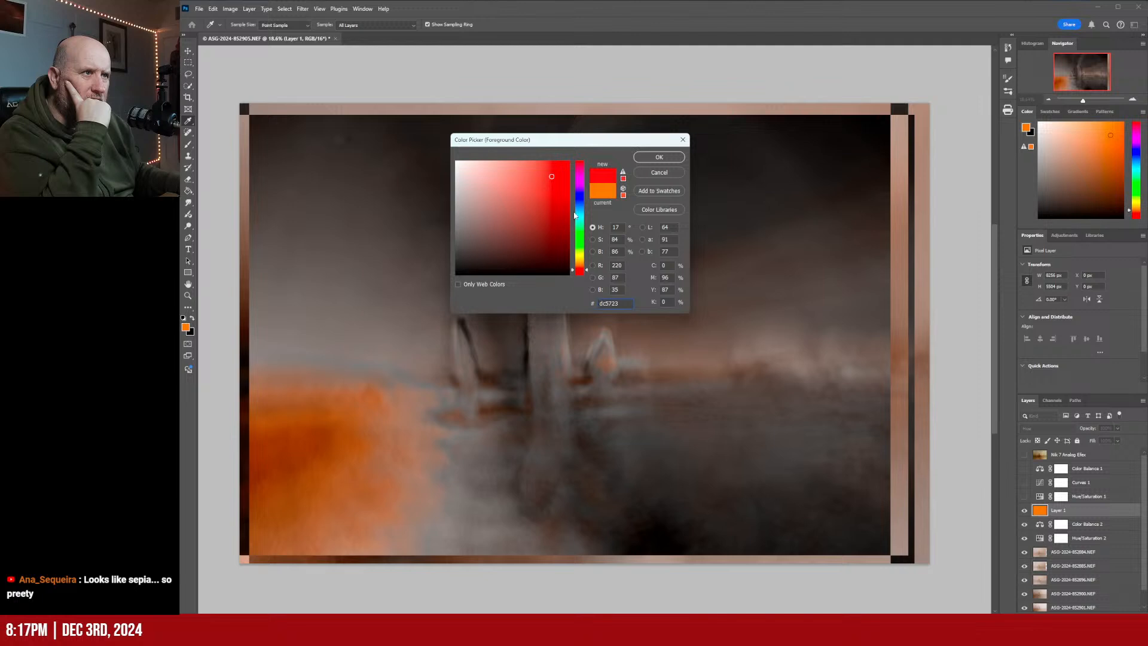
click(558, 171)
click(655, 158)
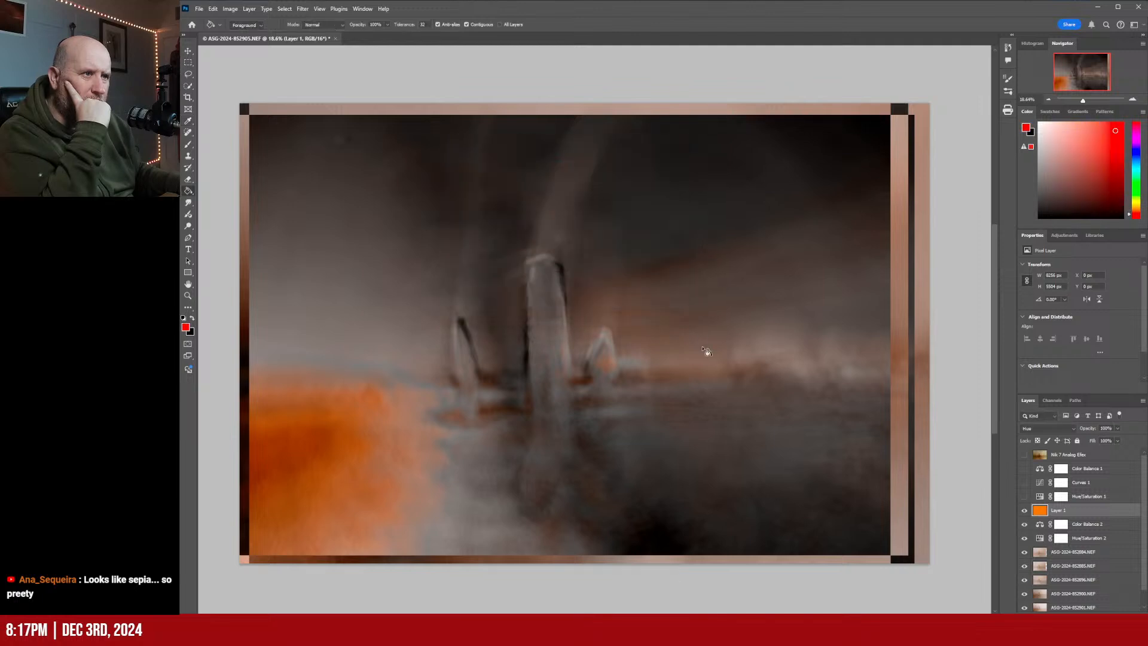
click(703, 347)
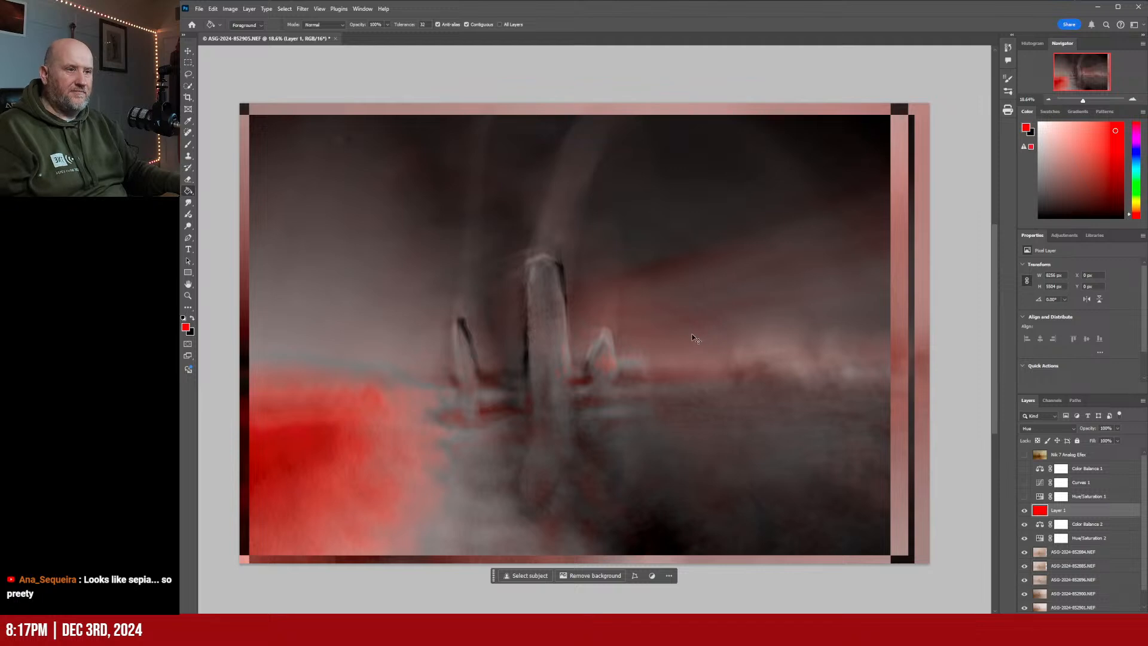
key(ctrl+z)
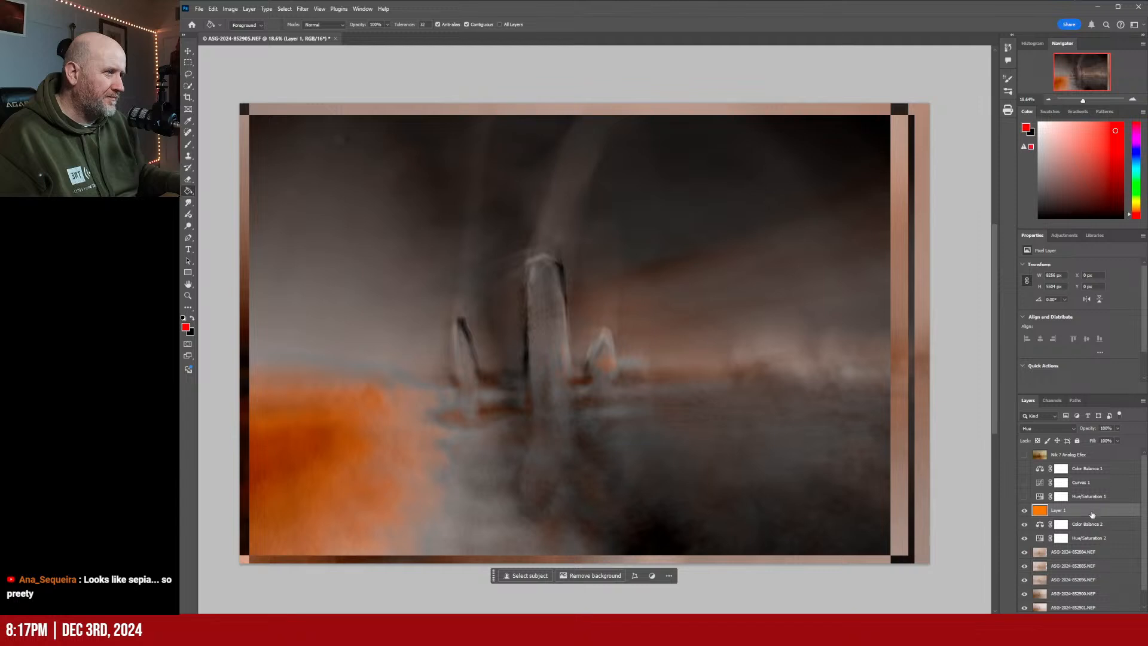
Reduce the orange Hue layer's opacity to 24% and compare the image with and without the layer
mouse_move(1080, 513)
mouse_down()
mouse_move(1088, 530)
mouse_move(1083, 511)
mouse_up()
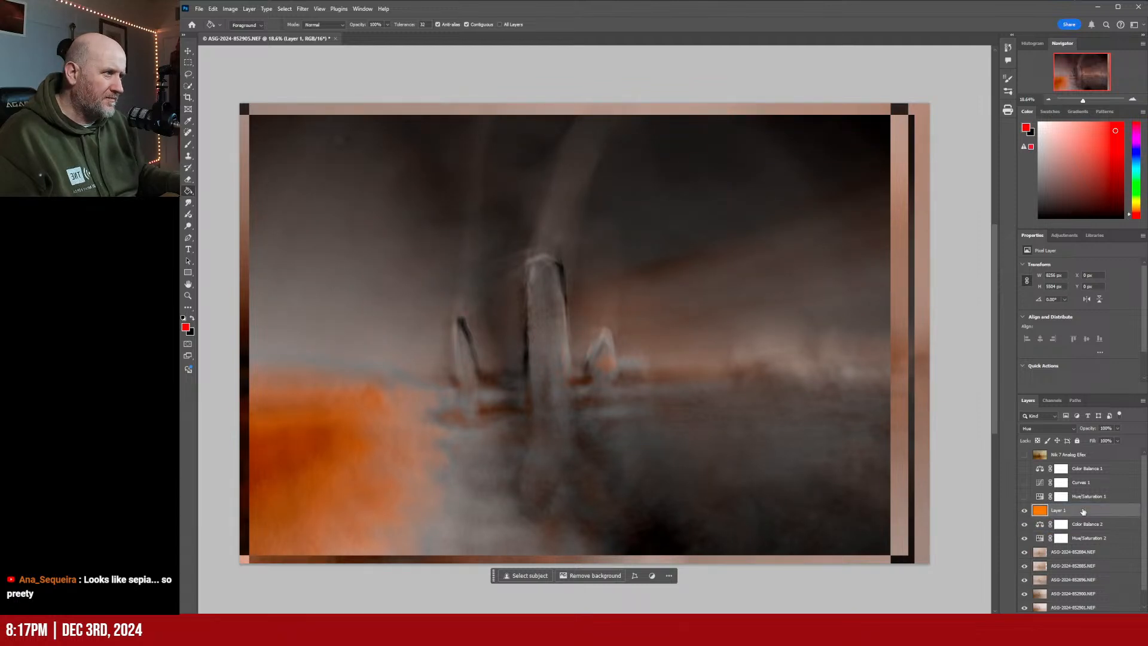
click(1023, 511)
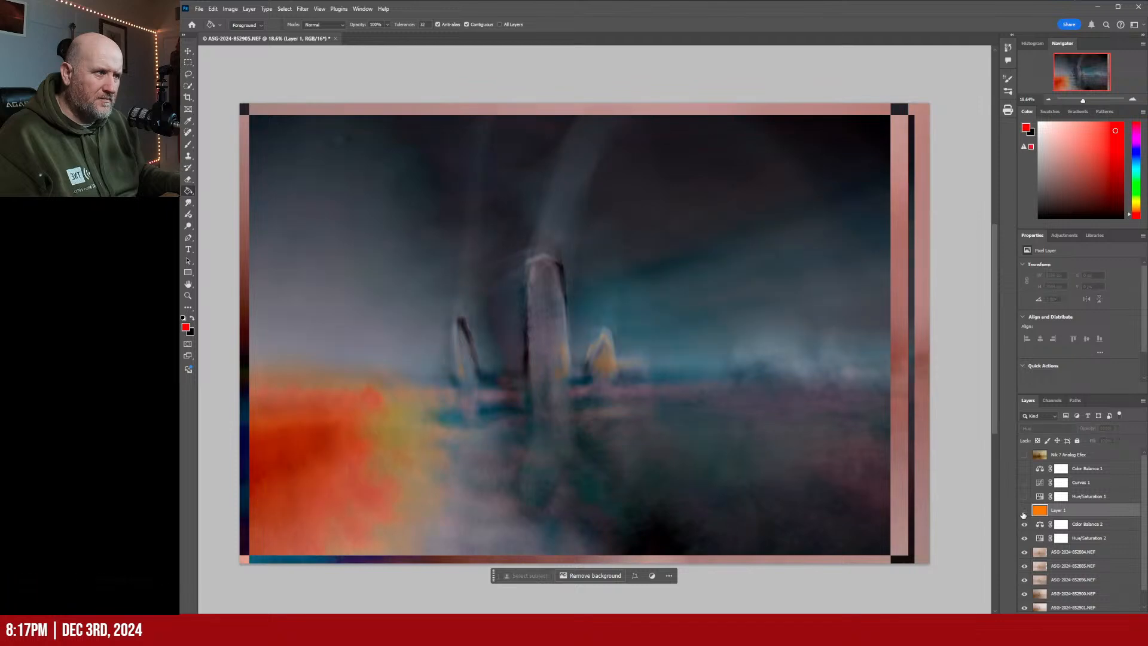
click(1024, 511)
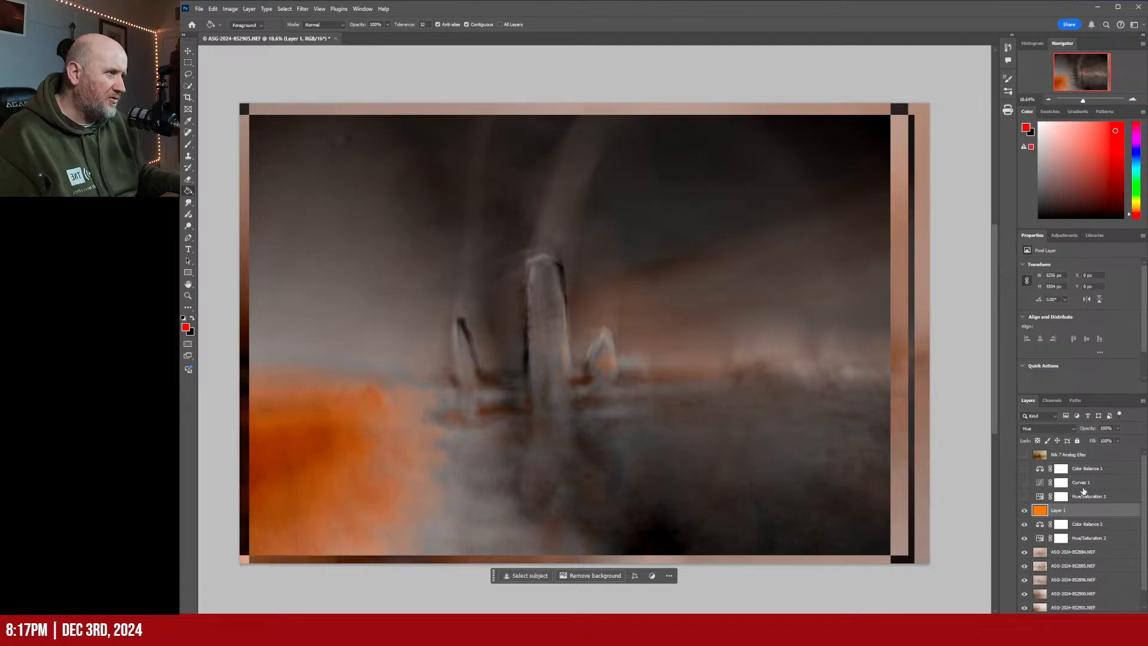
click(1117, 428)
click(1089, 440)
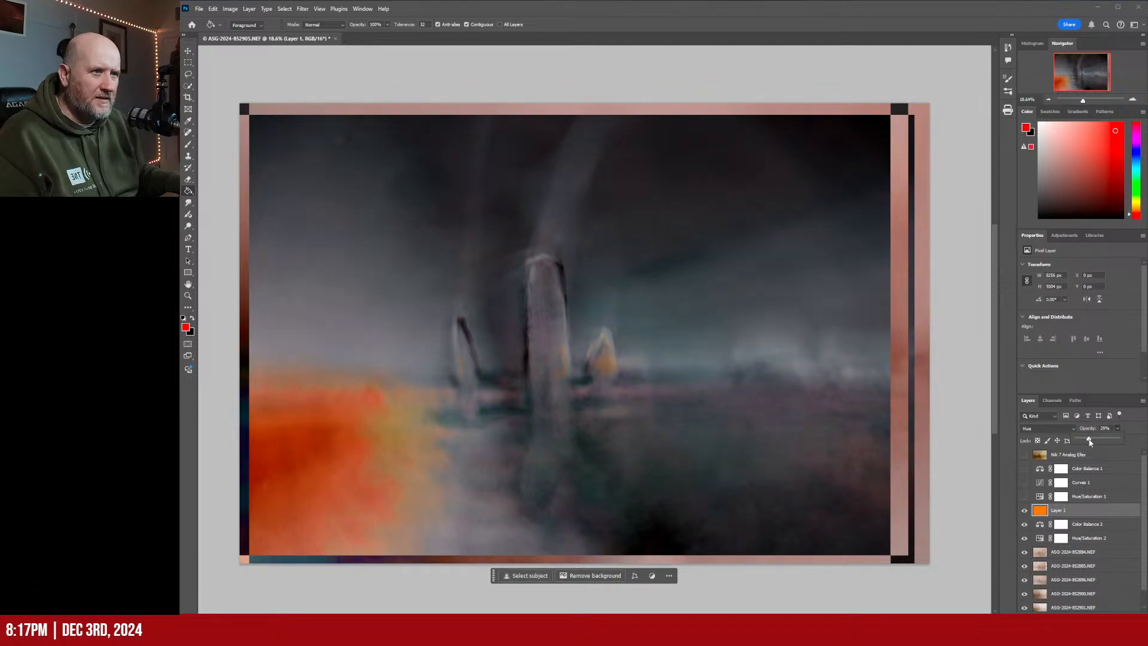
drag(1089, 442, 1099, 445)
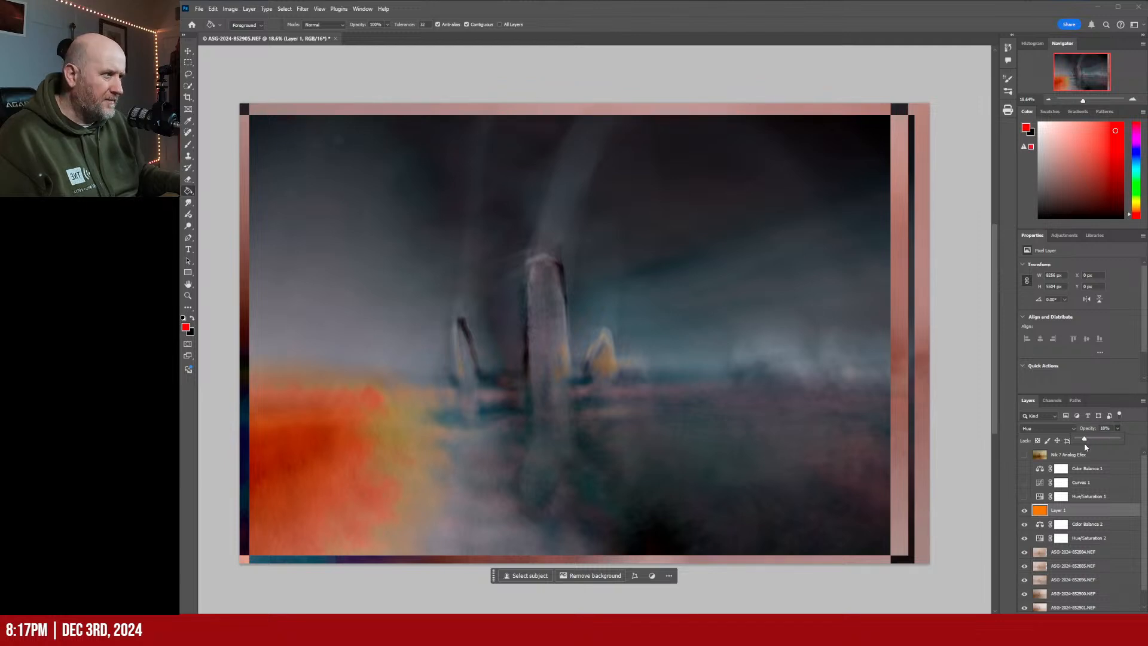
click(1024, 511)
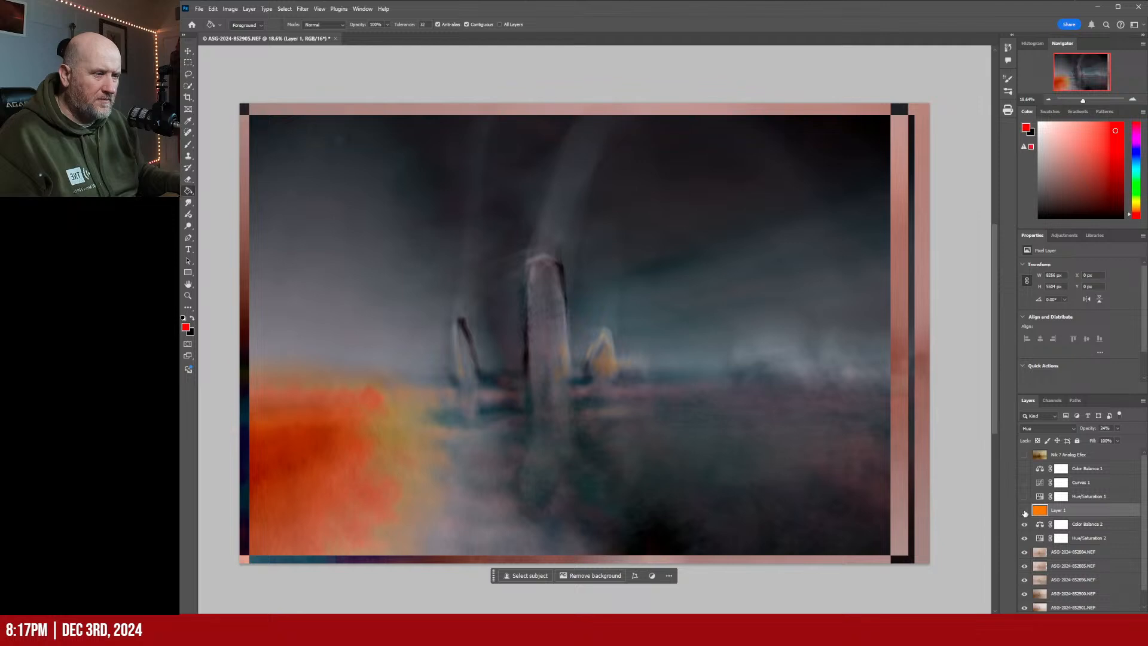
click(1024, 511)
click(1024, 511)
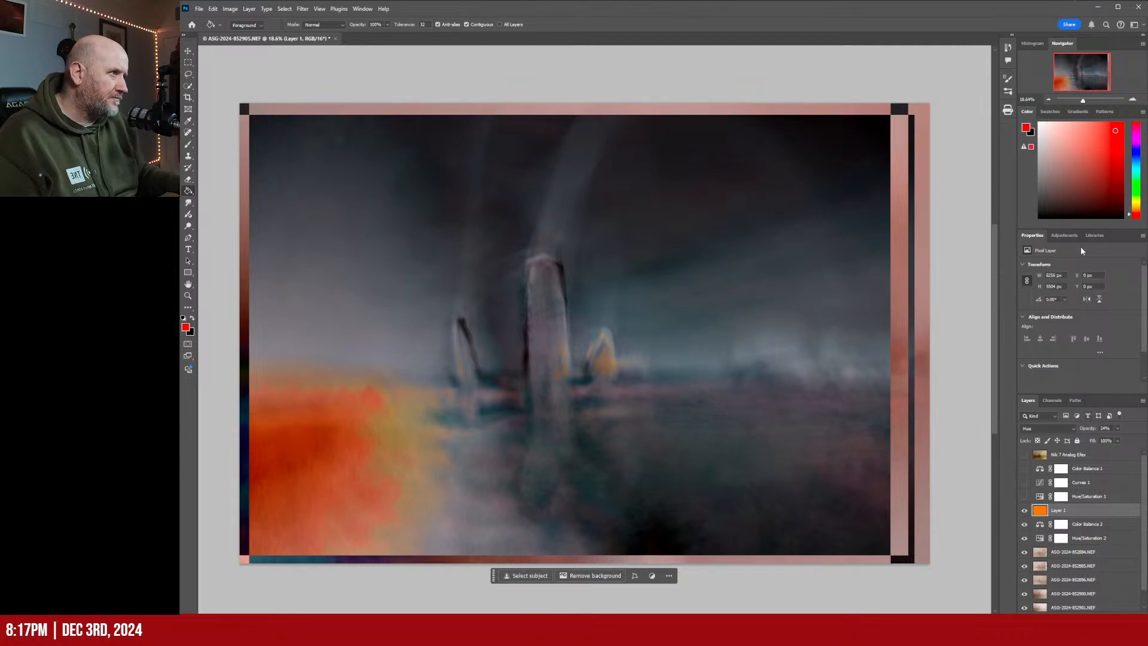
Add a Curves adjustment above the orange layer, shape a strong S-curve with darkened shadows and raised highlights, and display the histogram
click(1064, 235)
click(1070, 300)
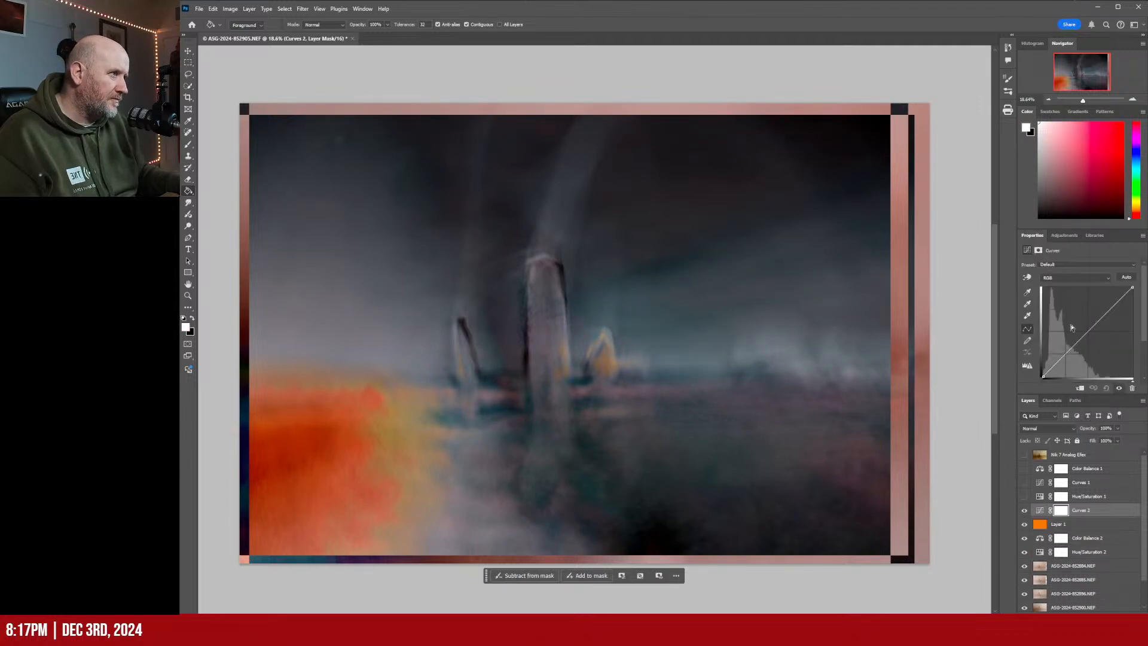
drag(1073, 345, 1078, 357)
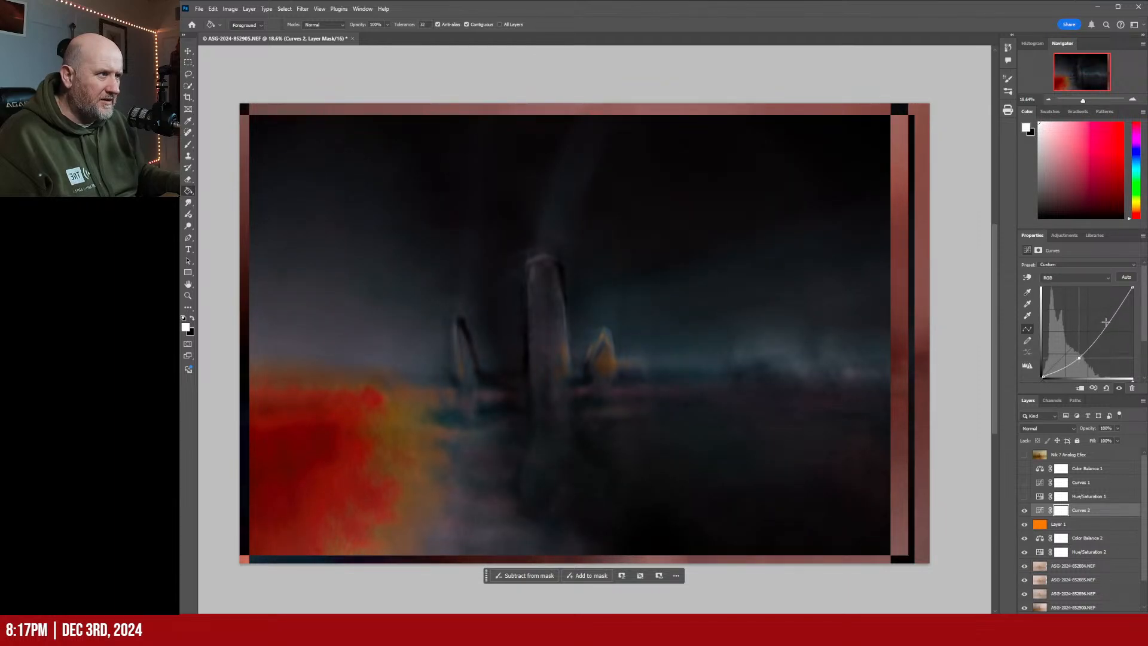
drag(1105, 322, 1104, 312)
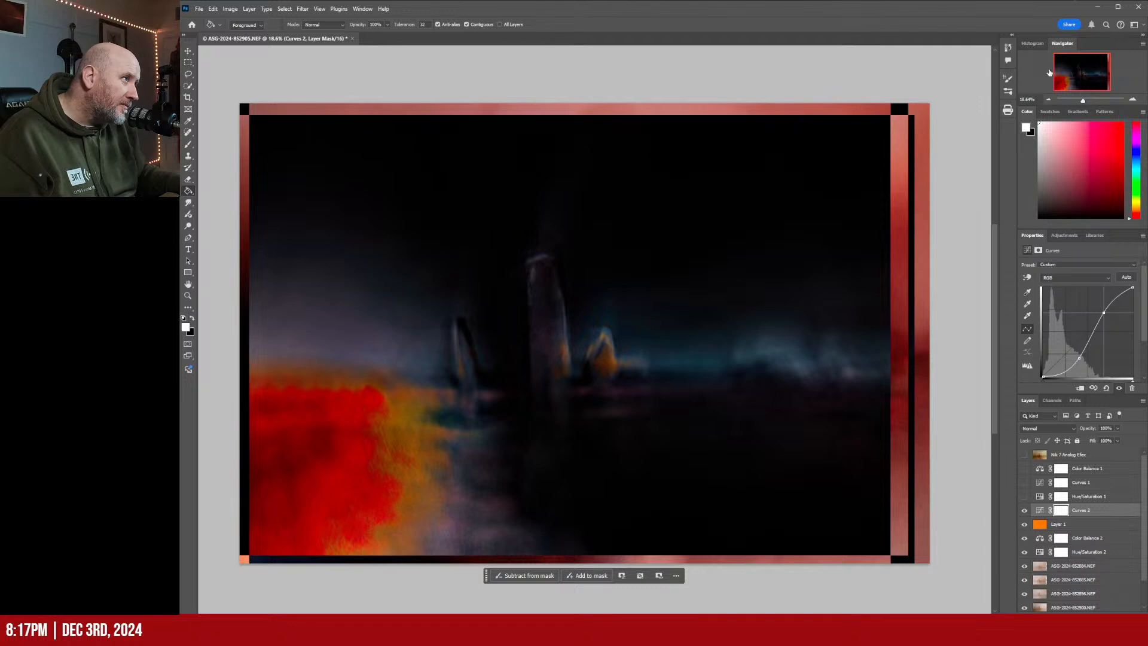
click(1034, 44)
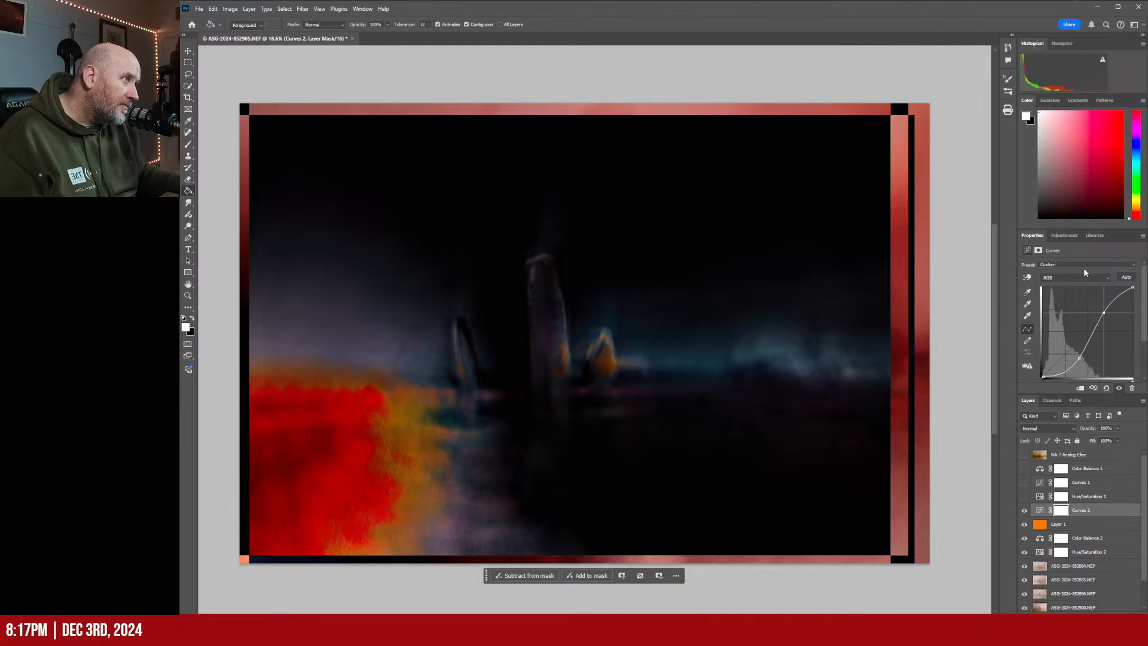
Soften the Curves adjustment by lifting the shadow point, and pull its white point slightly inward to brighten the highlights
drag(1078, 361, 1065, 363)
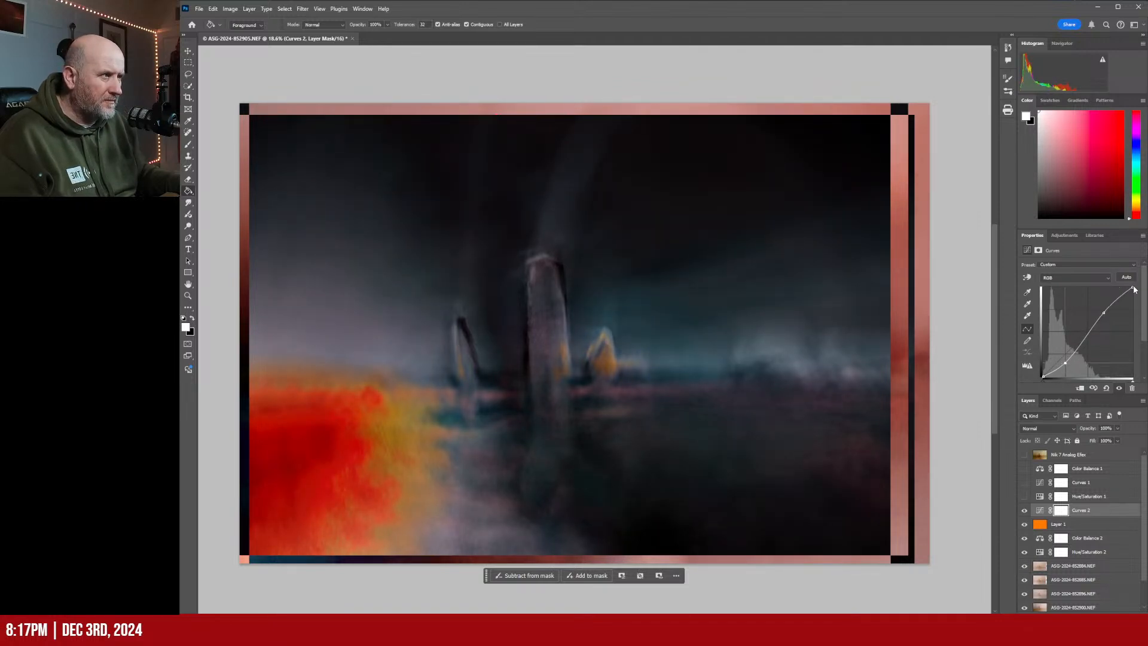
drag(1134, 289, 1103, 308)
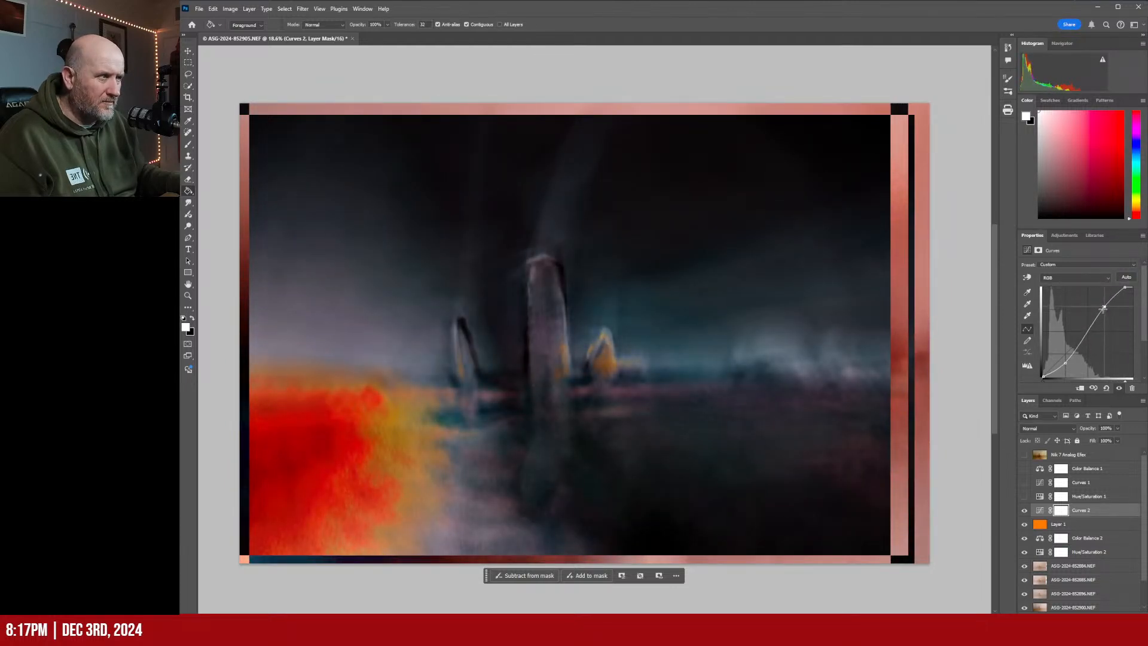
drag(1126, 287, 1128, 287)
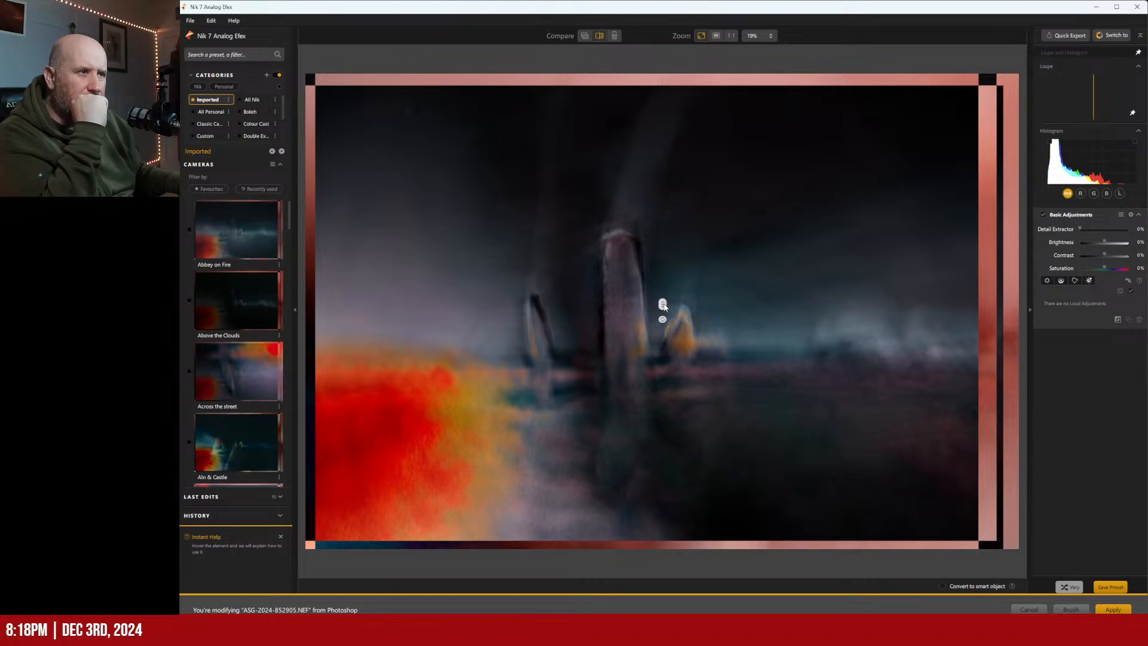
In Nik 7 Analog Efex, browse the Imported camera presets and try Bamburgh Side View on the image
scroll(258, 259, down, 5)
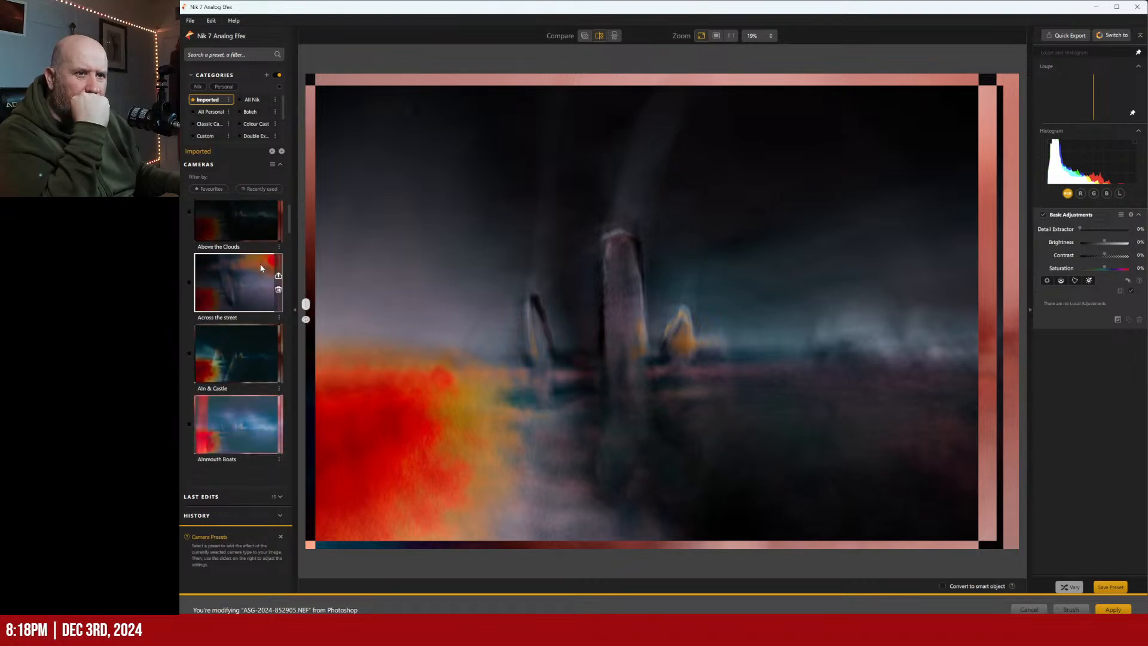
scroll(261, 268, down, 3)
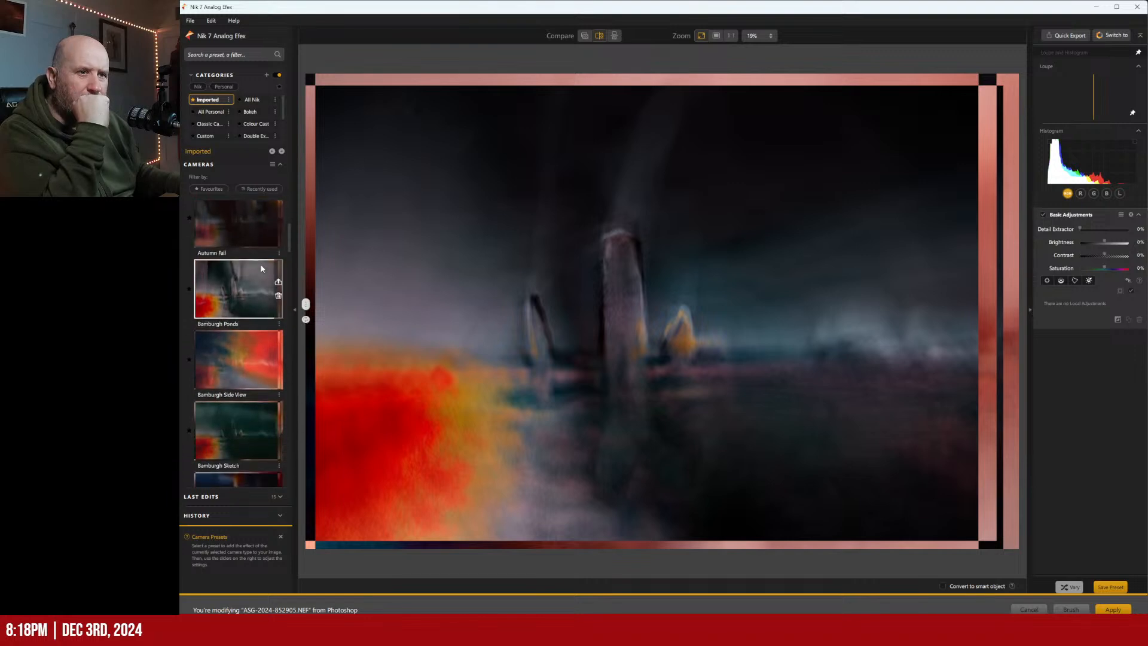
click(232, 307)
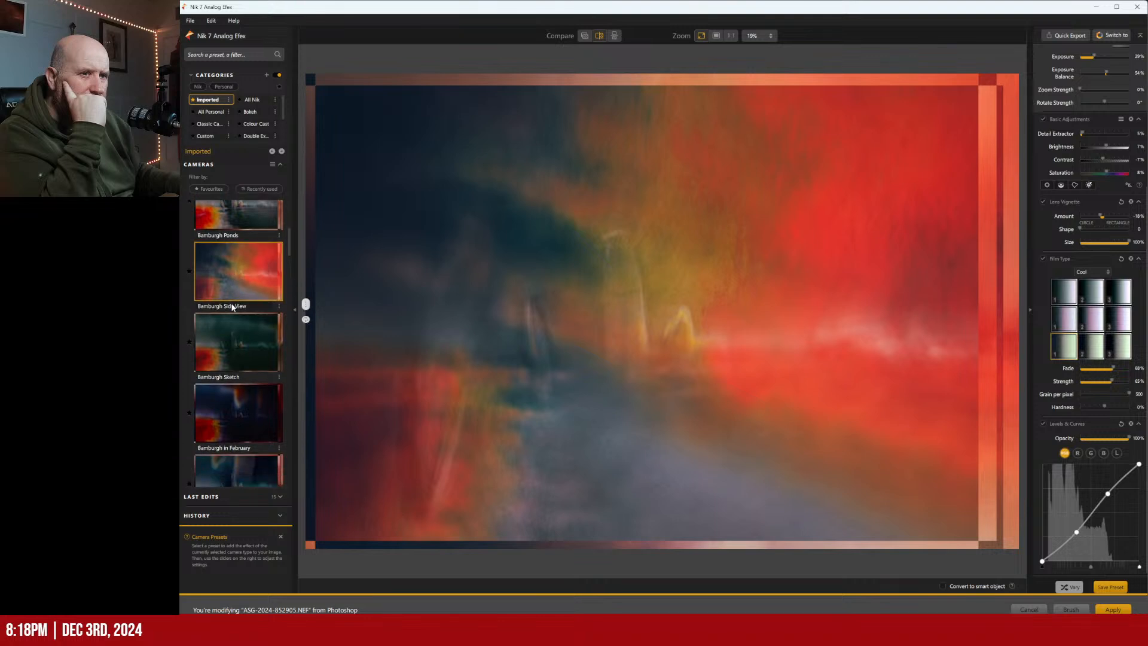
Browse further through the Imported camera presets and apply Classic Dunstanburgh
scroll(232, 305, down, 1)
scroll(233, 306, down, 3)
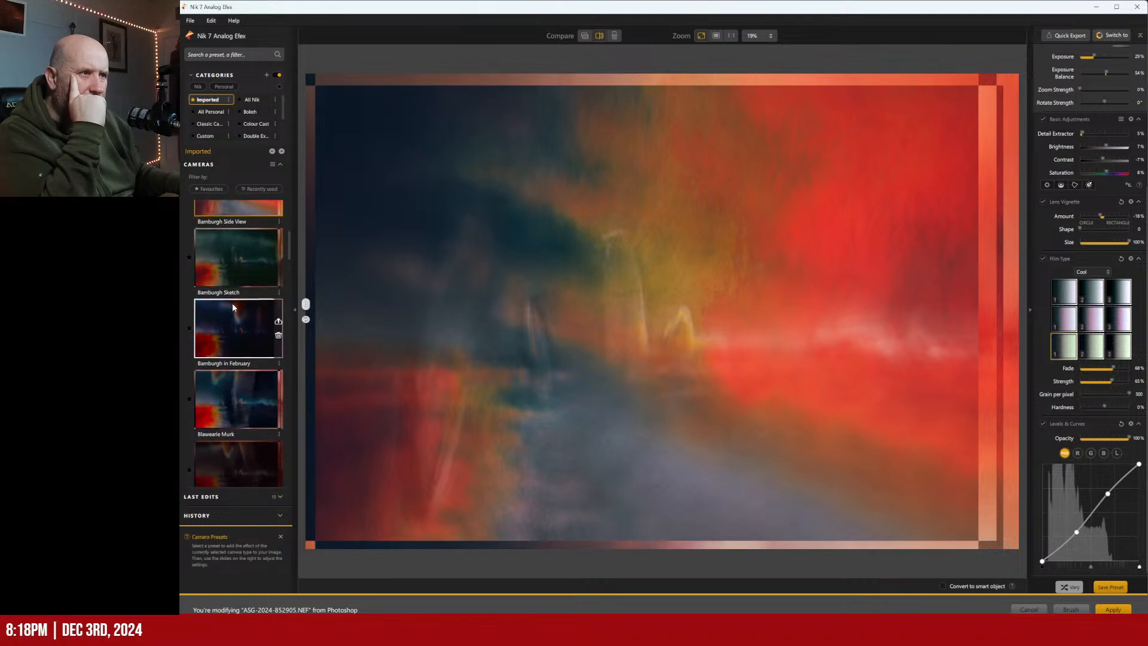
scroll(232, 306, down, 4)
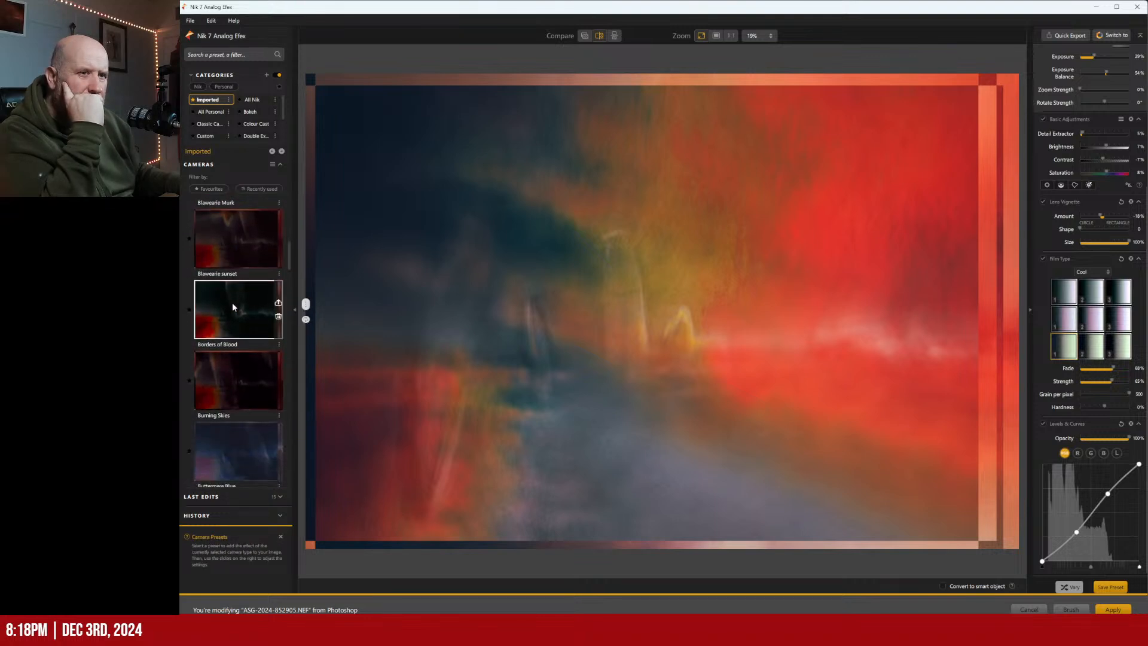
scroll(233, 305, down, 3)
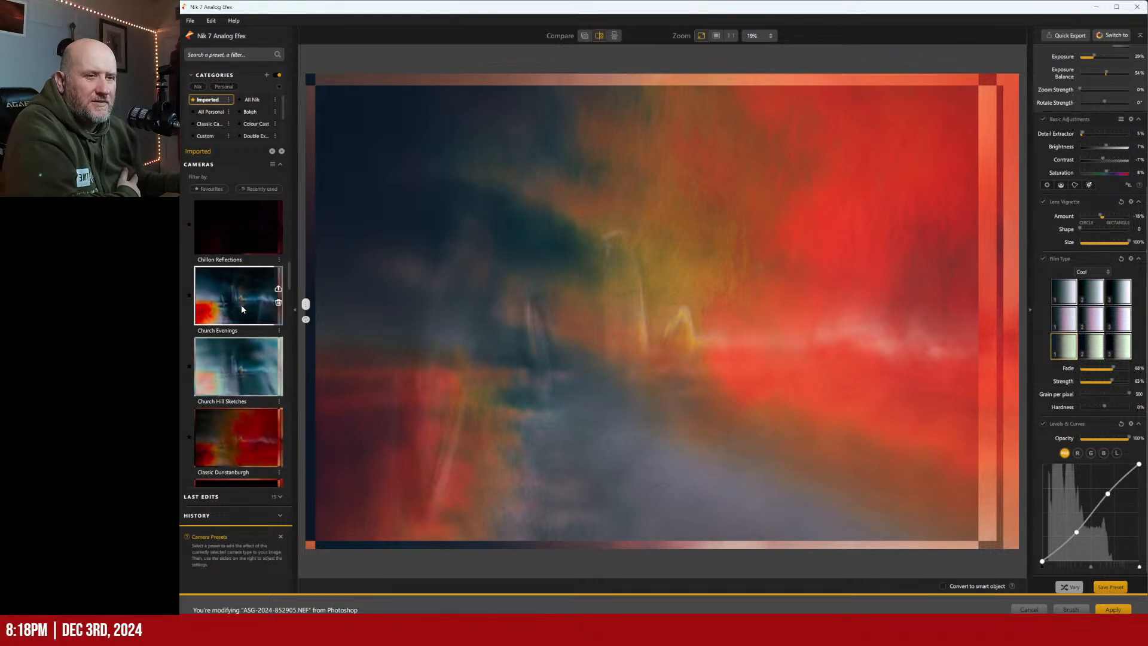
scroll(242, 309, down, 1)
click(241, 410)
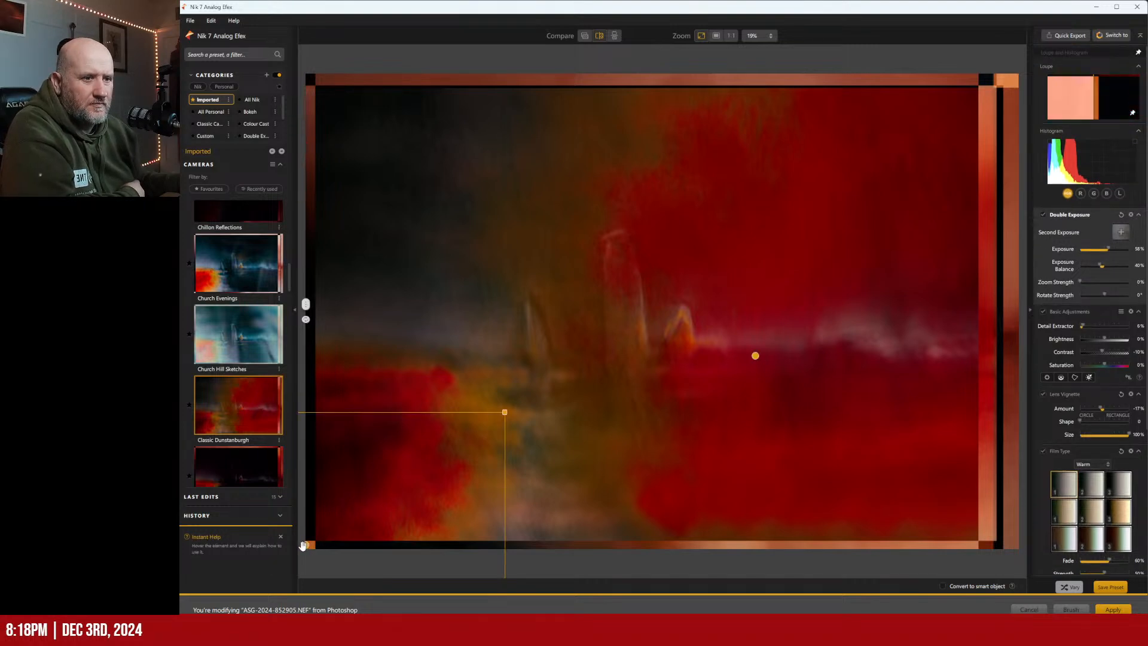
Shift the Double Exposure overlay slightly downward, try a 400% exposure scale, and settle on about 254%
mouse_move(306, 545)
mouse_down()
mouse_move(379, 497)
mouse_move(627, 515)
mouse_move(837, 510)
mouse_move(879, 305)
mouse_move(853, 200)
mouse_move(727, 241)
mouse_move(863, 321)
mouse_move(809, 348)
mouse_move(881, 359)
mouse_move(879, 374)
mouse_move(683, 400)
mouse_move(424, 400)
mouse_move(327, 447)
mouse_move(279, 529)
mouse_move(279, 550)
mouse_move(306, 550)
mouse_up()
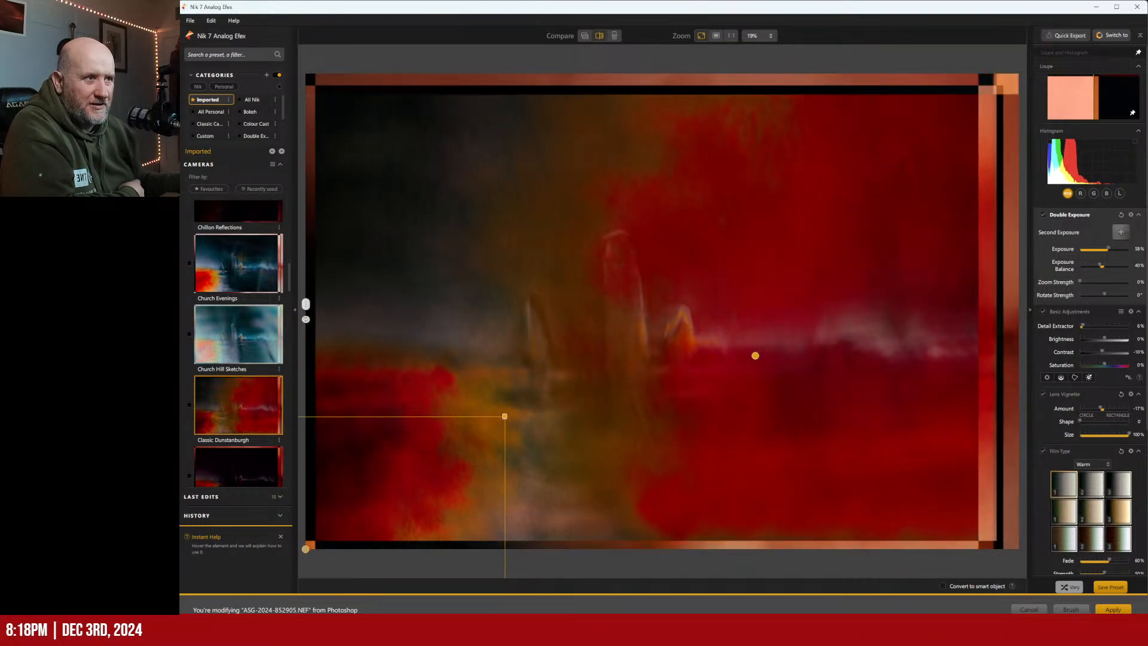
drag(505, 416, 655, 349)
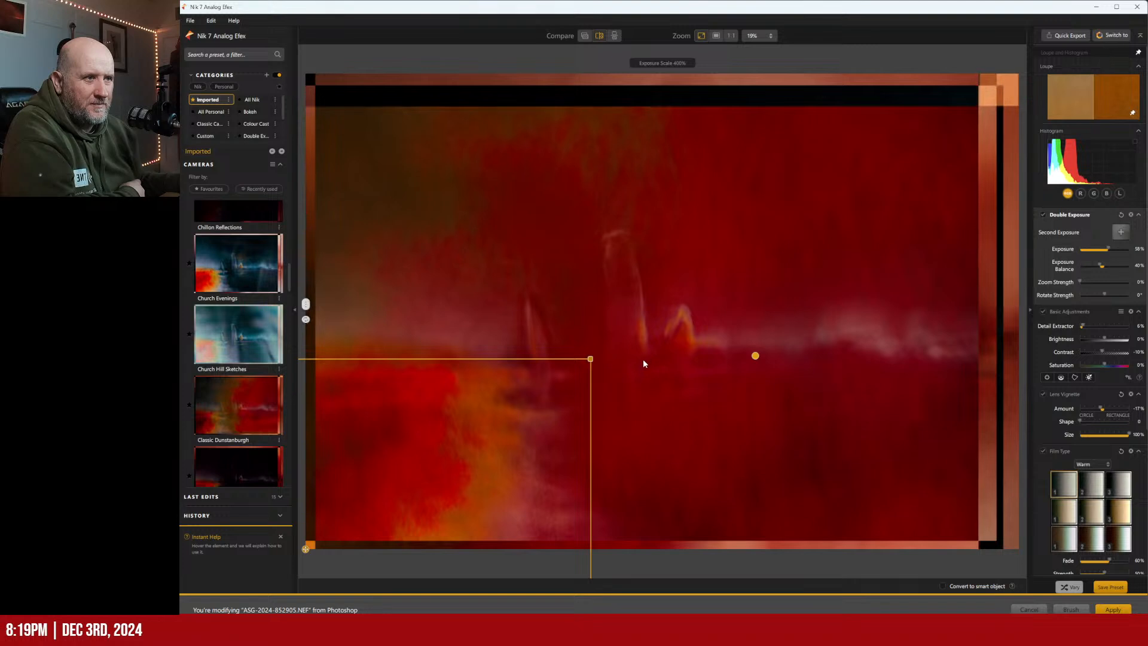
drag(613, 382, 514, 436)
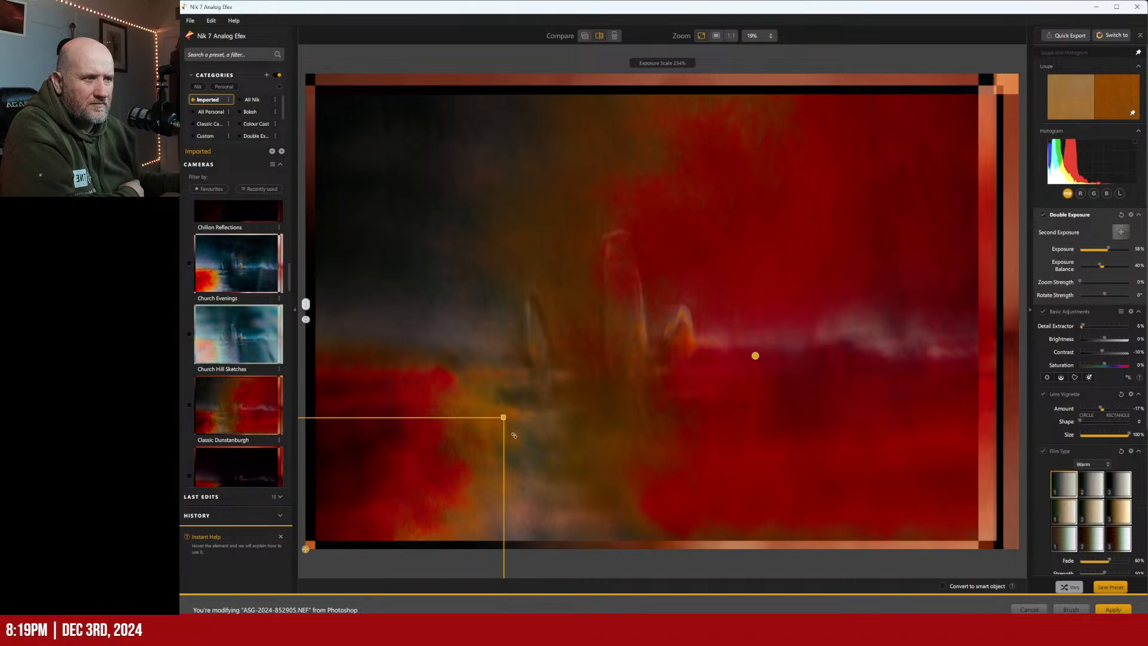
drag(305, 548, 224, 589)
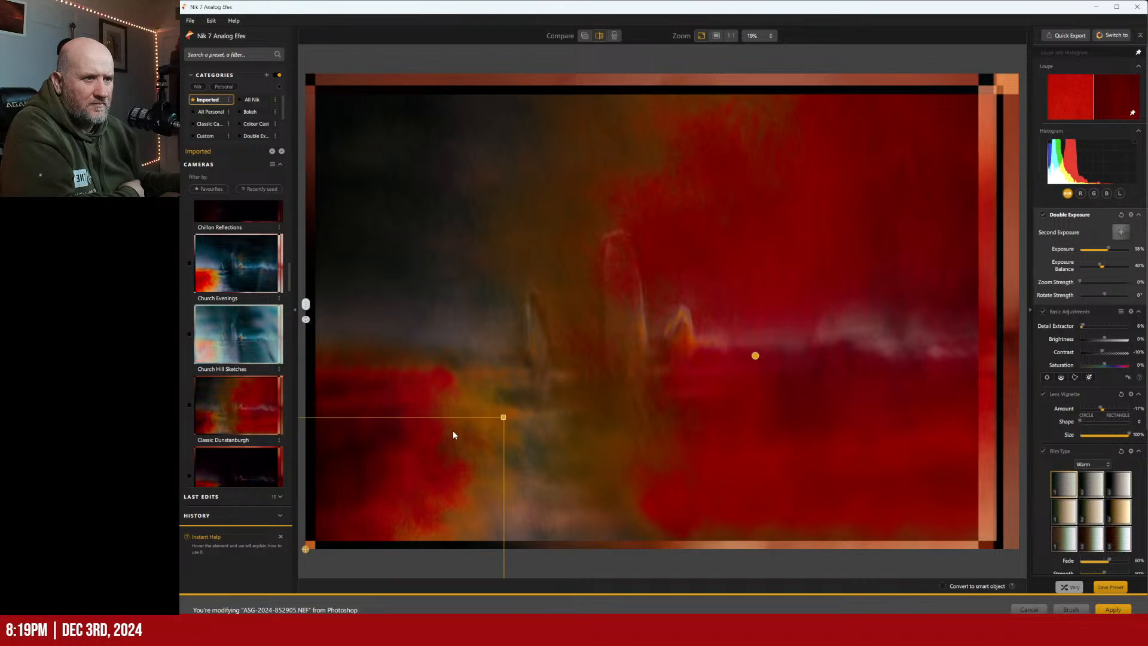
mouse_move(504, 415)
mouse_down()
mouse_move(512, 403)
mouse_move(502, 416)
mouse_up()
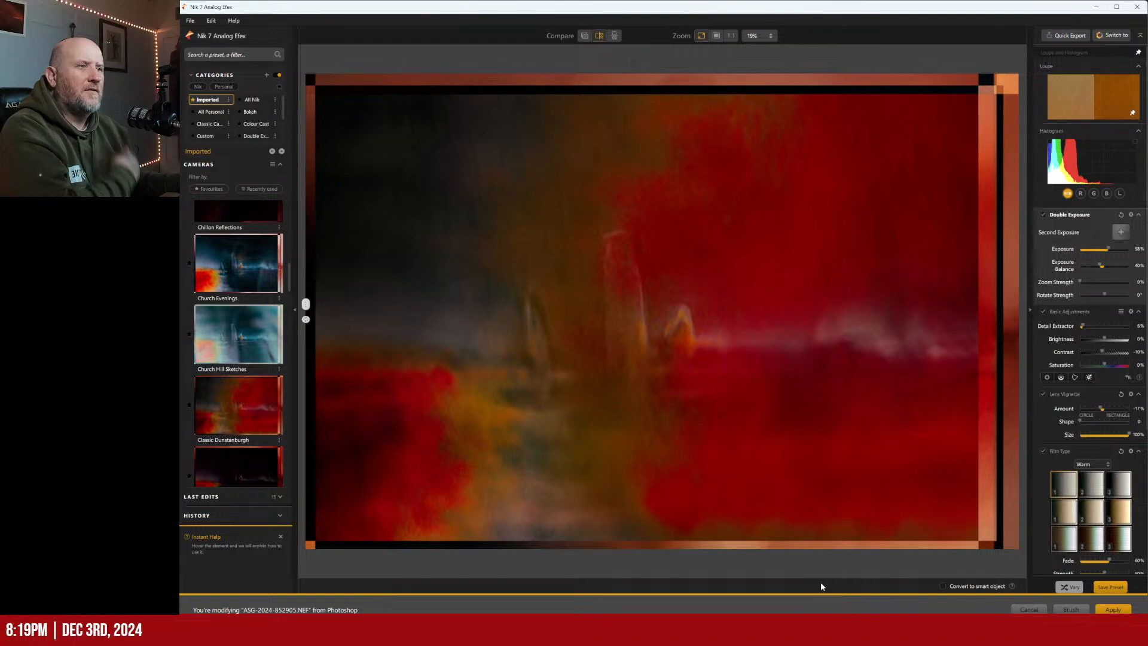
Compare the image with and without the Lens Vignette, and move the vignette centre from the lower-right corner to the image's upper edge
click(1040, 394)
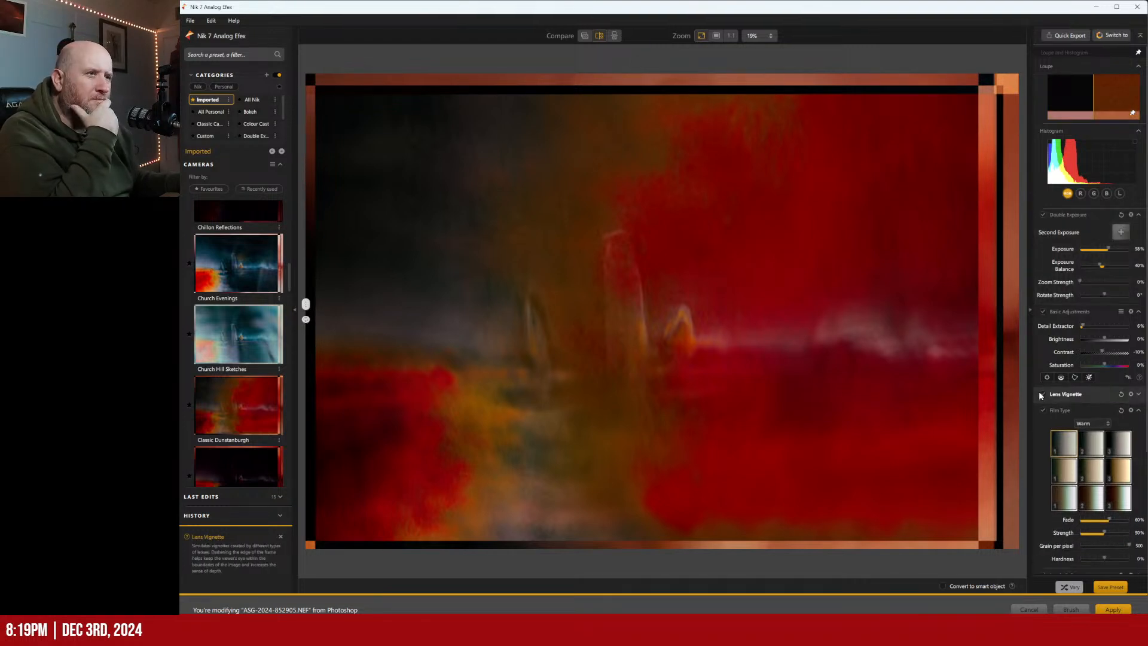
click(1040, 395)
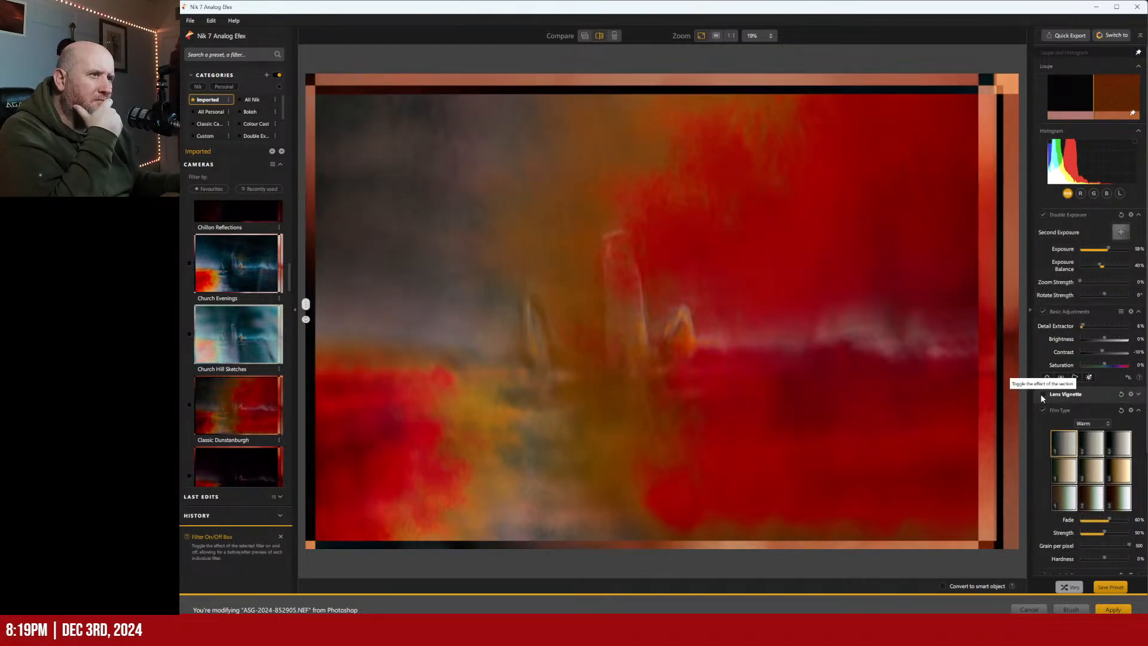
click(1040, 394)
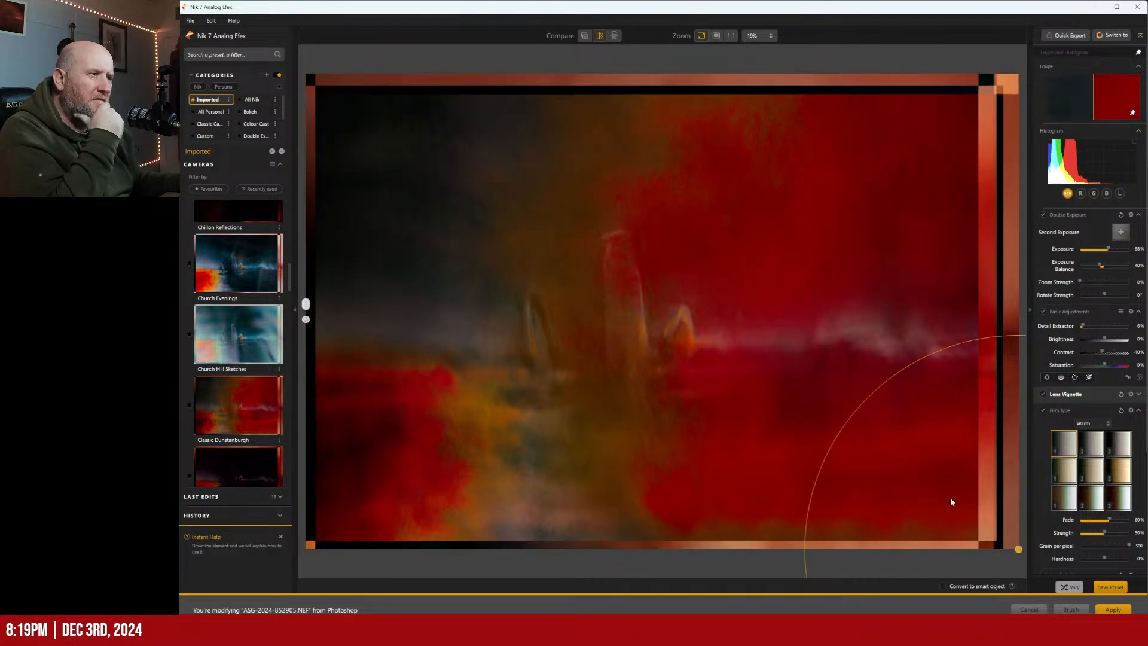
click(921, 360)
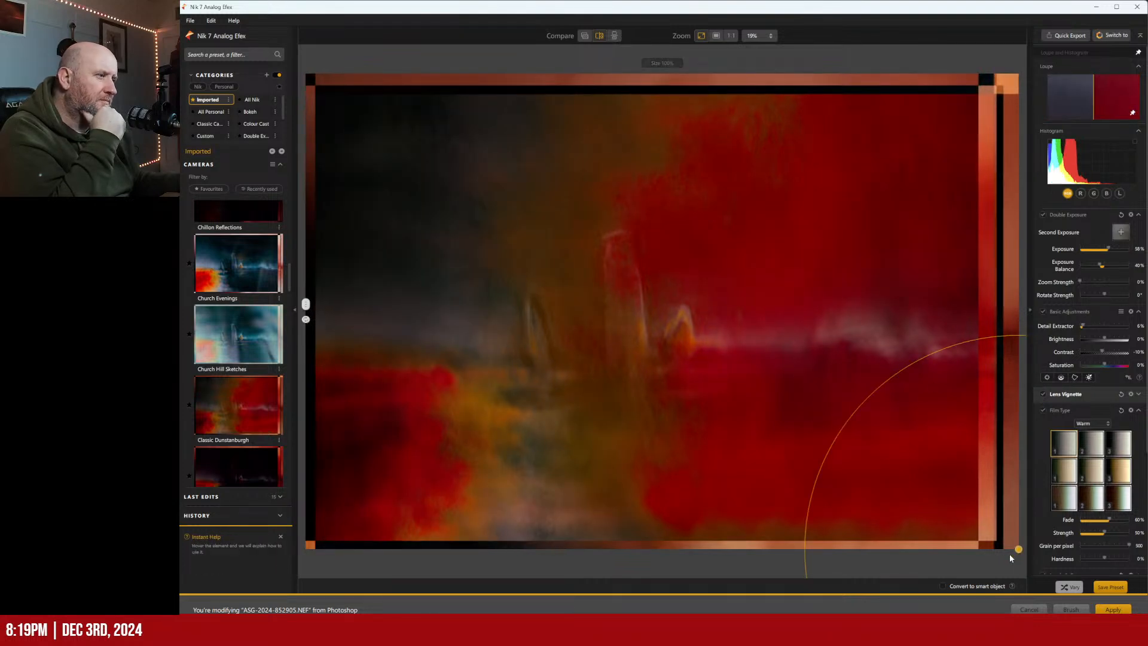
drag(1018, 548, 743, 62)
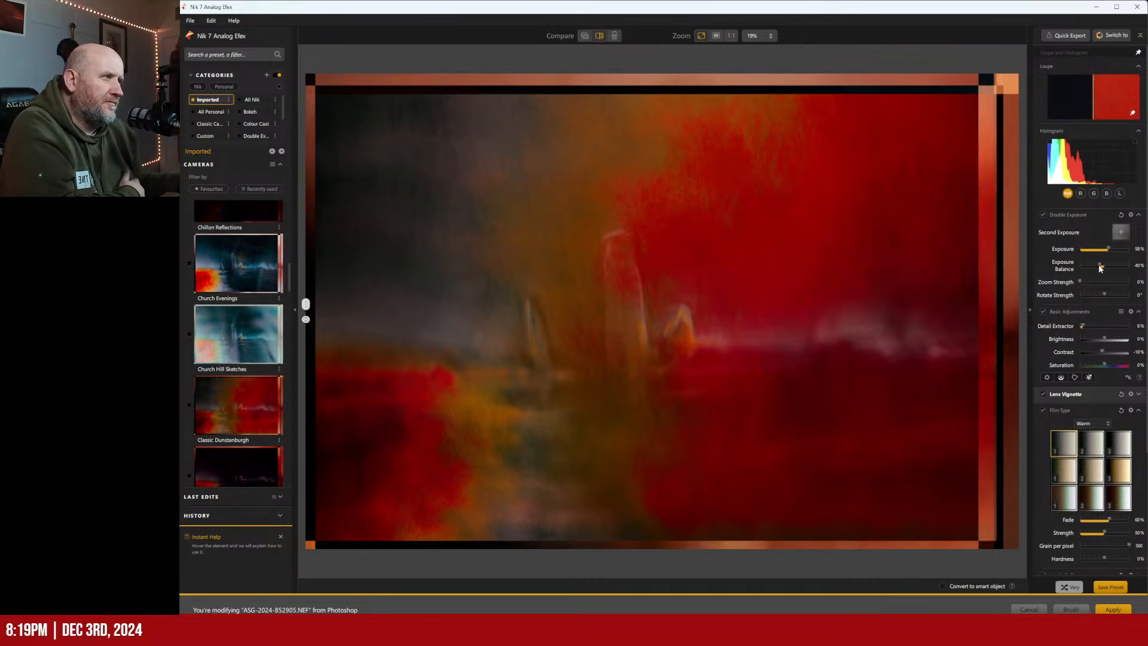
Set the Double Exposure's Exposure Balance to about 35% and its Exposure to 53%
drag(1100, 267, 1099, 269)
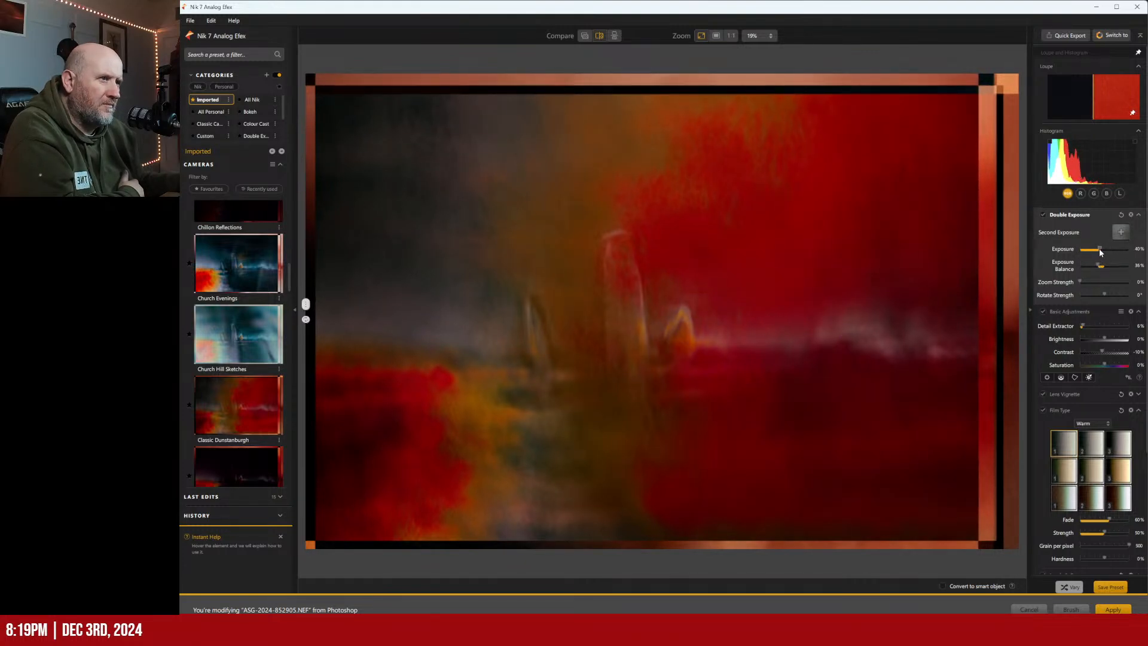
mouse_move(1100, 252)
mouse_down()
mouse_move(1115, 254)
mouse_move(1088, 256)
mouse_move(1106, 257)
mouse_up()
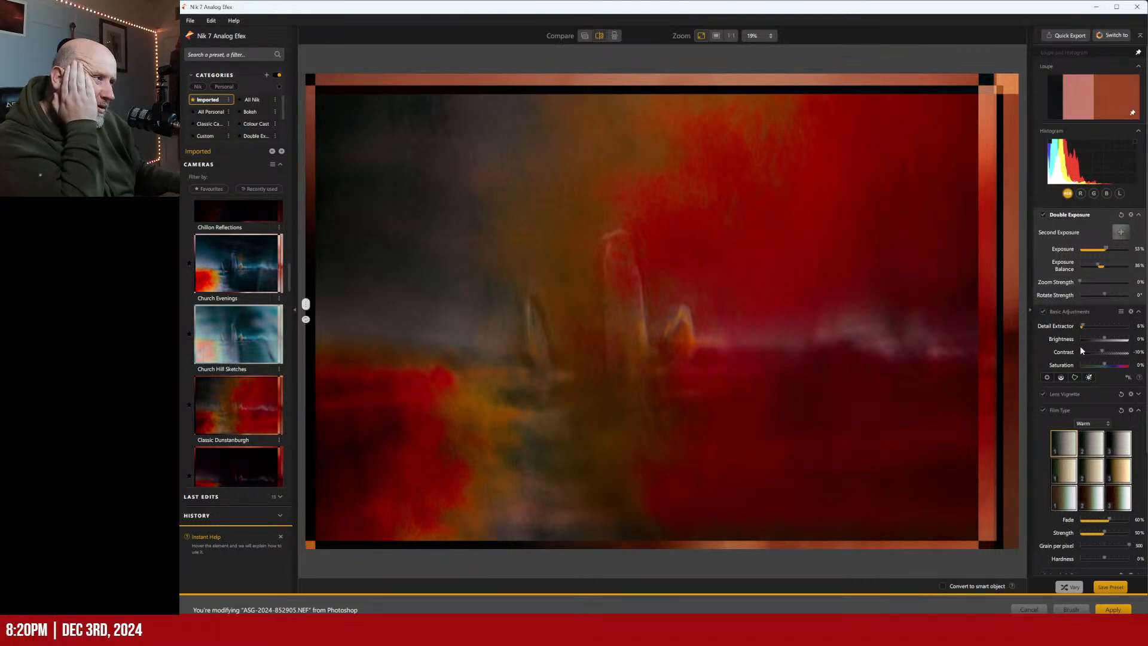
Set the basic Contrast to -8% and, after trying weaker and stronger values, the Detail Extractor to about 15%
mouse_move(1102, 351)
mouse_down()
mouse_move(1118, 354)
mouse_move(1083, 356)
mouse_move(1103, 358)
mouse_move(1113, 339)
mouse_move(1103, 339)
mouse_up()
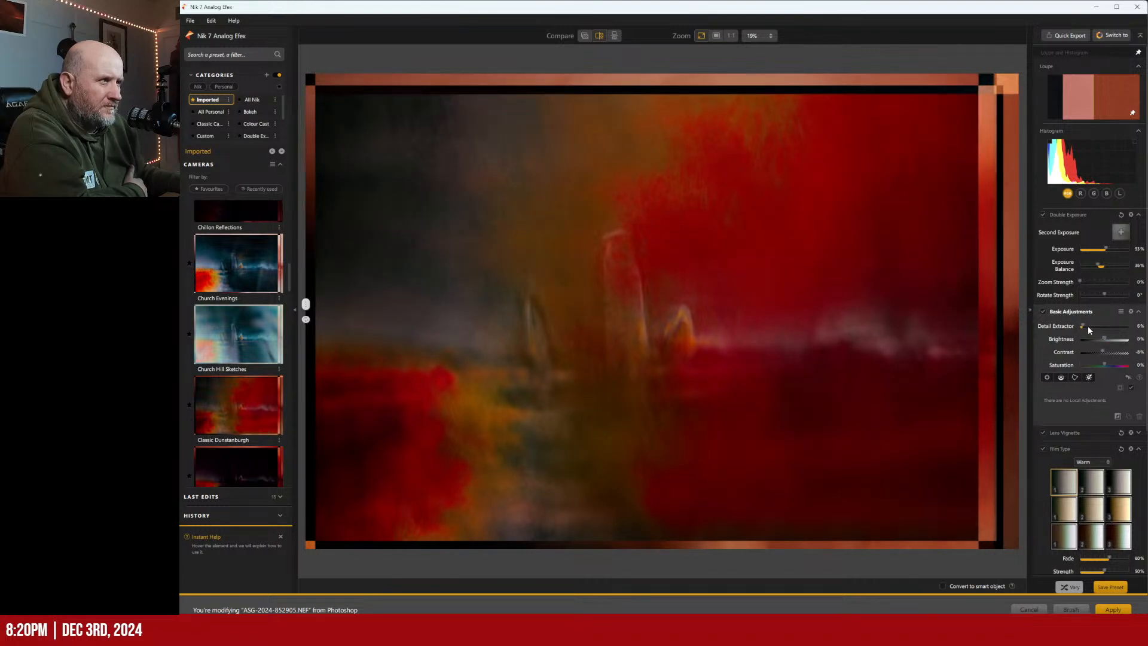
mouse_move(1082, 325)
mouse_down()
mouse_move(1095, 328)
mouse_move(1069, 327)
mouse_up()
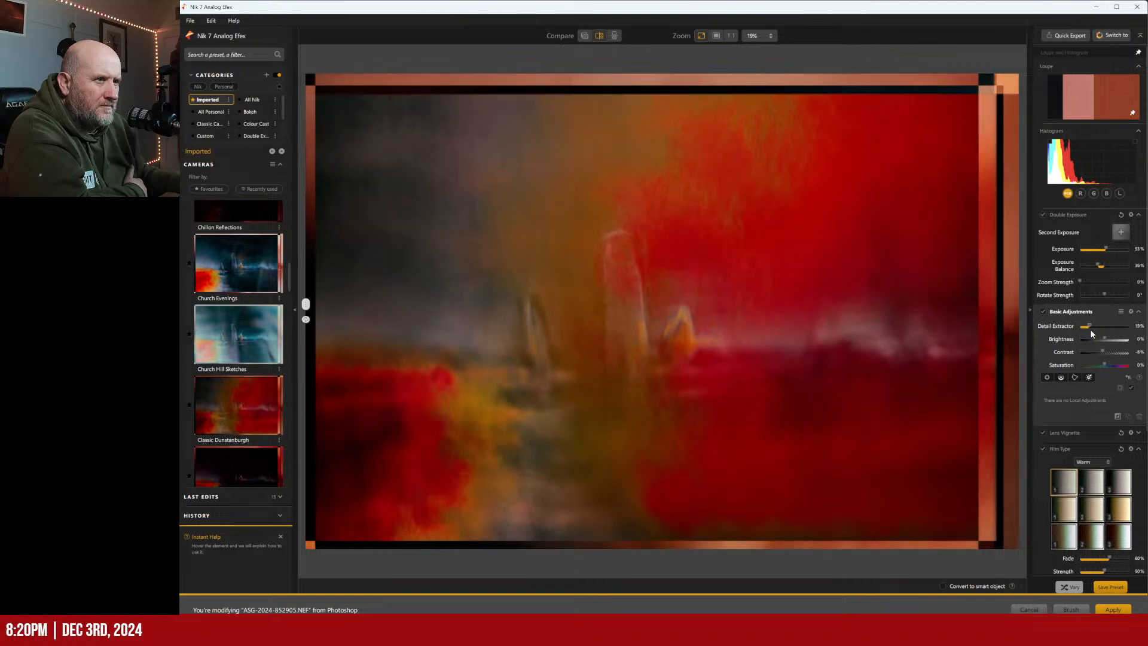
drag(1089, 329, 1084, 330)
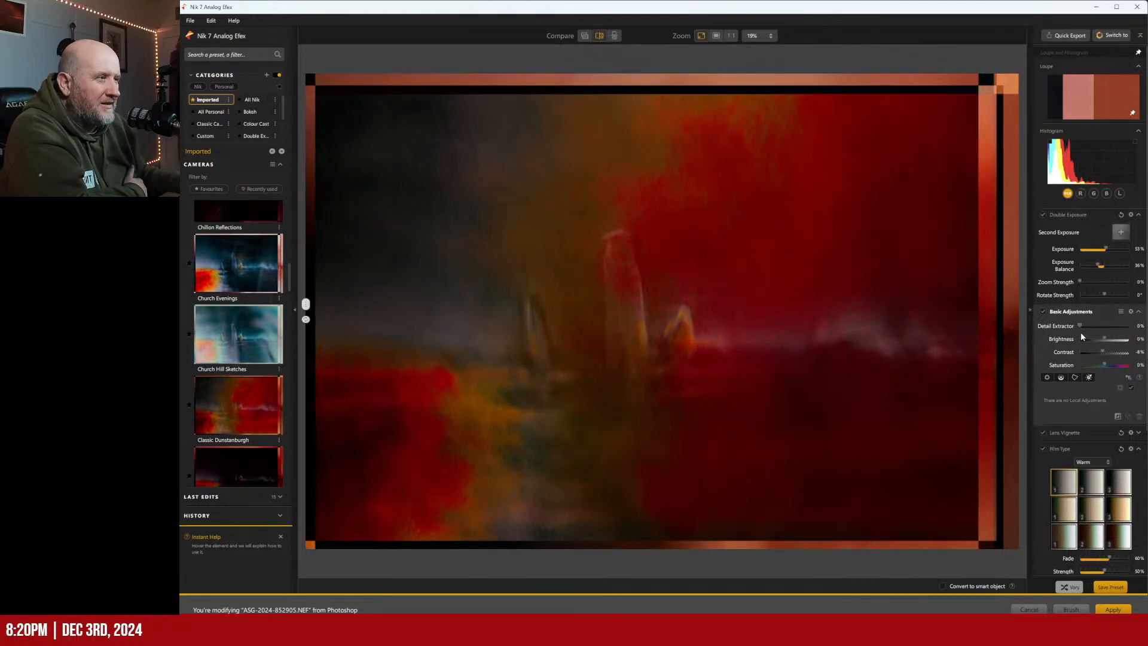
drag(1084, 334, 1088, 334)
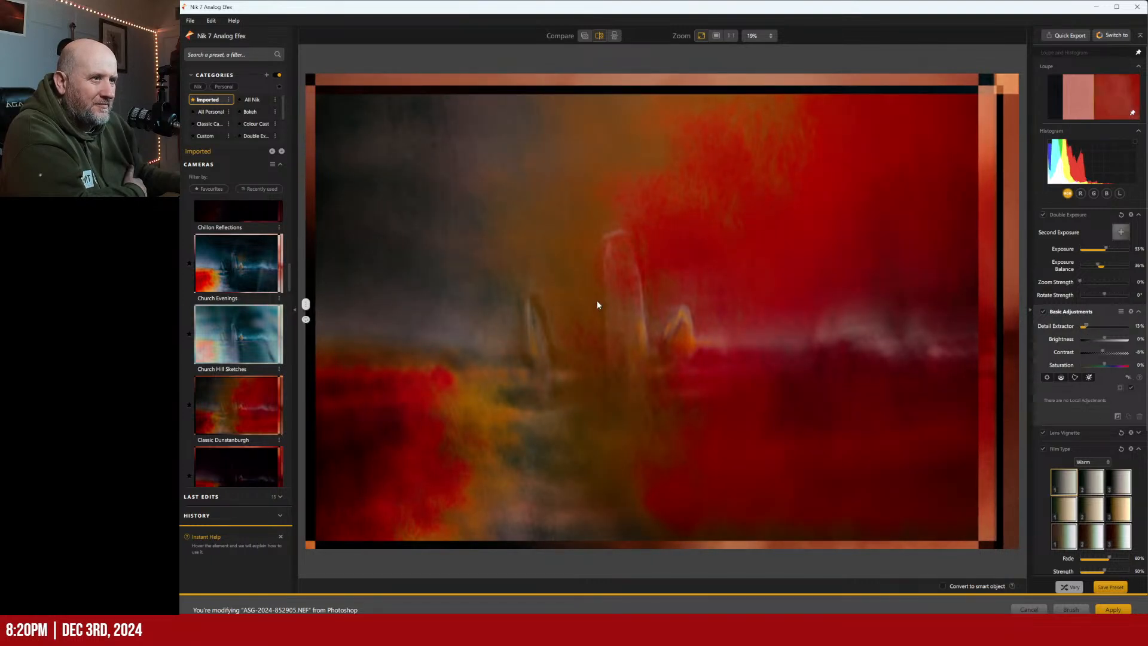
Examine the grain and stone edges at 100% zoom, and check the whole image against the original with the split comparison
click(730, 36)
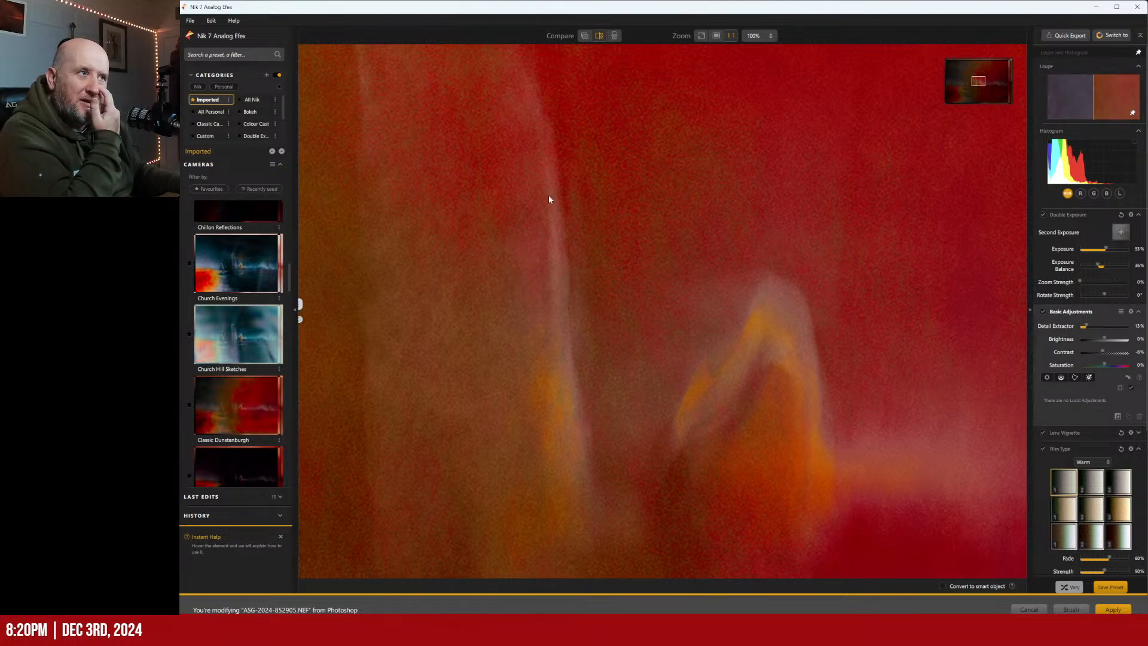
click(700, 35)
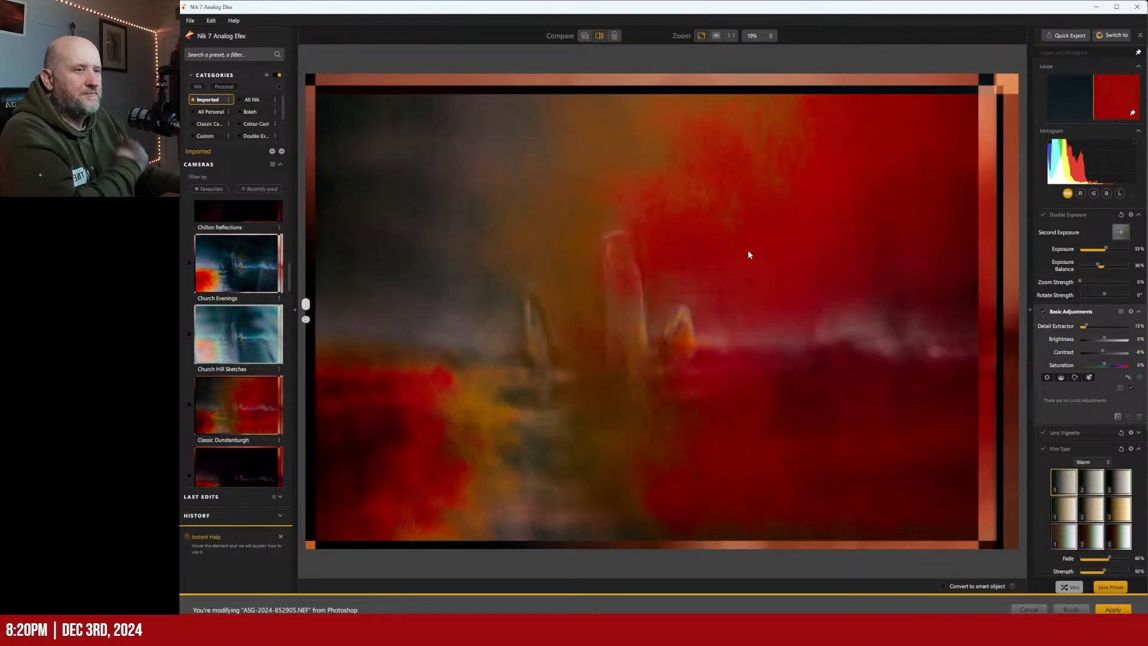
drag(306, 304, 308, 245)
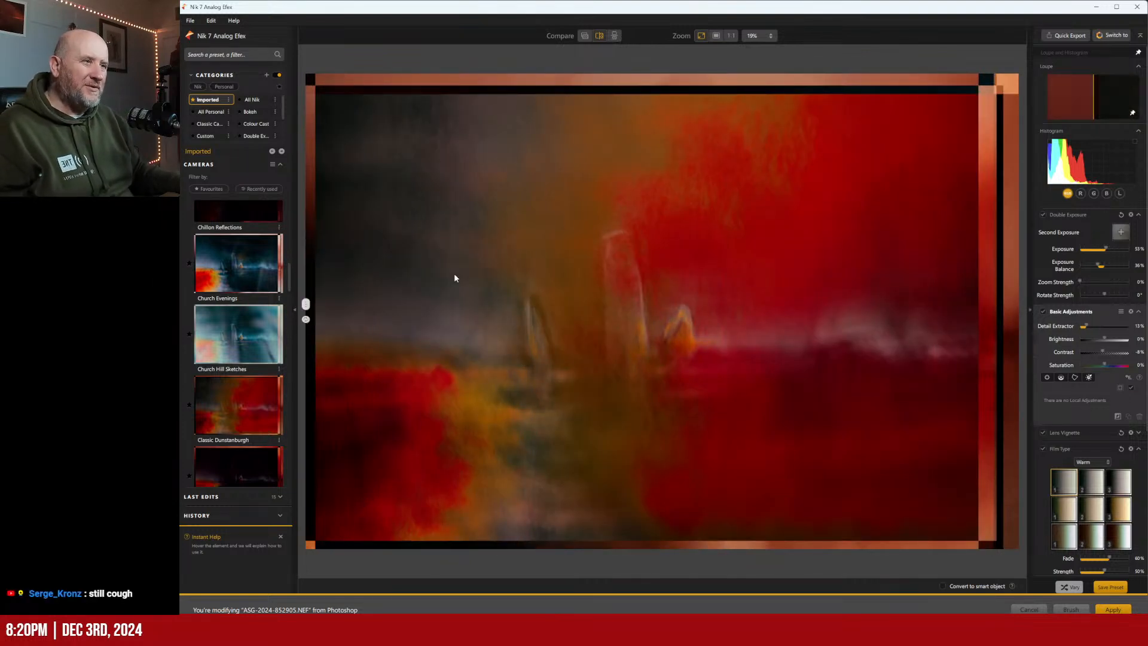
Try another Warm film type, return to the first one, and set its Fade to 17% and Strength to 42%
click(1057, 497)
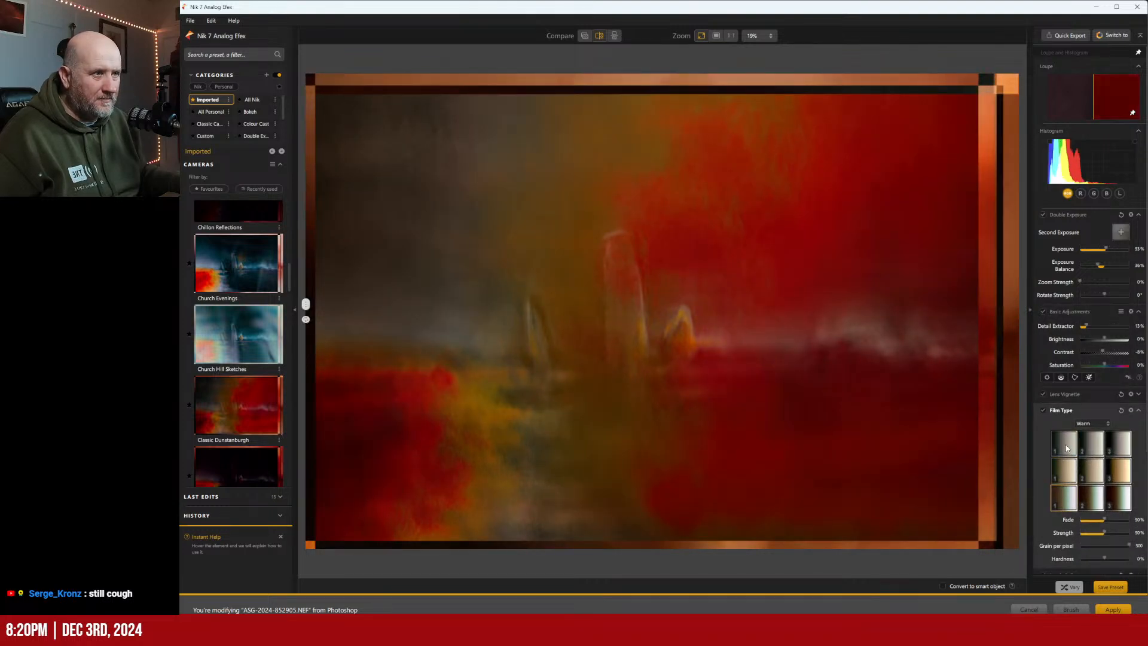
click(1064, 444)
scroll(1108, 459, down, 2)
scroll(1109, 460, down, 1)
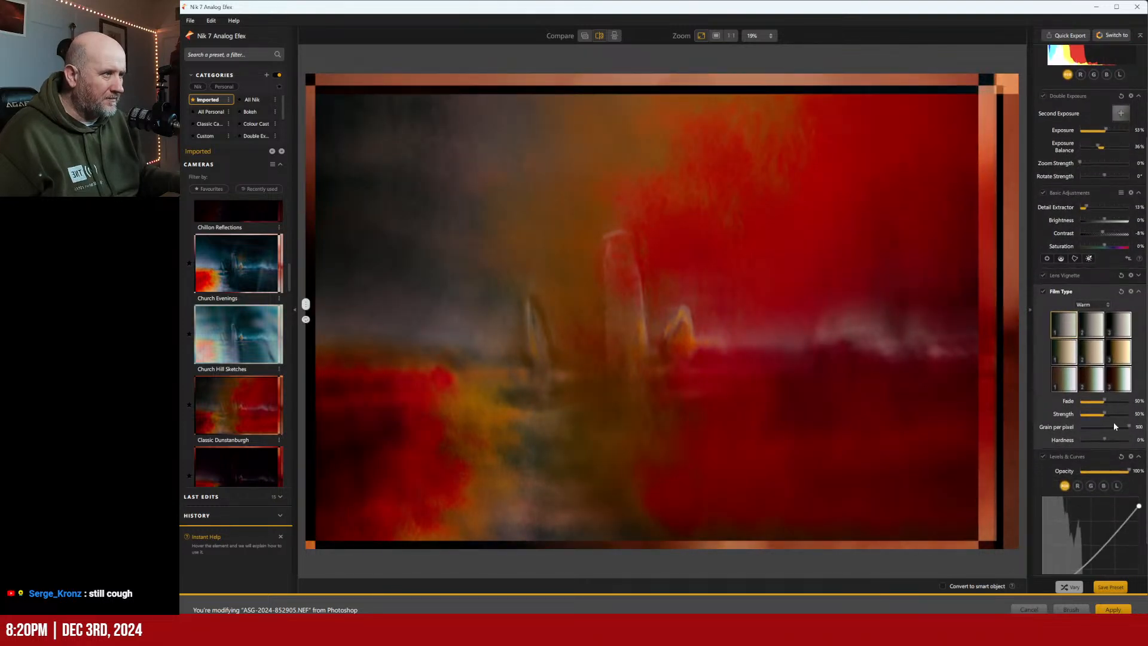
click(1105, 401)
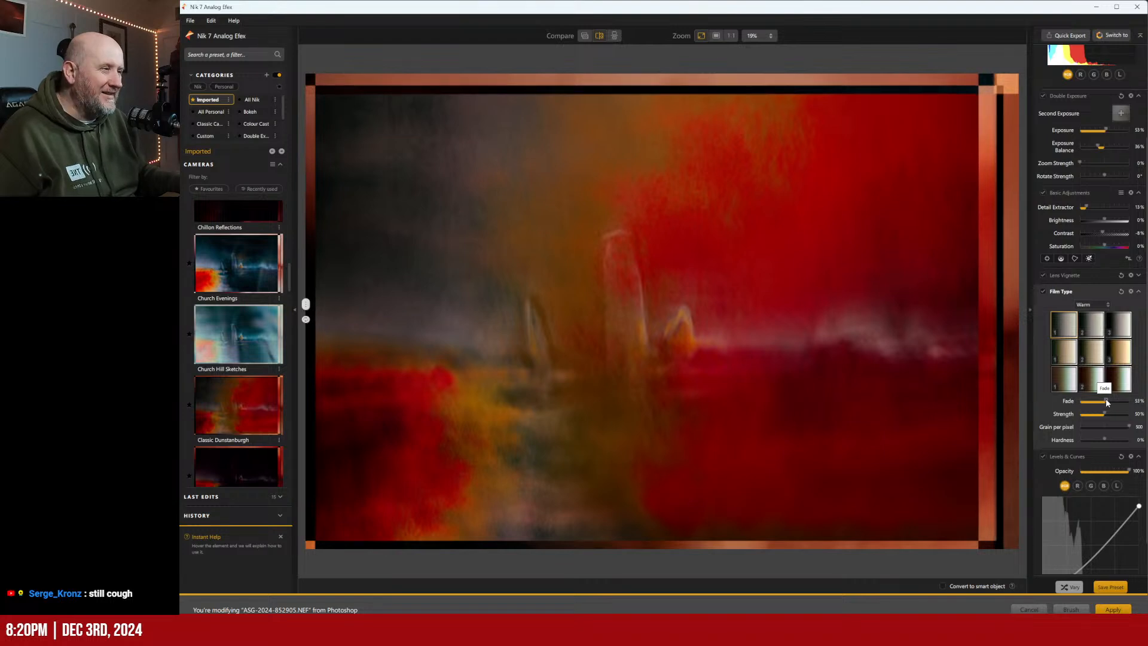
drag(1106, 401, 1046, 404)
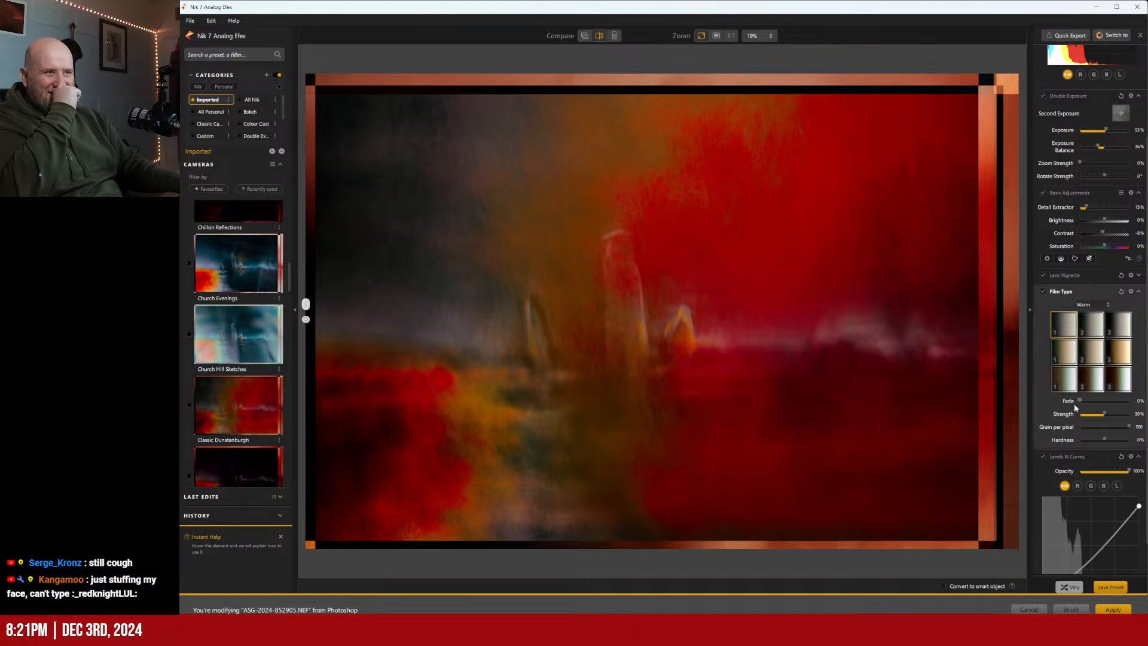
drag(1074, 405, 1091, 440)
drag(1100, 441, 1103, 441)
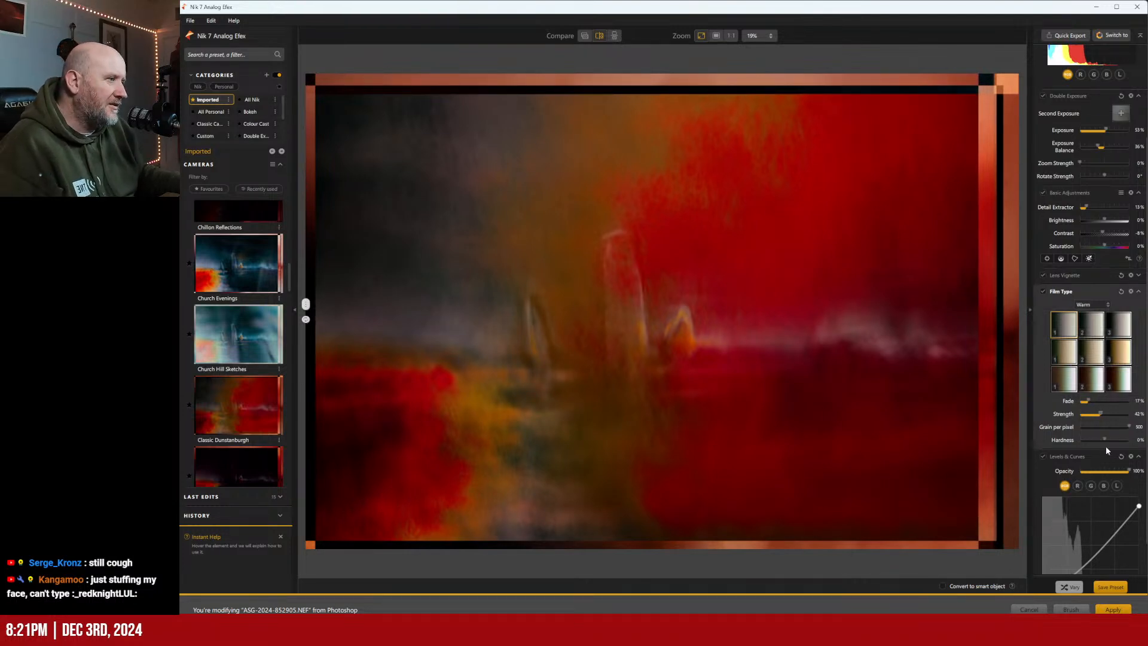
In Levels & Curves, fine-tune the RGB curve's white point and pull the middle of the blue curve slightly down
scroll(1106, 446, down, 1)
drag(1138, 470, 1140, 471)
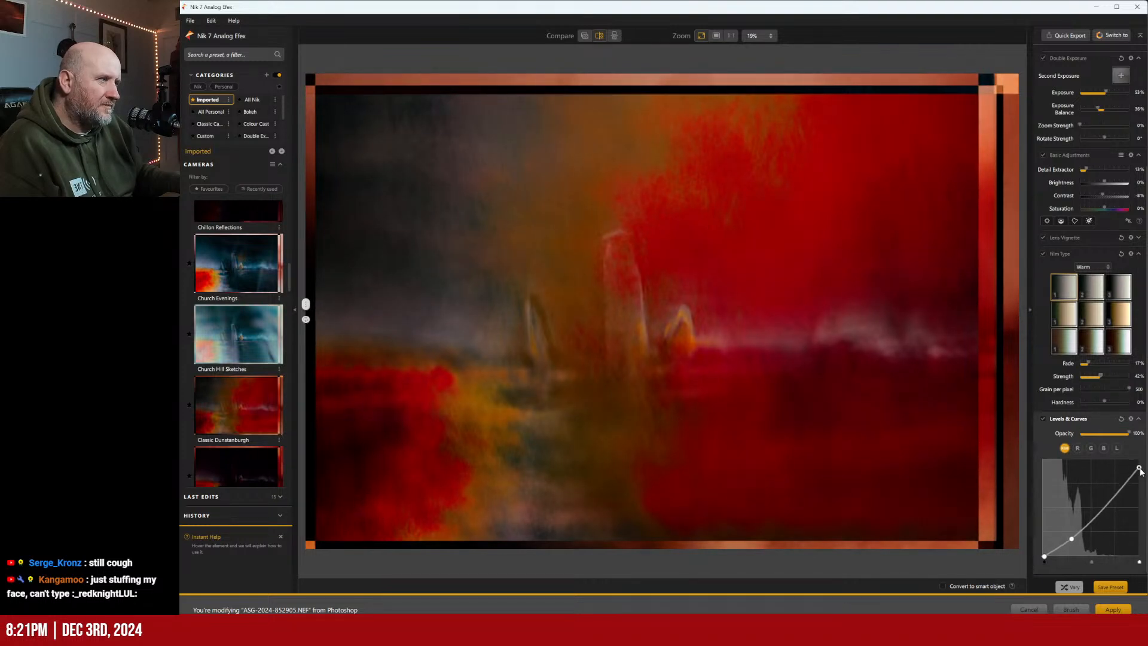
click(1078, 447)
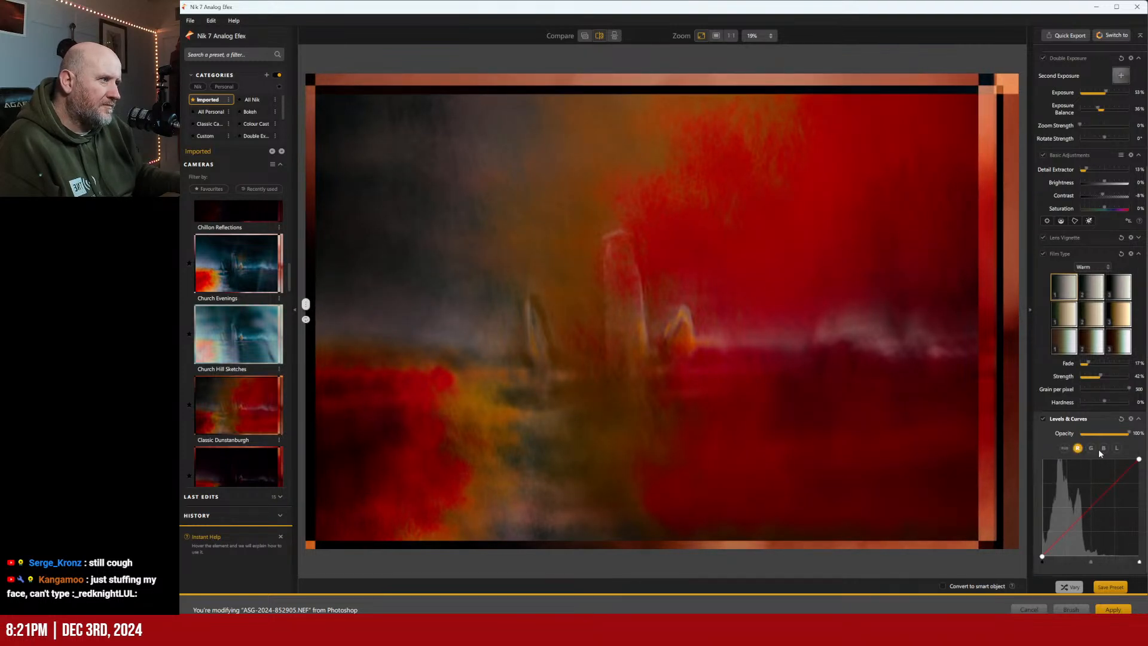
click(1102, 449)
drag(1090, 512, 1091, 513)
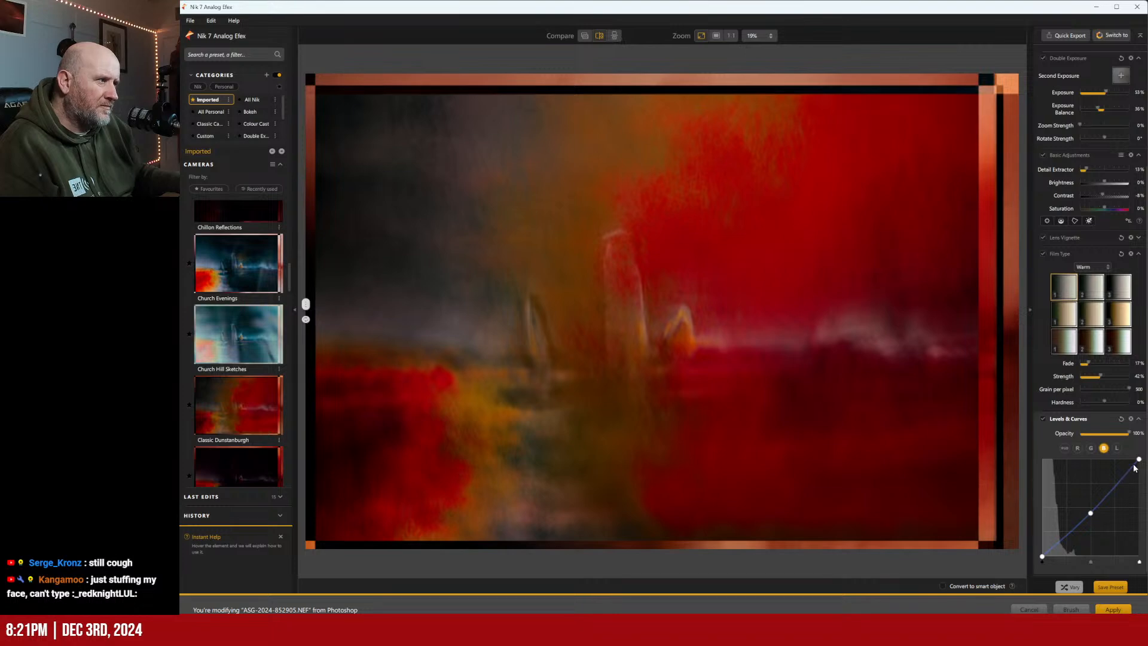
Lower the white point of the luminance curve slightly and apply the Analog Efex look to the photo
click(1116, 448)
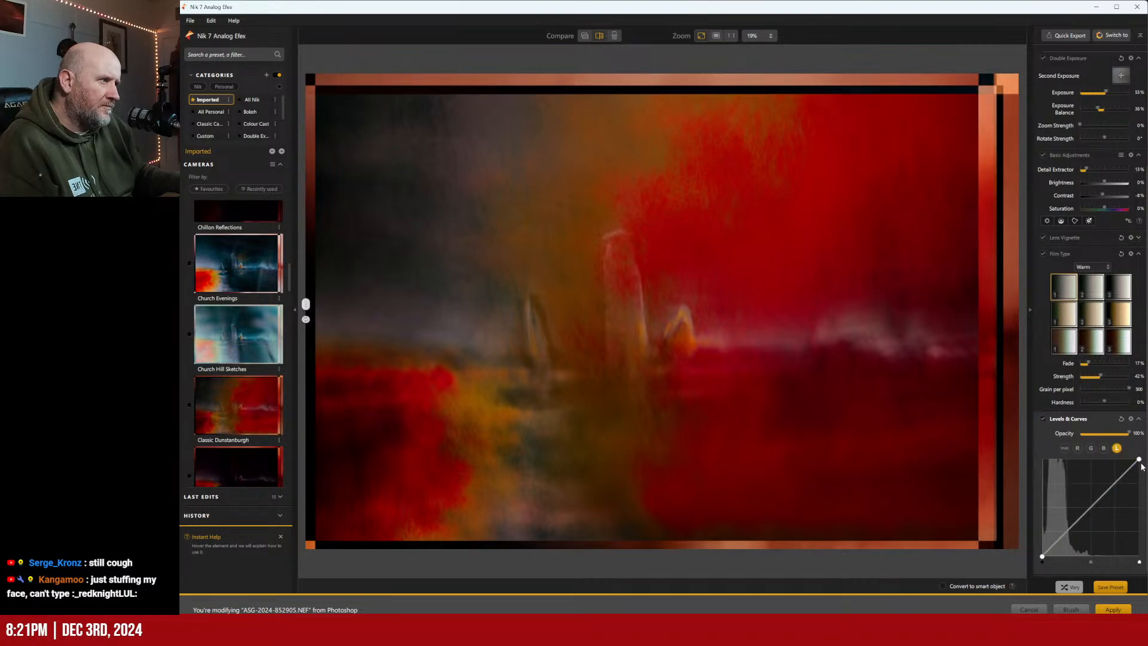
mouse_move(1139, 460)
mouse_down()
mouse_move(1119, 463)
mouse_move(1139, 462)
mouse_up()
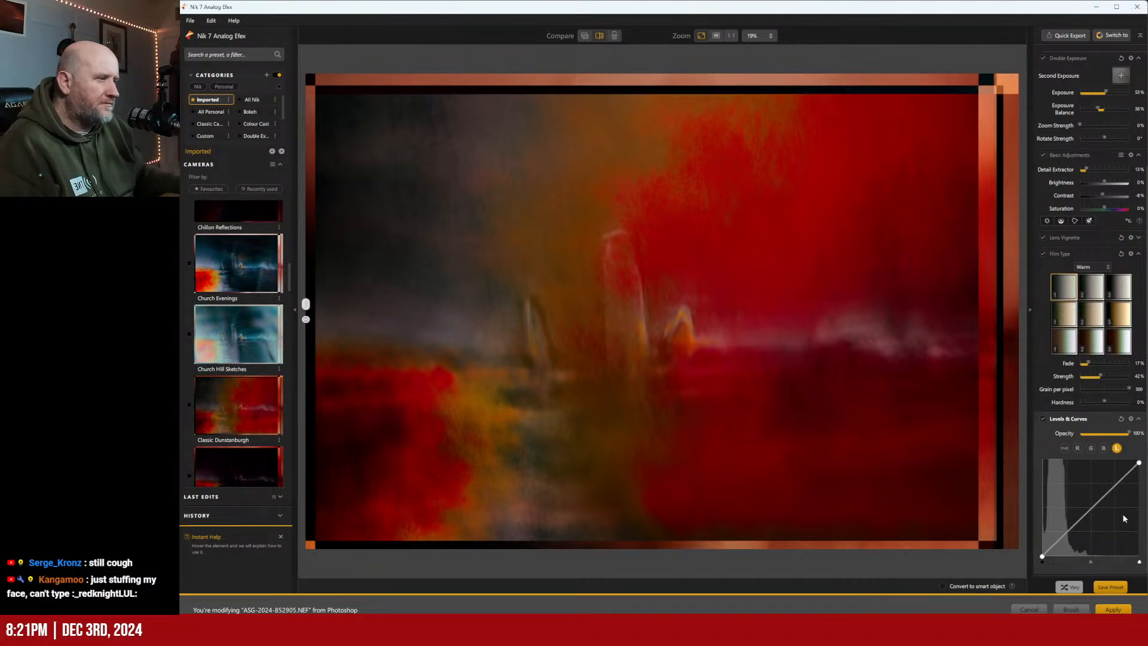
mouse_move(1042, 558)
mouse_down()
mouse_move(1053, 559)
mouse_move(1031, 564)
mouse_move(1051, 568)
mouse_move(1035, 567)
mouse_up()
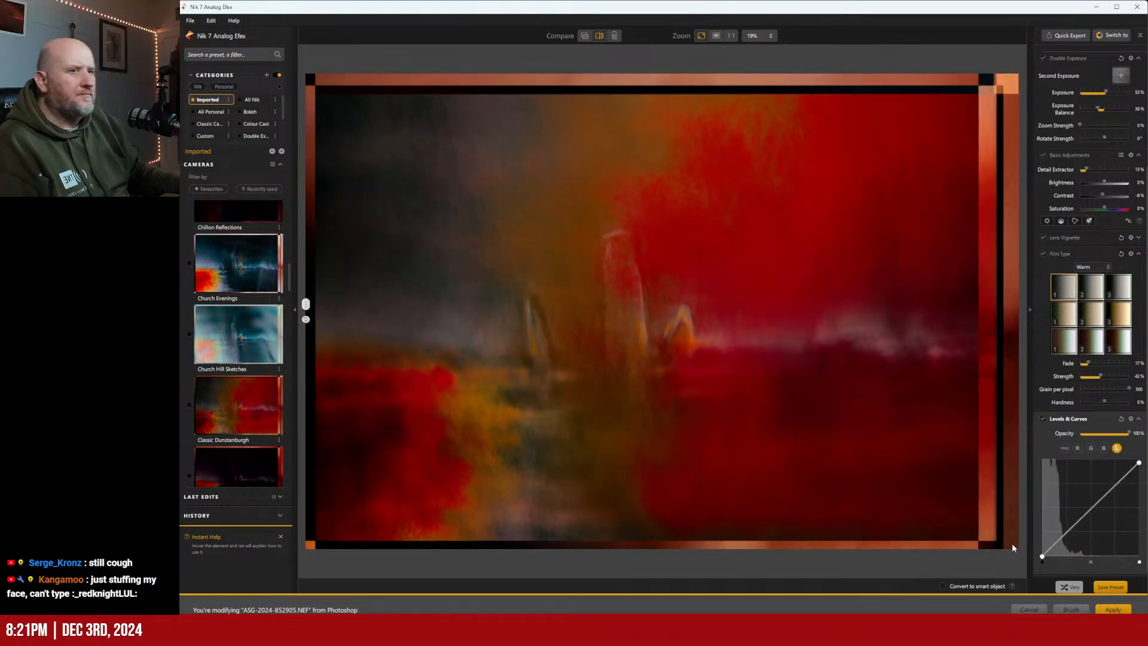
drag(307, 307, 248, 279)
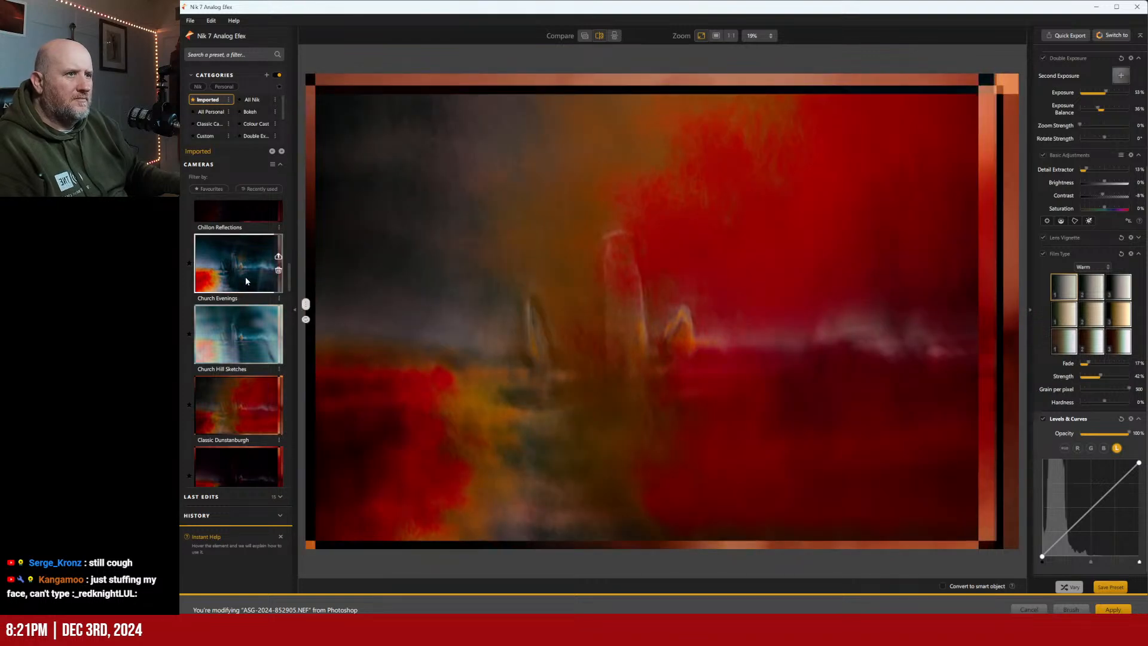
click(1111, 610)
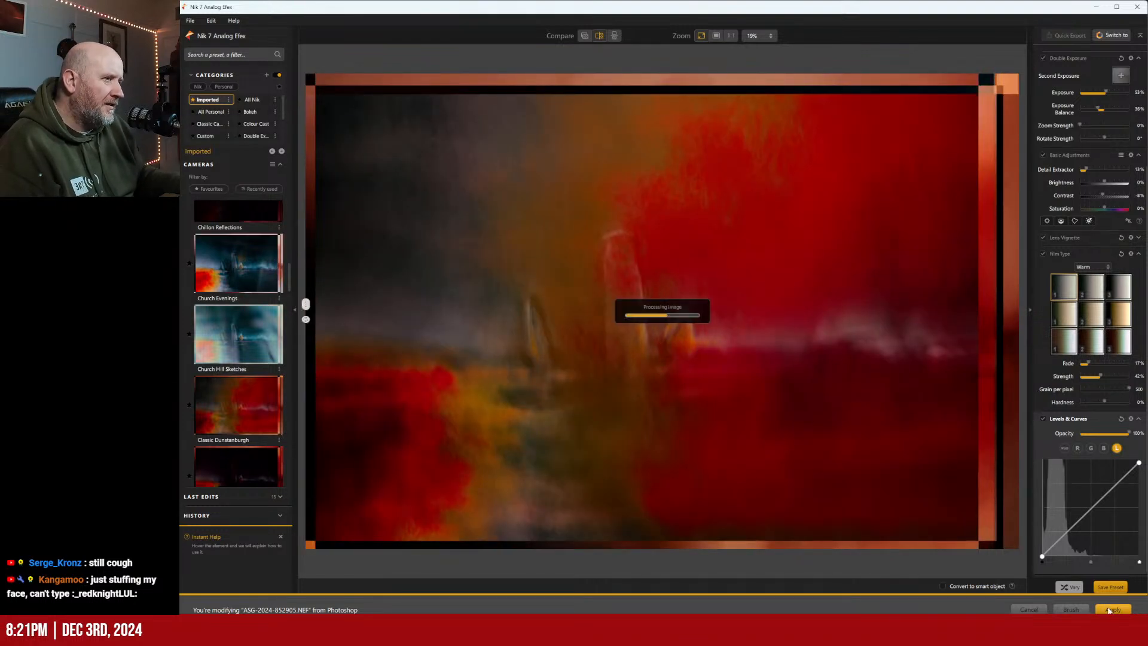
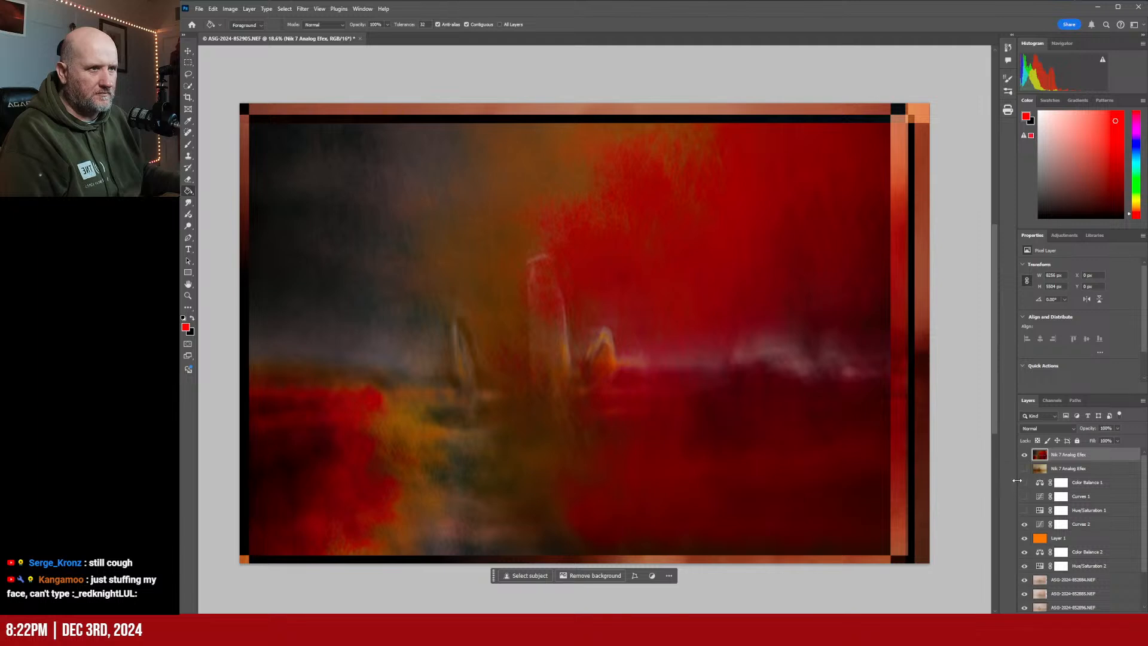
Hide the new Nik 7 Analog Efex layer, reopen Analog Efex and preview the Newlands Corner preset across the whole image
click(1024, 455)
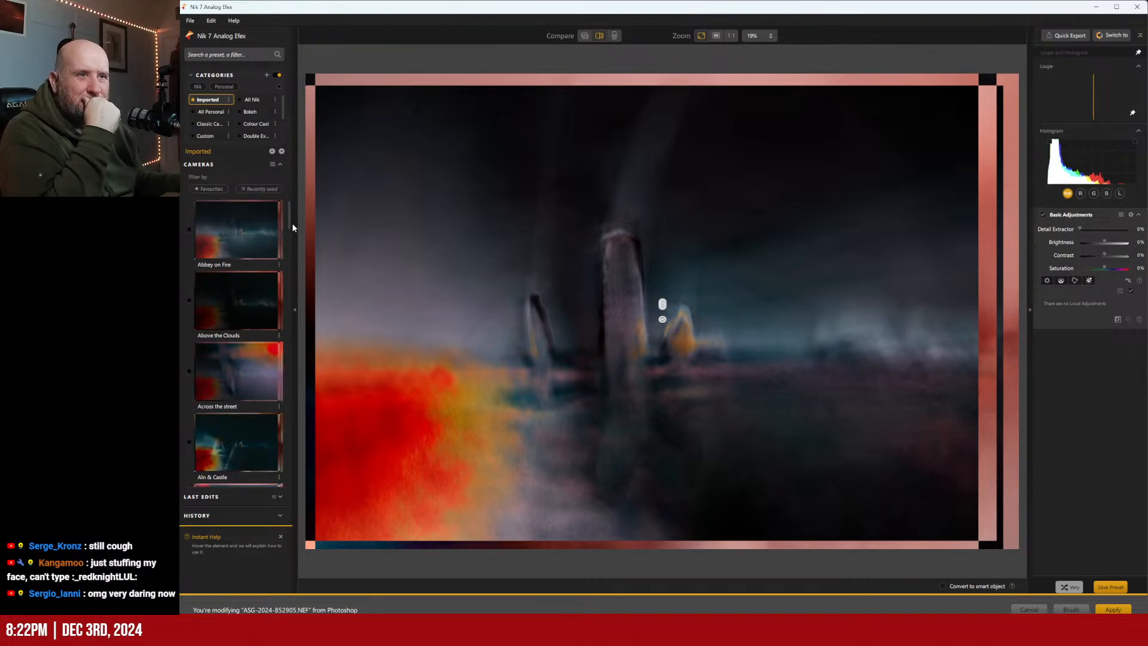
mouse_move(289, 220)
mouse_down()
mouse_move(299, 287)
mouse_move(334, 360)
mouse_up()
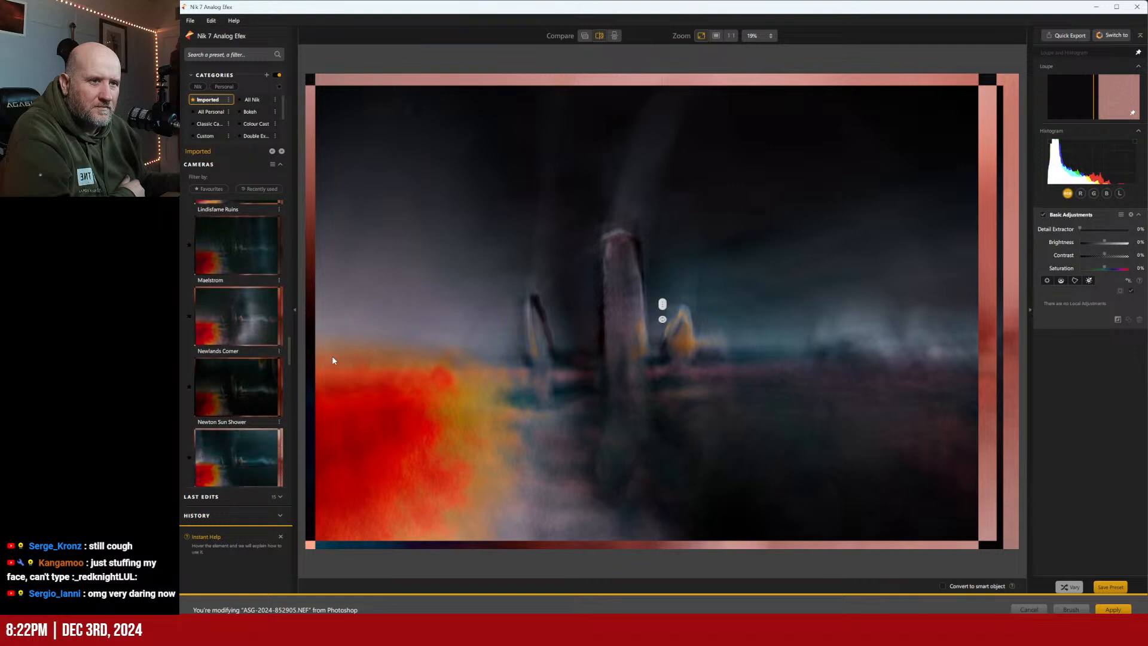
click(251, 319)
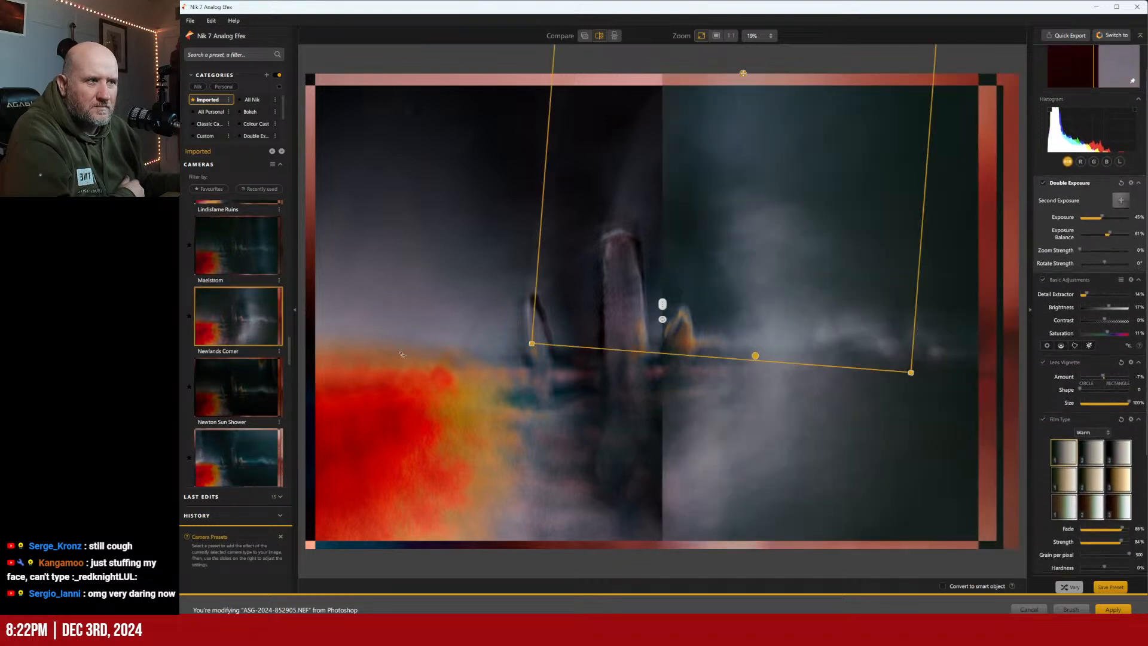
drag(662, 305, 305, 305)
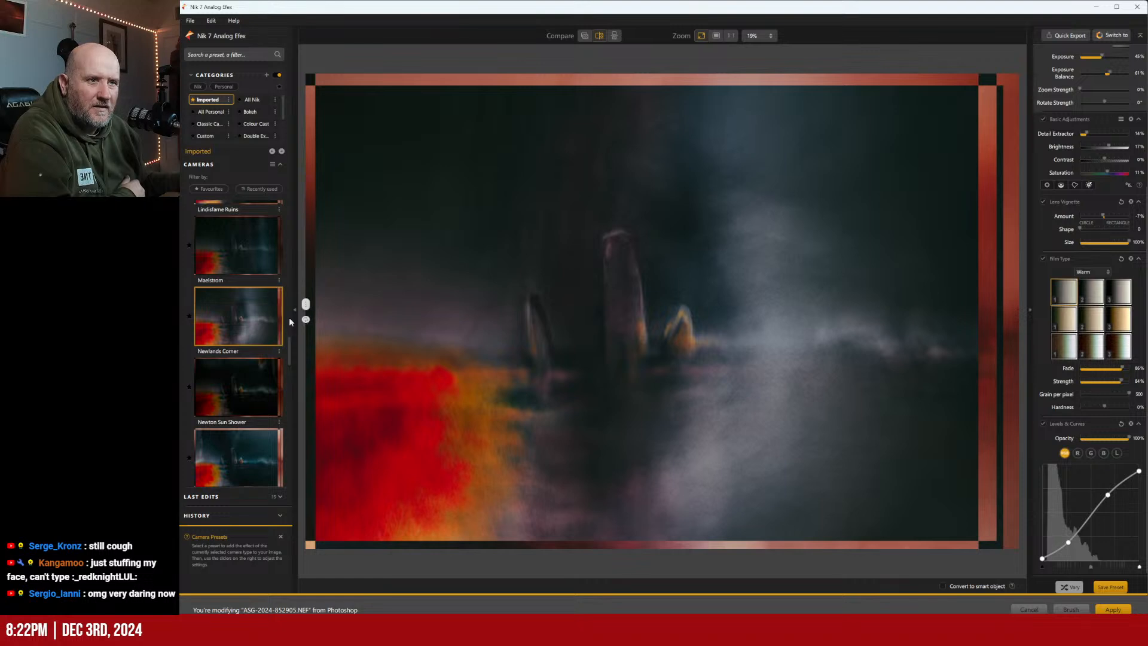
Try the Red Sky Graphical preset and switch to the Red Warkworth preset
drag(289, 346, 292, 377)
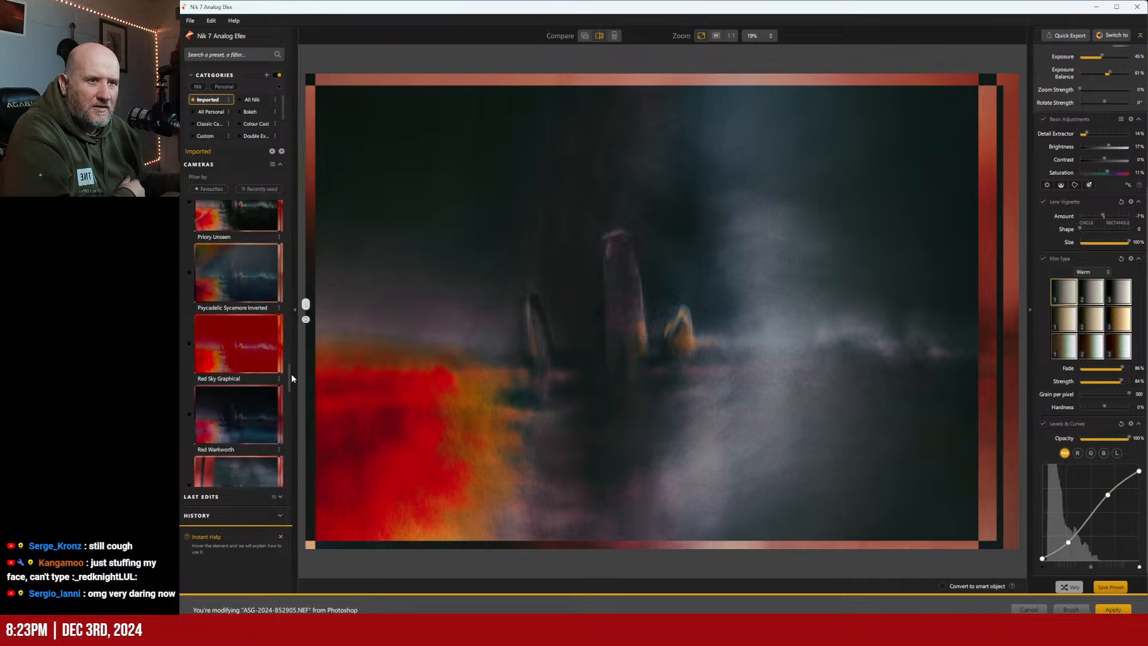
click(255, 360)
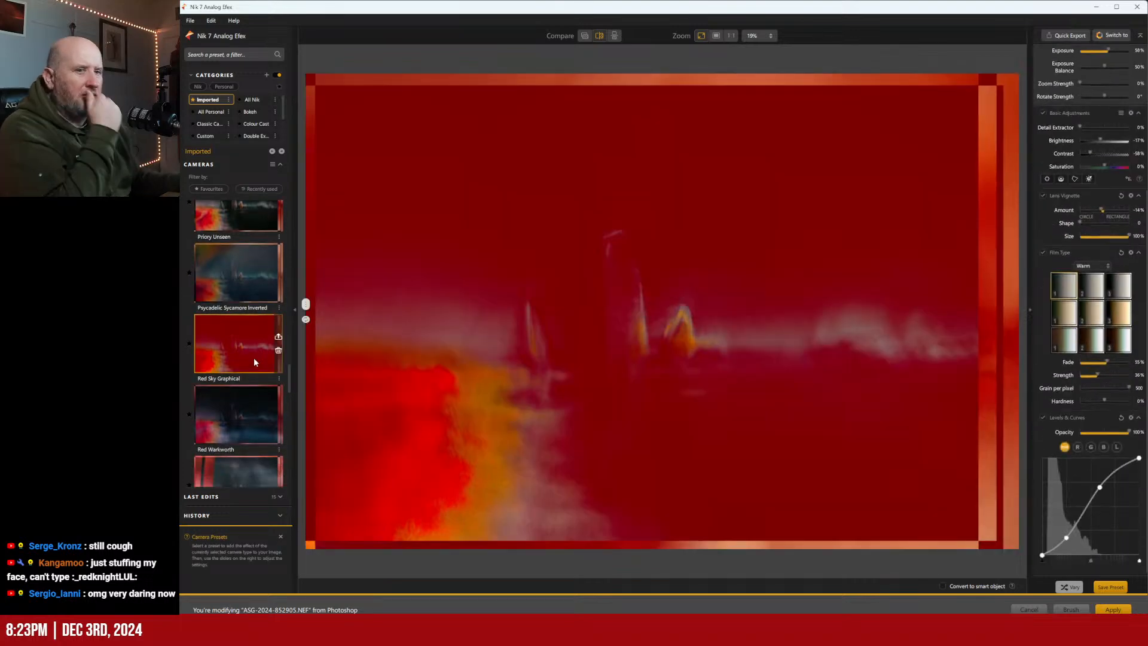
click(219, 439)
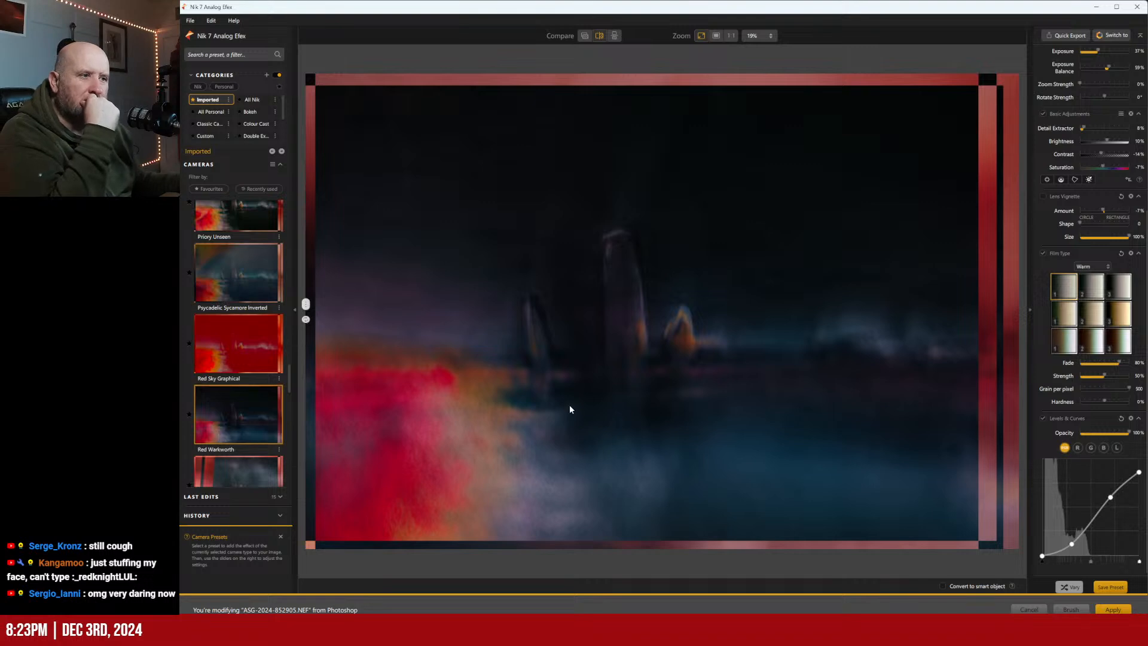
Move the second exposure up and to the right, rotate it nearly level, and set Exposure to 54% and Exposure Balance to 61%
scroll(1077, 239, up, 4)
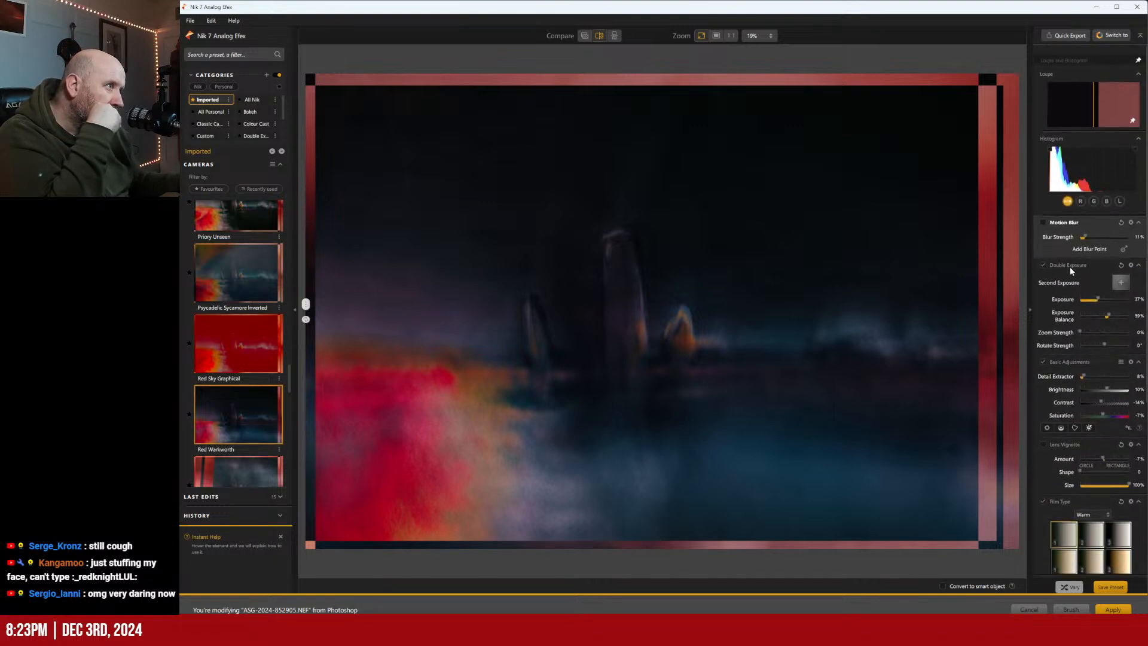
click(1053, 299)
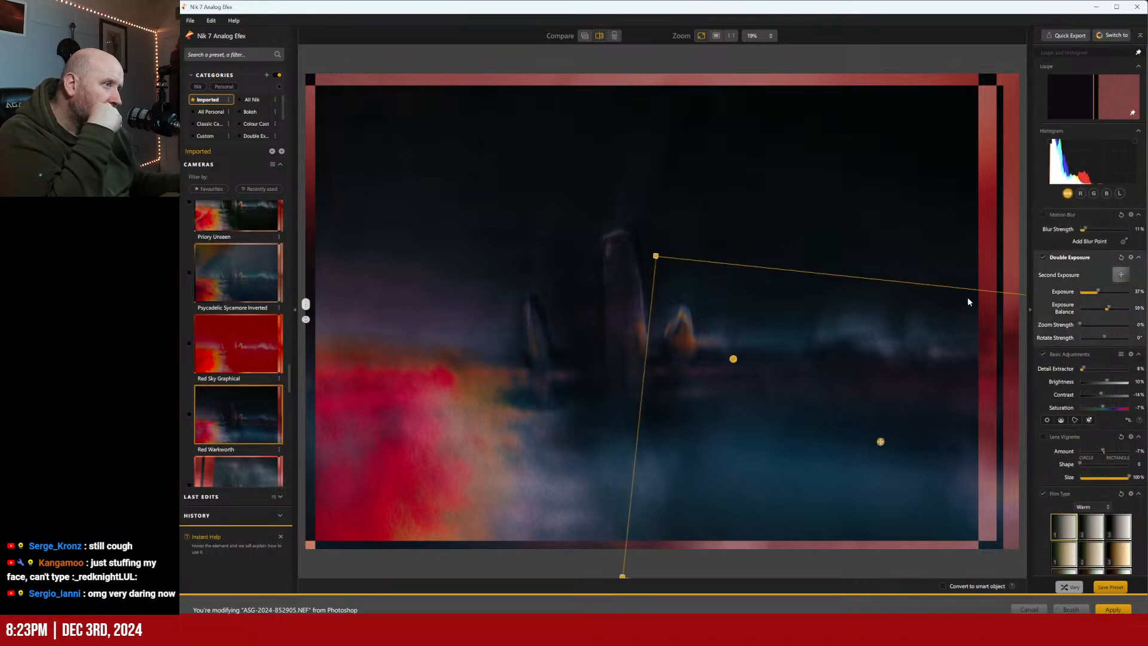
drag(880, 443, 903, 392)
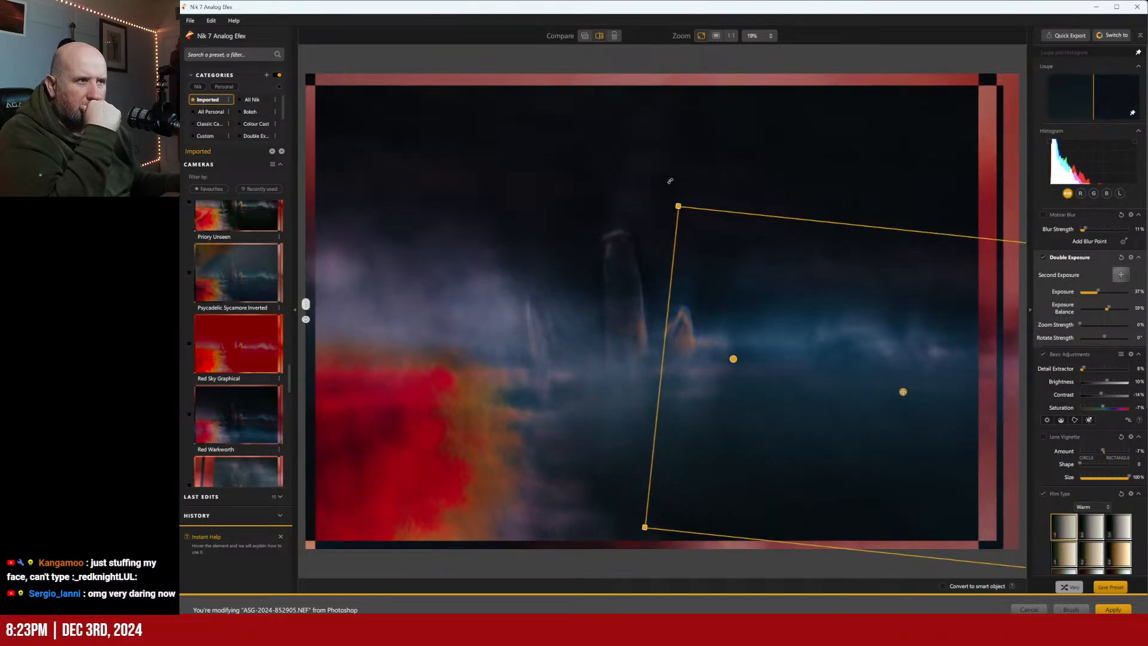
drag(671, 180, 616, 180)
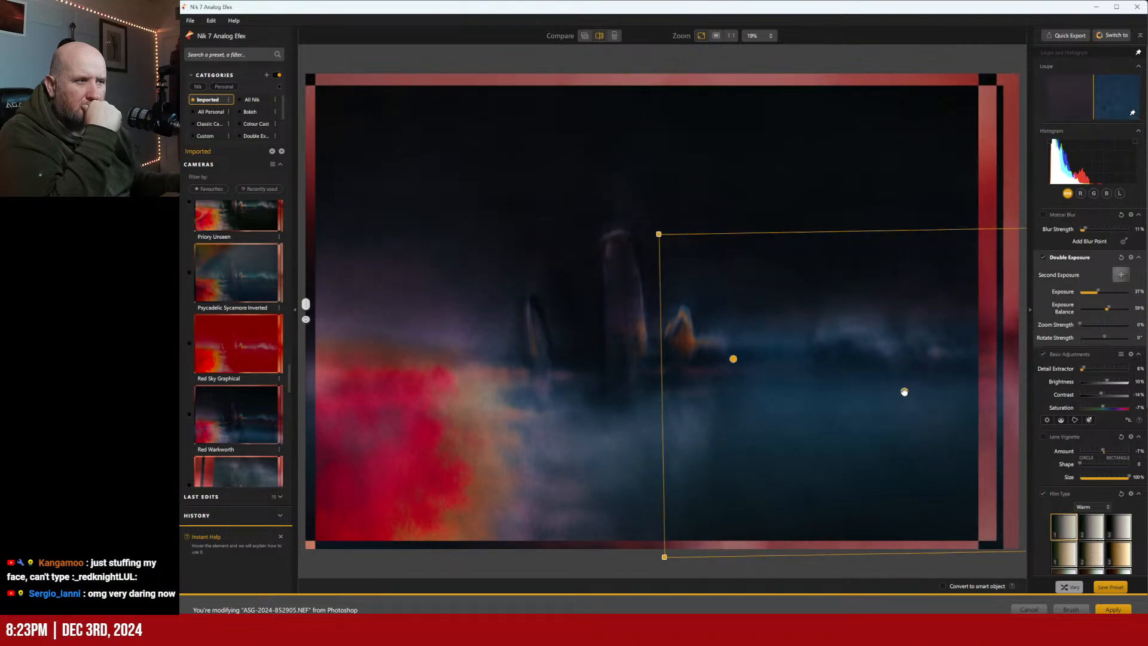
drag(903, 391, 928, 355)
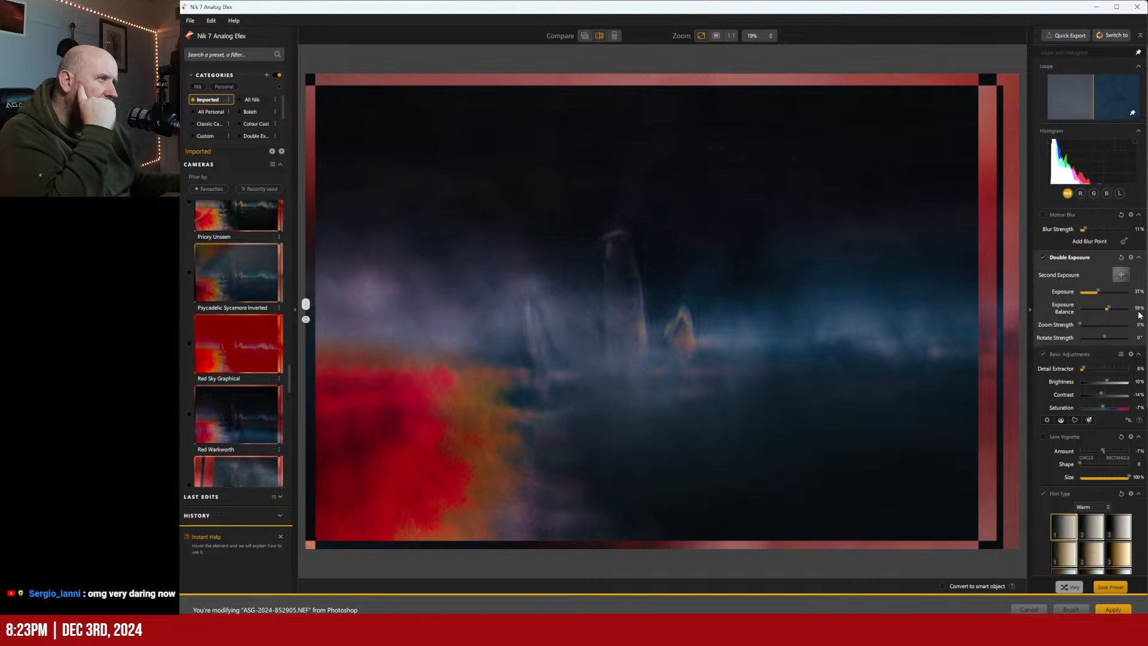
drag(1100, 293, 1109, 310)
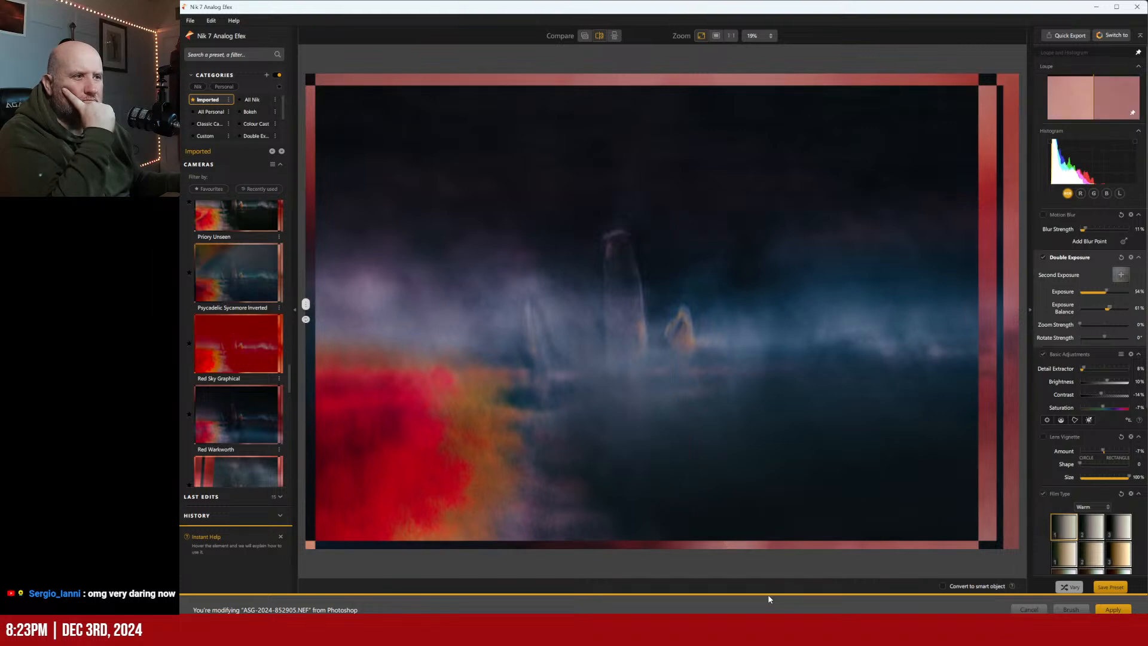
drag(305, 304, 284, 321)
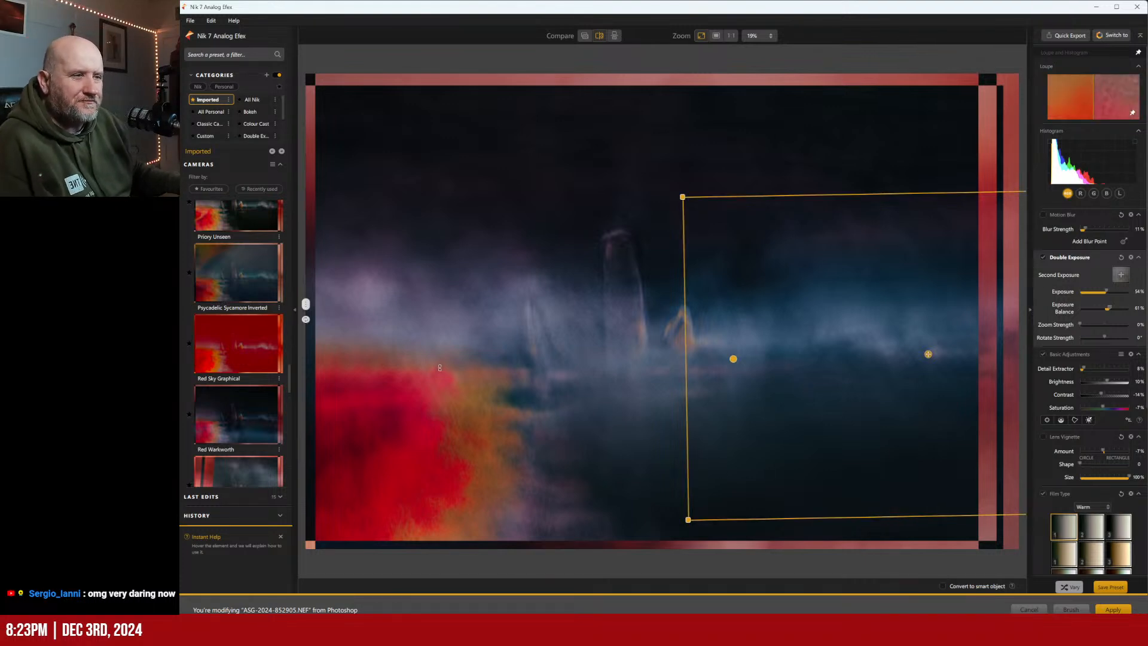
Browse the remaining imported presets to the end of the list and try the on reservation preset
scroll(279, 308, down, 1)
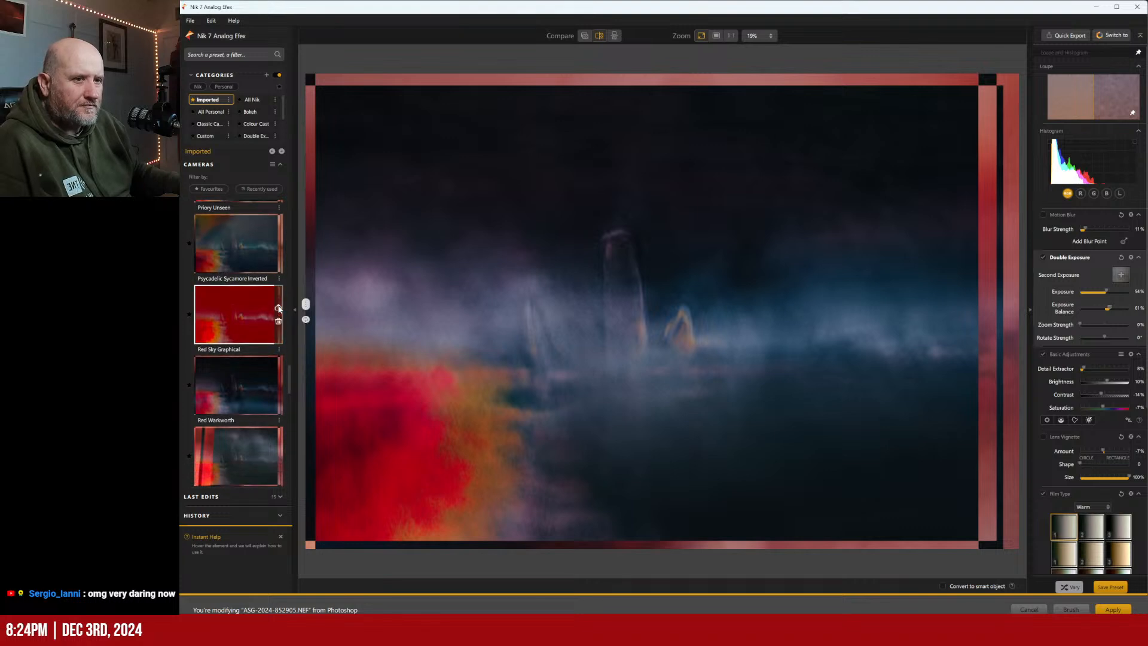
scroll(279, 308, down, 5)
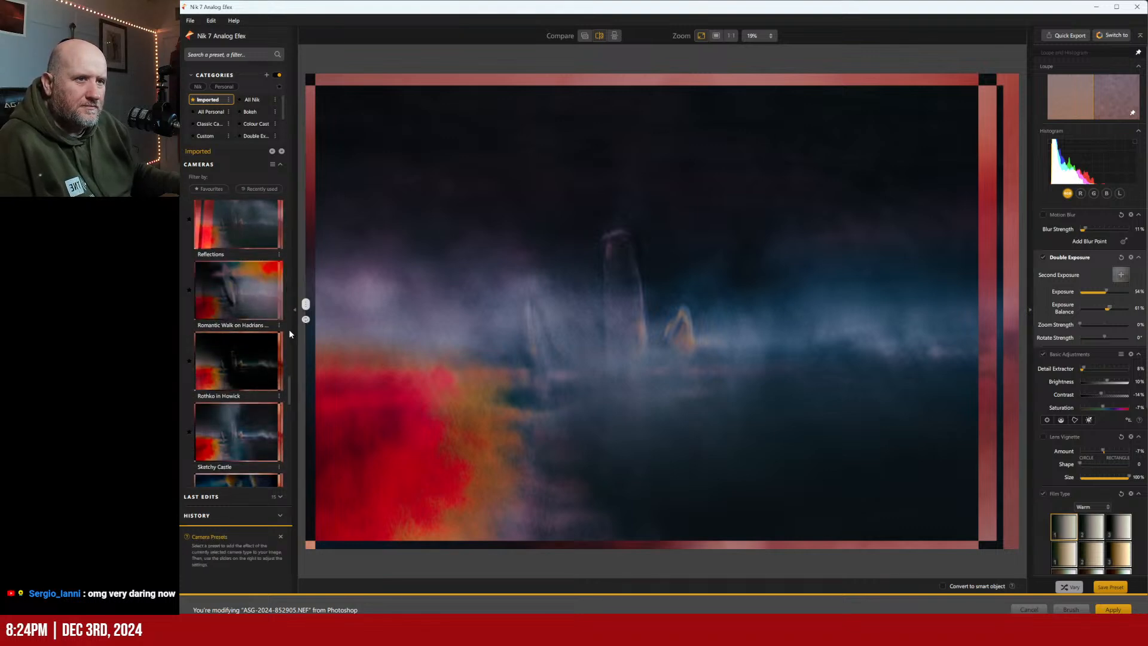
scroll(289, 386, down, 2)
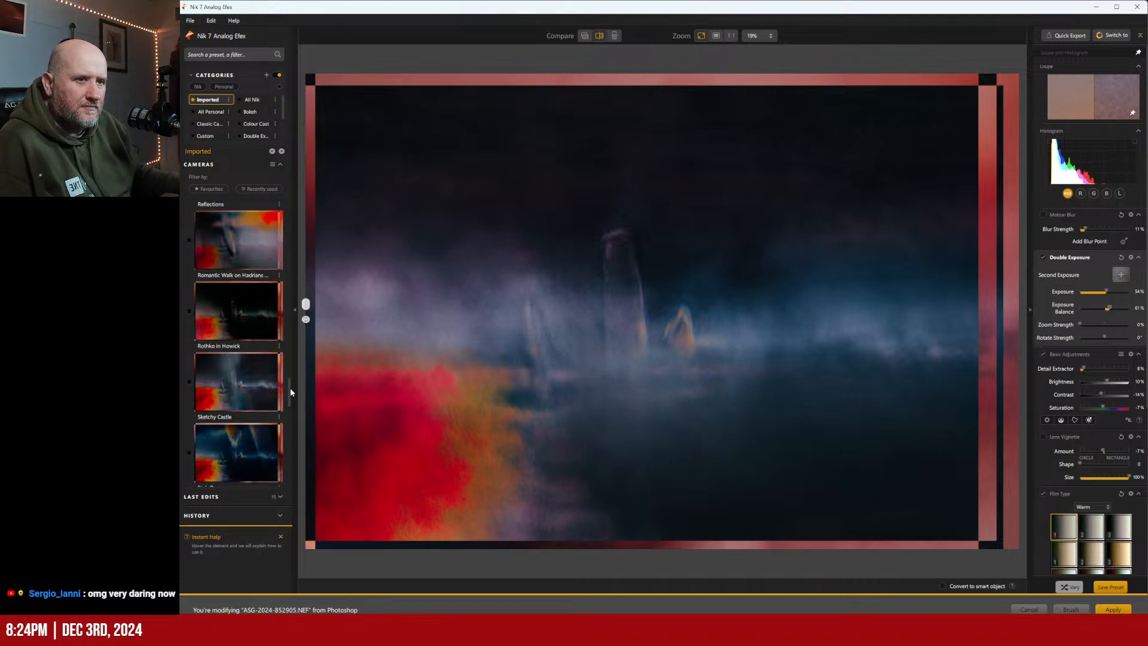
scroll(290, 389, down, 4)
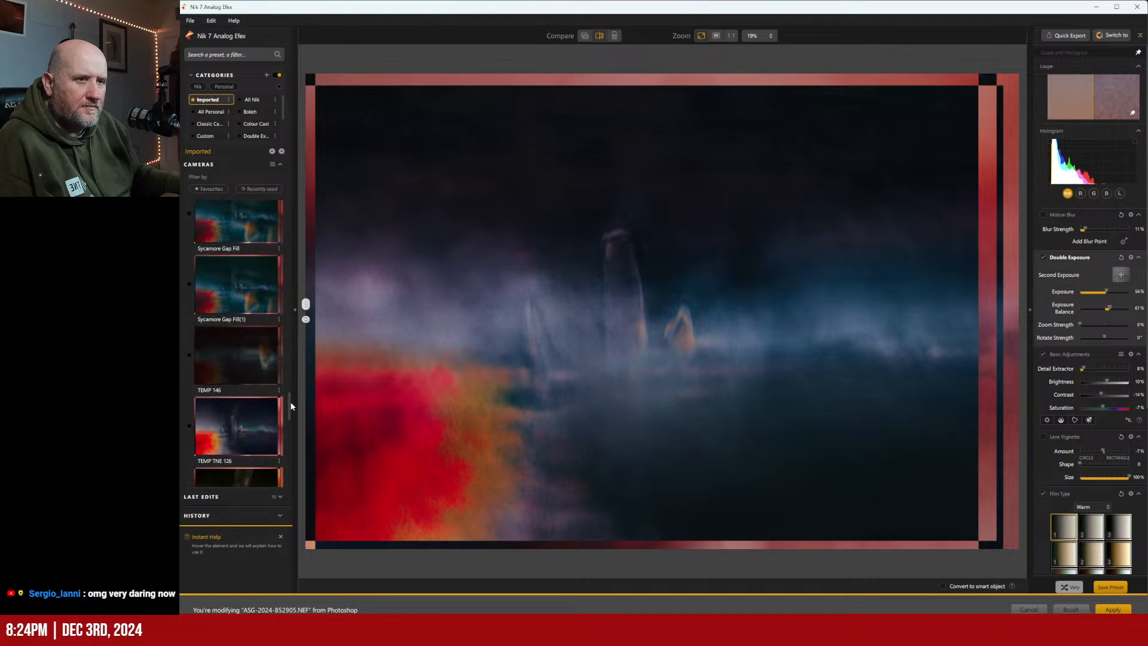
scroll(289, 405, down, 4)
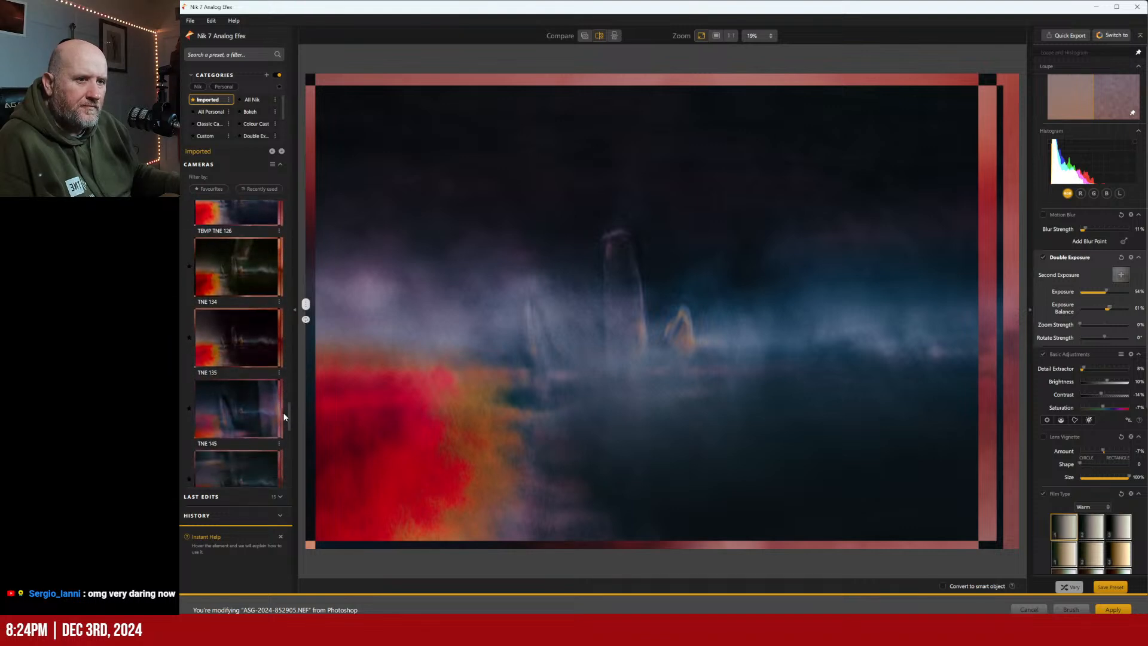
drag(283, 413, 294, 475)
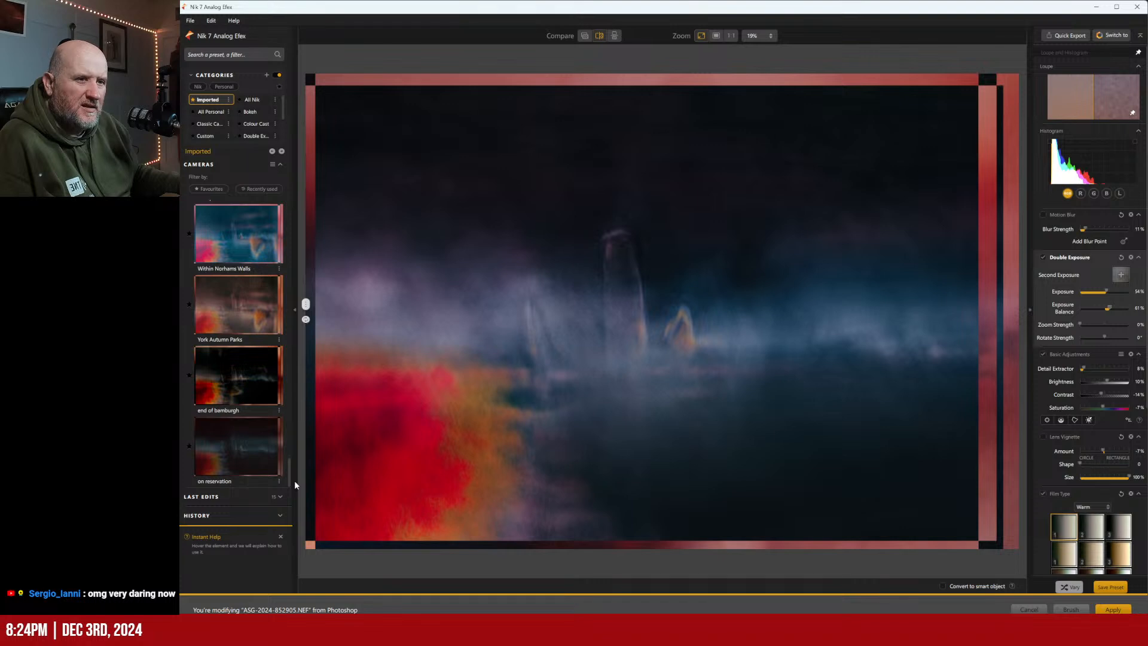
click(251, 460)
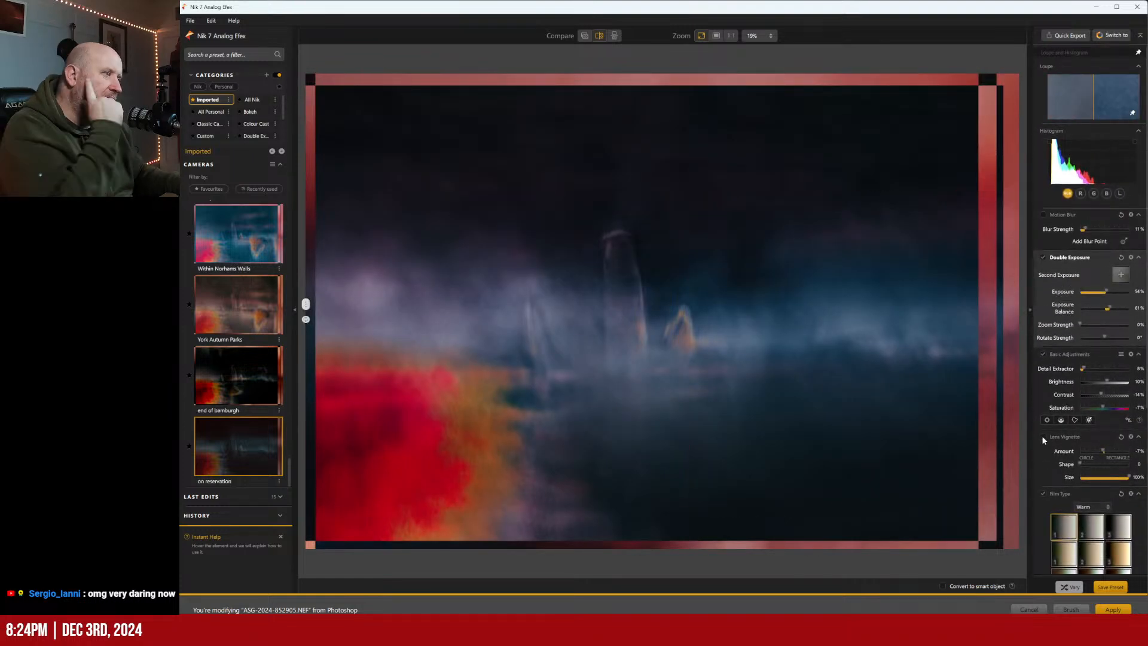
In Levels & Curves, pull the middle of the blue curve down and add a slightly shifted midpoint to the red curve
scroll(1068, 507, down, 5)
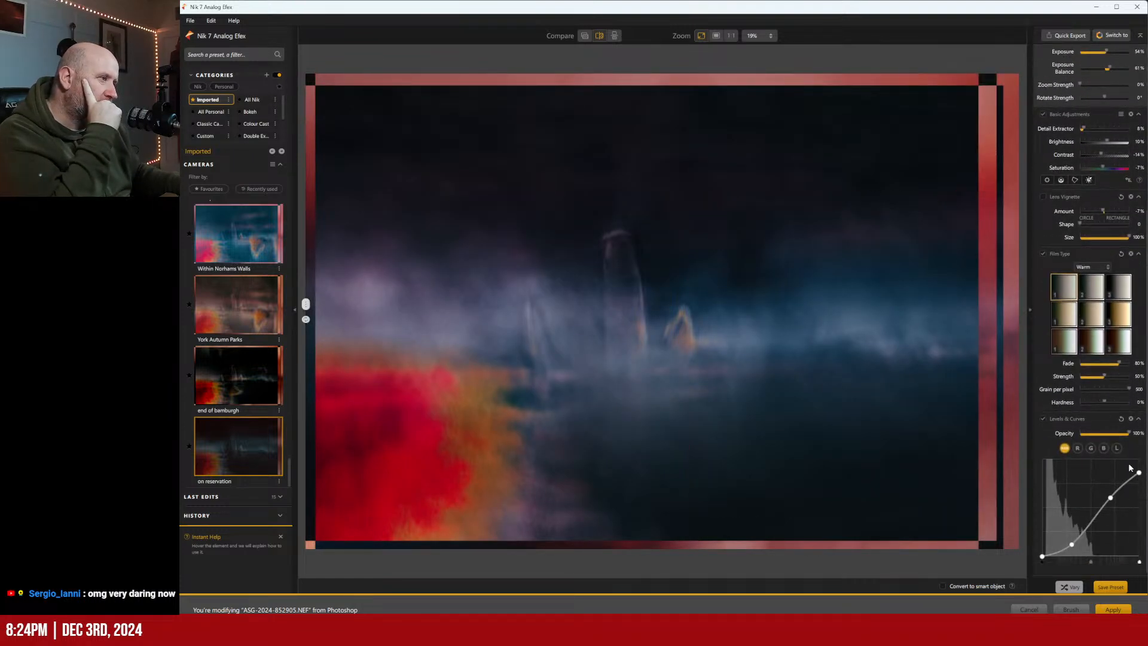
click(1106, 450)
click(1091, 510)
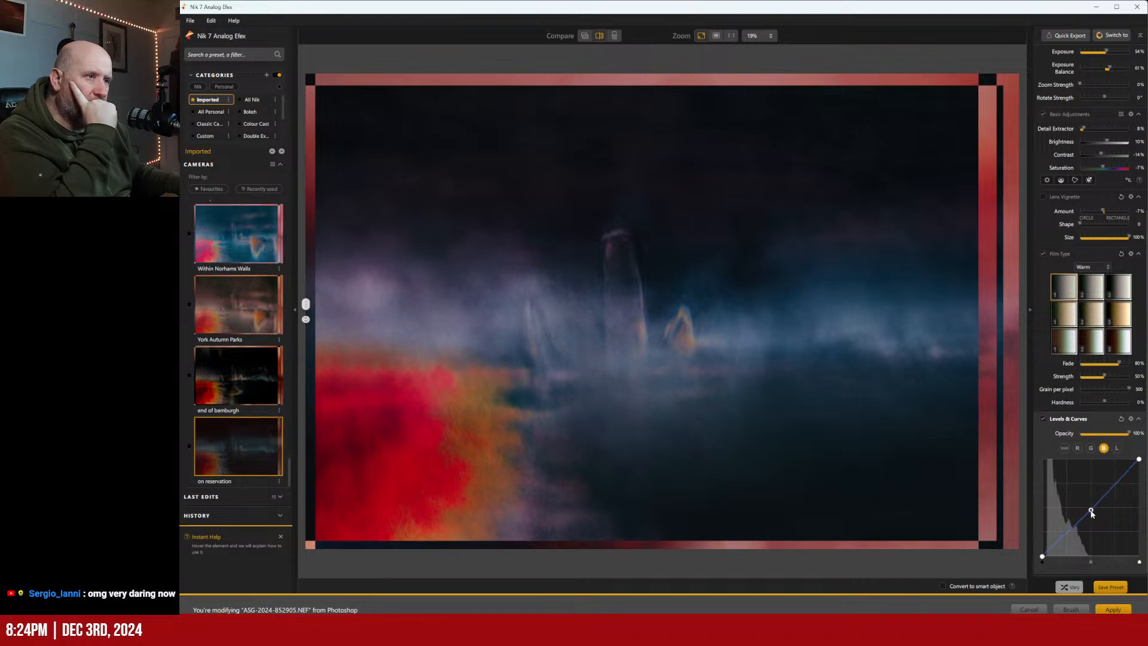
drag(1091, 512, 1096, 518)
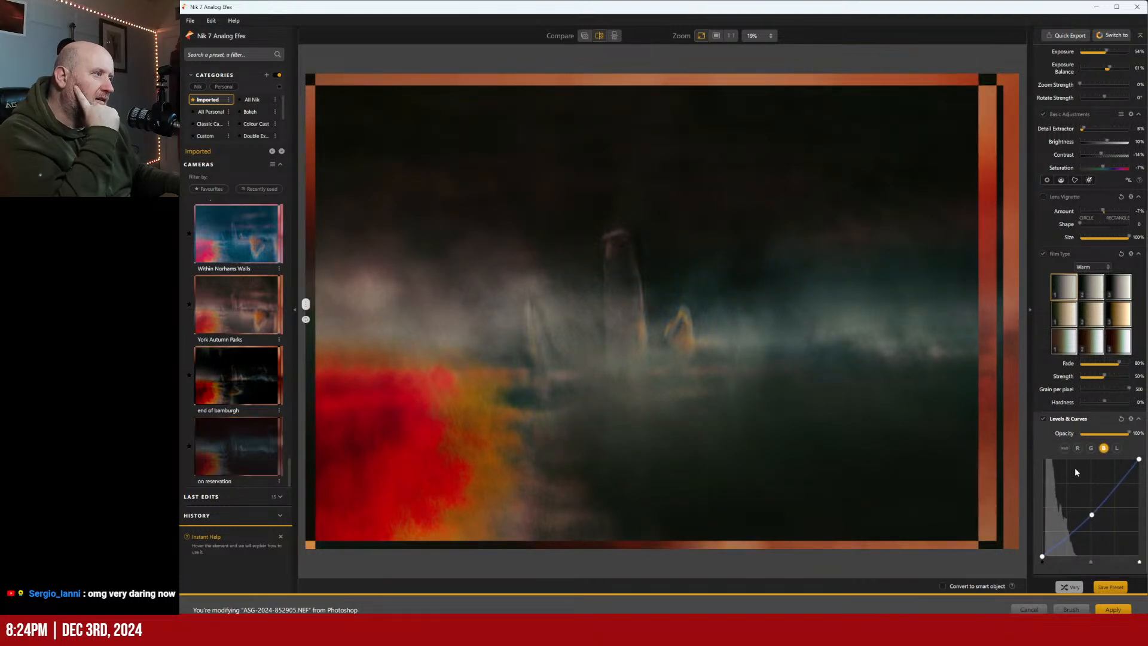
click(1077, 448)
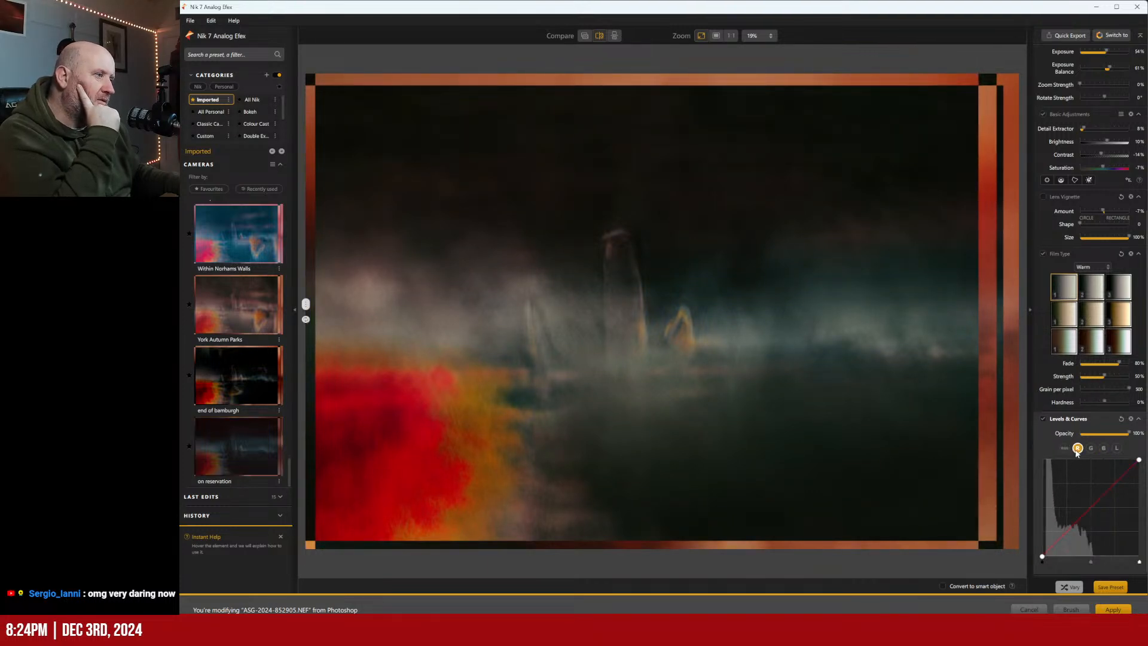
click(1093, 507)
drag(1093, 507, 1095, 508)
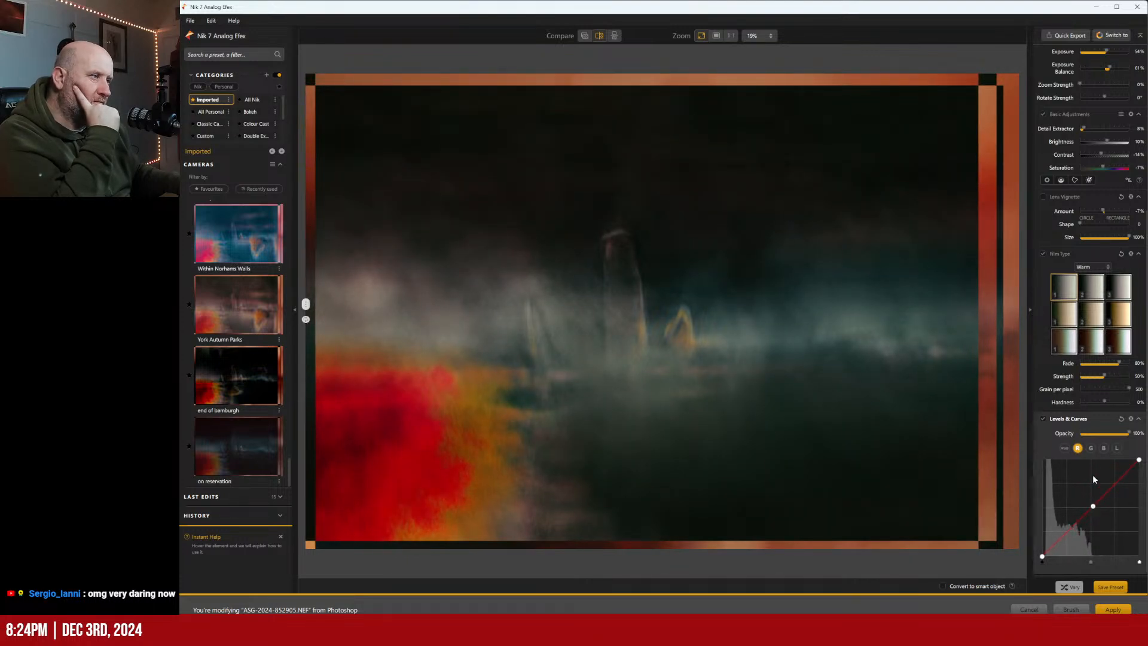
Try a slightly shifted midpoint on the green curve in Levels & Curves and remove it
click(1091, 449)
mouse_move(1096, 502)
mouse_down()
mouse_move(1101, 509)
mouse_move(1090, 503)
mouse_up()
double_click(1091, 503)
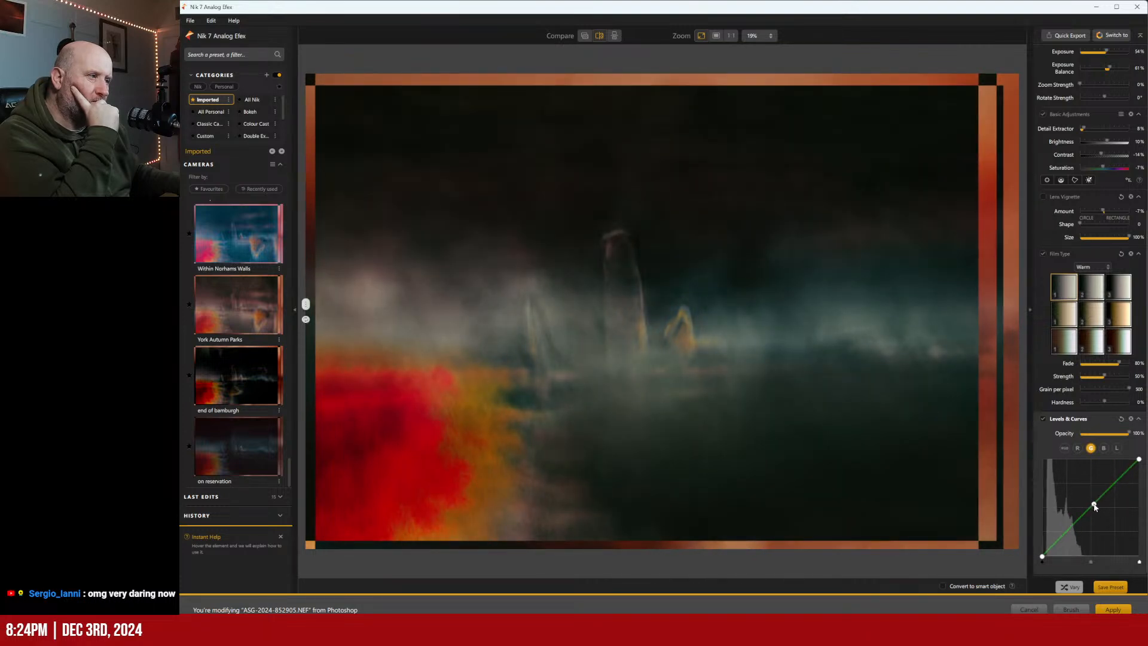
mouse_move(1137, 459)
mouse_down()
mouse_move(1138, 479)
mouse_move(1143, 459)
mouse_up()
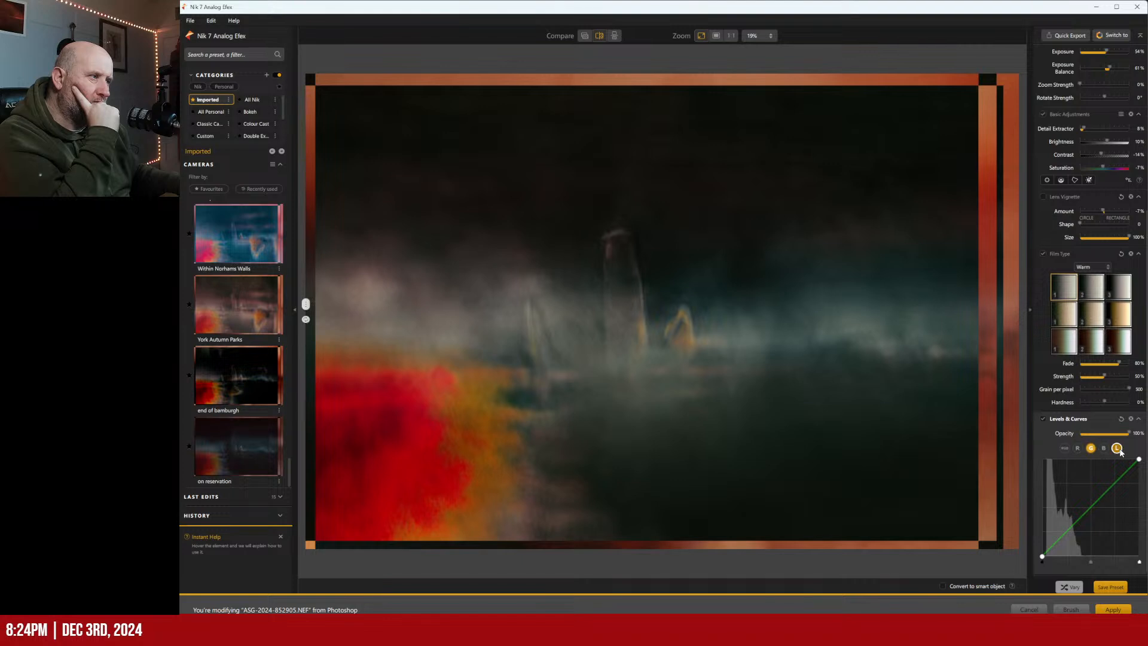
Add a slightly shifted midpoint to the luminosity curve in Levels & Curves and apply the effect to the photo
click(1118, 450)
click(1097, 497)
mouse_move(1096, 503)
mouse_down()
mouse_move(1106, 519)
mouse_move(1098, 506)
mouse_up()
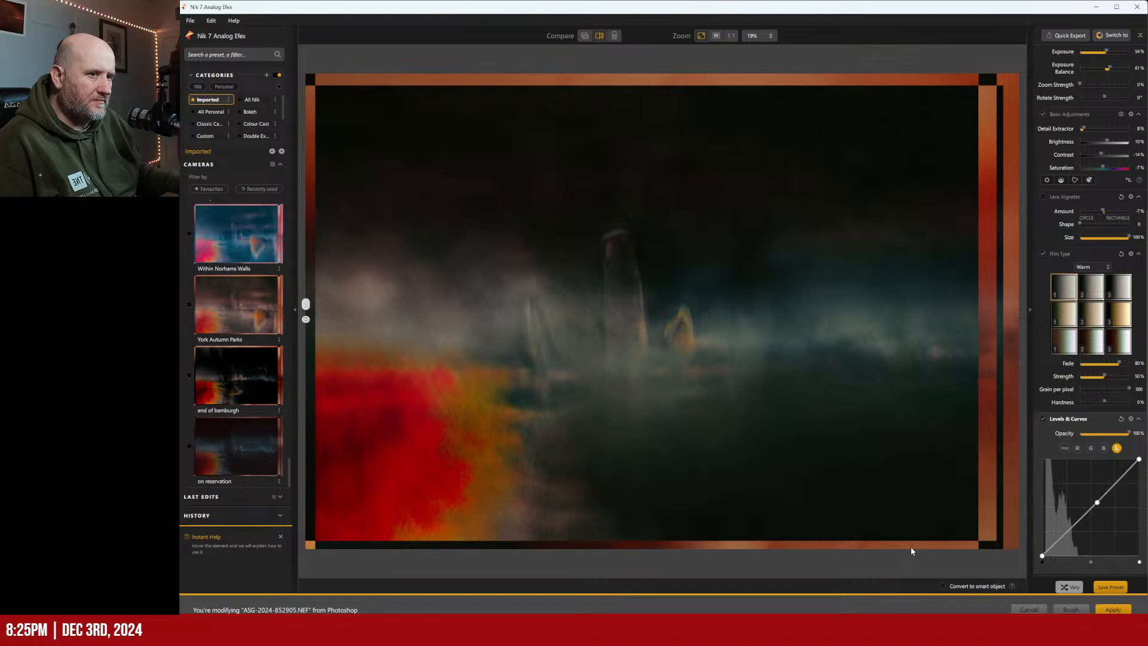
click(1111, 609)
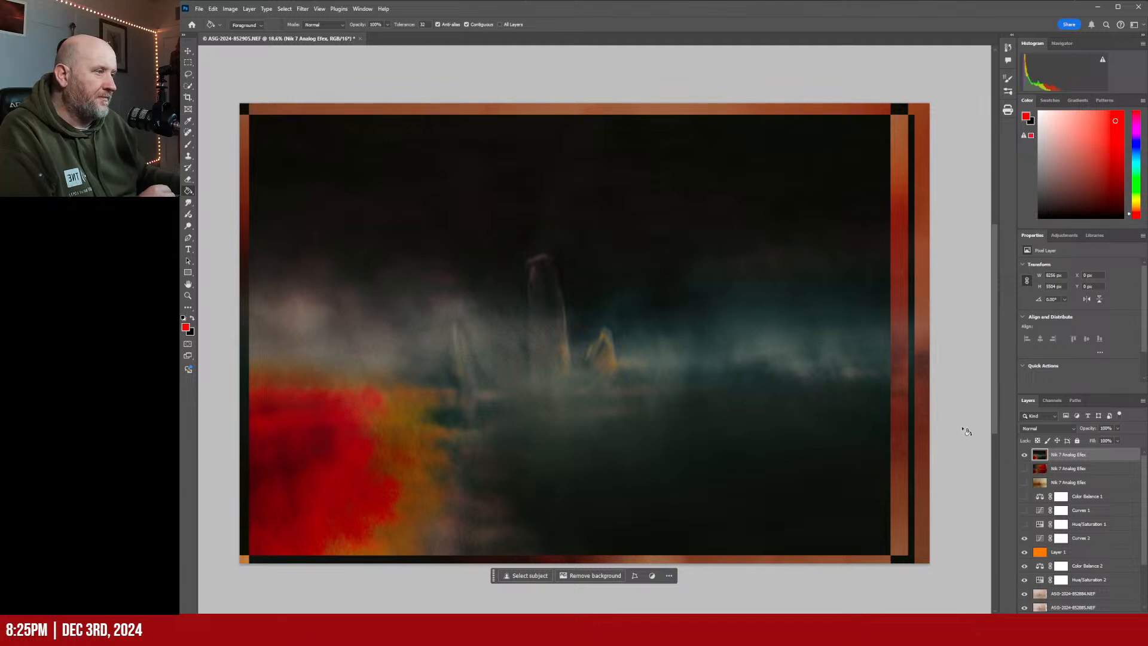
Hide the newest Analog Efex layer, show and select the red Analog Efex layer beneath it, and reopen Analog Efex on it
click(1025, 456)
click(1024, 469)
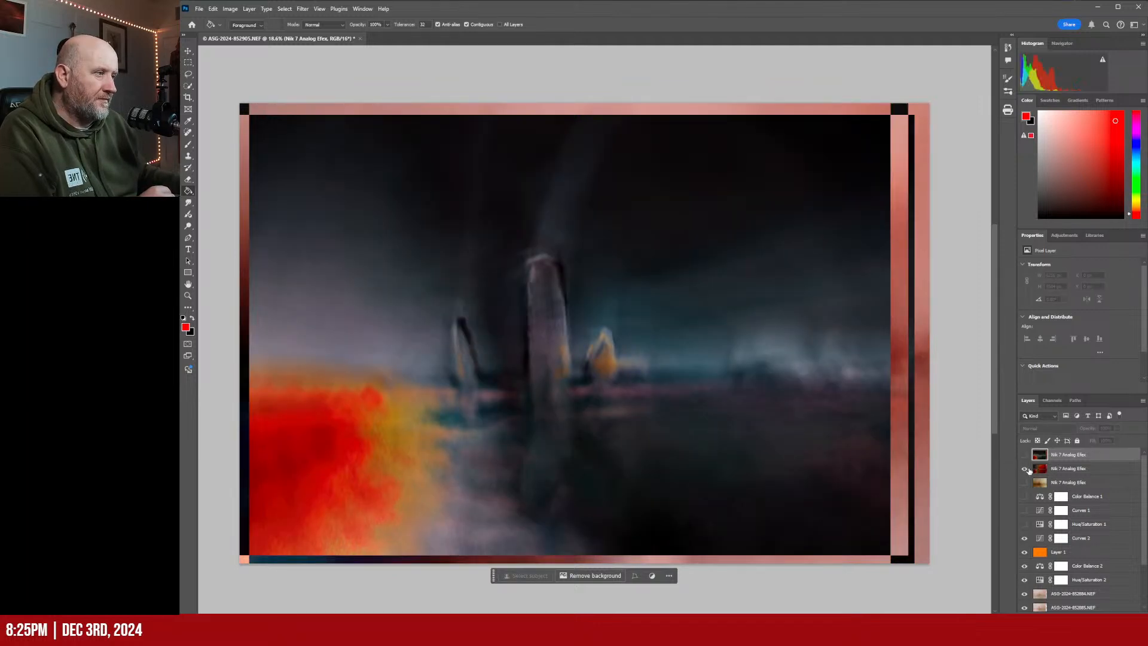
click(1069, 469)
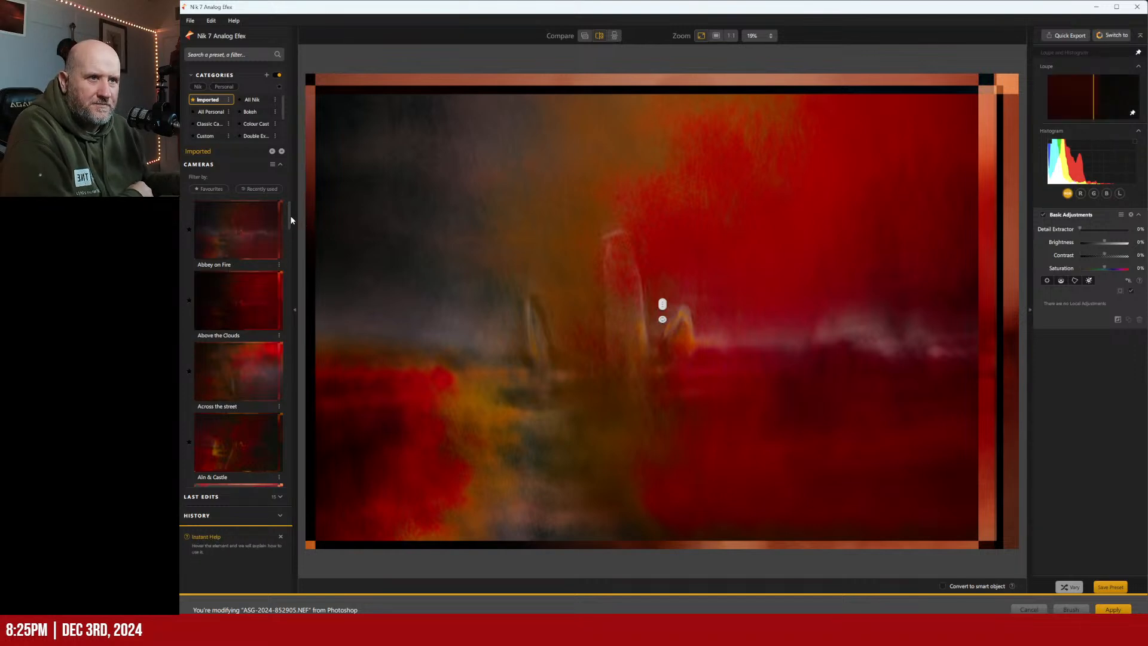
Try the Abbey on Fire preset with the comparison divider moved aside to show the full effect, and try Across the street
click(263, 242)
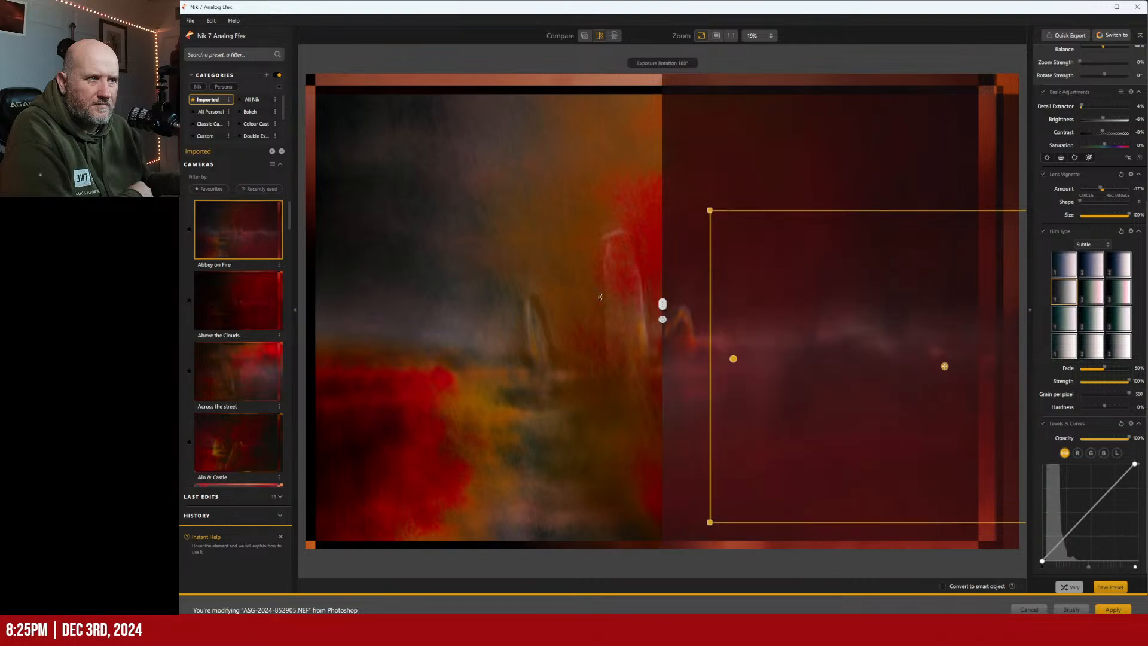
drag(664, 306, 306, 305)
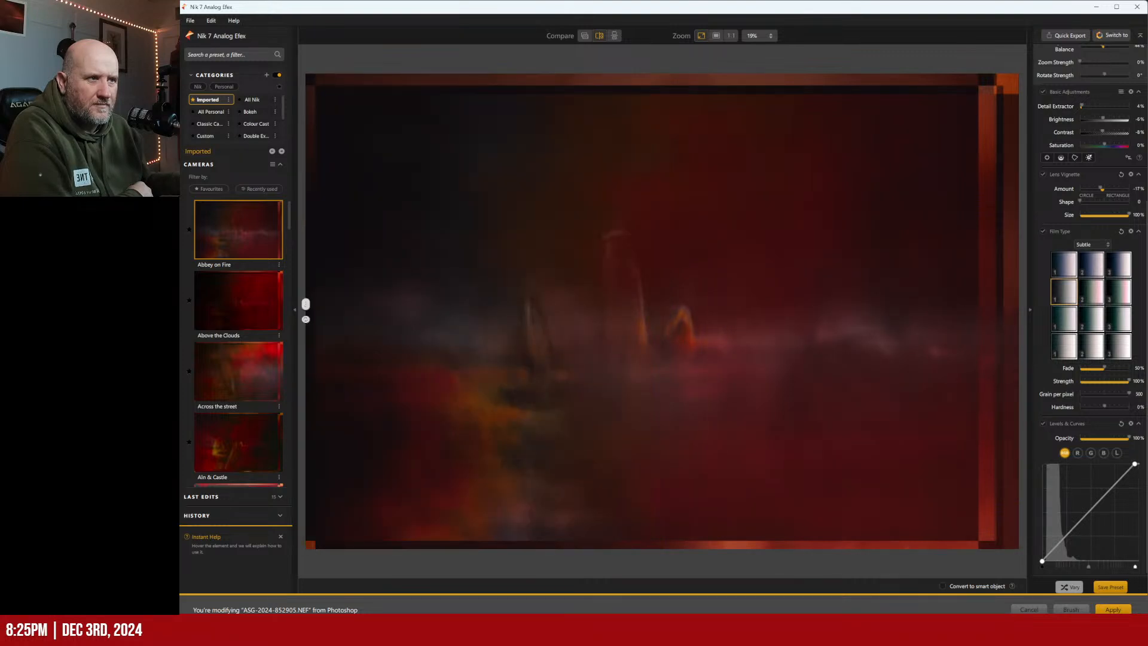
scroll(236, 273, down, 1)
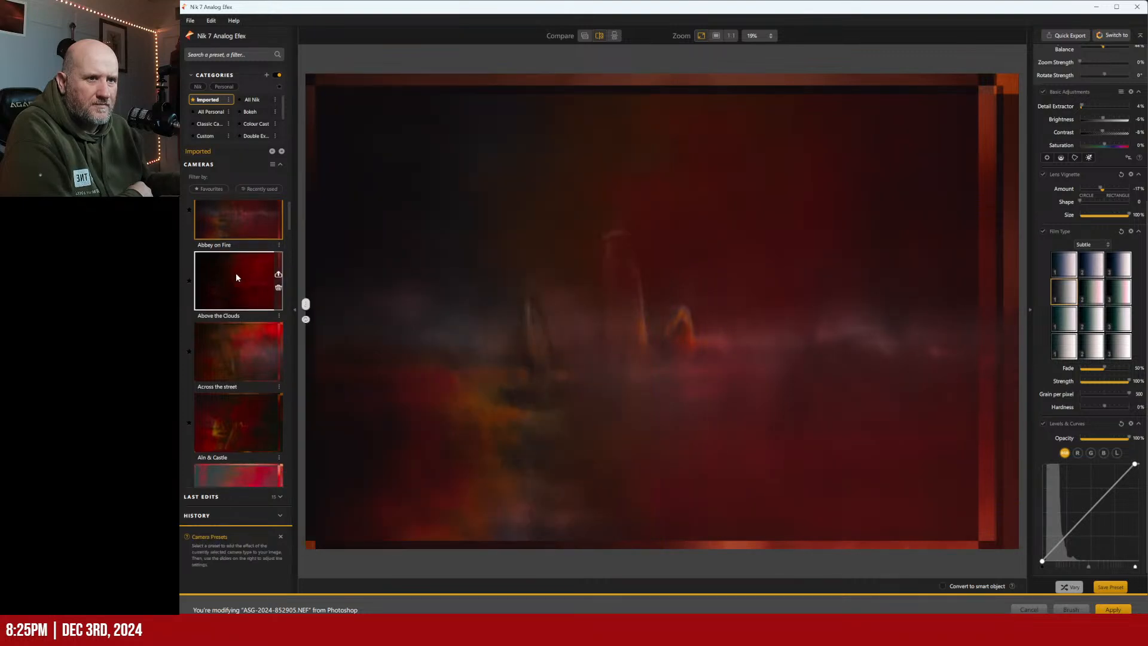
click(246, 336)
scroll(247, 344, down, 5)
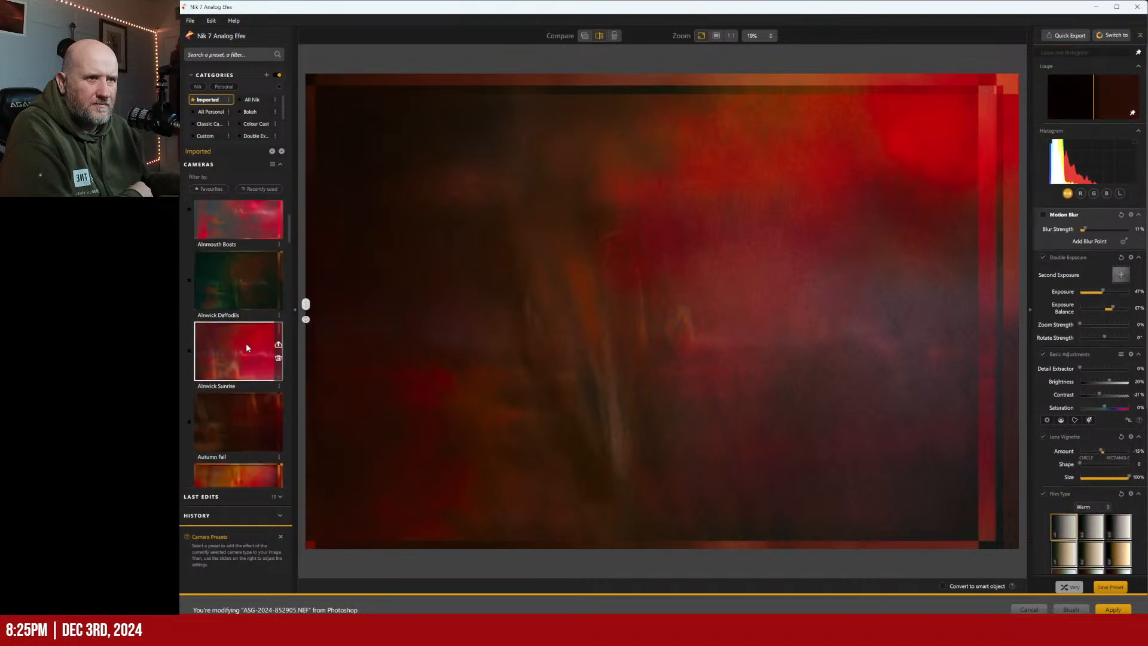
Try the Alnwick Sunrise and Bamburgh Side View presets on the red layer
click(252, 346)
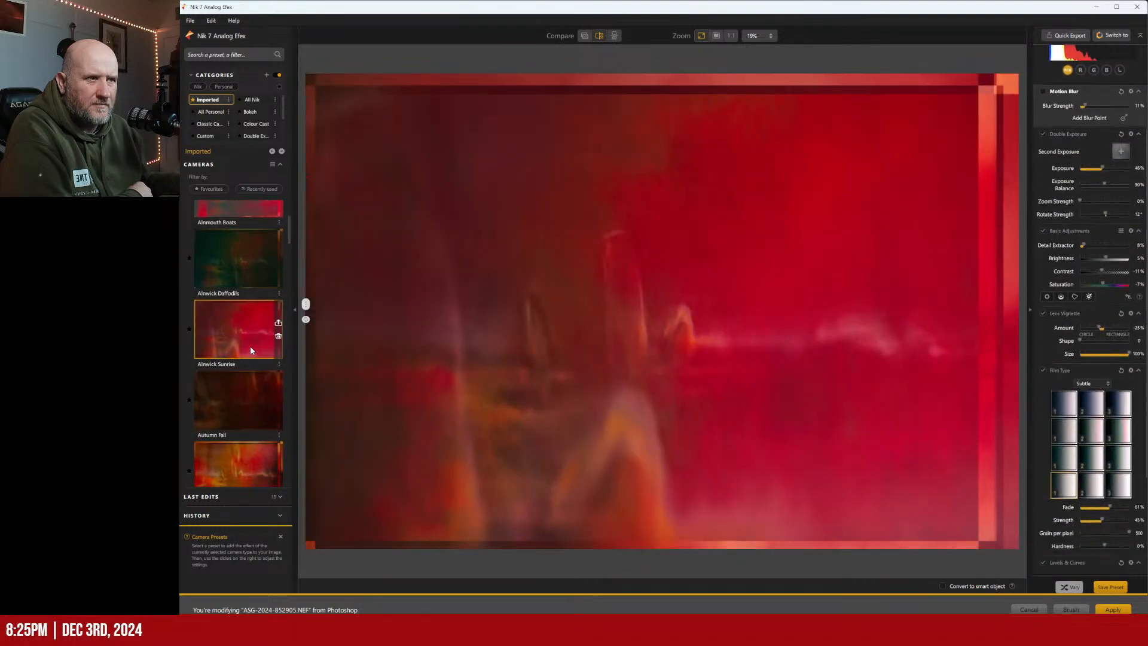
scroll(251, 351, down, 2)
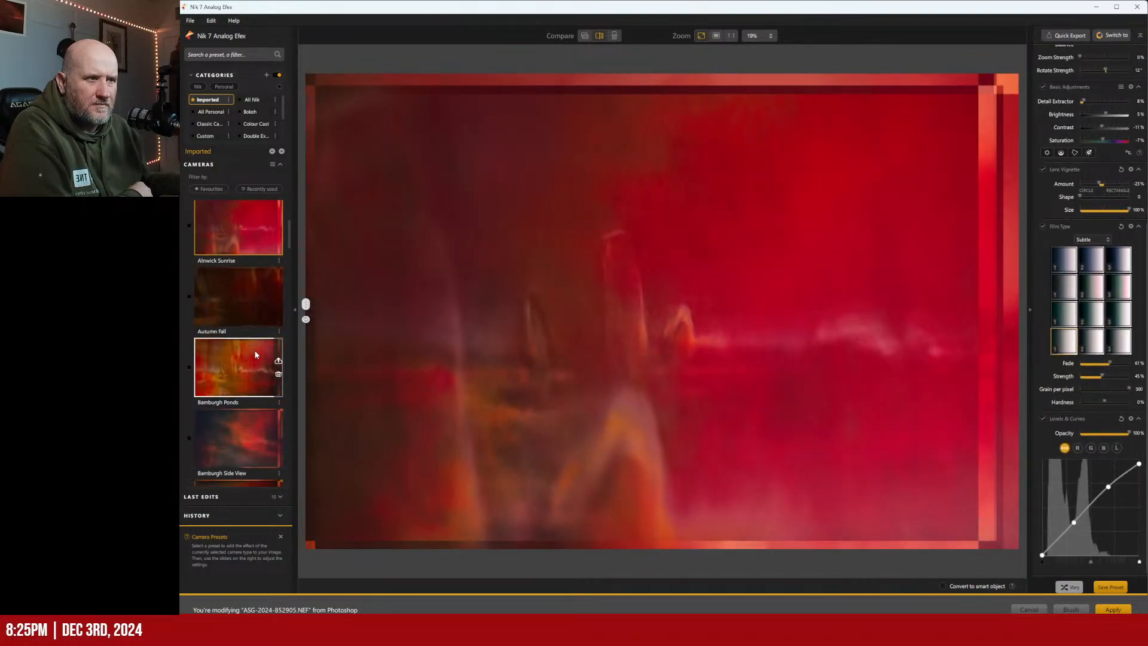
scroll(260, 341, down, 1)
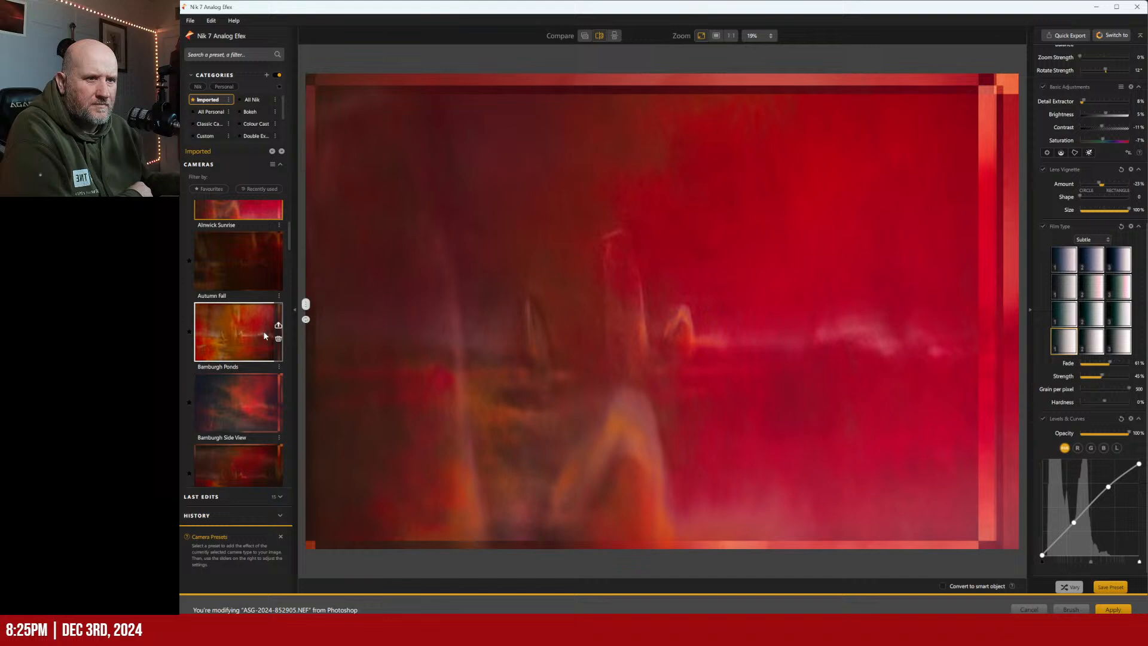
click(234, 401)
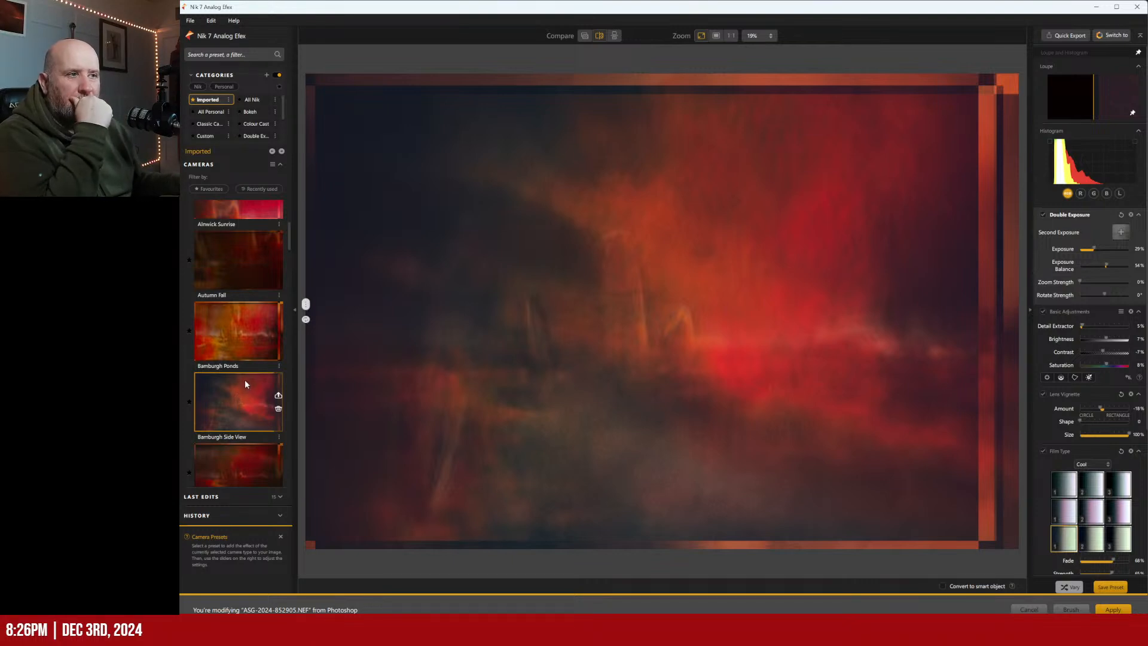
Try the Bamburgh Sketch preset and Bamburgh in February, moving the latter's second exposure up and to the right
scroll(245, 383, down, 1)
scroll(245, 381, down, 2)
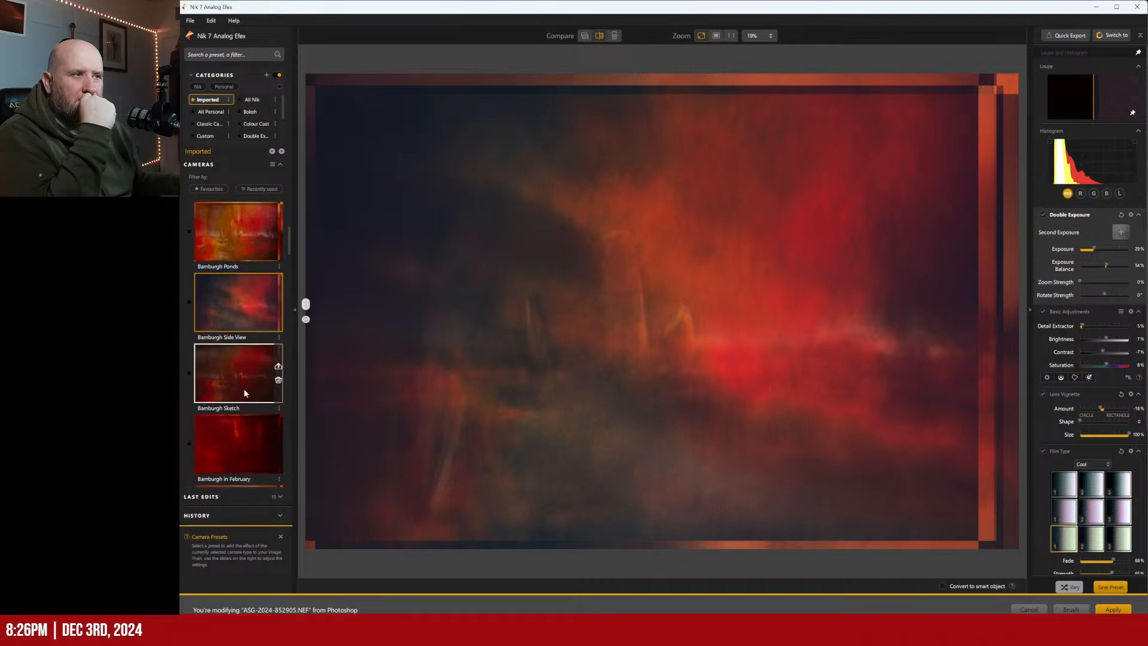
click(243, 388)
scroll(245, 382, down, 2)
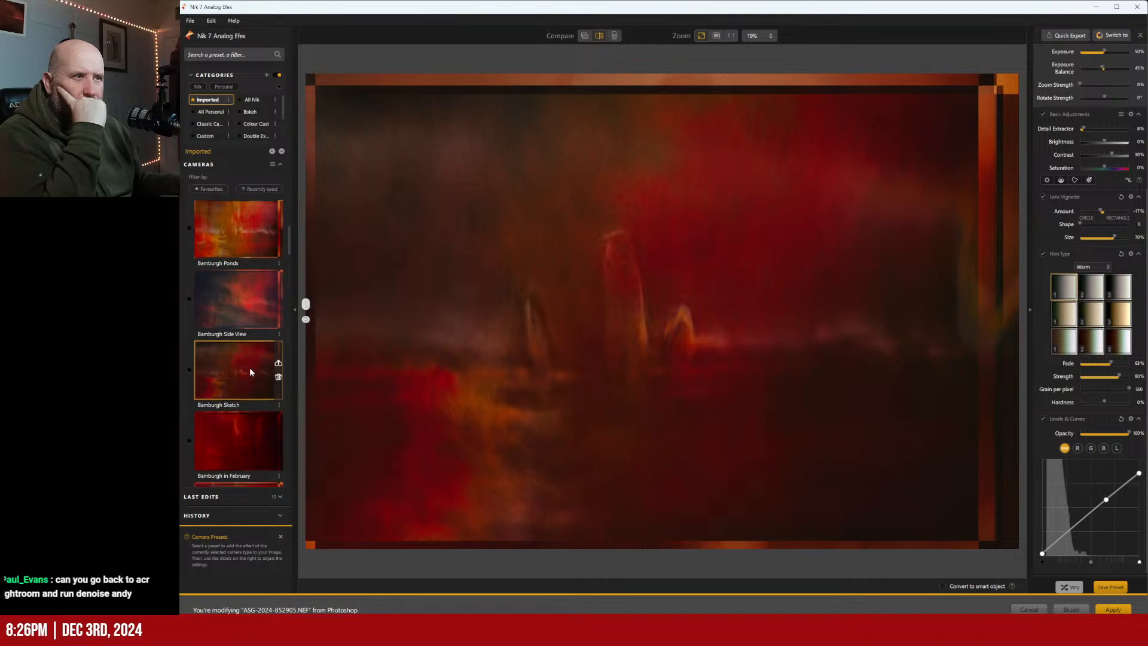
click(249, 377)
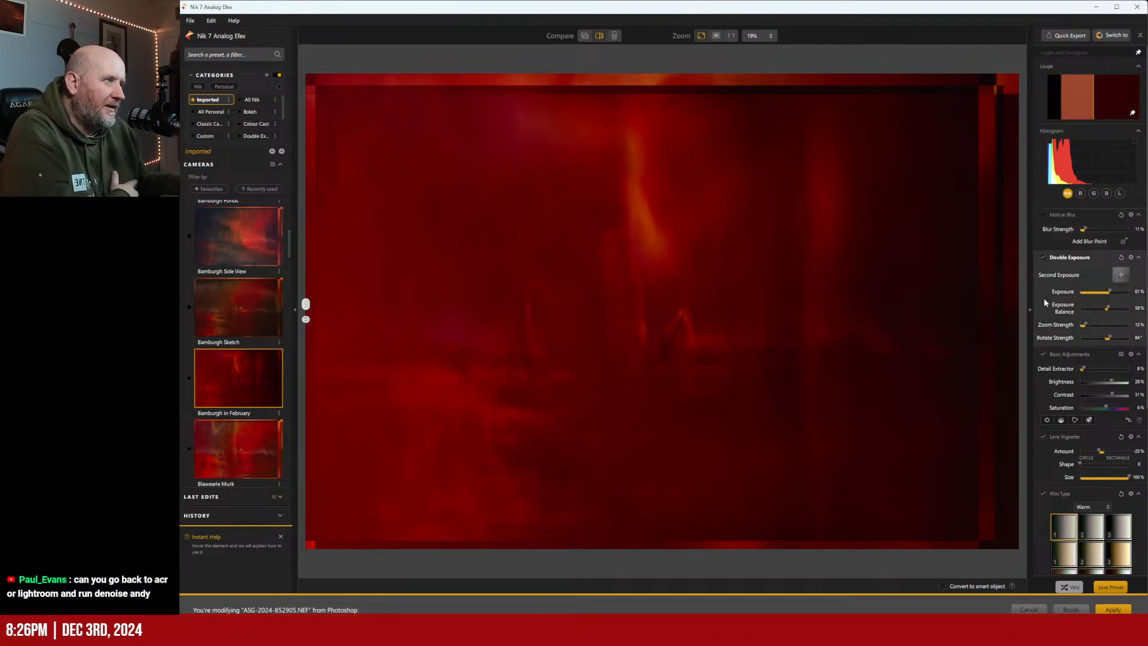
drag(684, 300, 786, 258)
Browse further through the imported presets and try Cherry Tree Walk and Chillon 2
scroll(256, 326, down, 3)
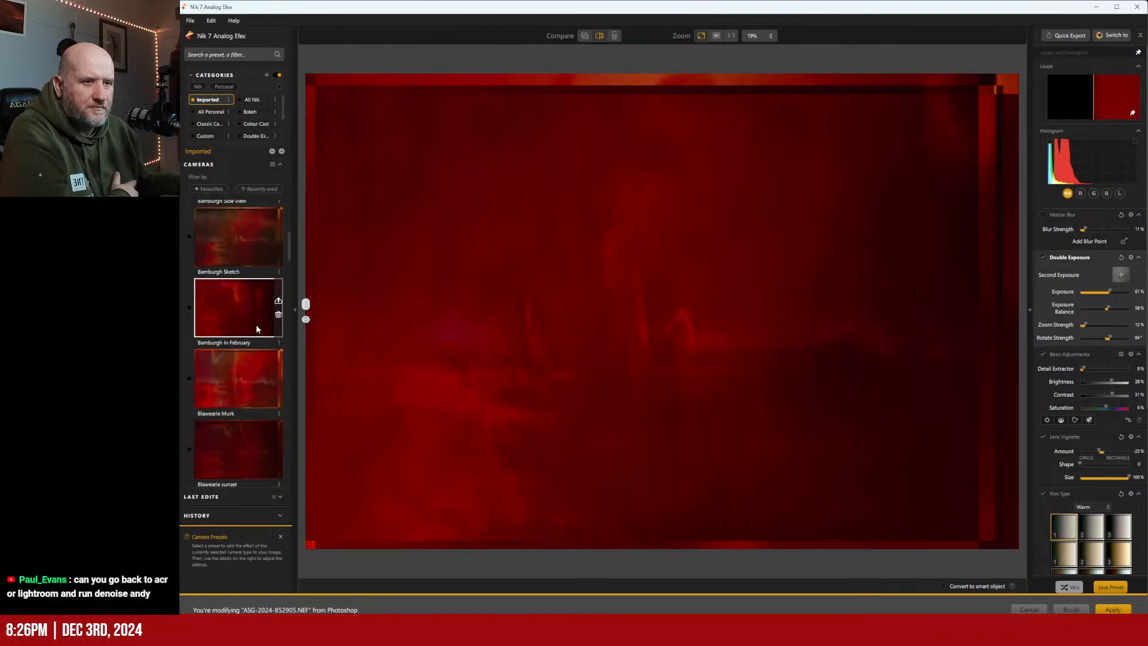
scroll(256, 326, down, 5)
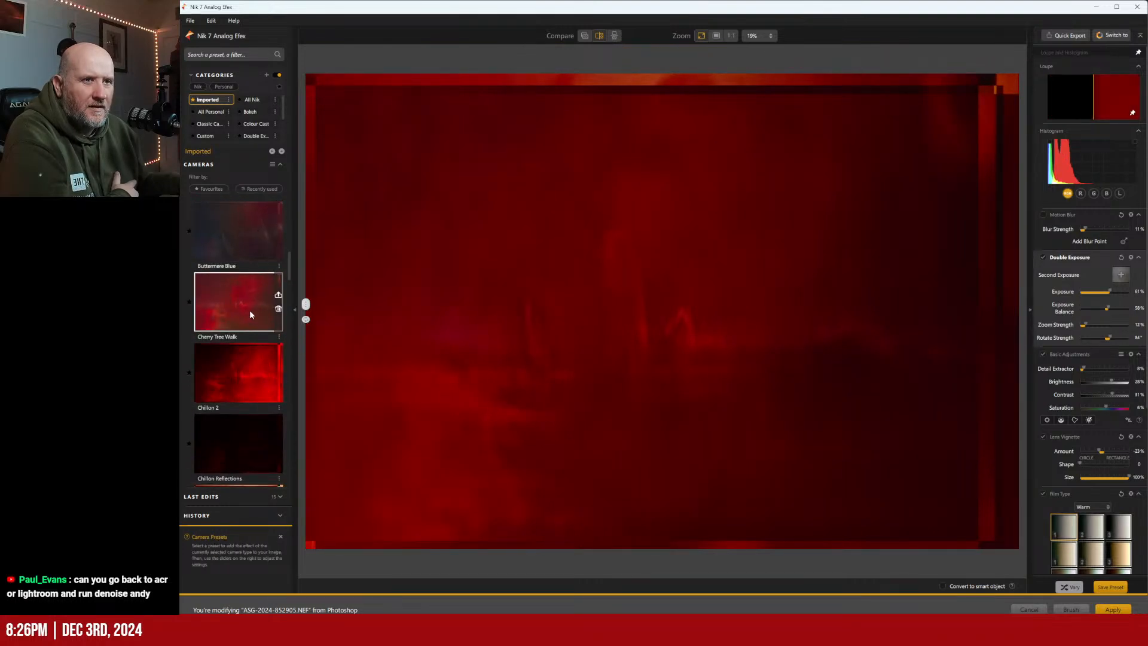
click(250, 310)
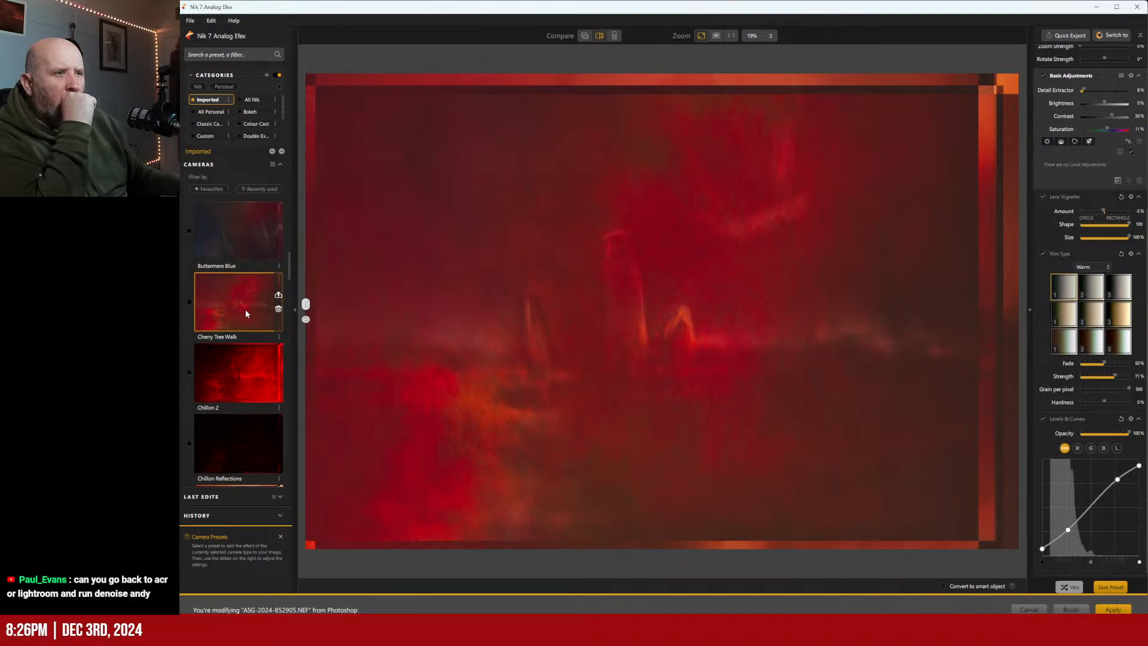
click(253, 369)
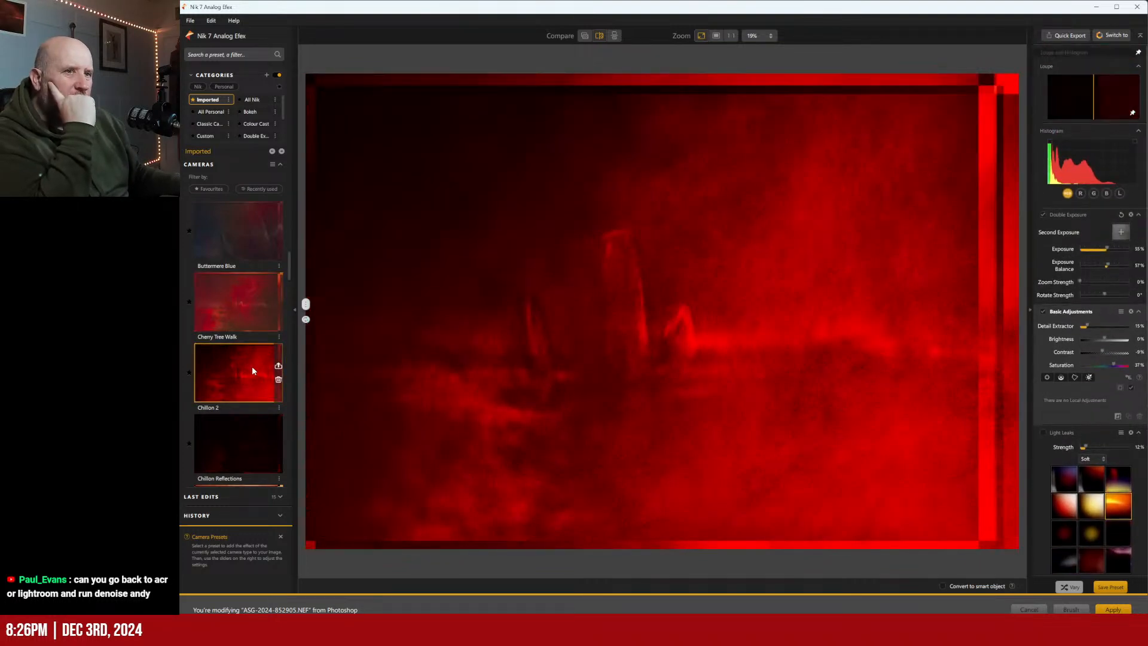
Try the Church Evenings, Dark Poppies and Dryburgh Burning presets
scroll(252, 370, down, 2)
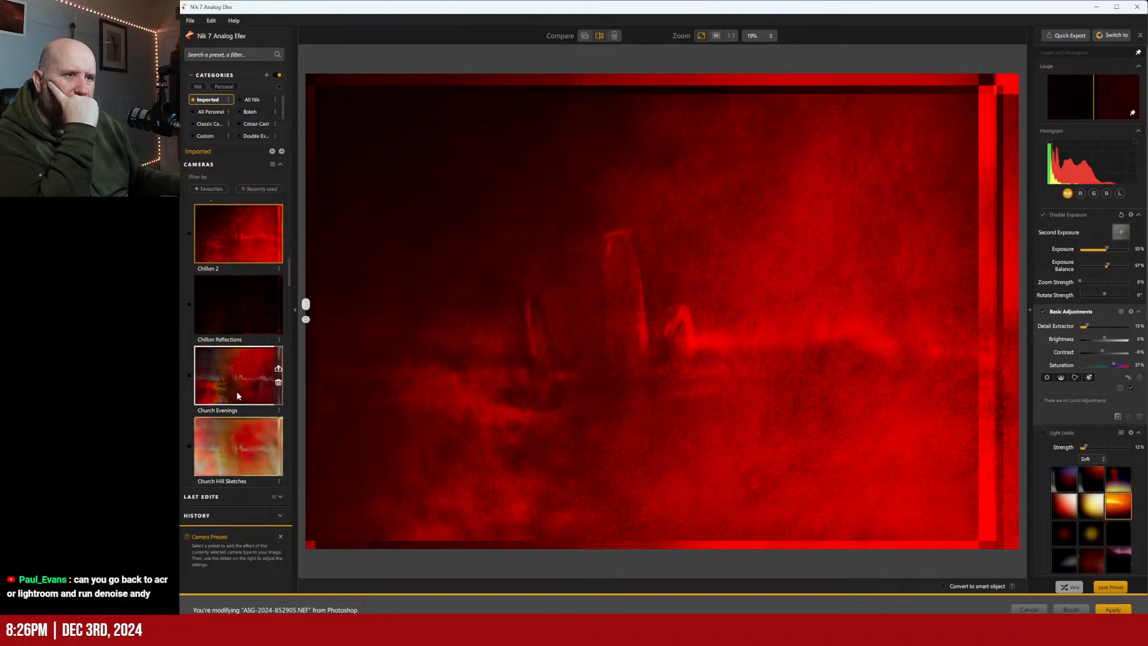
click(237, 395)
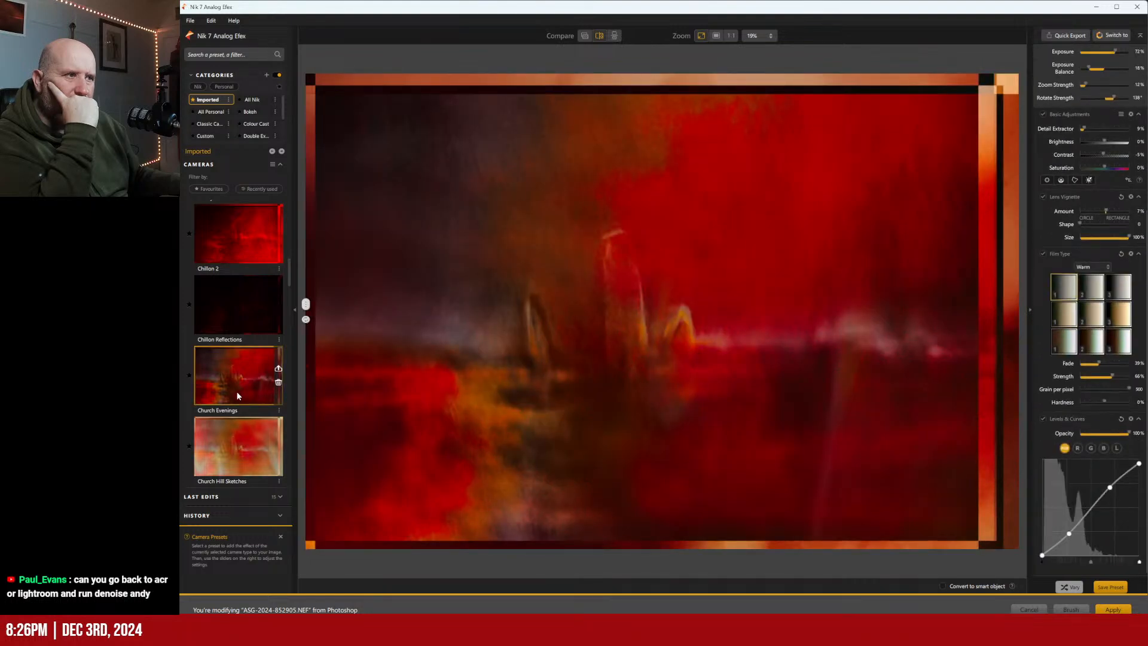
scroll(237, 395, down, 5)
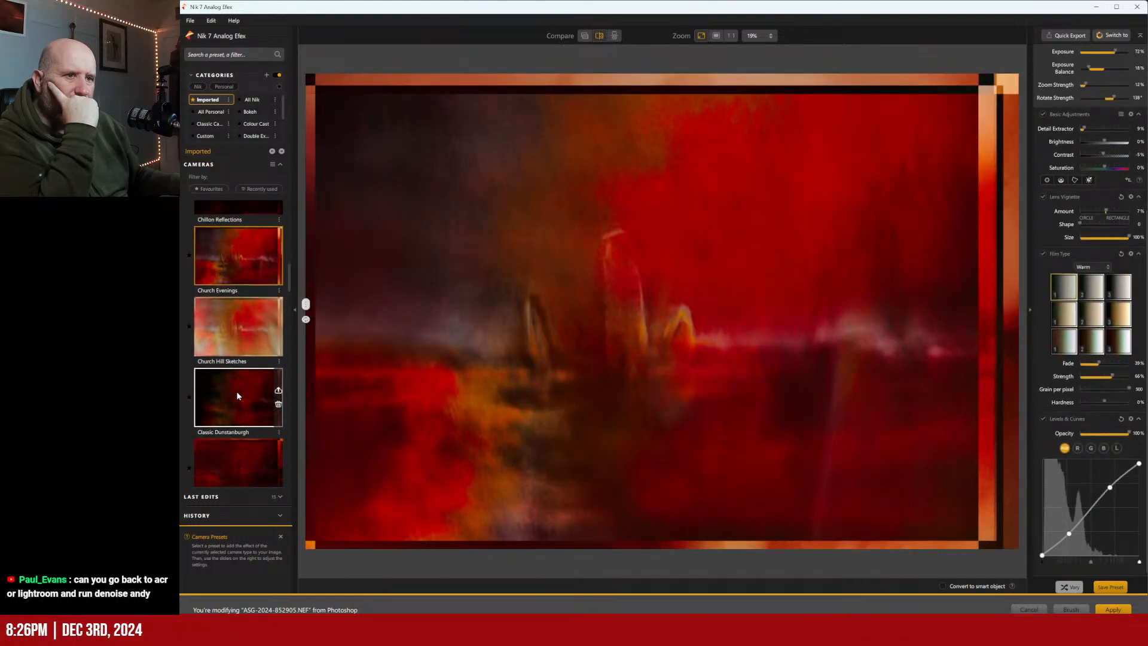
scroll(237, 392, down, 4)
scroll(236, 392, up, 1)
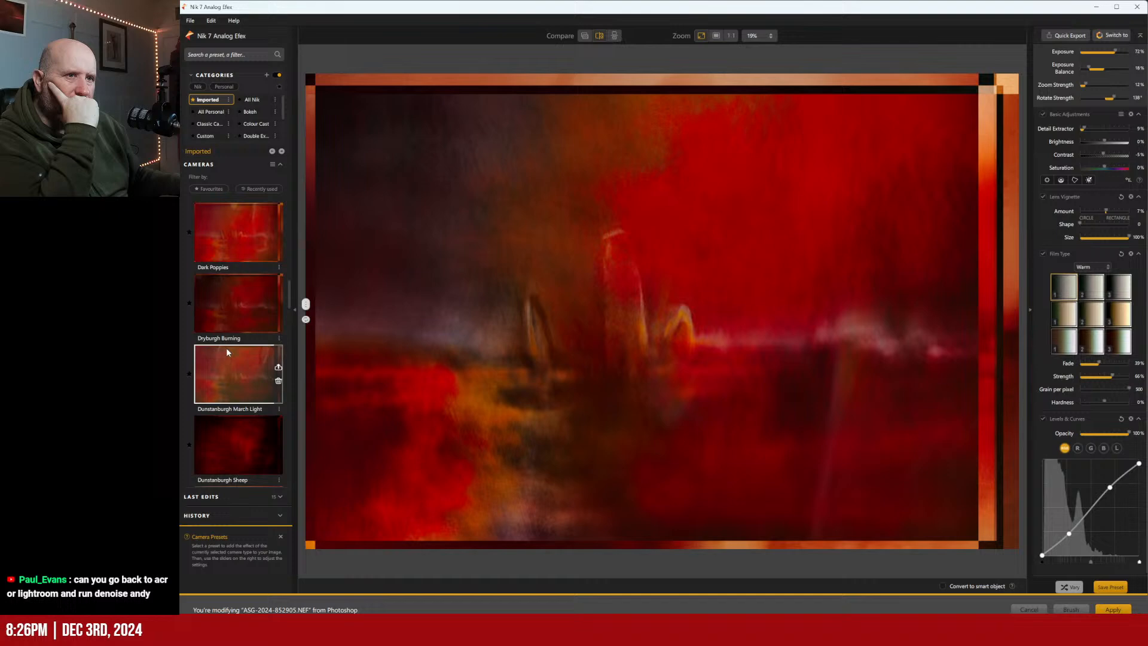
click(218, 251)
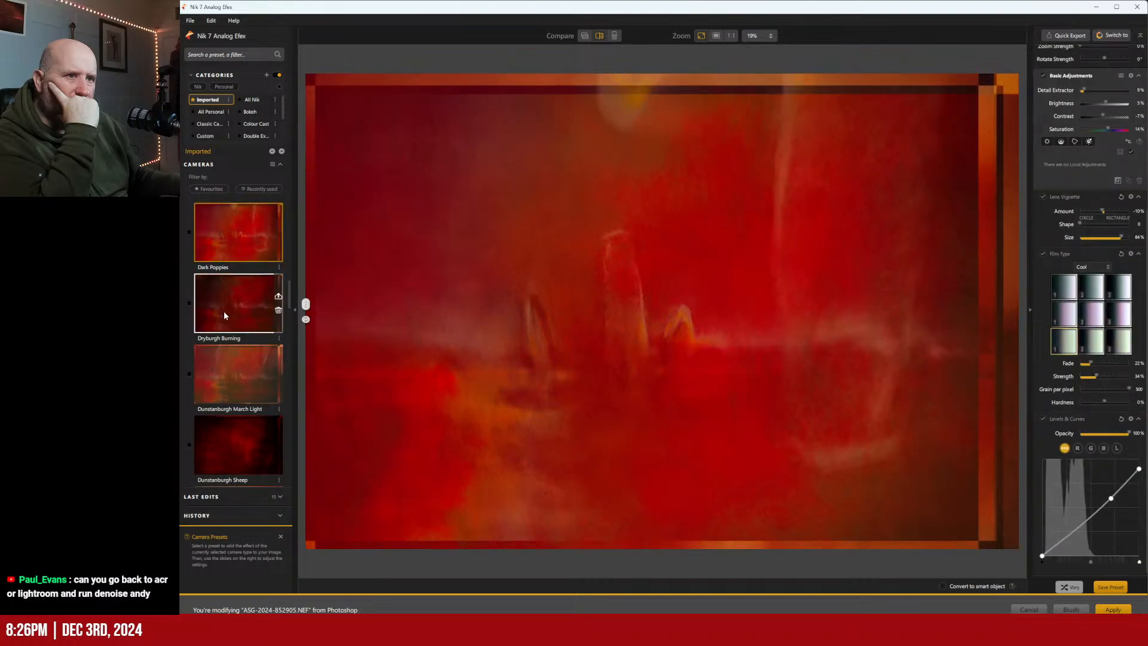
click(224, 315)
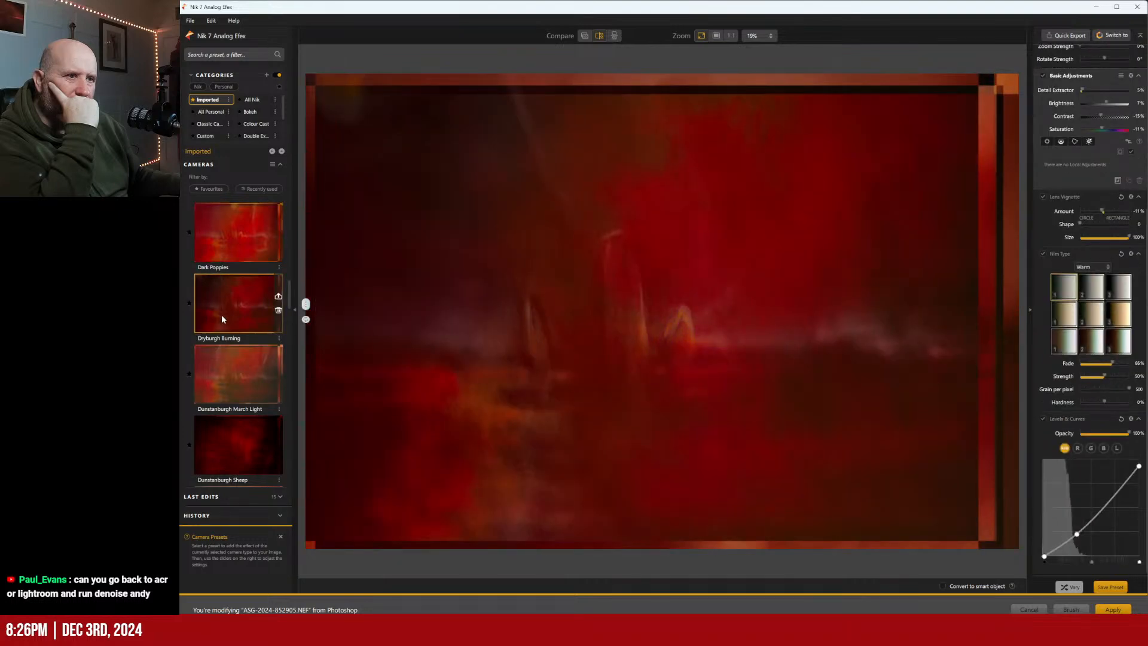
Switch to the Dunstanburgh Sunset preset from the imported collection
scroll(222, 315, down, 2)
scroll(221, 317, down, 1)
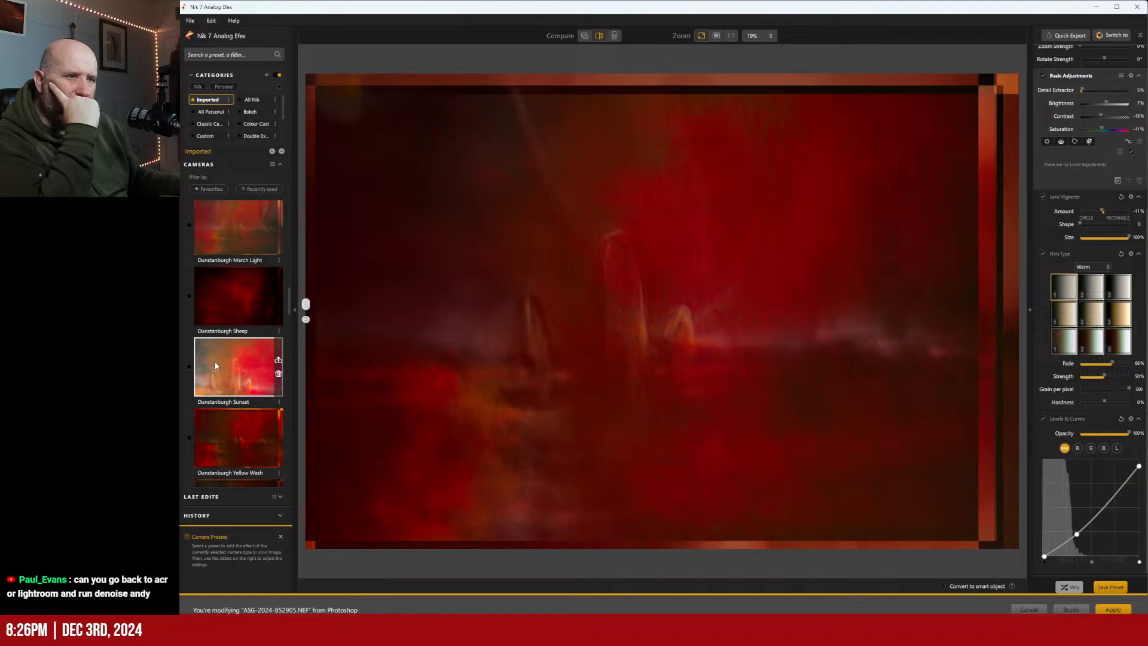
click(216, 366)
scroll(215, 366, down, 1)
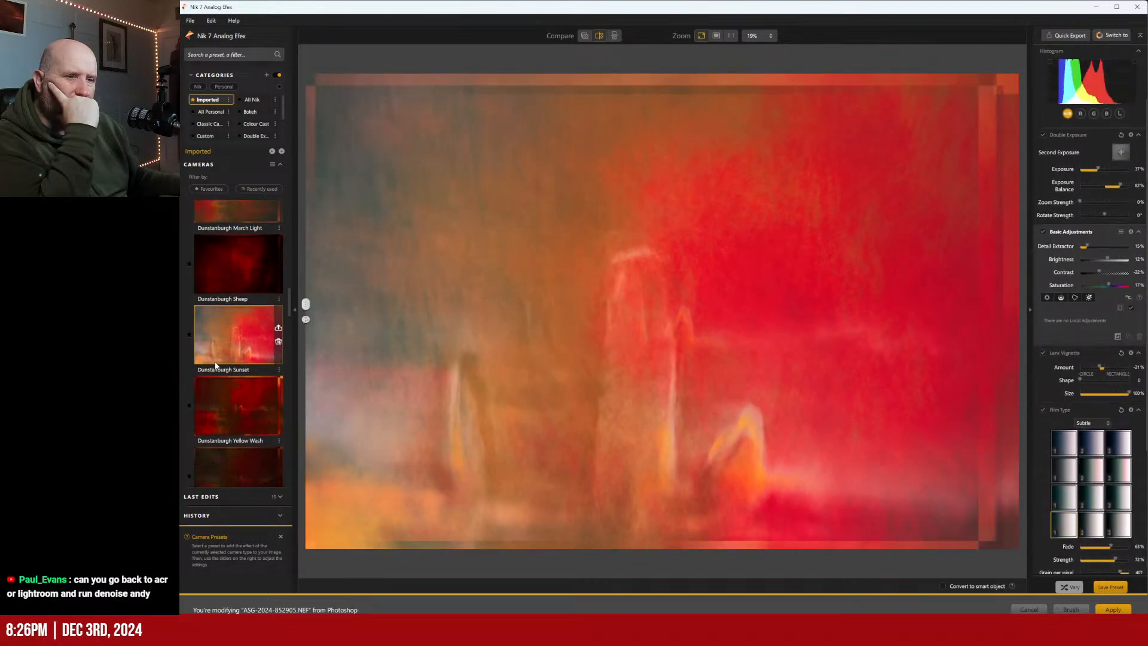
Try the imported camera presets Faking Sunsets and Gate House on Plaster II on the image
scroll(215, 366, down, 2)
click(215, 366)
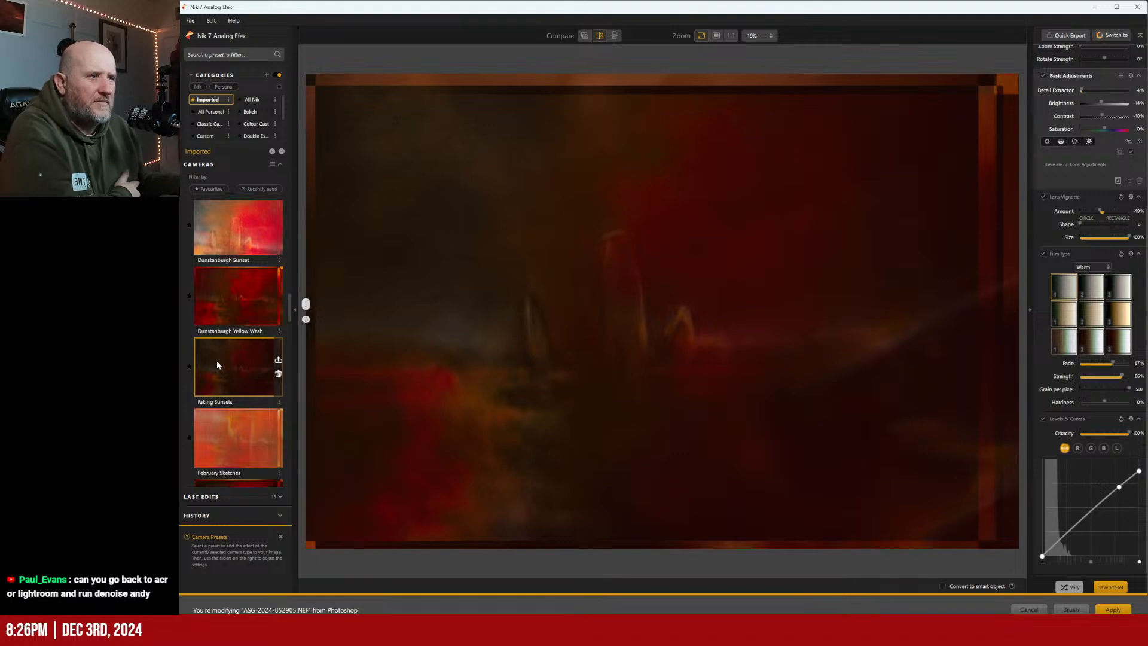
scroll(231, 360, down, 5)
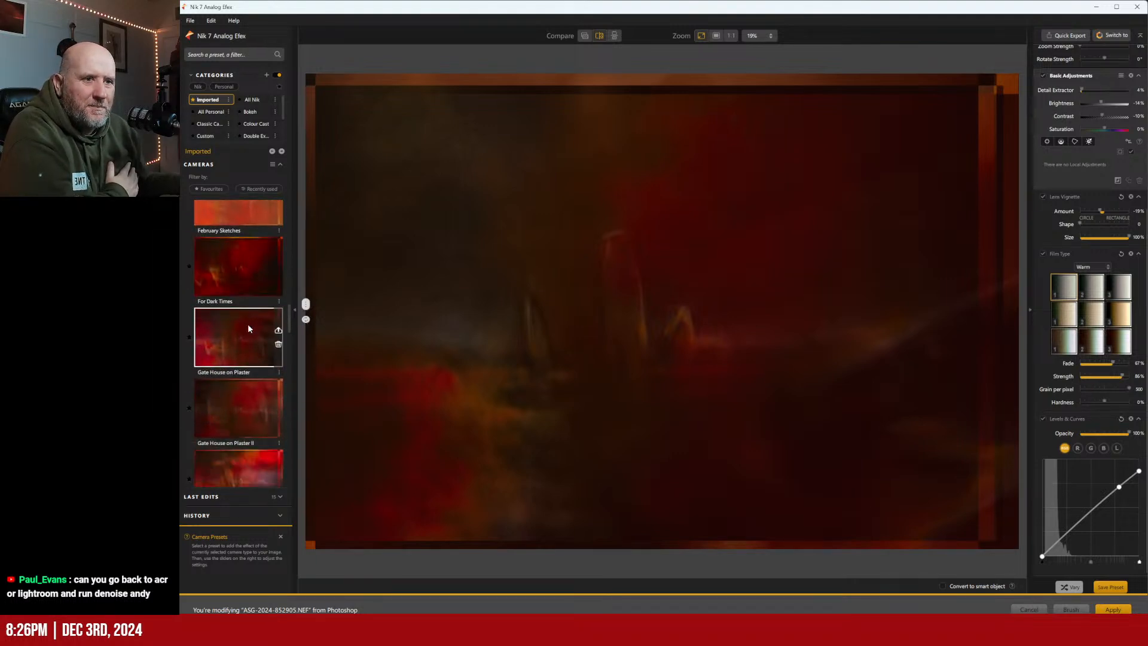
scroll(248, 326, down, 4)
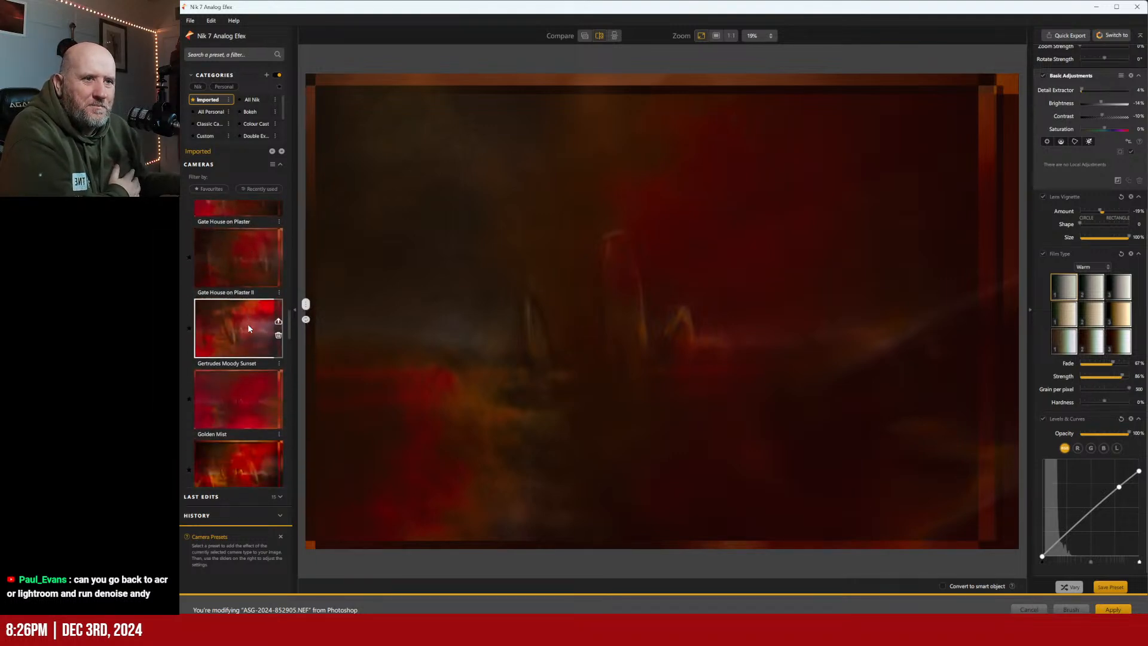
click(245, 268)
Try the imported presets Lindisfarne Ruins and Maelstrom on the image
scroll(252, 317, down, 3)
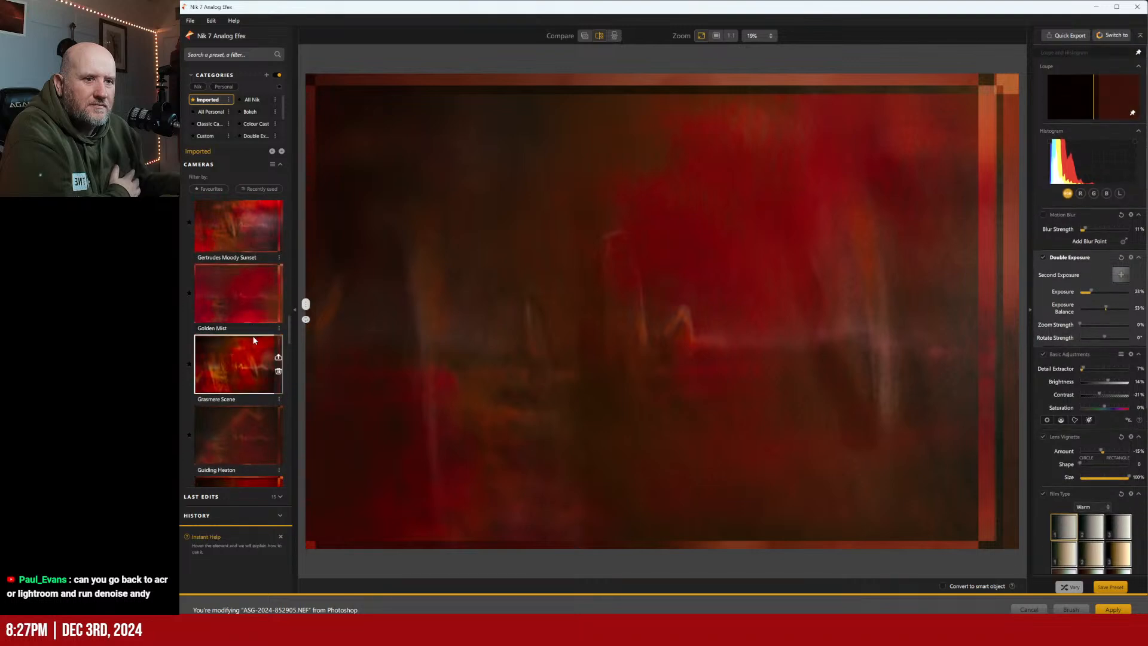
scroll(254, 340, down, 5)
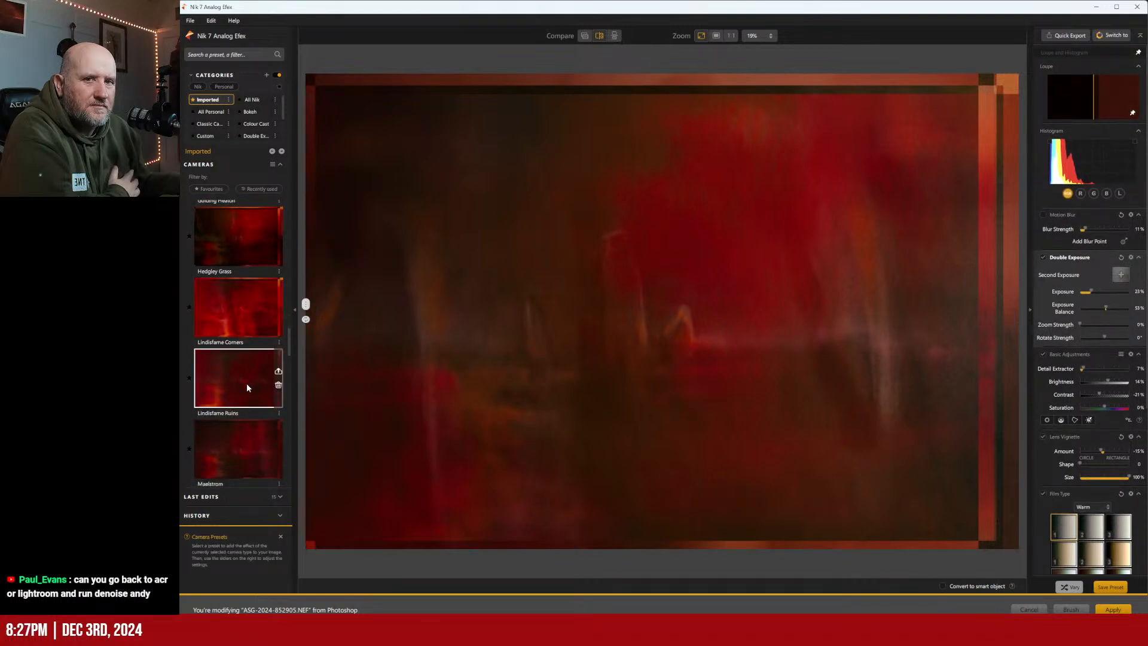
click(247, 387)
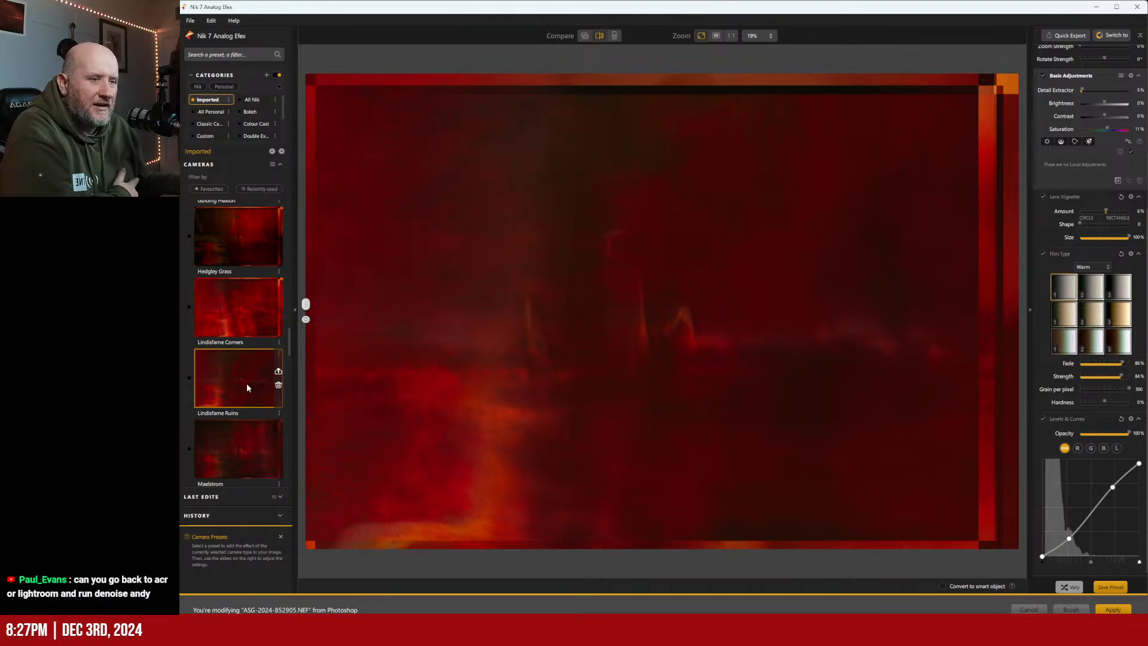
scroll(247, 383, down, 1)
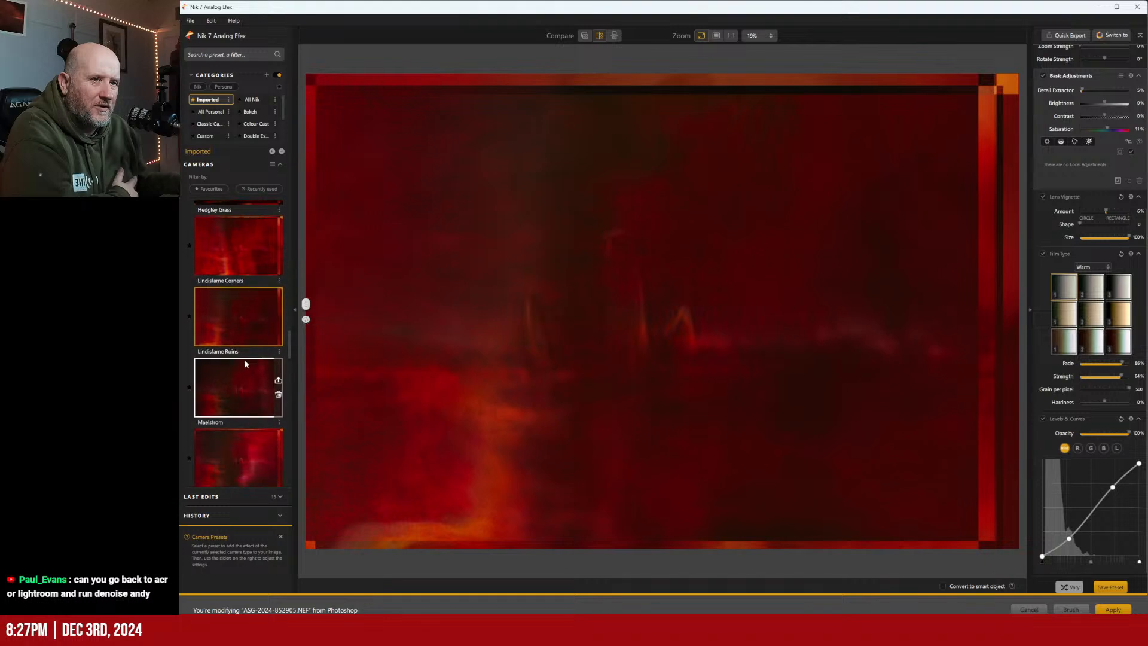
click(246, 390)
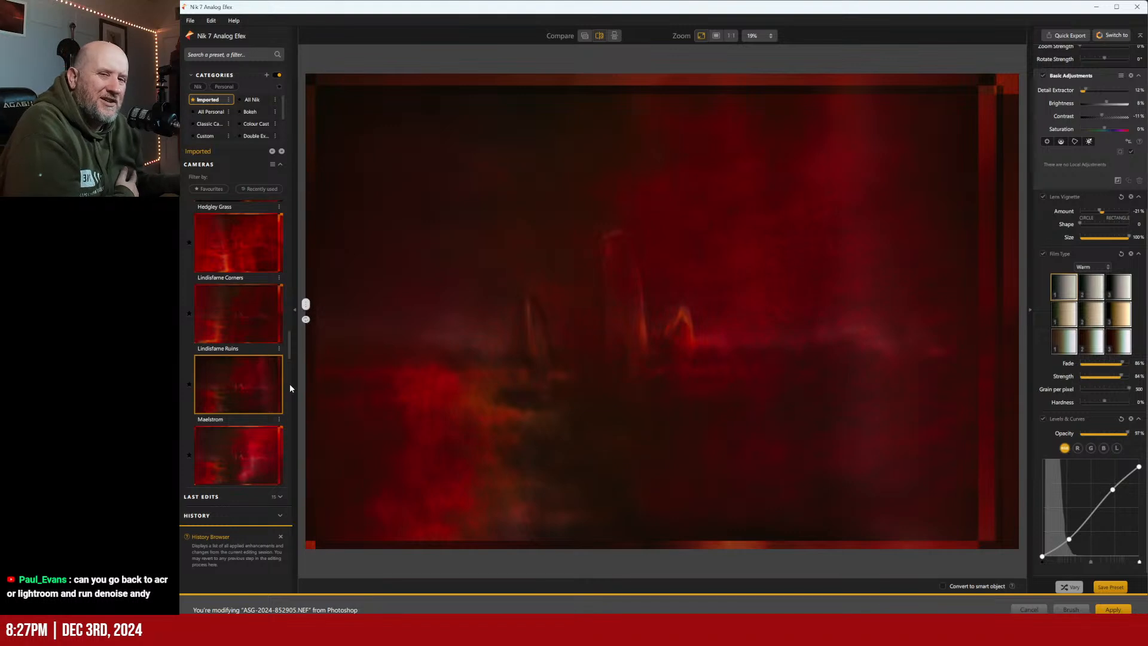
Try the imported presets Newlands Corner and Old Manchester on the image
scroll(247, 328, down, 1)
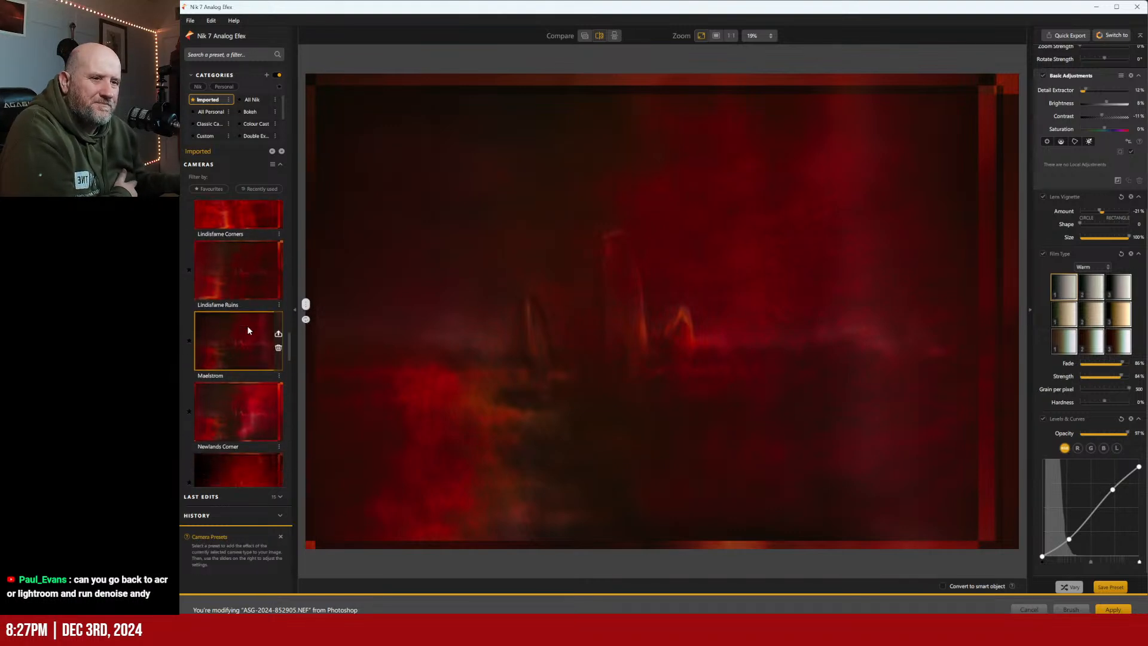
scroll(249, 329, down, 1)
click(236, 364)
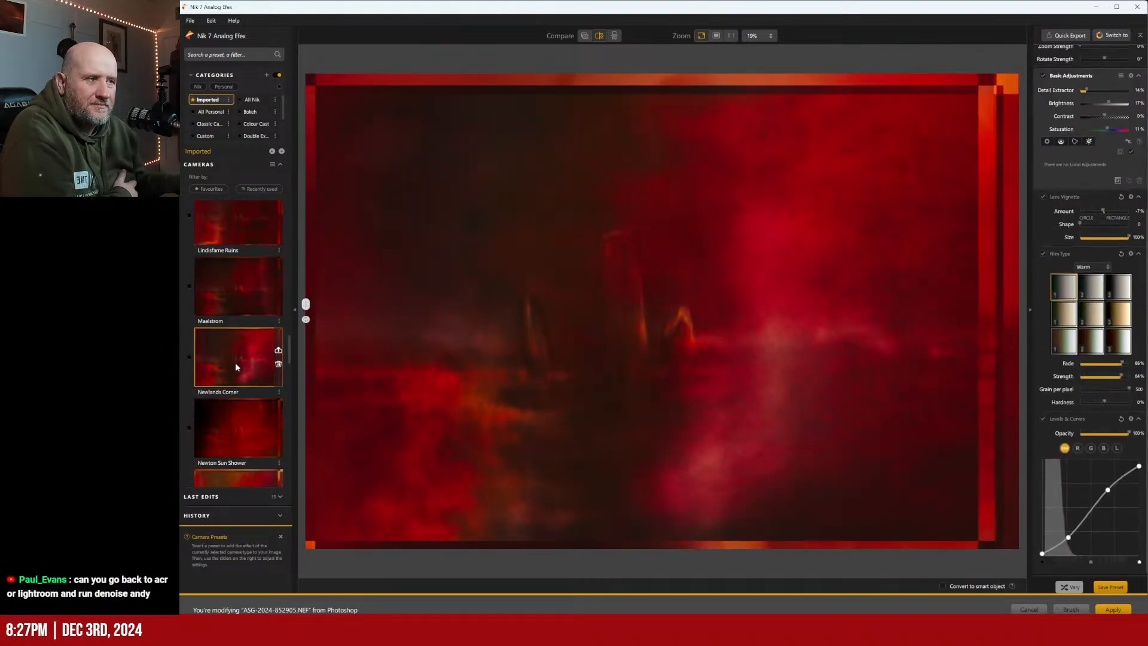
scroll(235, 364, down, 3)
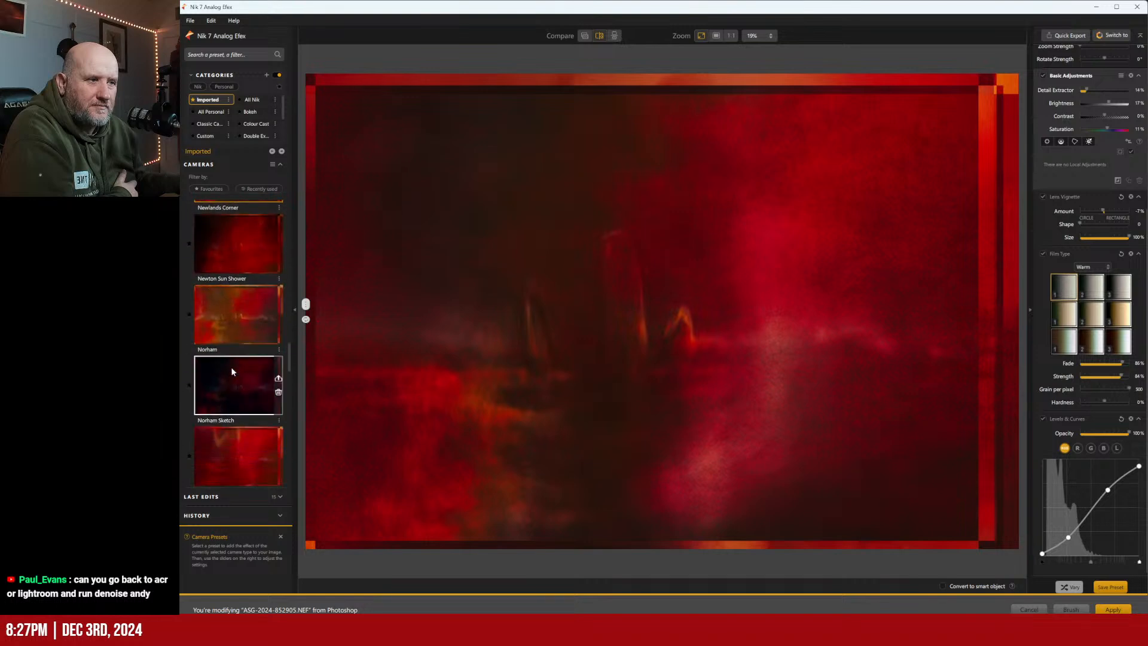
scroll(232, 371, down, 1)
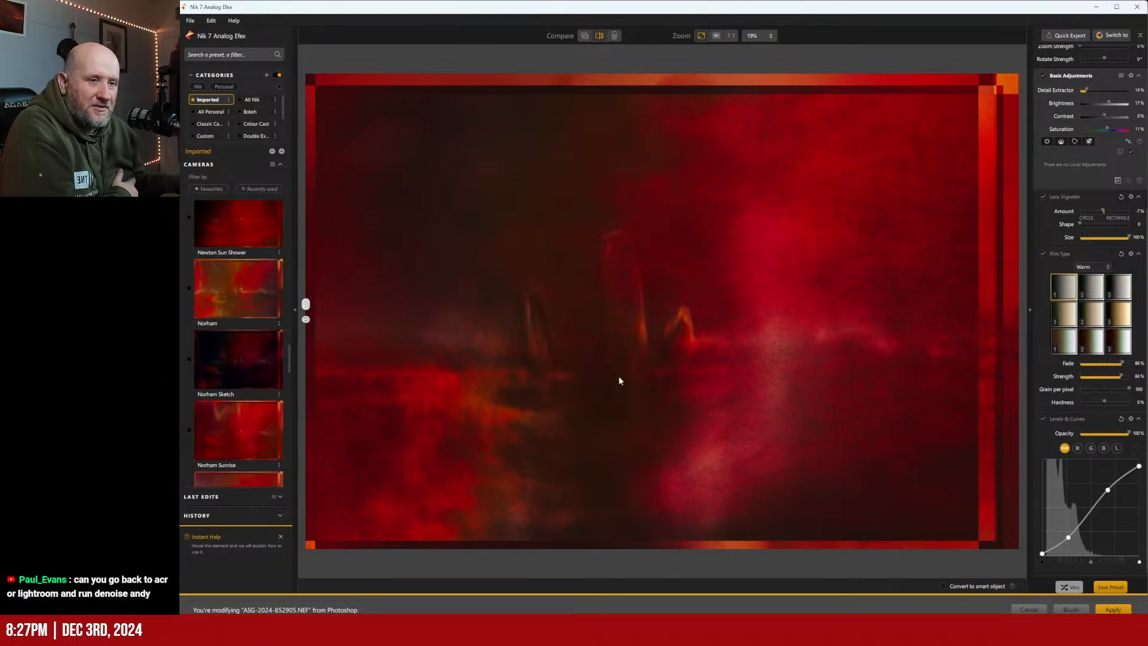
scroll(249, 325, down, 2)
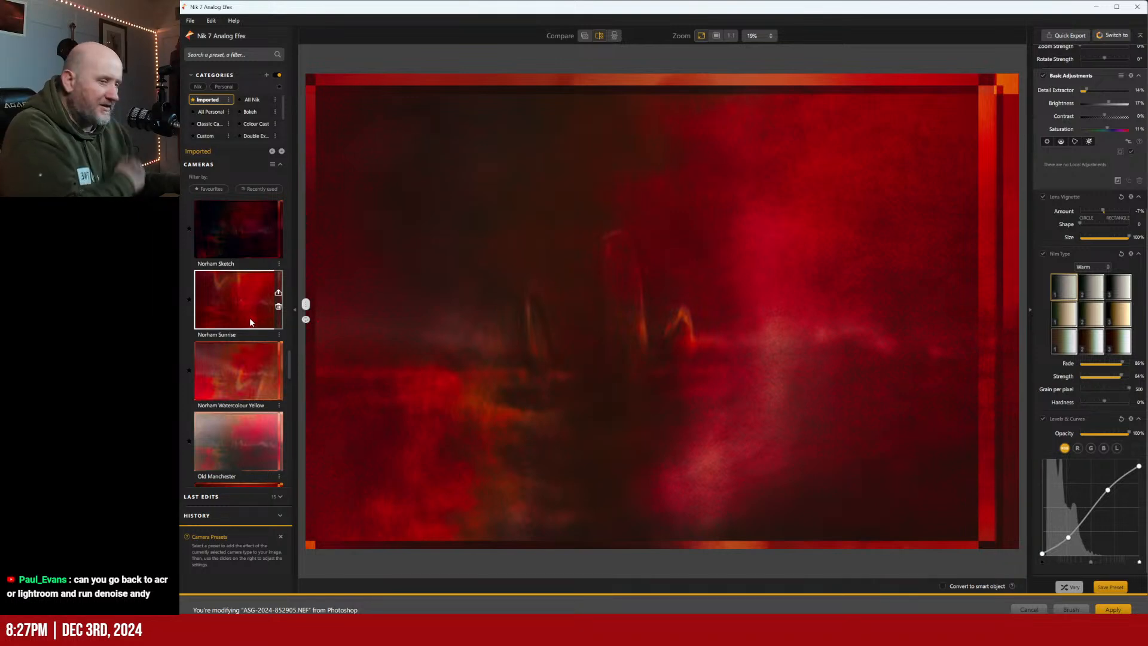
scroll(232, 323, down, 3)
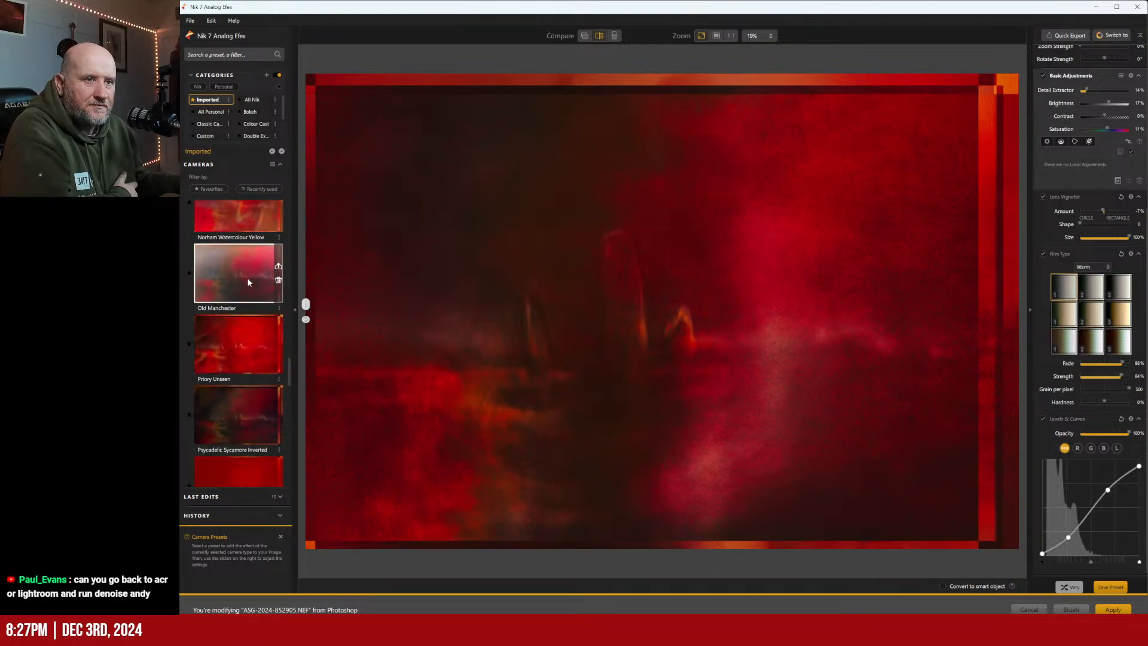
click(249, 282)
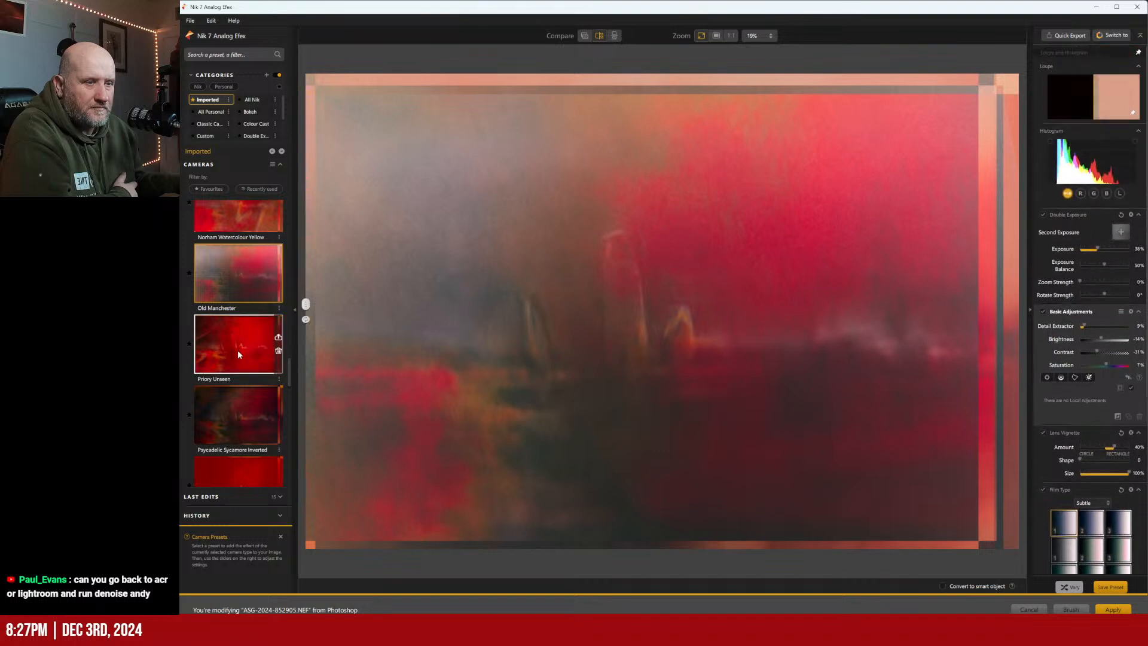
Try the imported presets Reflections and TEMP TNE 126 on the image
scroll(238, 346, down, 1)
scroll(242, 310, down, 5)
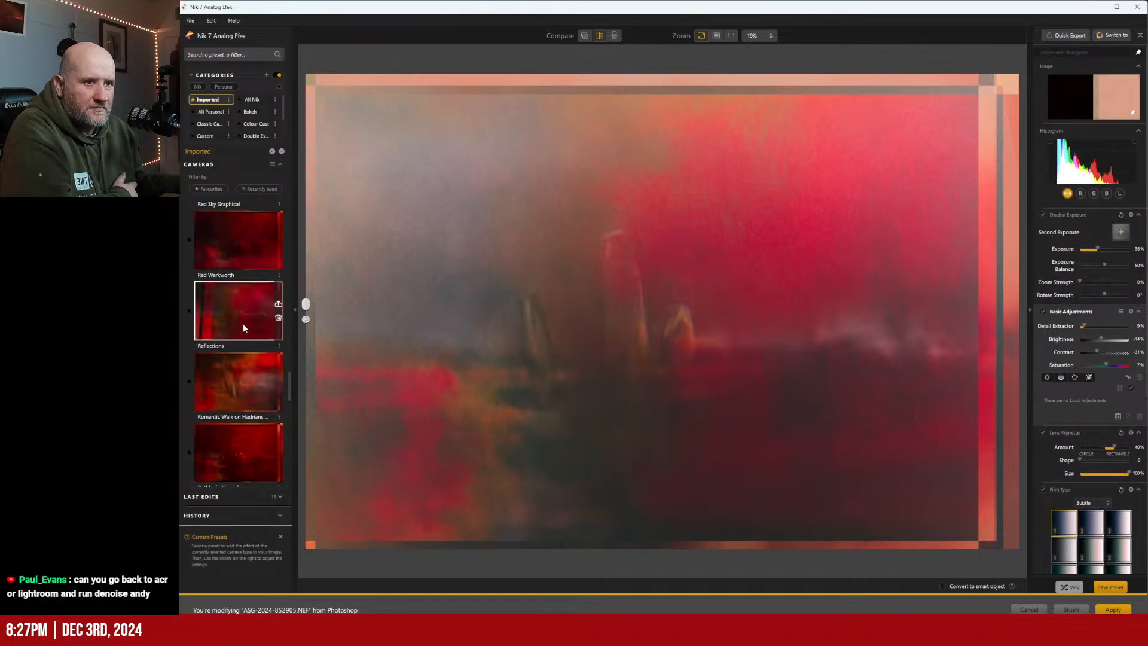
click(241, 320)
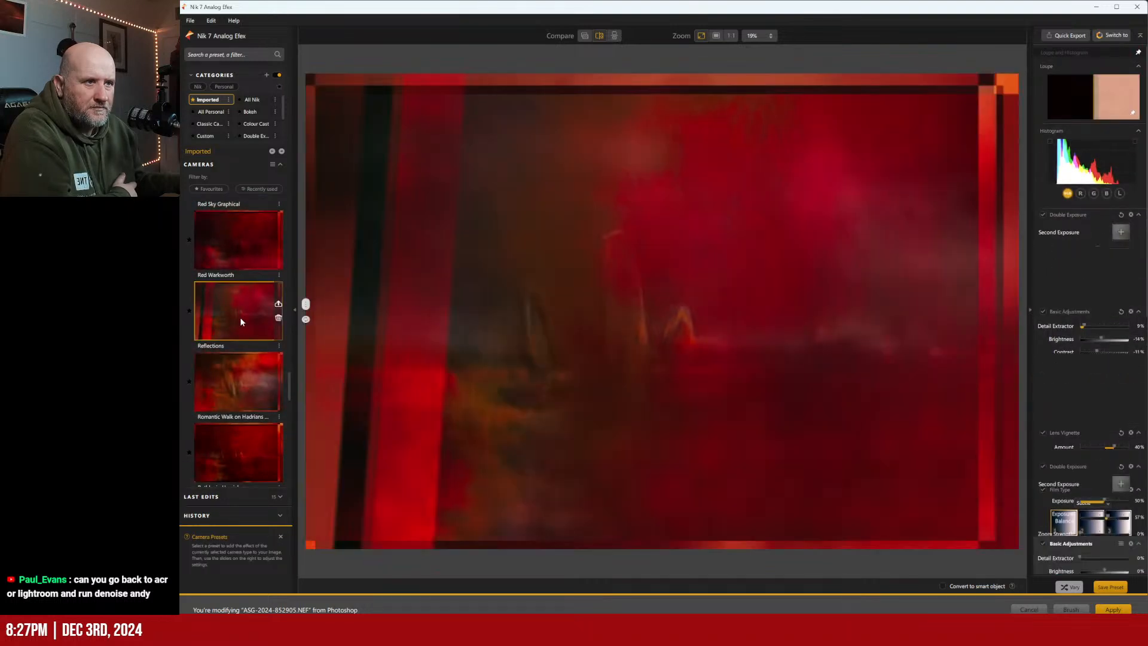
scroll(238, 383, down, 8)
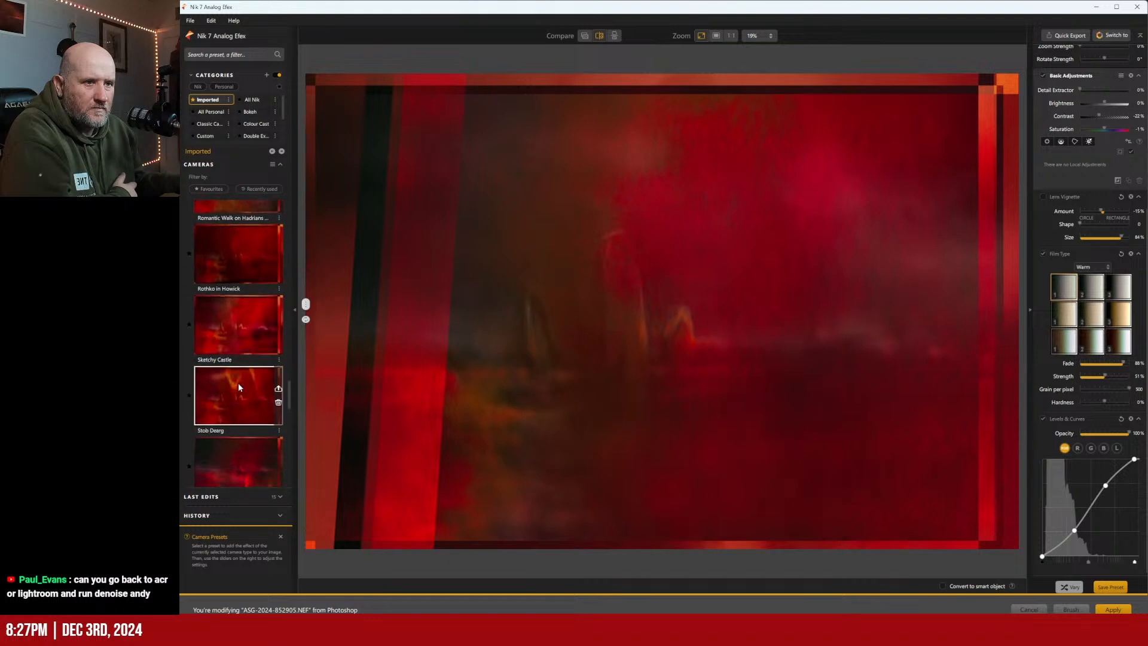
scroll(238, 382, down, 6)
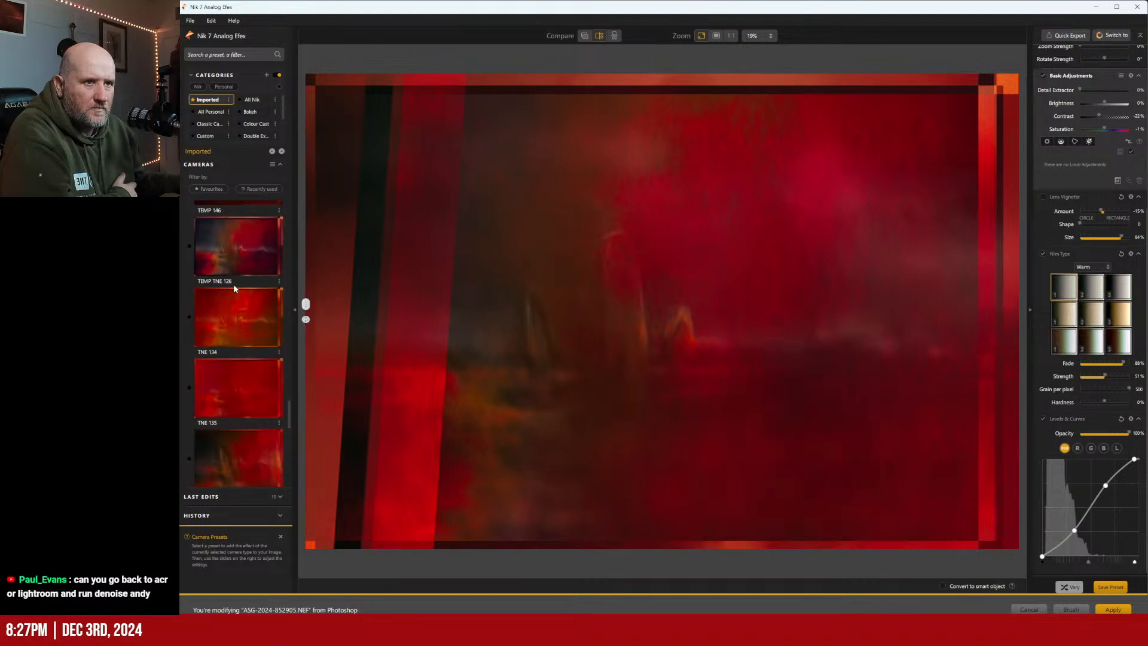
click(233, 267)
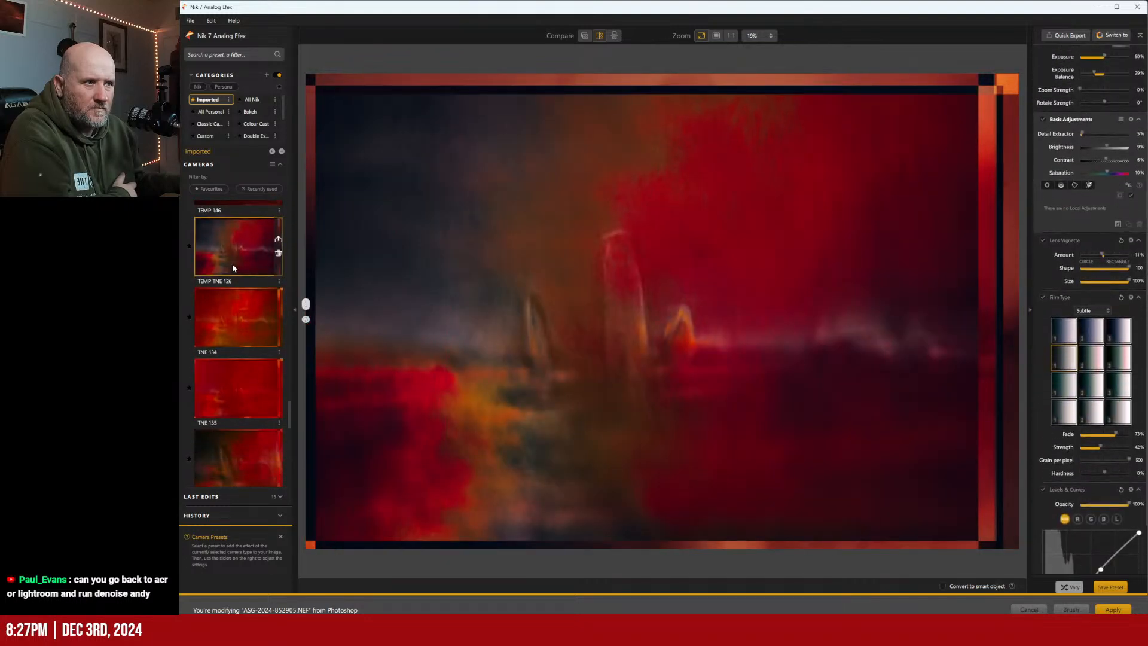
Try the imported presets TNE 145 and TNE 158 on the image
scroll(238, 359, down, 5)
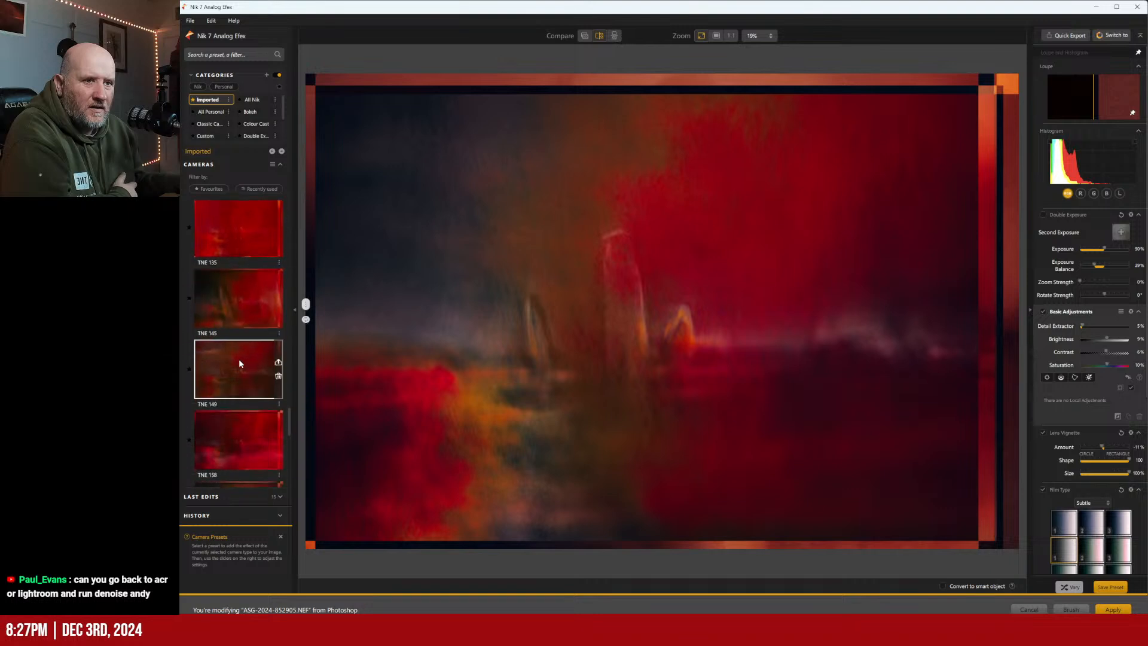
click(235, 300)
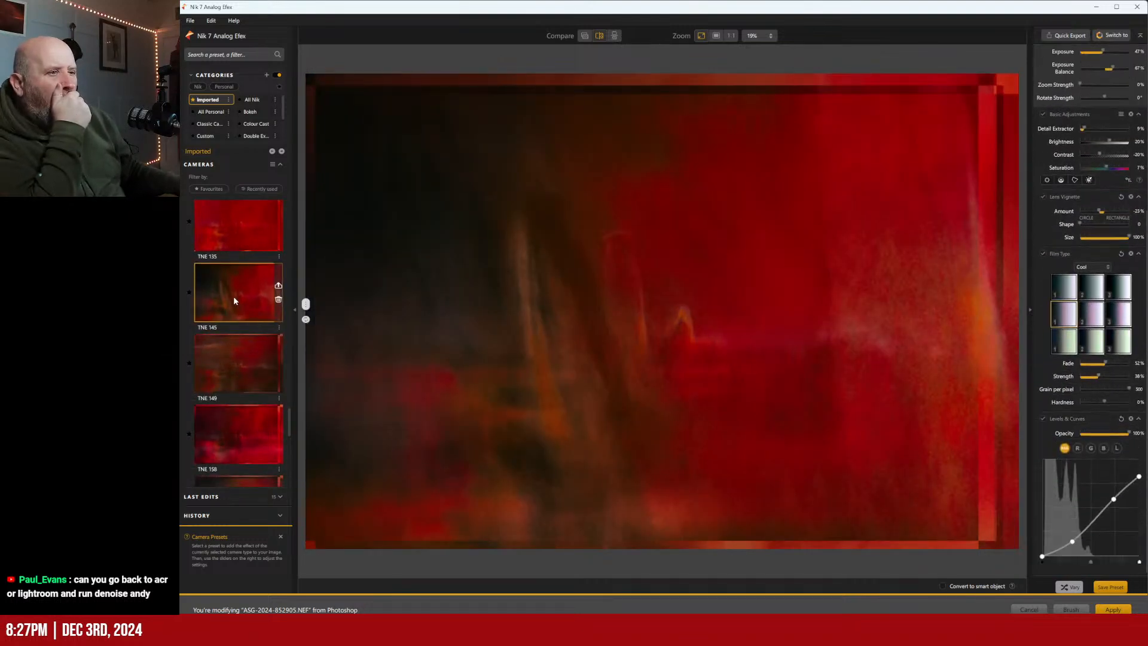
click(232, 417)
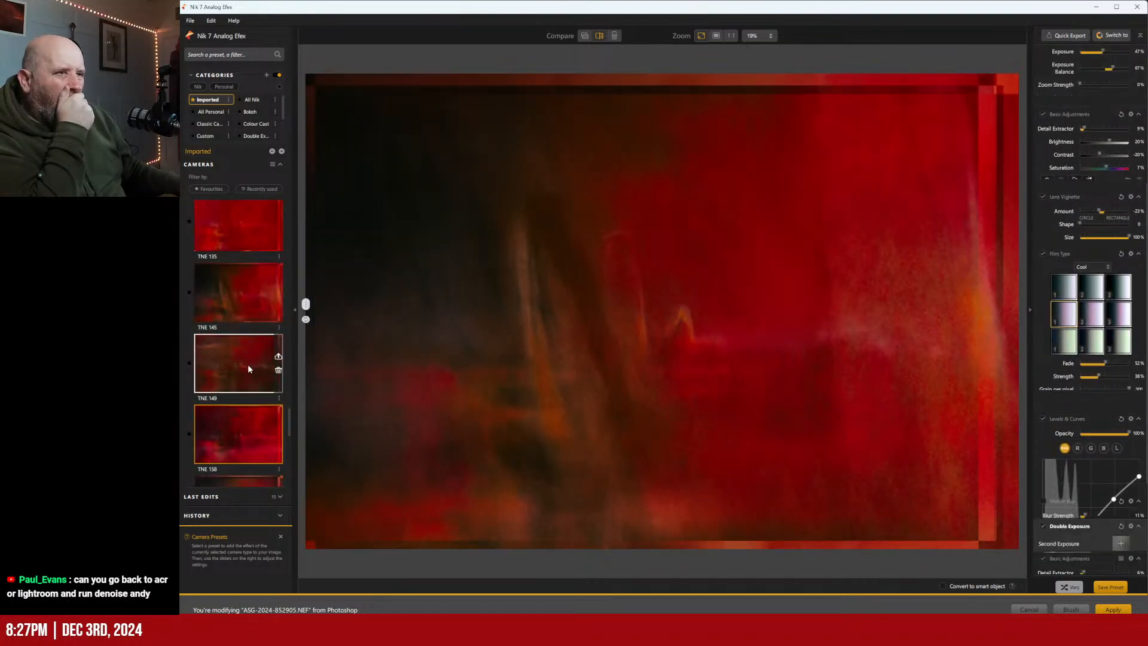
Try the imported presets Temp Dunstanburgh TNE 123 and West Coast Sunset on the image
scroll(250, 352, down, 5)
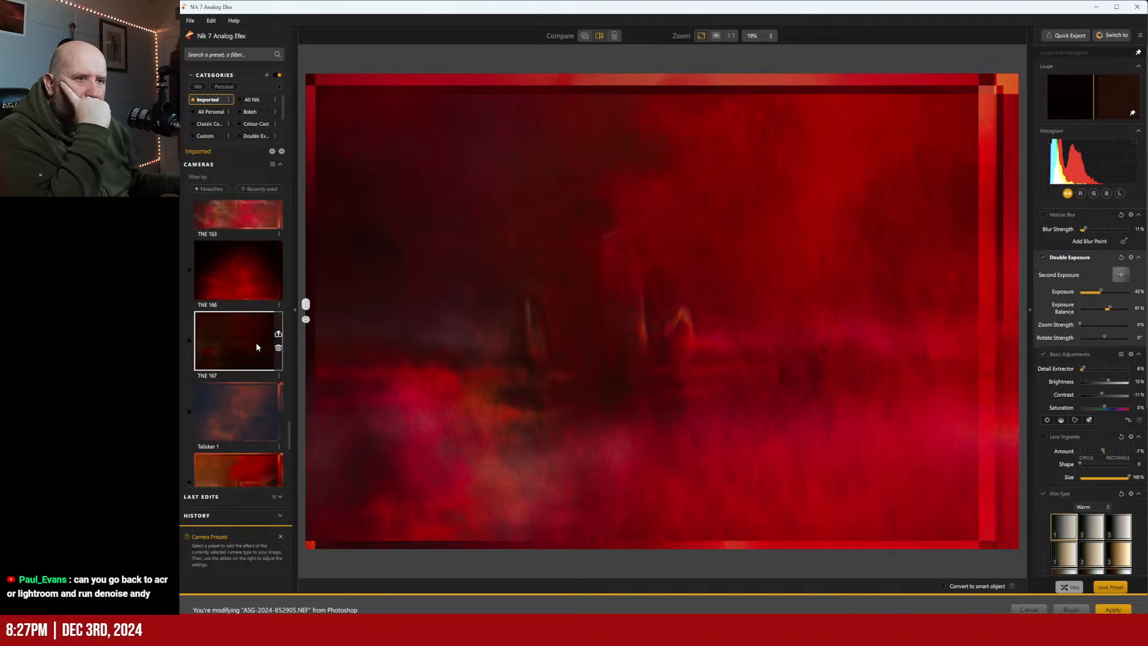
scroll(257, 346, down, 3)
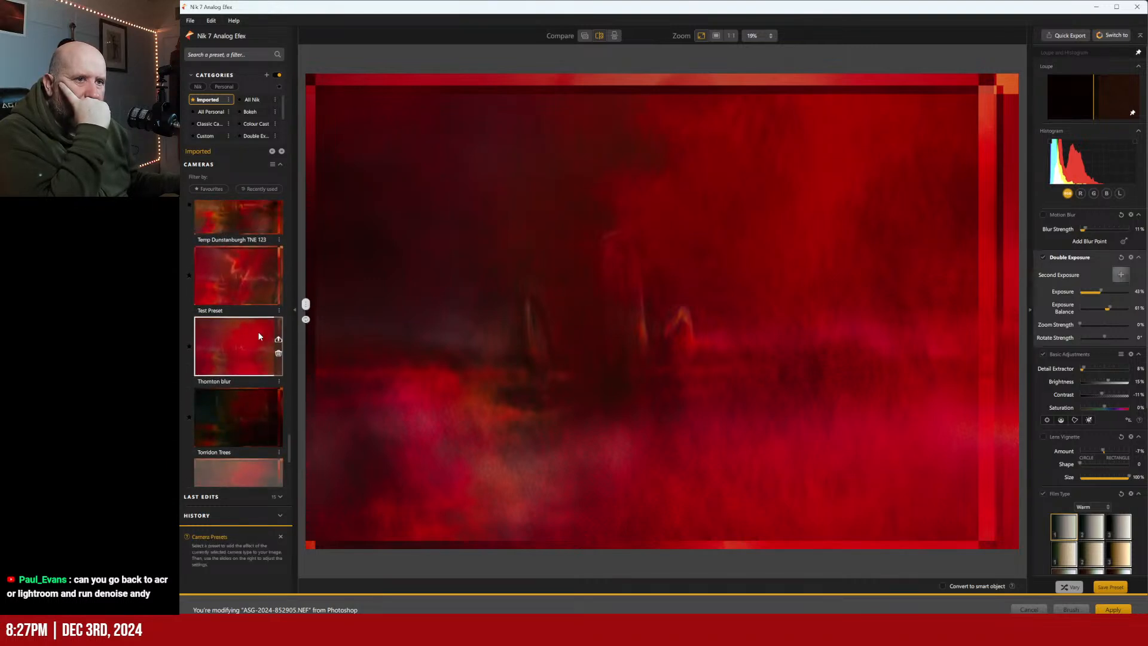
scroll(247, 271, up, 1)
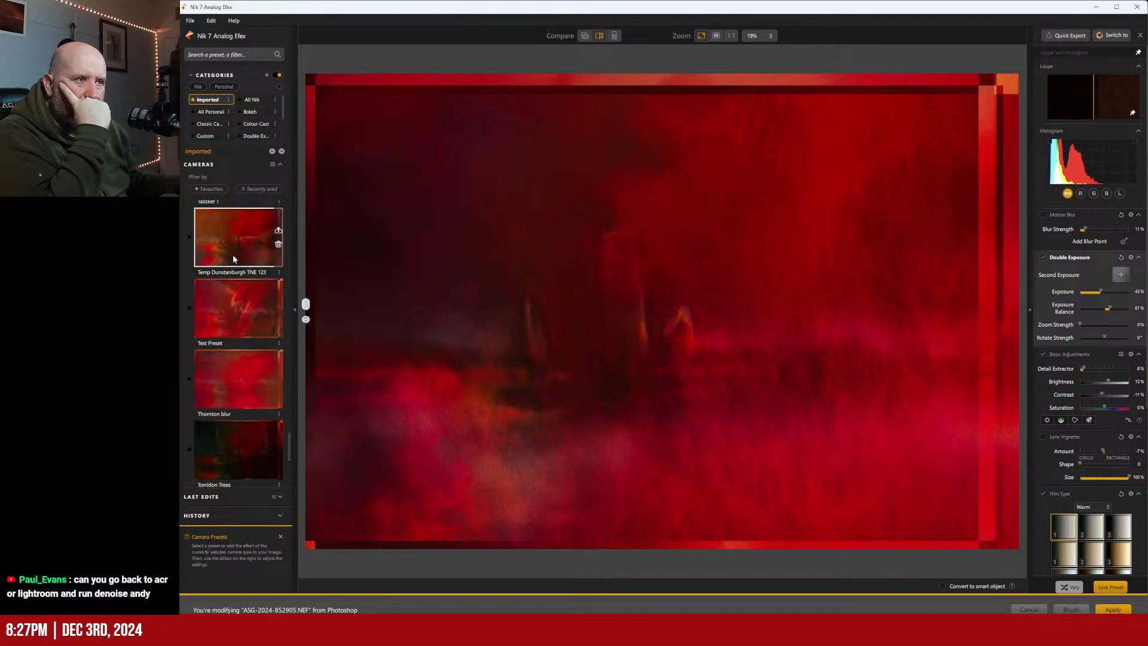
click(234, 258)
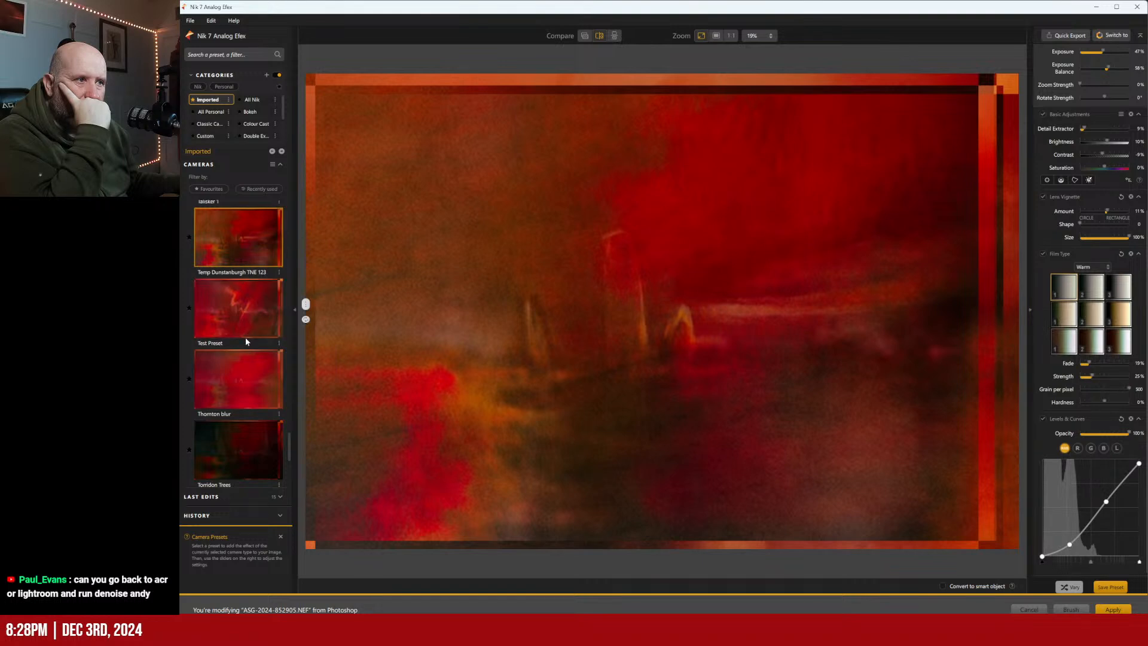
scroll(245, 358, down, 1)
scroll(244, 359, down, 5)
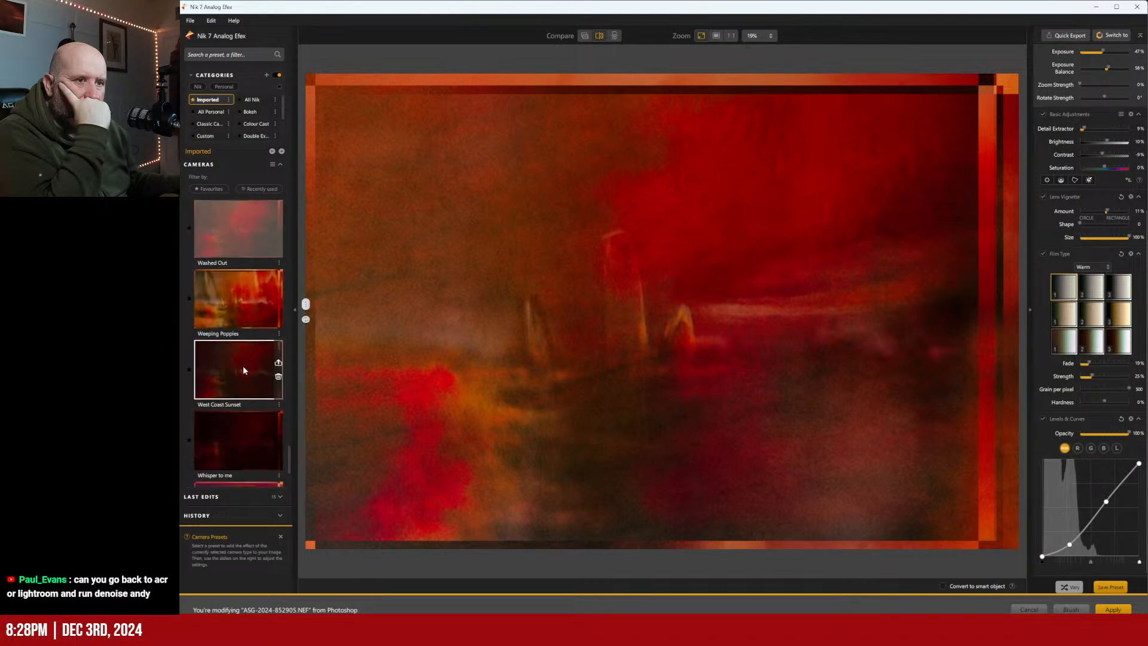
click(242, 370)
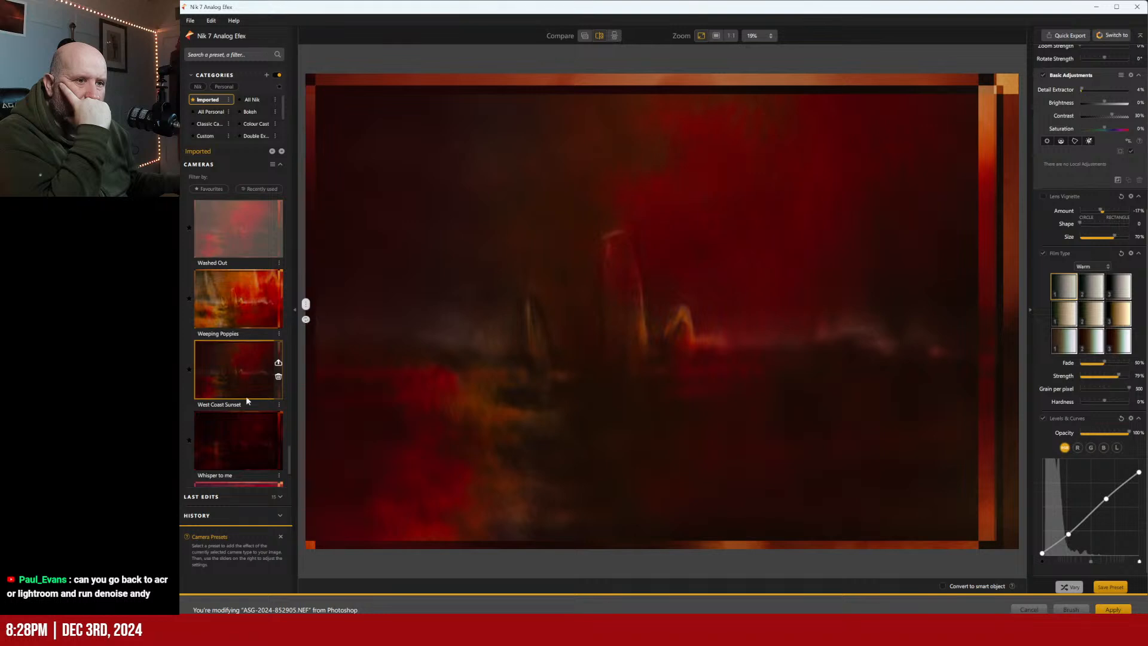
Try the imported presets Within Norhams Walls and on reservation on the image
scroll(246, 397, down, 4)
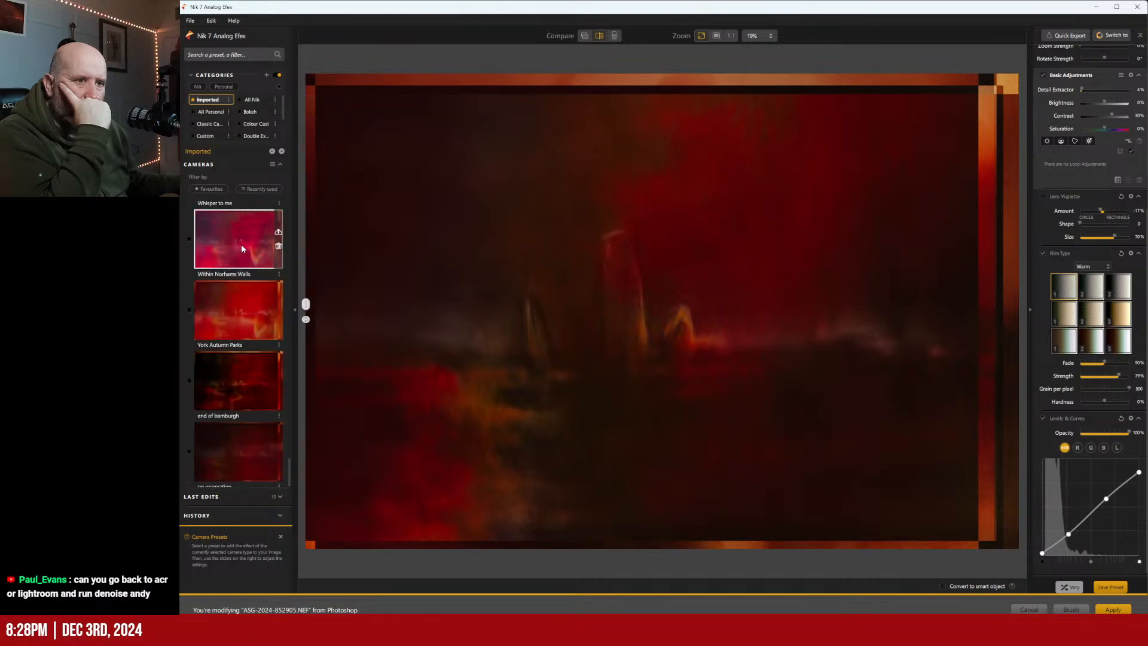
click(242, 244)
click(246, 447)
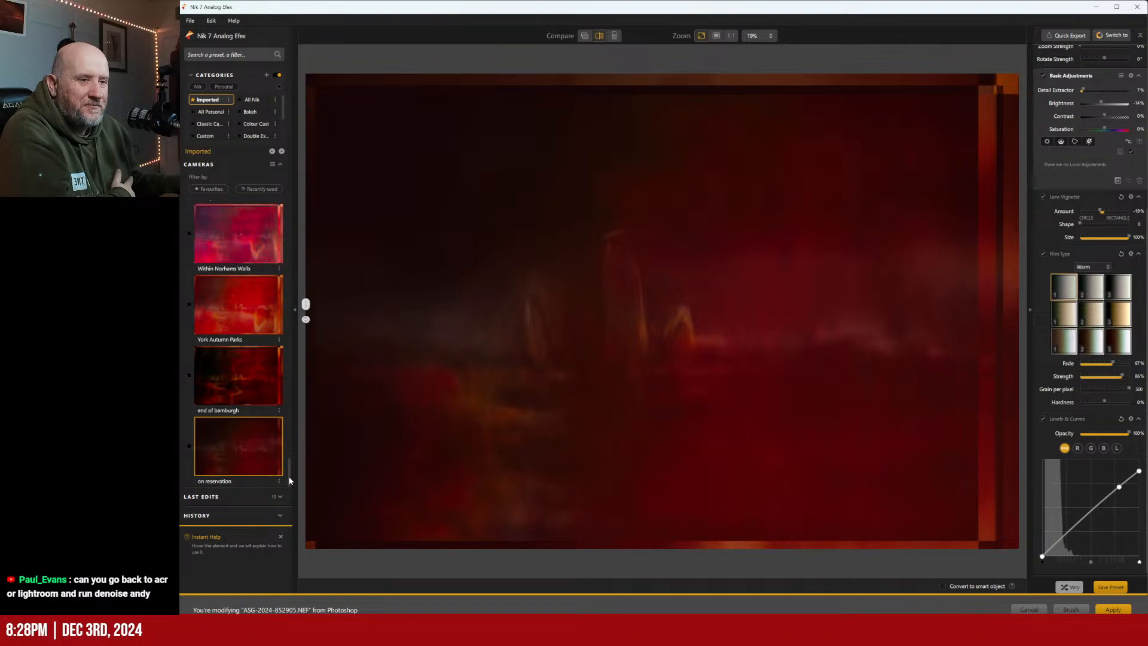
Try the imported presets Abbey on Fire and Aln & Castle on the image
drag(290, 480, 288, 204)
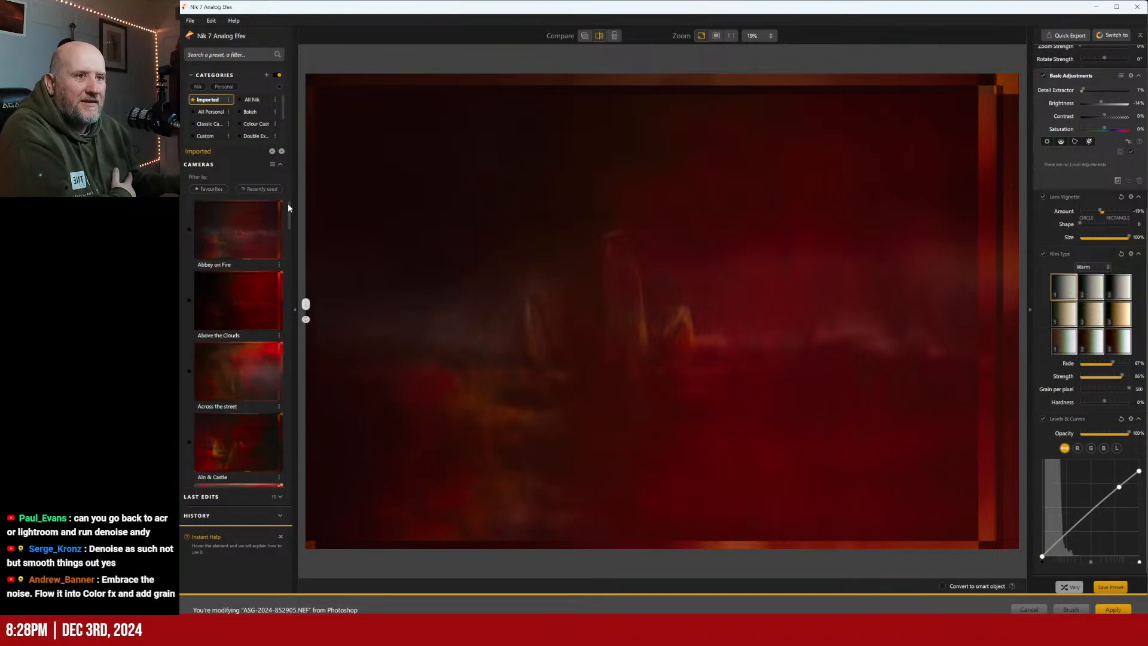
click(243, 242)
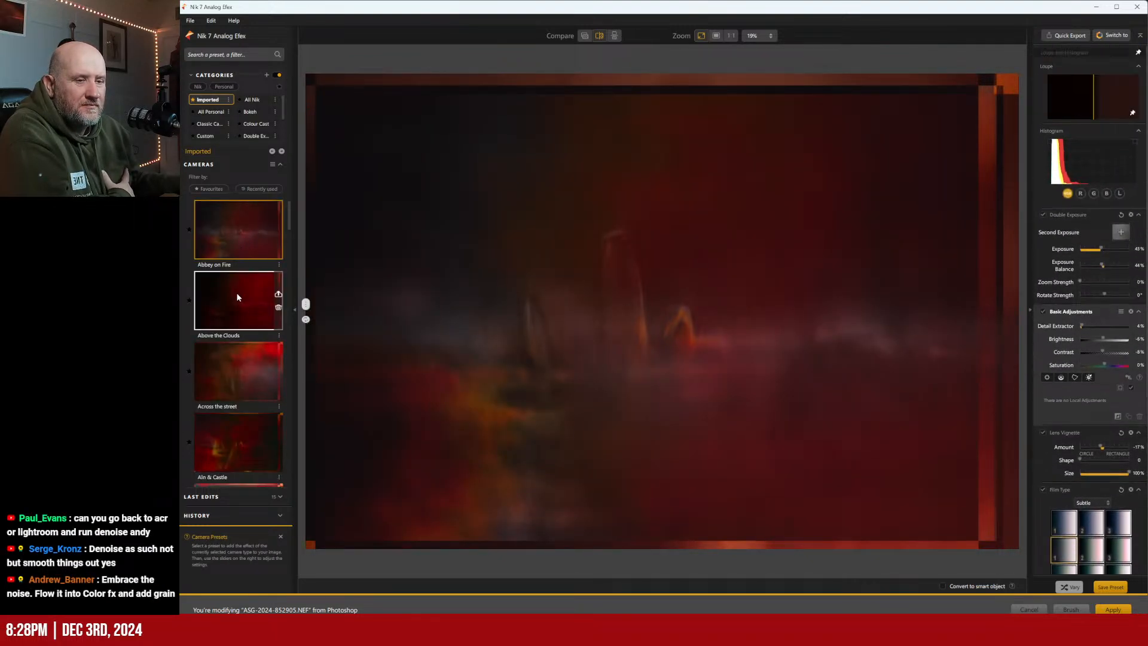
scroll(237, 298, down, 2)
click(239, 318)
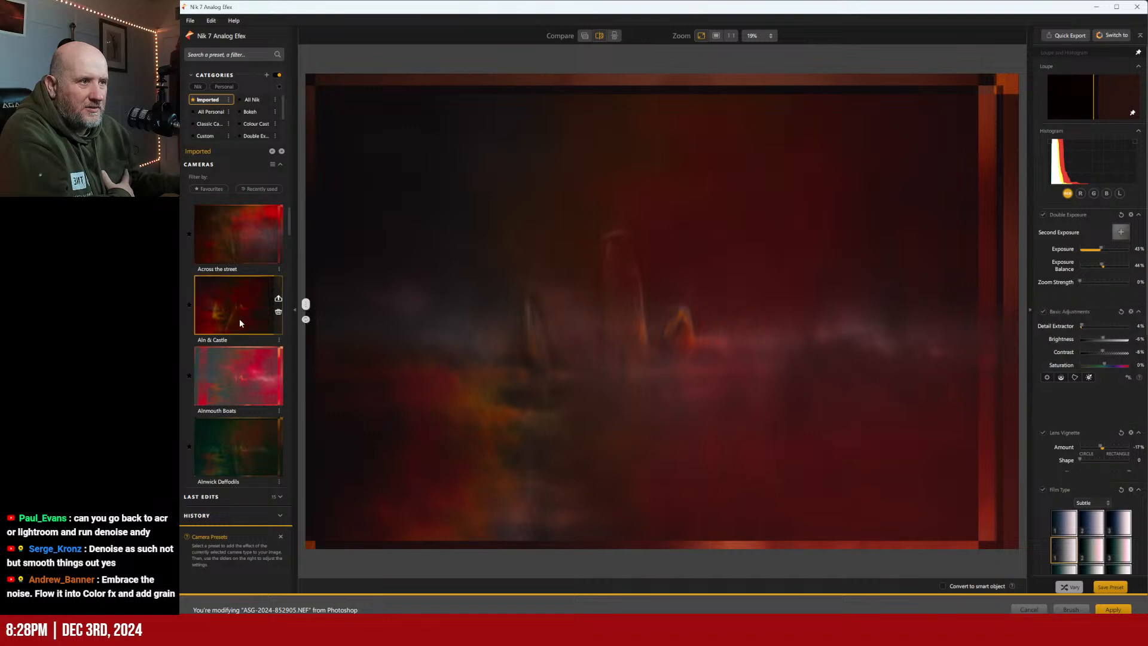
Try the imported presets Bamburgh Sketch and Bamburgh in February on the image
scroll(239, 317, down, 1)
scroll(239, 319, down, 6)
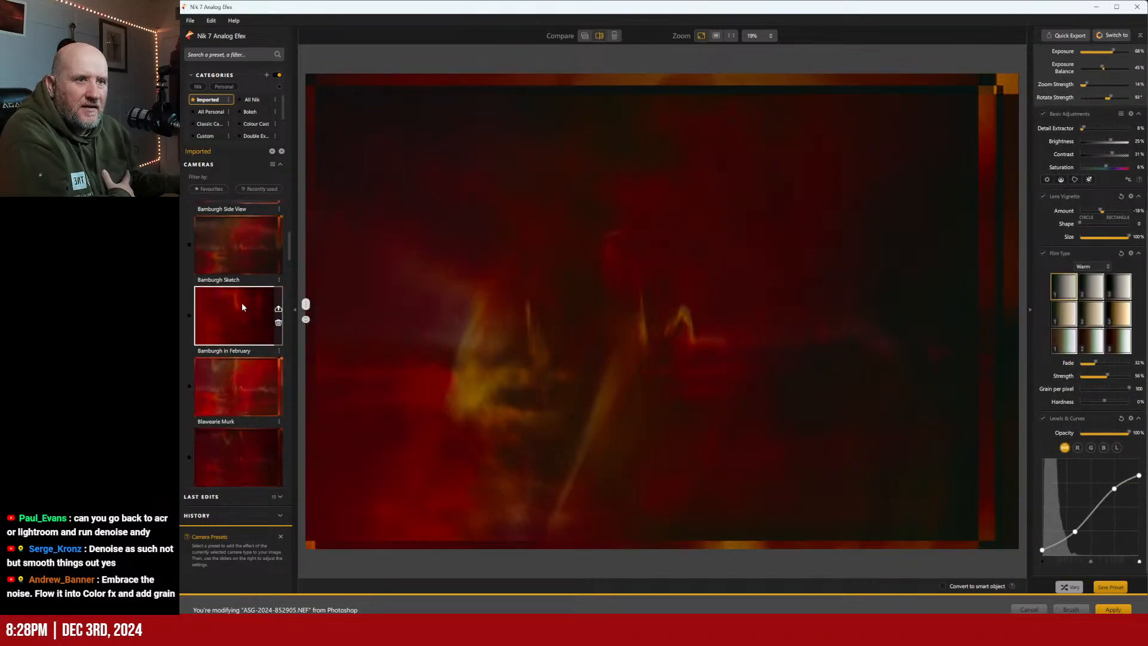
click(238, 252)
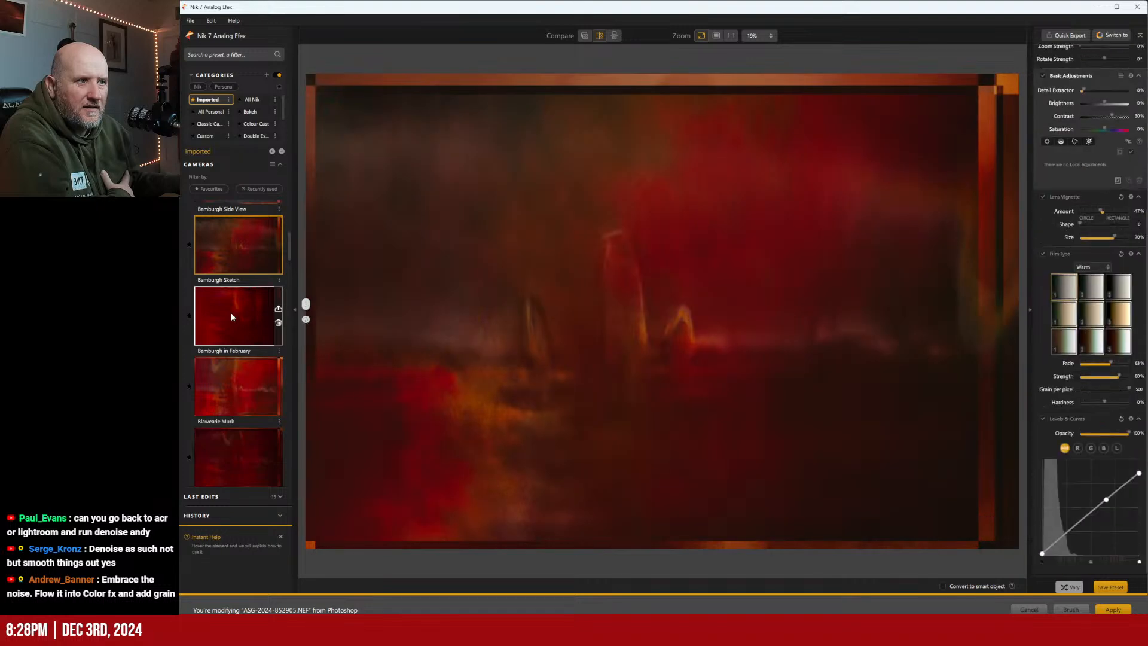
click(232, 313)
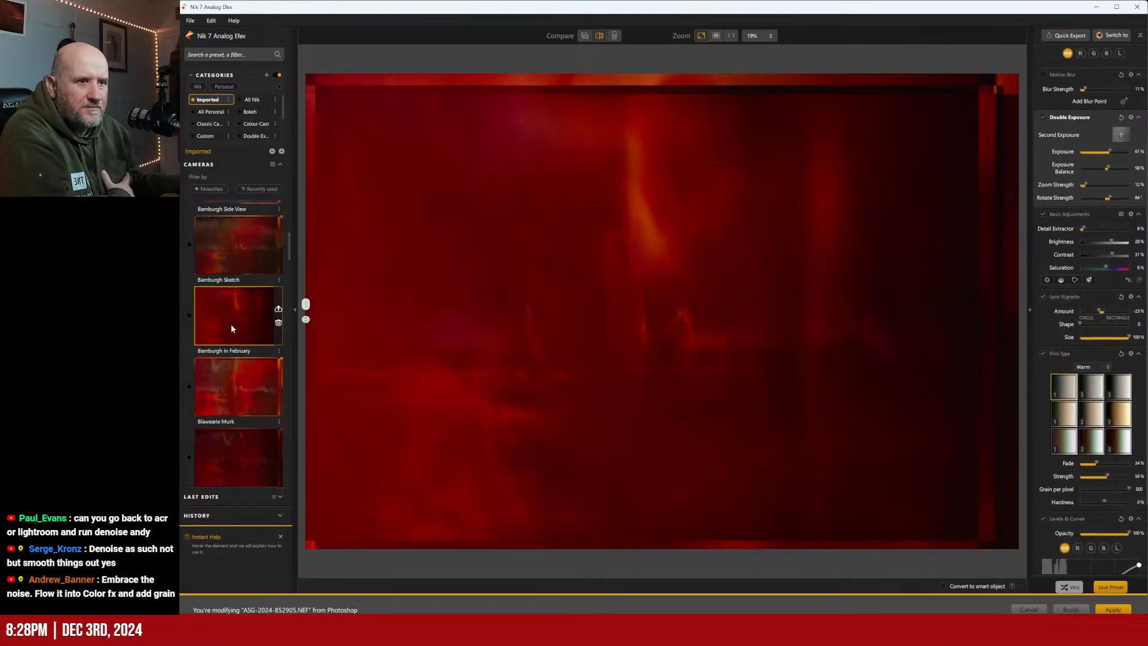
Try the imported presets Church Evenings and Classic Dunstanburgh on the image
scroll(231, 330, down, 3)
scroll(231, 330, down, 5)
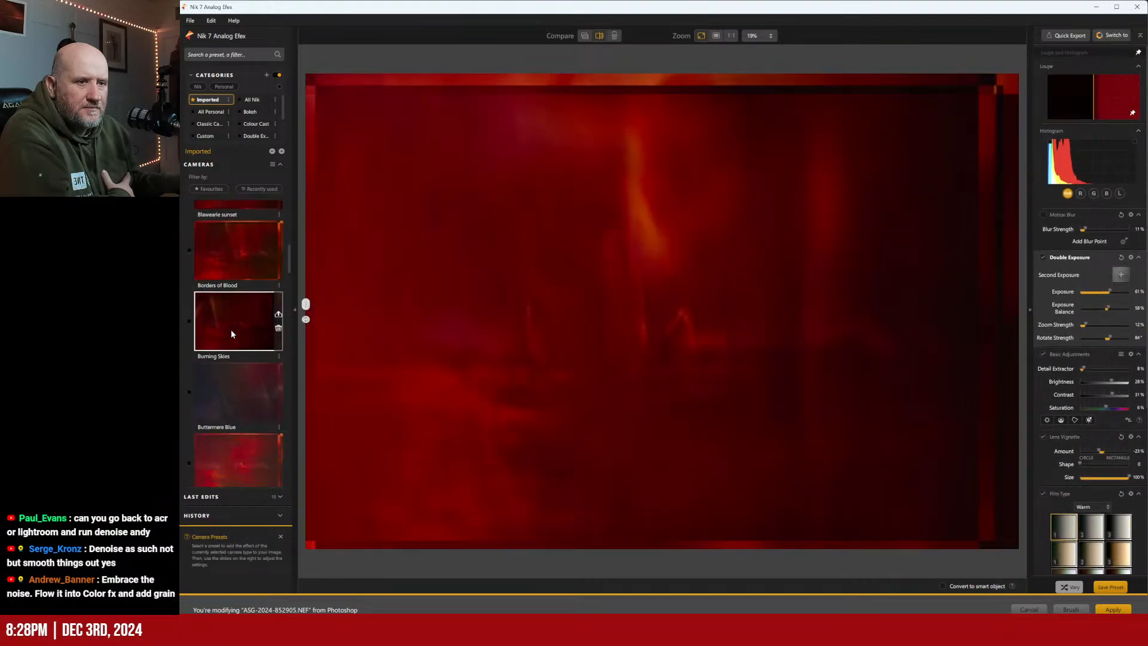
scroll(230, 330, down, 2)
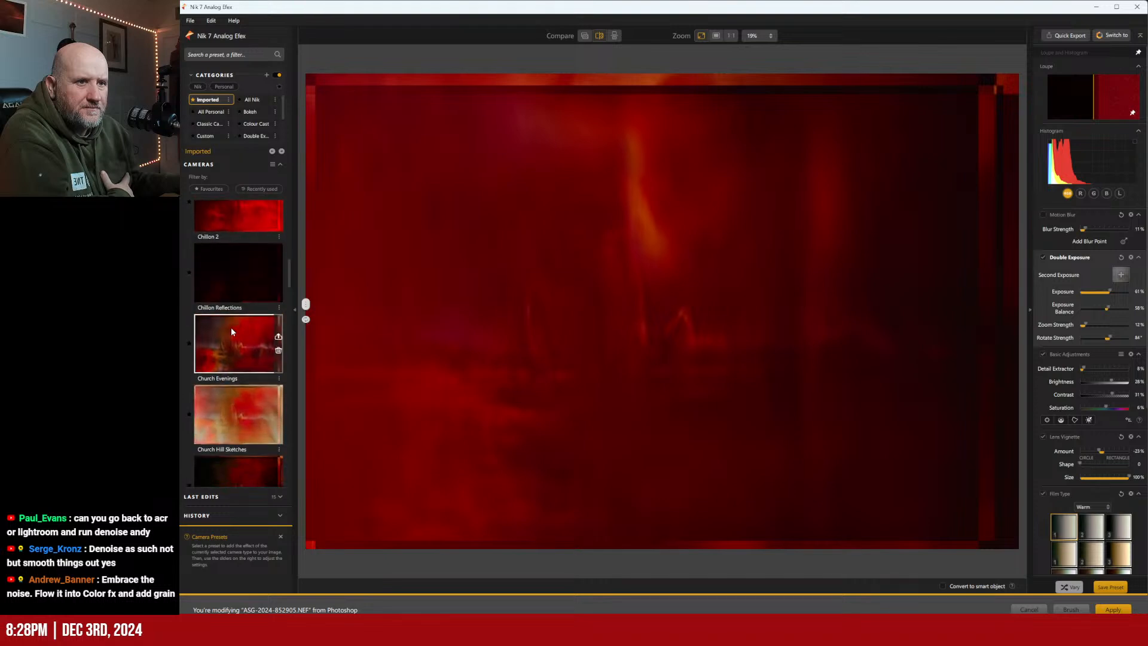
click(231, 348)
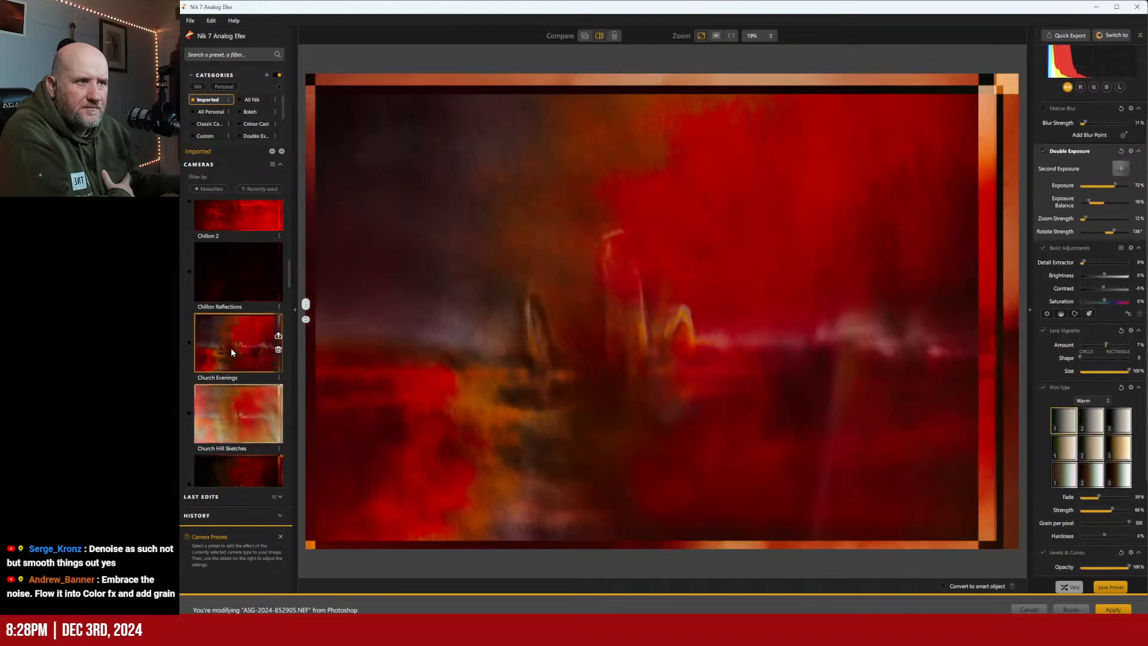
scroll(232, 349, down, 1)
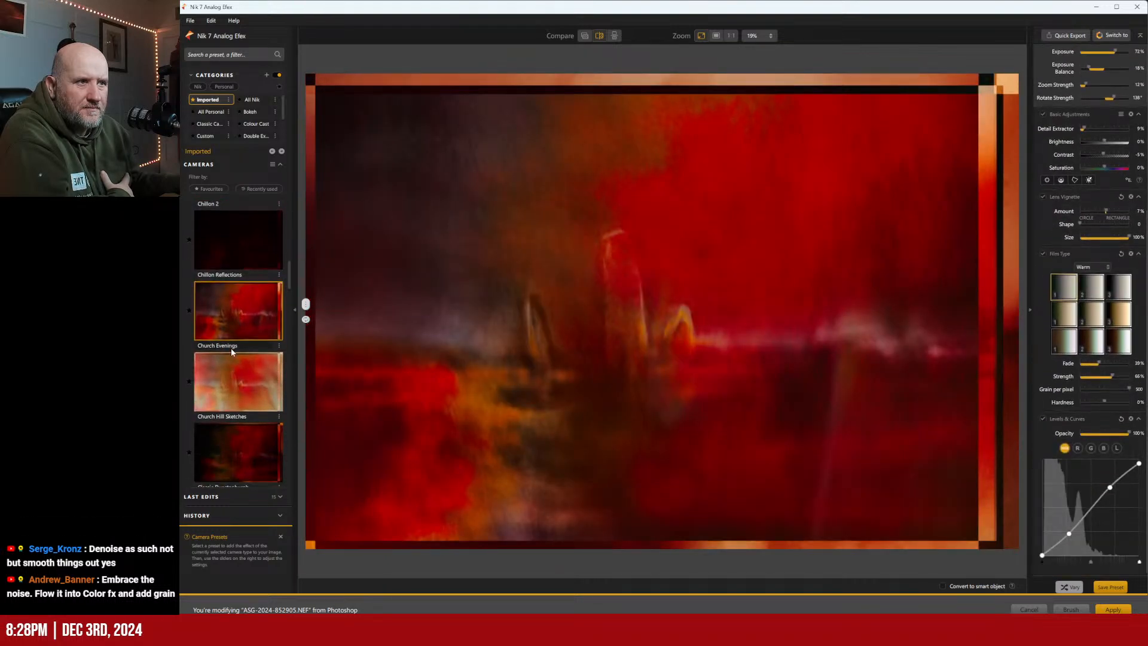
scroll(232, 349, down, 1)
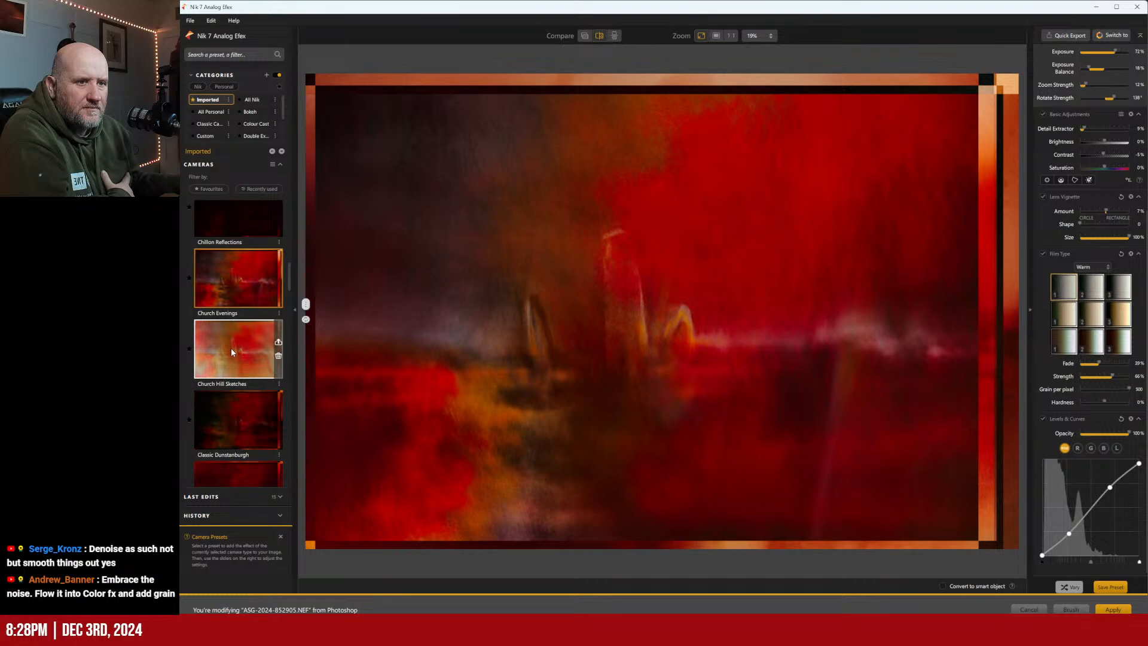
scroll(232, 351, down, 1)
click(232, 352)
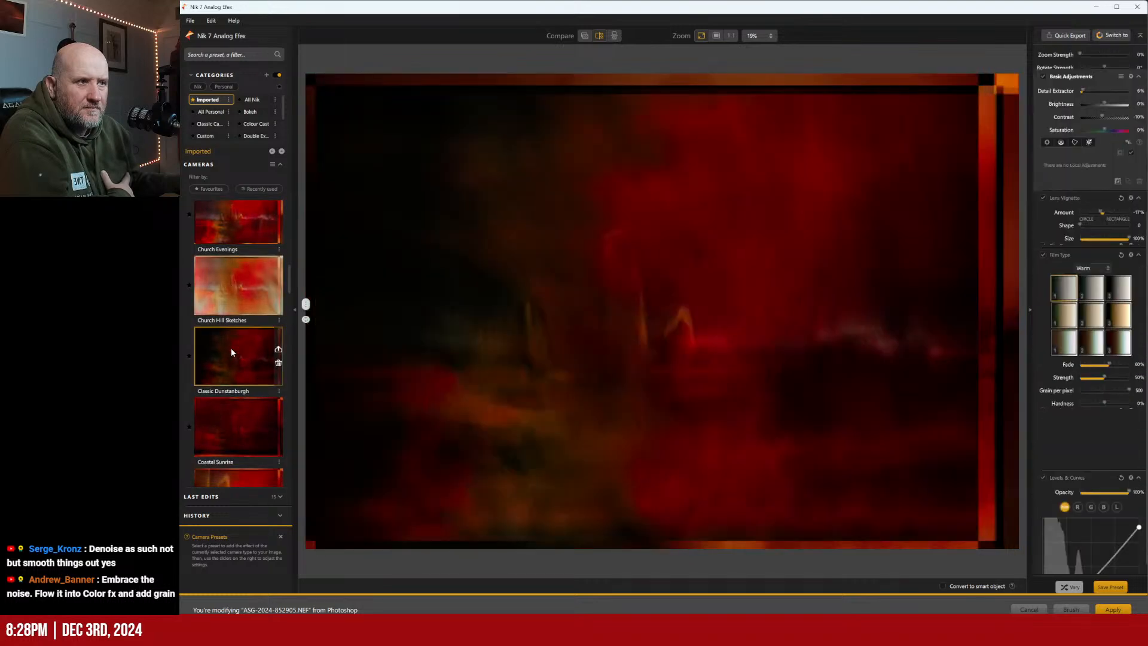
Reapply the Church Evenings preset and shift its second exposure upward over the image
click(253, 242)
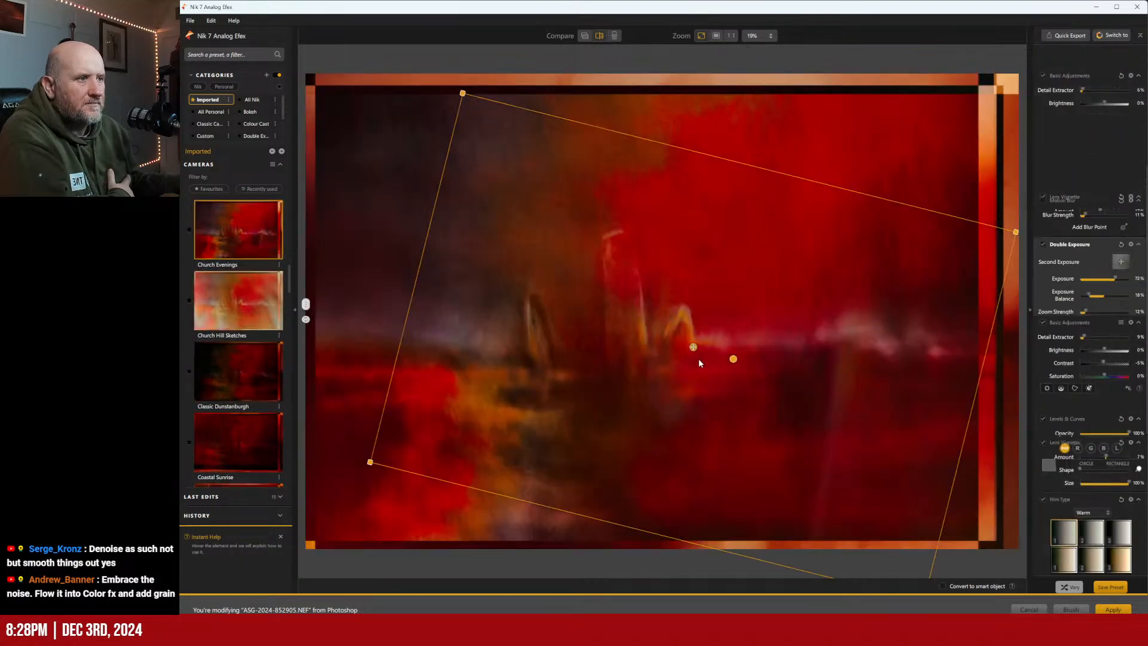
drag(699, 358, 680, 290)
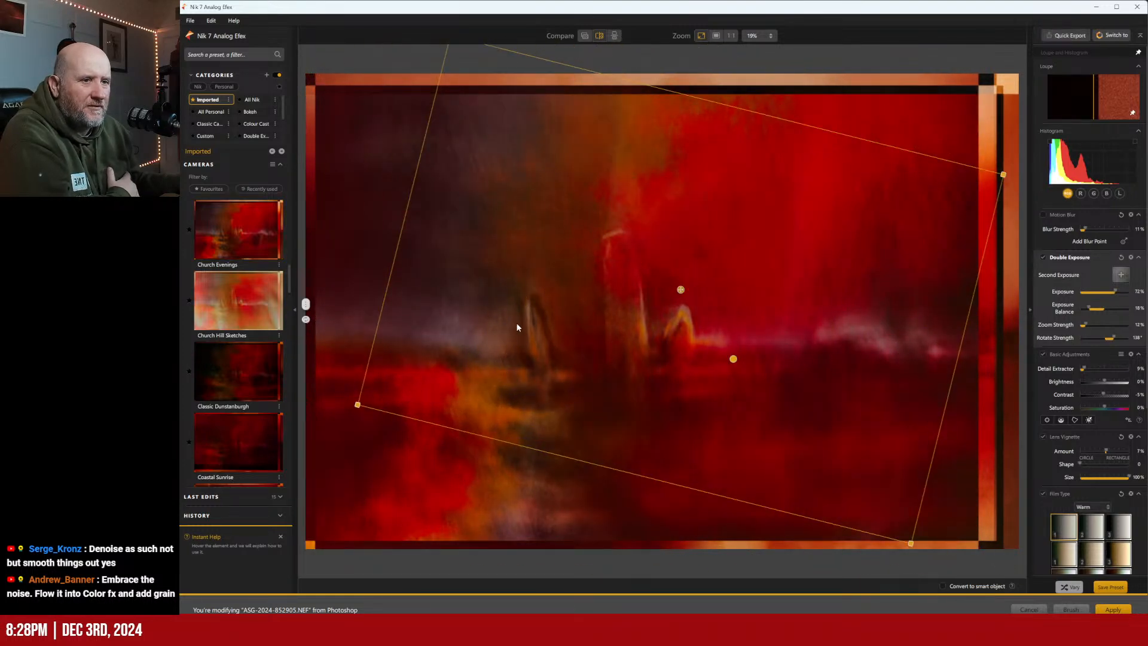
Try the imported preset Coastal Sunrise on the image
scroll(265, 335, down, 3)
scroll(267, 339, up, 1)
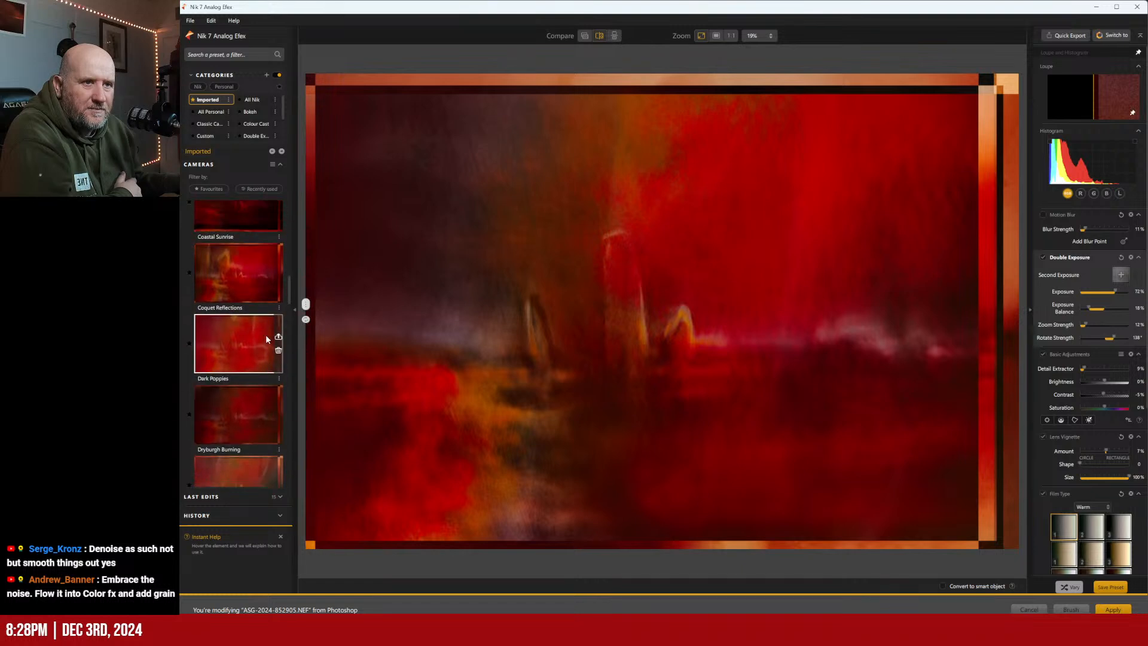
click(235, 269)
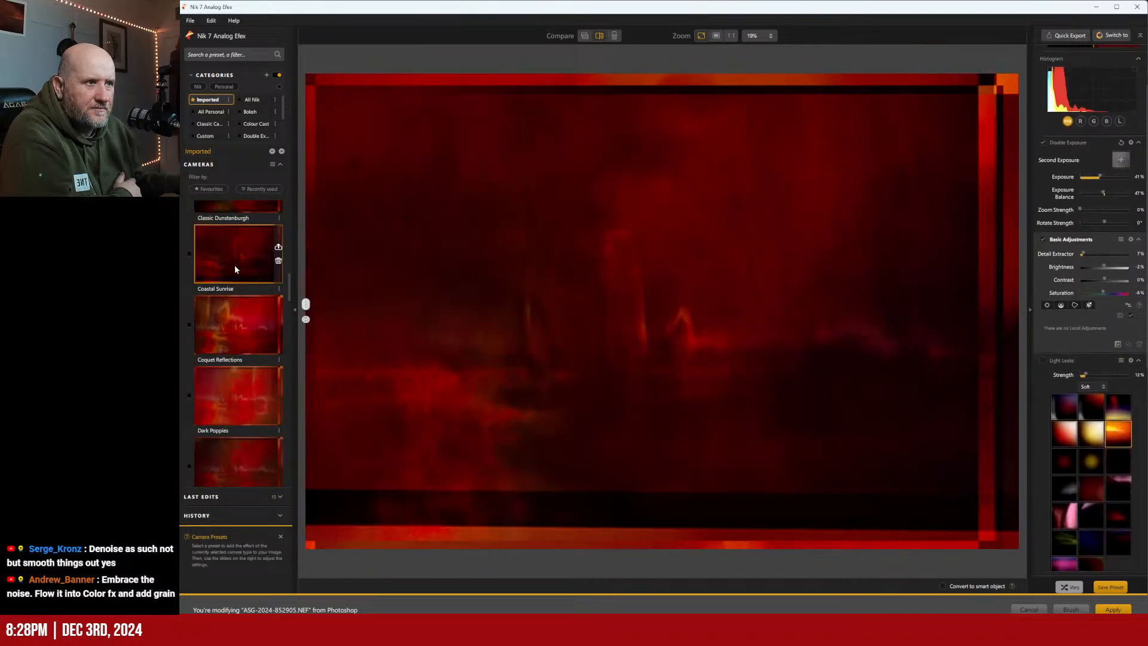
Try the Faking Sunsets preset and move its second exposure up and left over the image
scroll(235, 269, down, 2)
scroll(235, 269, down, 4)
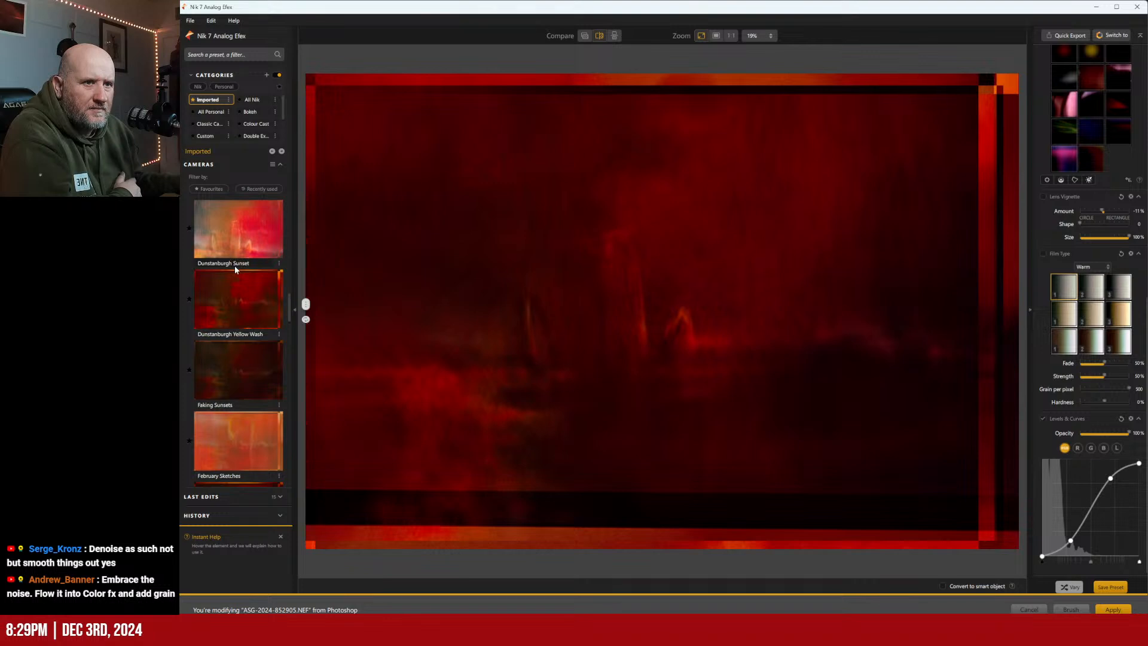
click(226, 375)
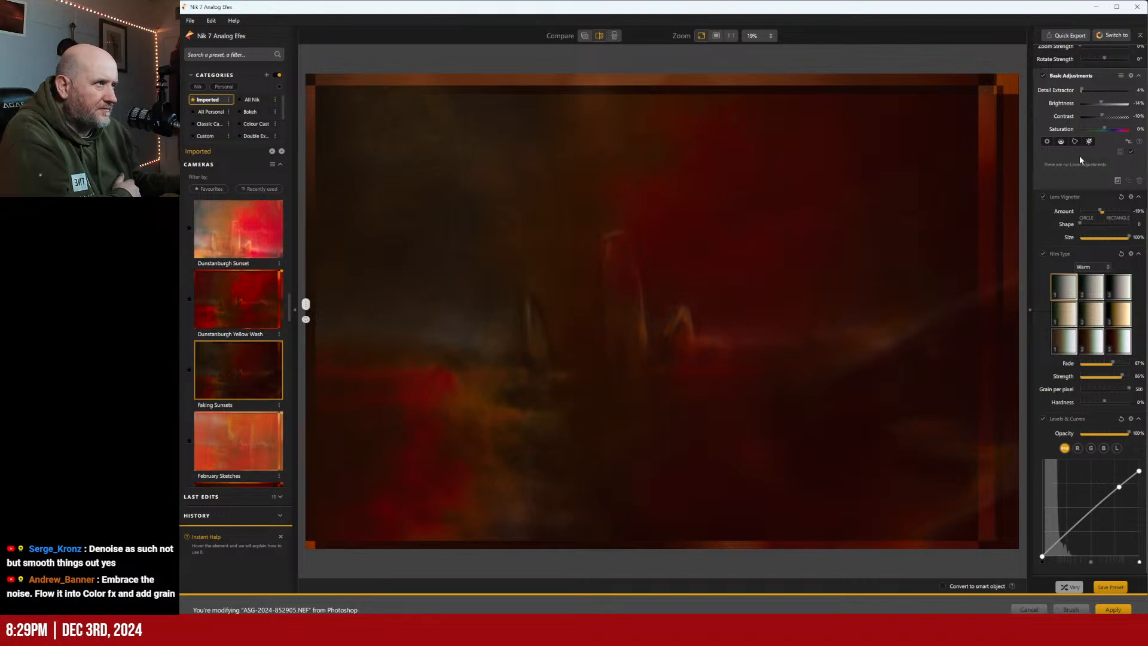
scroll(1046, 263, up, 4)
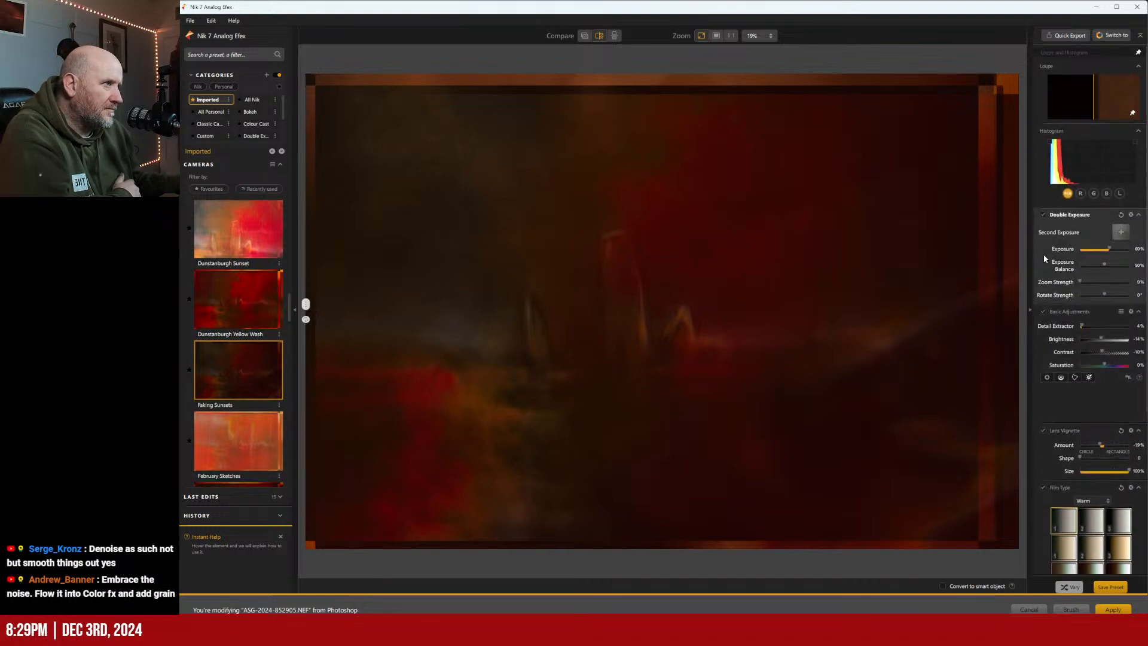
drag(768, 337, 664, 175)
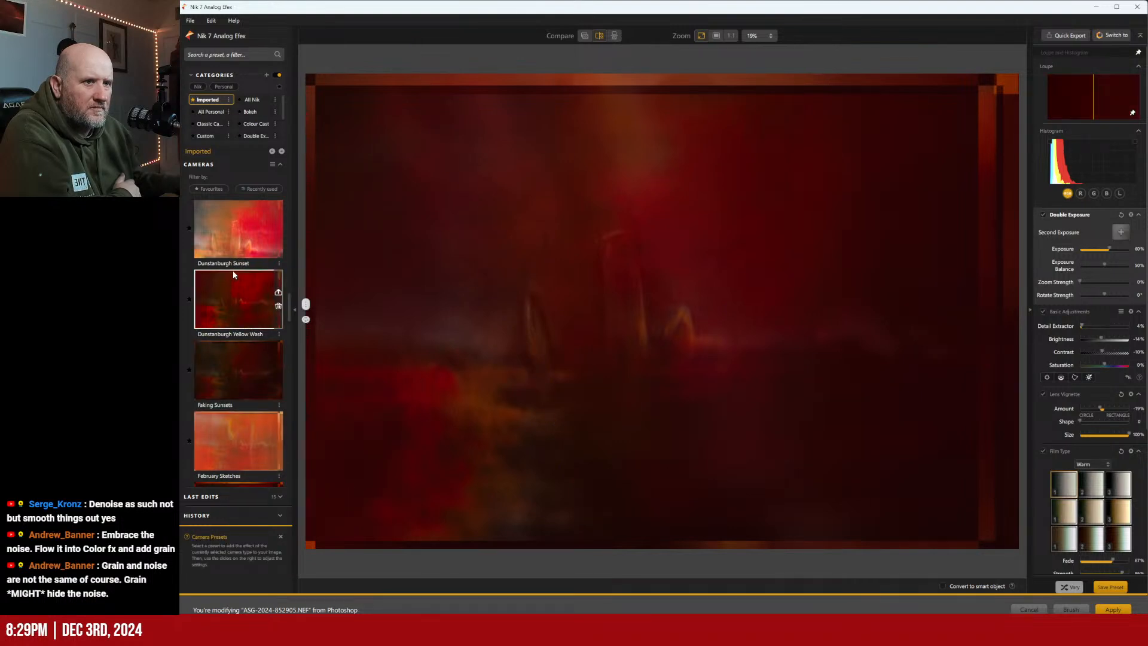
Try the Dunstanburgh Yellow Wash preset for comparison and return to the Faking Sunsets preset
click(236, 313)
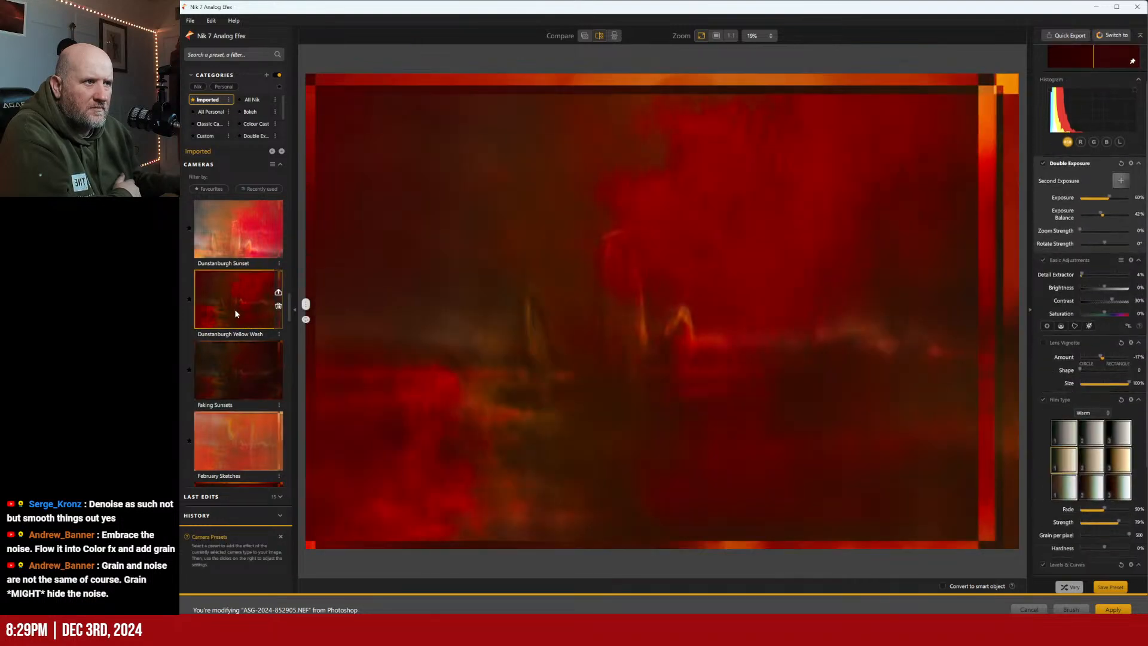
click(235, 378)
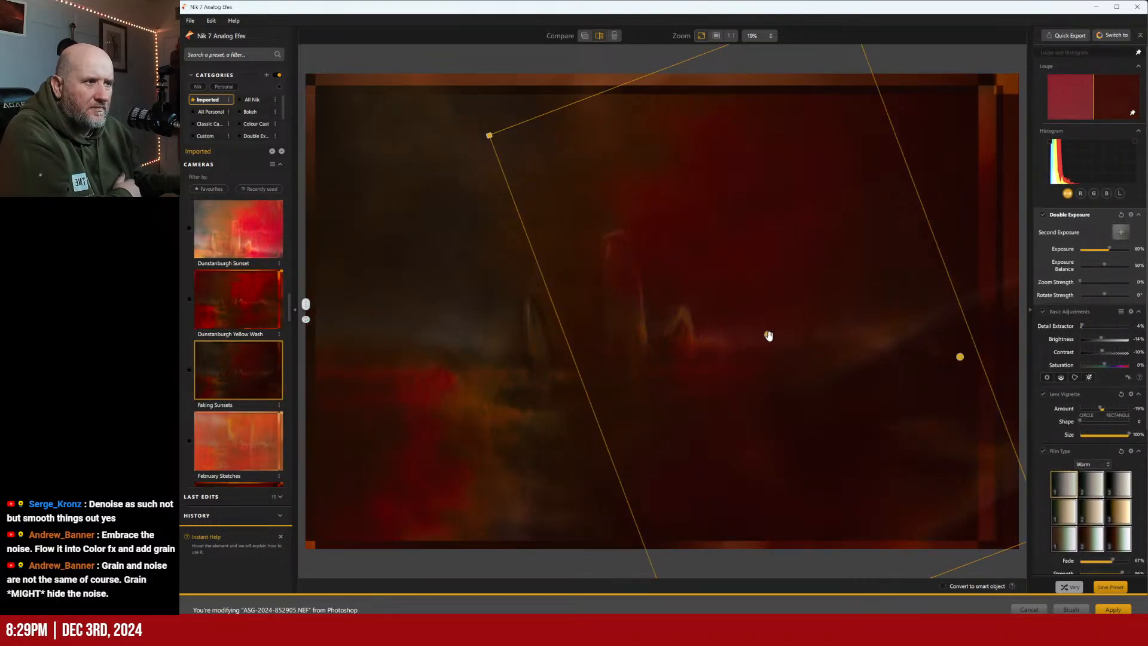
Nudge the second exposure and set the double exposure's balance to 40% and its exposure to about 83%
mouse_move(768, 335)
mouse_down()
mouse_move(762, 323)
mouse_move(767, 336)
mouse_up()
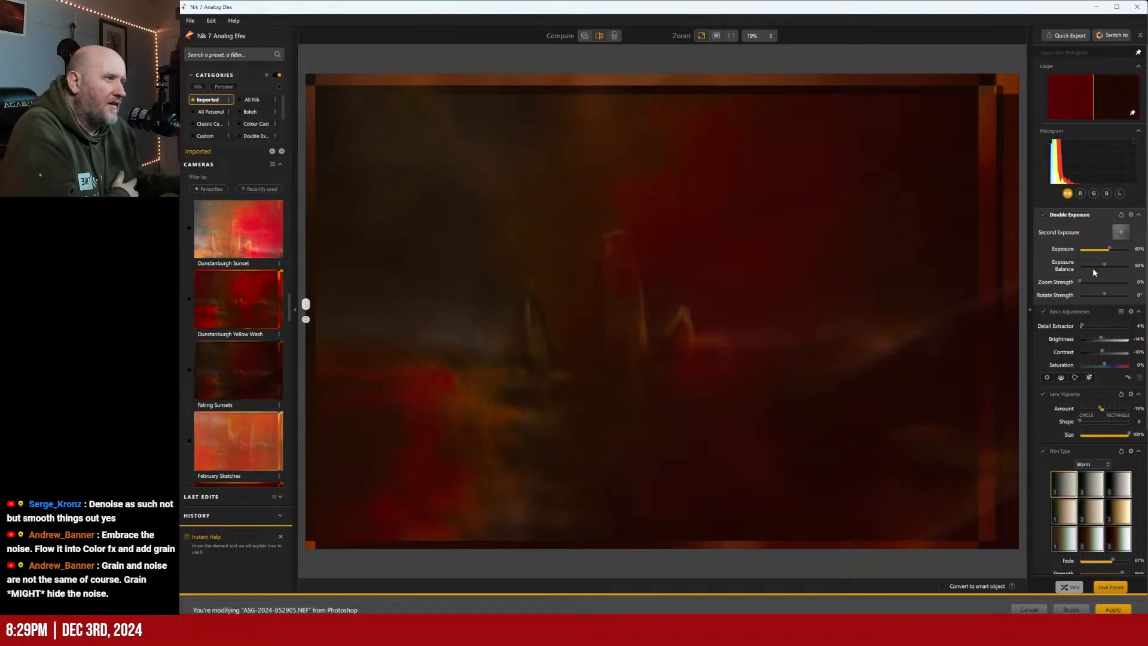
mouse_move(1102, 265)
mouse_down()
mouse_move(1093, 266)
mouse_move(1115, 267)
mouse_move(1092, 267)
mouse_up()
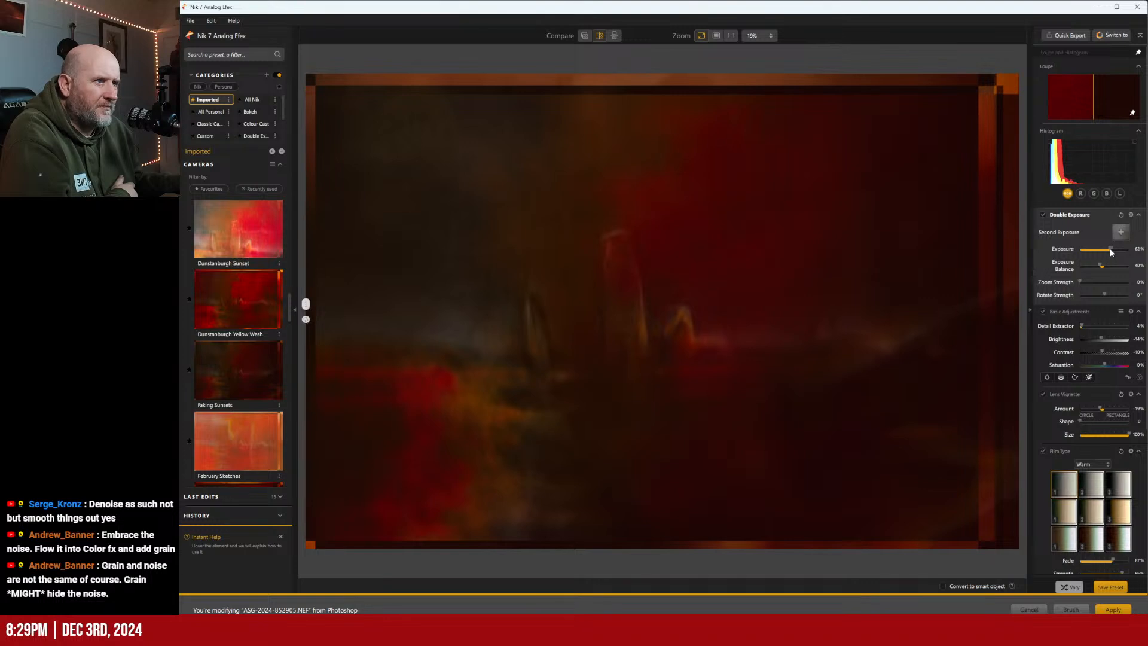
drag(1110, 248, 1116, 249)
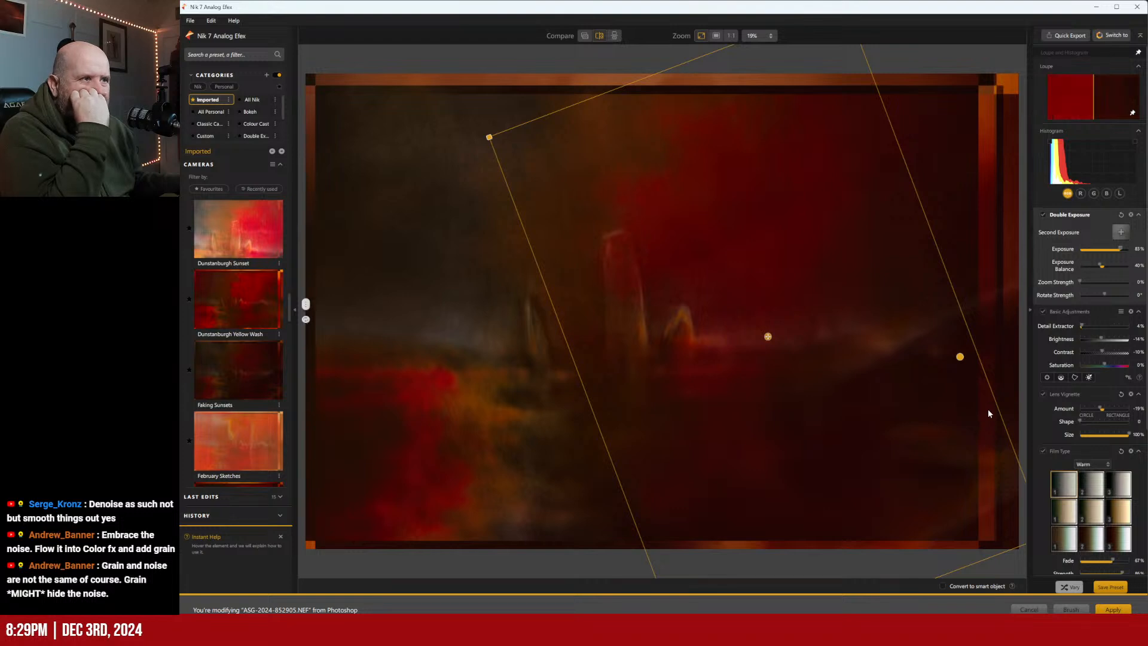
Compare the image with and without the Lens Vignette effect
click(1042, 392)
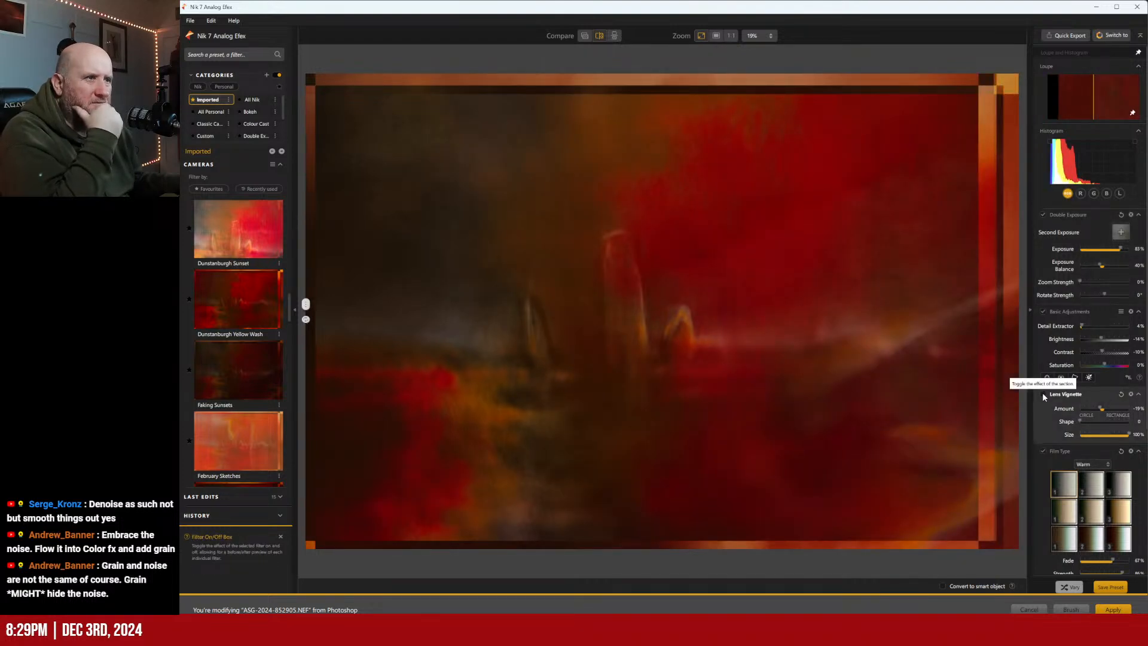
click(1042, 392)
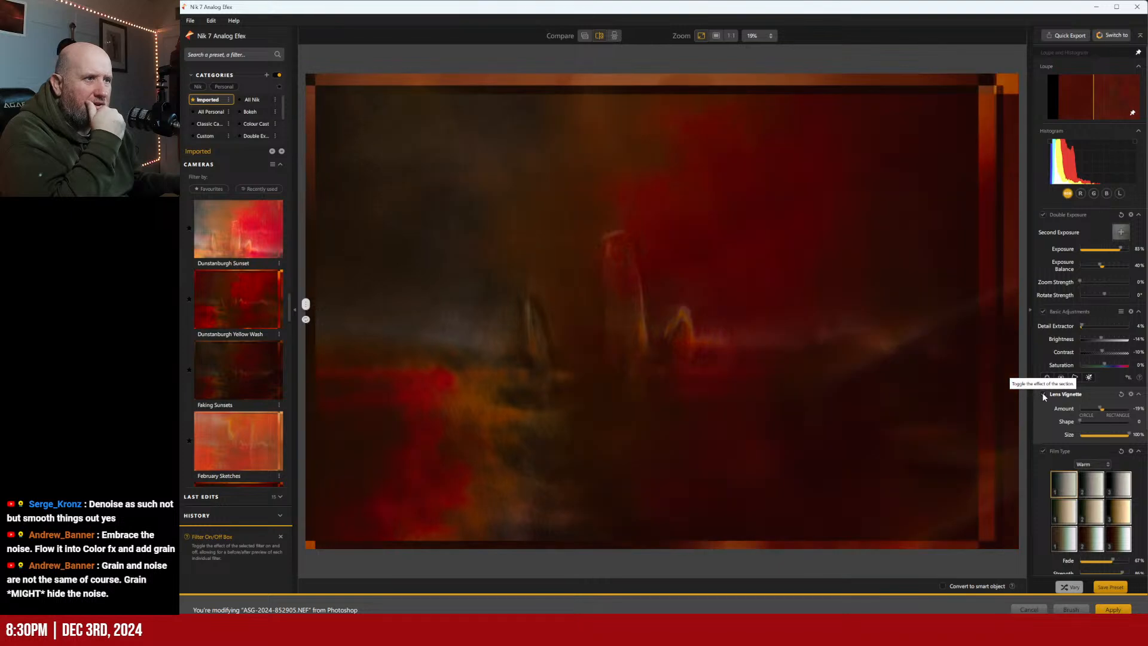
Move the lens vignette's centre to the image's top-left corner and return the before/after divider to the left edge
click(1082, 394)
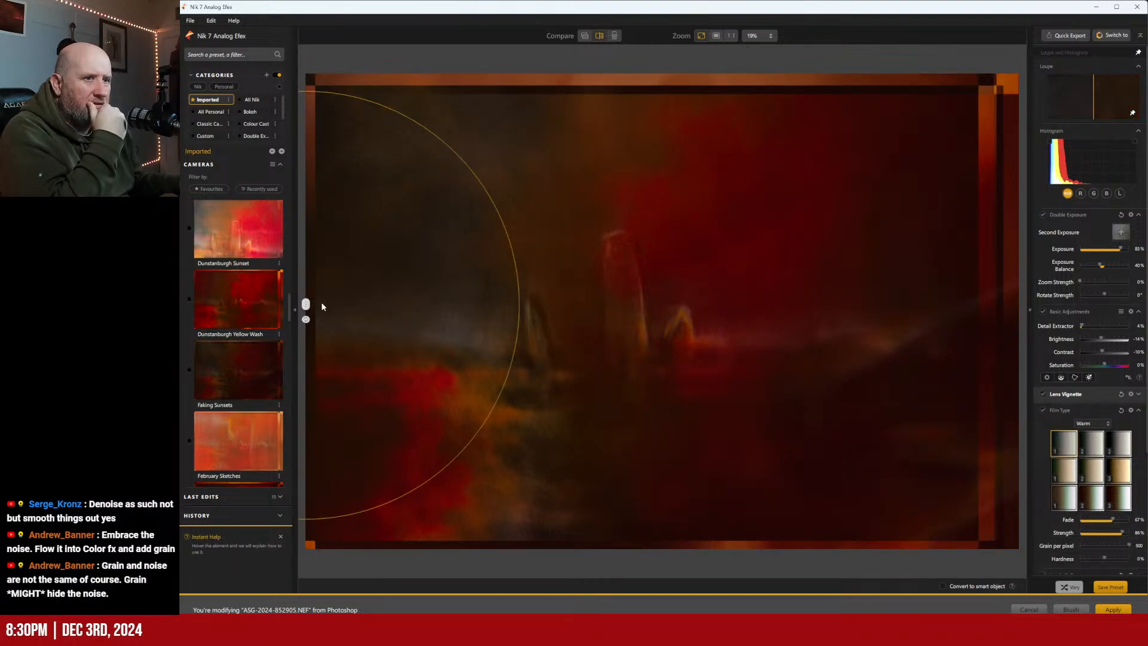
mouse_move(308, 306)
mouse_down()
mouse_move(325, 307)
mouse_move(292, 306)
mouse_up()
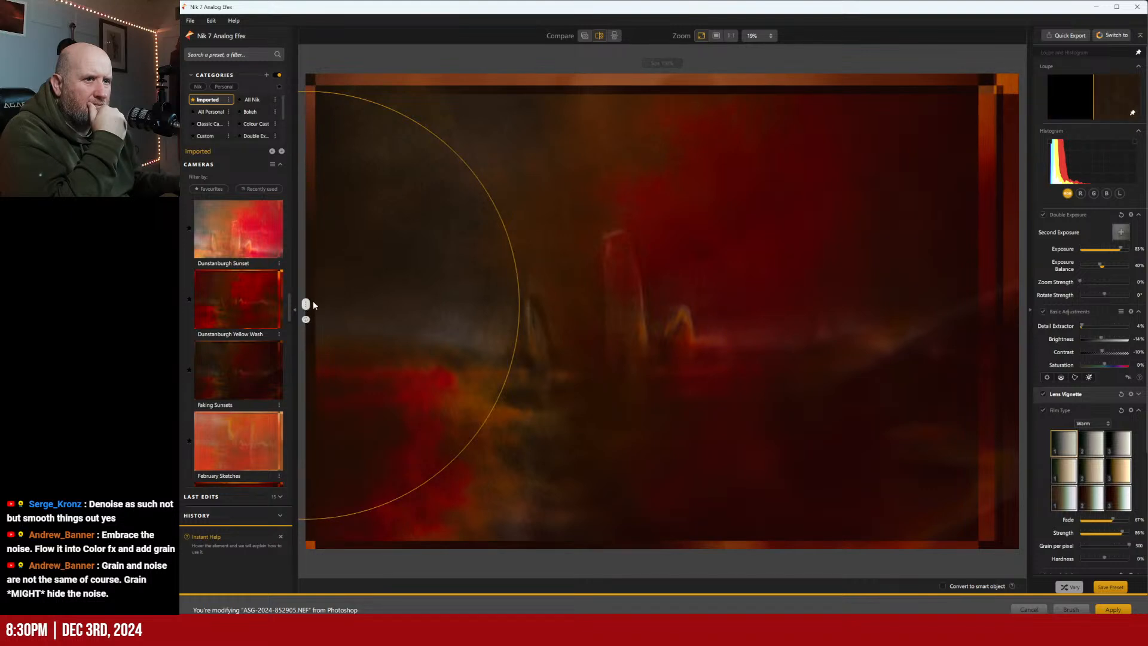
drag(307, 305, 293, 5)
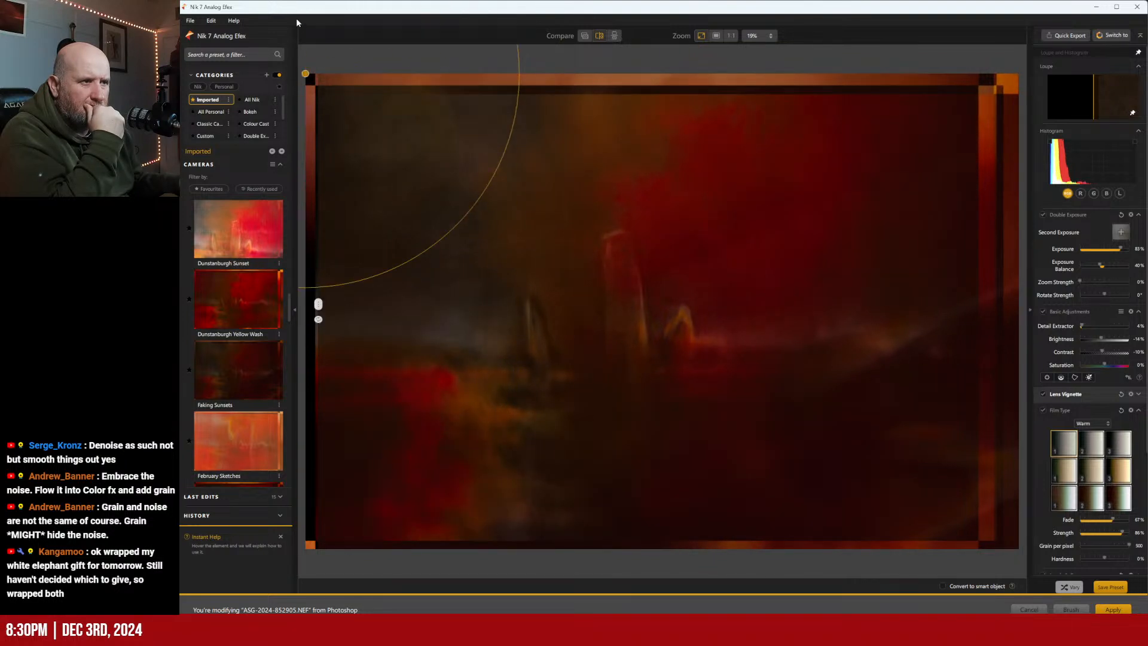
drag(297, 21, 282, 65)
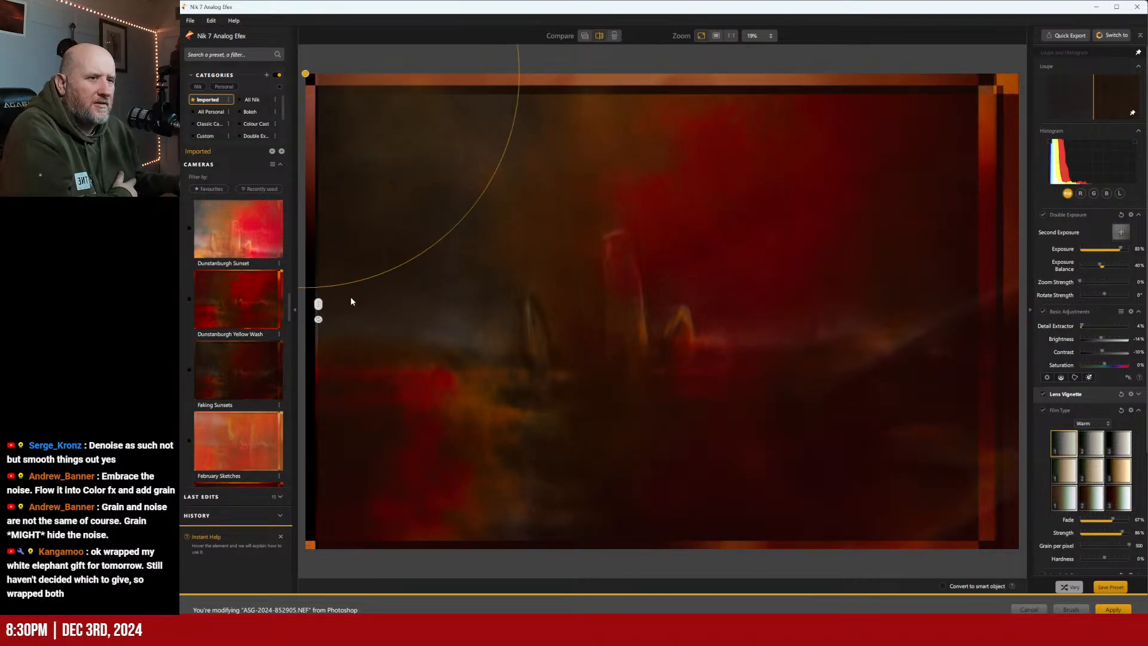
drag(318, 305, 281, 305)
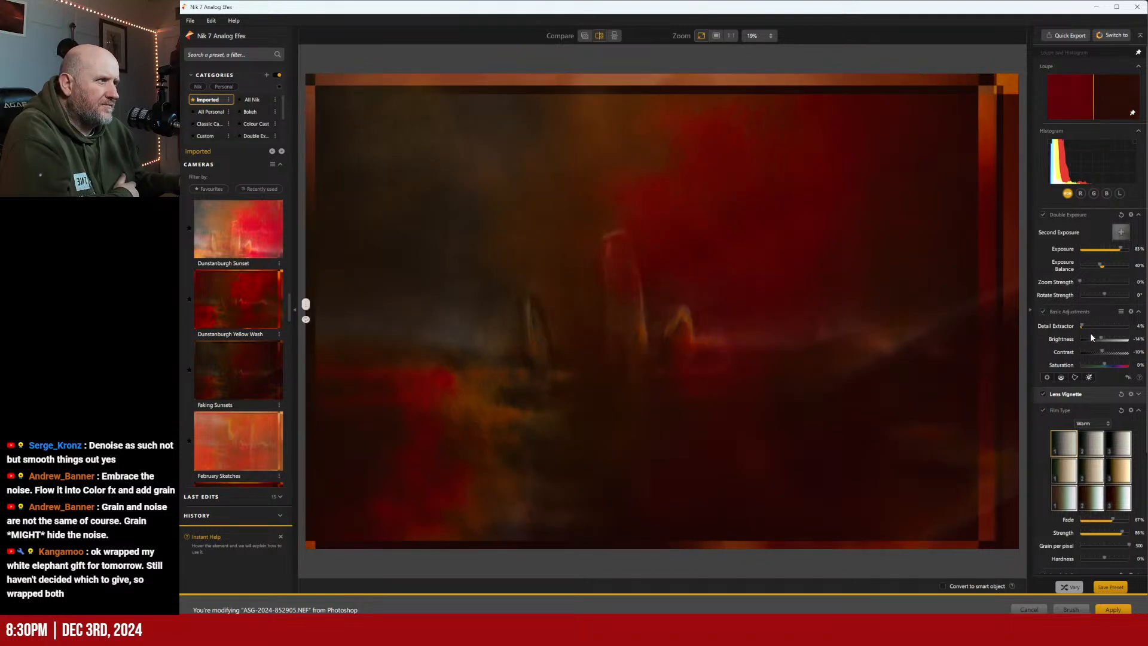
Set the lens vignette's amount to about -16% and its shape to about 29, toward rectangle
click(1079, 395)
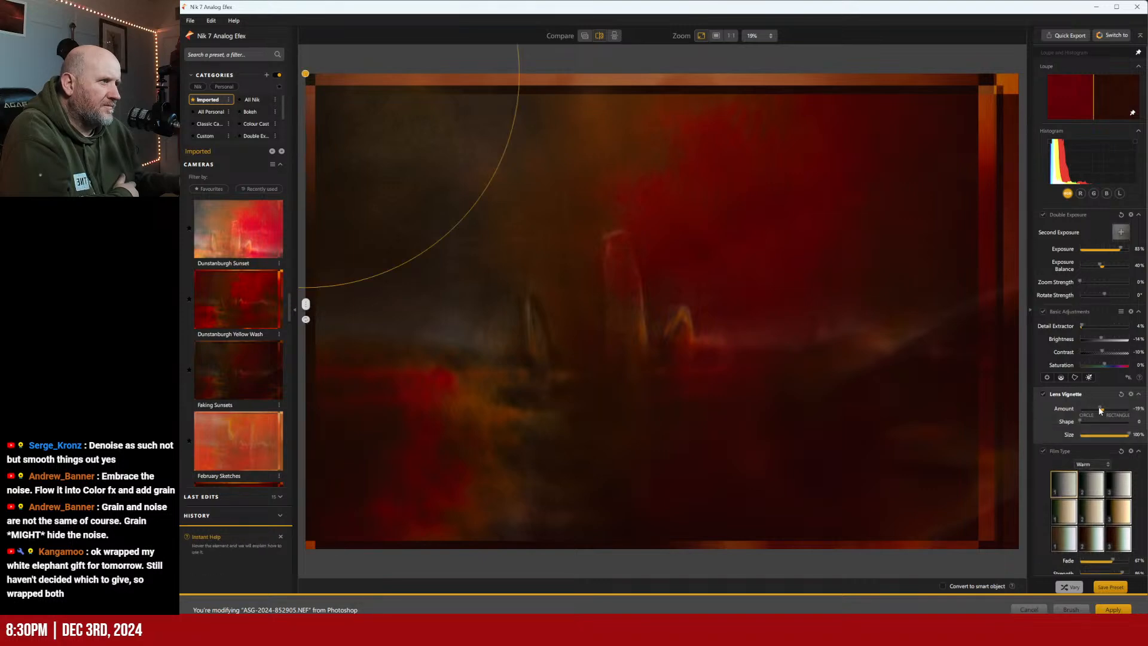
drag(1100, 409, 1099, 408)
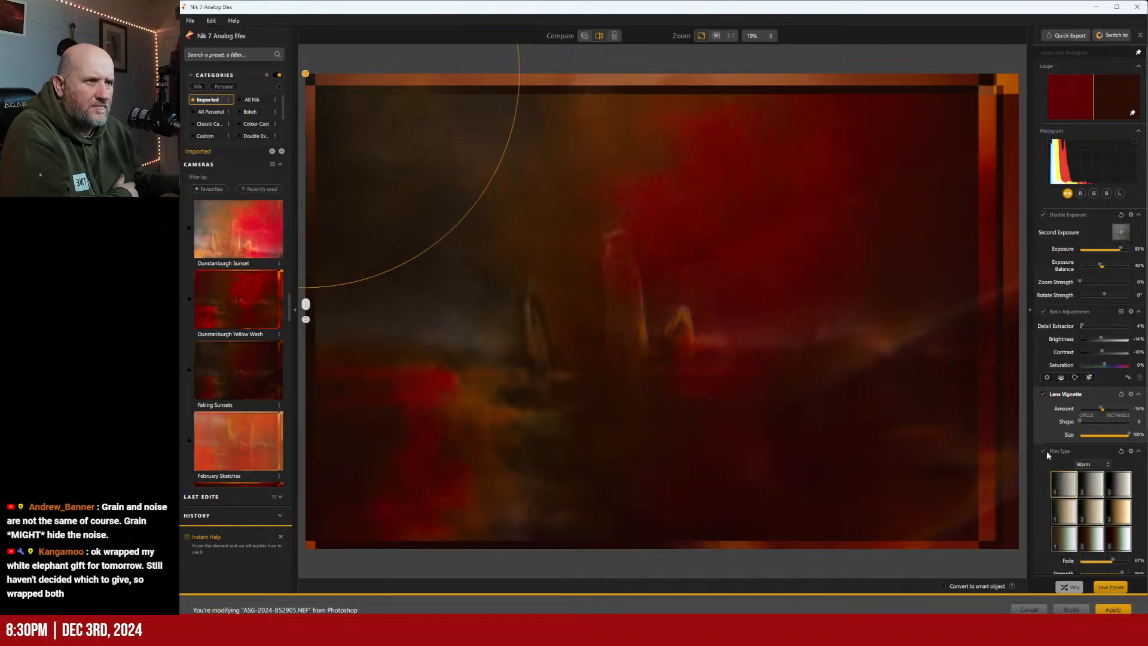
drag(1065, 451, 1094, 451)
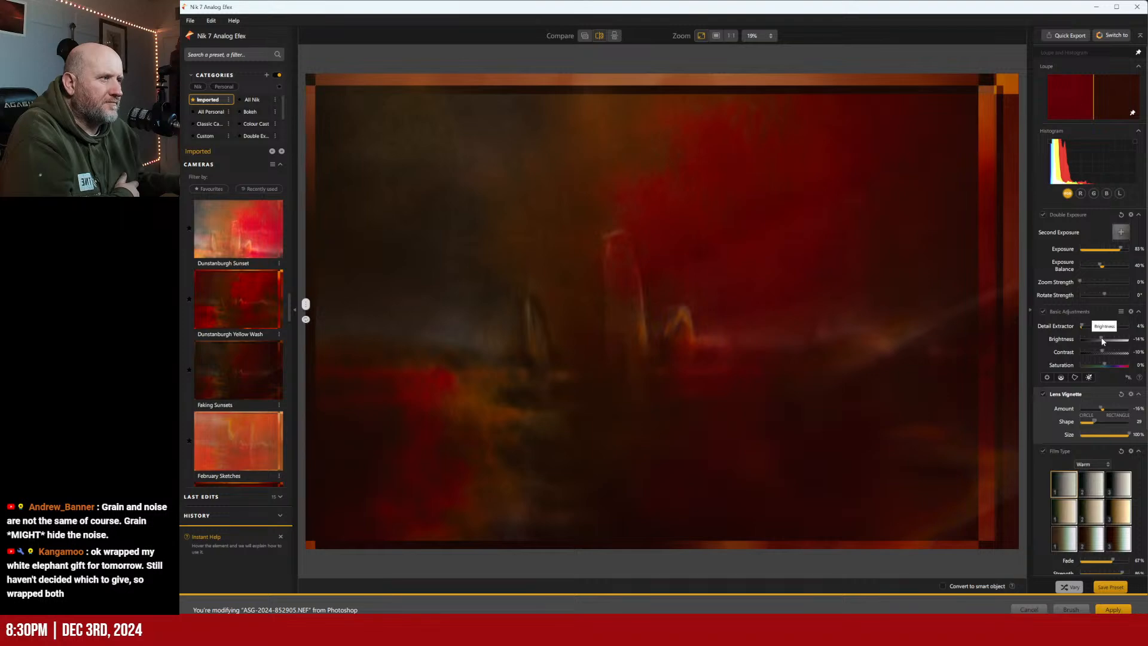
Set the basic adjustments to brightness about -16%, contrast about -14% and saturation about 2%
mouse_move(1102, 339)
mouse_down()
mouse_move(1115, 349)
mouse_move(1104, 355)
mouse_up()
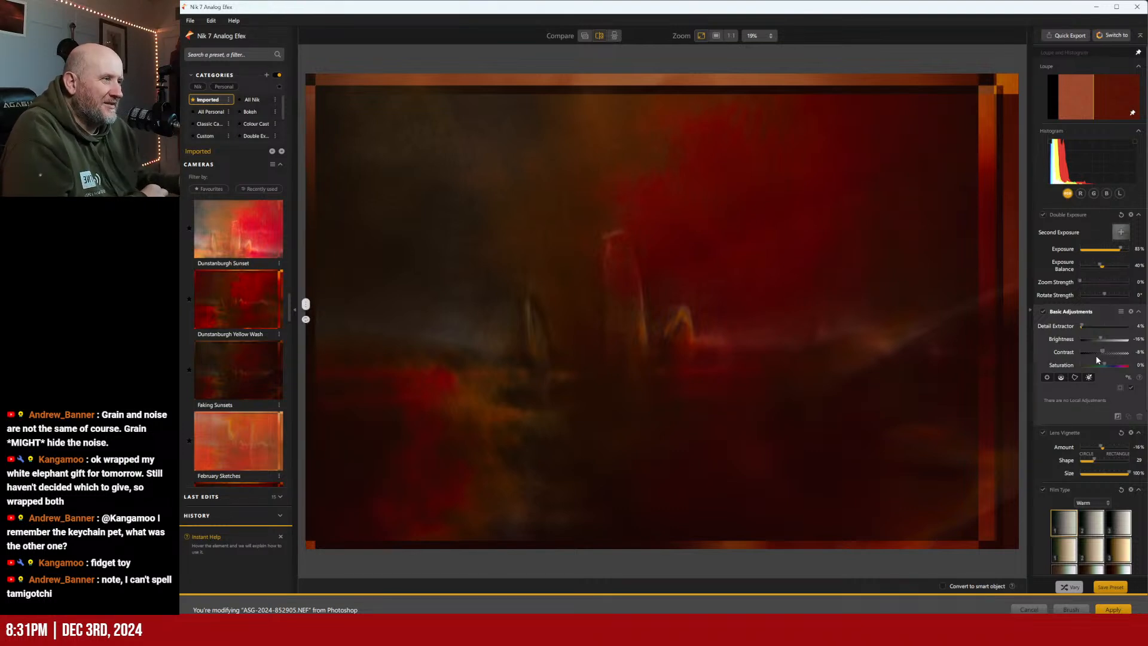
mouse_move(1102, 352)
mouse_down()
mouse_move(1116, 353)
mouse_move(1102, 352)
mouse_up()
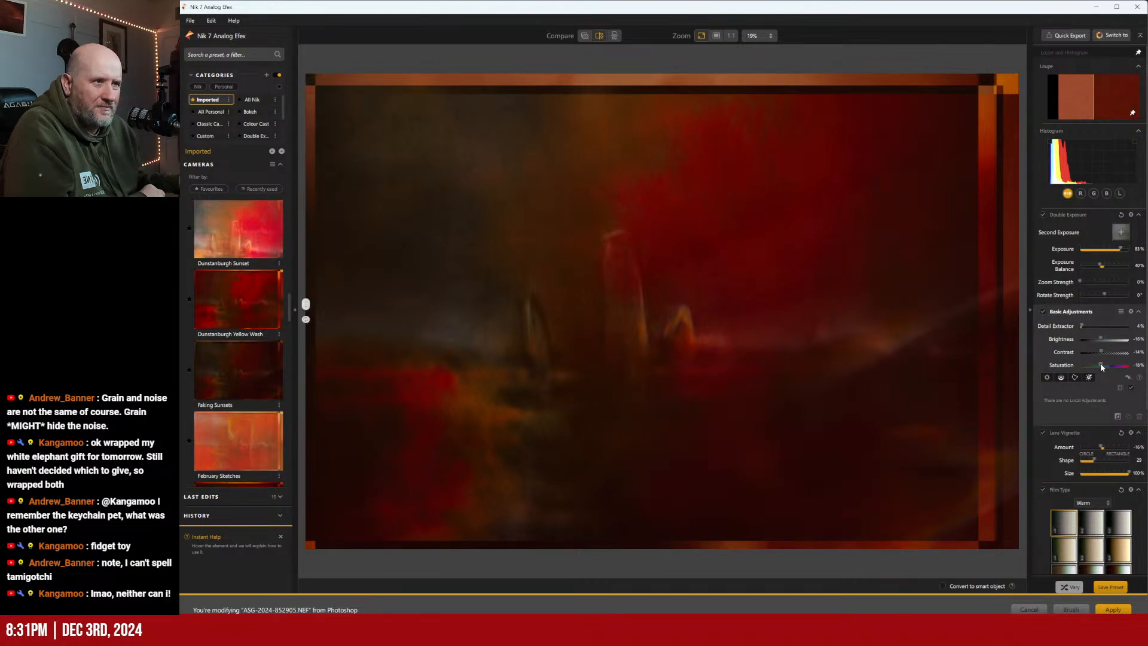
drag(1100, 364, 1105, 363)
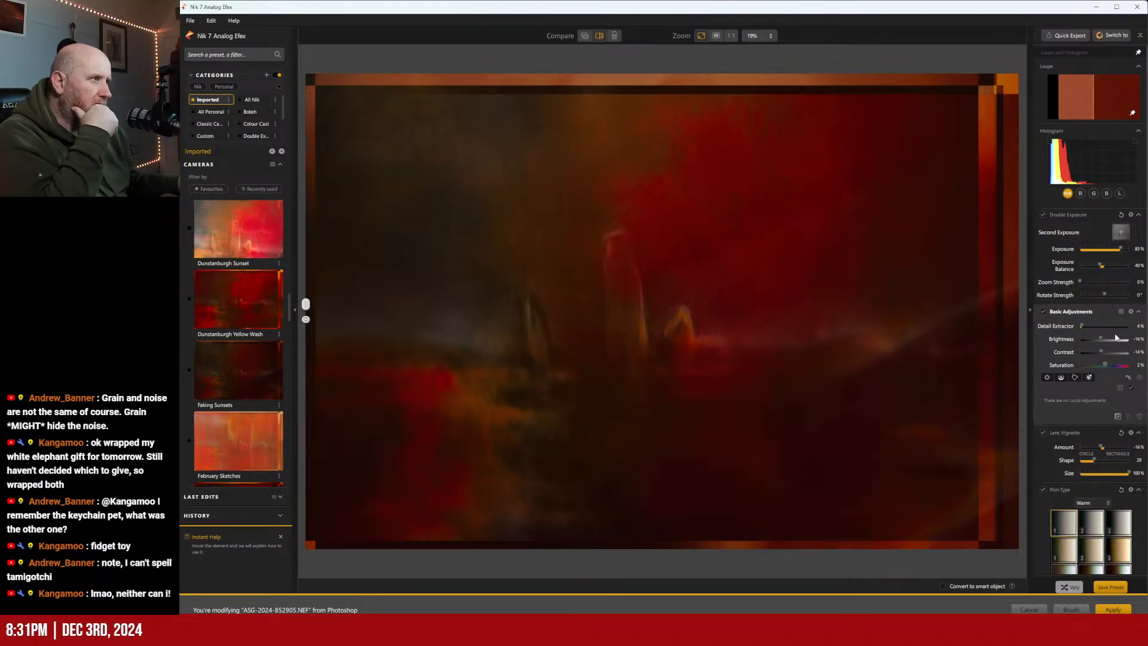
Check the image with and without the Film Type and Levels & Curves effects, and apply the Analog Efex edit to the Photoshop image
scroll(1117, 331, down, 4)
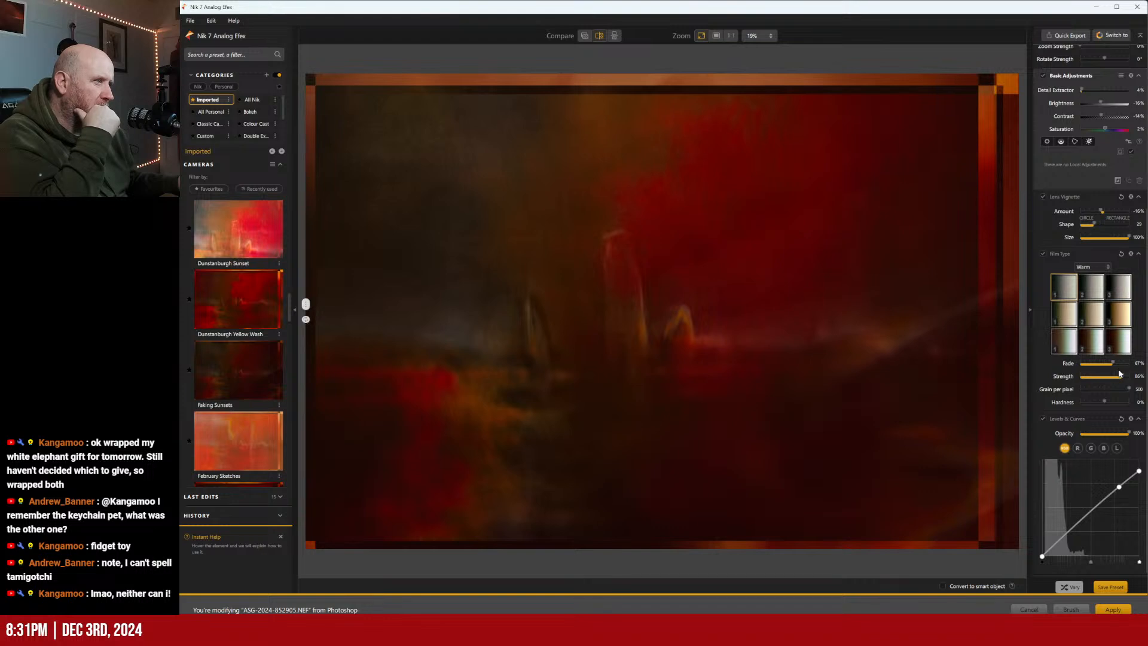
click(1043, 254)
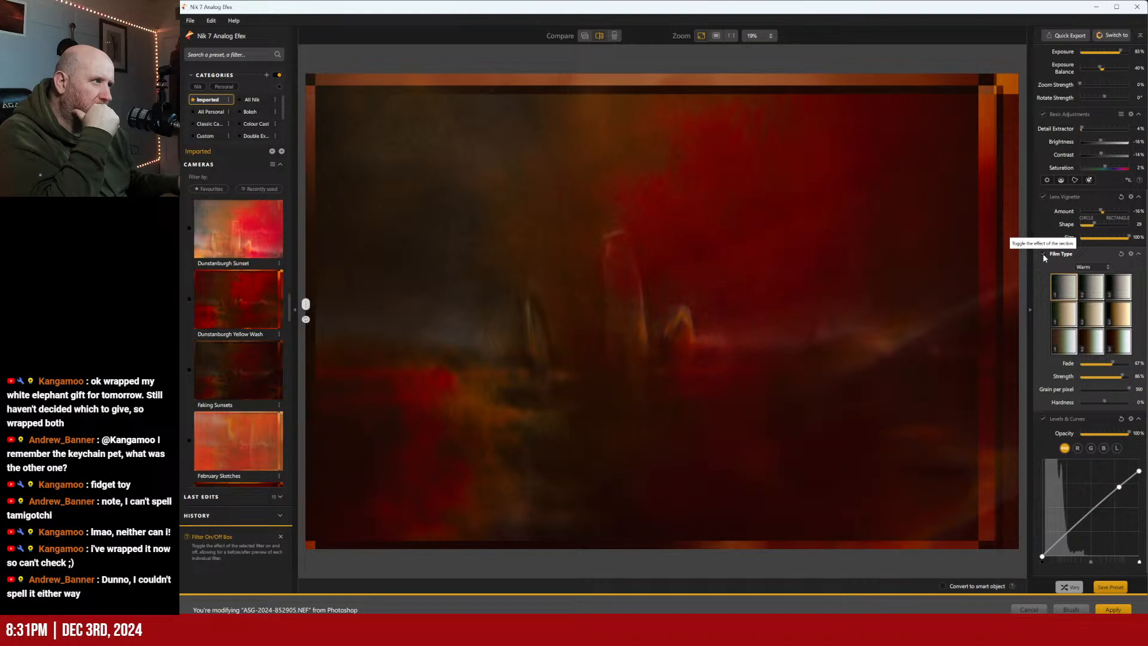
click(1044, 418)
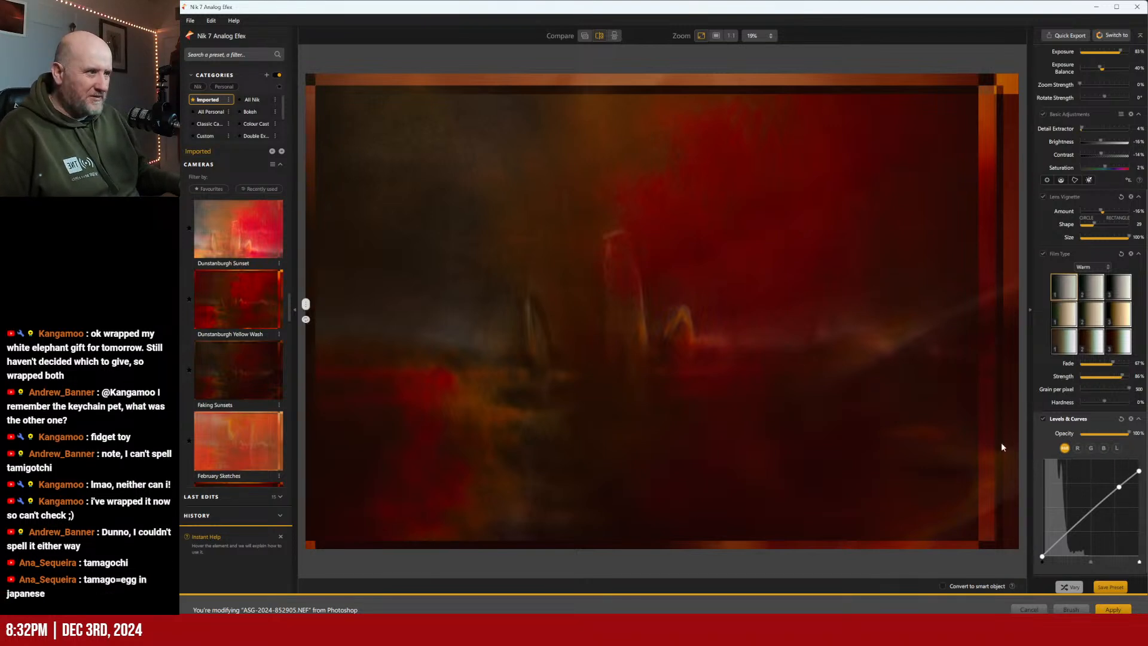
click(1114, 609)
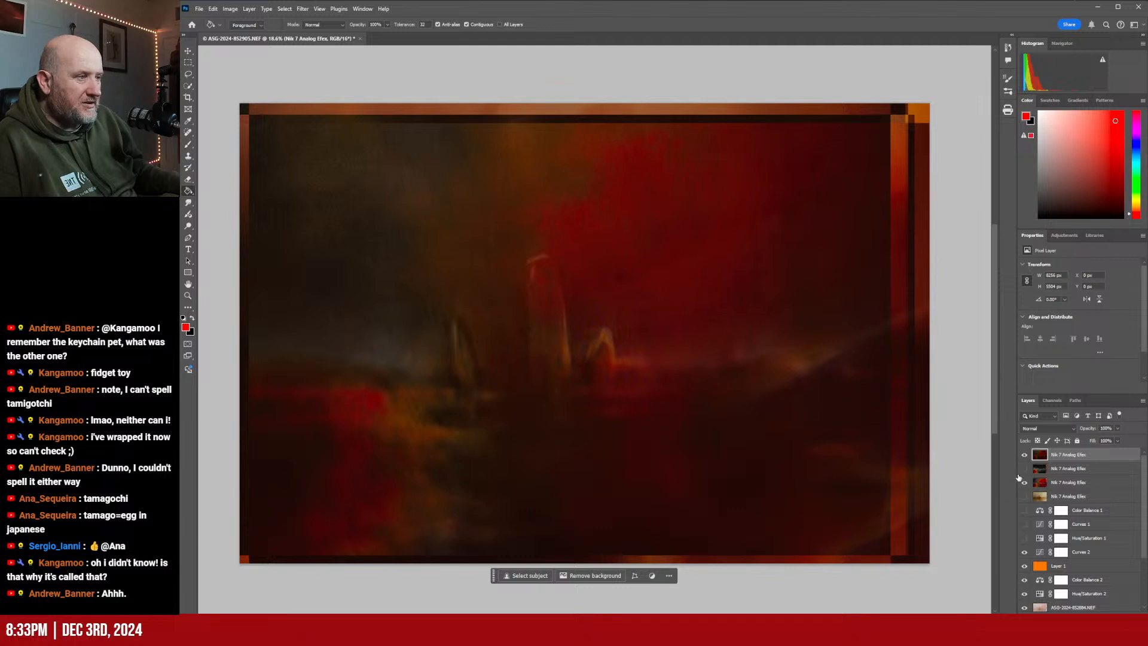
Compare the stacked Analog Efex layers by switching their visibility, leaving the top three shown and the lowest one hidden
scroll(1061, 516, down, 3)
scroll(1061, 516, up, 3)
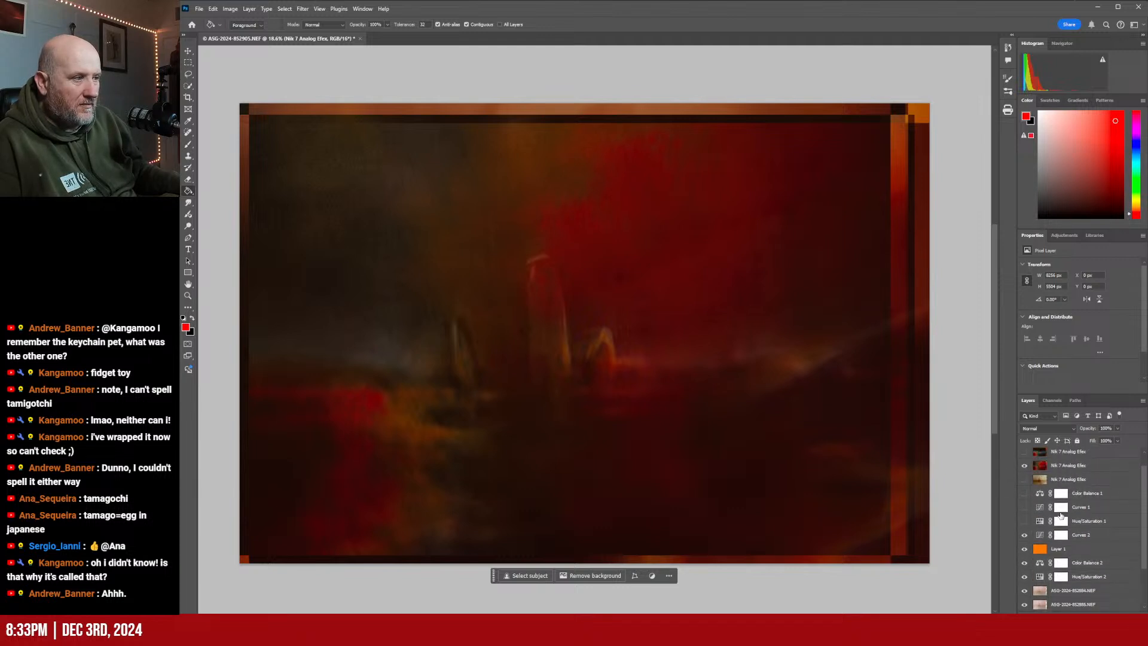
scroll(1061, 515, down, 5)
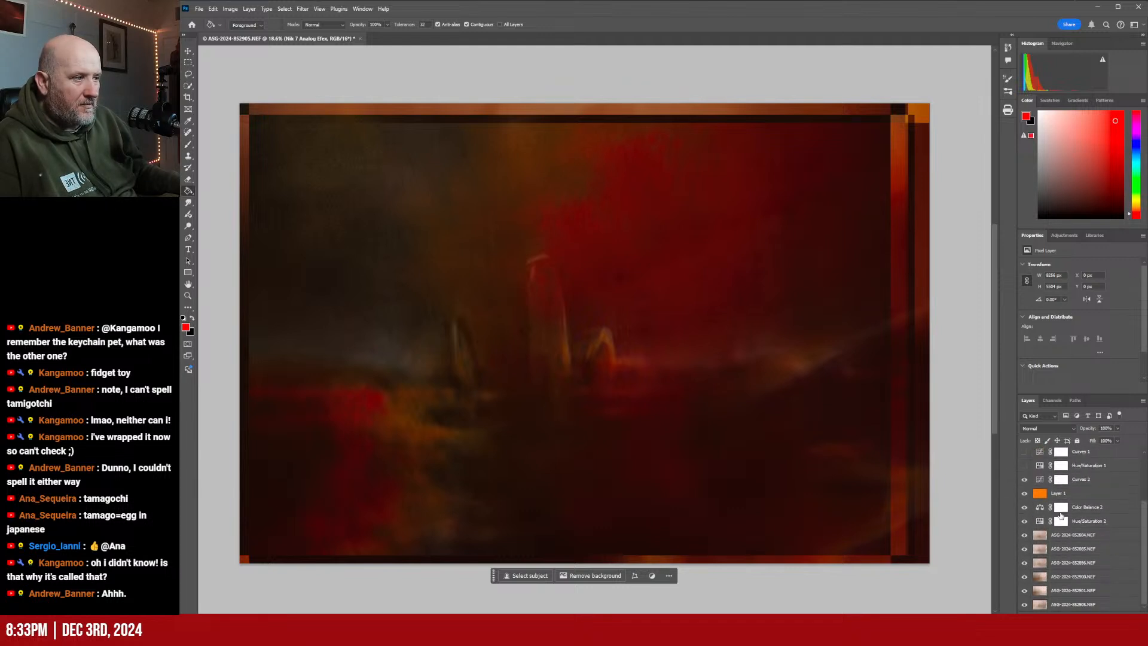
scroll(1061, 515, up, 5)
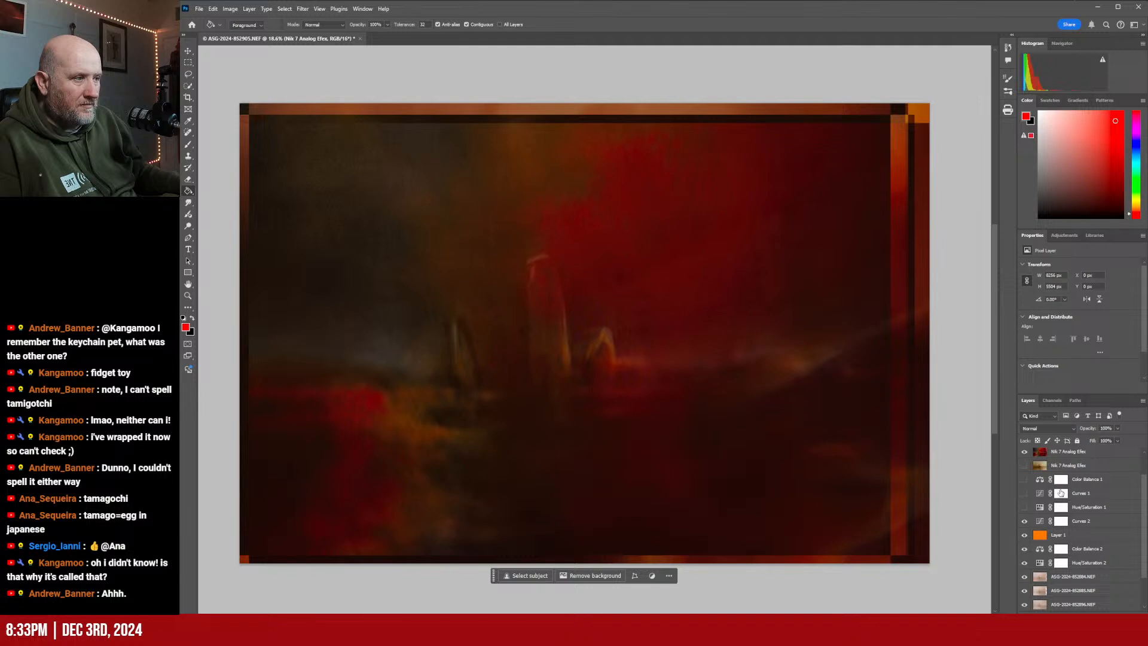
click(1024, 452)
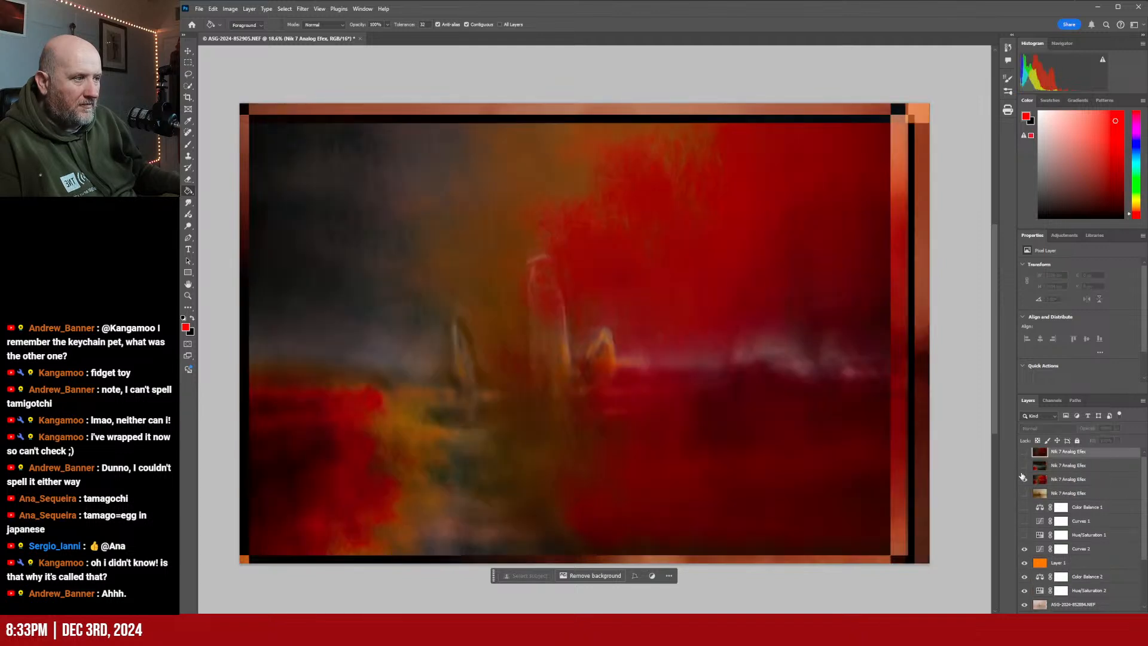
click(1024, 478)
click(1025, 493)
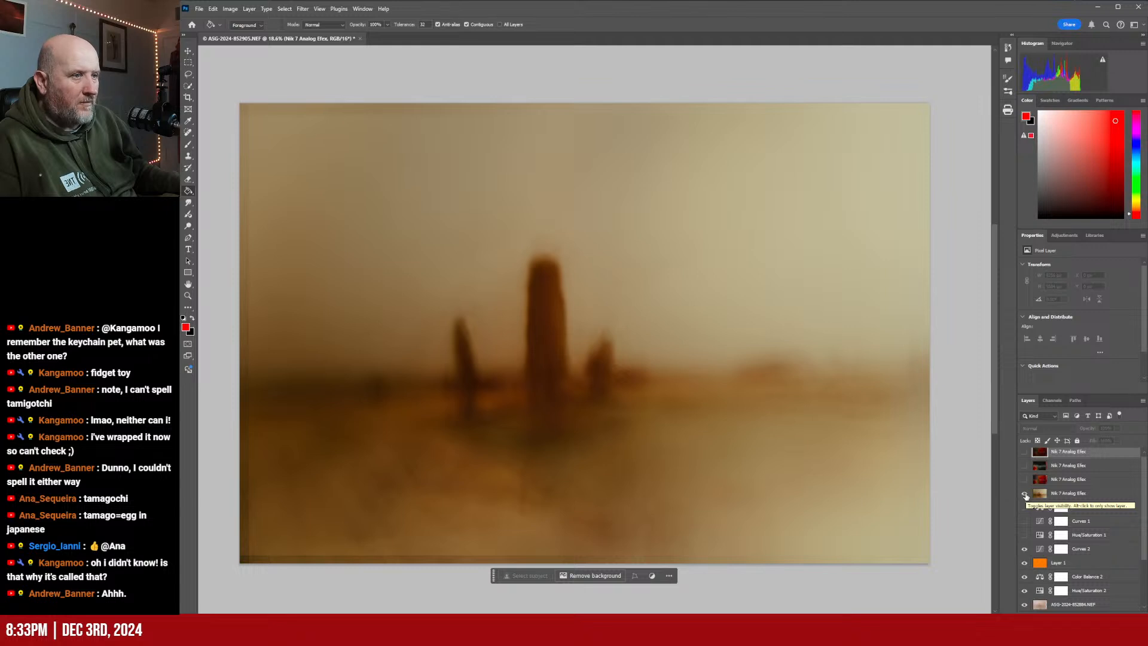
click(1024, 479)
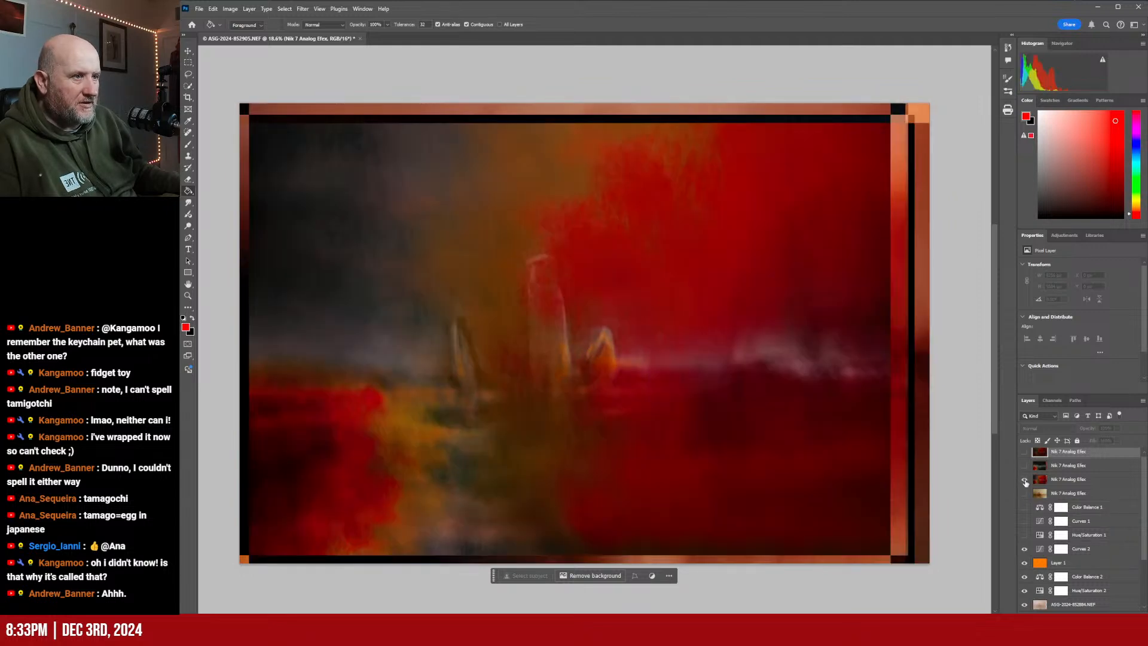
click(1024, 465)
click(1024, 451)
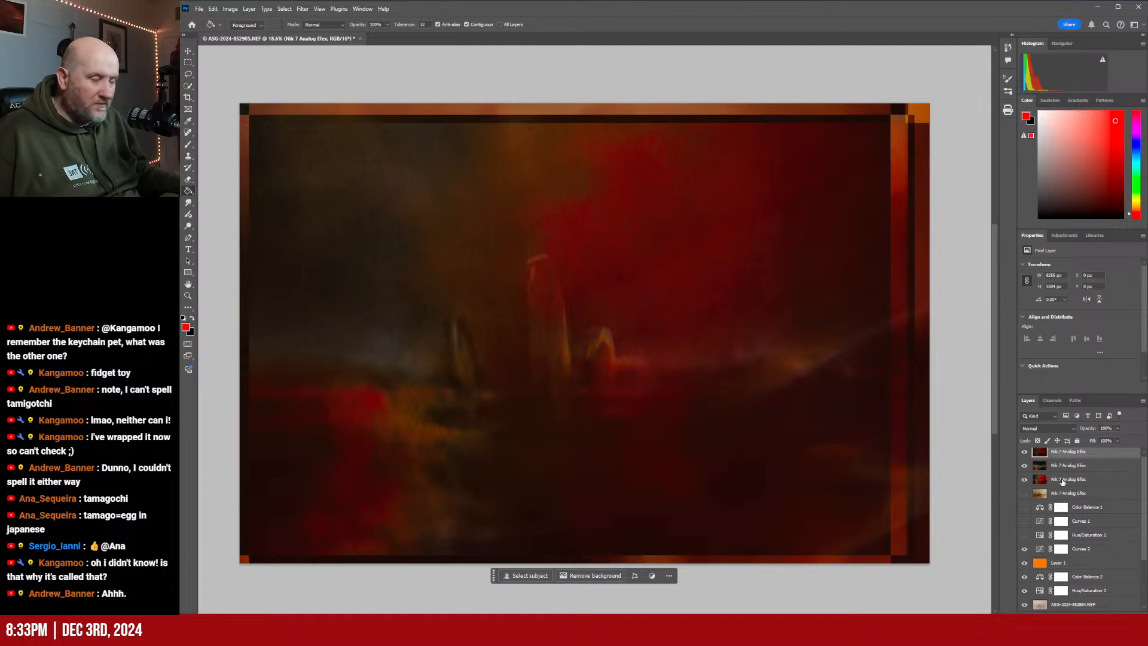
Preview blend modes such as Multiply and Difference on the top three Analog Efex layers, keeping Normal
shift+click(1062, 480)
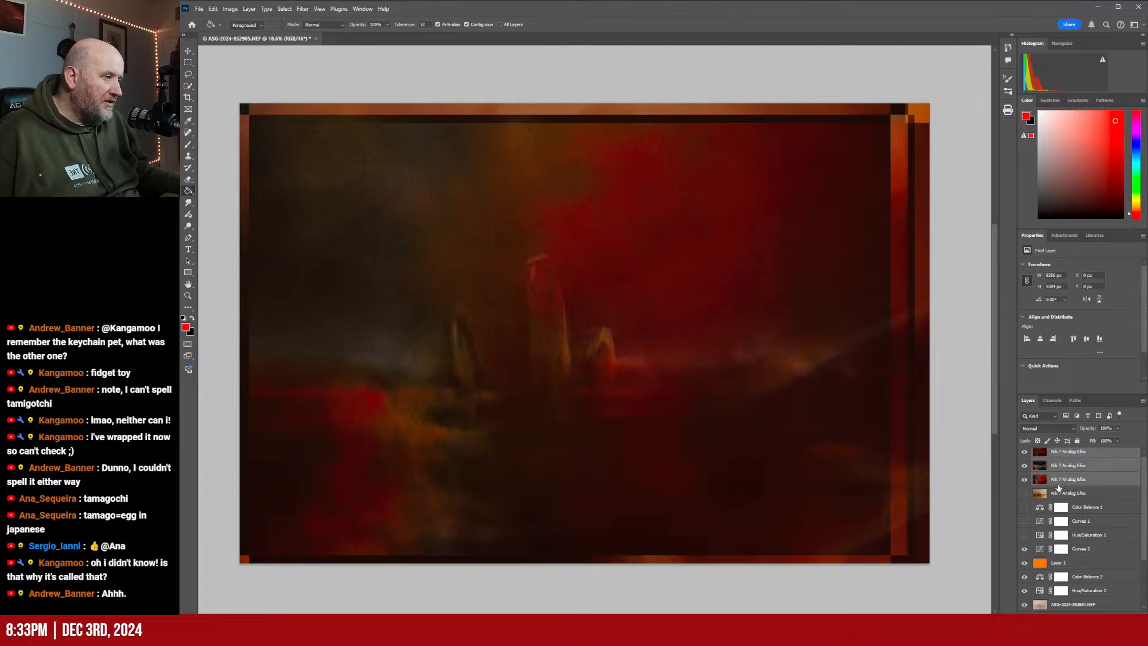
click(1057, 431)
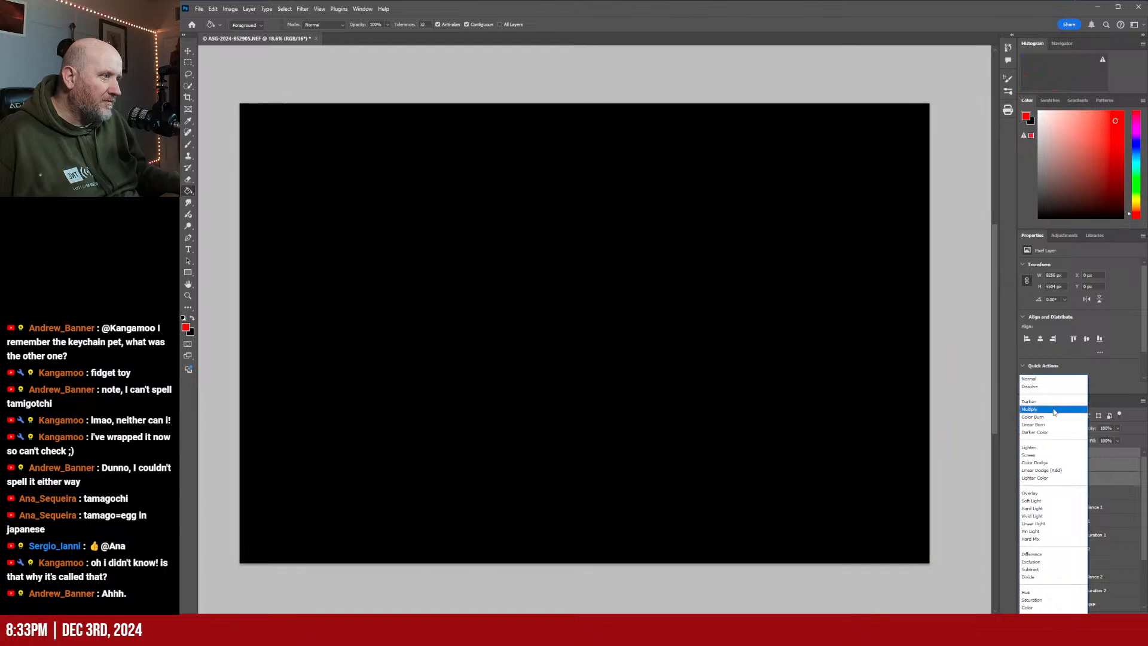
key(Escape)
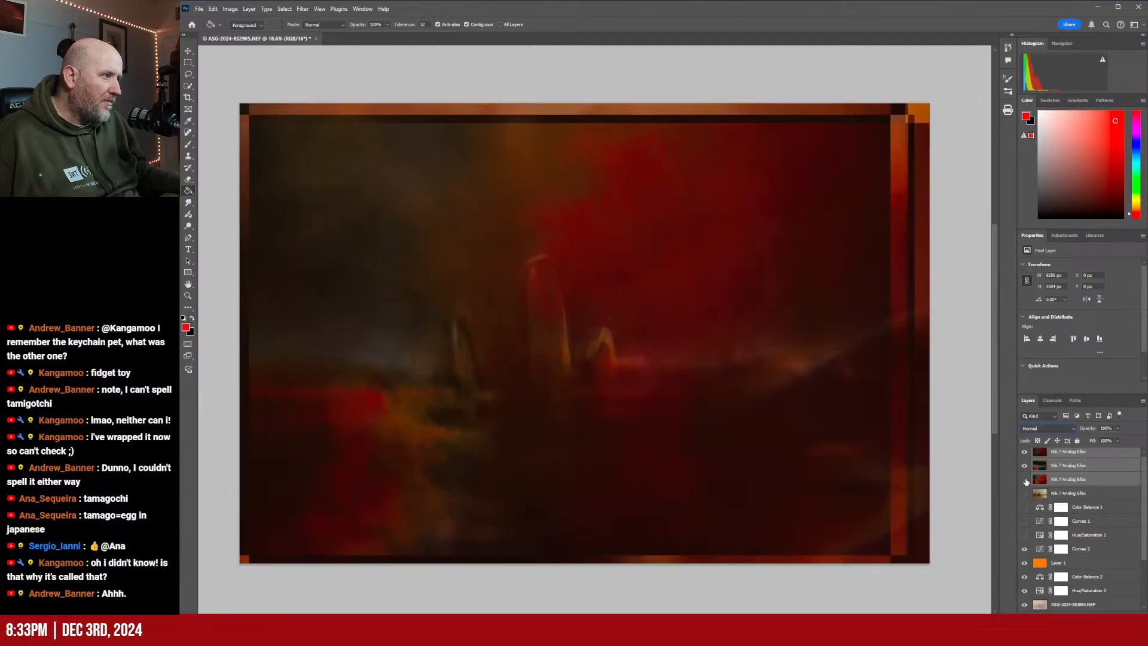
click(1052, 430)
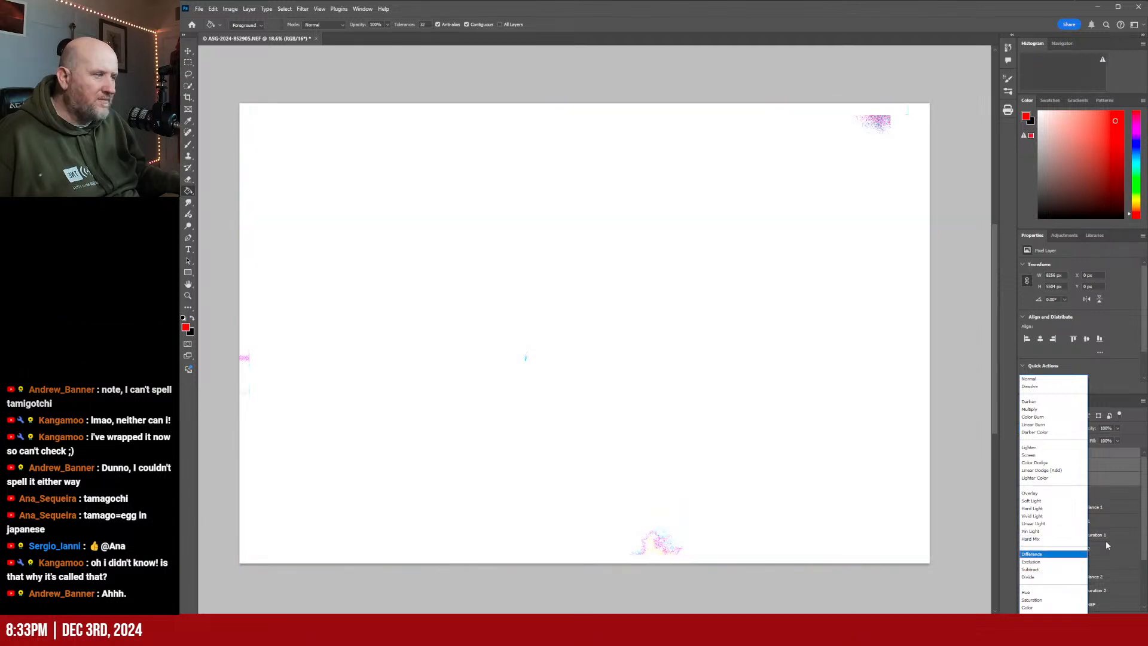
key(Escape)
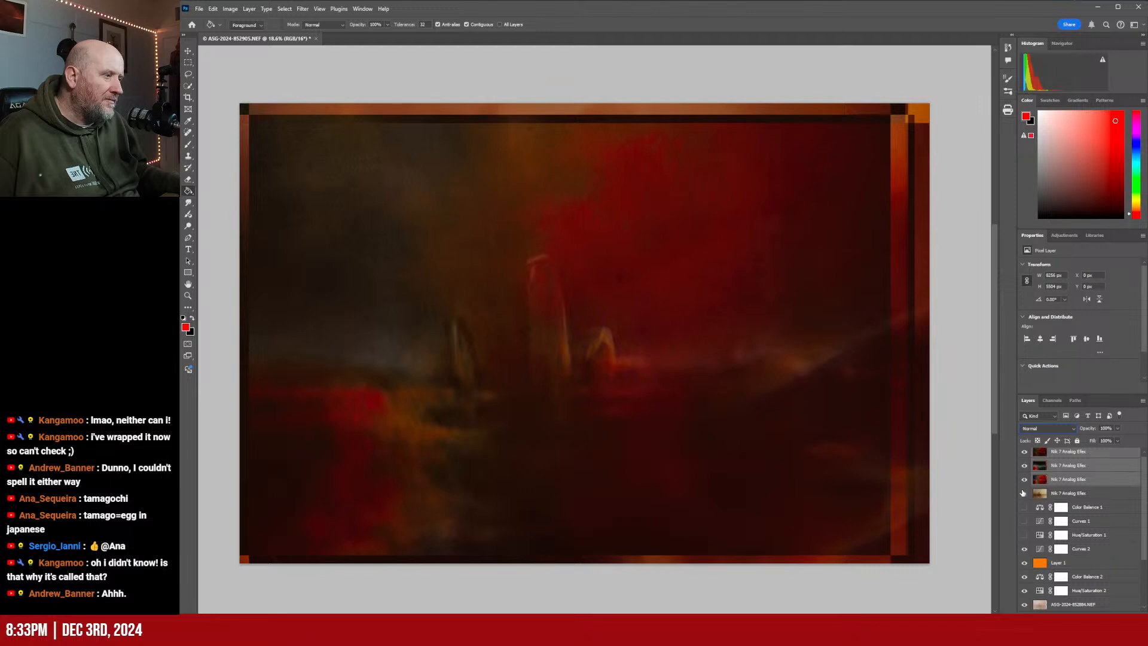
right_click(1077, 483)
click(1034, 481)
click(1039, 480)
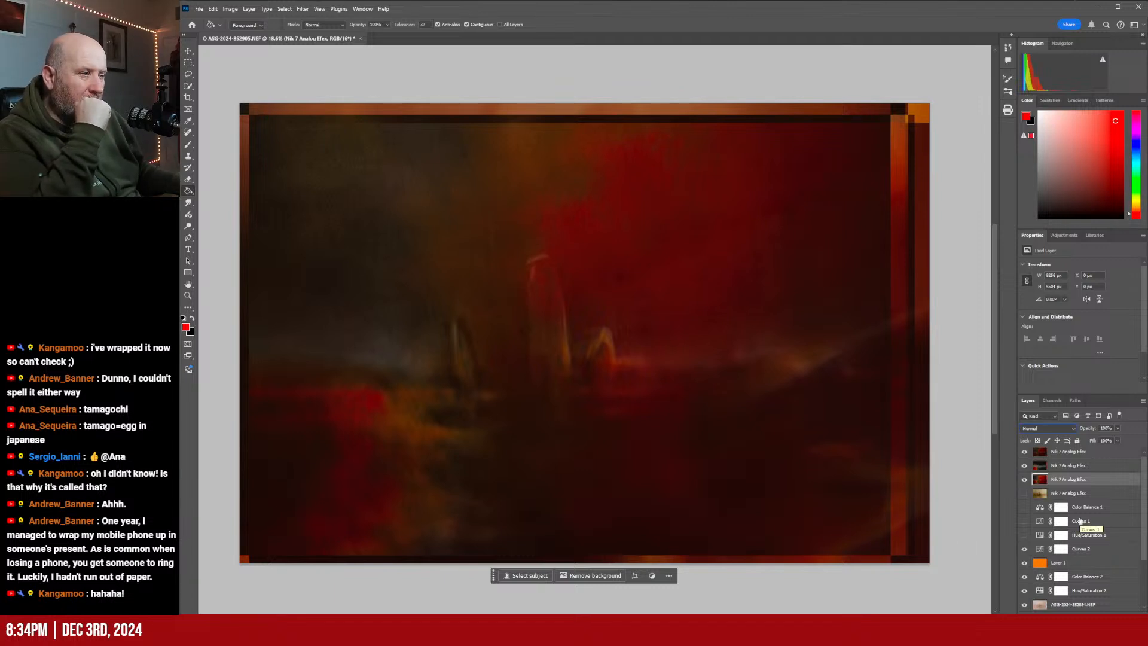
Select the topmost Analog Efex layer, compare the image with and without it, and look through the layer stack
click(1074, 453)
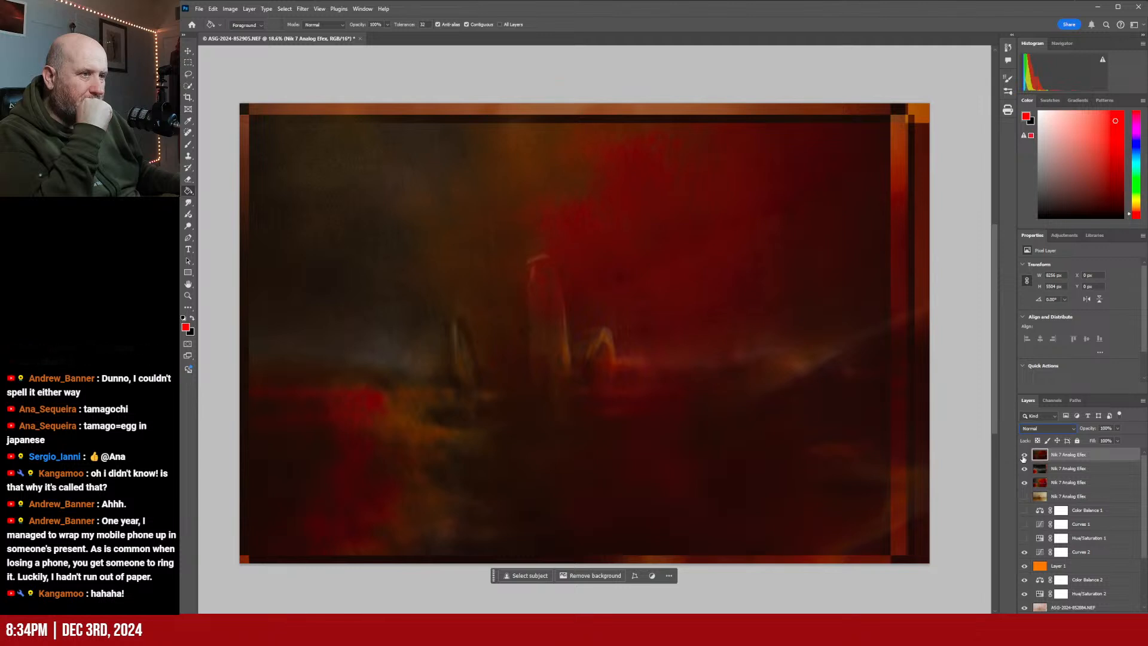
click(1023, 456)
click(1023, 456)
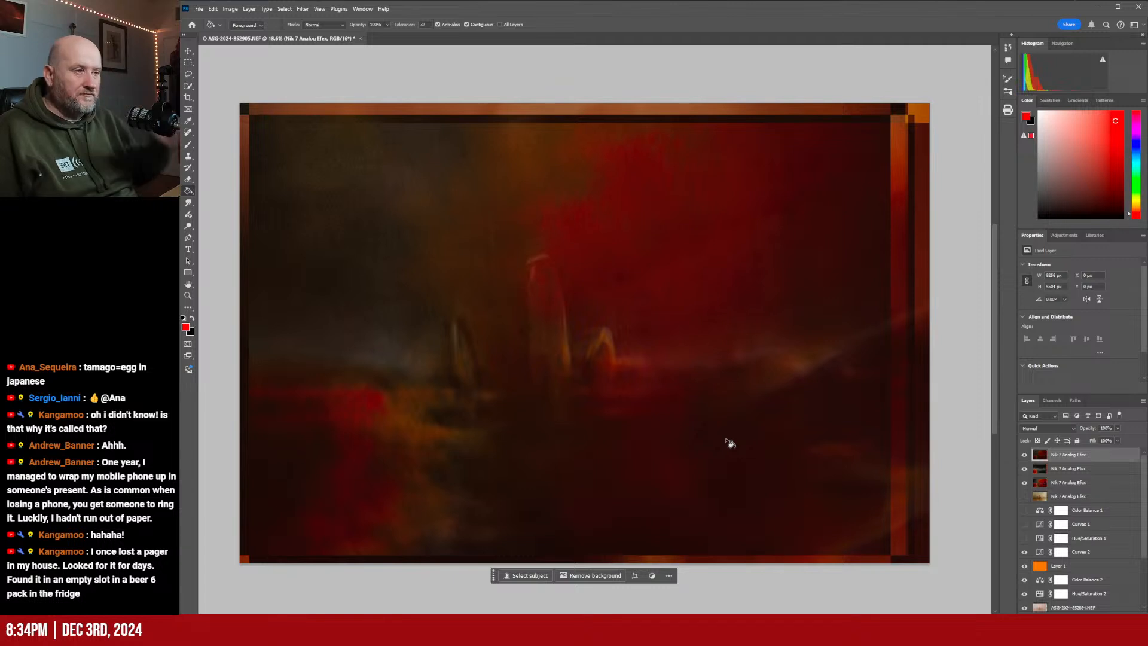
scroll(1073, 505, down, 3)
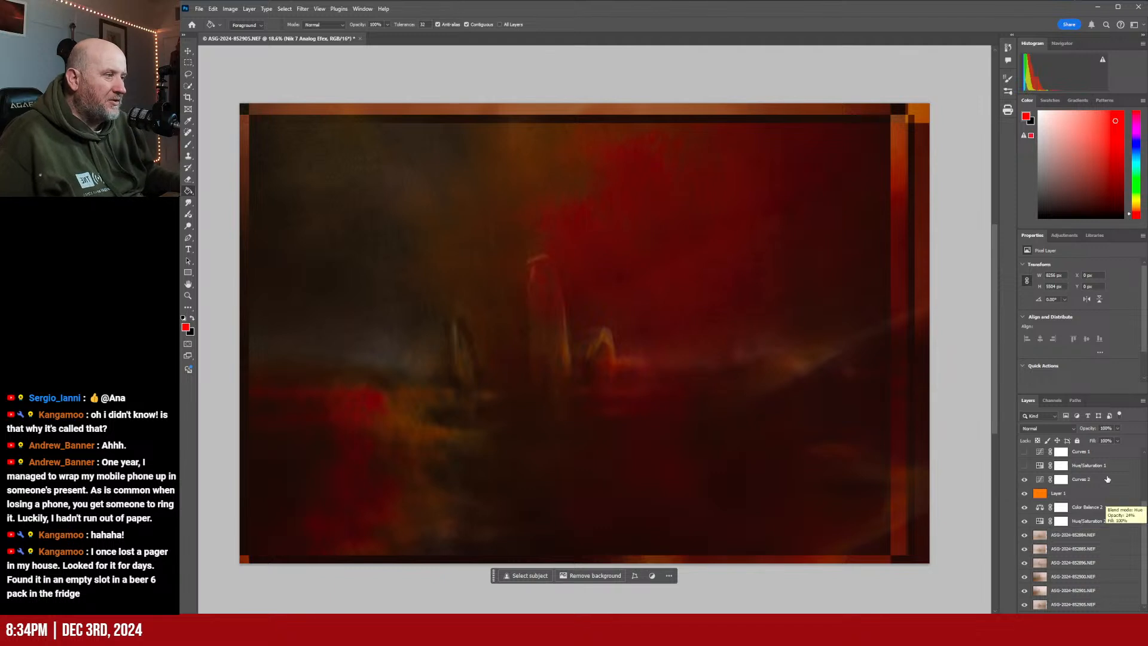
scroll(1100, 520, up, 3)
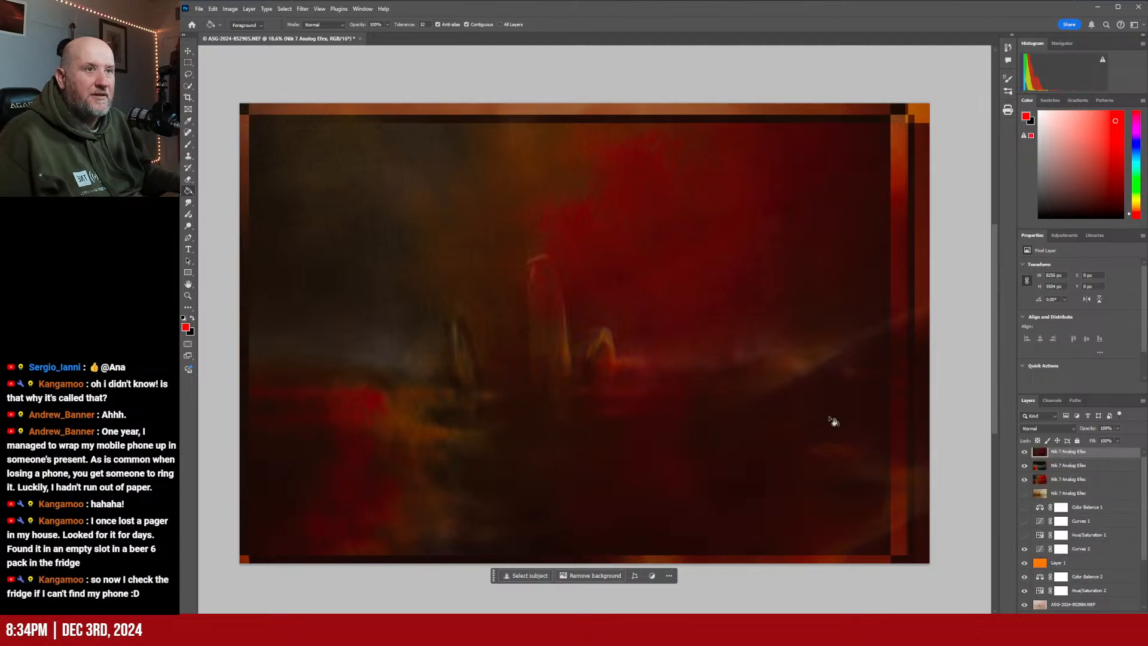
click(199, 9)
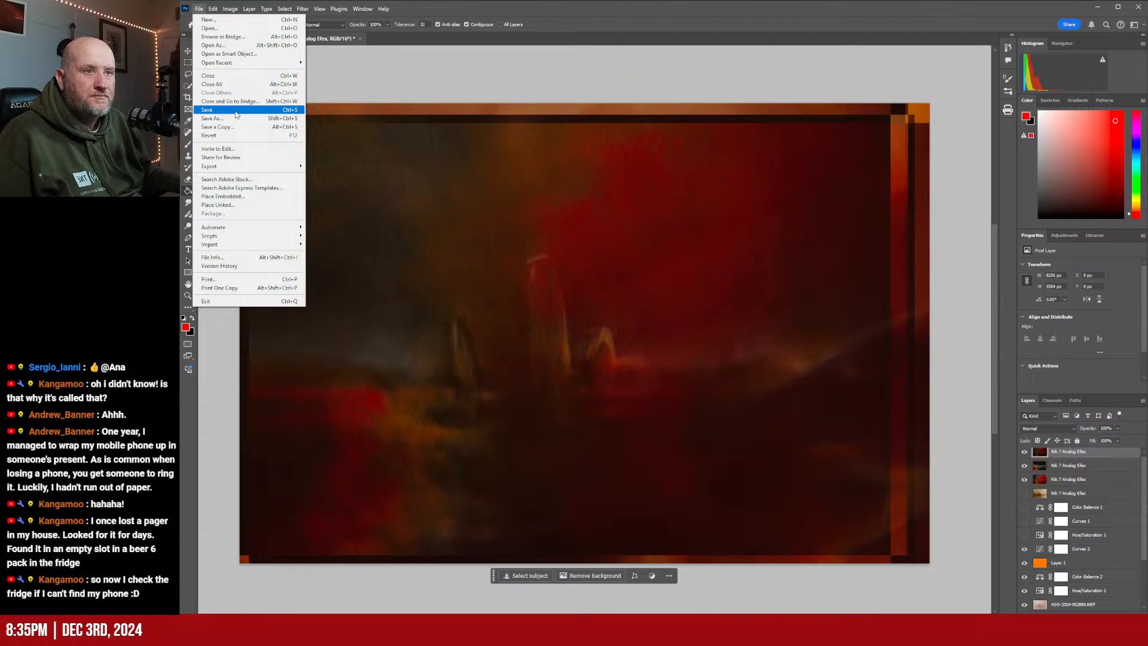
click(237, 113)
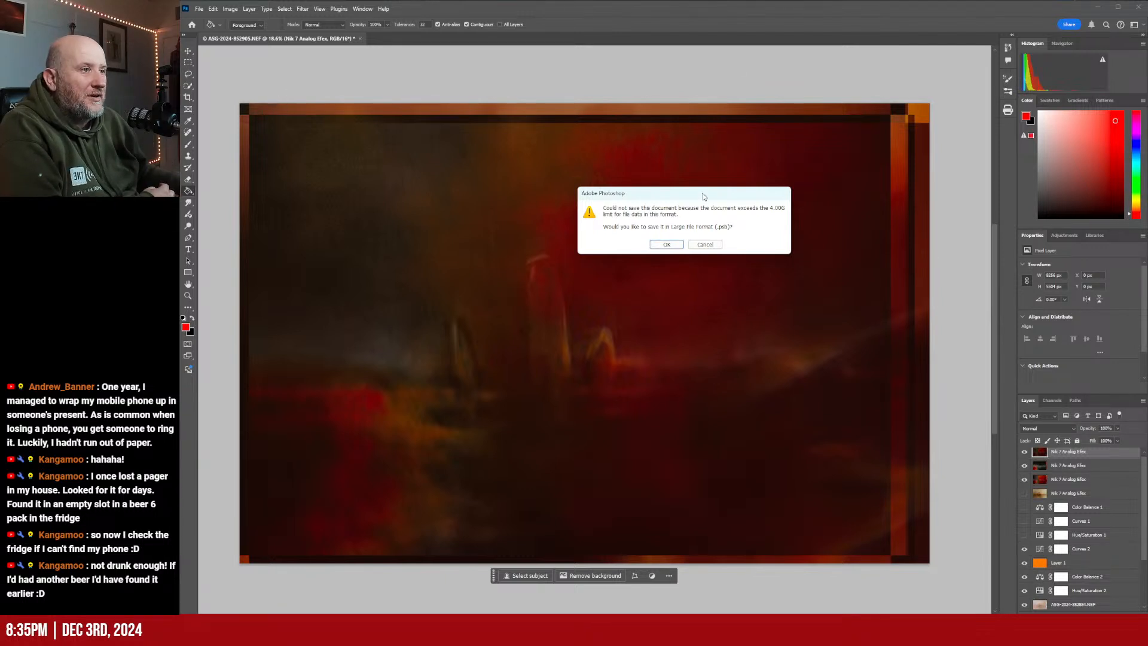
click(666, 245)
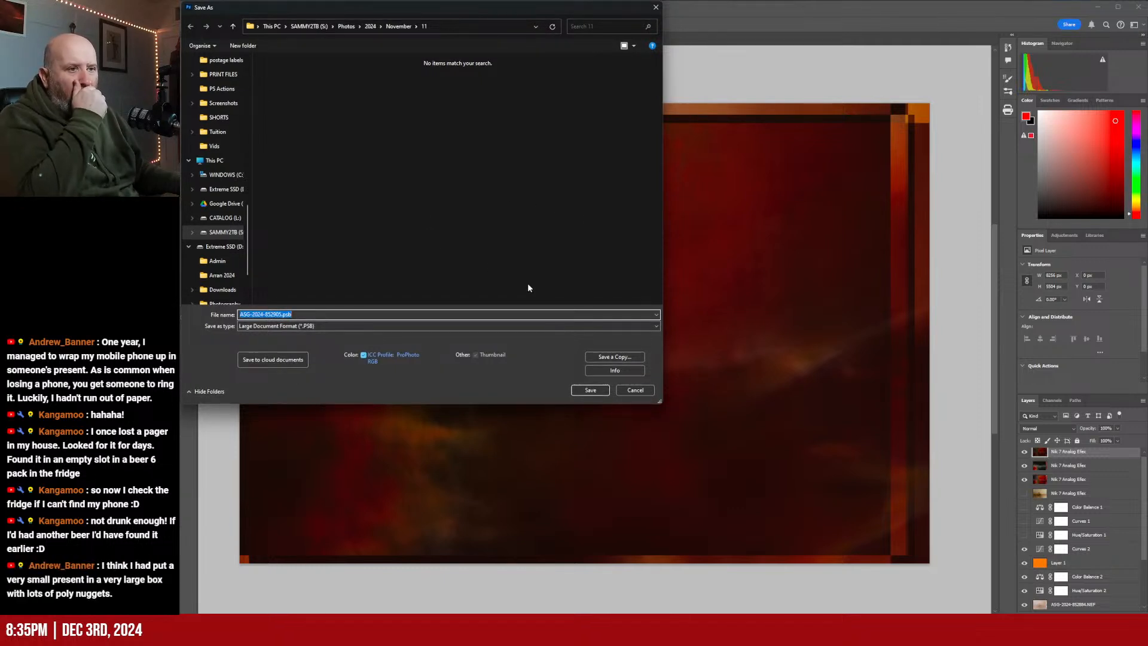
click(278, 313)
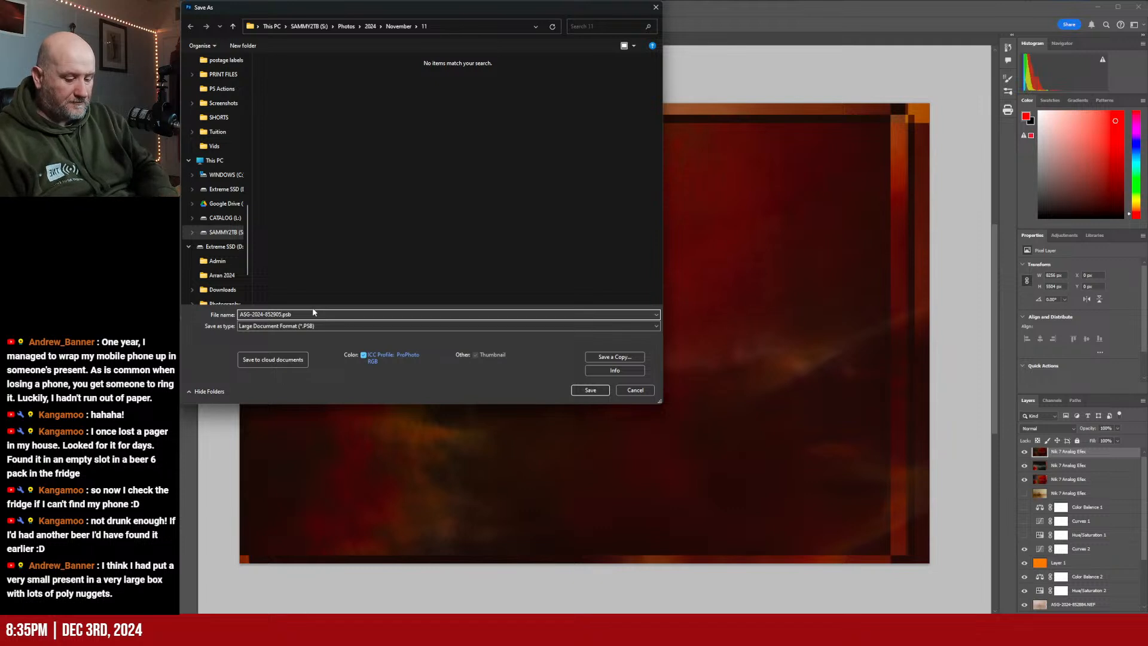
text(-edit1)
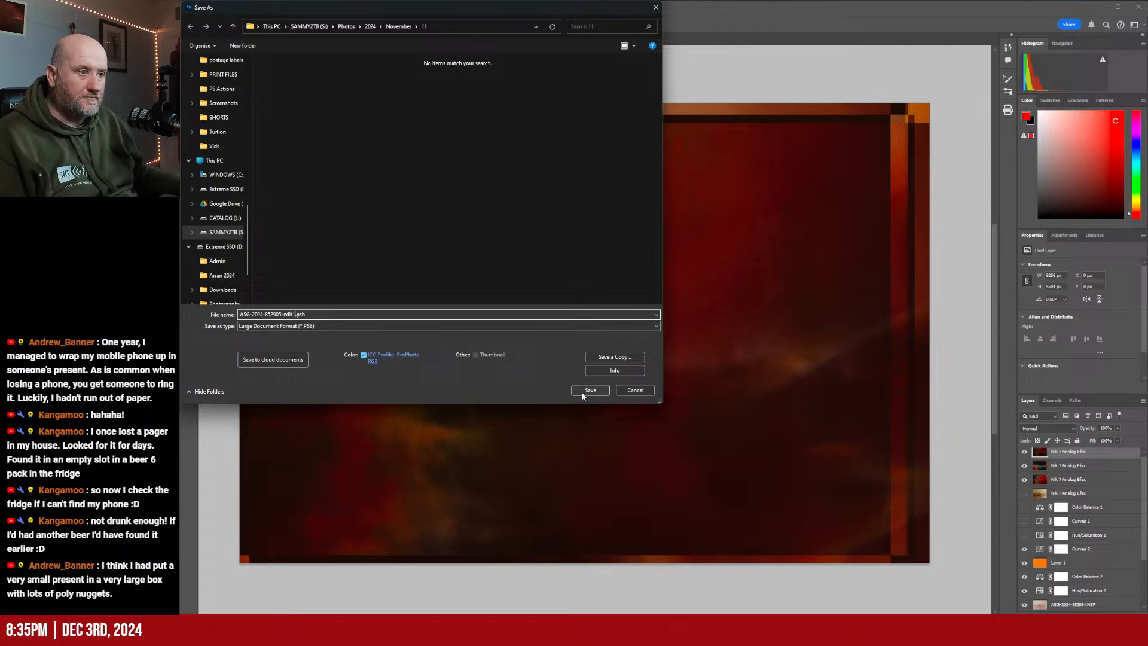
click(587, 390)
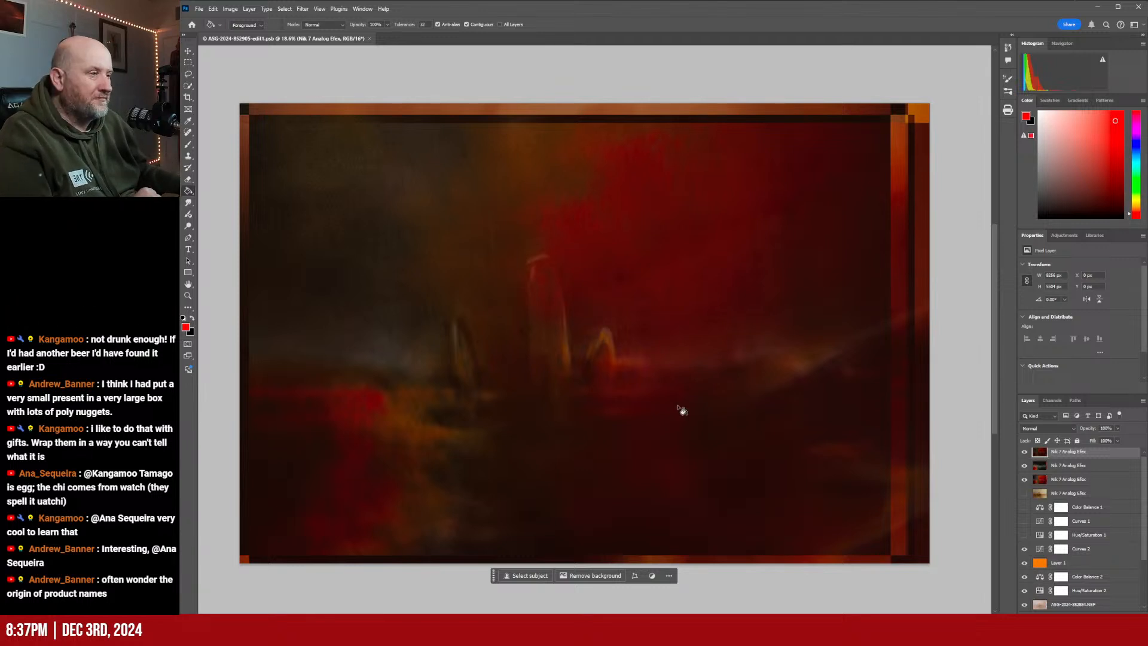
Hide the topmost Analog Efex layer, select the dark teal version beneath it and flatten the image, discarding the hidden layers
click(1024, 454)
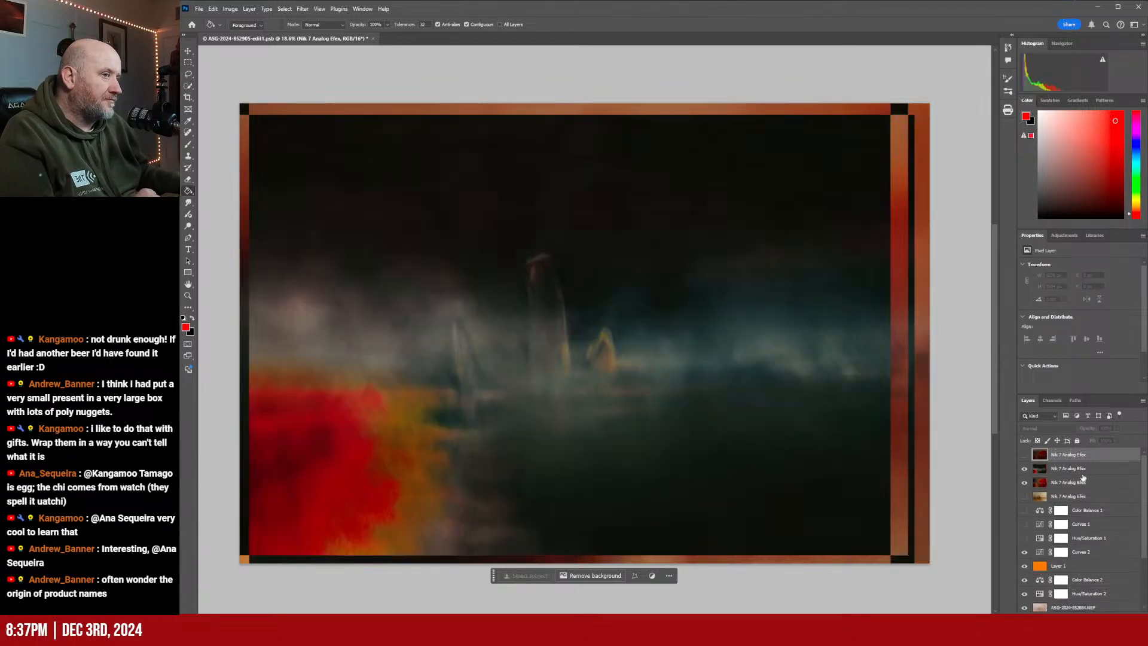
click(1079, 472)
click(1142, 402)
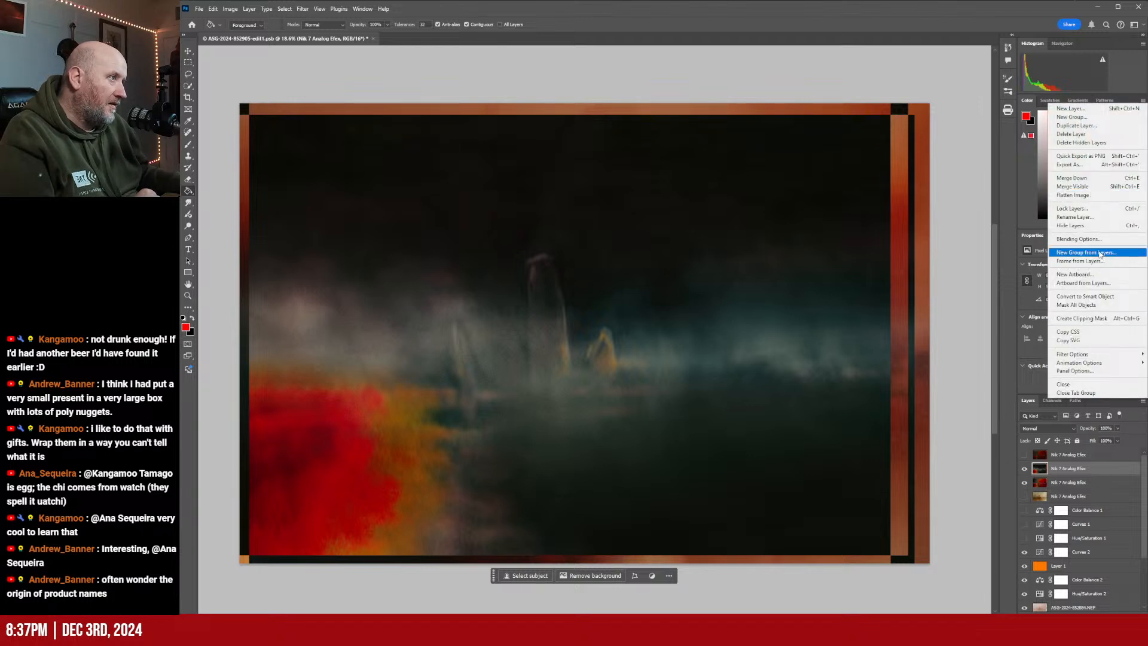
click(1096, 195)
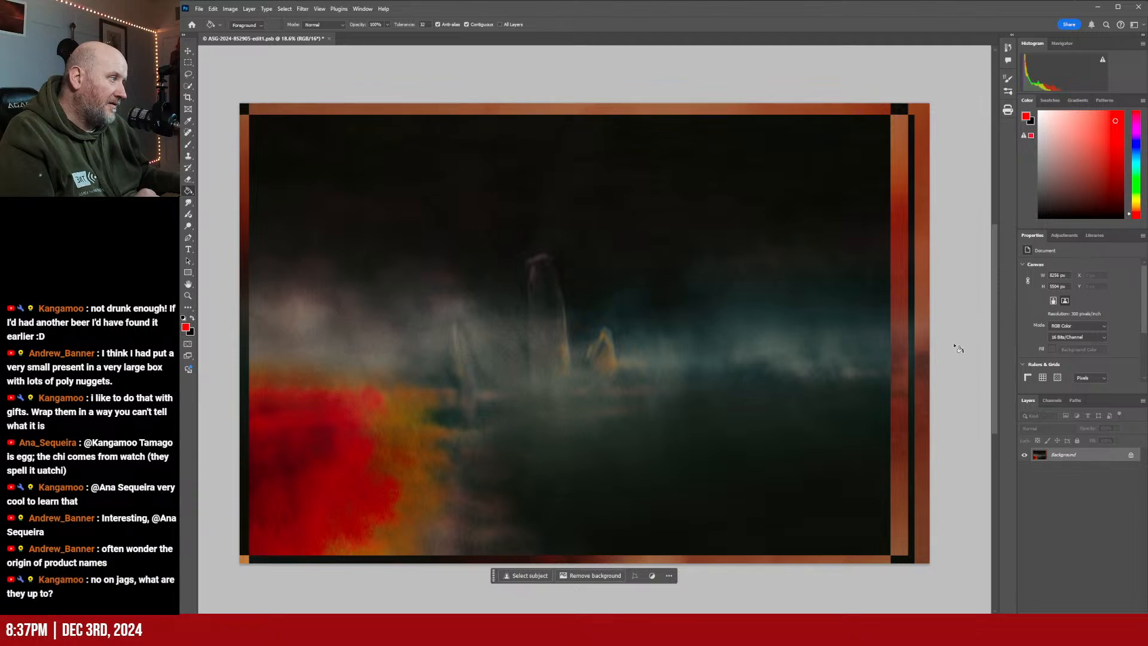
Start saving the flattened dark teal version as a new file and choose TIFF as the format
click(199, 9)
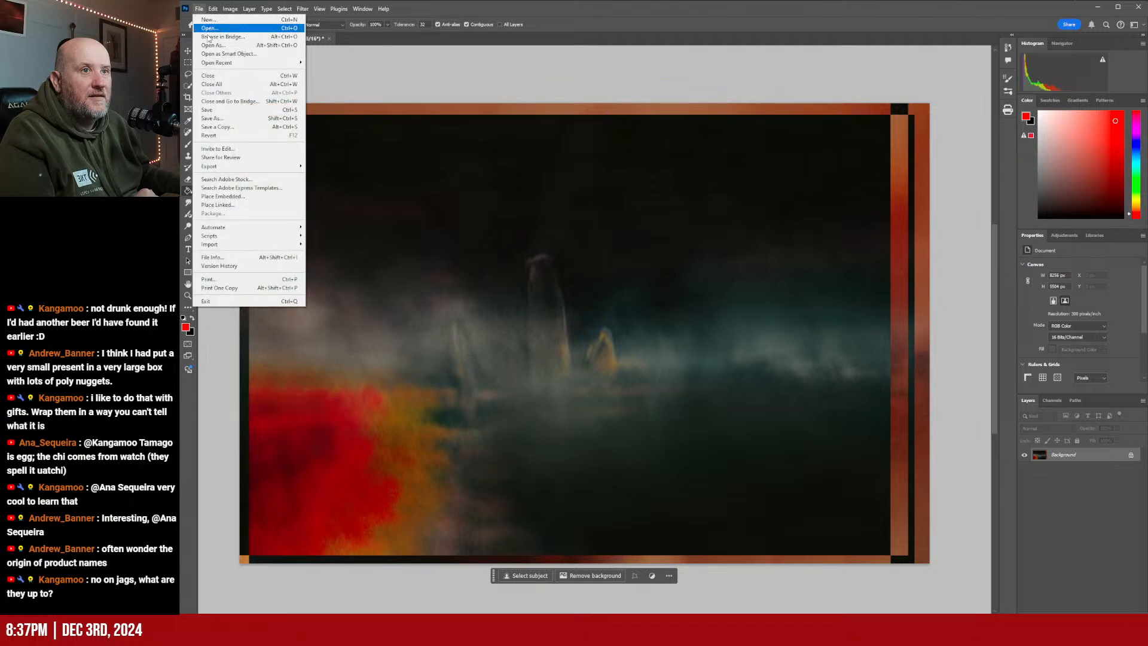
click(212, 118)
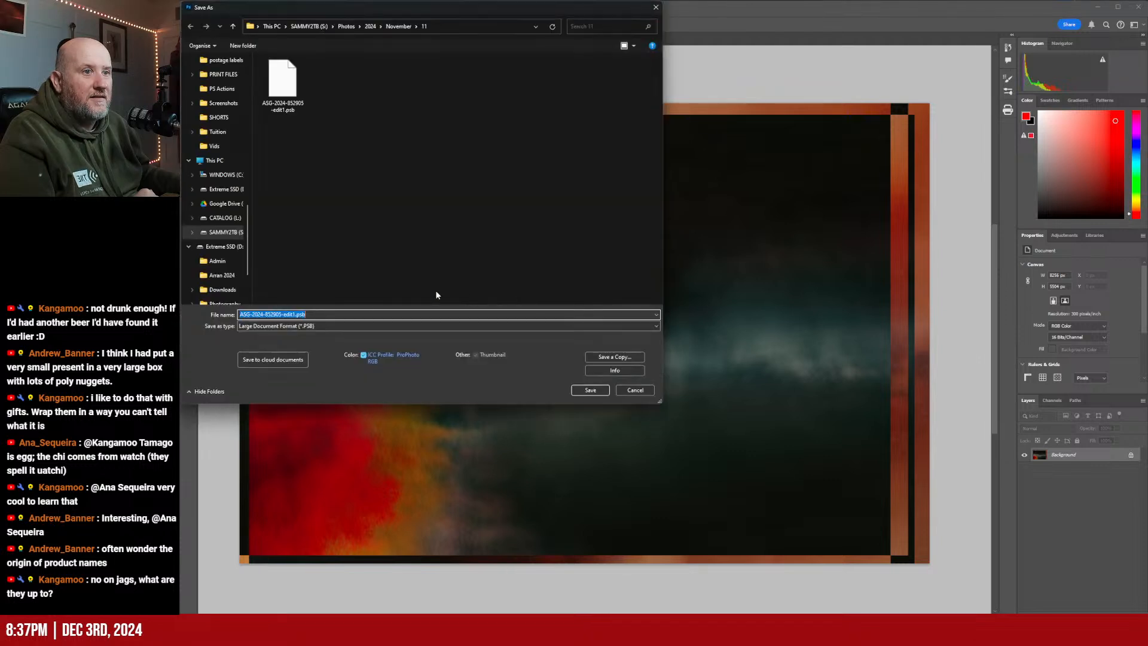
click(314, 325)
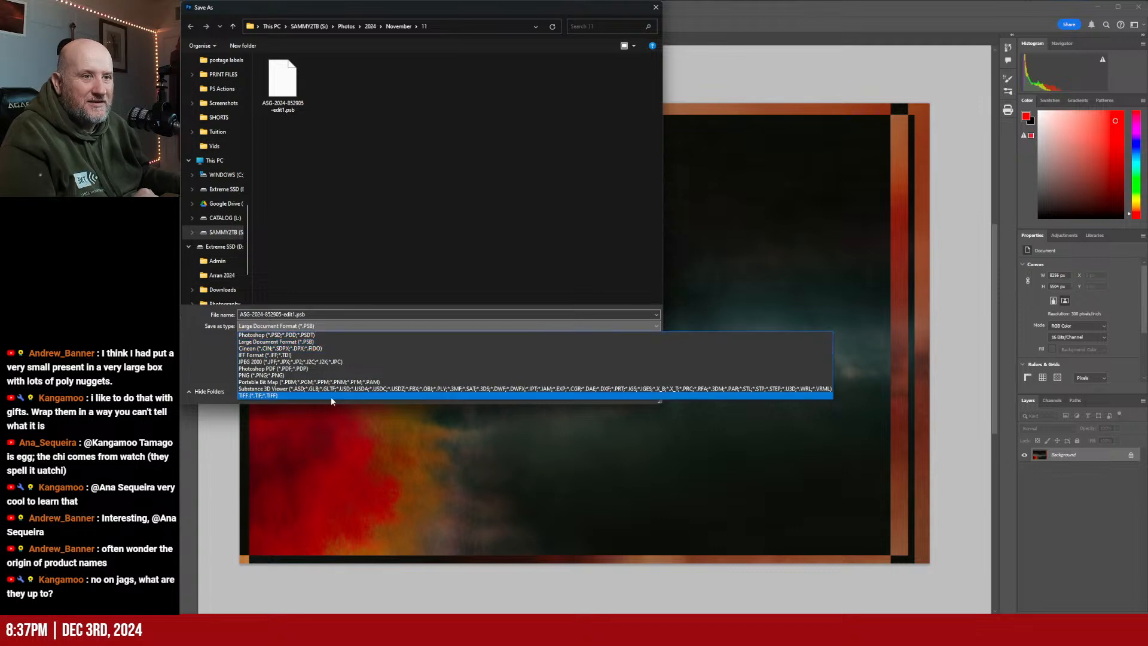
click(309, 342)
click(308, 326)
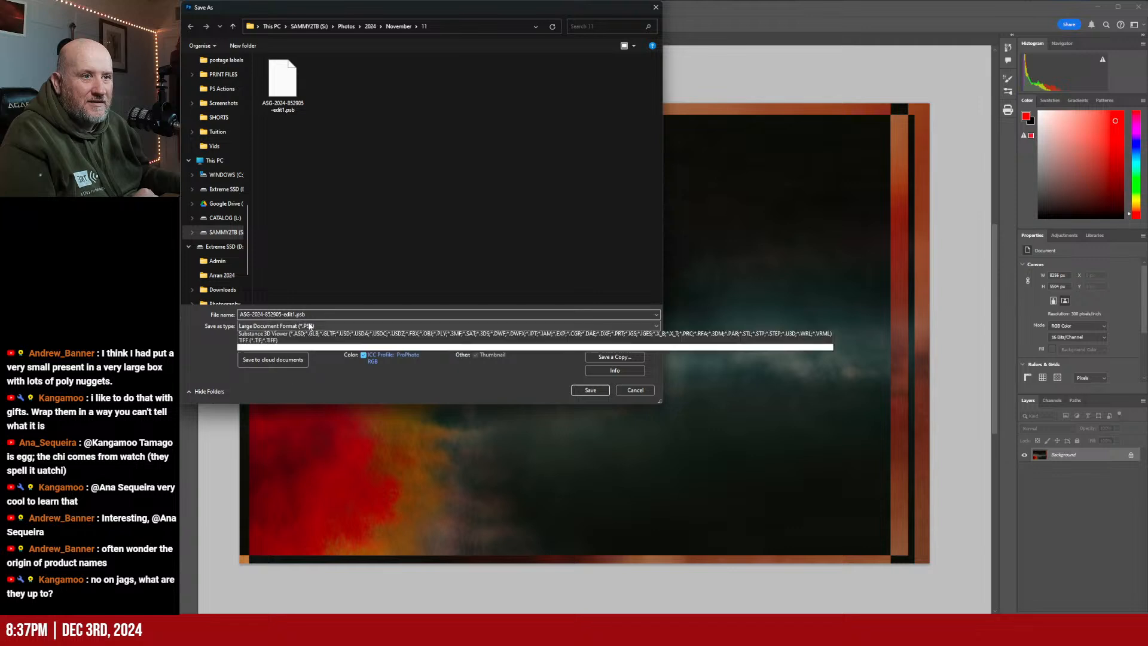
click(289, 399)
click(295, 314)
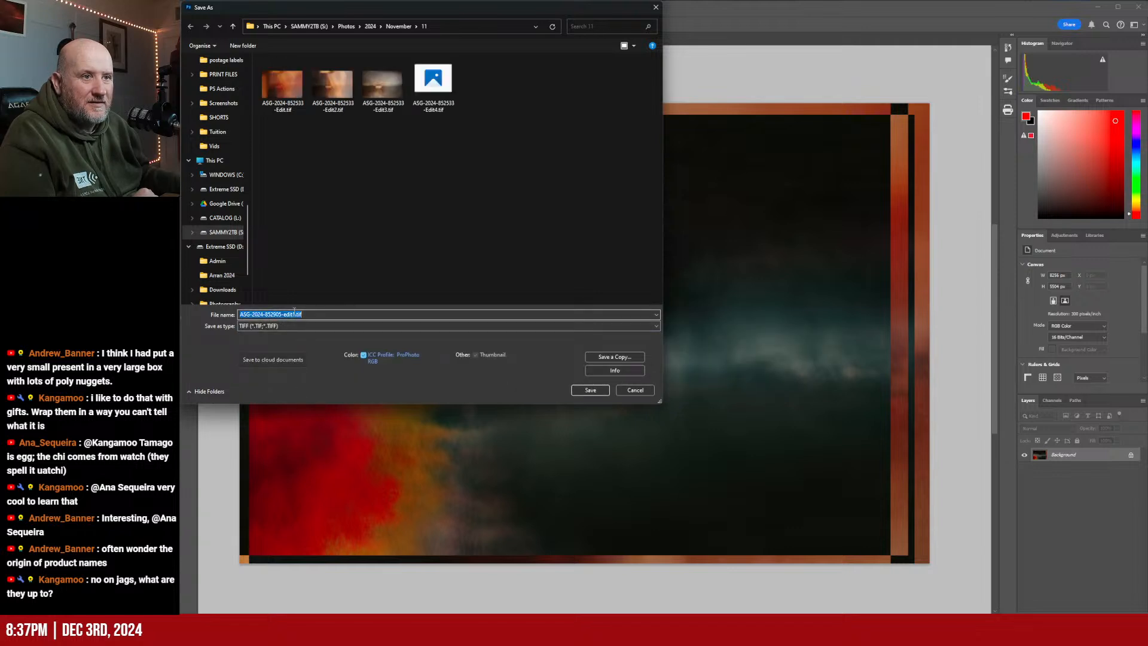
click(295, 314)
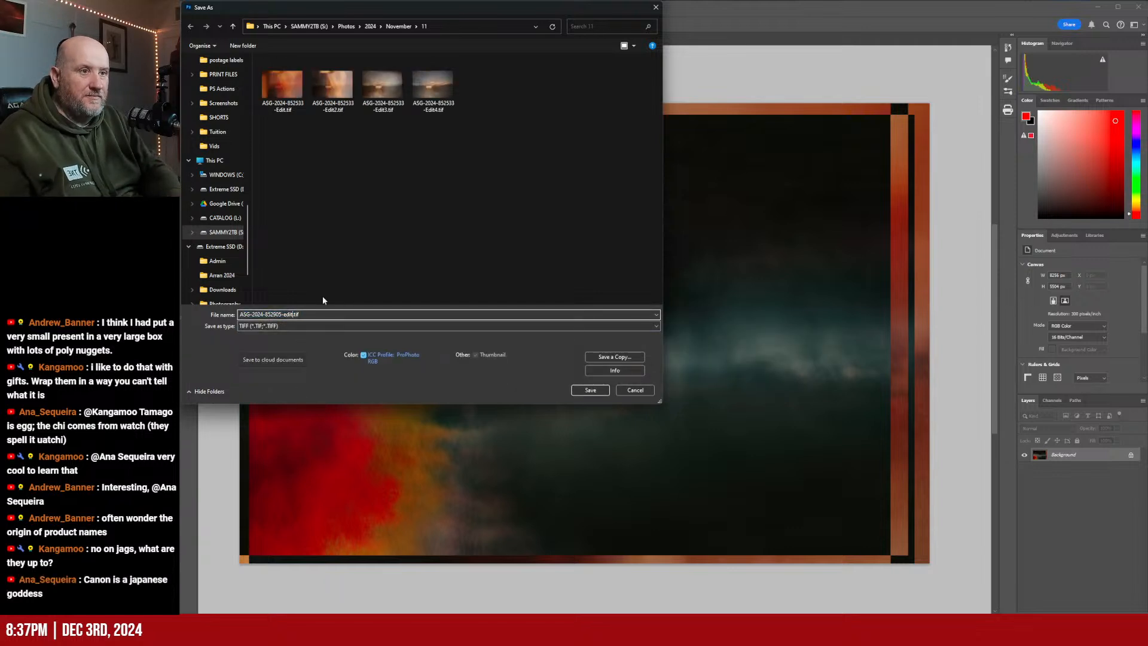
click(294, 314)
key(BackSpace)
text(2)
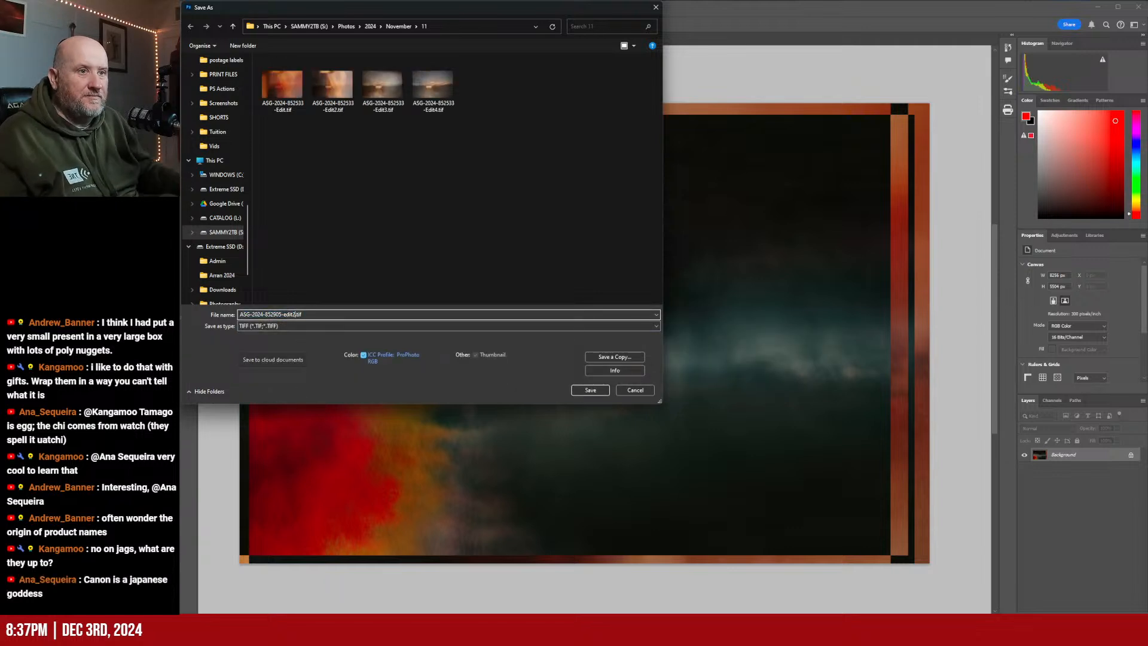
click(591, 389)
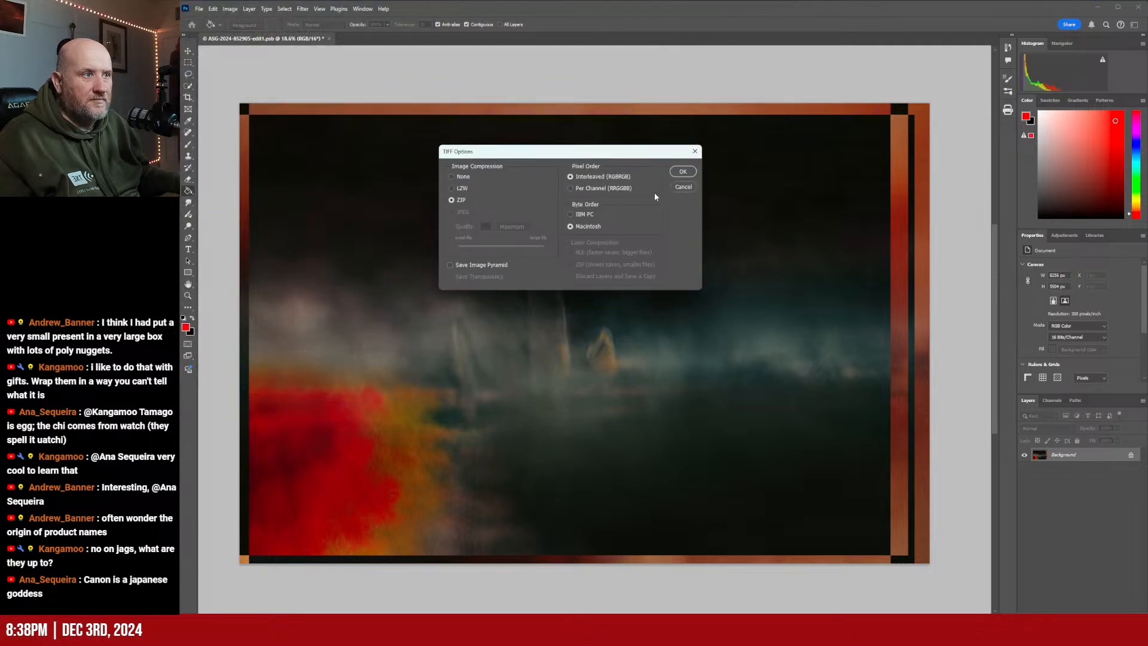
click(683, 172)
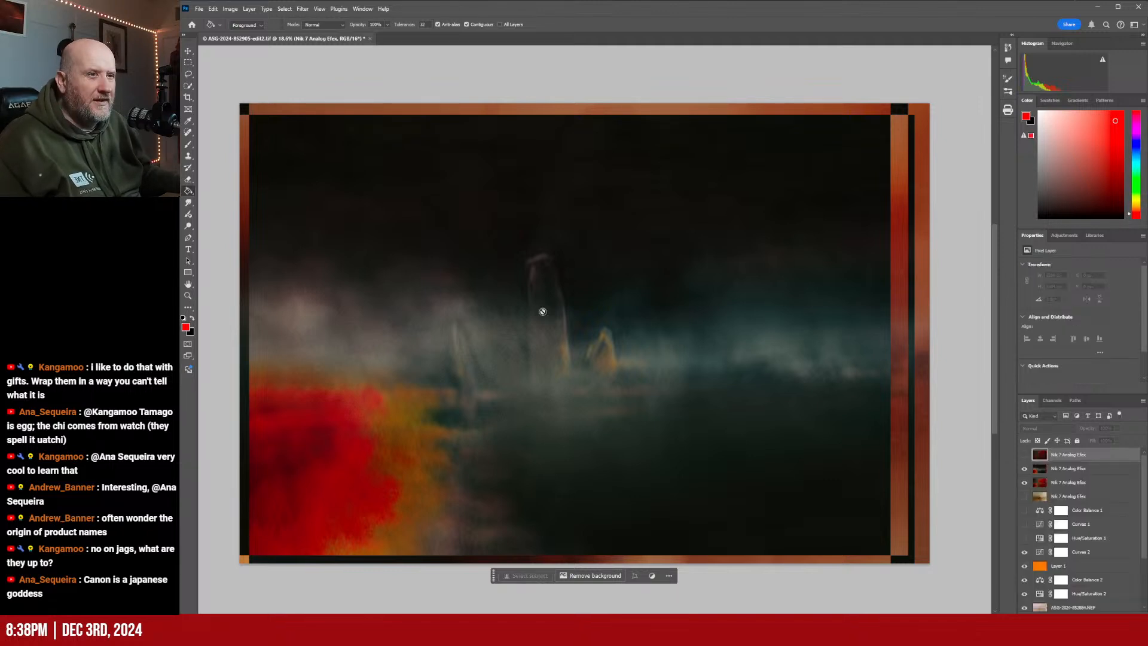
Hide the dark teal Analog Efex layer, select the red version beneath it and flatten the image
click(1024, 469)
click(1096, 488)
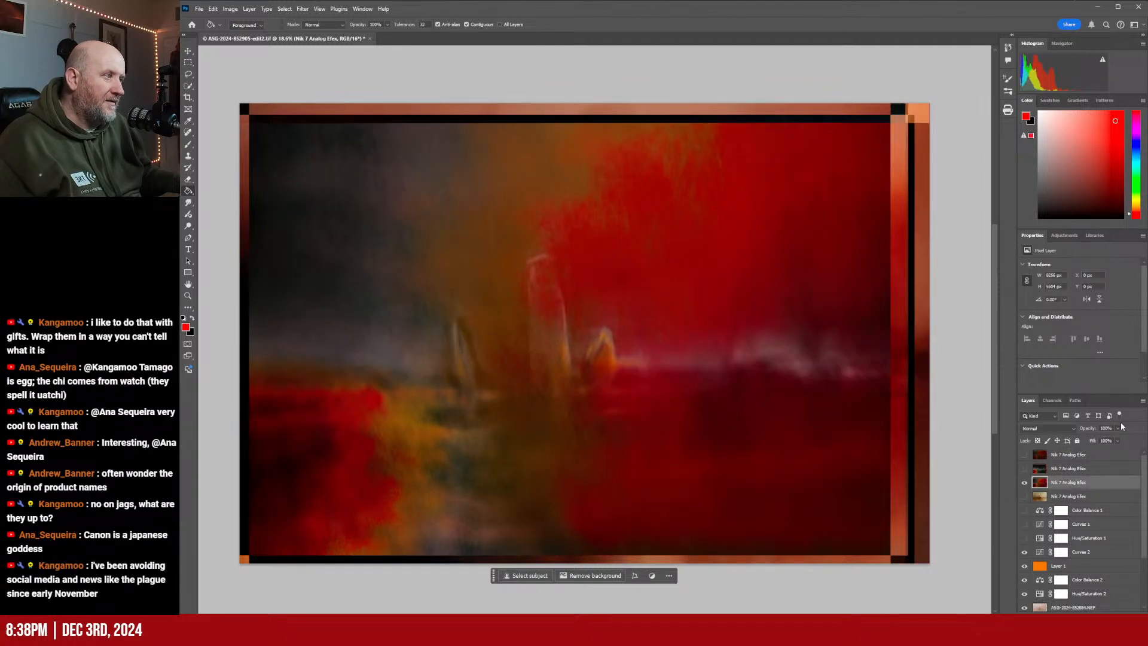
click(1142, 400)
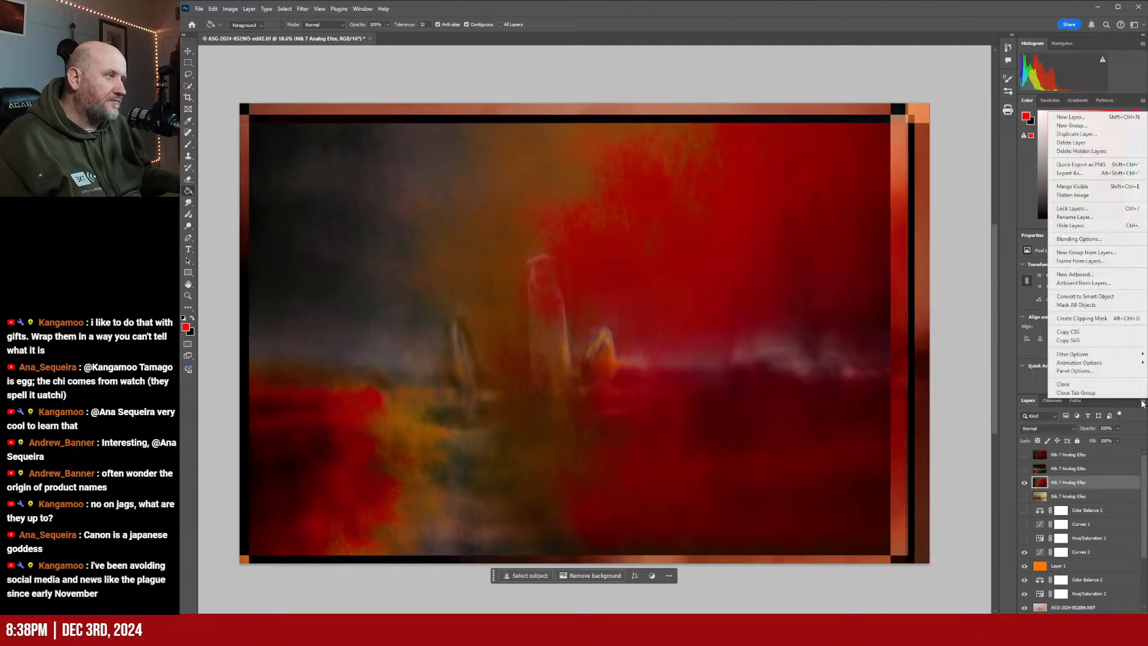
click(1090, 196)
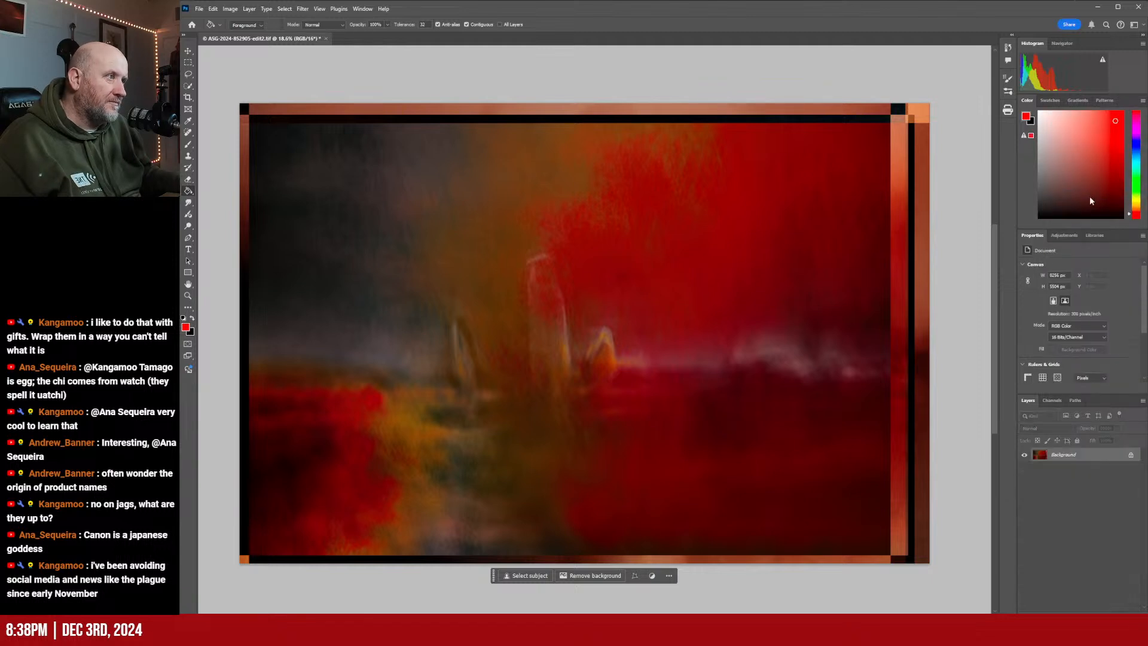
click(199, 9)
click(252, 121)
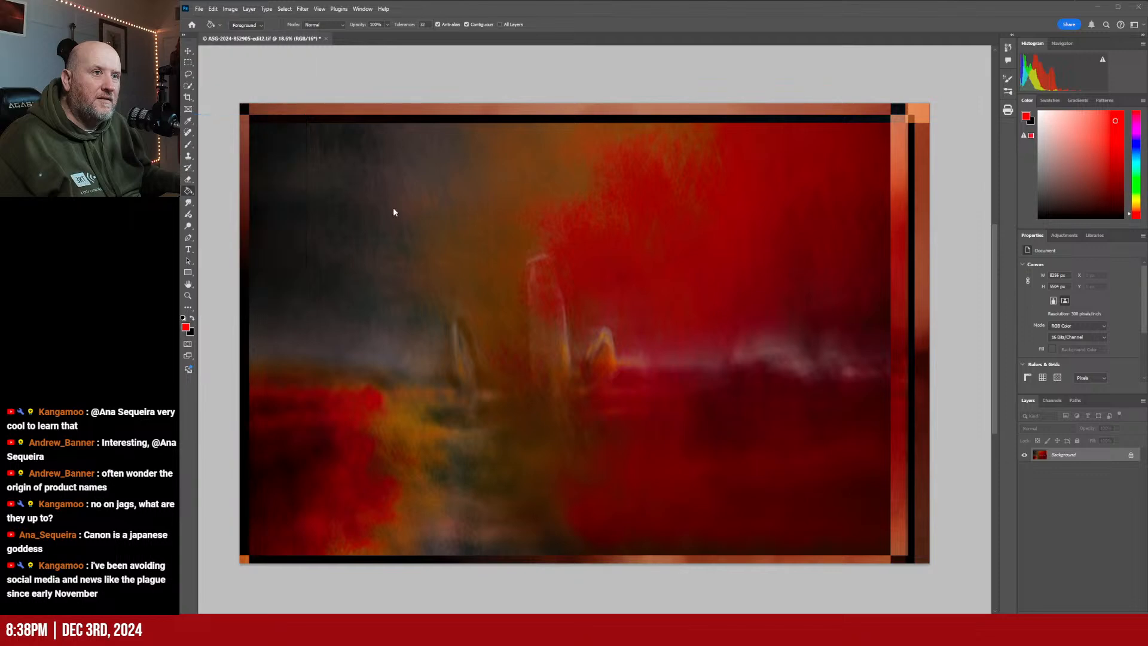
click(298, 314)
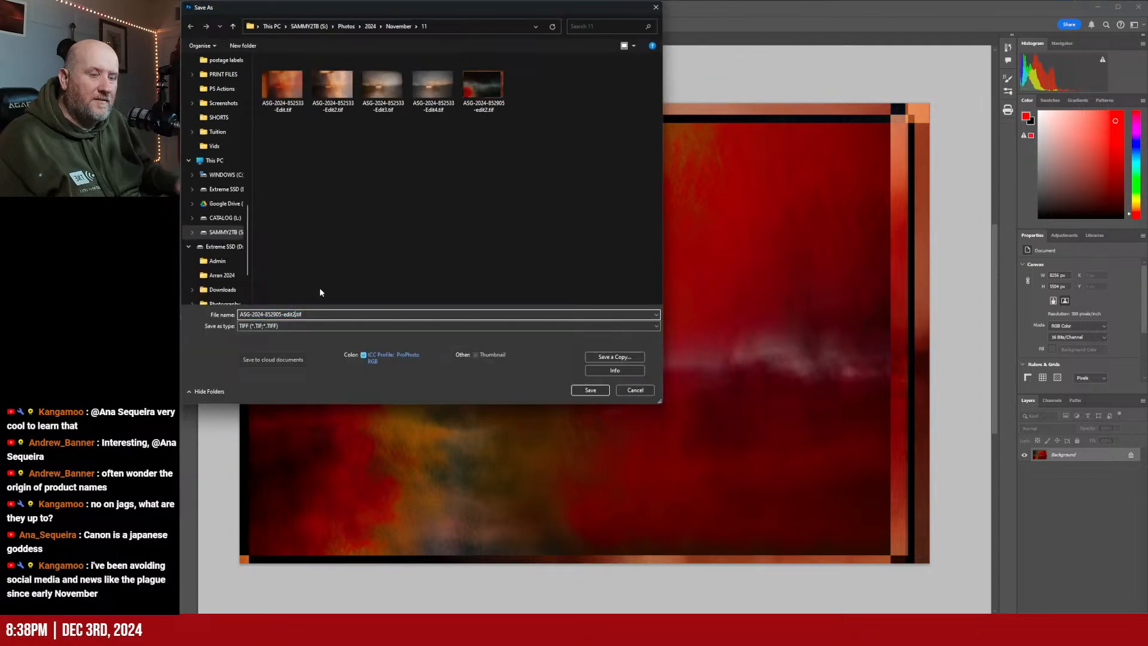
key(BackSpace)
text(3)
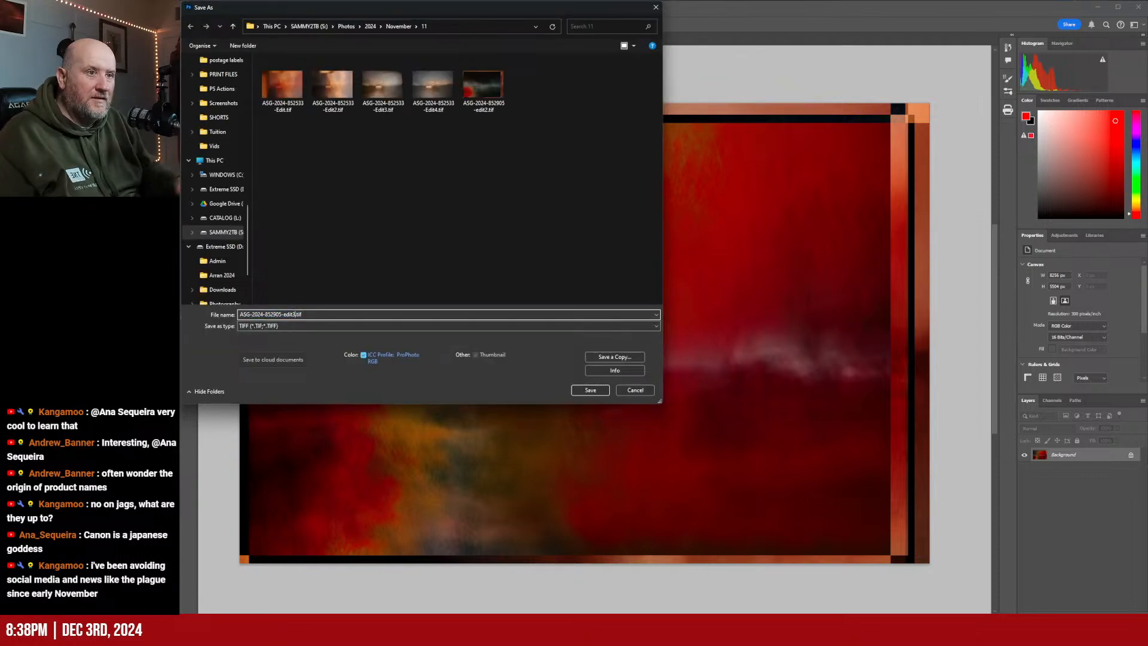
click(596, 389)
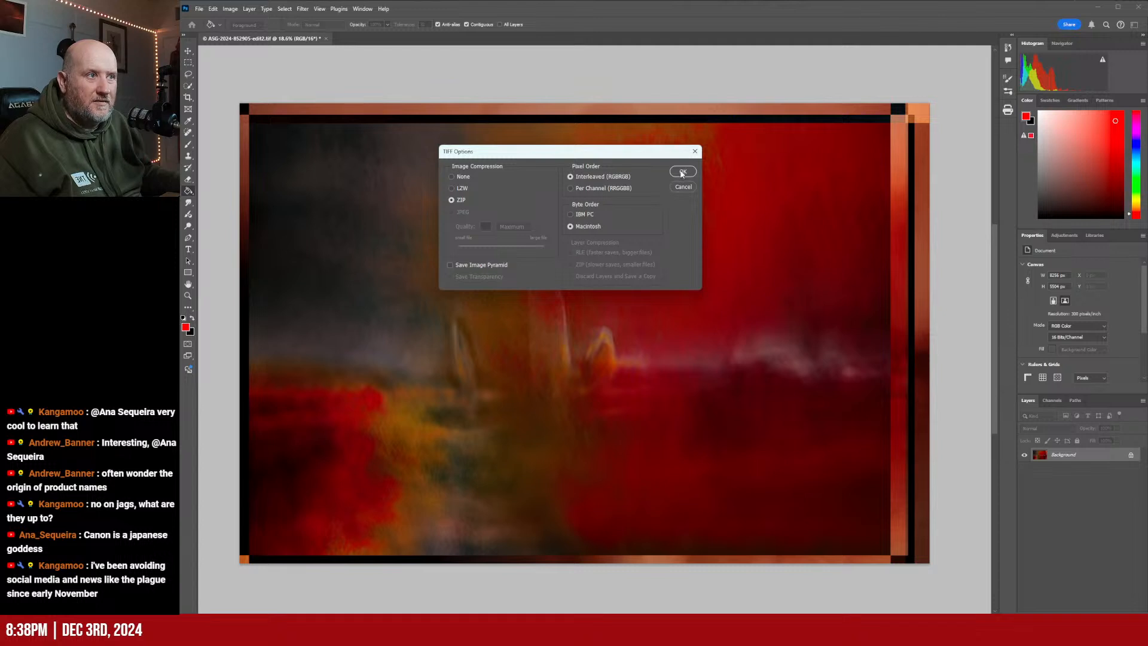
click(682, 172)
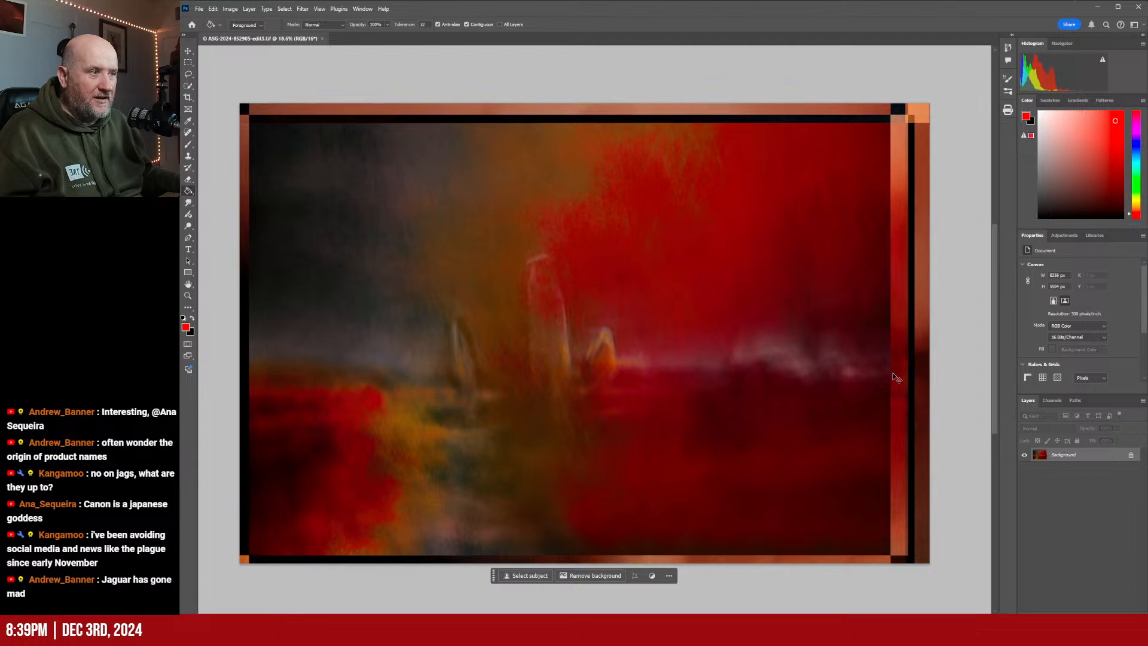
Undo the flattening, hide the red Analog Efex layer, show the sepia version beneath it and flatten the image
key(ctrl+z)
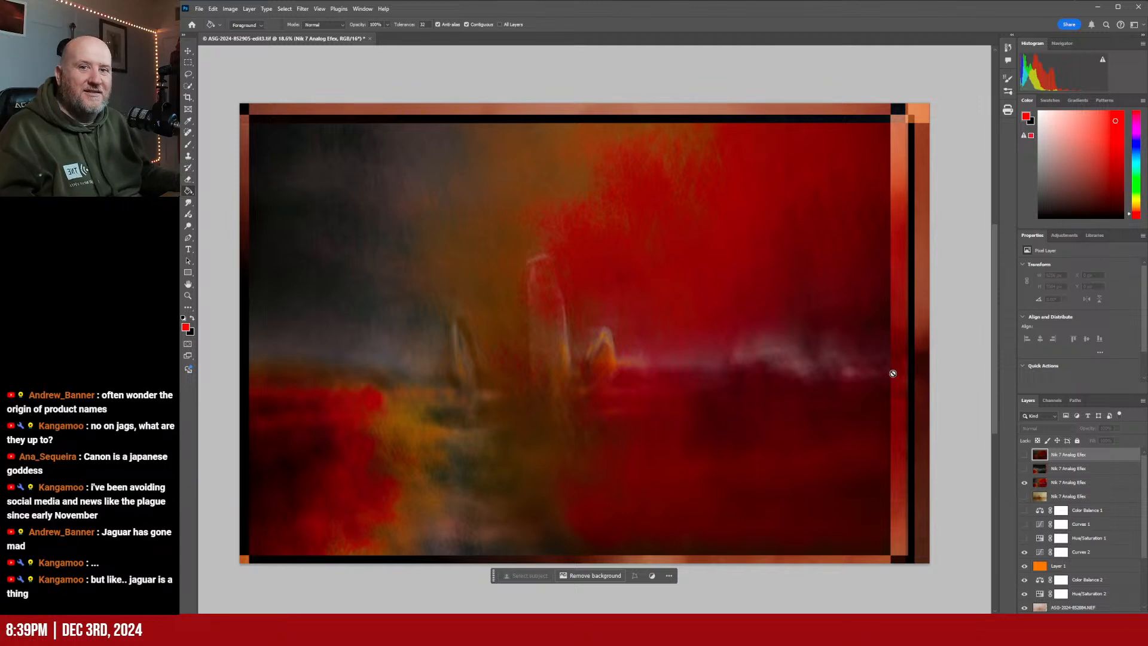
click(1024, 482)
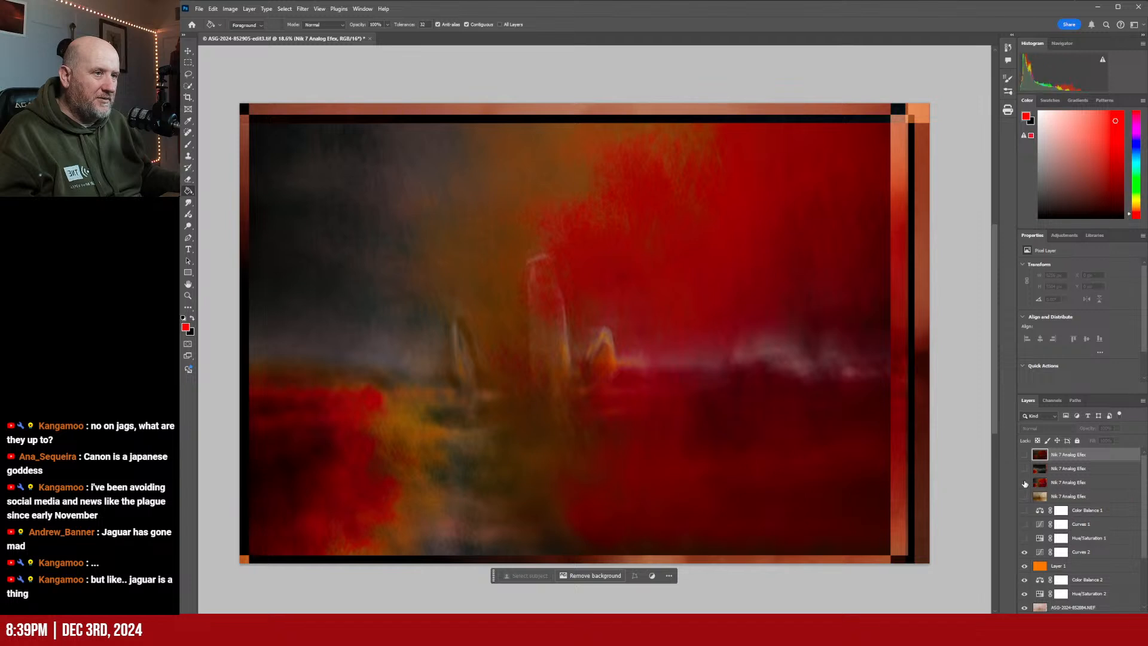
click(1024, 498)
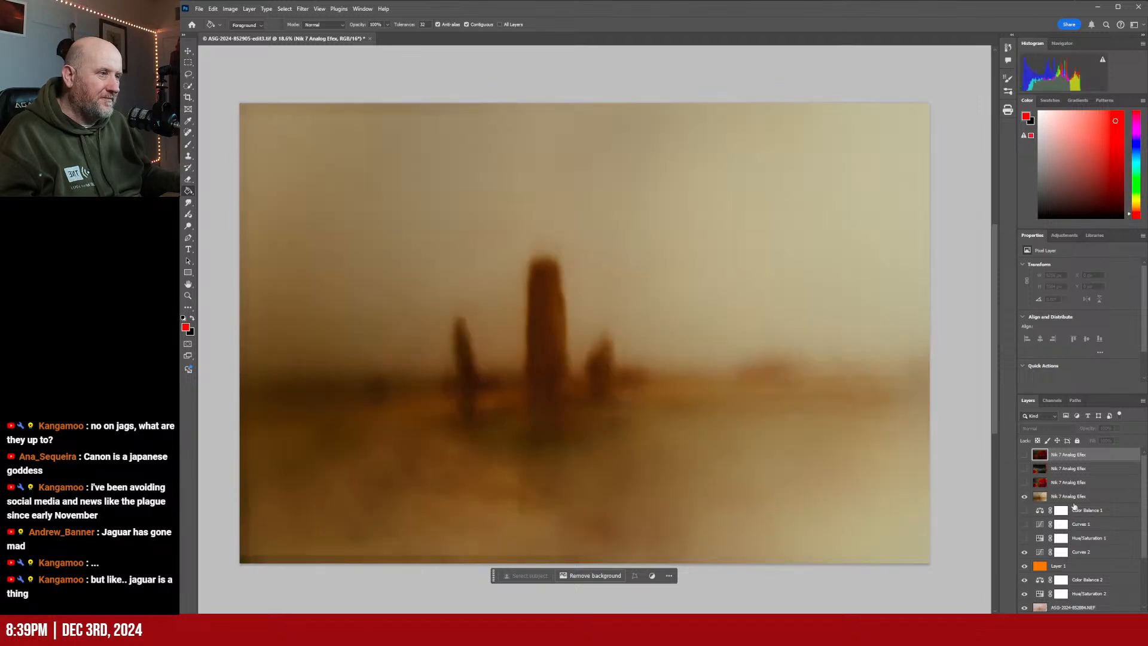
click(199, 9)
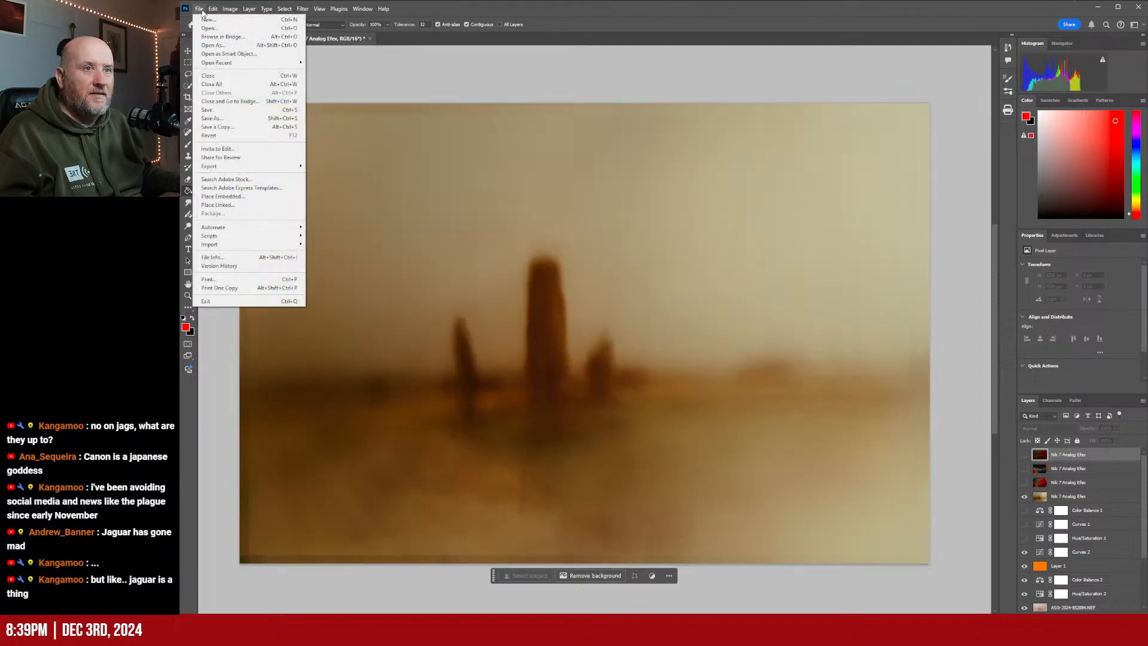
mouse_move(213, 9)
click(1141, 401)
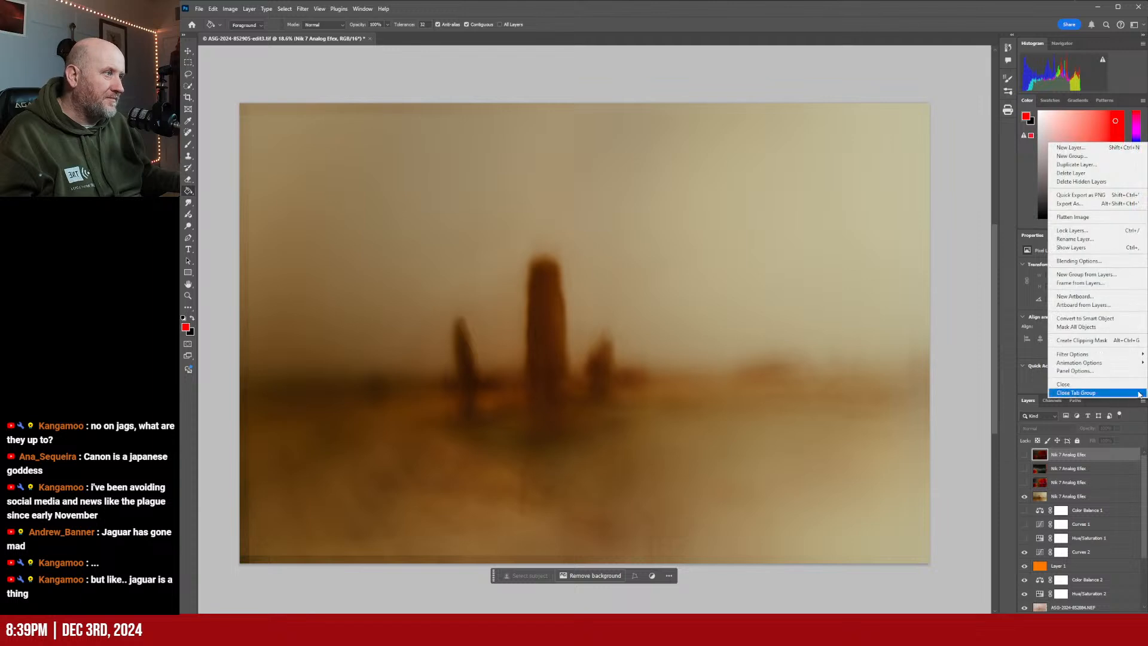
click(1098, 217)
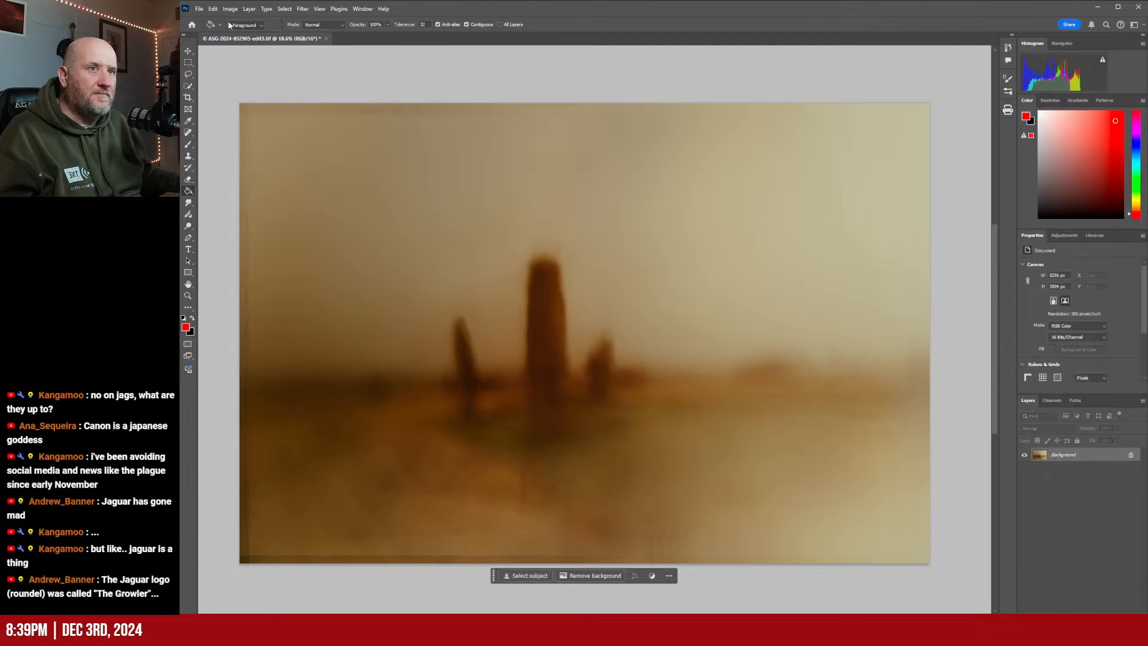
click(199, 9)
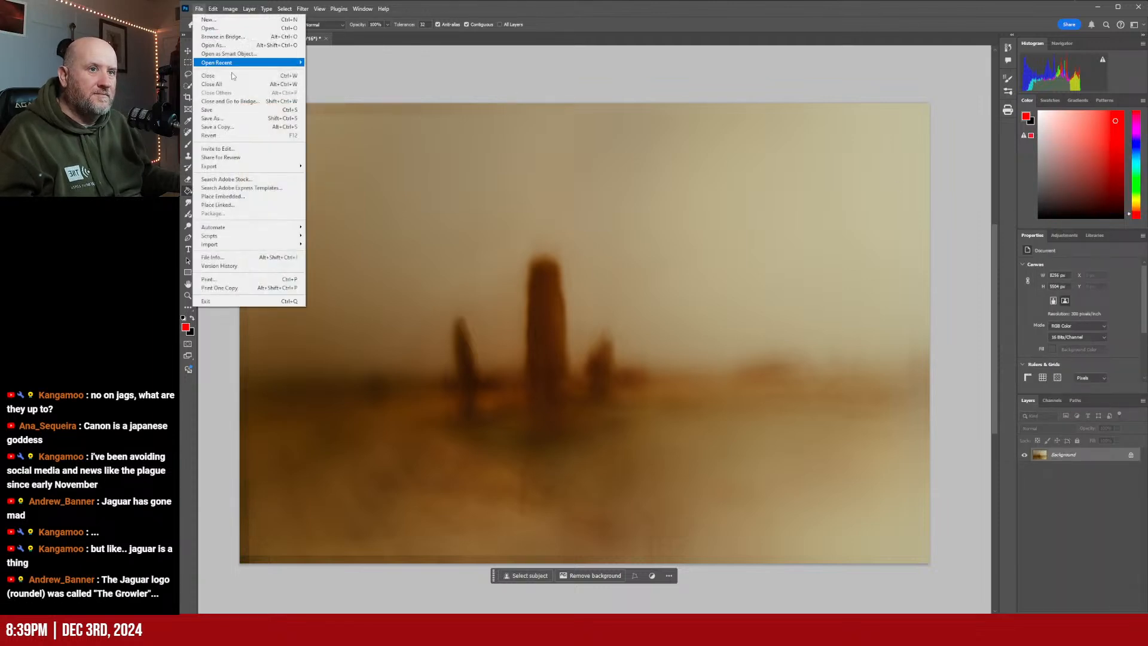
click(245, 119)
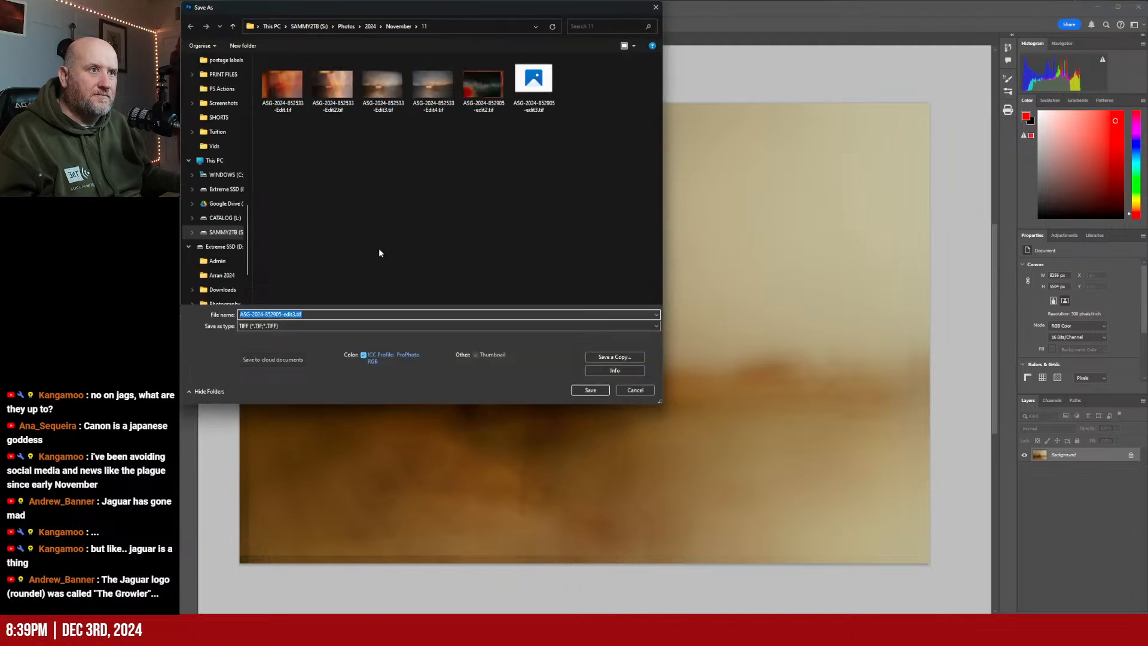
click(295, 313)
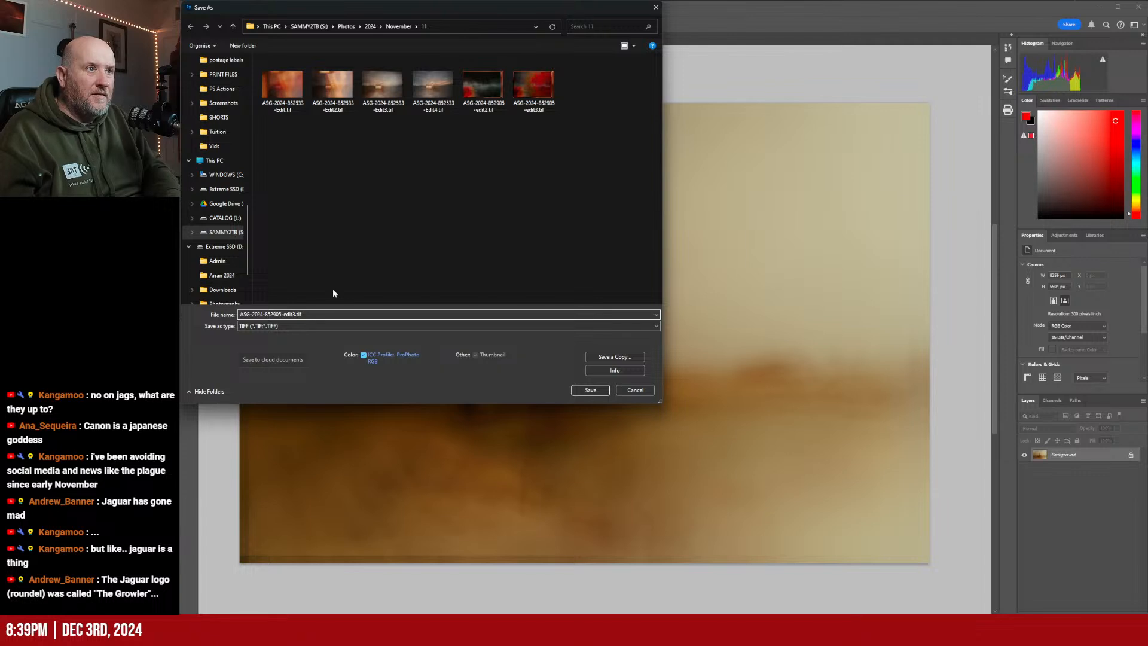
key(BackSpace)
text(4)
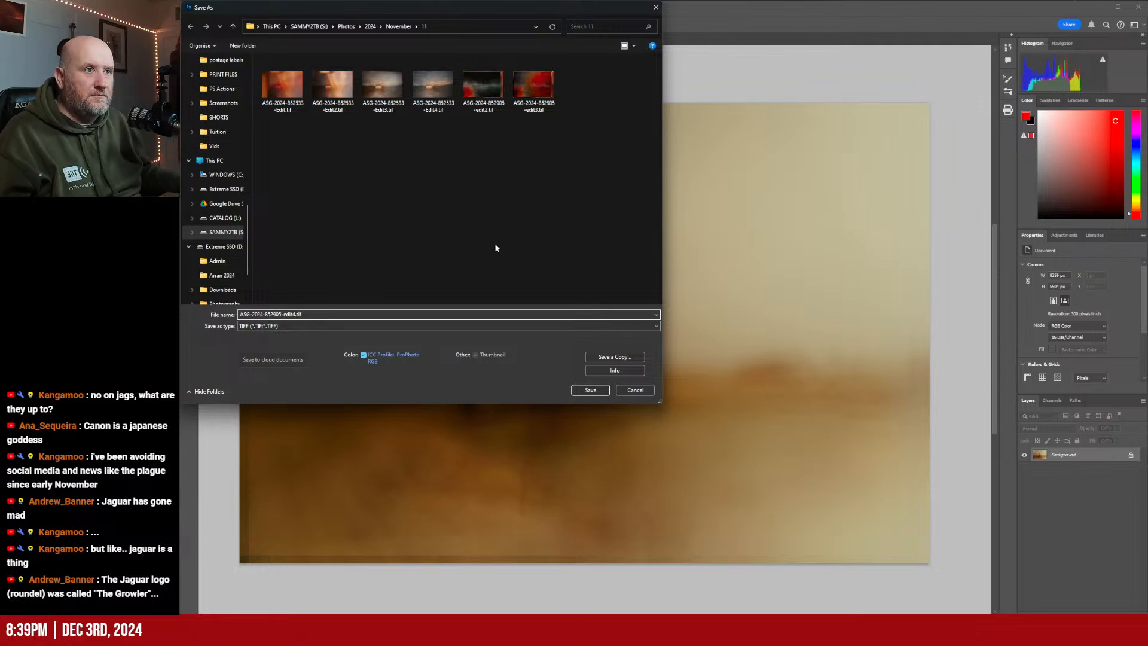
click(590, 390)
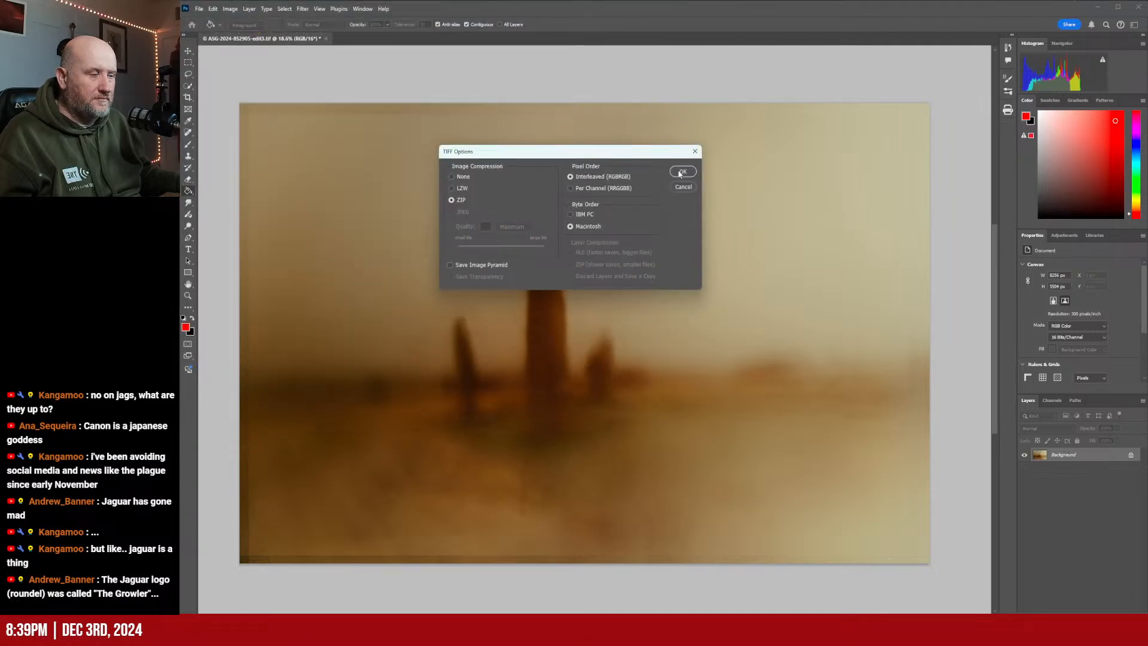
click(681, 173)
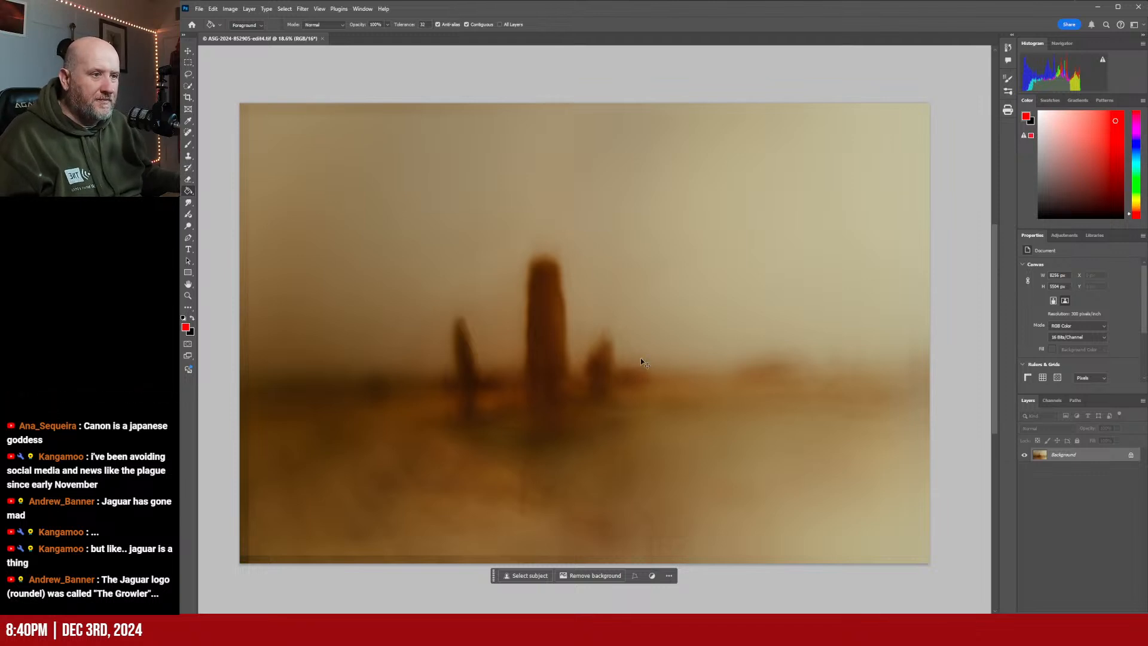
Undo the flattening of the sepia version and hide the lowest Analog Efex layer
key(ctrl+z)
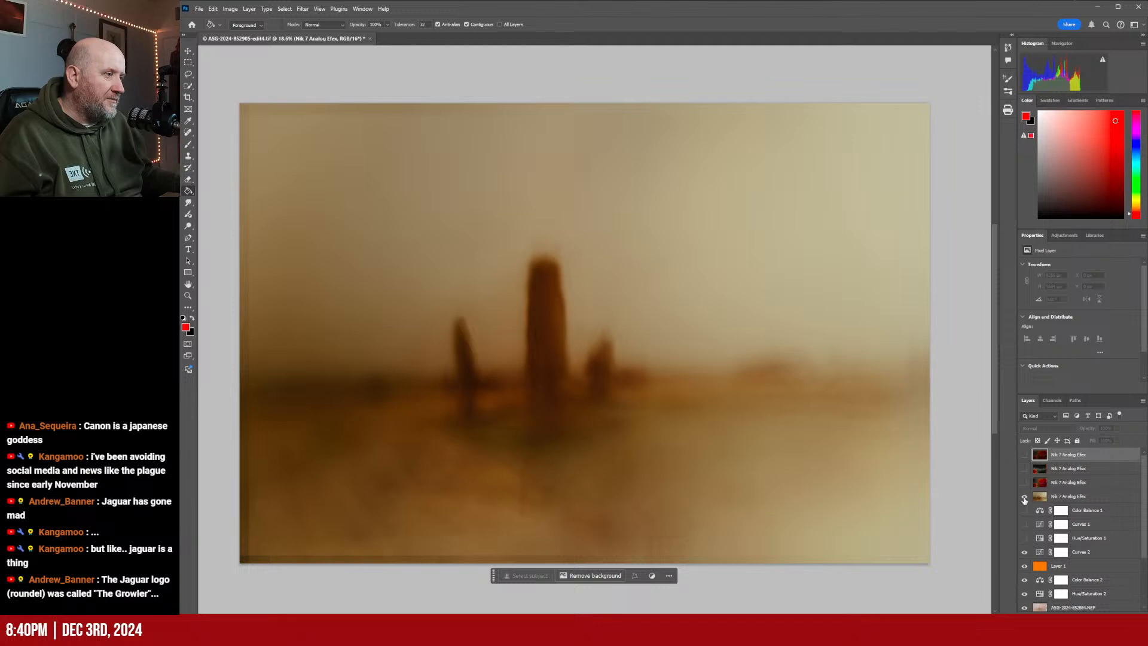
click(1024, 497)
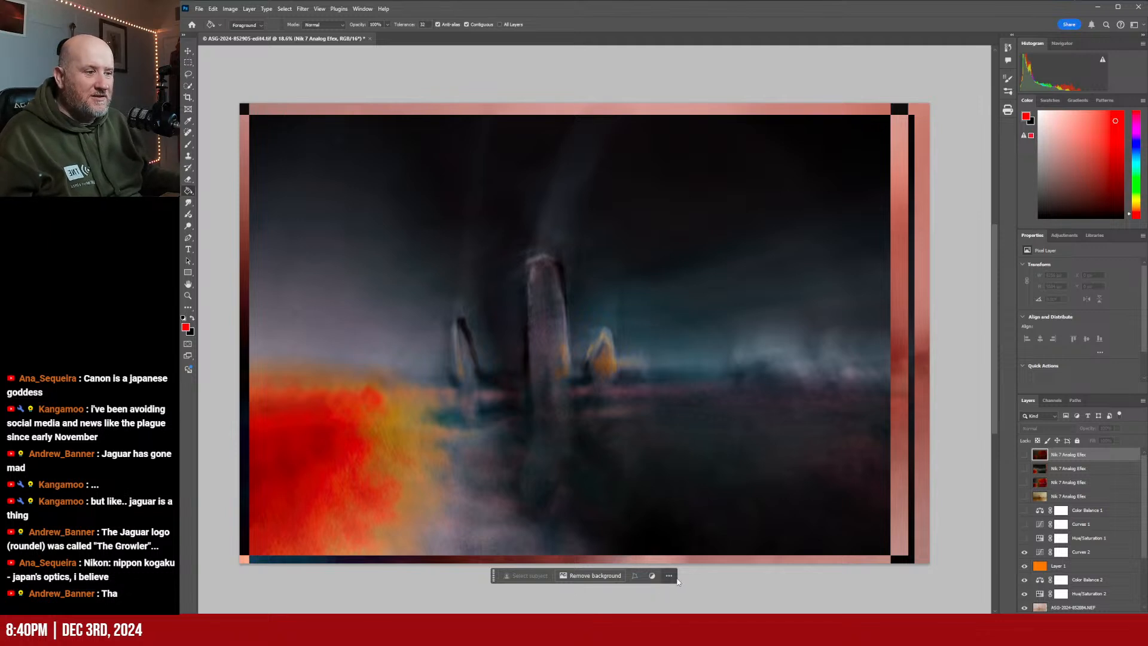
Switch to Lightroom Classic and open the November 11 folder in the Library
click(696, 626)
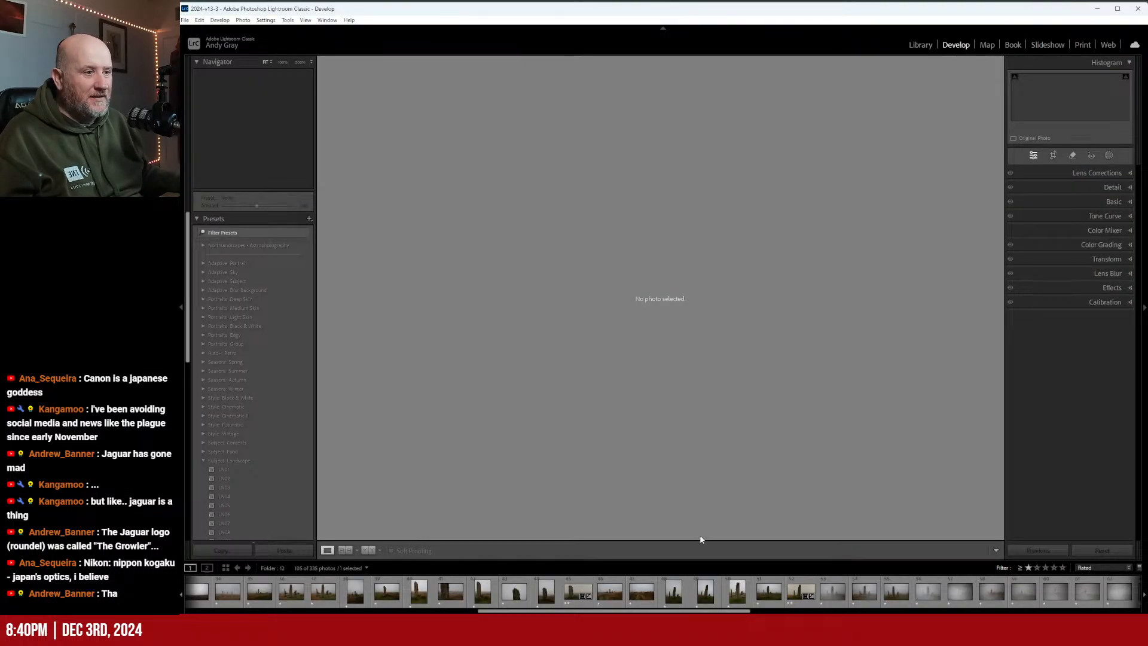
scroll(903, 611, down, 10)
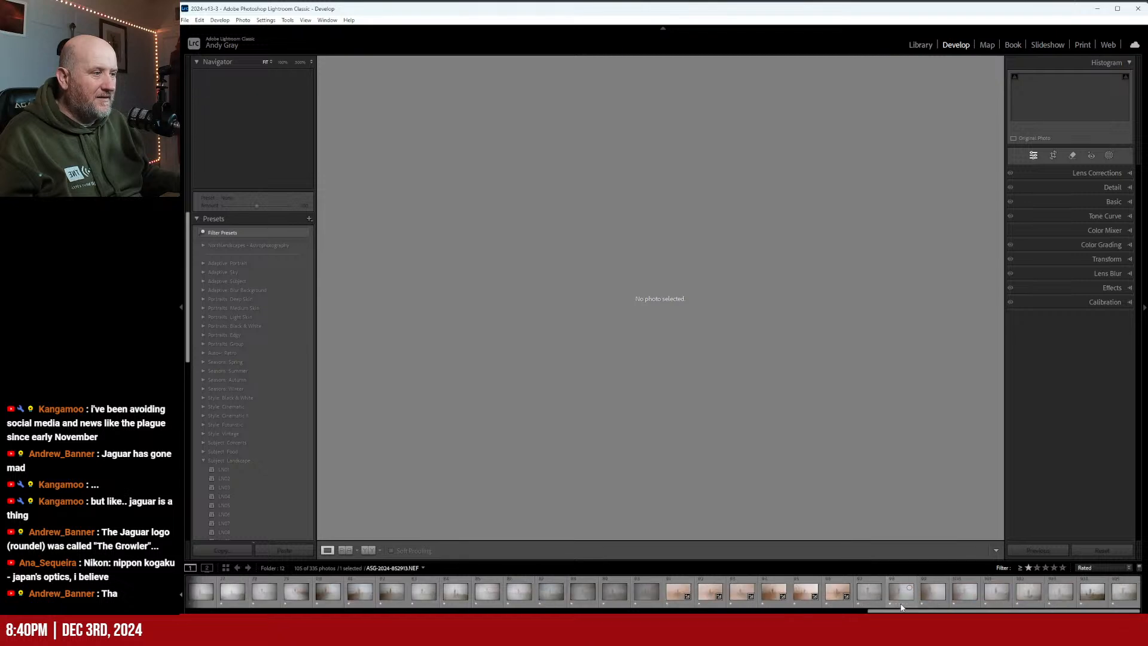
scroll(837, 600, up, 15)
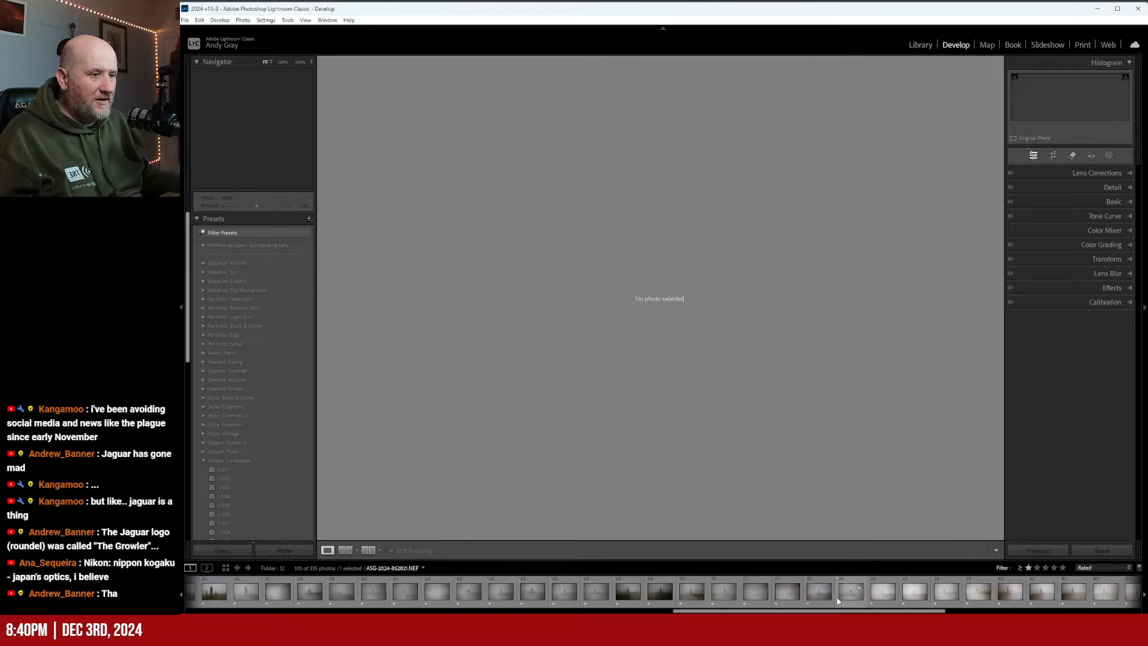
scroll(835, 600, down, 12)
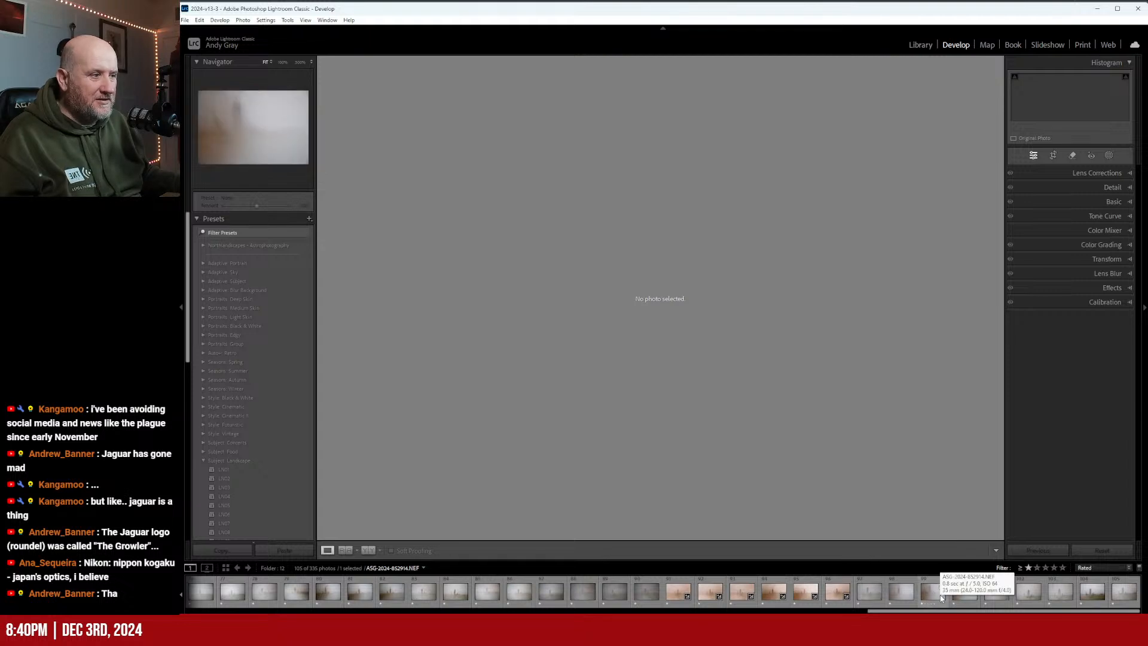
click(919, 52)
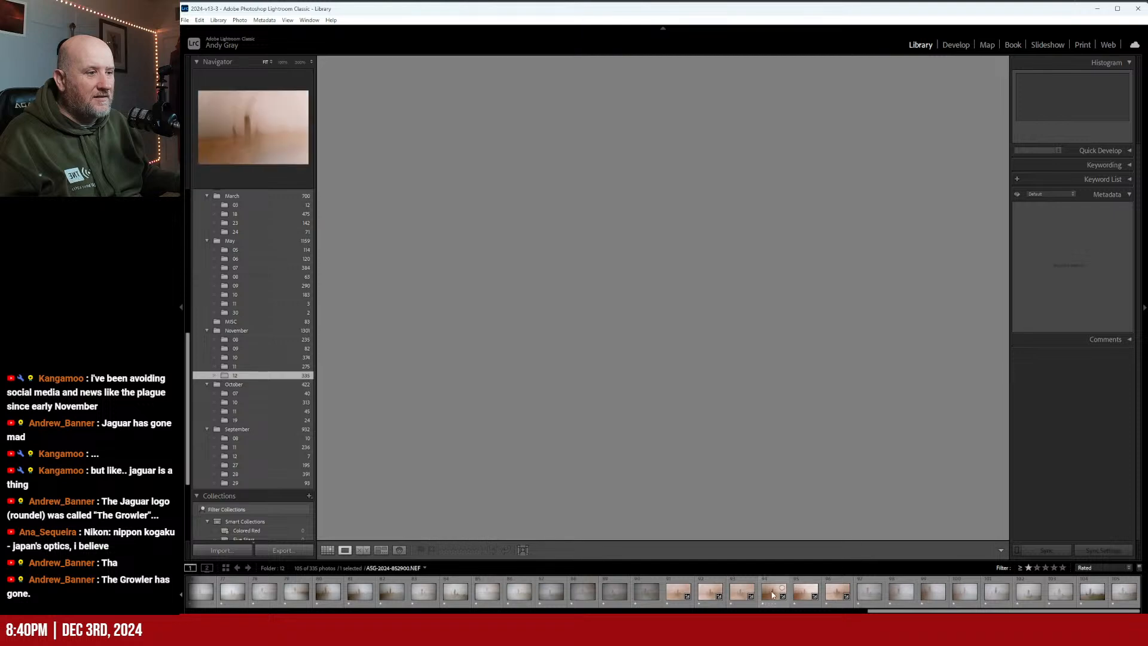
click(269, 367)
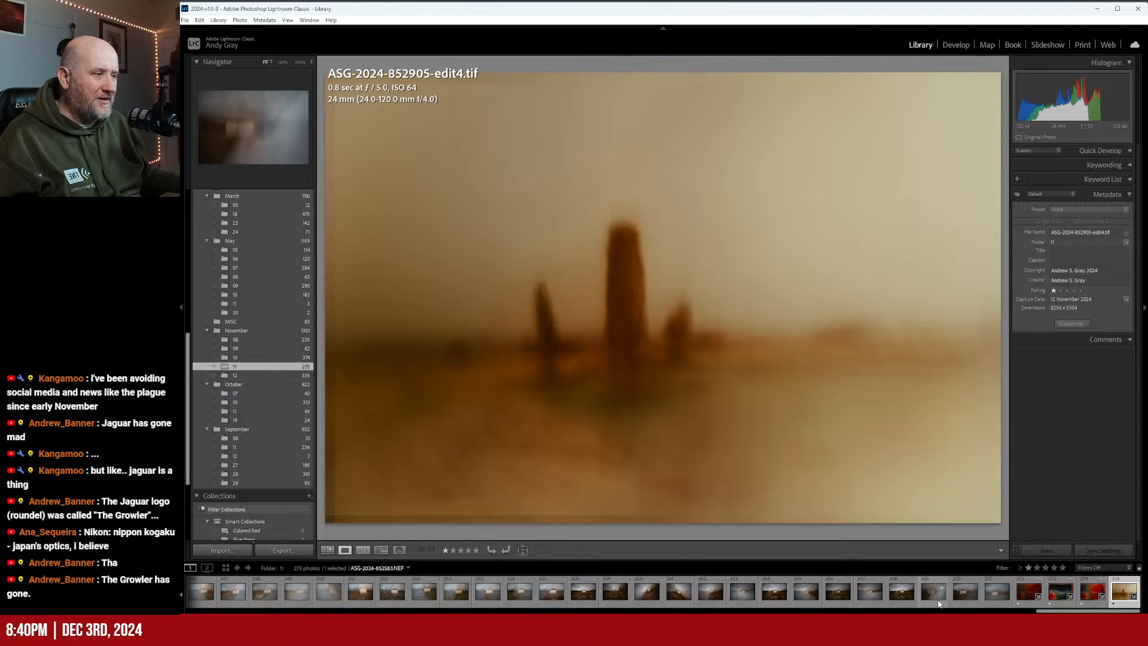
click(1027, 596)
key(3)
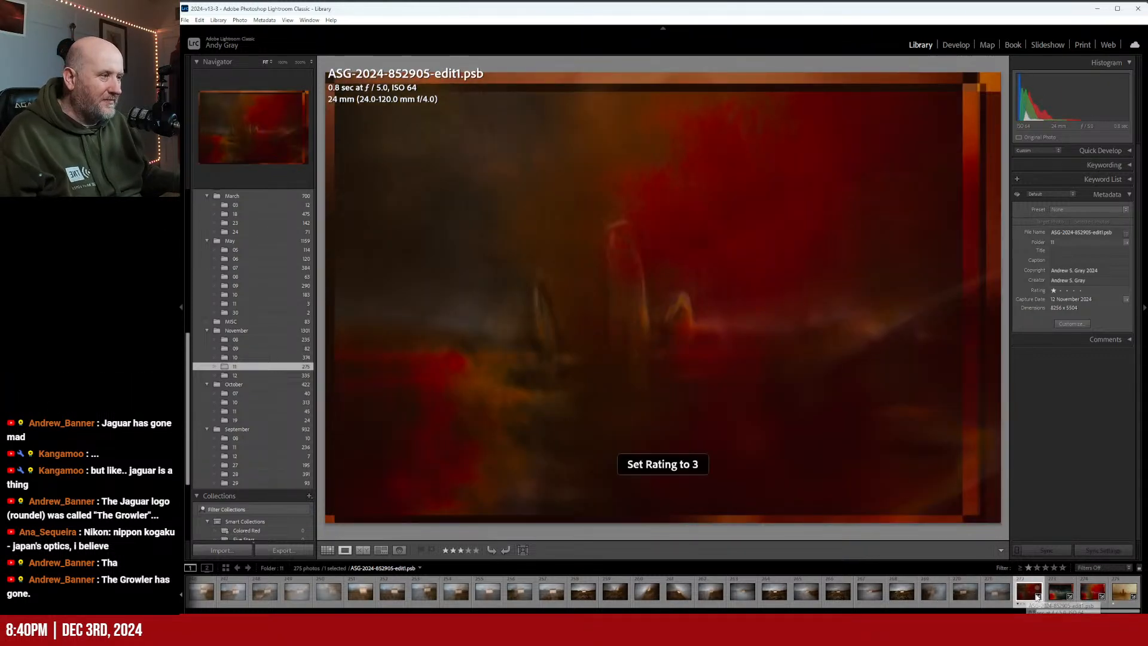
click(1068, 585)
key(3)
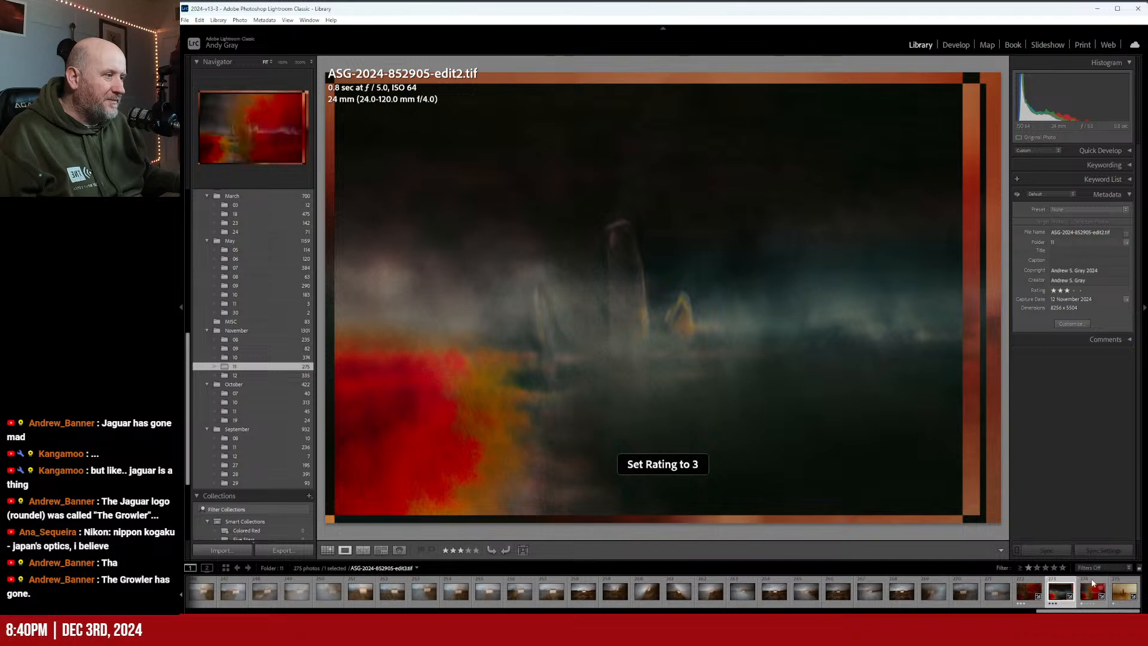
click(1096, 585)
key(3)
click(1125, 583)
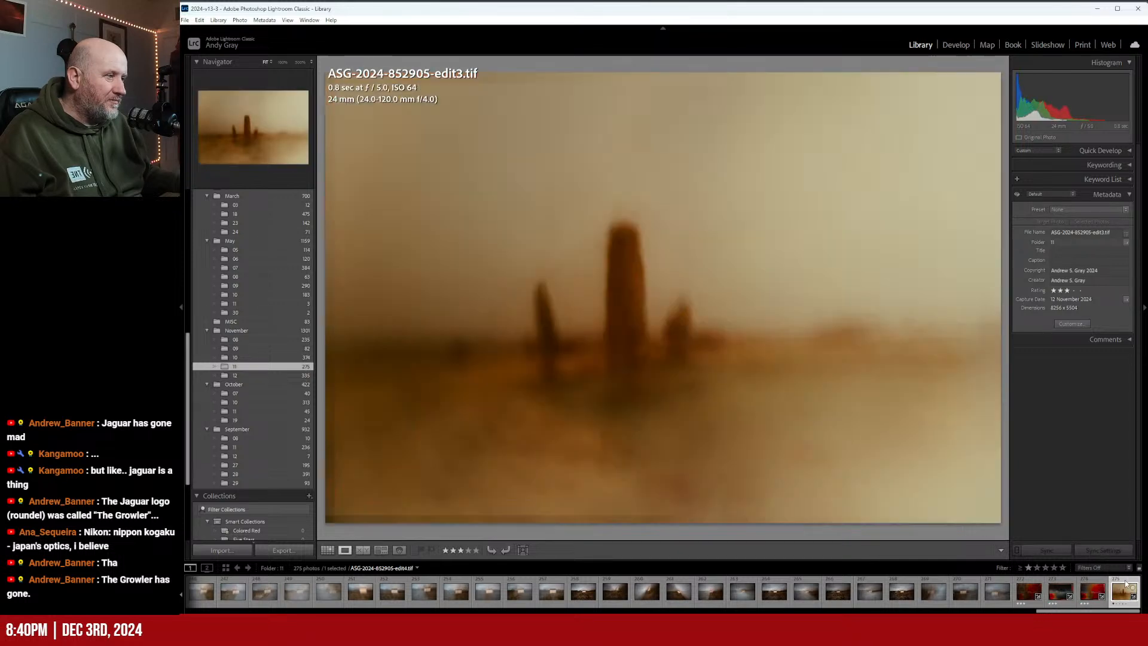
key(3)
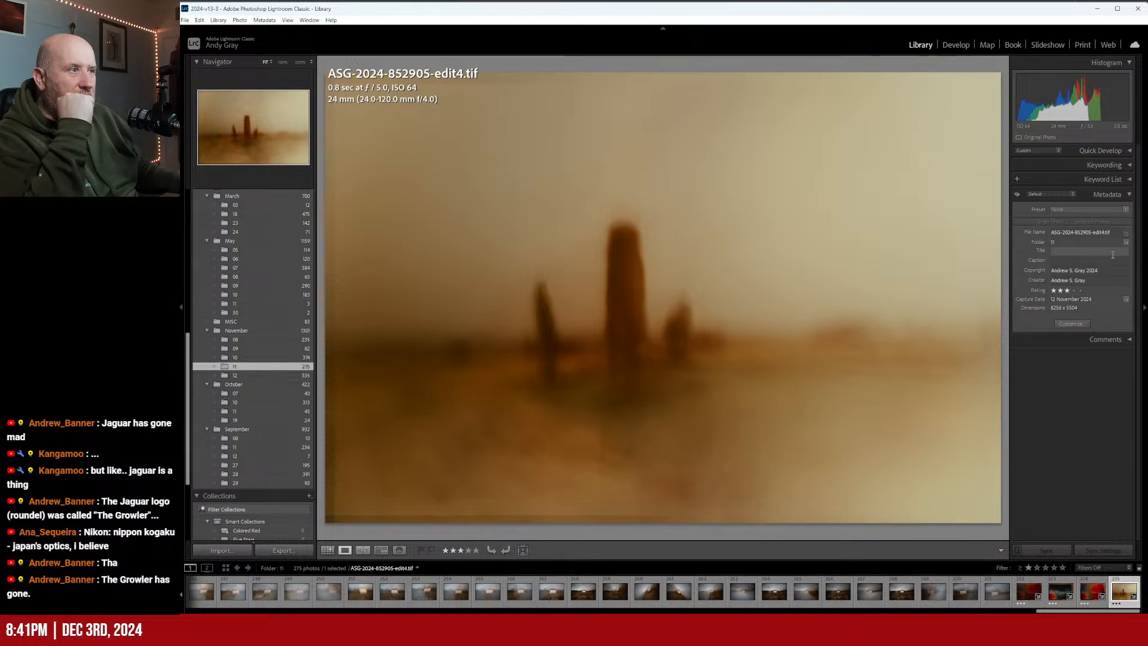
click(963, 47)
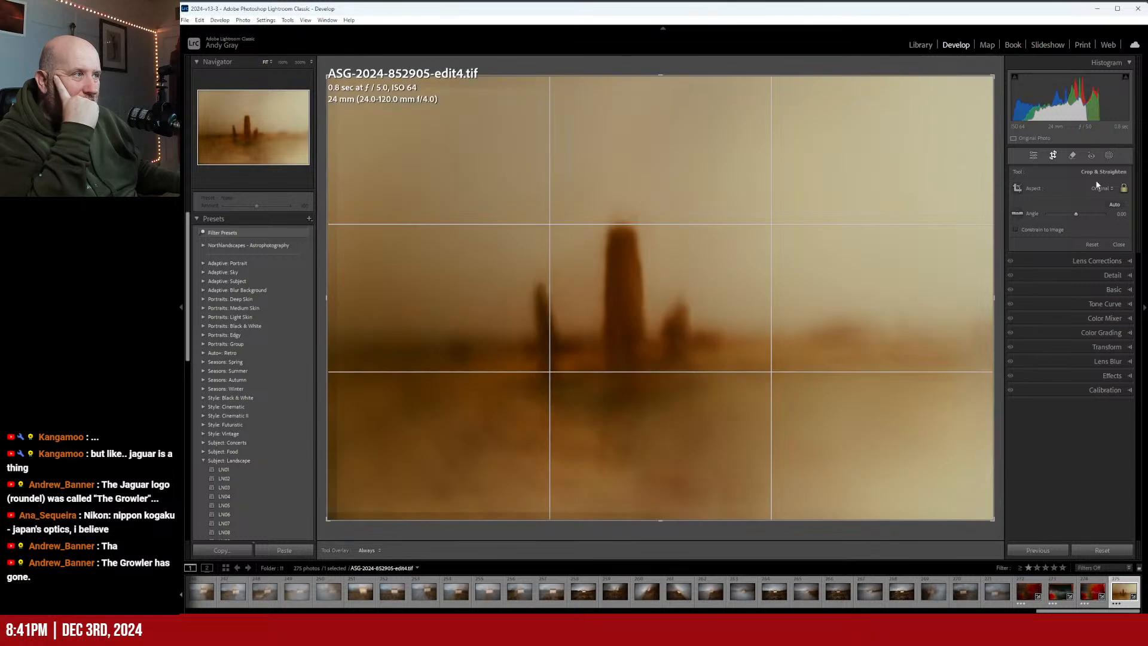
click(1103, 188)
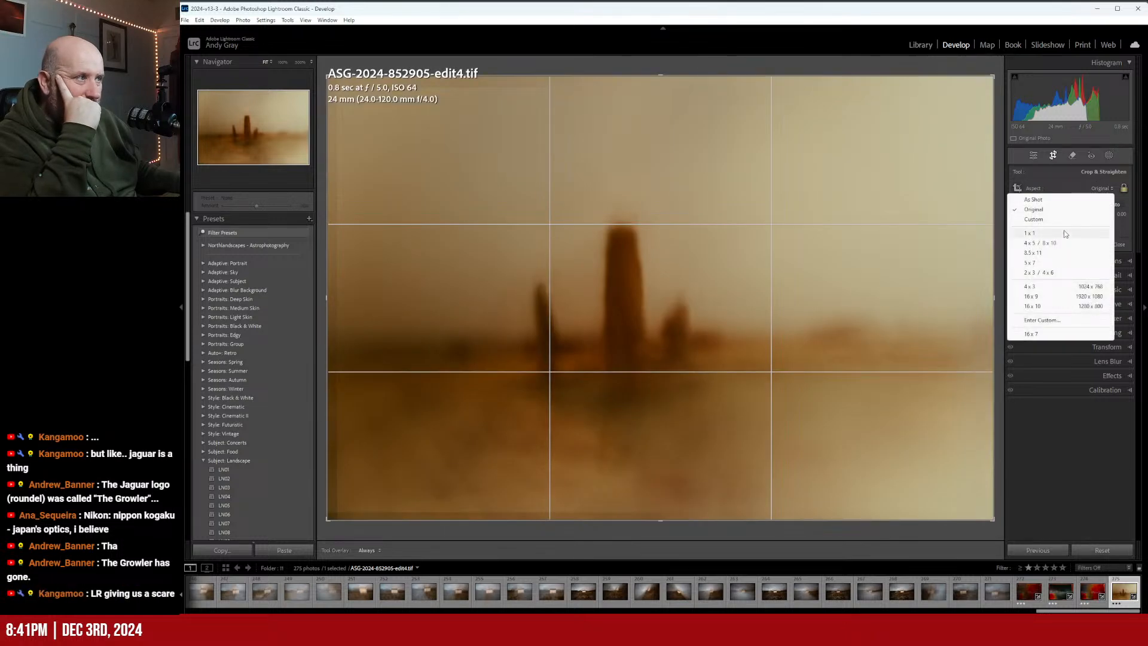
click(1055, 296)
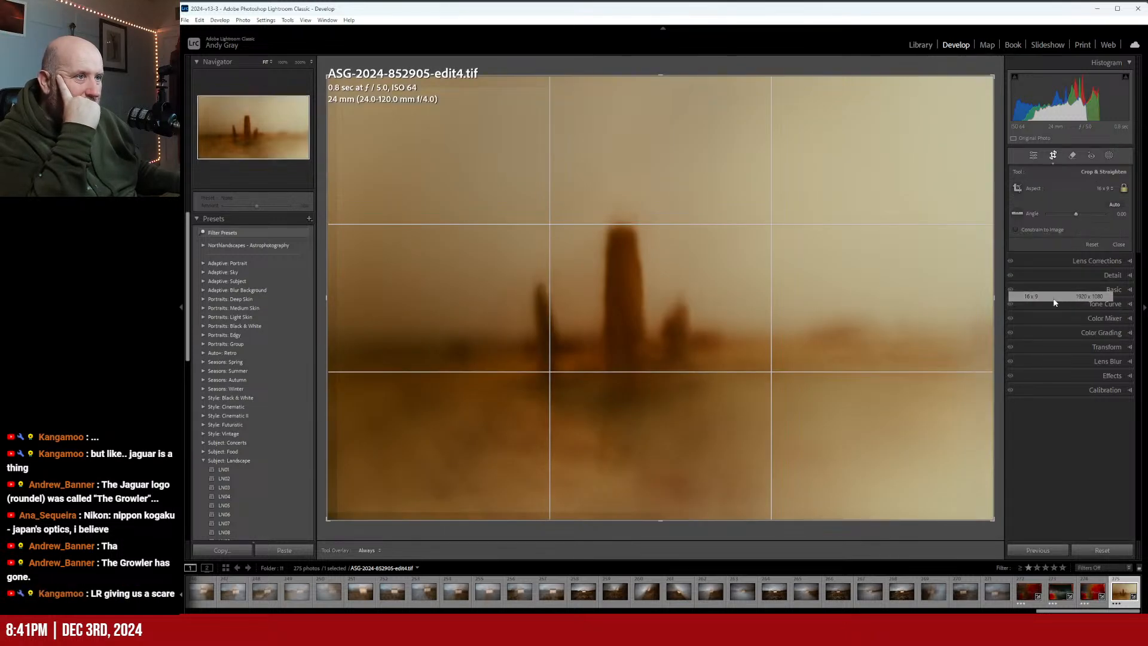
drag(328, 297, 335, 297)
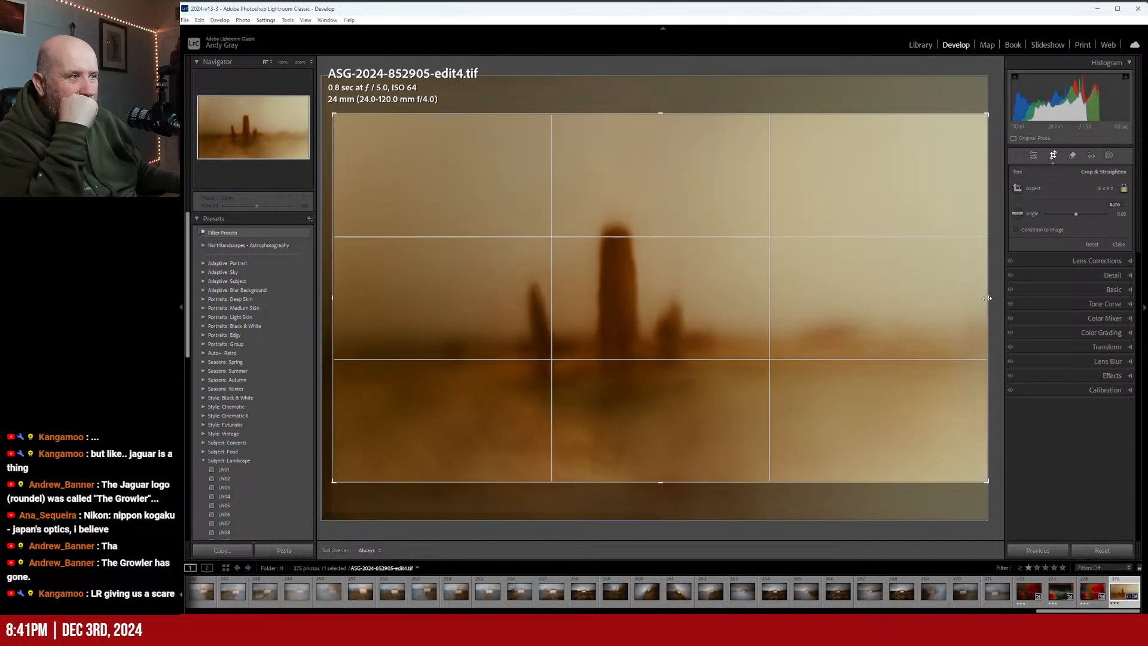
drag(990, 298, 967, 298)
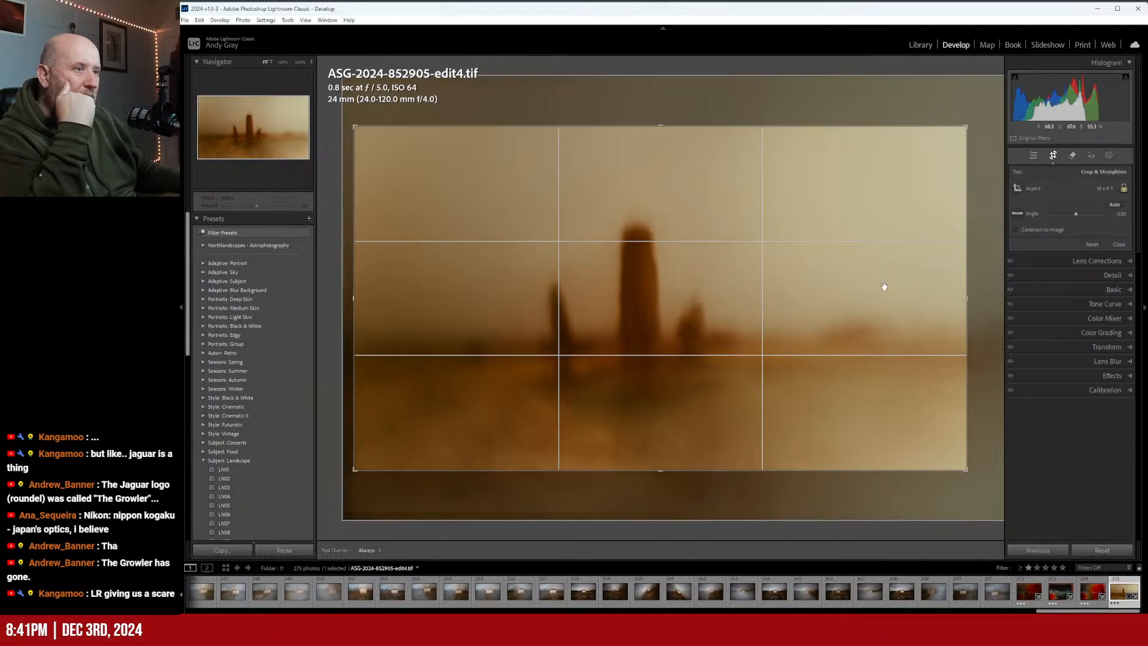
drag(875, 288, 877, 297)
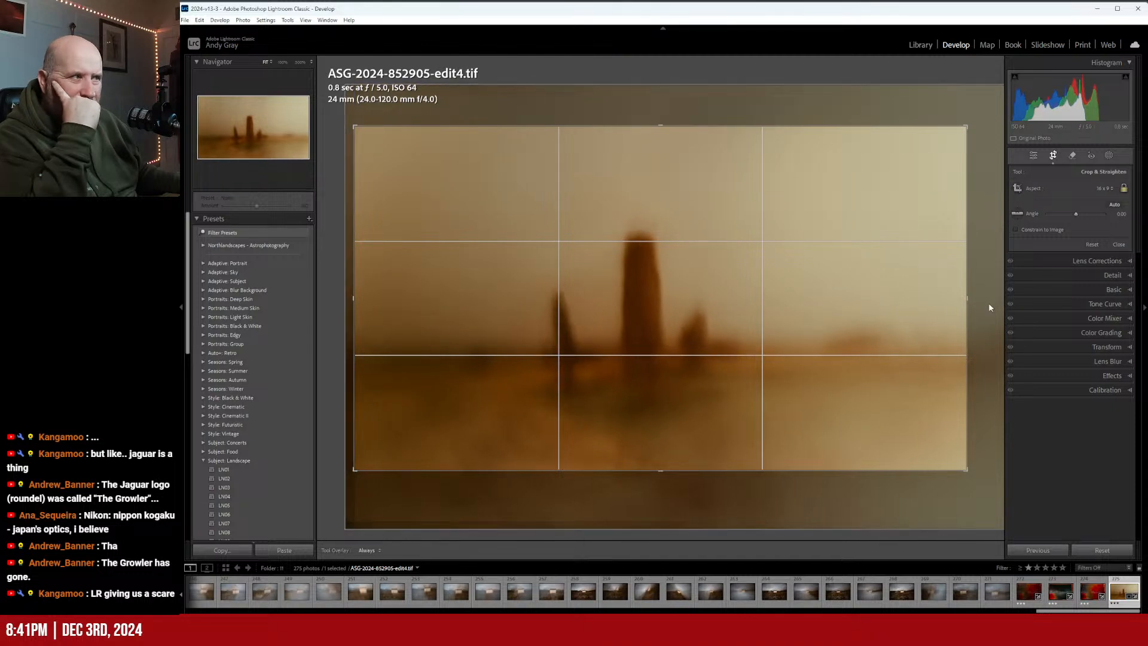
mouse_move(971, 301)
mouse_down()
mouse_move(987, 299)
mouse_move(970, 302)
mouse_up()
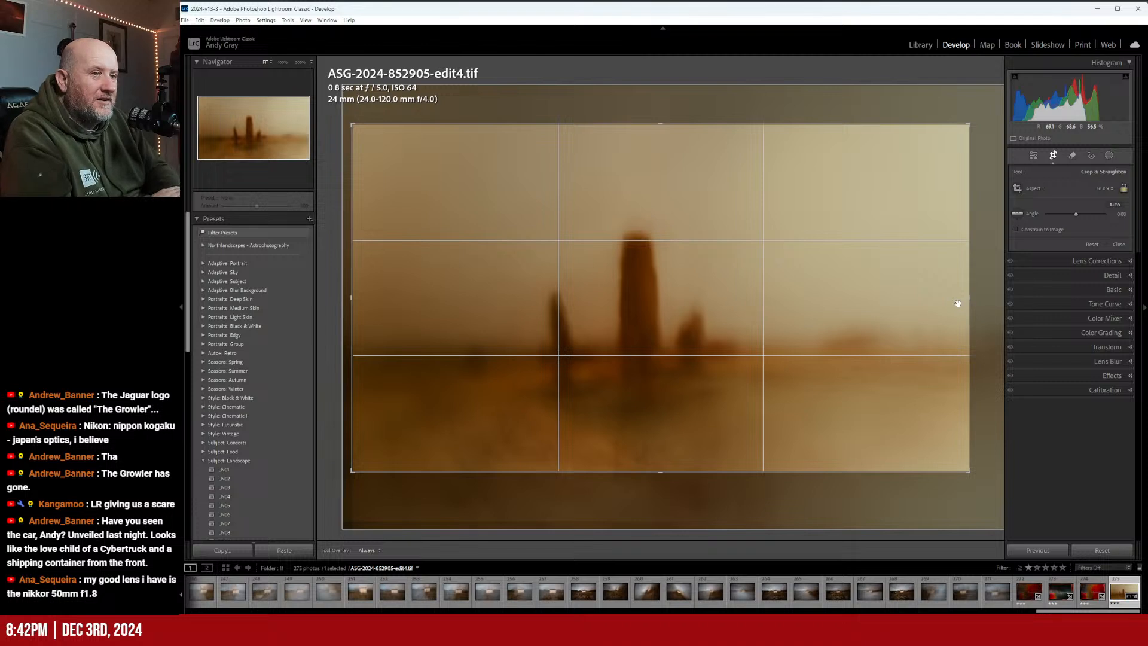
key(Return)
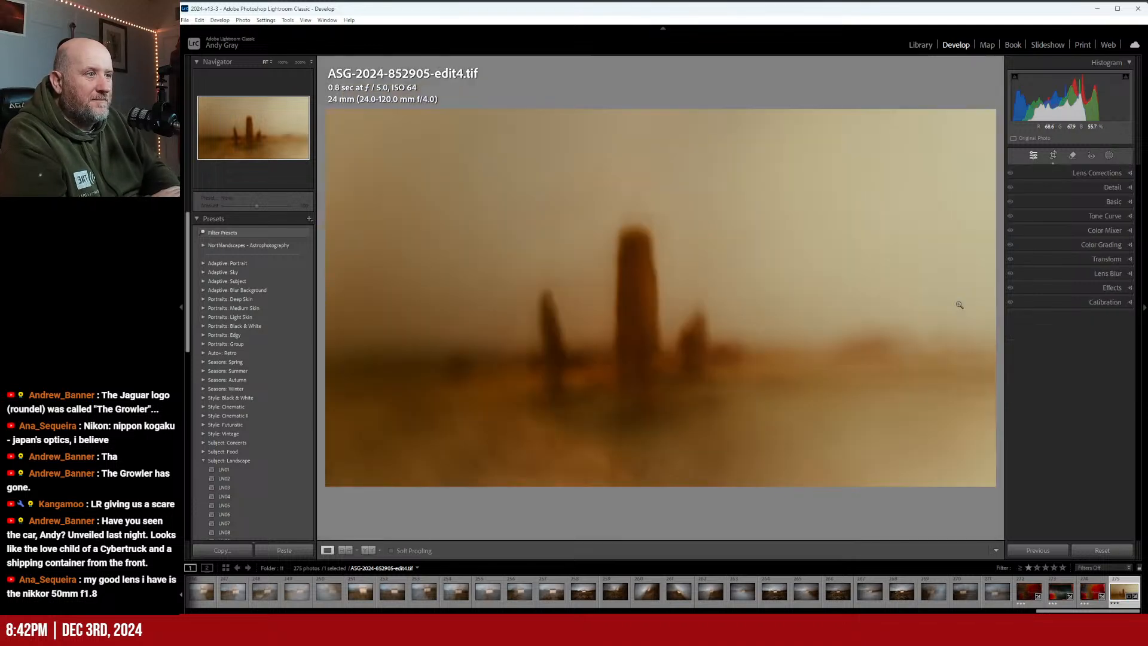
Create a virtual copy of the 16 x 9 sepia photo and change its crop to a taller 1 x 1 square around the stones
right_click(734, 332)
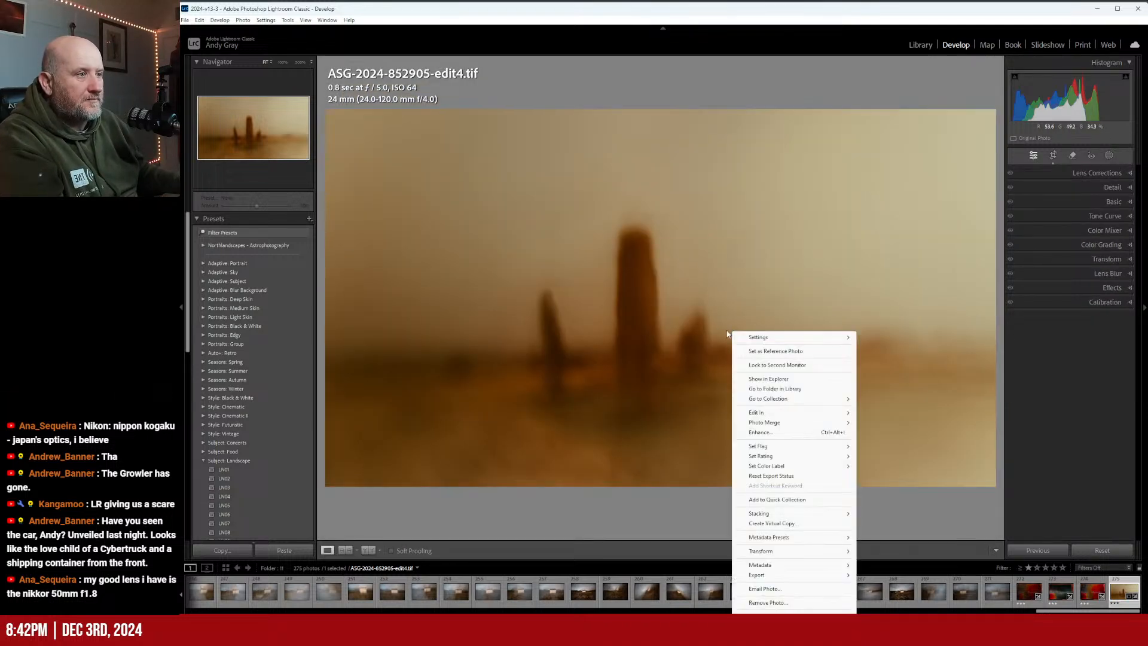
mouse_move(791, 416)
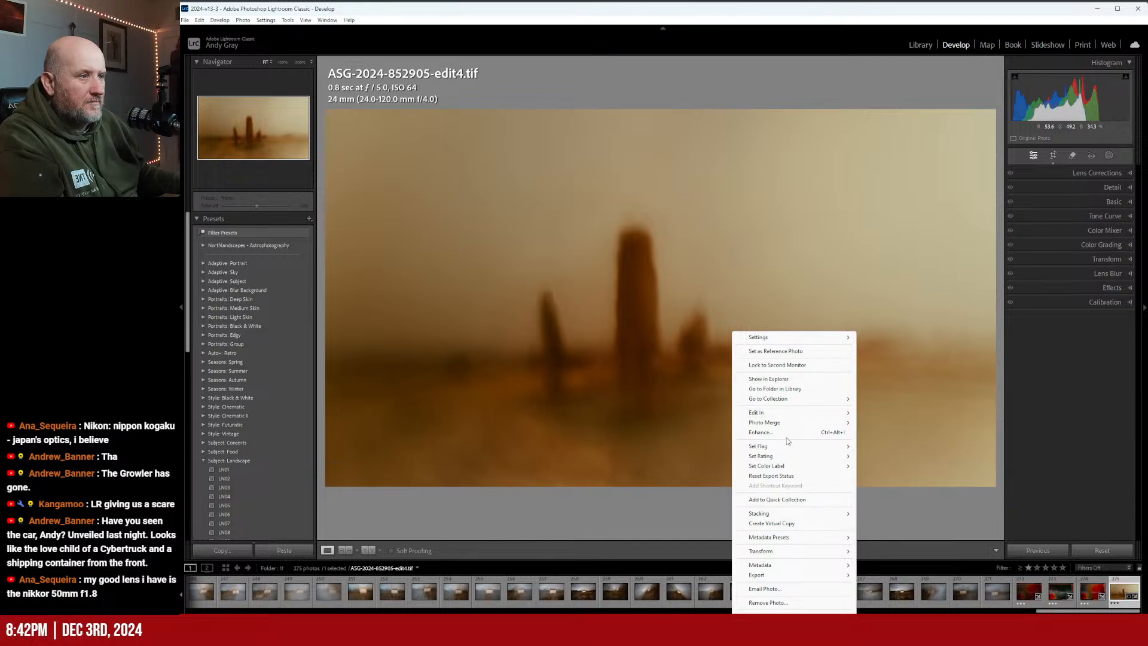
click(786, 524)
click(1053, 156)
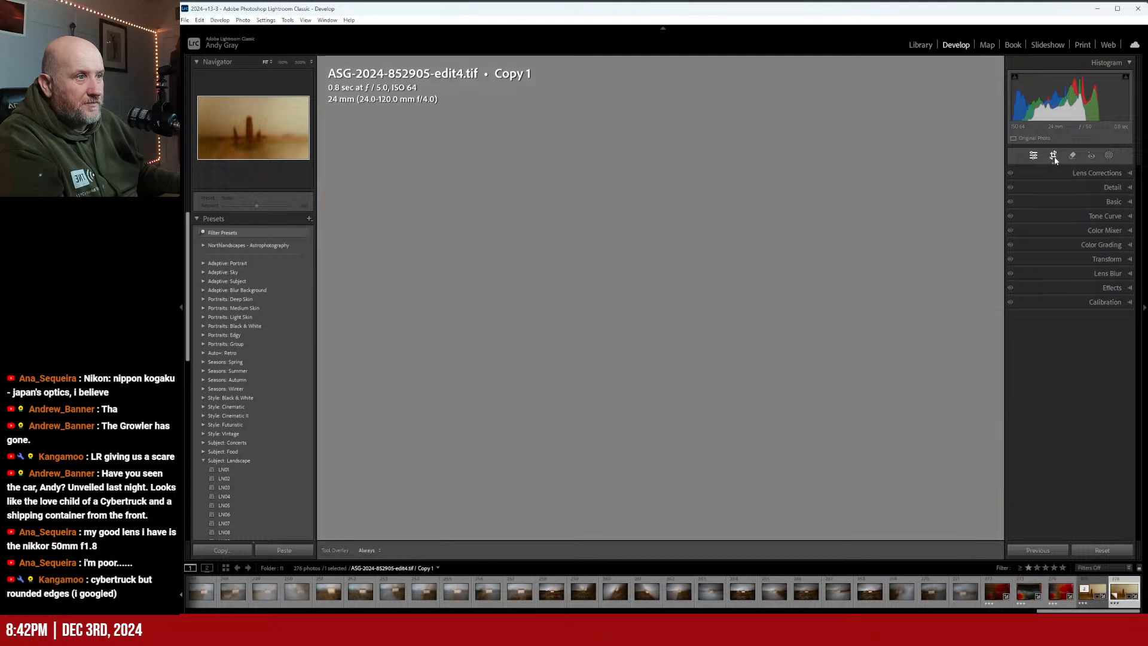
click(1100, 188)
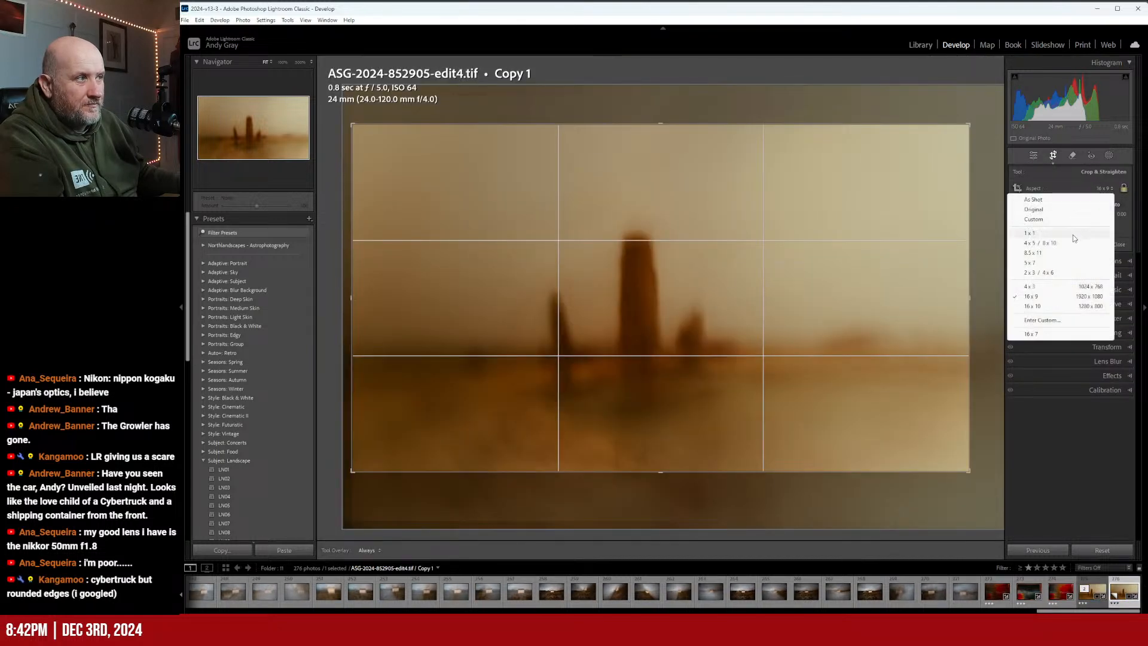
click(1070, 213)
drag(660, 471, 659, 505)
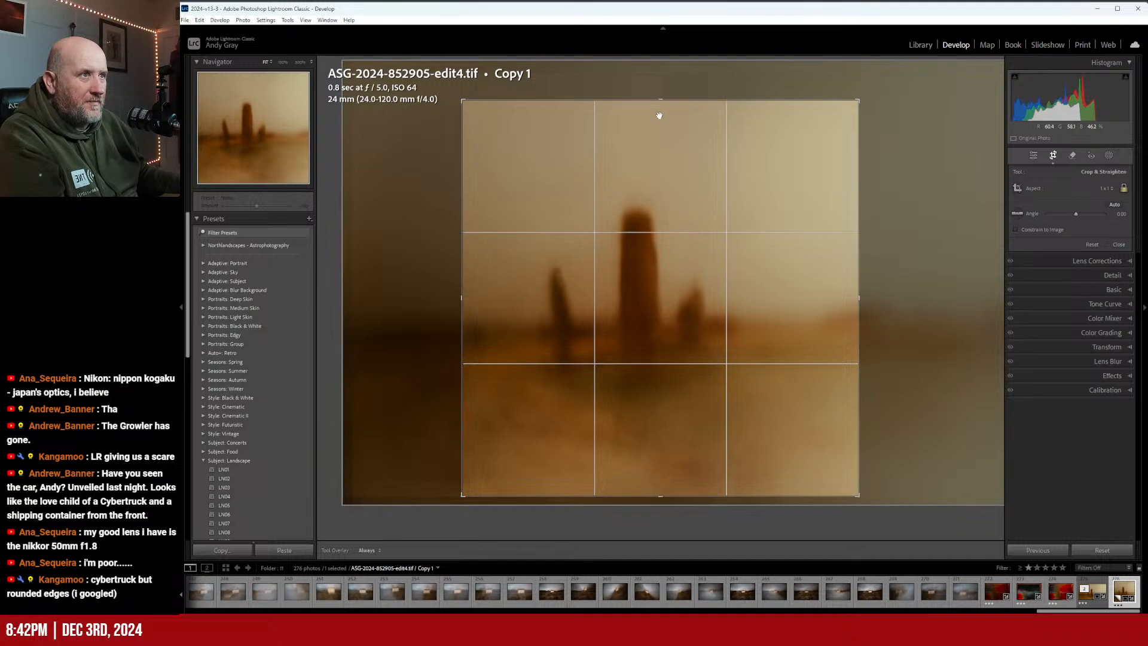
drag(659, 102, 664, 55)
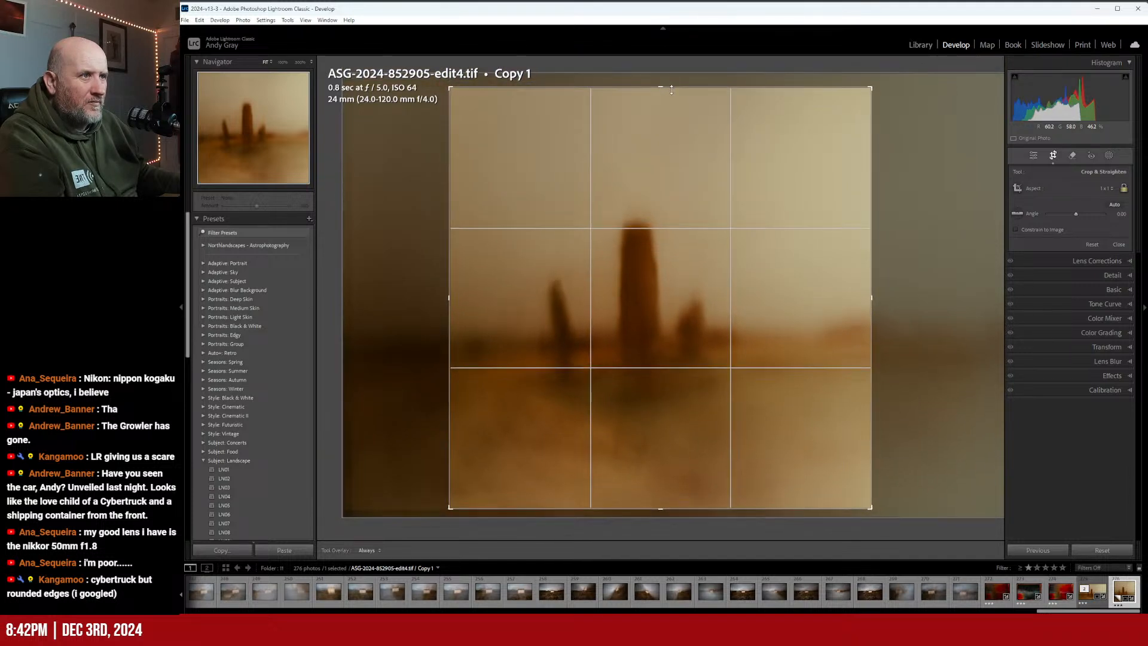
Fine-tune the position of the stones and horizon within the square crop of the virtual copy and apply the crop
mouse_move(661, 161)
mouse_down()
mouse_move(636, 161)
mouse_move(657, 163)
mouse_up()
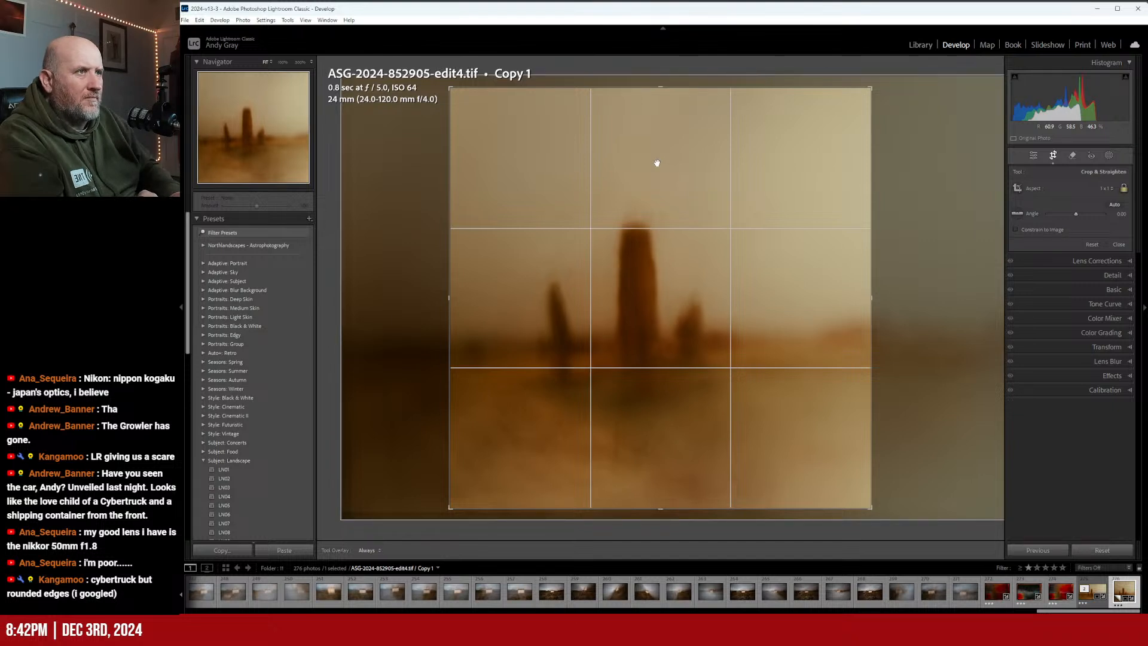
key(Down)
key(Up)
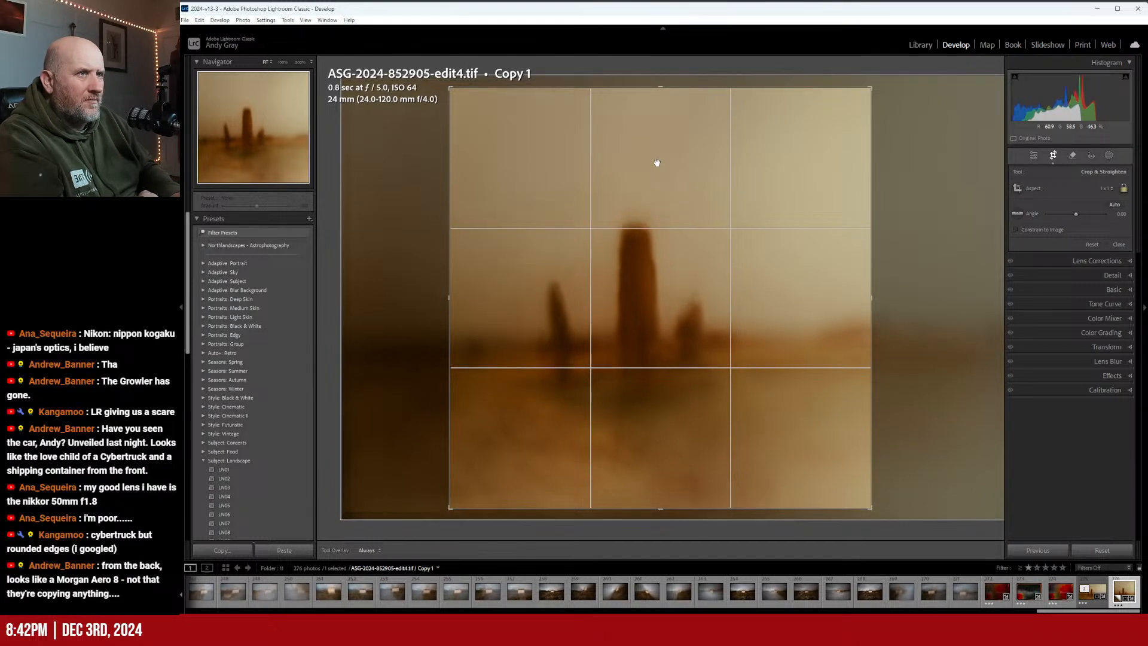
key(Up)
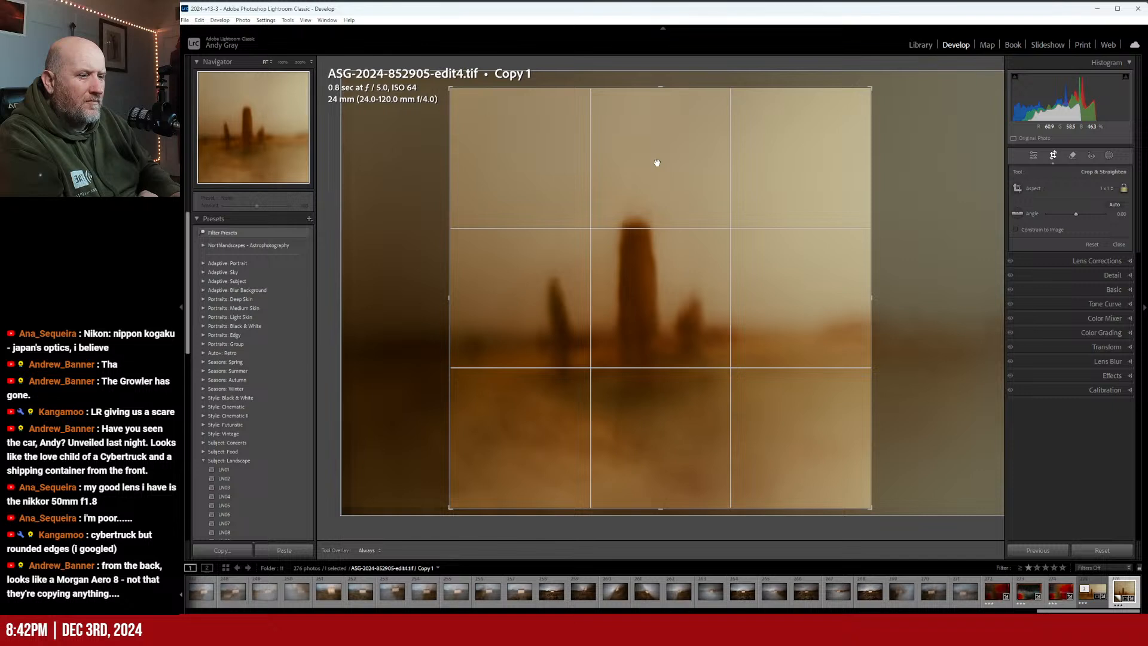
key(Down)
key(Down)
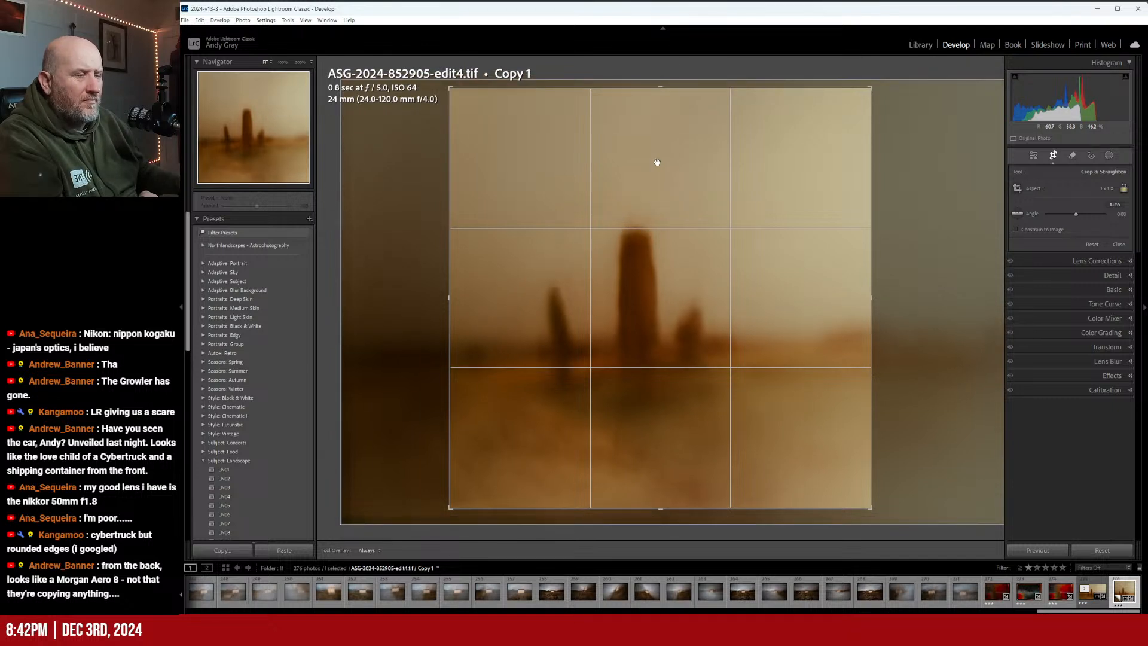
key(Up)
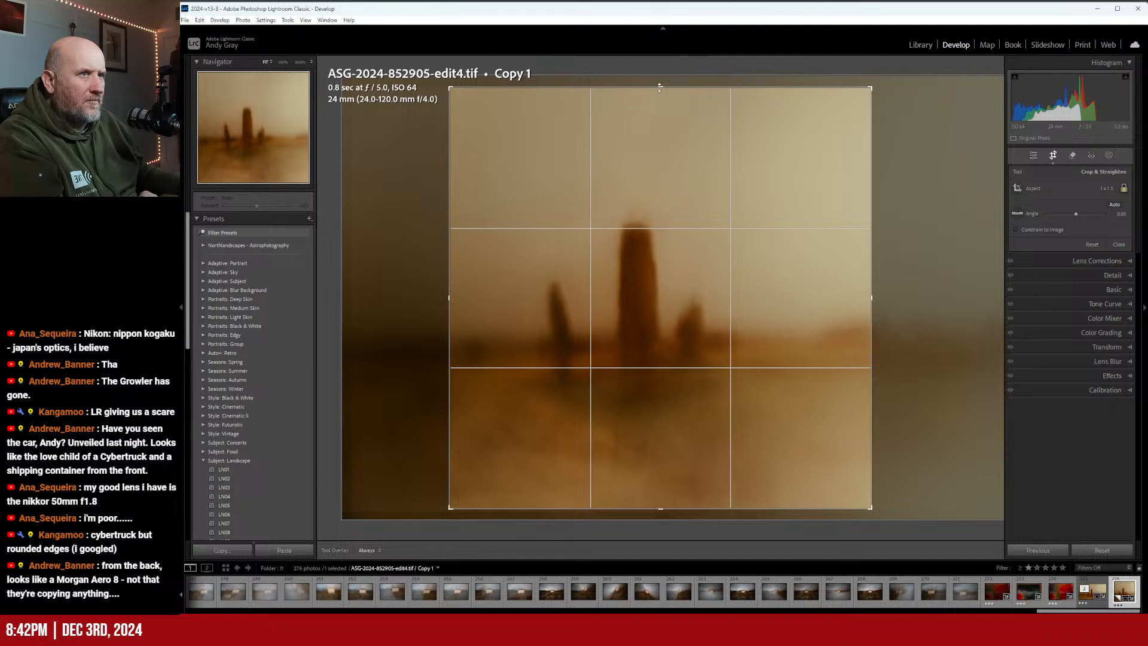
key(Return)
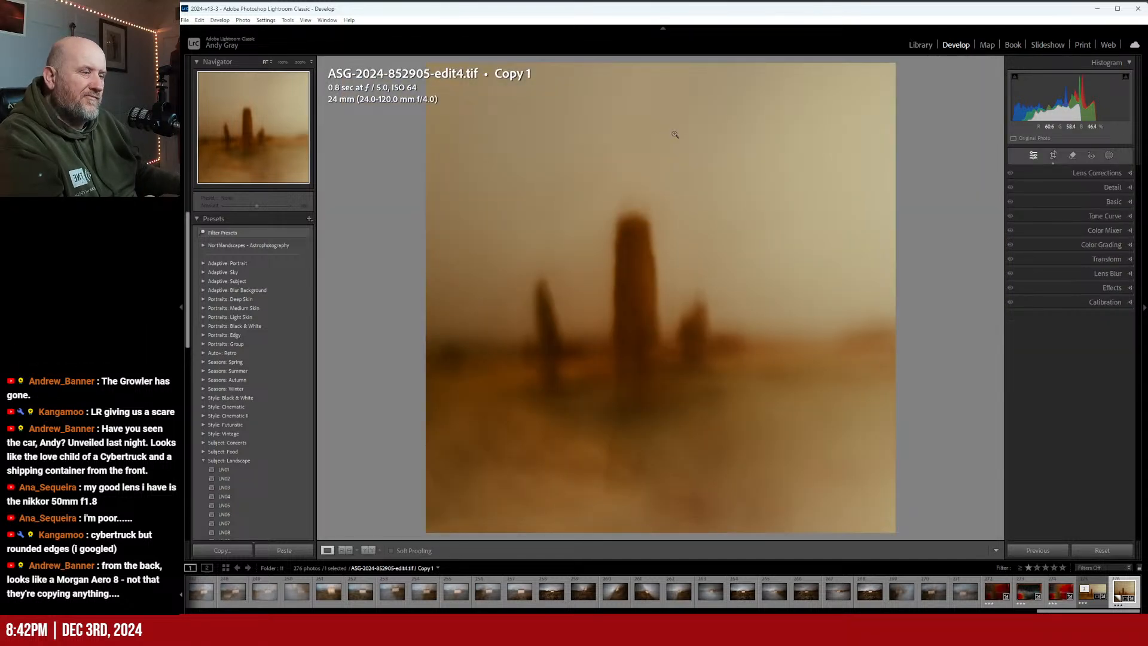
Create another virtual copy of the square sepia photo and change its crop to a landscape 4 x 5 / 8 x 10 aspect
right_click(747, 296)
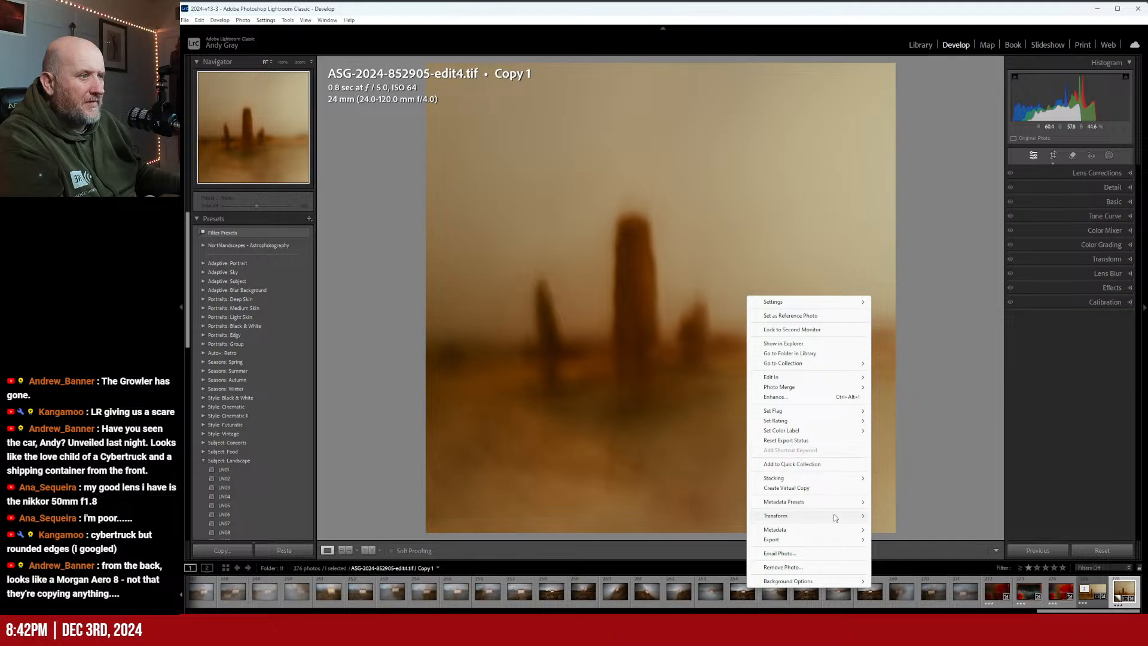
click(789, 488)
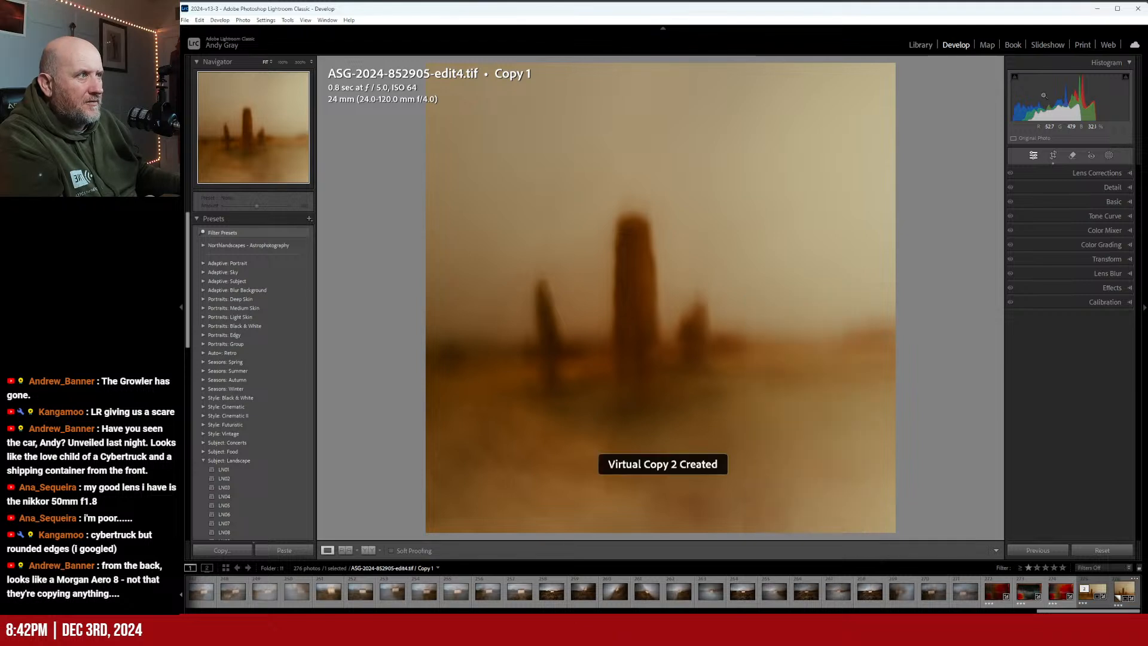
click(1053, 156)
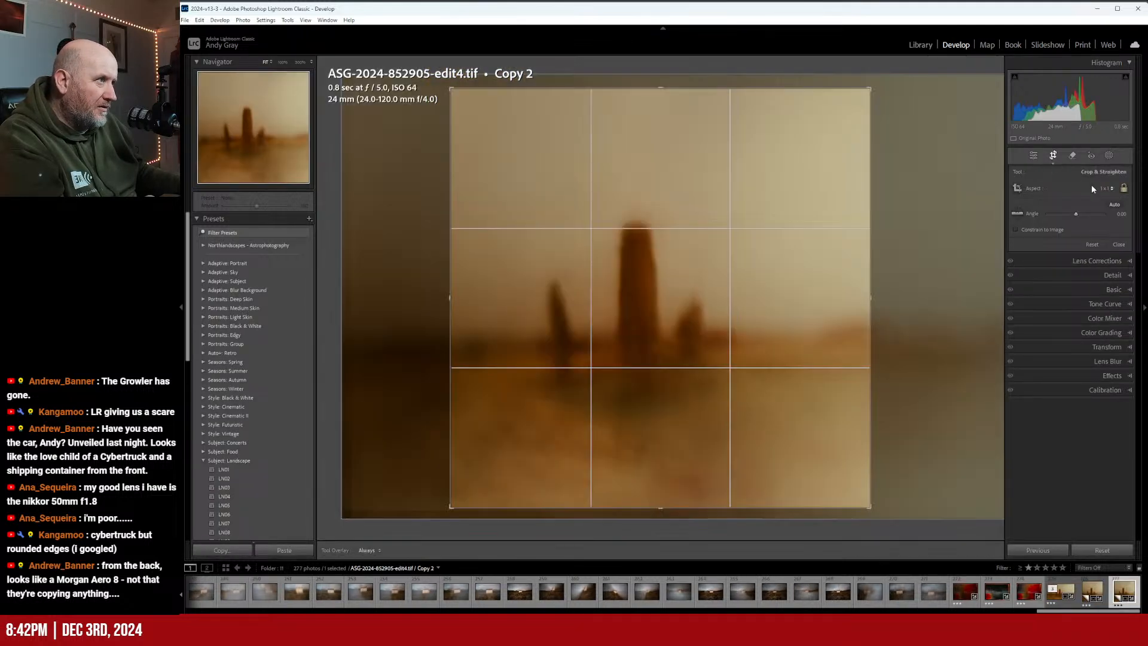
click(1105, 189)
click(1078, 243)
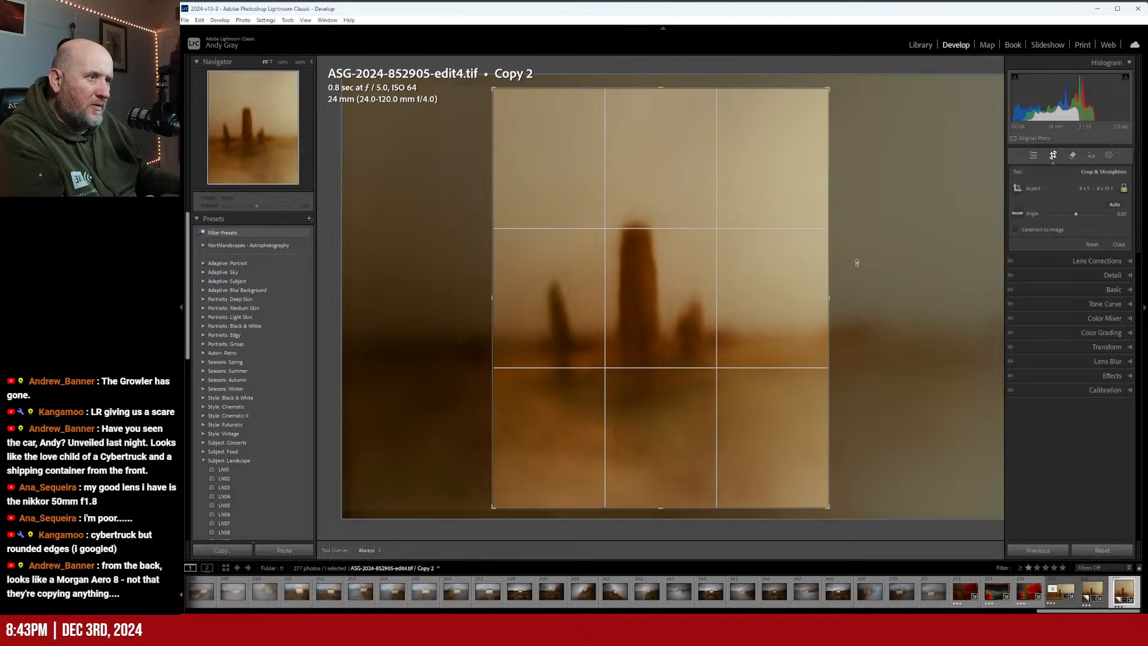
key(x)
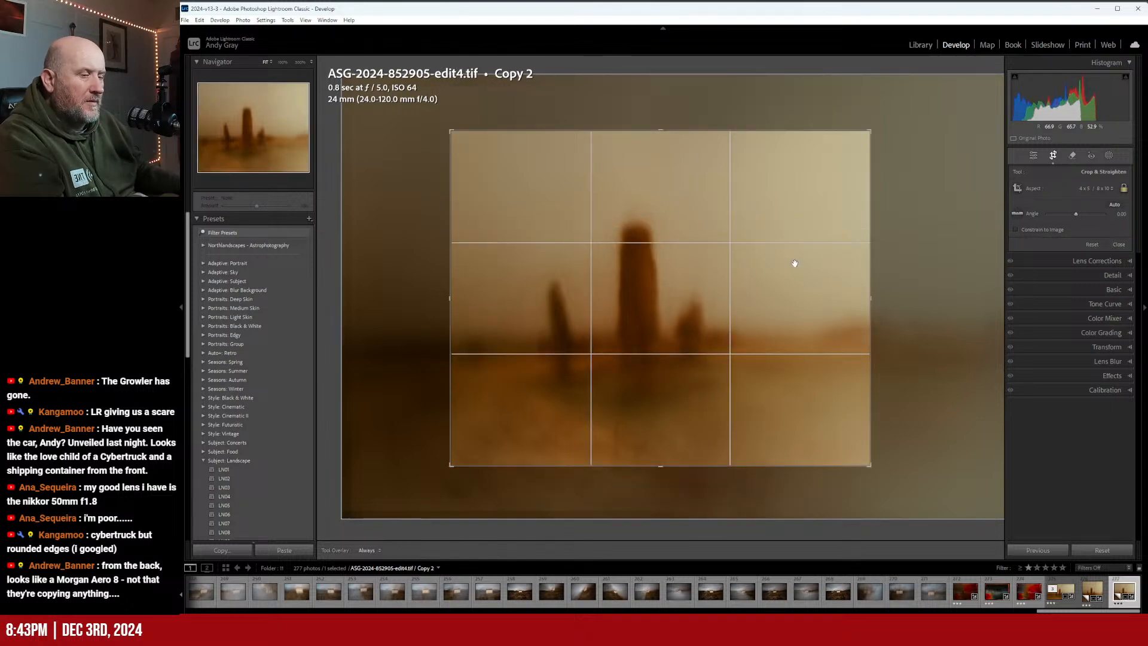
Enlarge the landscape 4 x 5 crop of Copy 2 to nearly the full photo height, excluding the dark edges, and apply it
drag(660, 466, 670, 488)
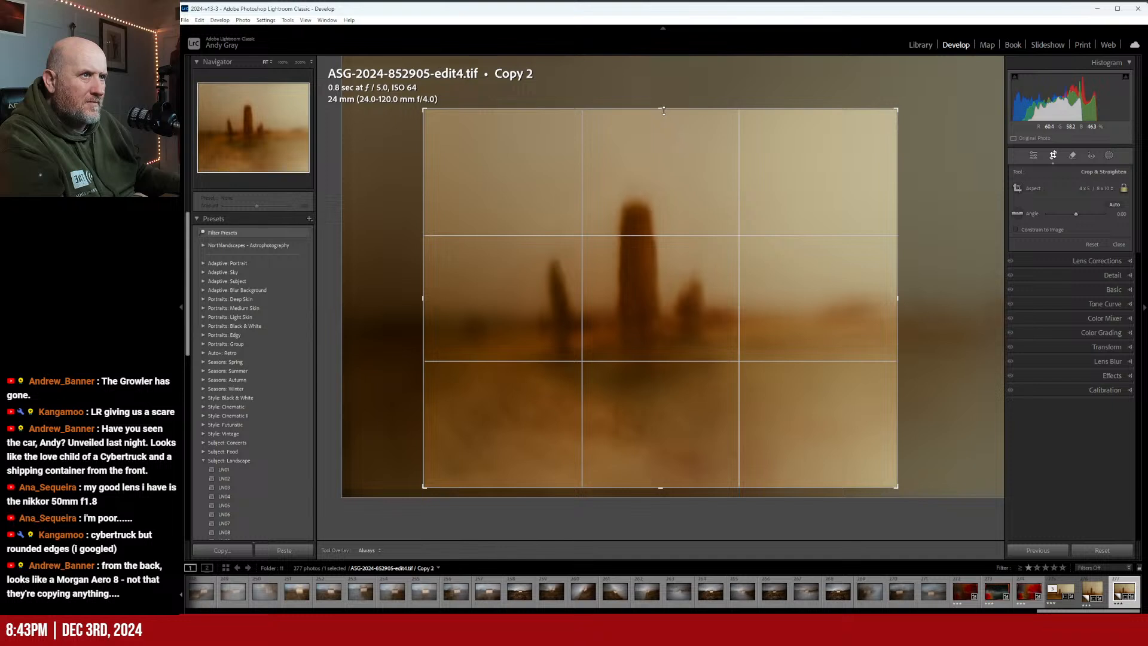
drag(663, 111, 672, 90)
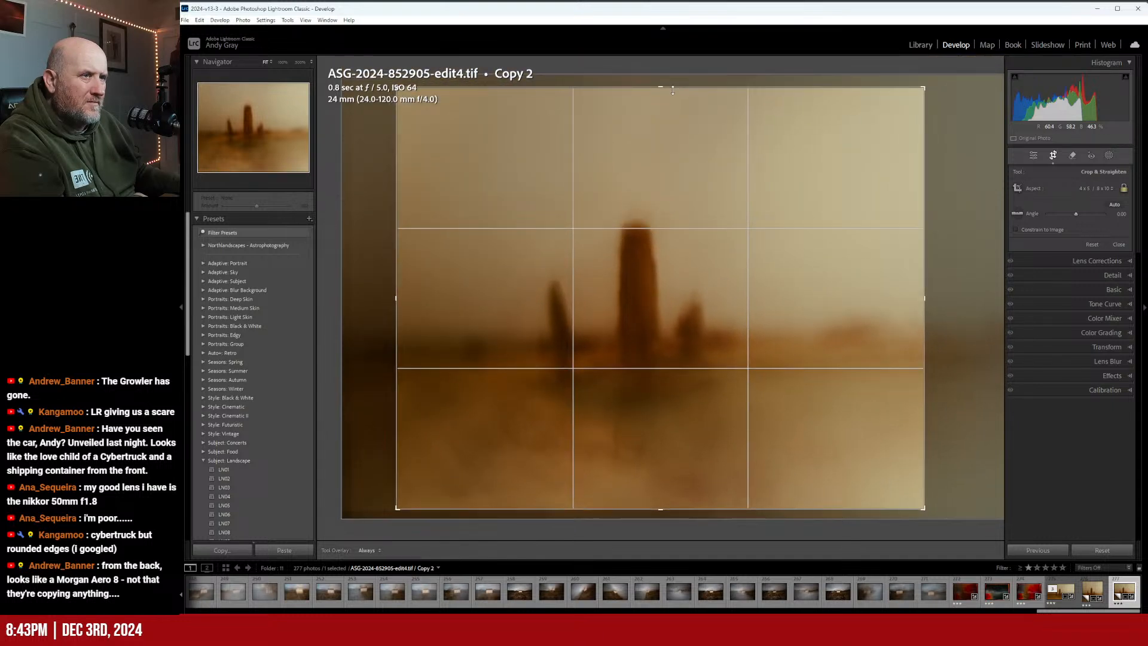
key(Return)
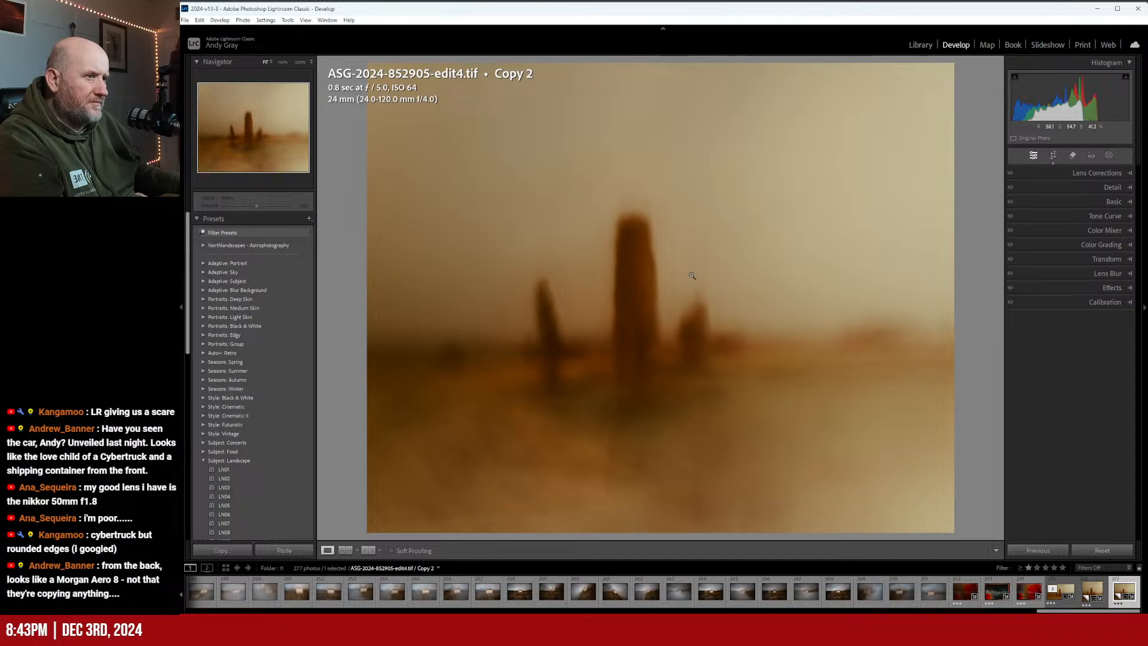
Create a virtual copy of the 4 x 5 sepia photo and change its crop aspect to 2 x 3 / 4 x 6
right_click(865, 423)
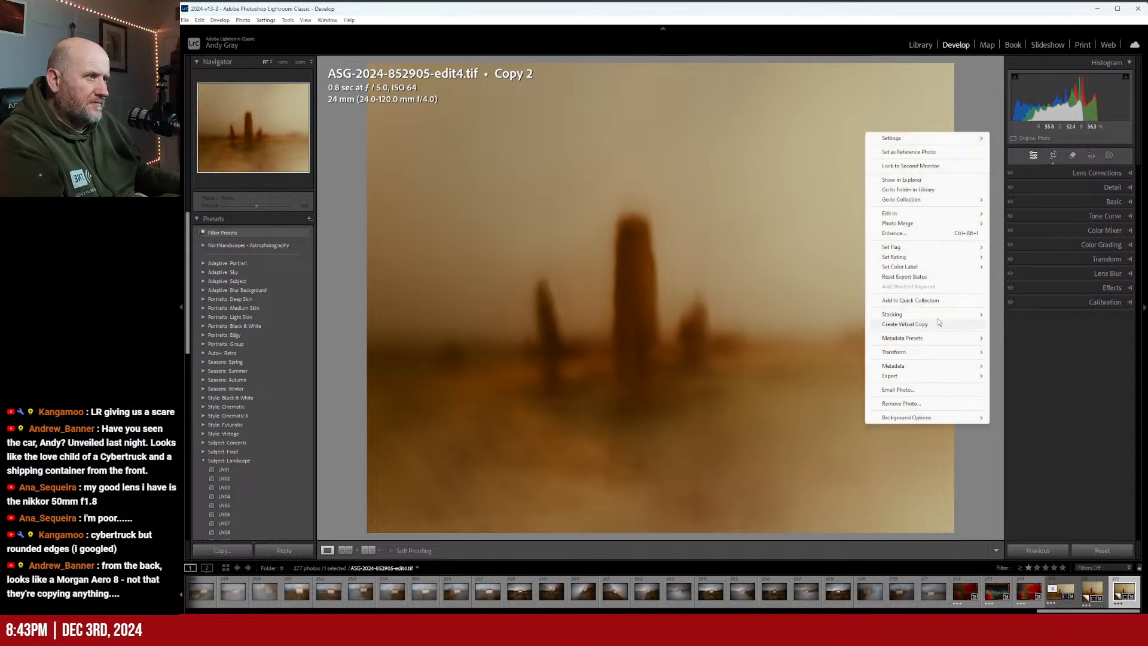
click(931, 326)
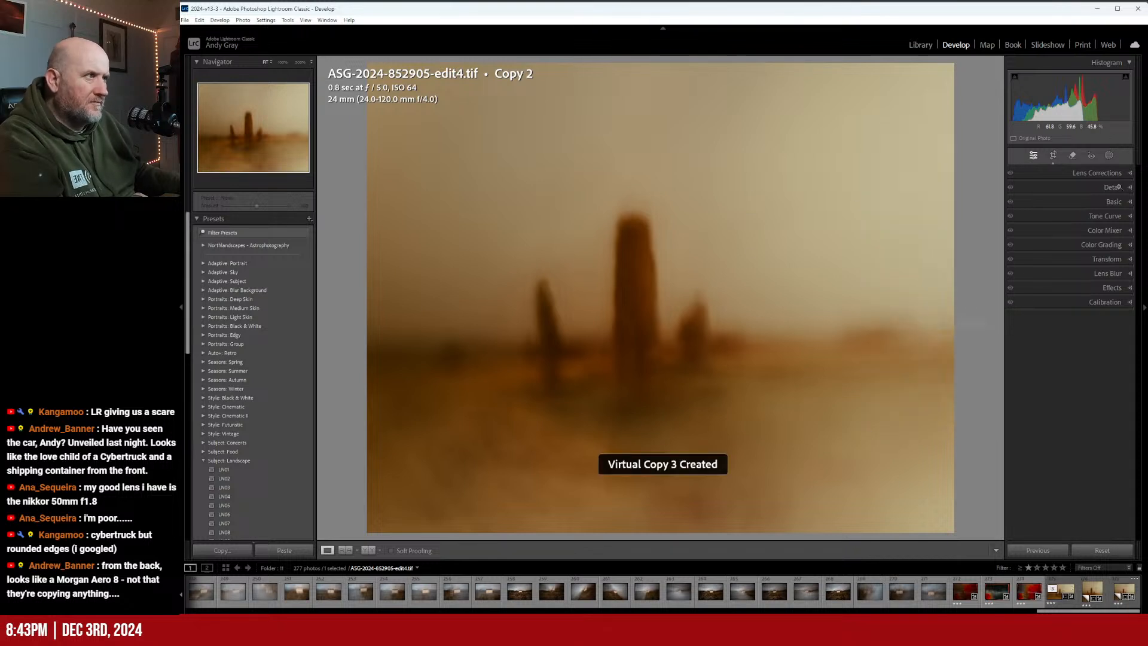
click(1053, 157)
click(1095, 189)
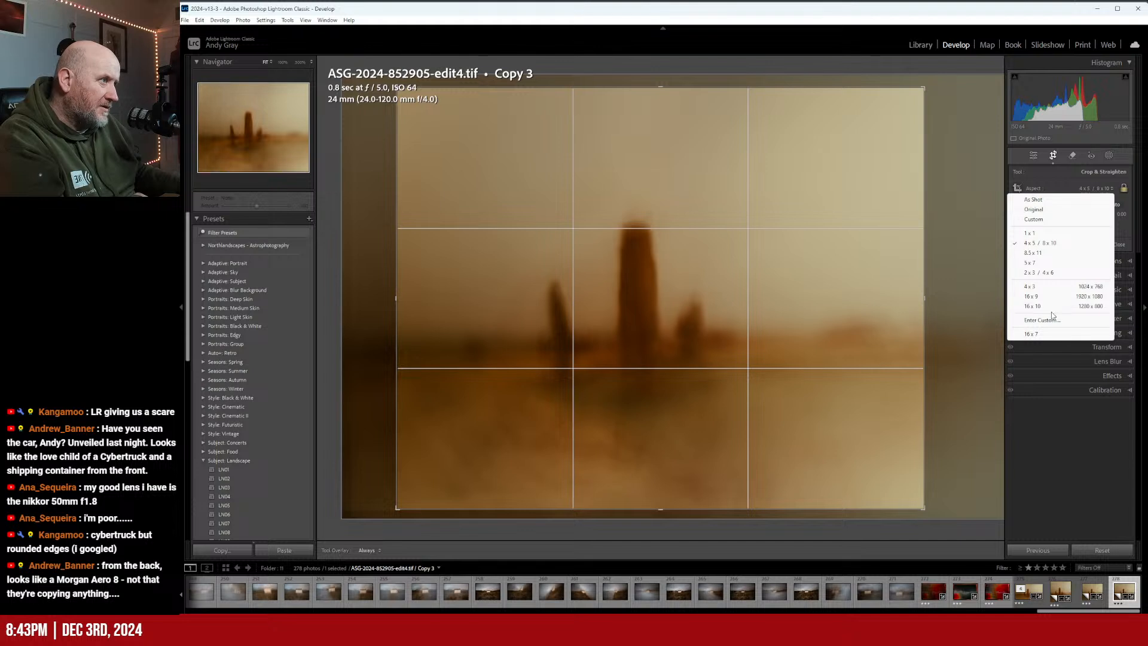
click(1054, 273)
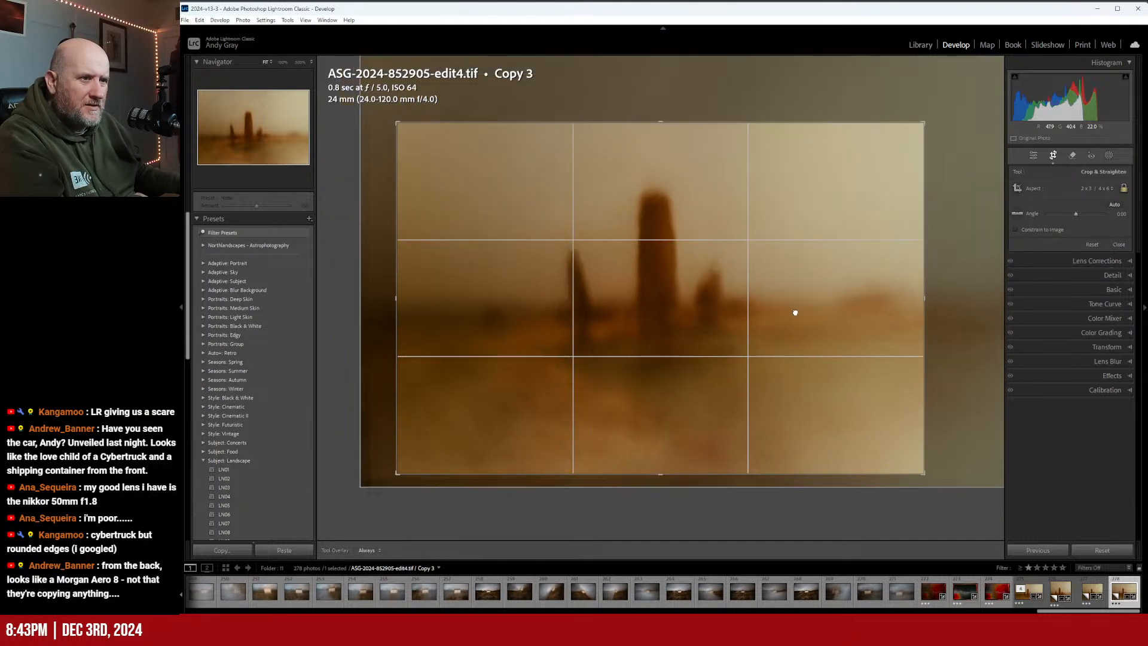
Reposition the photo within Copy 3's crop, enlarge the frame to just inside the dark edges, and apply the crop
mouse_move(795, 312)
mouse_down()
mouse_move(825, 309)
mouse_move(815, 312)
mouse_up()
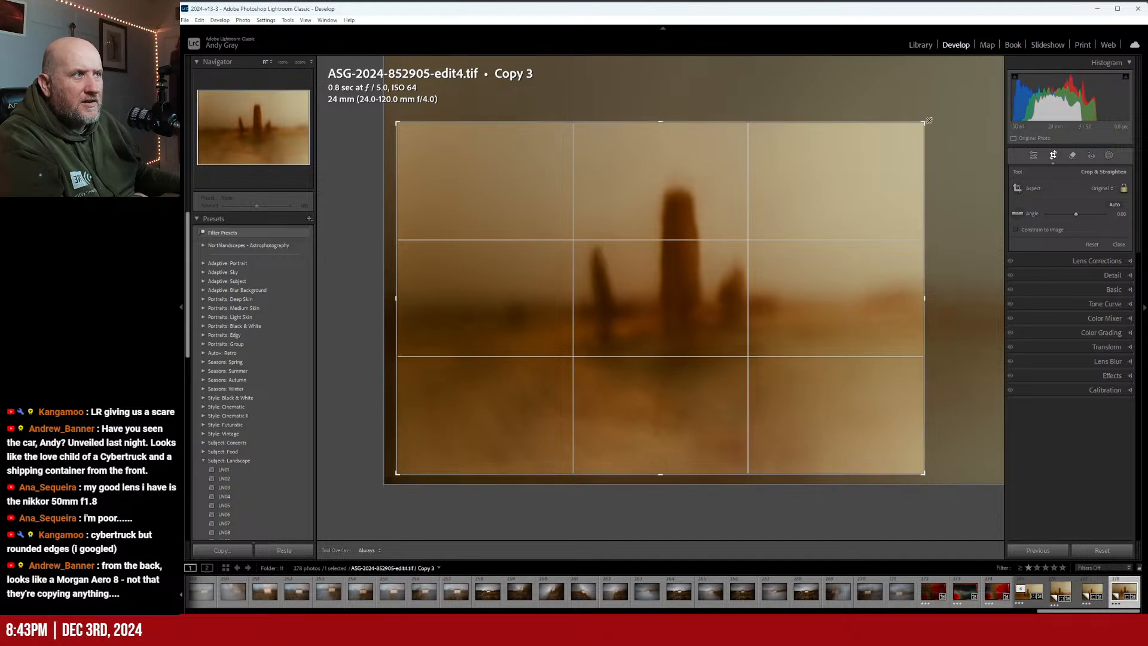
drag(924, 122, 977, 94)
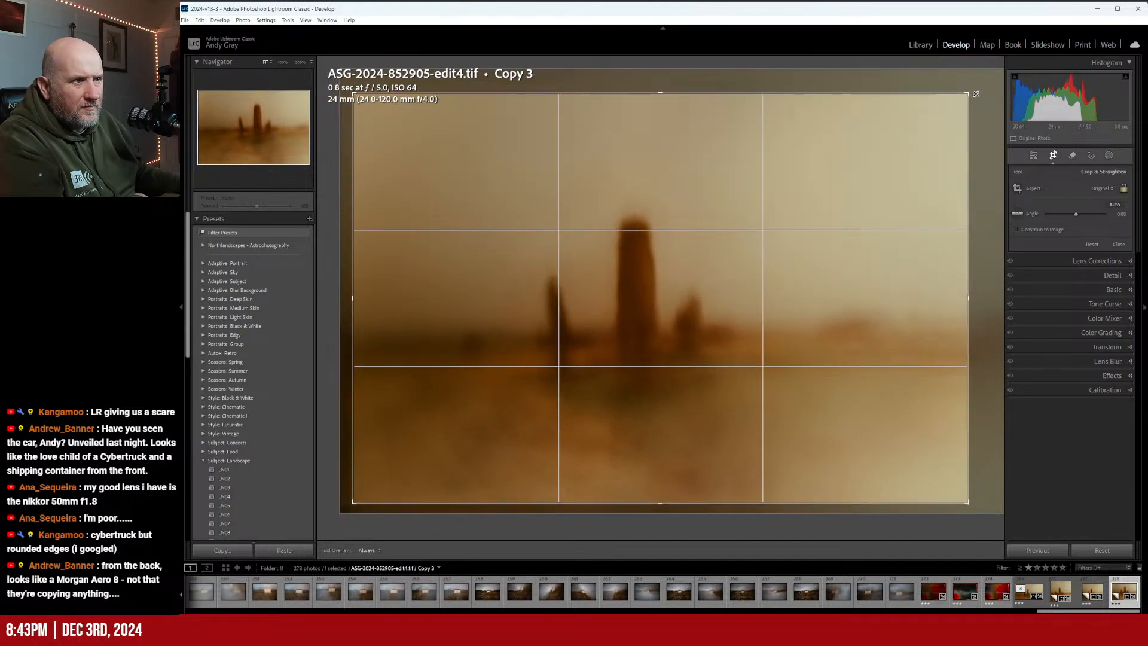
key(Return)
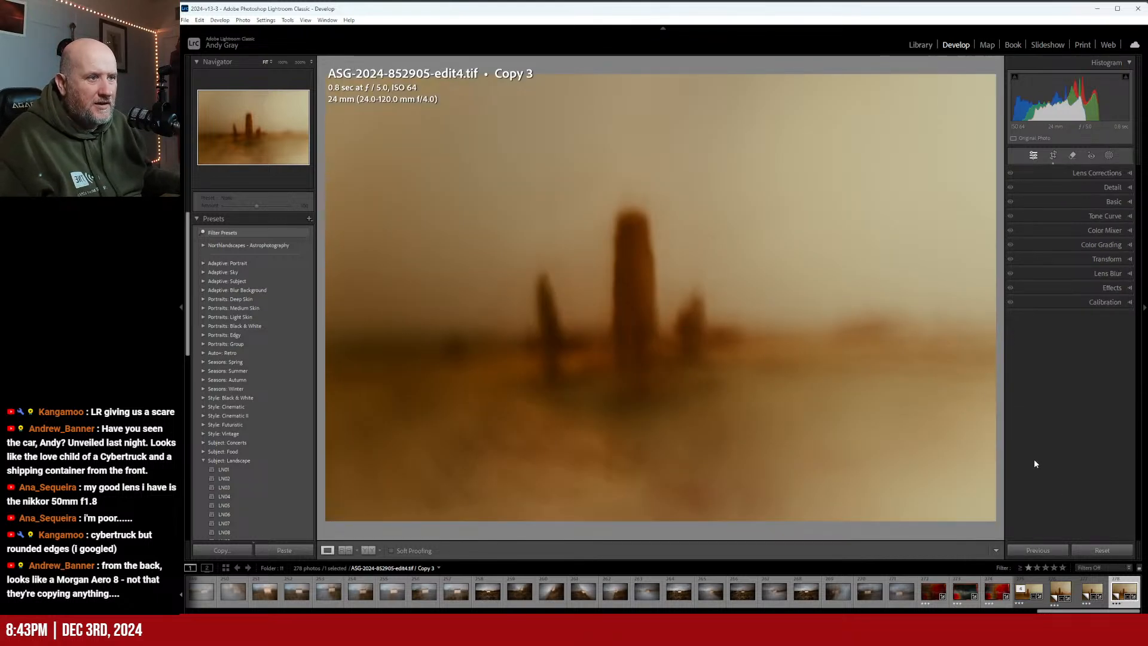
click(1035, 589)
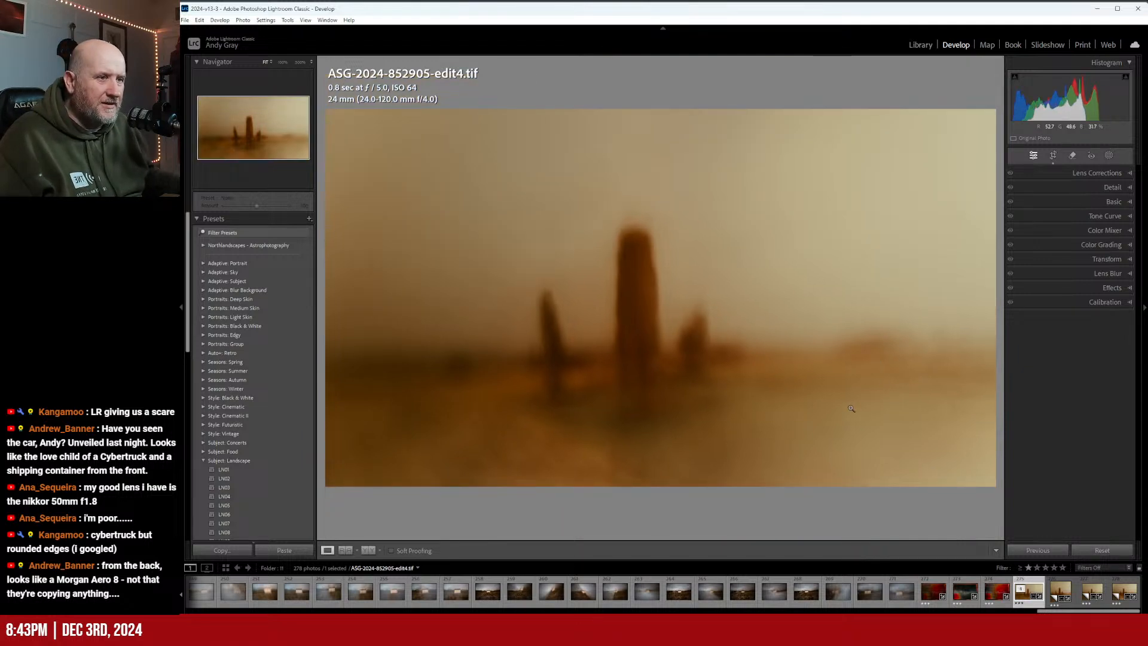
click(498, 428)
drag(496, 427, 740, 562)
drag(607, 229, 664, 333)
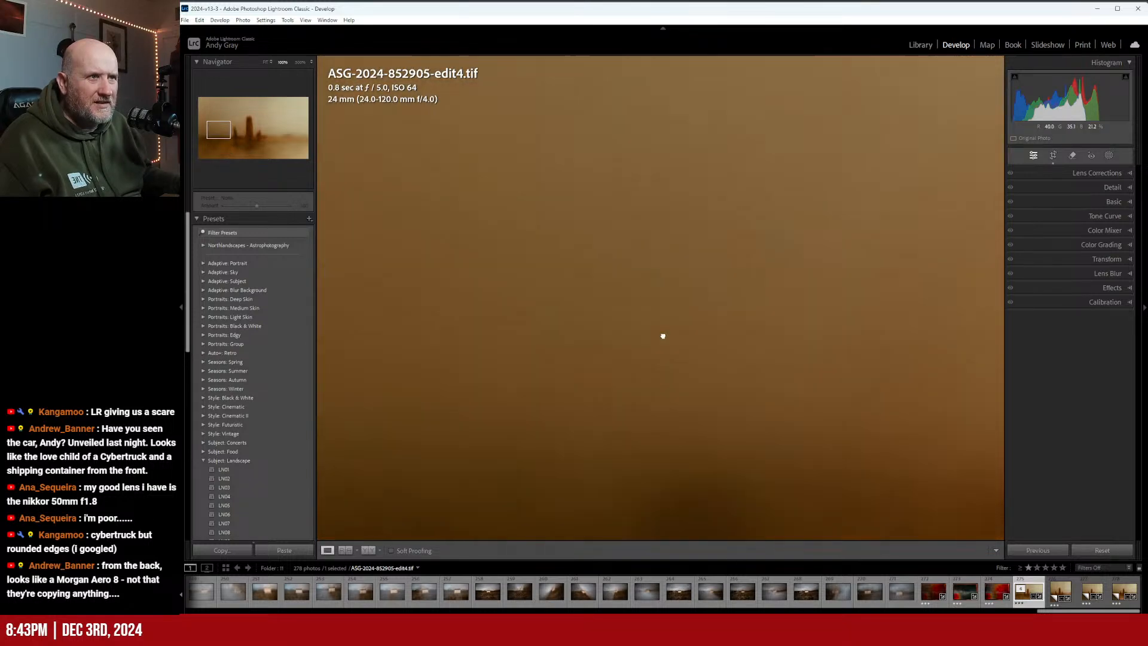
drag(597, 187, 679, 384)
click(637, 291)
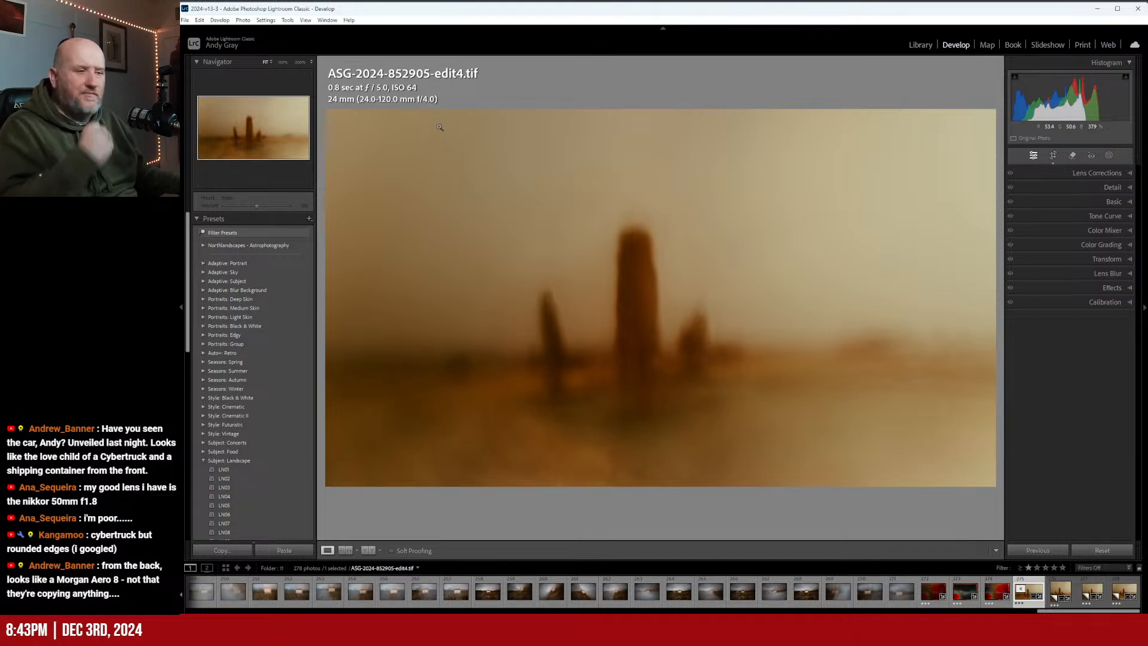
key(Left)
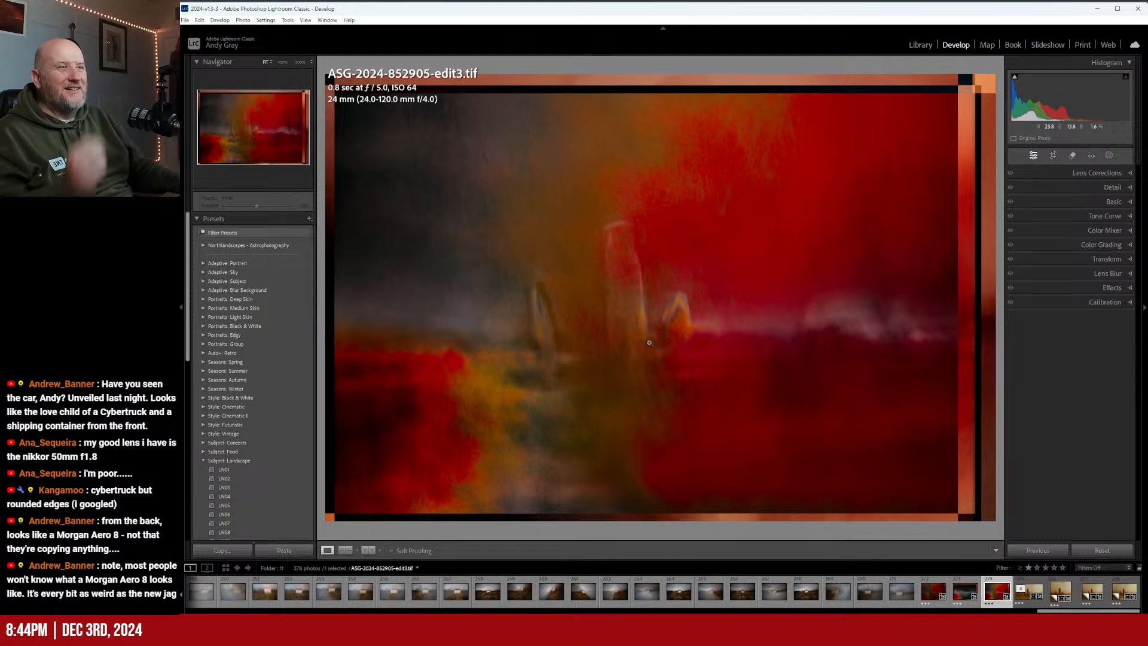
click(1053, 156)
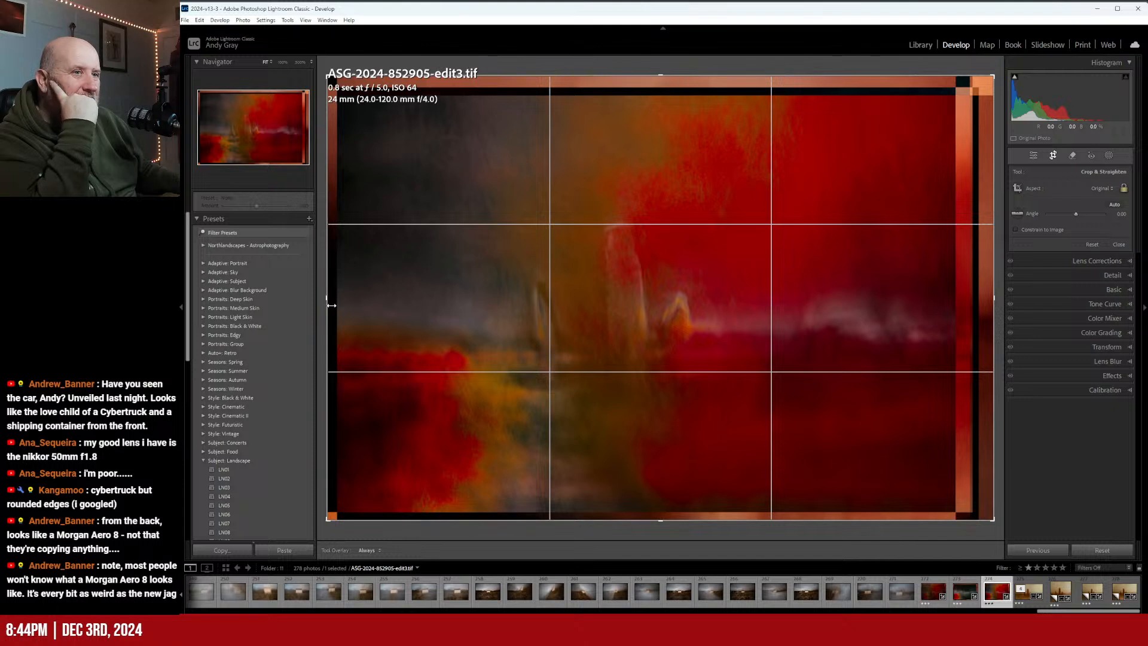
drag(332, 305, 332, 298)
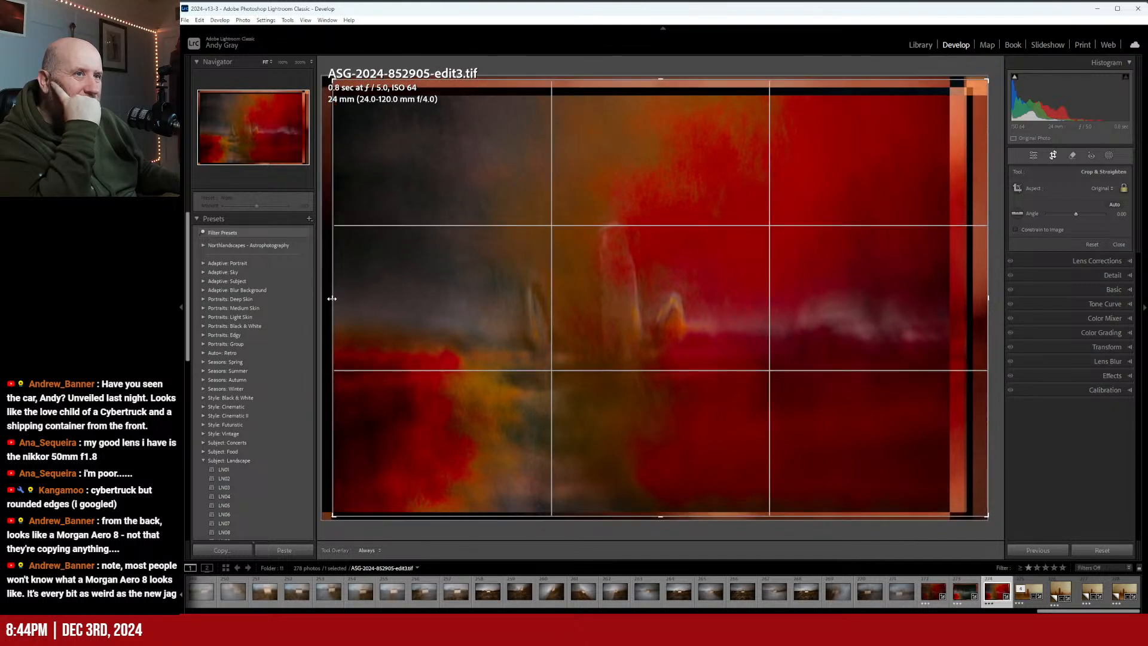
drag(977, 300, 966, 299)
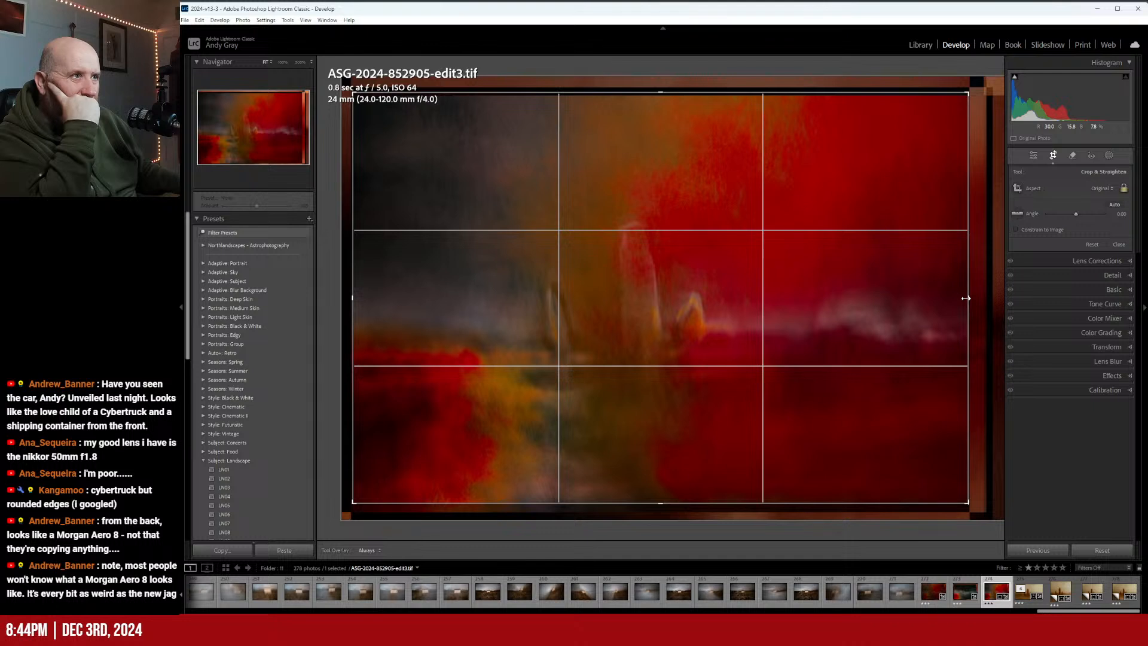
drag(652, 91, 655, 95)
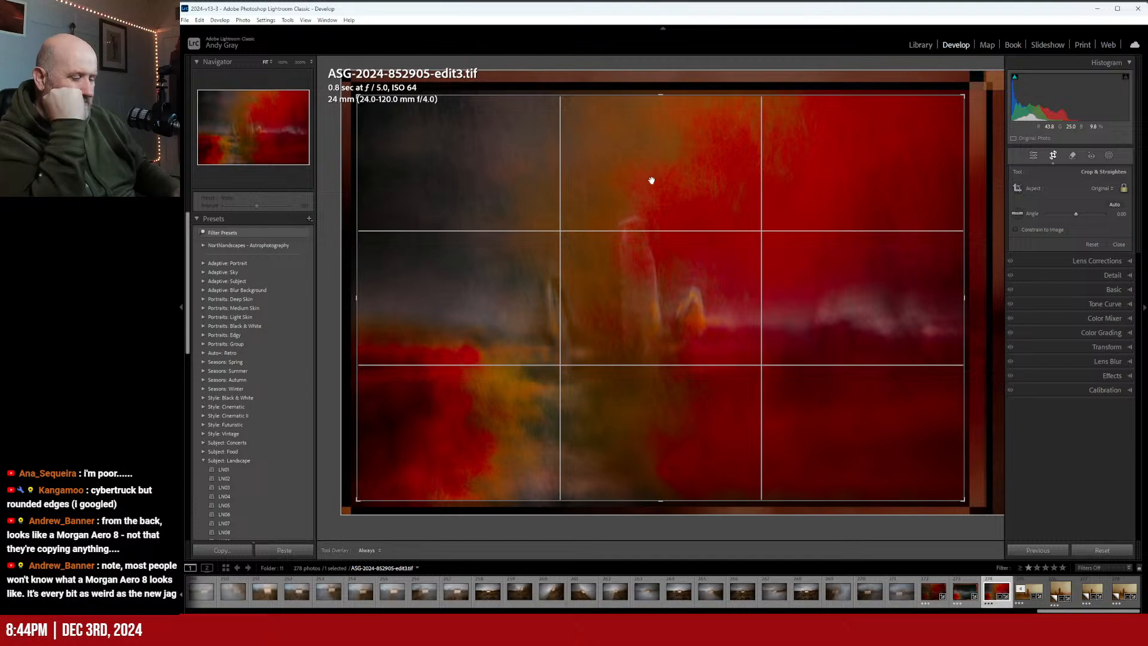
key(Return)
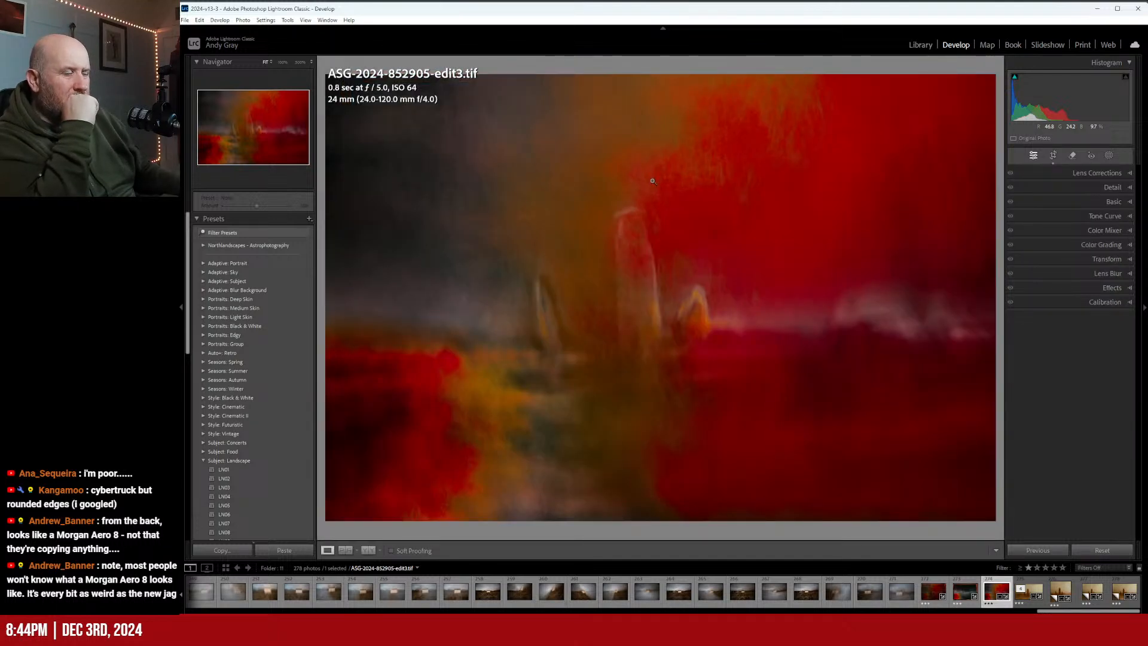
Try Luminance noise reduction at 100 on the red edit to smooth the grain in the orange and red sky
click(703, 160)
drag(703, 161, 770, 447)
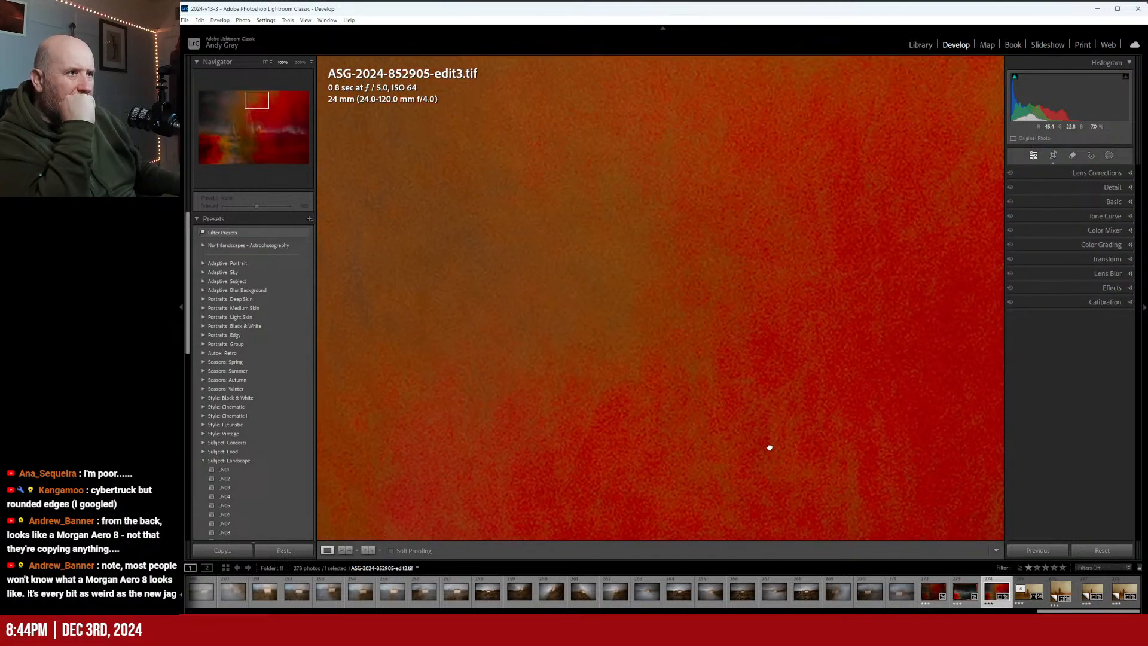
click(643, 368)
click(629, 113)
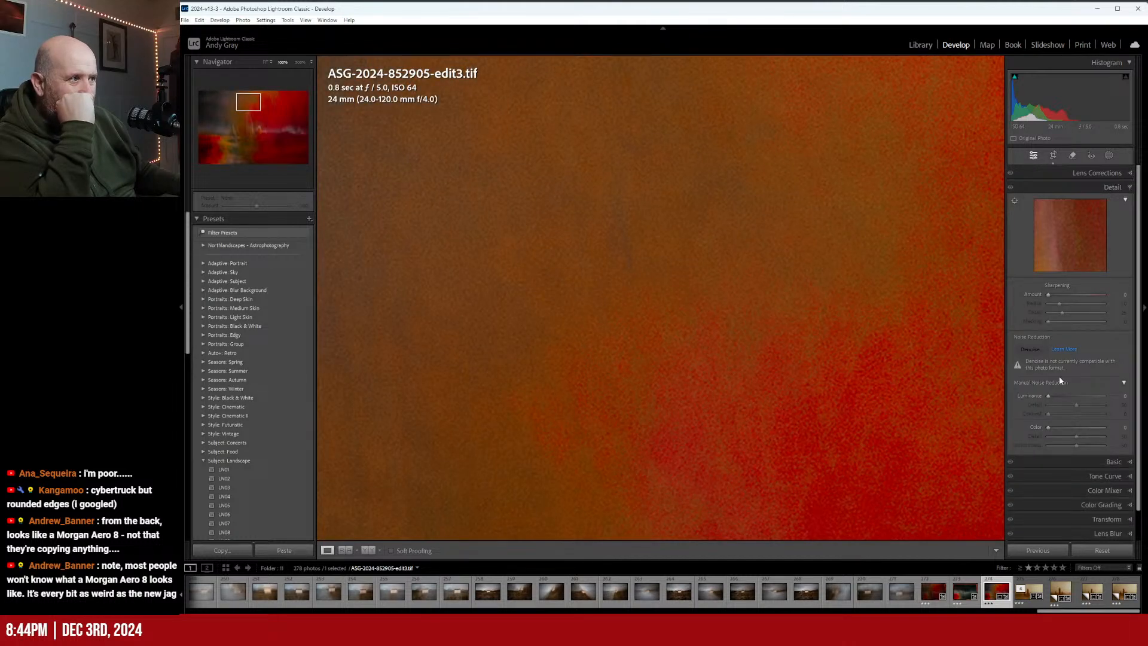
drag(1050, 396, 1084, 395)
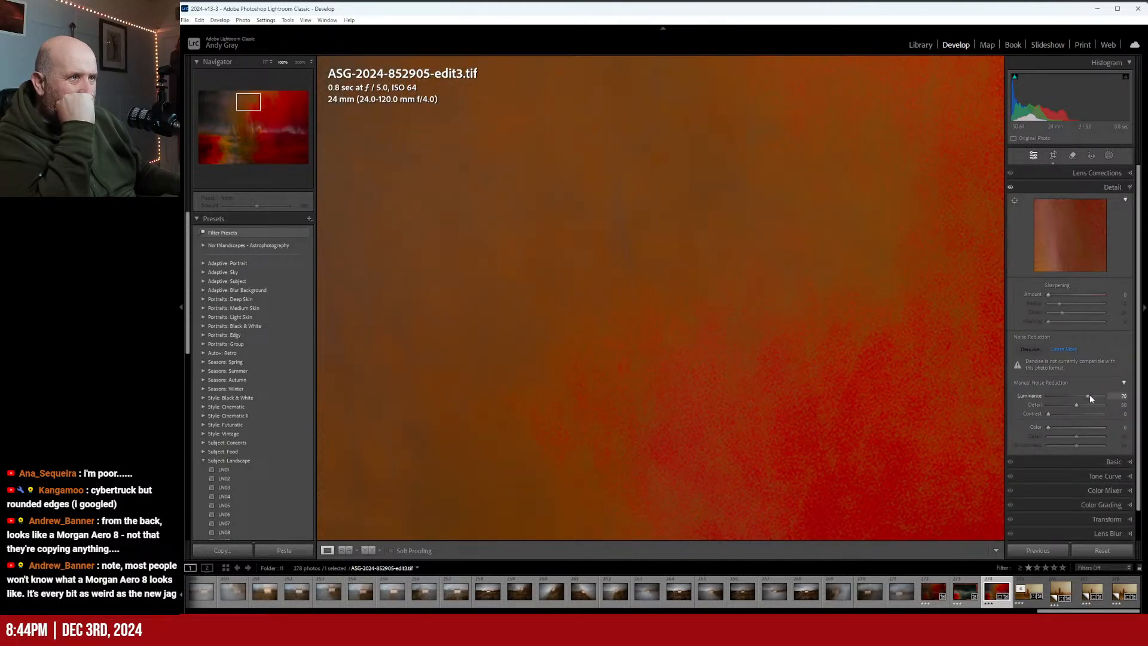
click(702, 341)
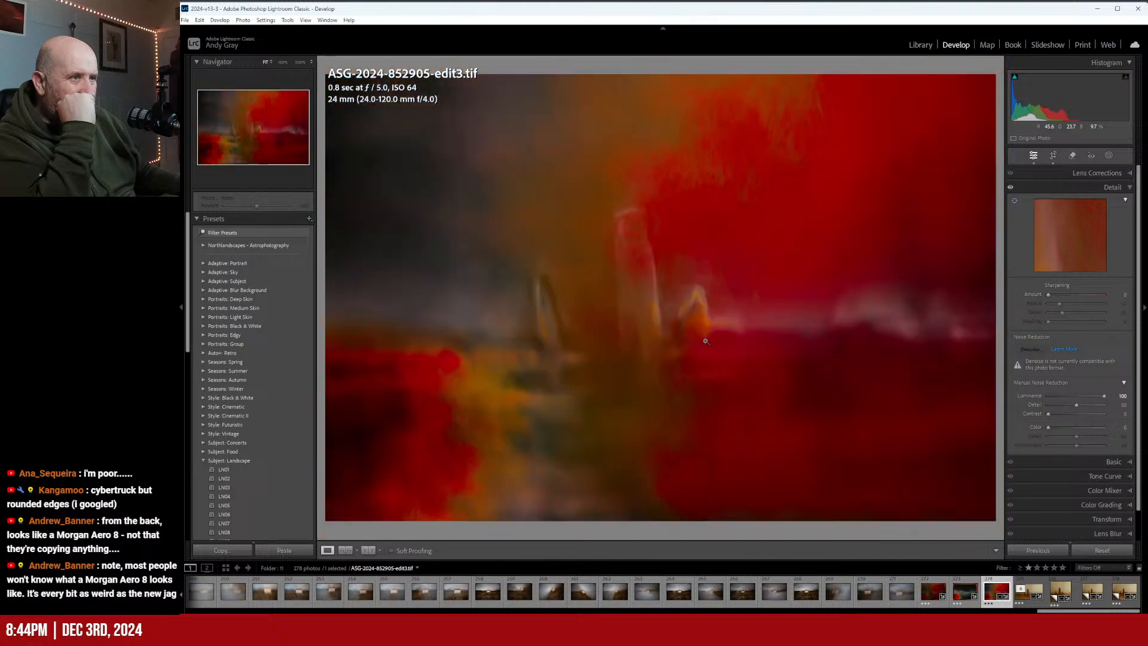
Set Luminance noise reduction to 15, judging the grain around the leftmost stone at 100%
click(632, 309)
drag(628, 307, 877, 357)
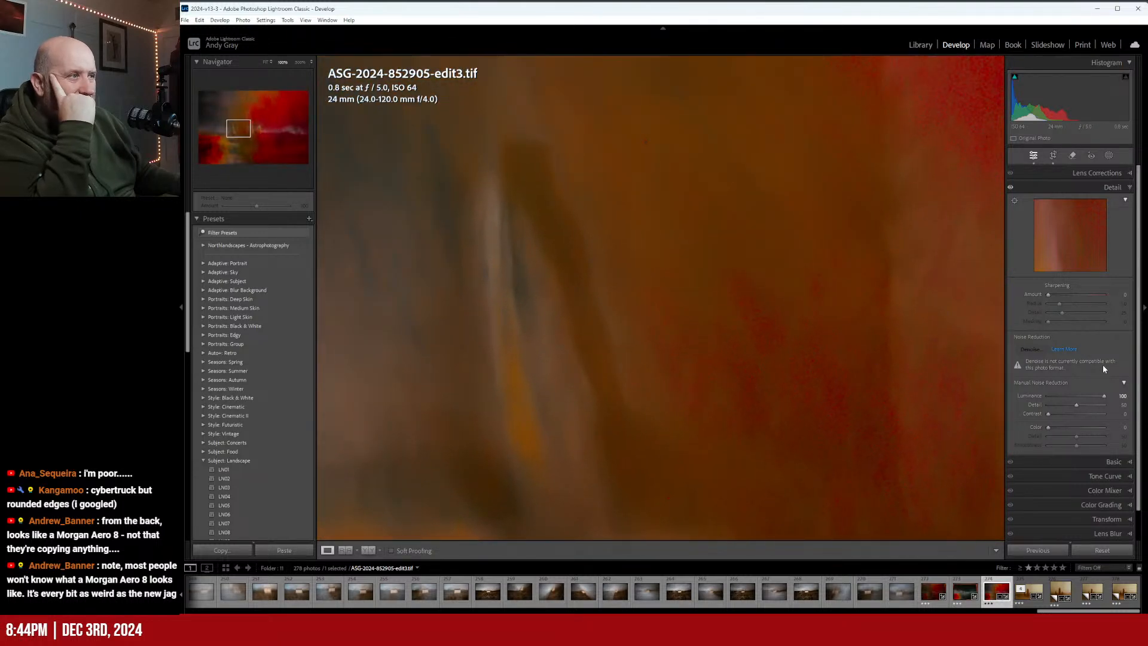
drag(1103, 396, 915, 402)
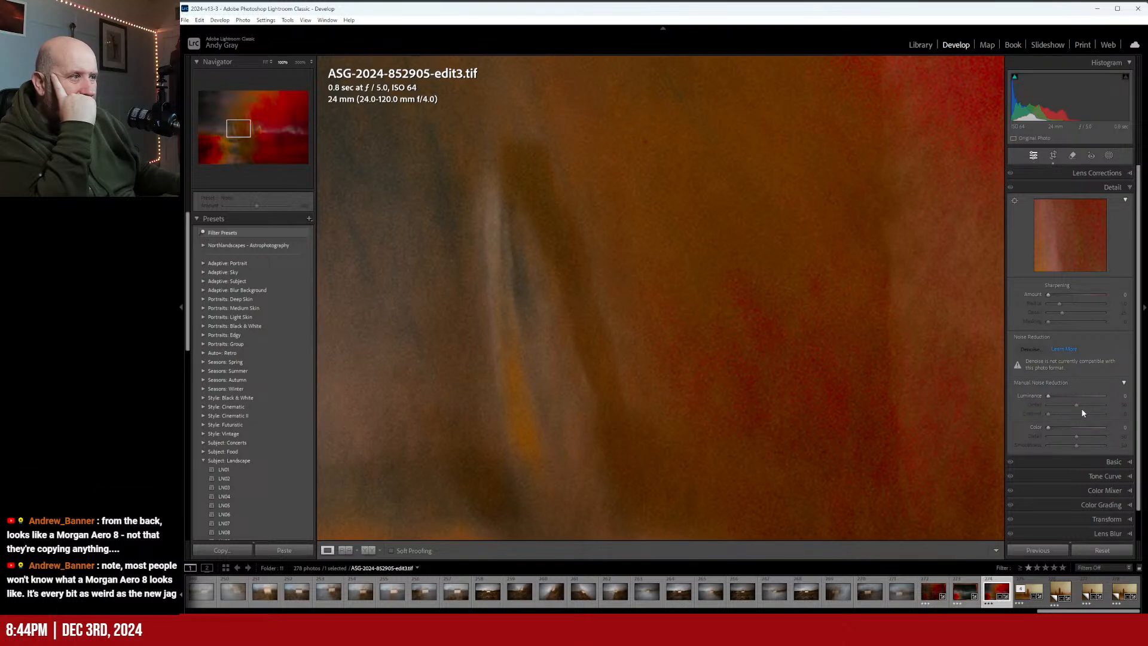
mouse_move(1074, 404)
mouse_down()
mouse_move(1050, 397)
mouse_move(1061, 398)
mouse_move(1046, 408)
mouse_move(1071, 411)
mouse_up()
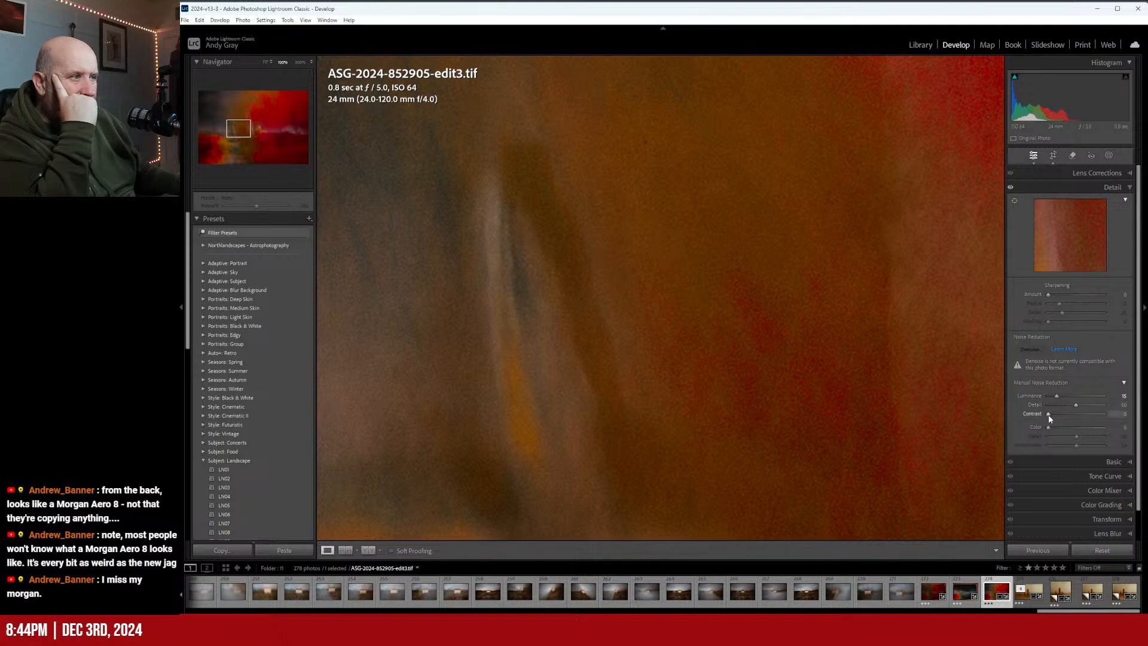
click(715, 297)
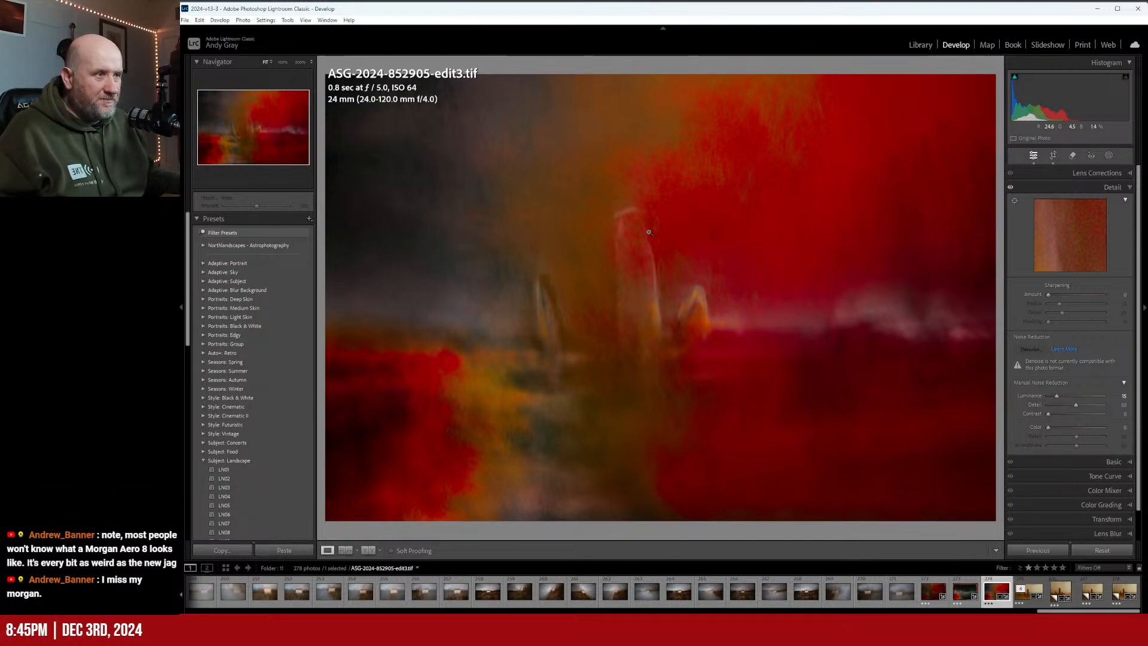
drag(777, 190, 770, 189)
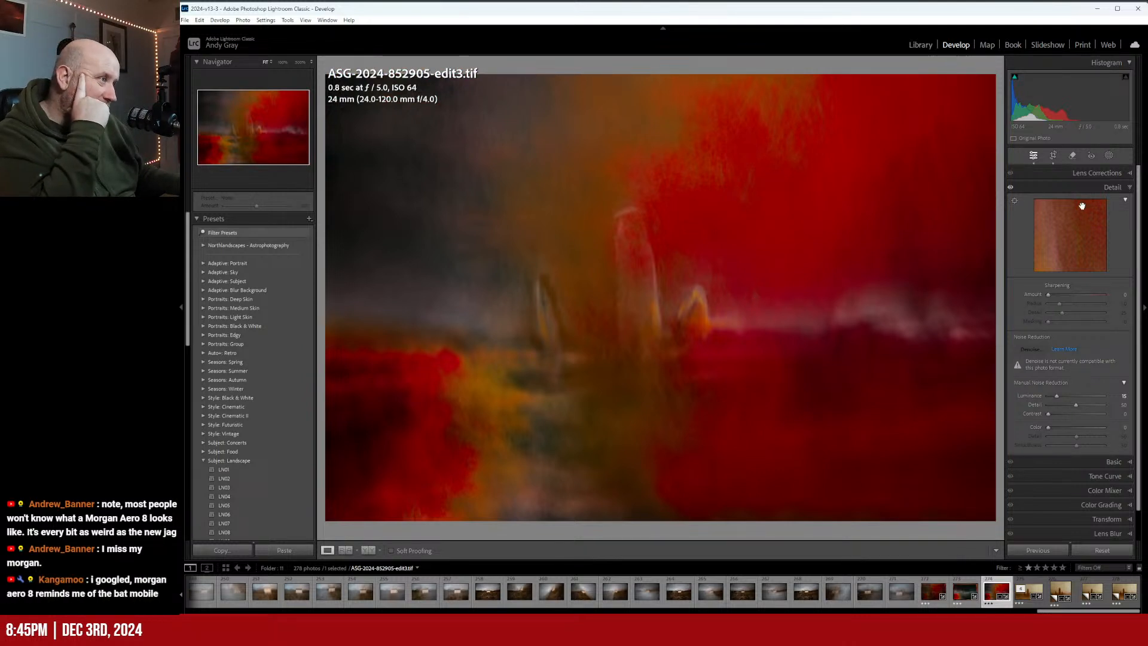
Try shifting the white balance of the red edit, and reset Temp and Tint to 0
click(1100, 461)
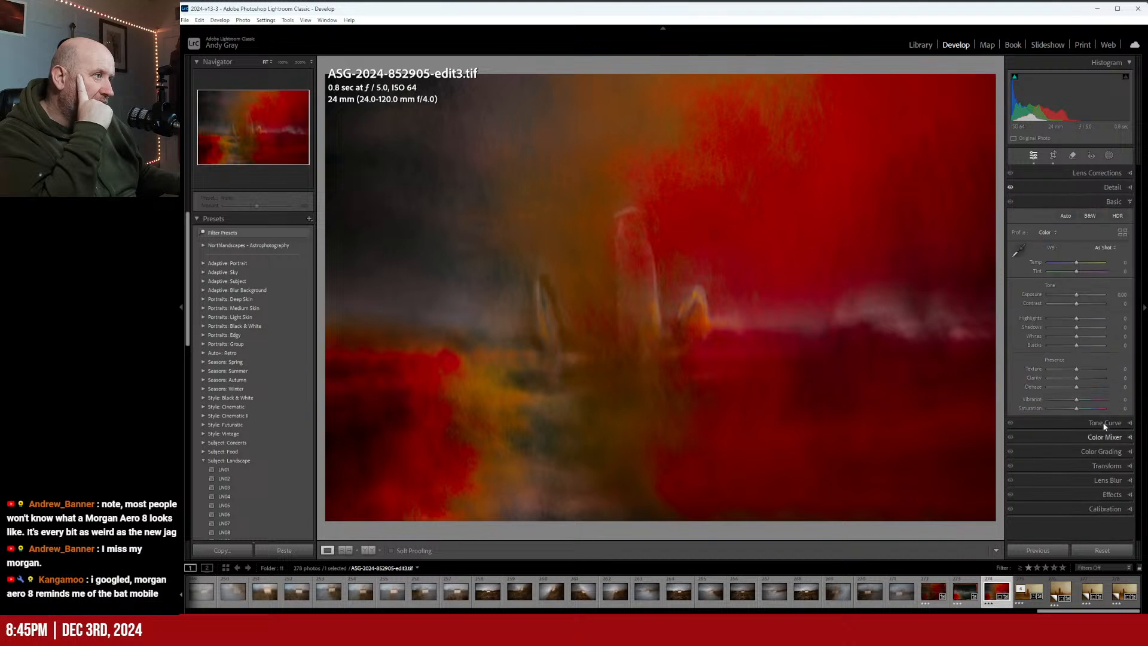
mouse_move(1076, 262)
mouse_down()
mouse_move(1095, 263)
mouse_move(1055, 276)
mouse_move(1106, 282)
mouse_move(1083, 282)
mouse_up()
double_click(1081, 274)
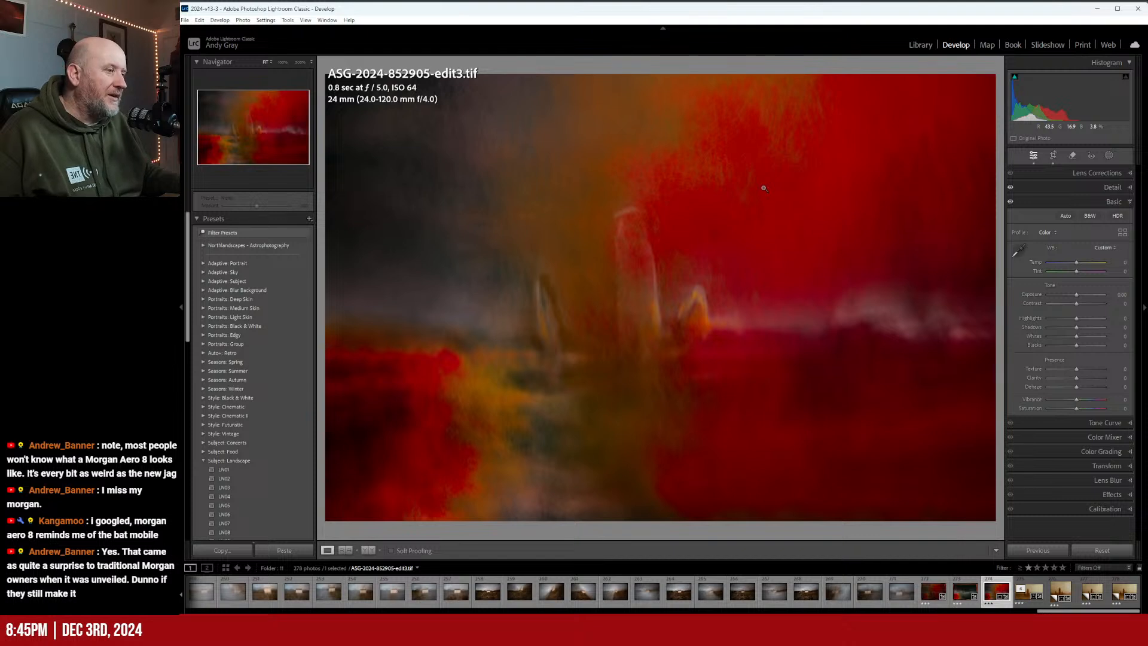
click(965, 592)
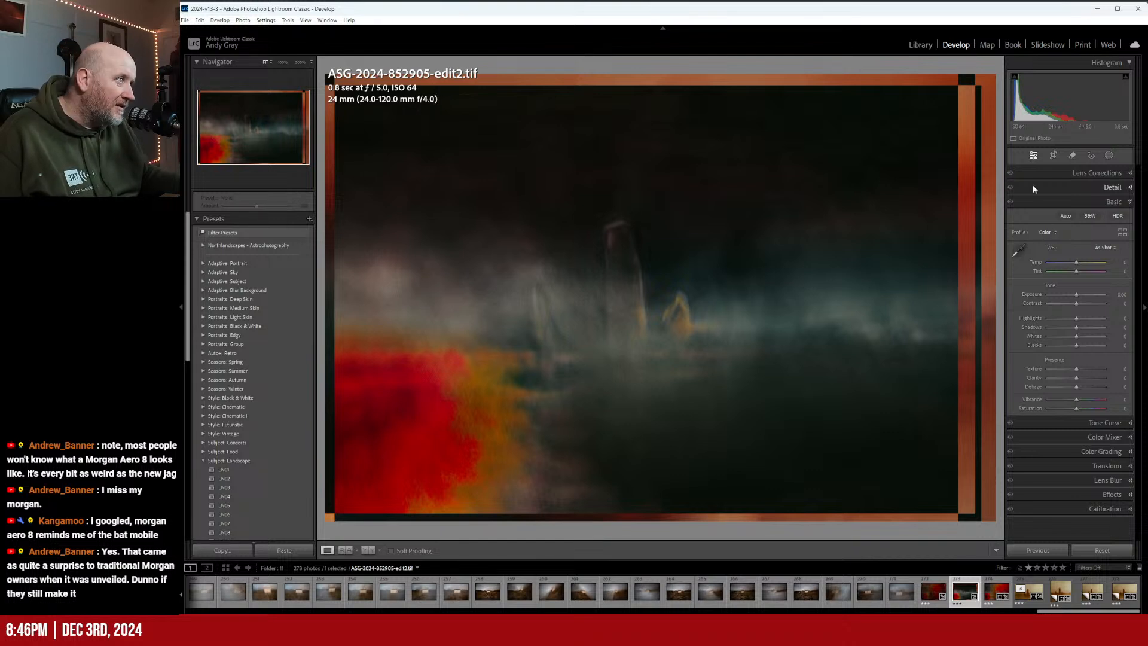
click(1053, 156)
click(1105, 189)
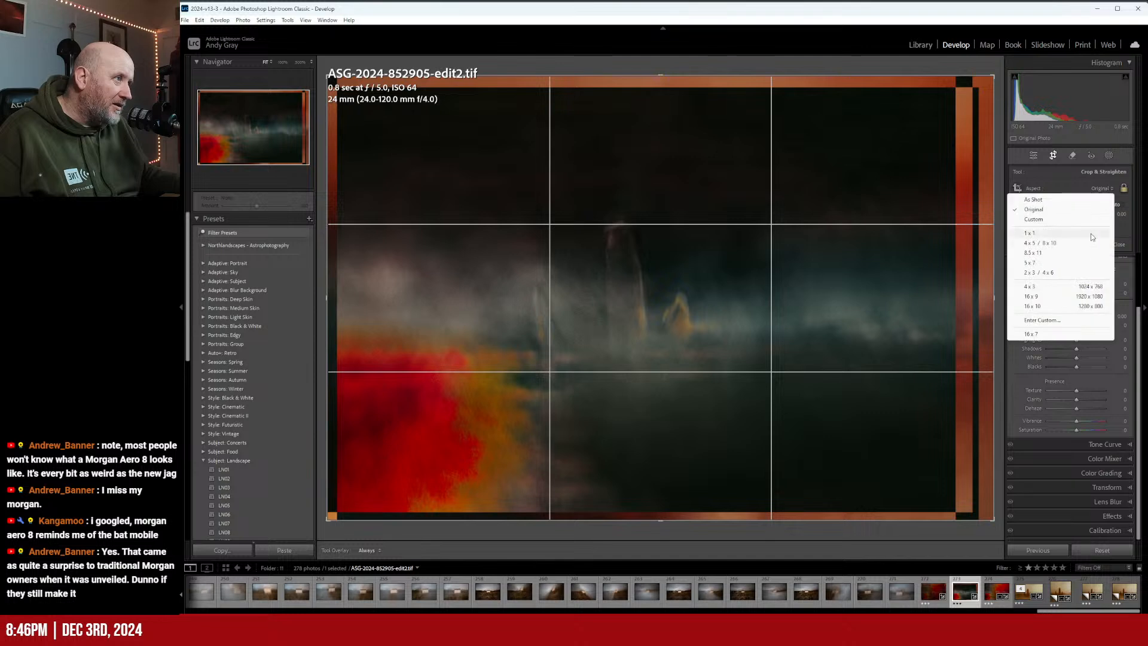
click(1055, 302)
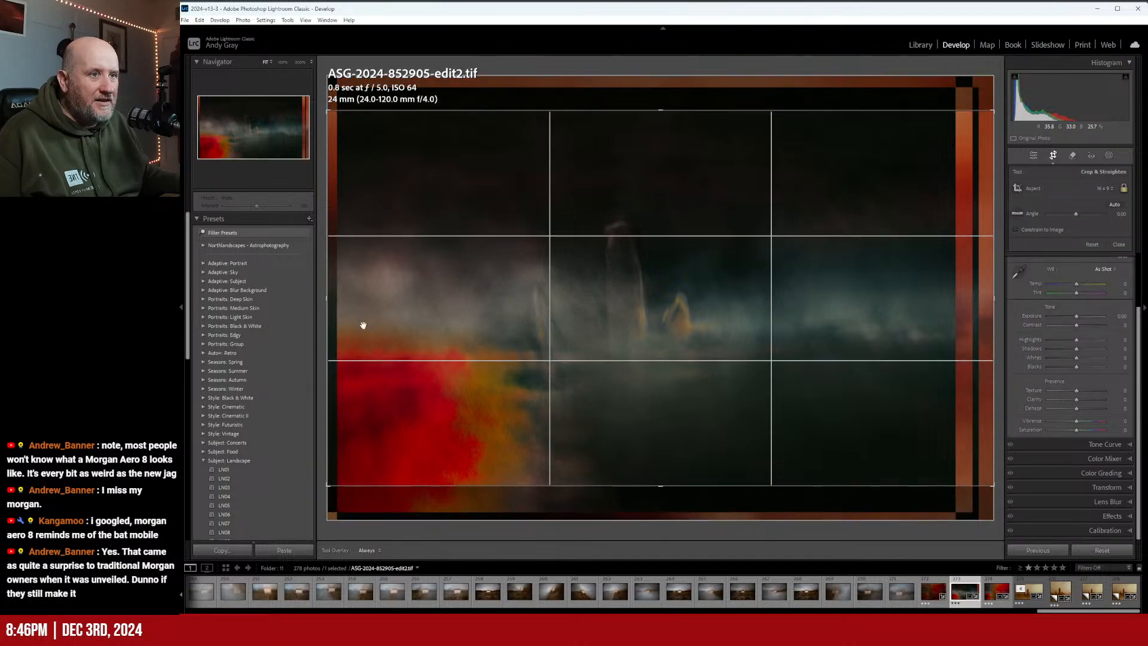
drag(328, 297, 332, 297)
drag(985, 301, 867, 298)
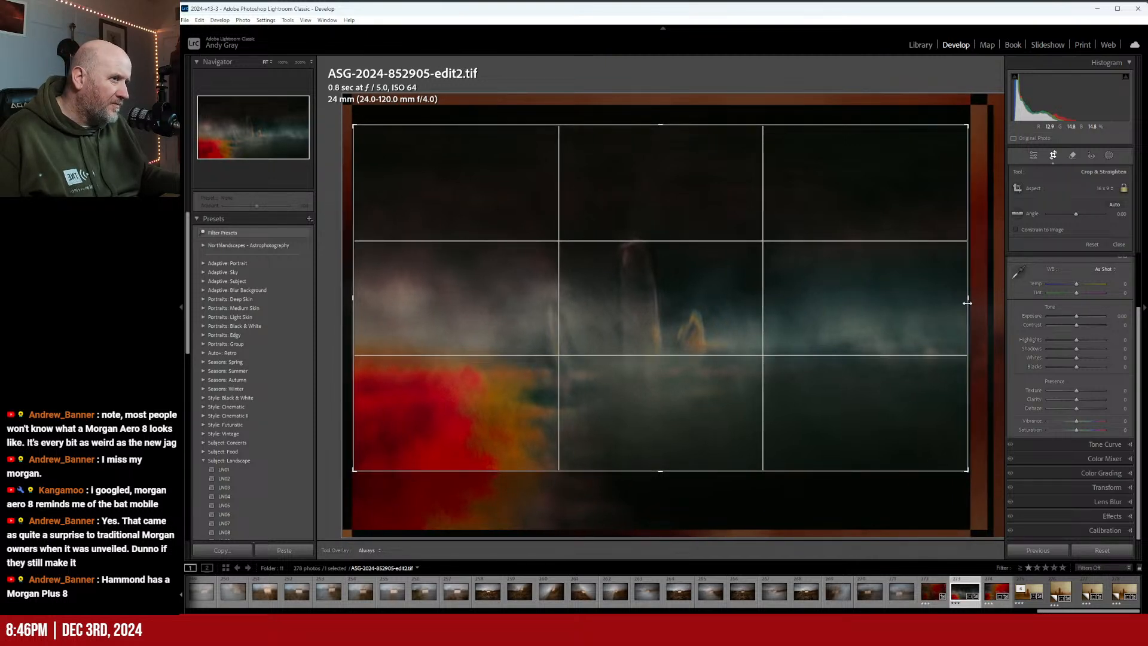
key(Return)
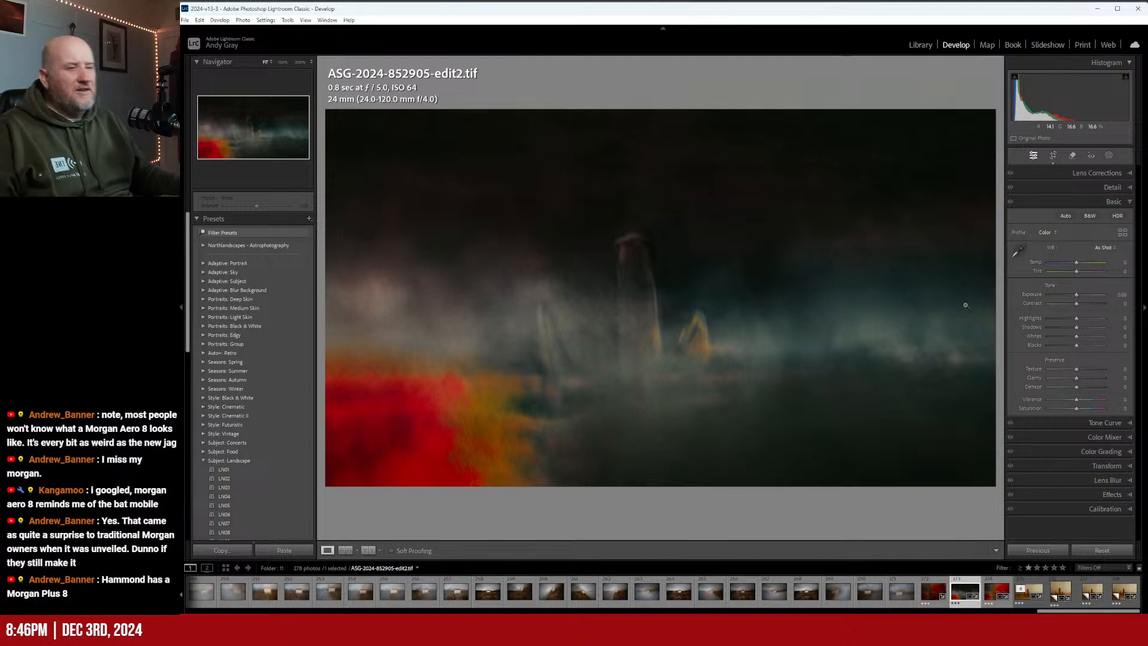
click(602, 315)
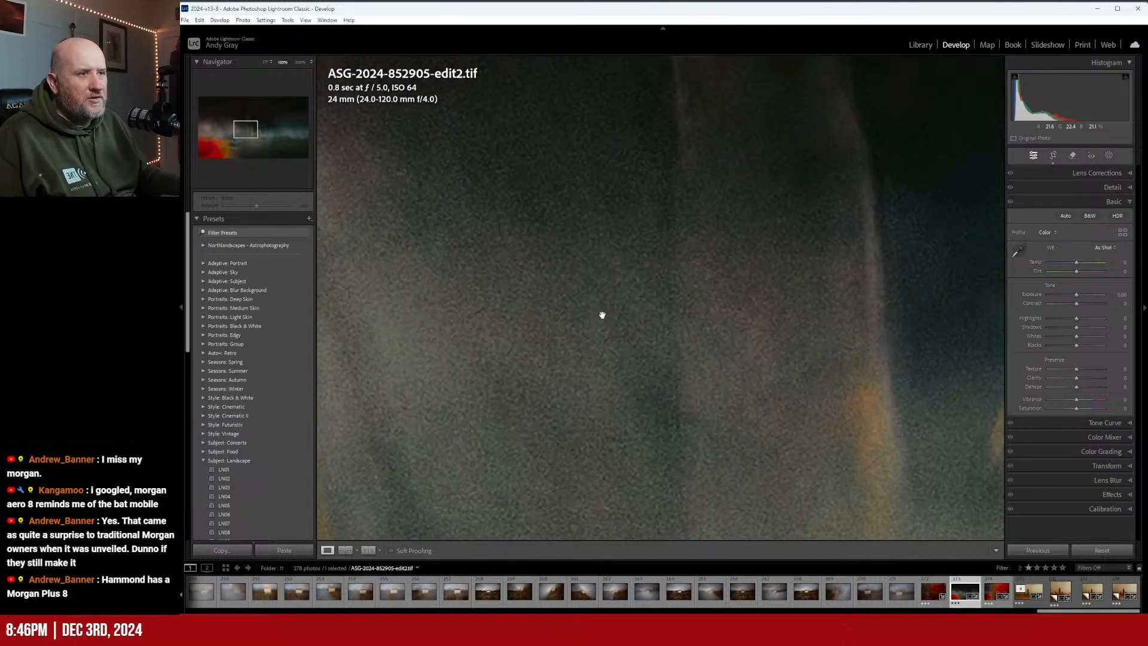
click(602, 315)
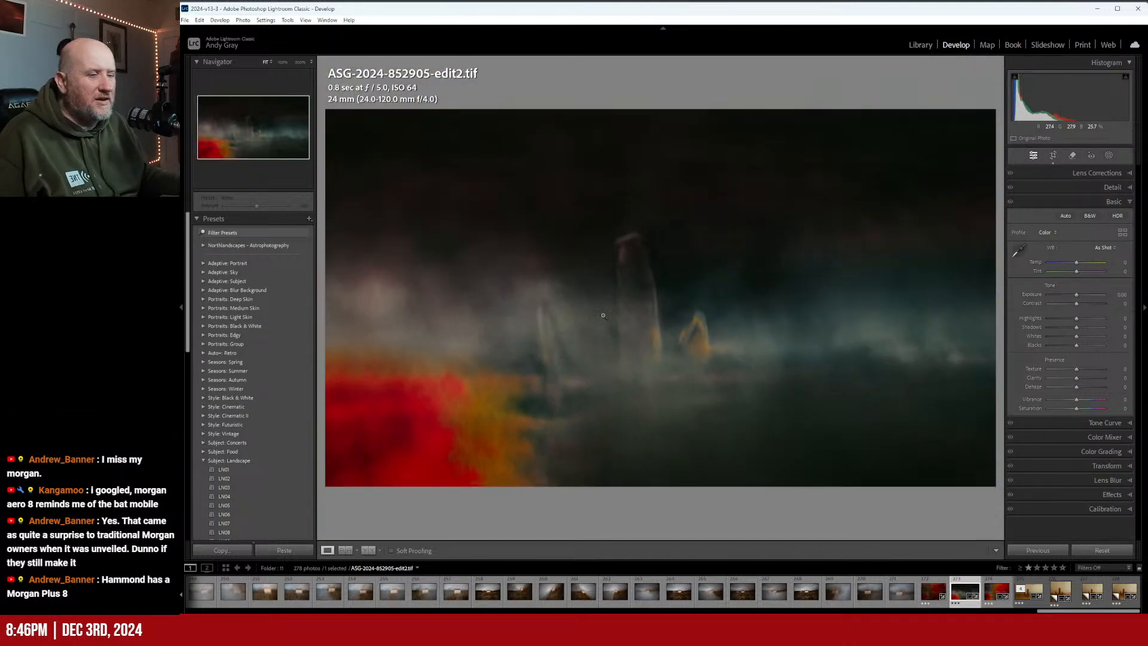
click(935, 587)
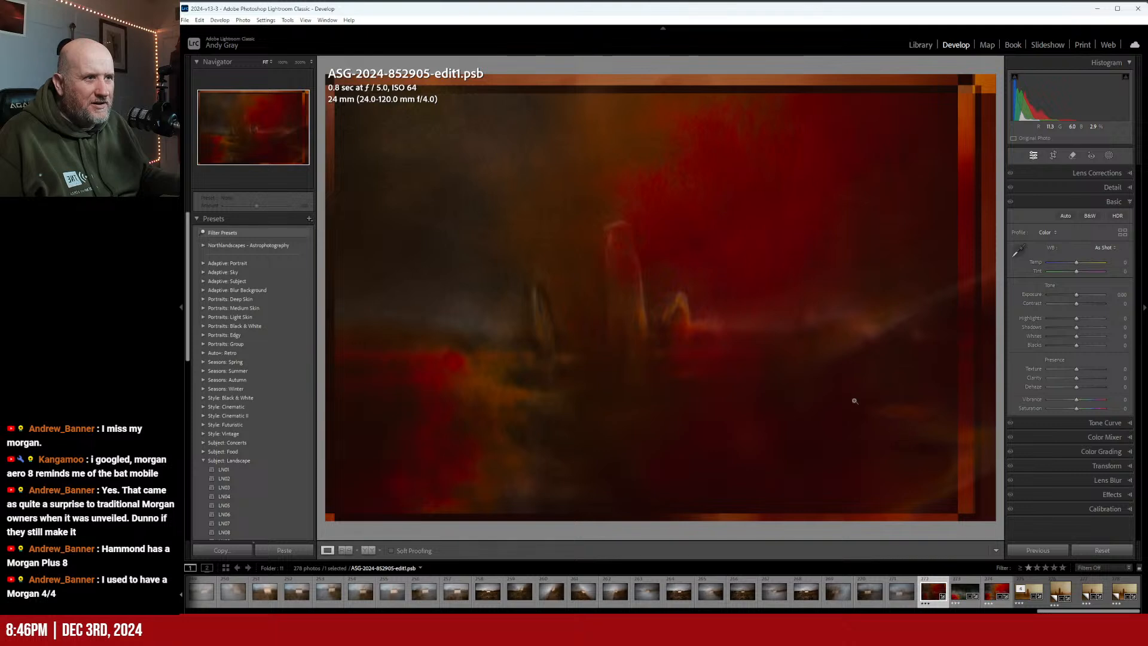
click(1053, 156)
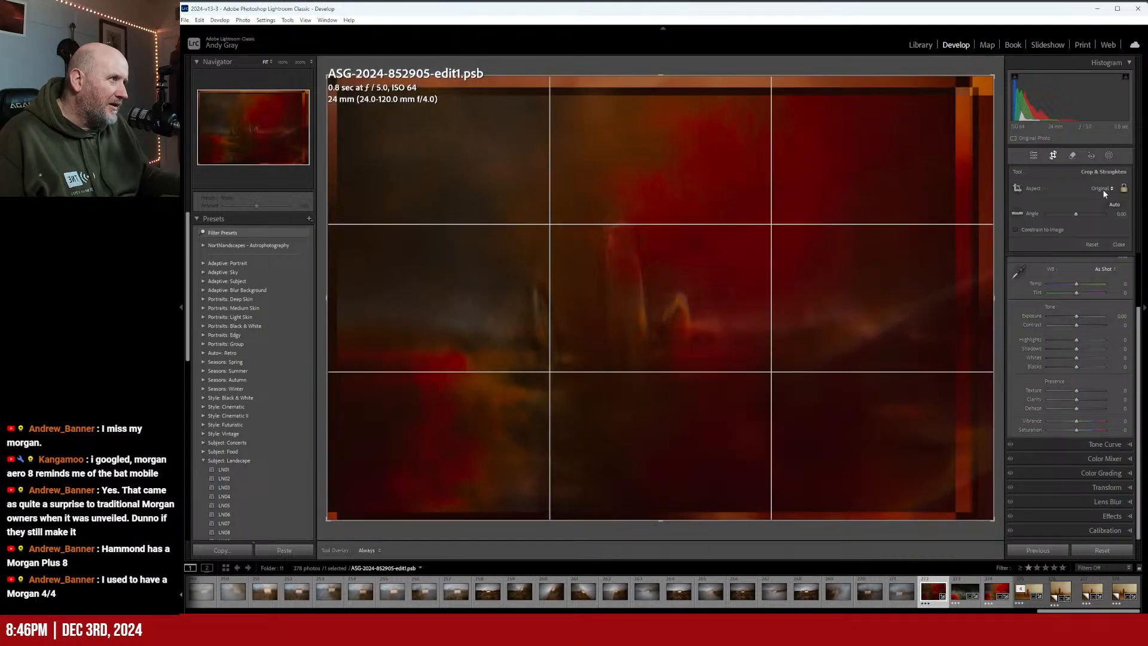
click(1103, 189)
click(1072, 243)
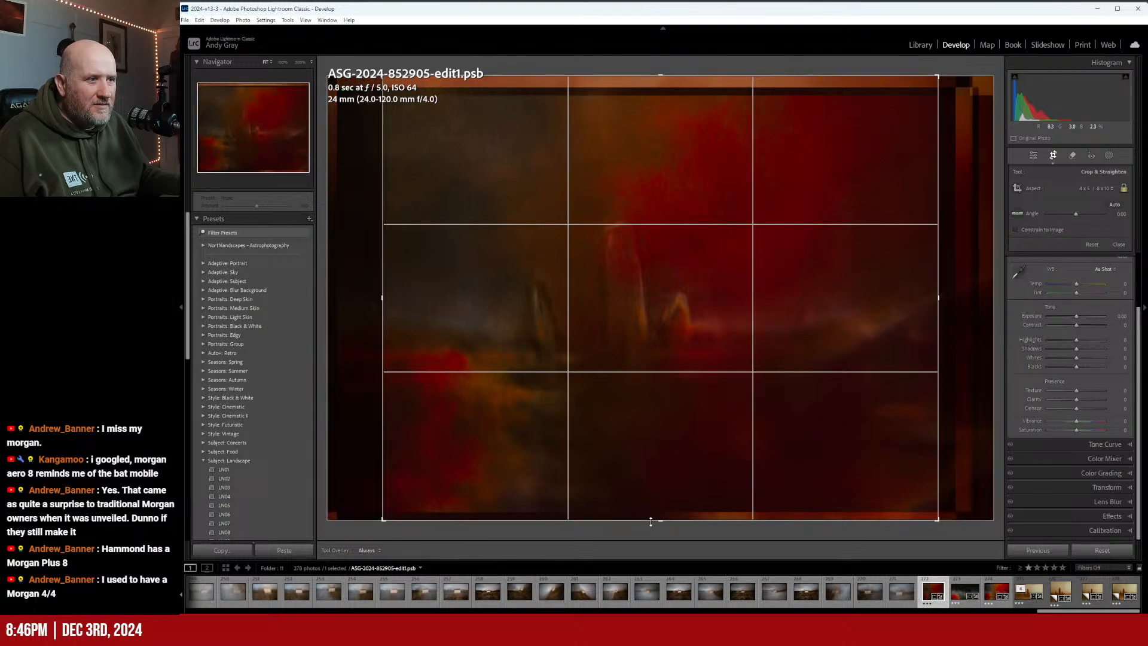
drag(651, 522, 651, 516)
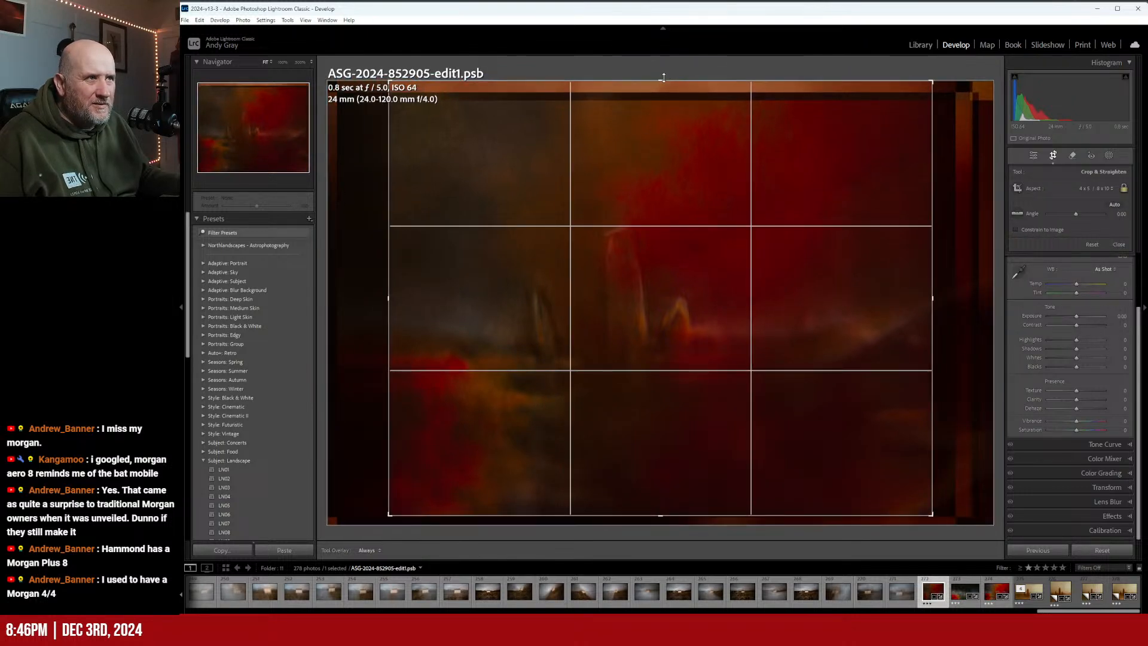
drag(663, 77, 655, 92)
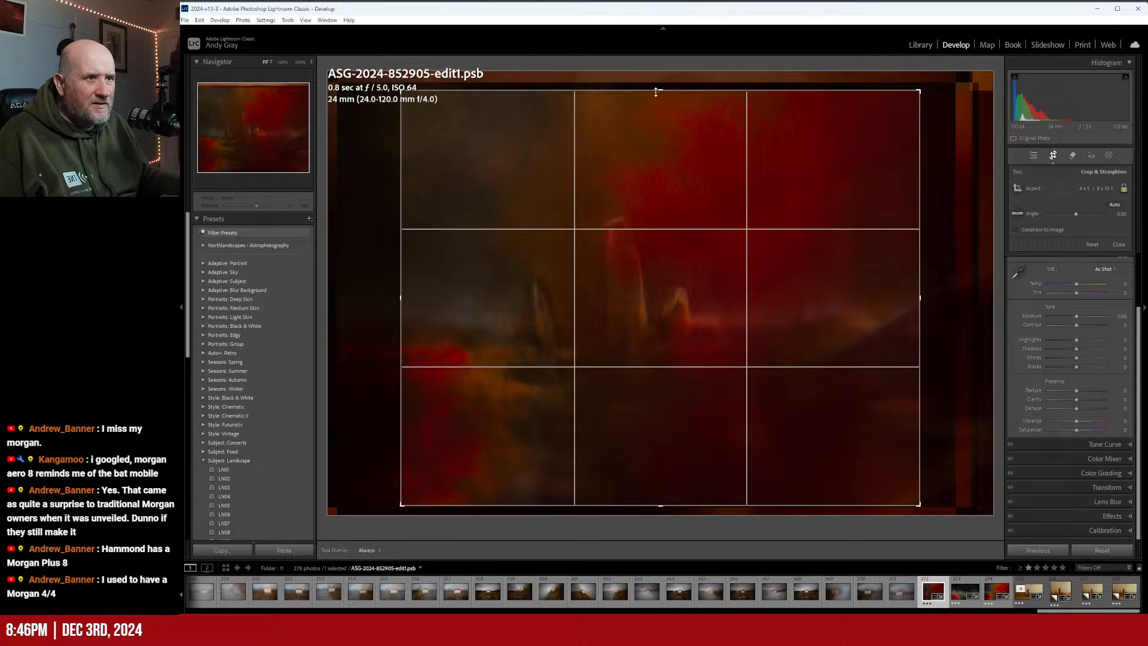
mouse_move(620, 191)
mouse_down()
mouse_move(584, 195)
mouse_move(613, 190)
mouse_up()
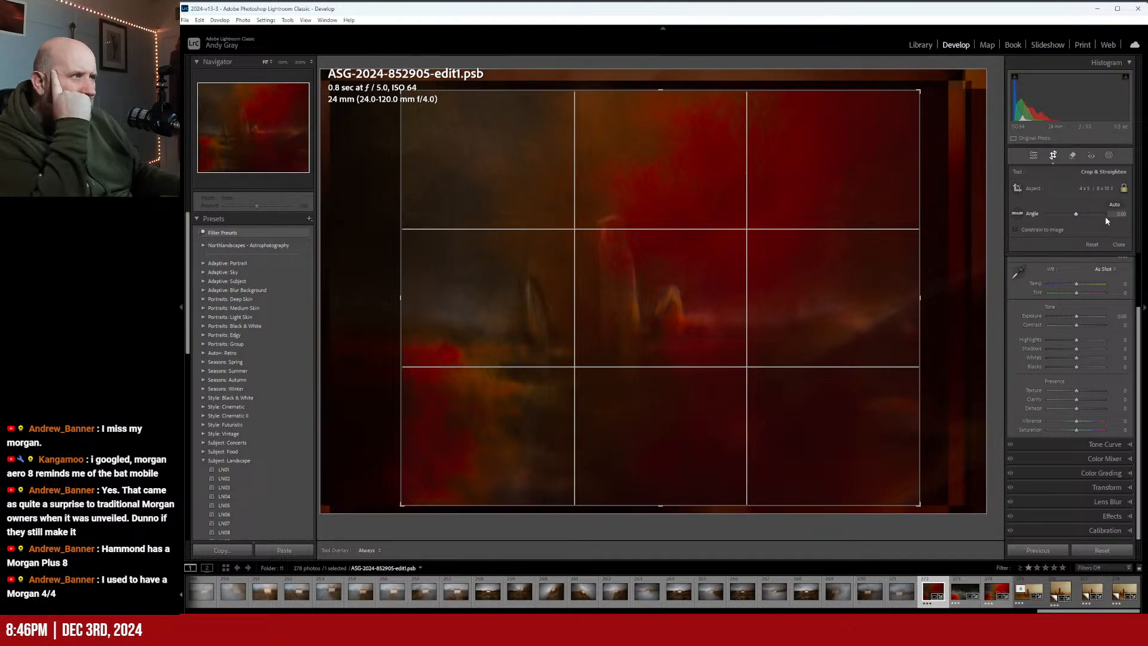
Switch the crop to the Original aspect, widen it to just inside the side borders, and apply it
click(1096, 189)
click(1085, 272)
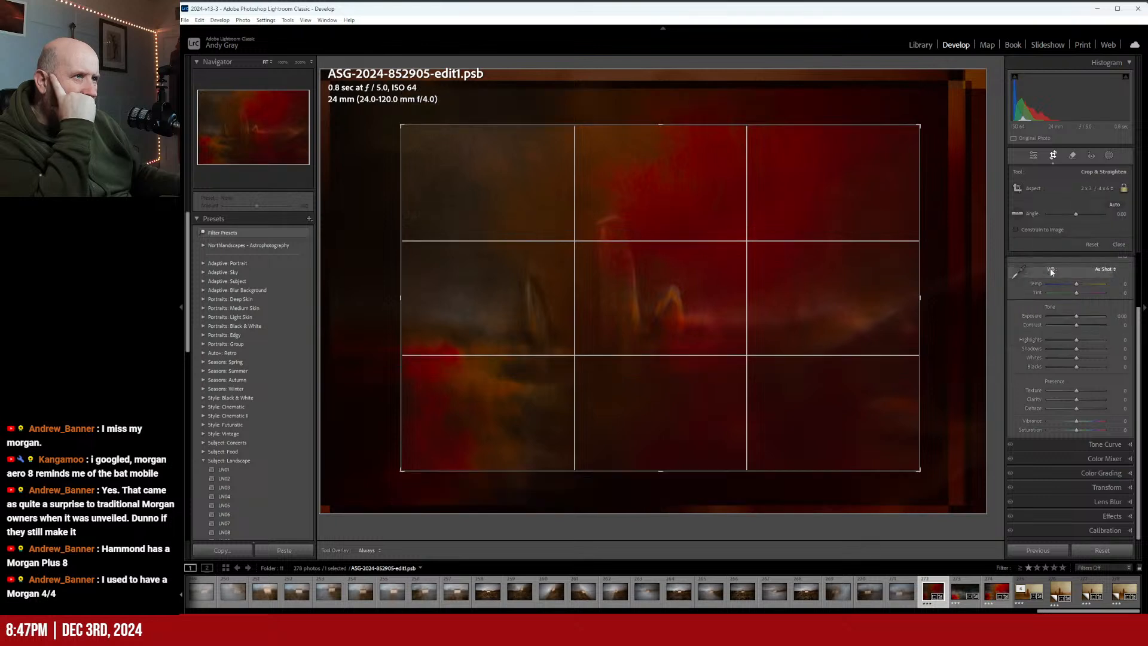
drag(397, 300, 375, 306)
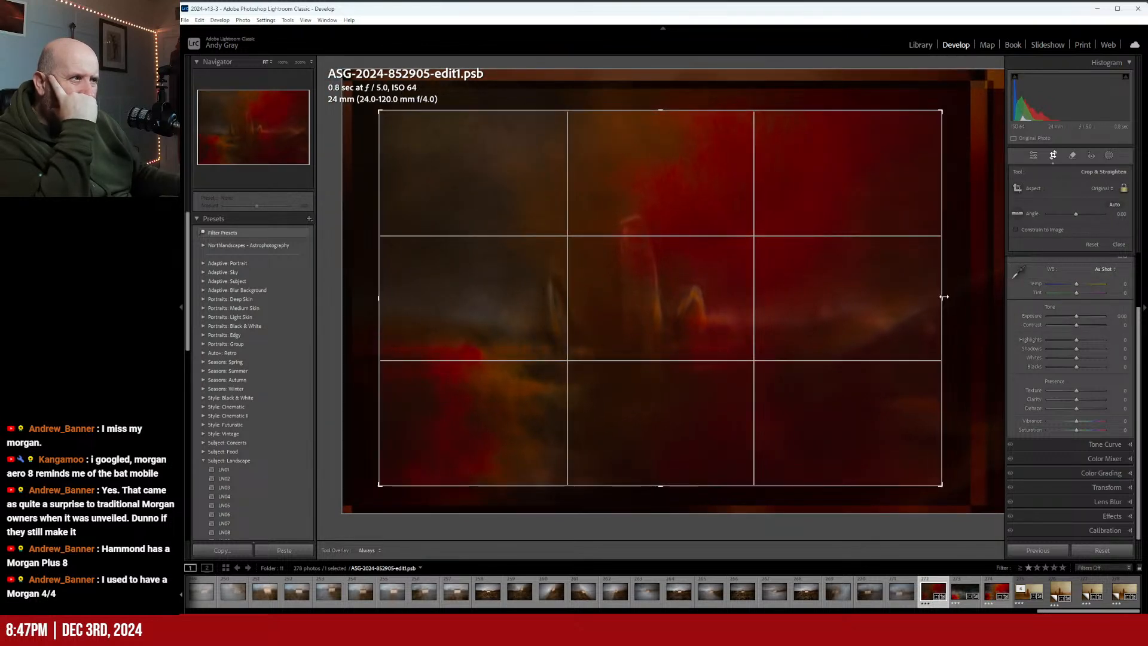
drag(945, 297, 957, 295)
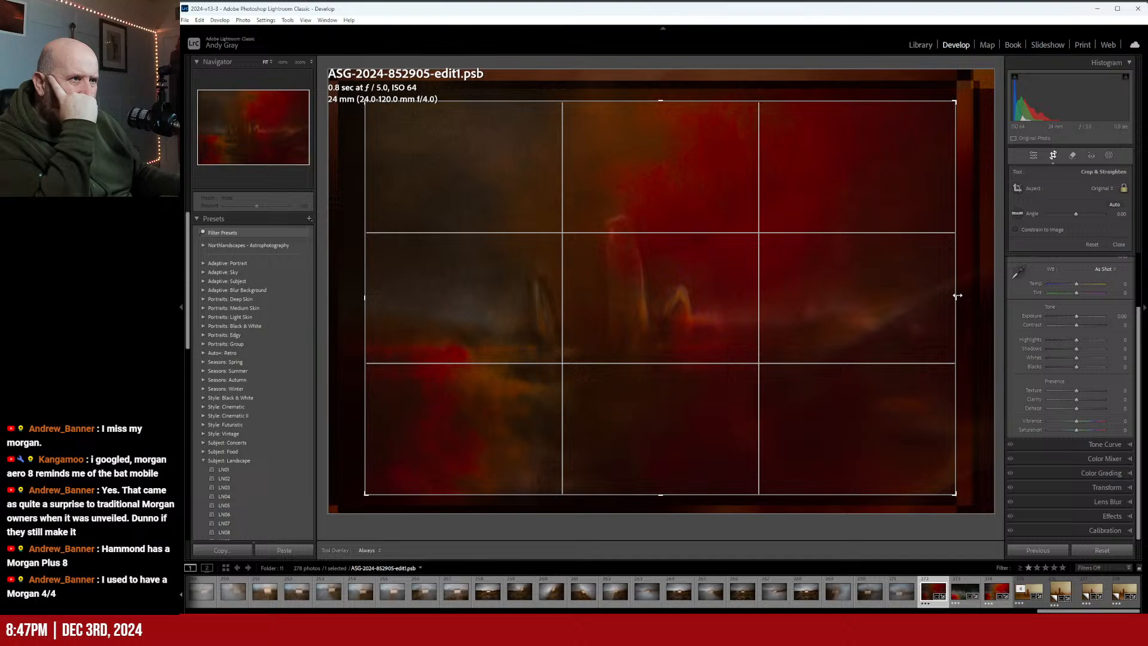
key(Return)
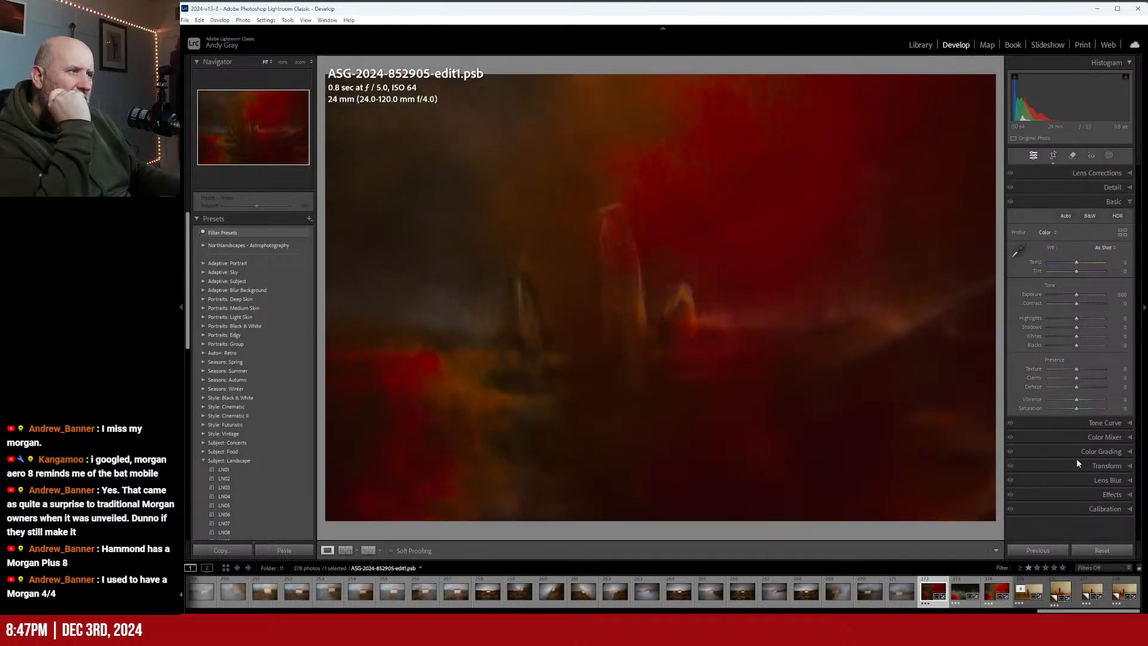
Darken the photo's edges with a post-crop vignette at Amount -17, Midpoint 39 and Feather 63
click(1112, 495)
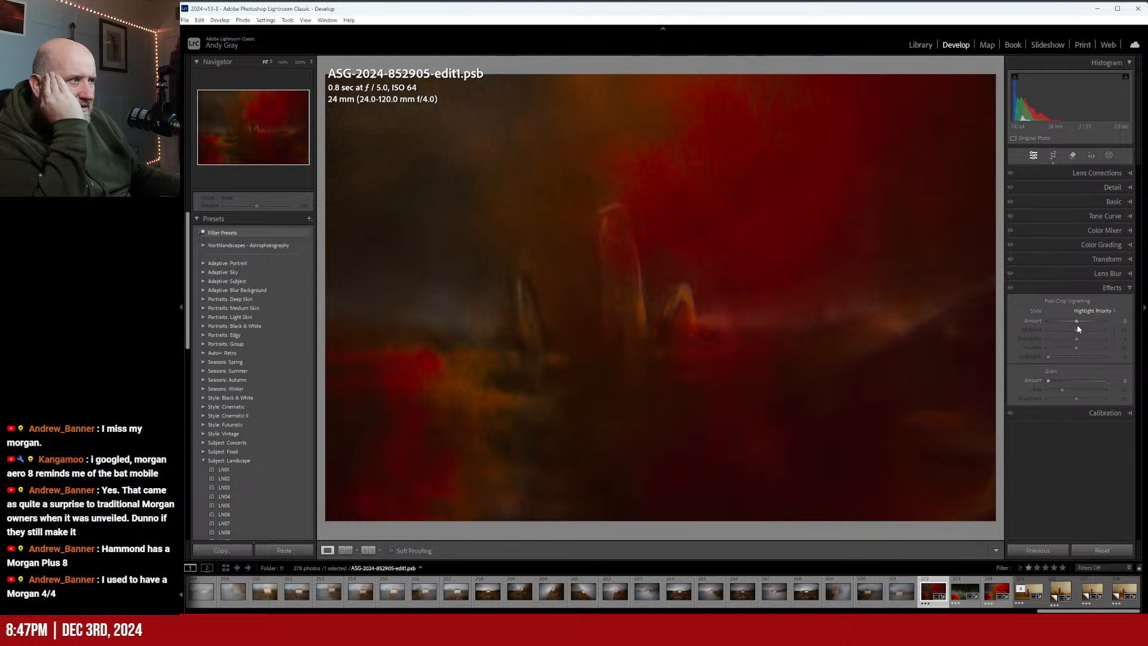
mouse_move(1076, 321)
mouse_down()
mouse_move(1064, 318)
mouse_move(1088, 322)
mouse_move(1069, 324)
mouse_up()
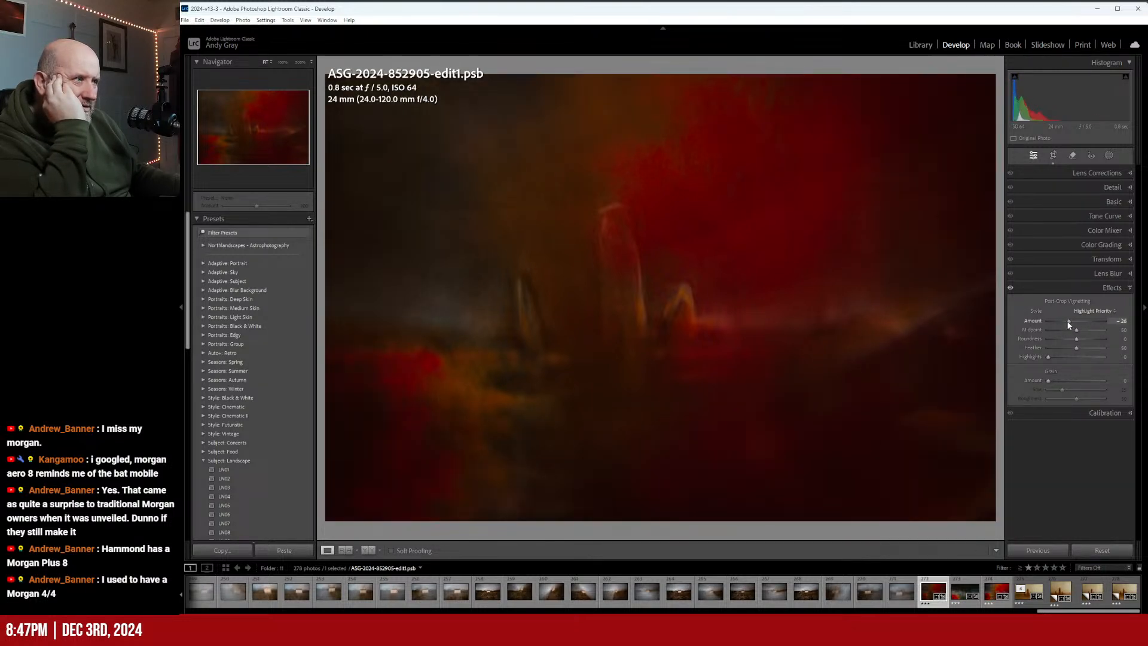
click(1068, 330)
click(1083, 348)
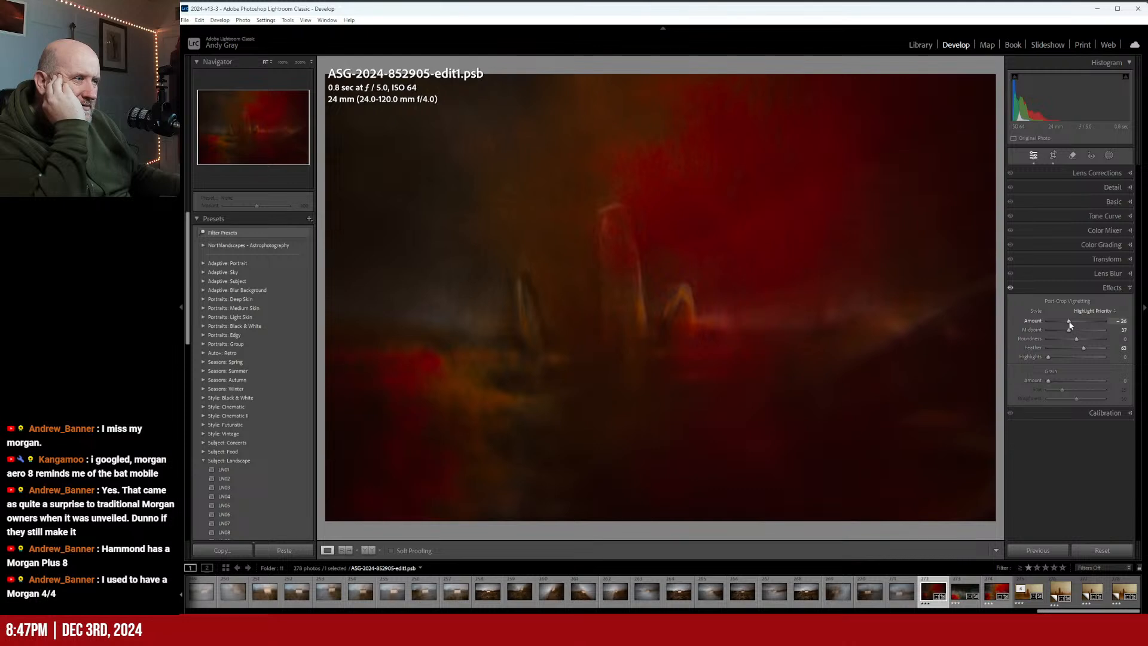
mouse_move(1069, 322)
mouse_down()
mouse_move(1087, 322)
mouse_move(1054, 323)
mouse_move(1071, 329)
mouse_up()
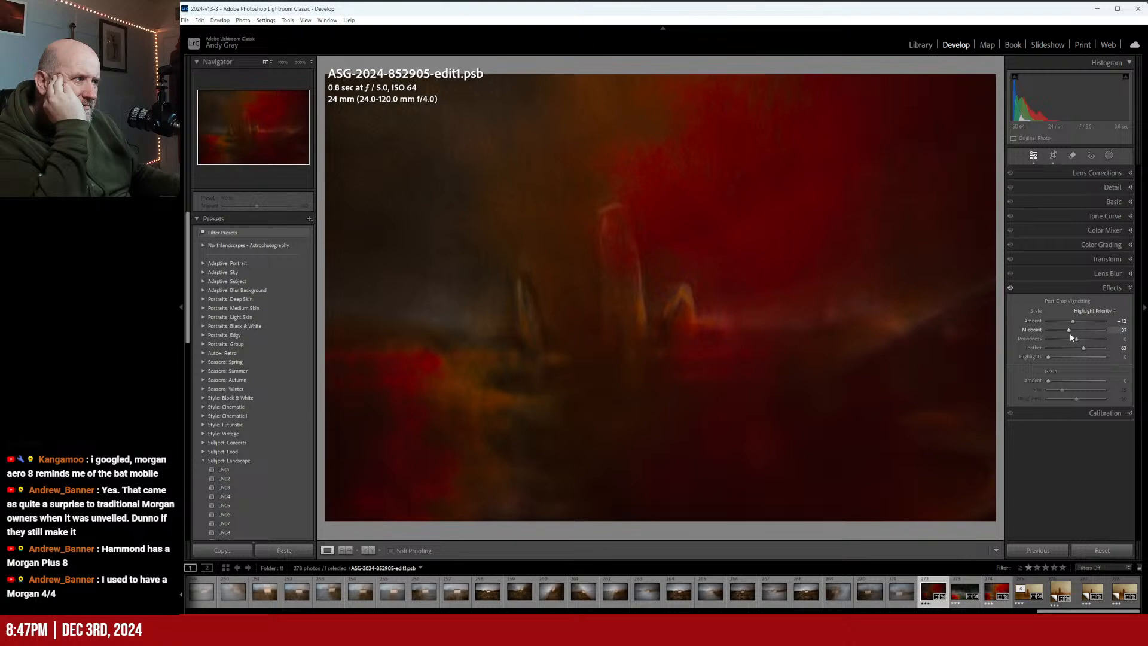
drag(1070, 331, 1079, 335)
drag(1077, 323, 1071, 325)
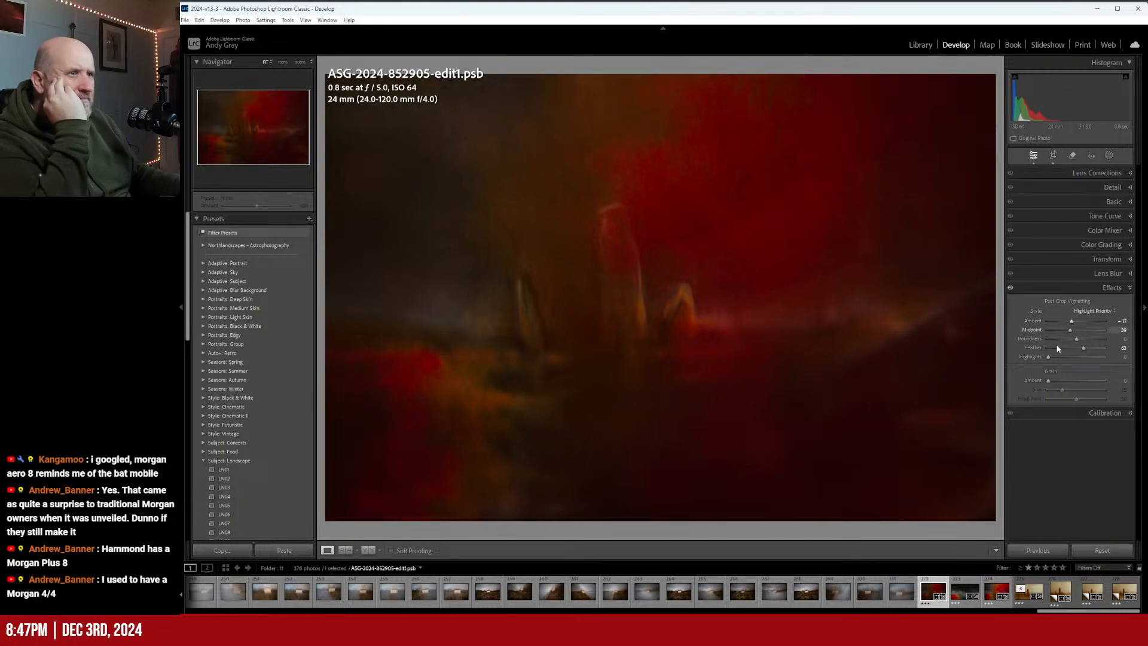
Add a radial gradient mask over the foreground below the stones, with Exposure at 0.54 and Contrast at 48
click(1111, 155)
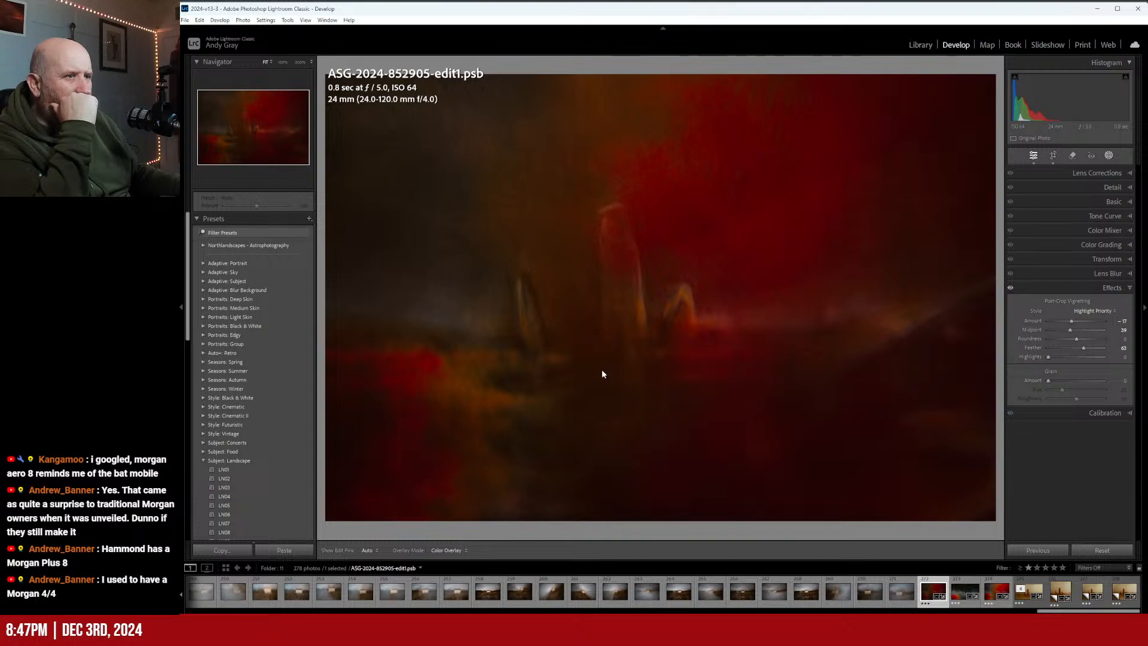
click(1041, 264)
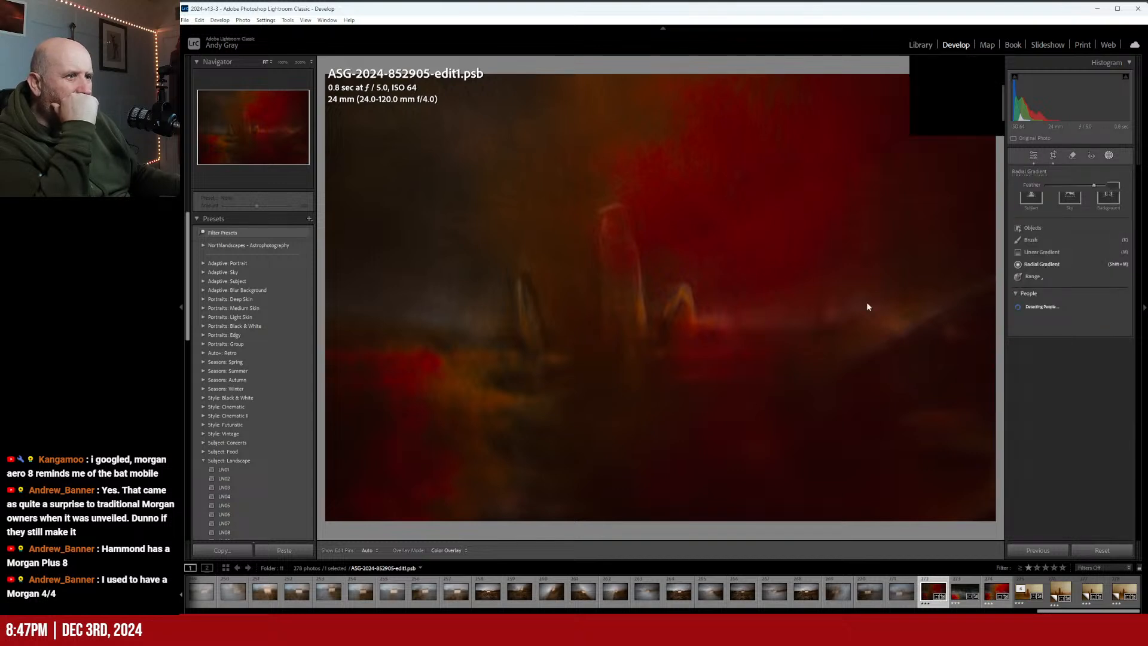
drag(594, 380, 741, 489)
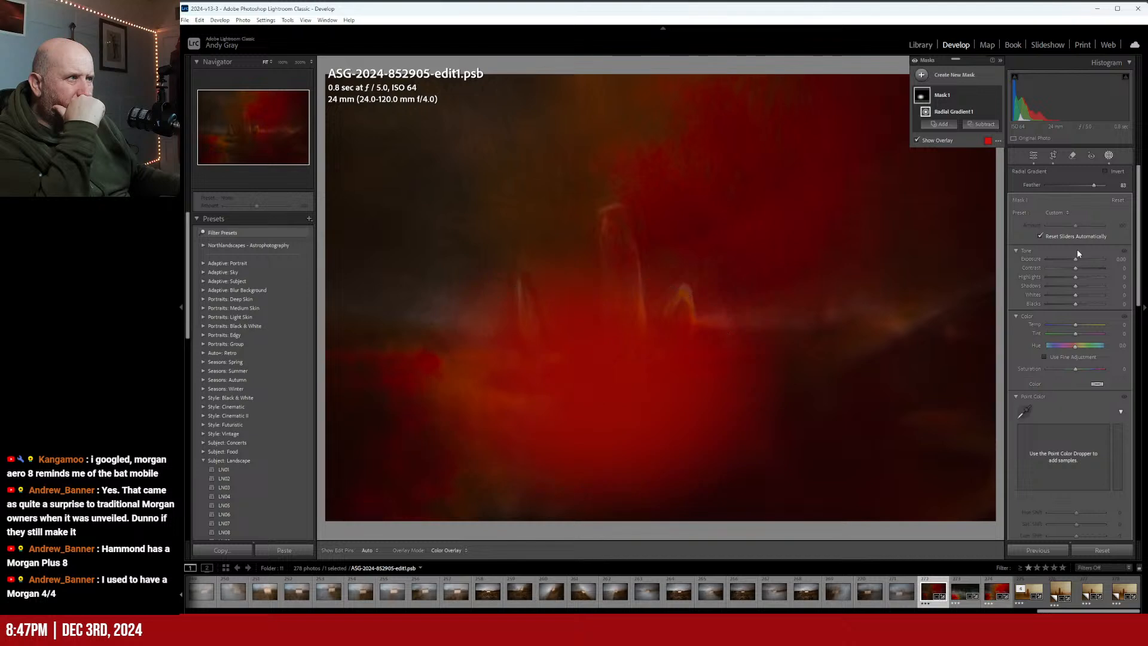
drag(1075, 259, 1088, 267)
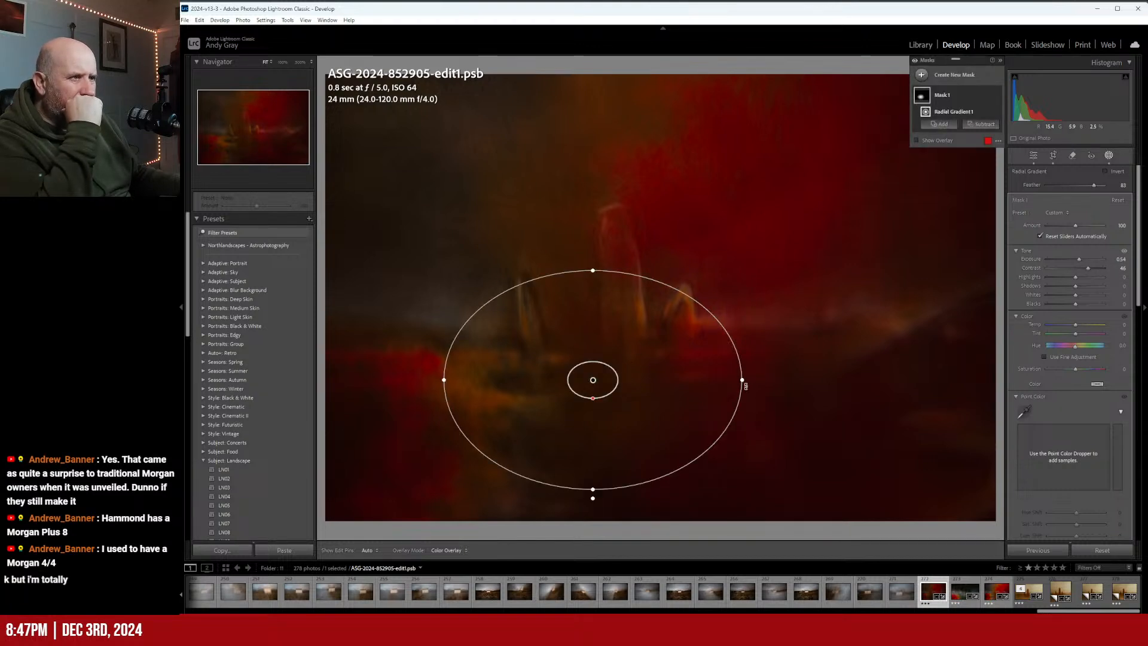
Widen the radial gradient across the foreground, reduce its Feather to 39, and shift it slightly down and right
drag(744, 381, 817, 379)
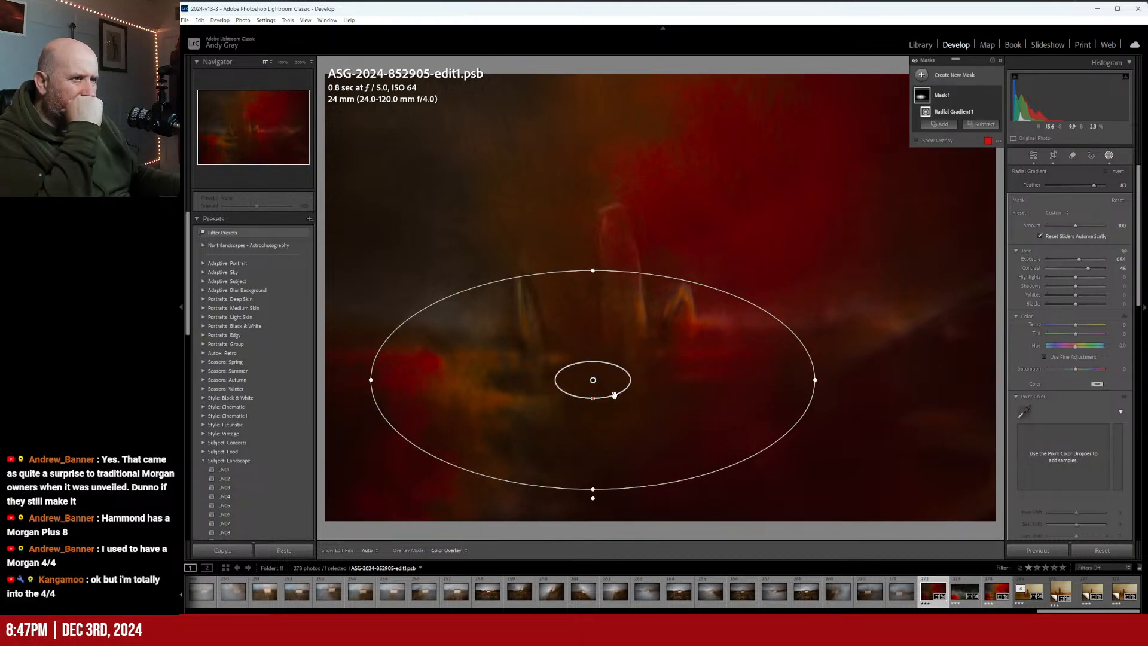
drag(594, 398, 620, 380)
mouse_move(622, 381)
mouse_down()
mouse_move(631, 182)
mouse_move(626, 402)
mouse_up()
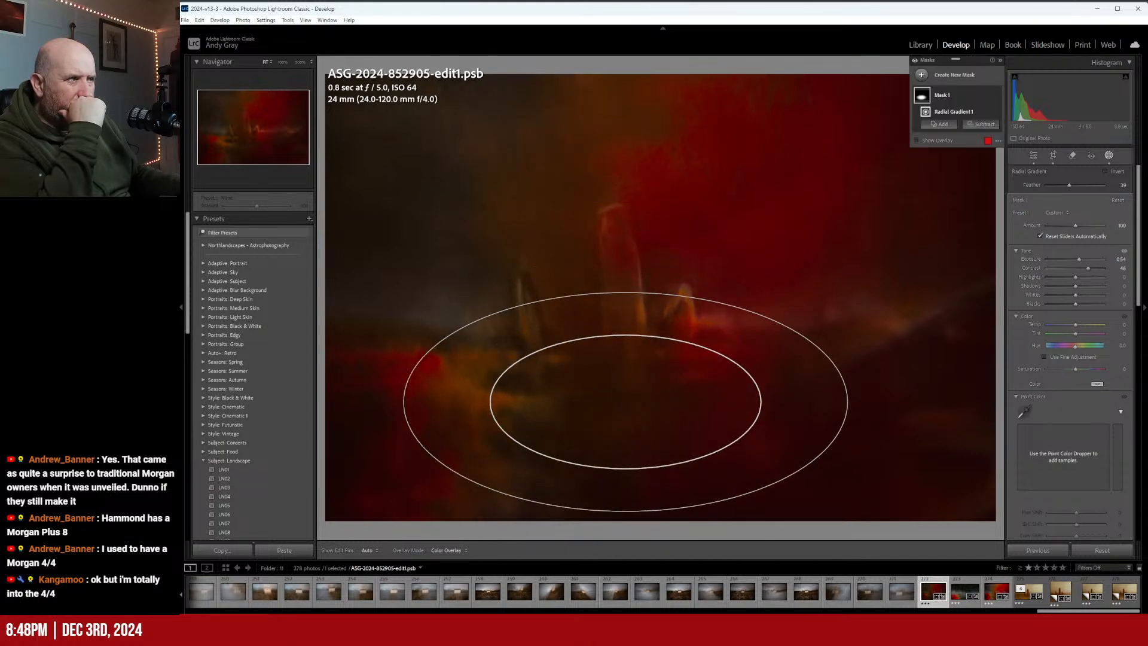
Try raising Blacks within the radial gradient mask, and reset the slider to 0
drag(1079, 259, 1079, 259)
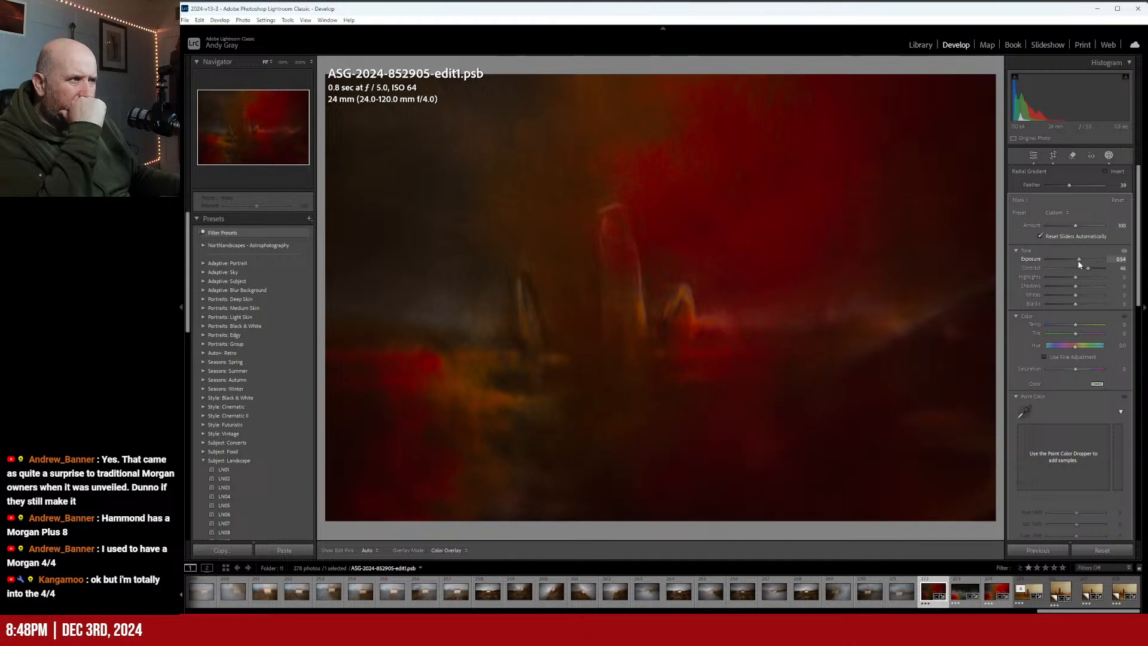
drag(1075, 304, 1099, 300)
double_click(1080, 304)
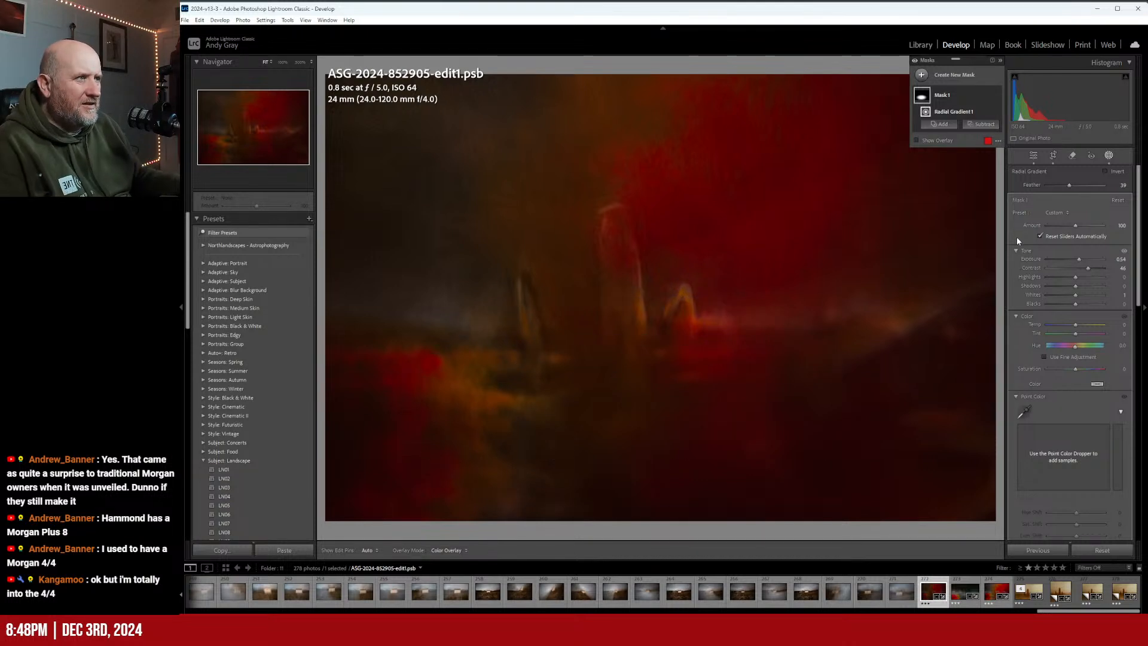
Try different Contrast and Shadows values on the whole dark red photo, and reset both sliders to 0
click(1034, 156)
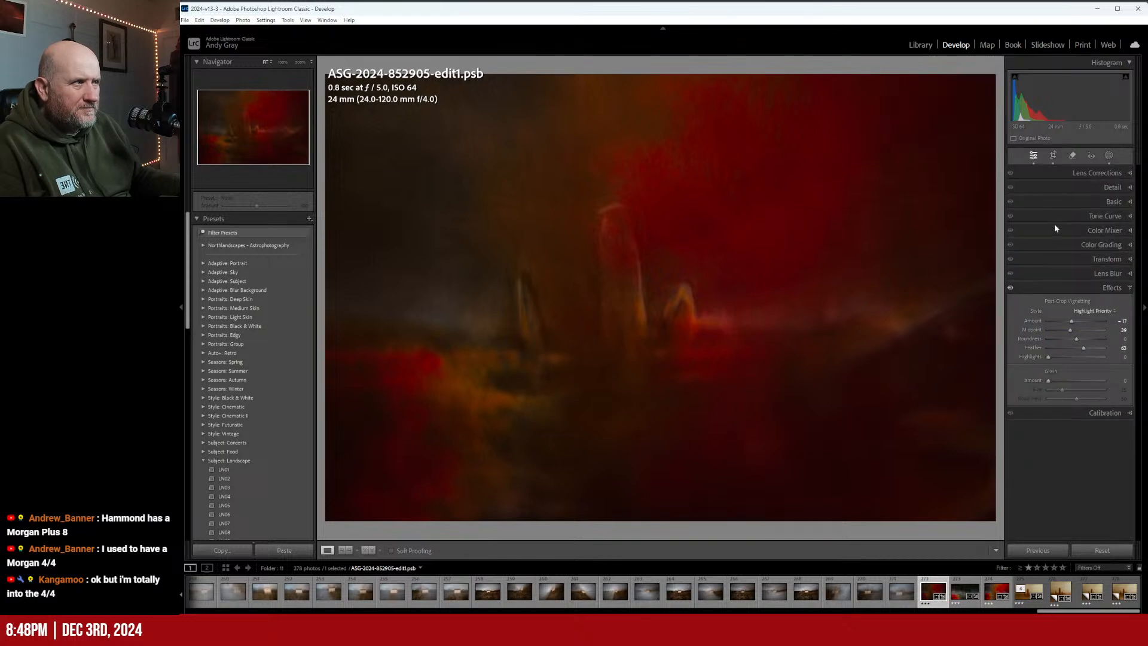
click(1111, 201)
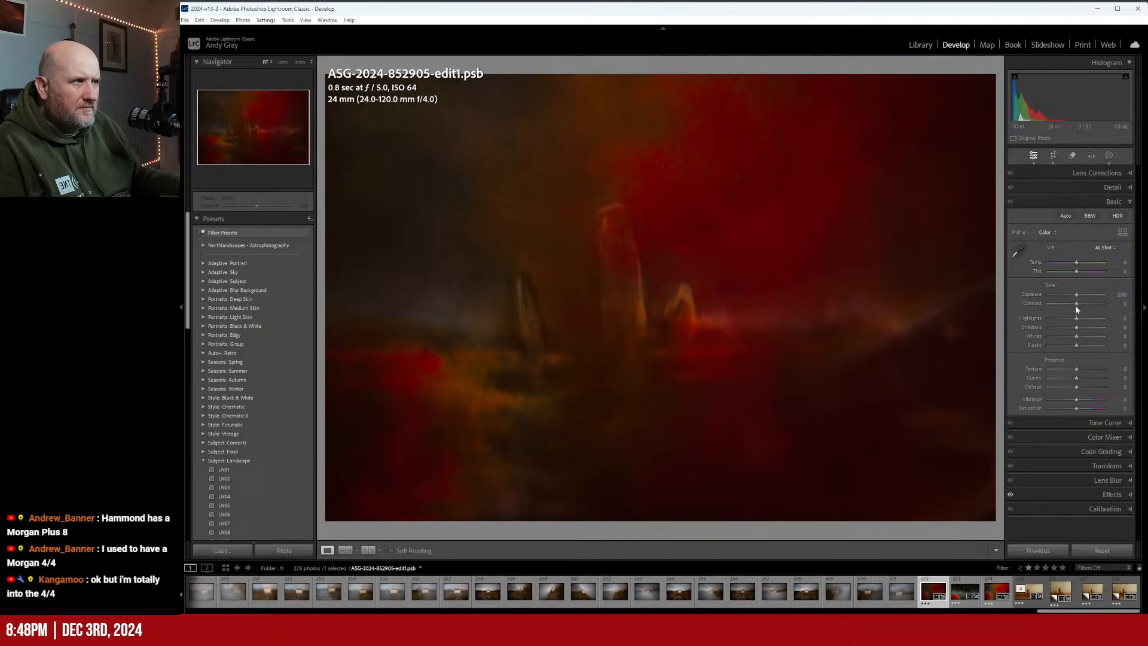
mouse_move(1076, 305)
mouse_down()
mouse_move(1089, 303)
mouse_move(1080, 306)
mouse_up()
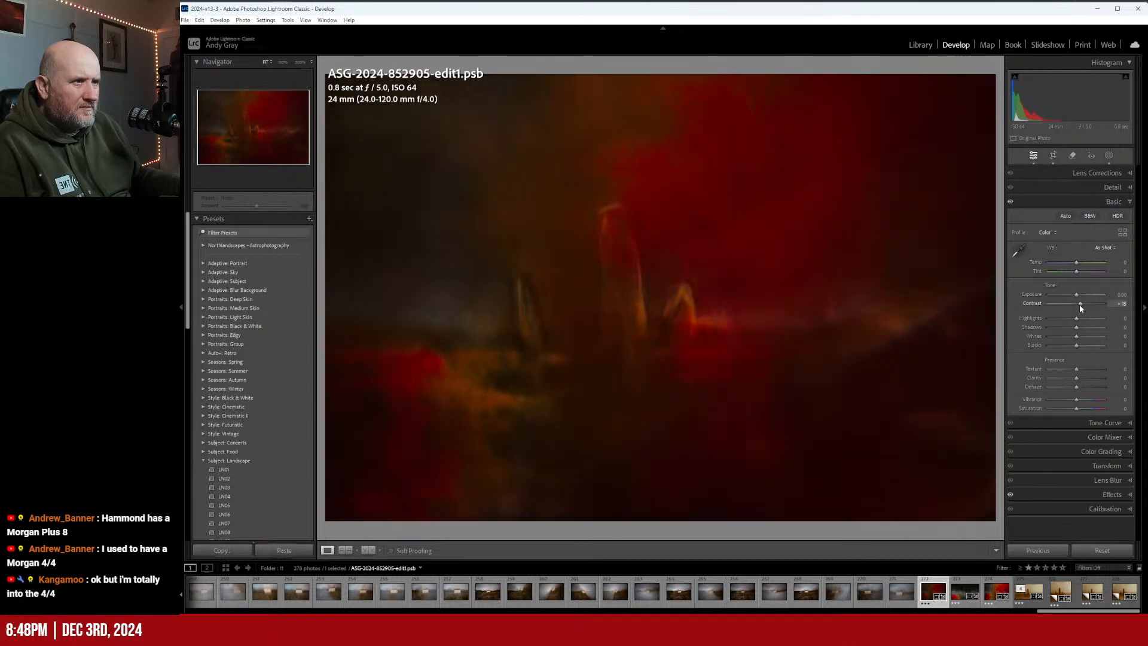
double_click(1080, 305)
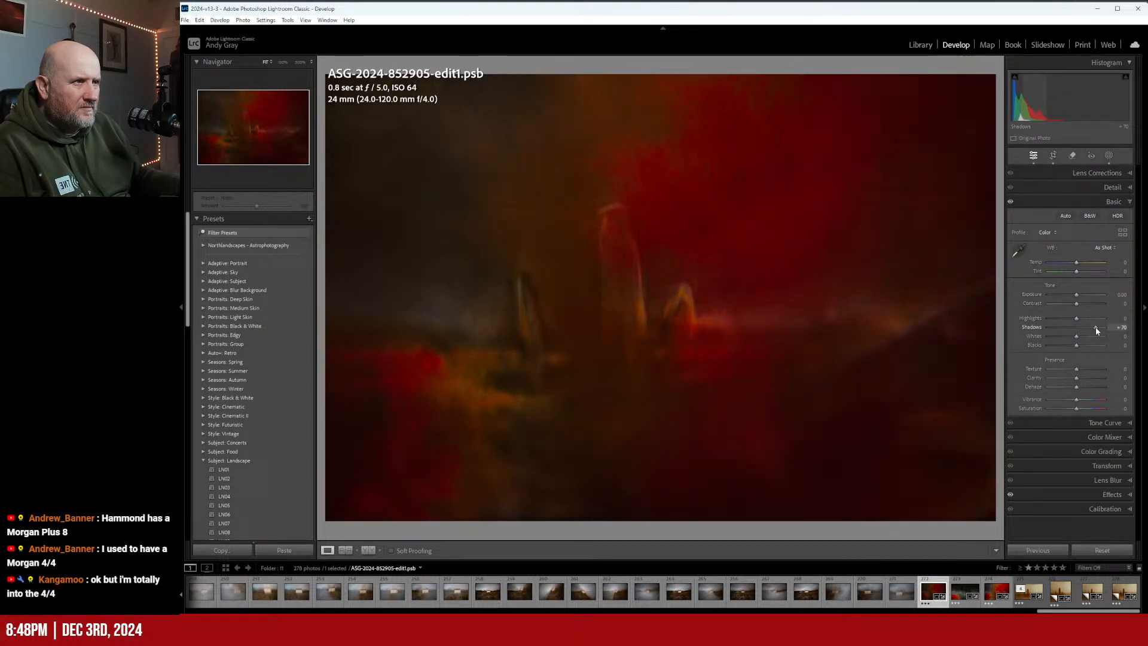
drag(1080, 335, 1056, 336)
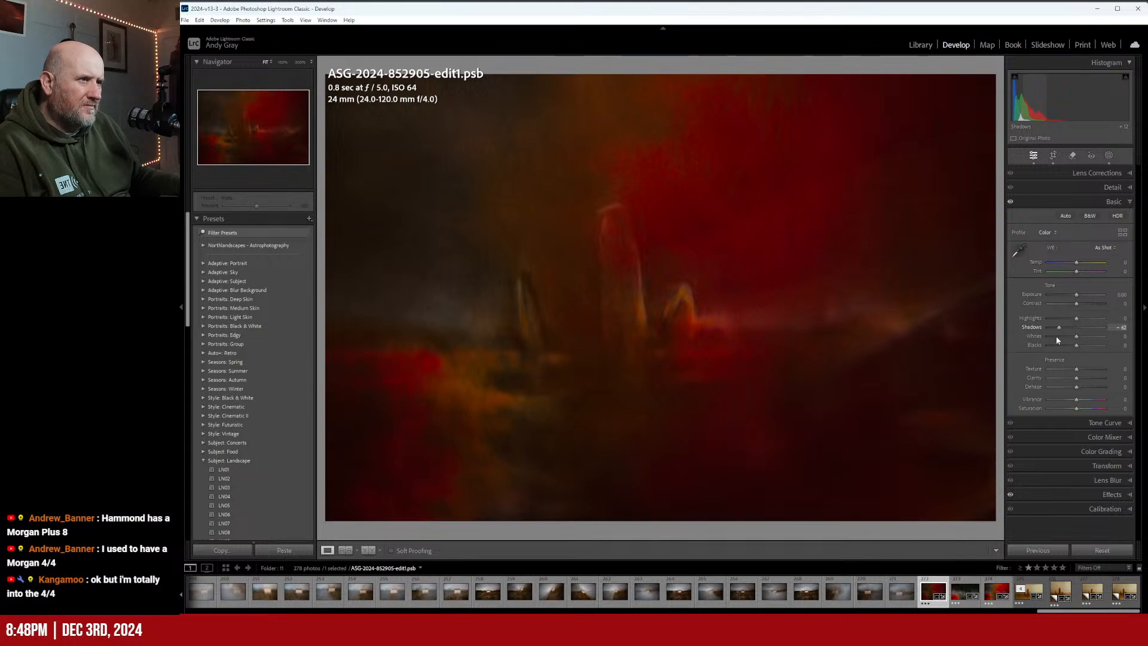
double_click(1063, 334)
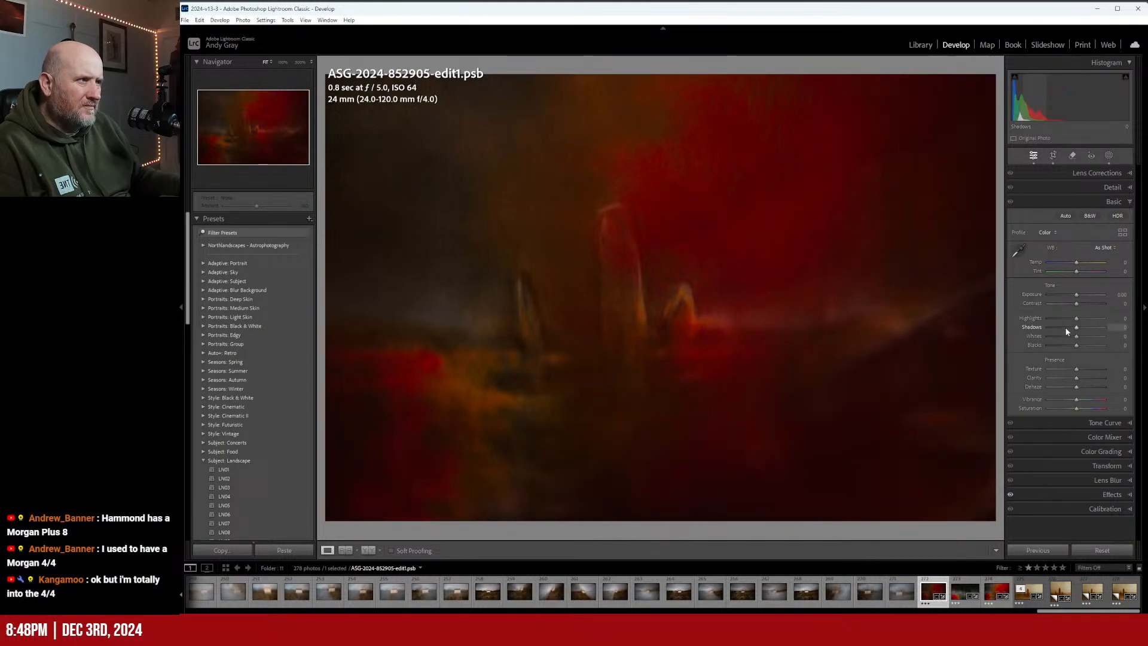
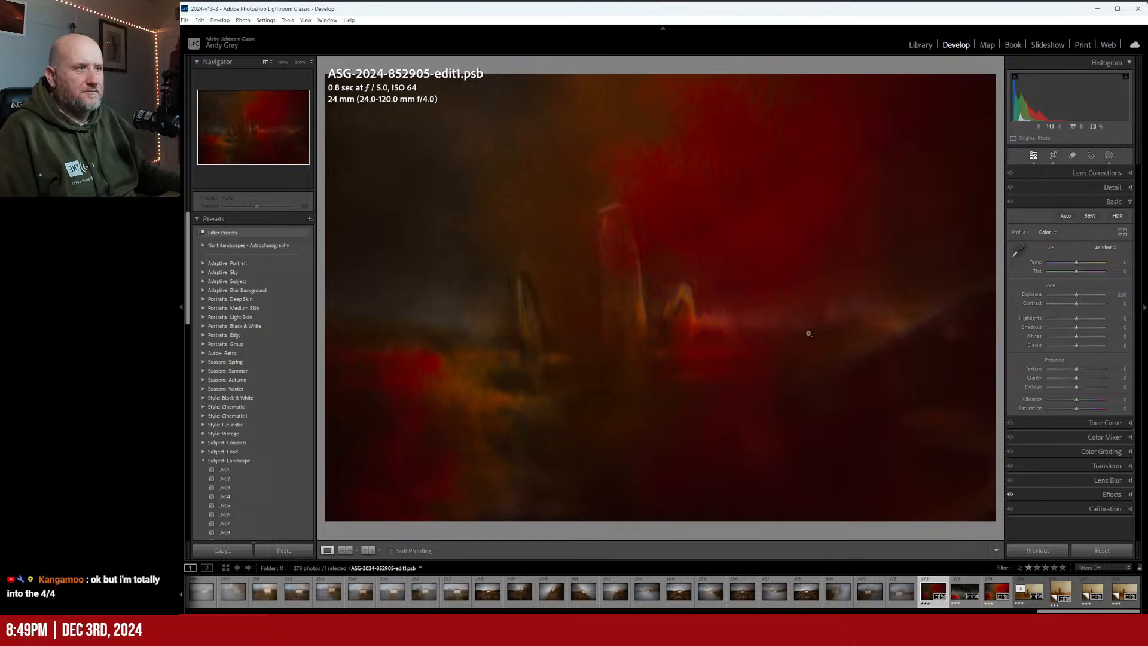
click(674, 325)
mouse_move(666, 356)
mouse_down()
mouse_move(670, 215)
mouse_move(779, 318)
mouse_move(676, 510)
mouse_up()
click(678, 441)
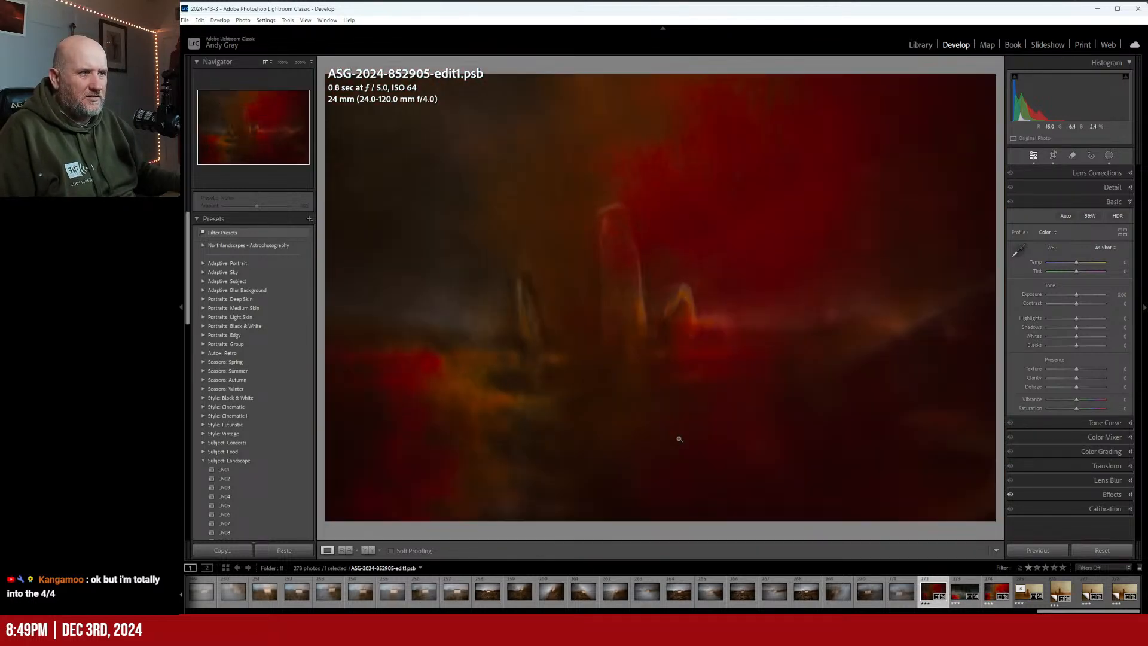
click(515, 333)
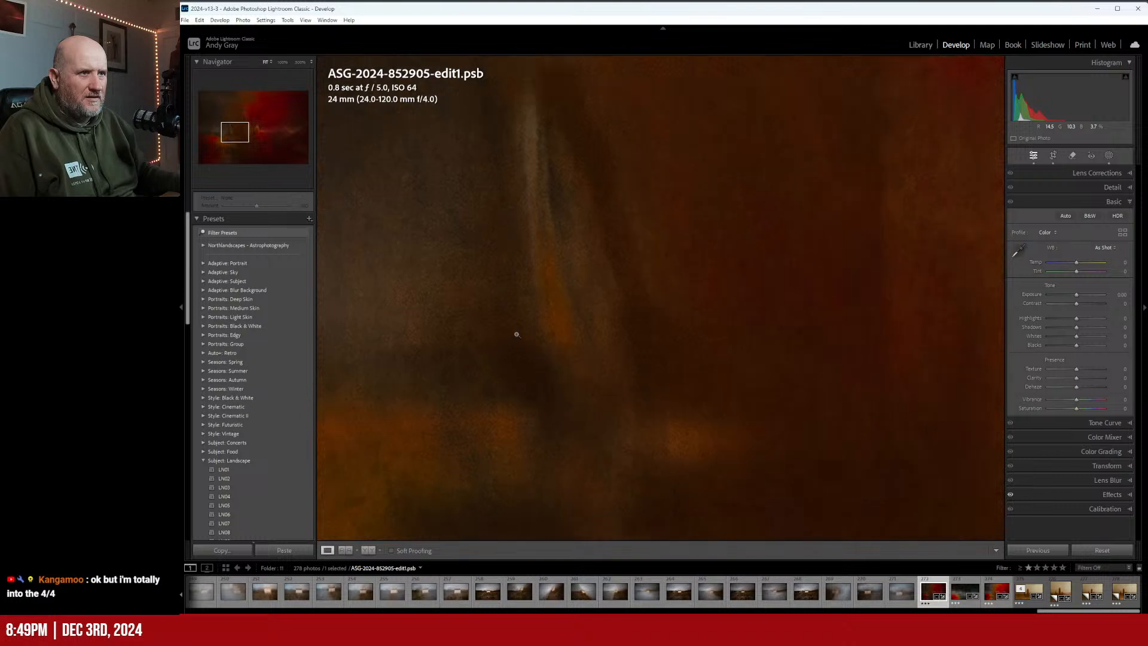
click(516, 333)
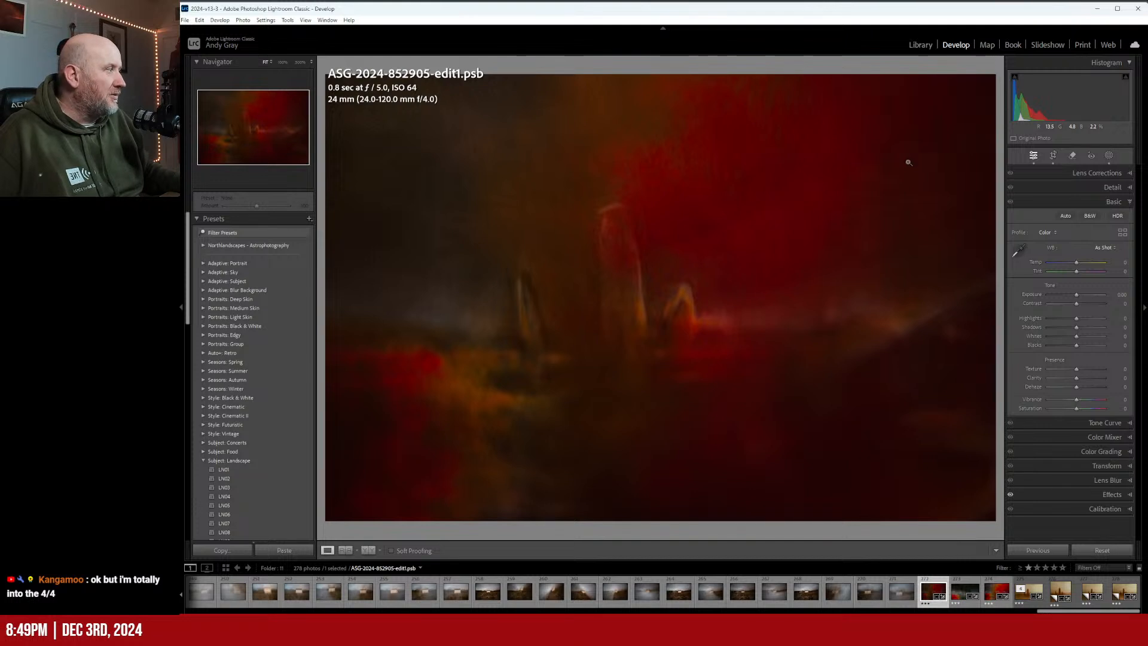
click(920, 46)
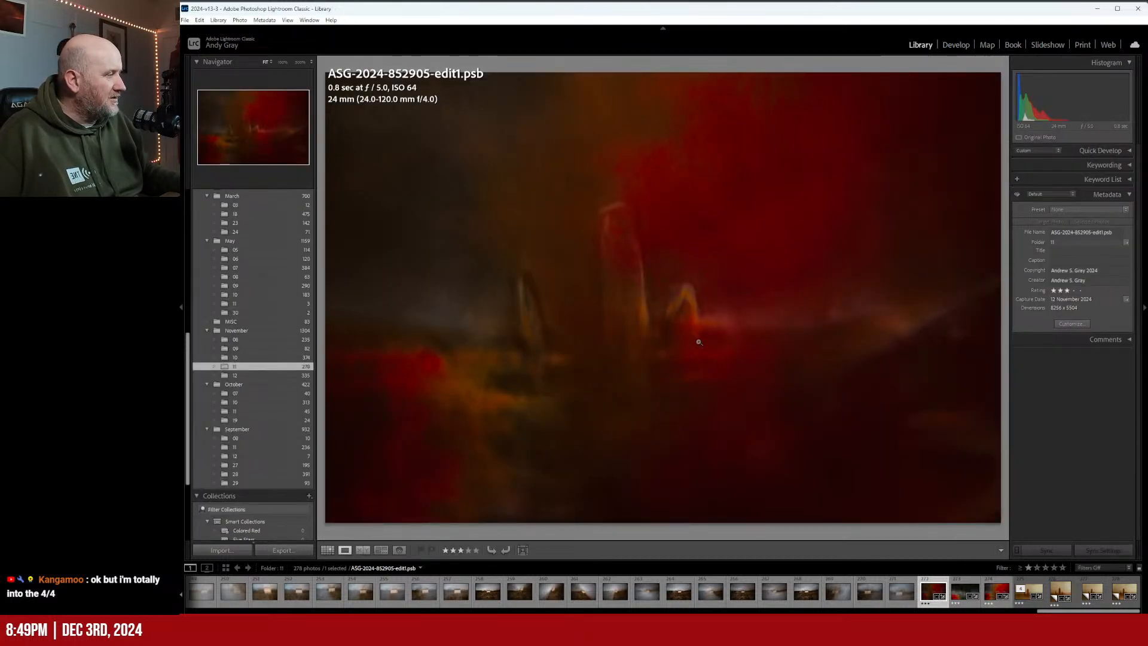
key(f)
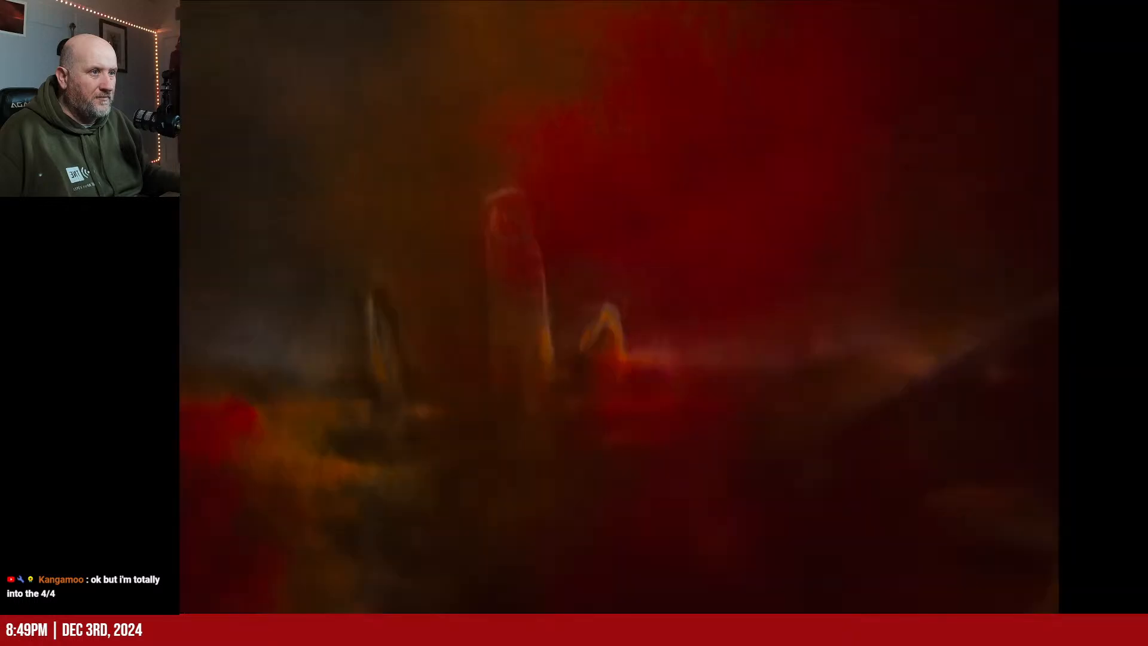
key(f)
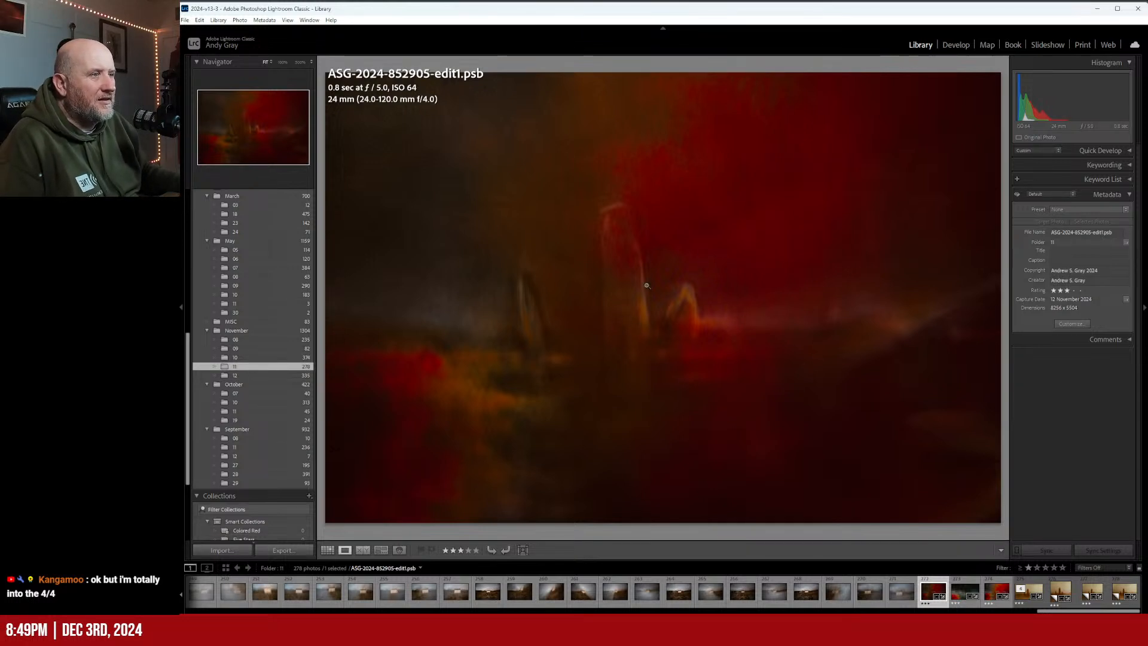
key(Right)
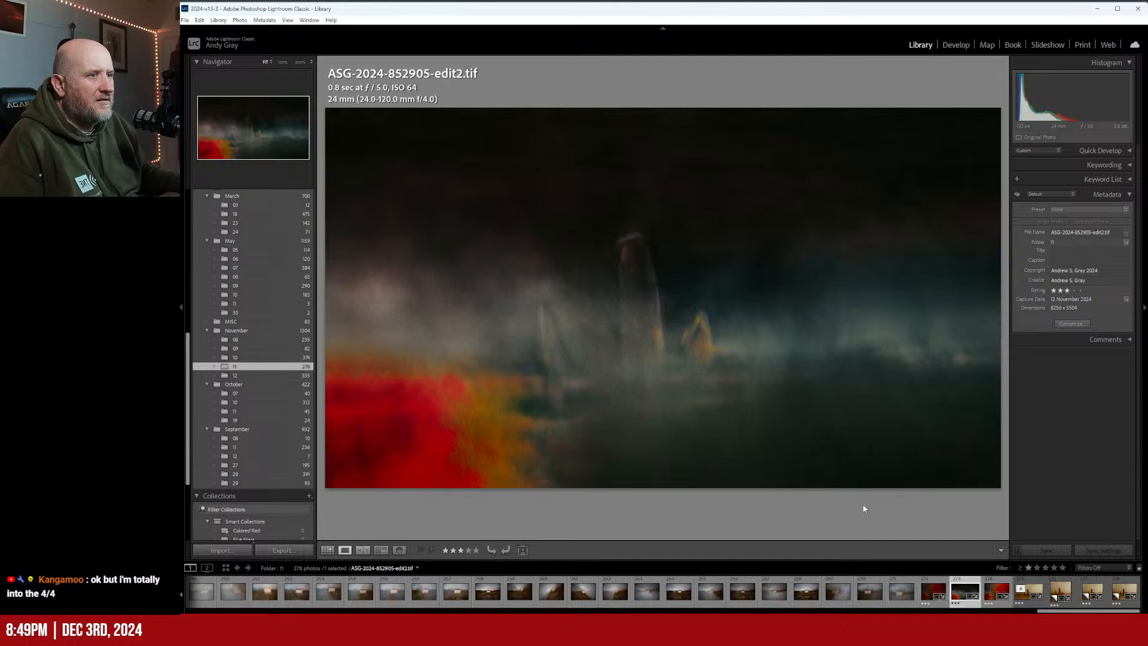
key(Left)
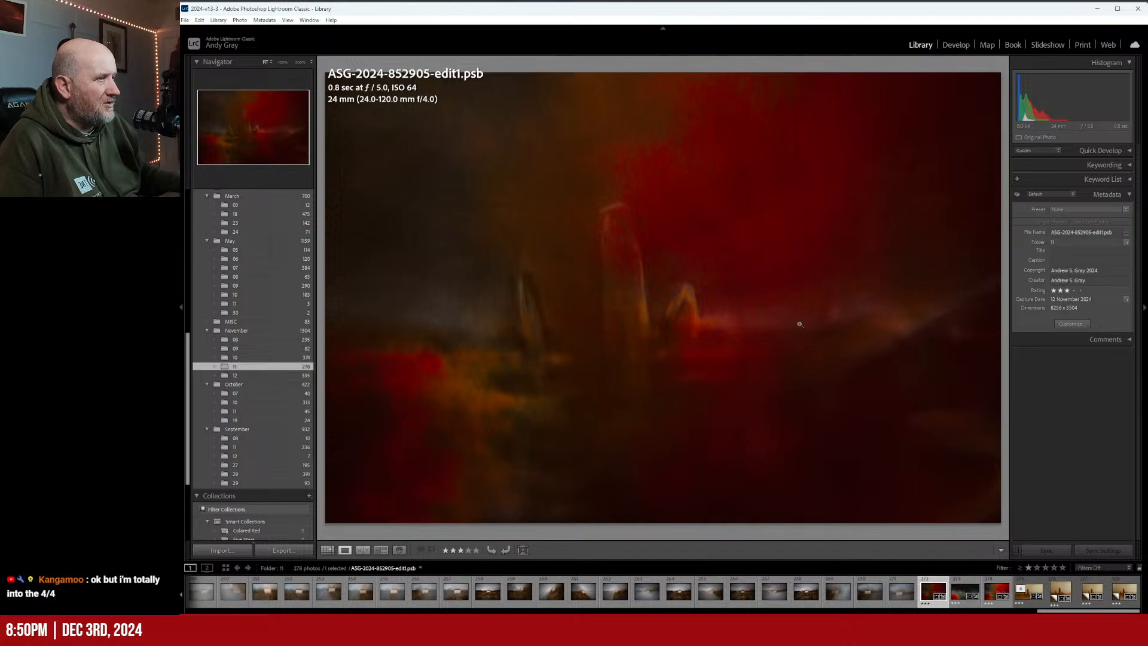
click(739, 179)
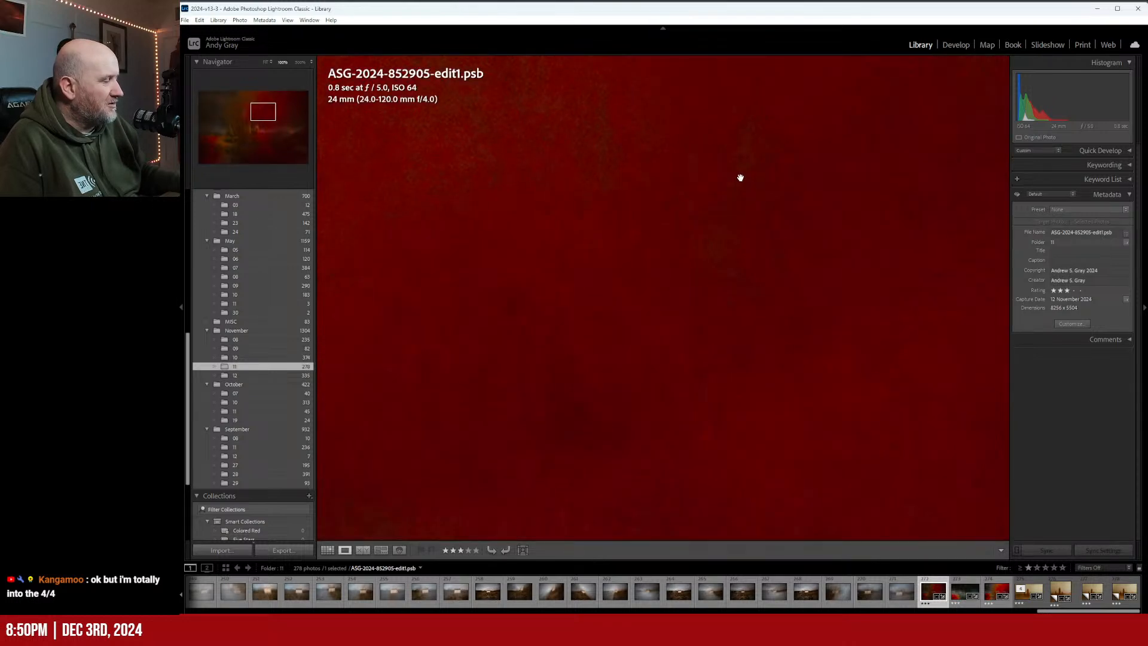
click(708, 235)
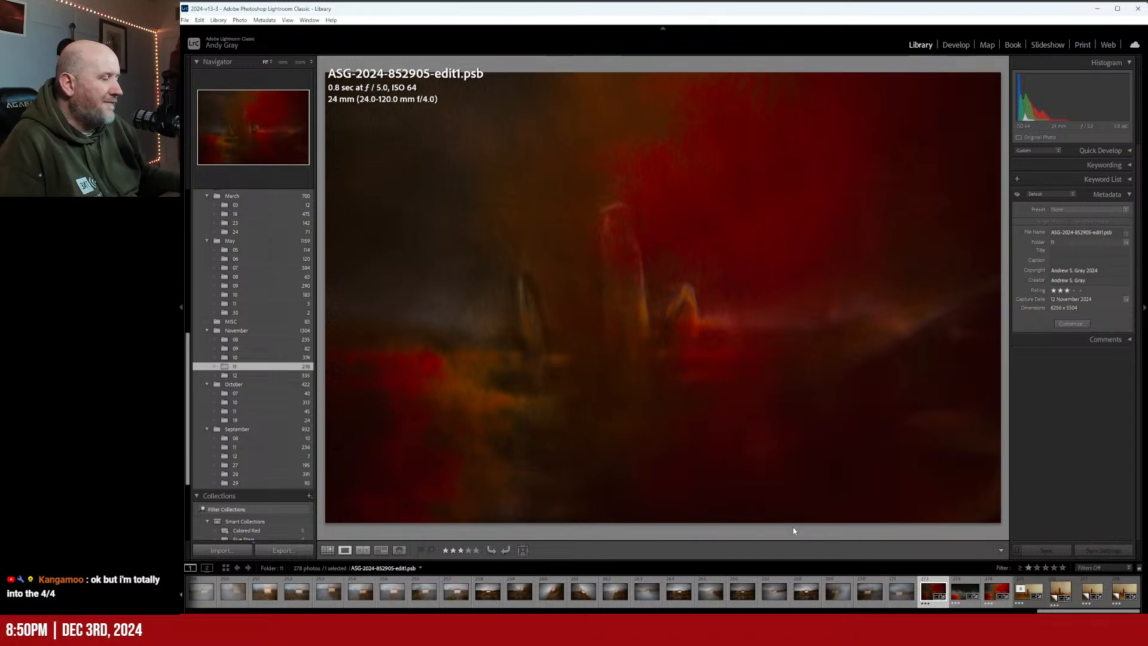
key(Right)
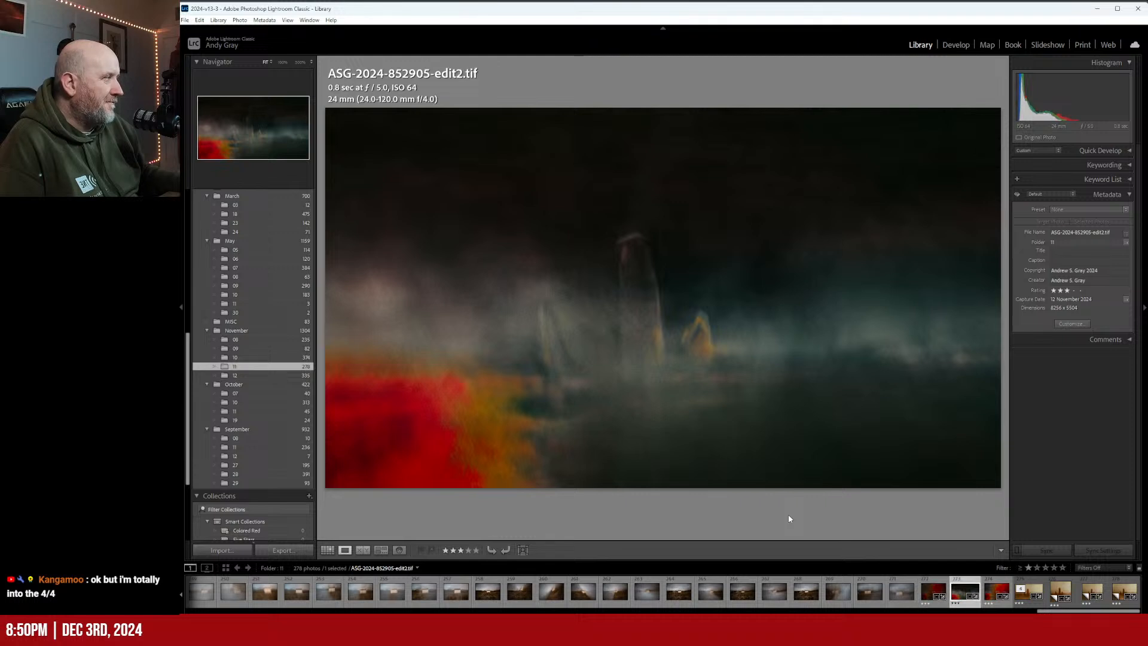
key(Right)
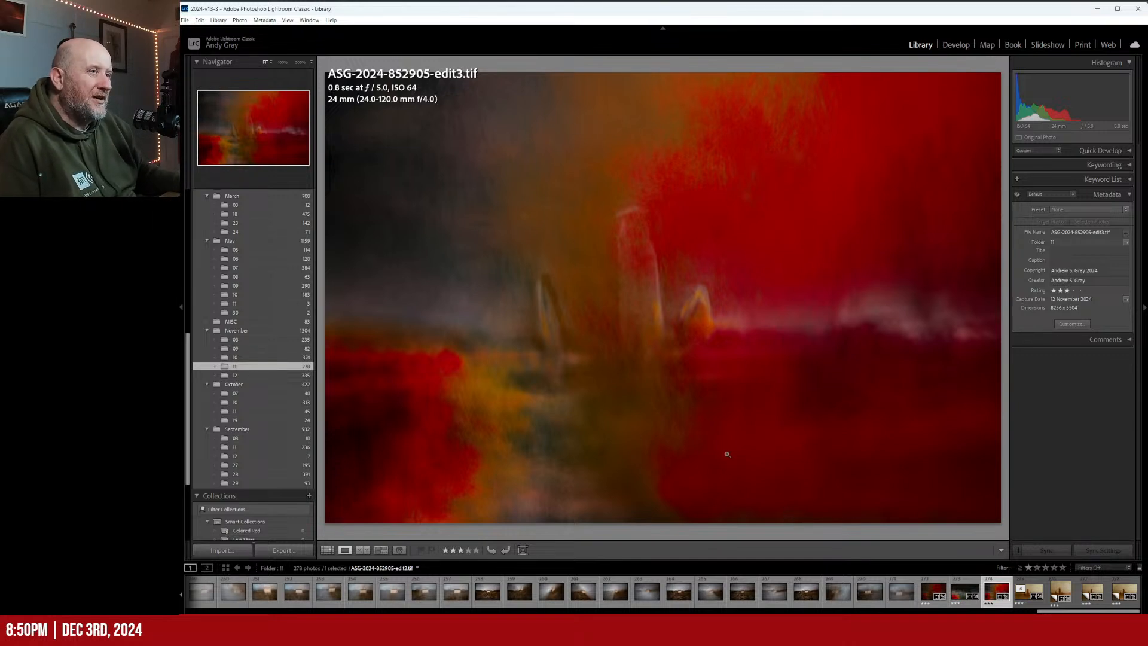
right_click(678, 339)
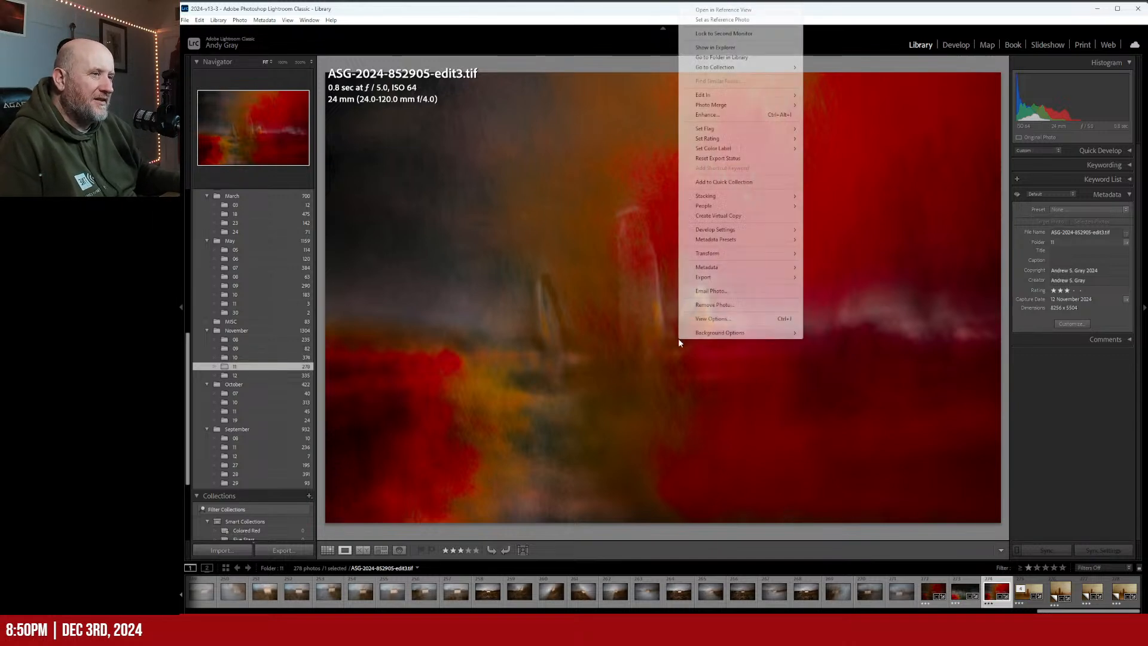
click(730, 222)
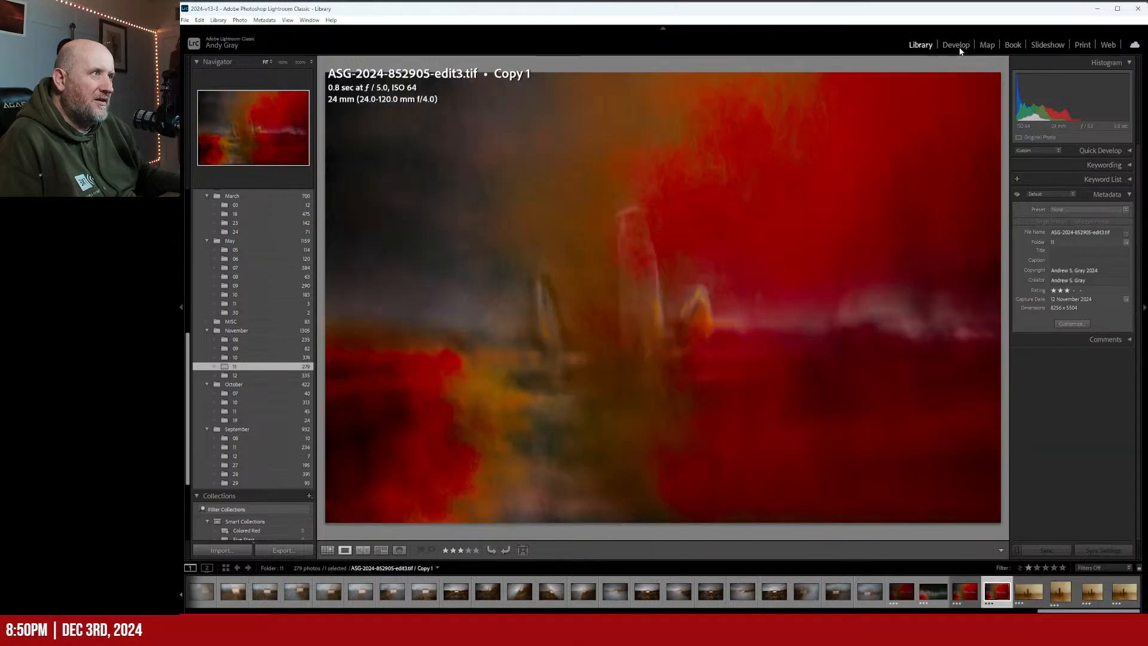
Crop the virtual copy to a vertical 4 x 5 / 8 x 10 frame around the three stones, excluding the dark outer borders
click(957, 46)
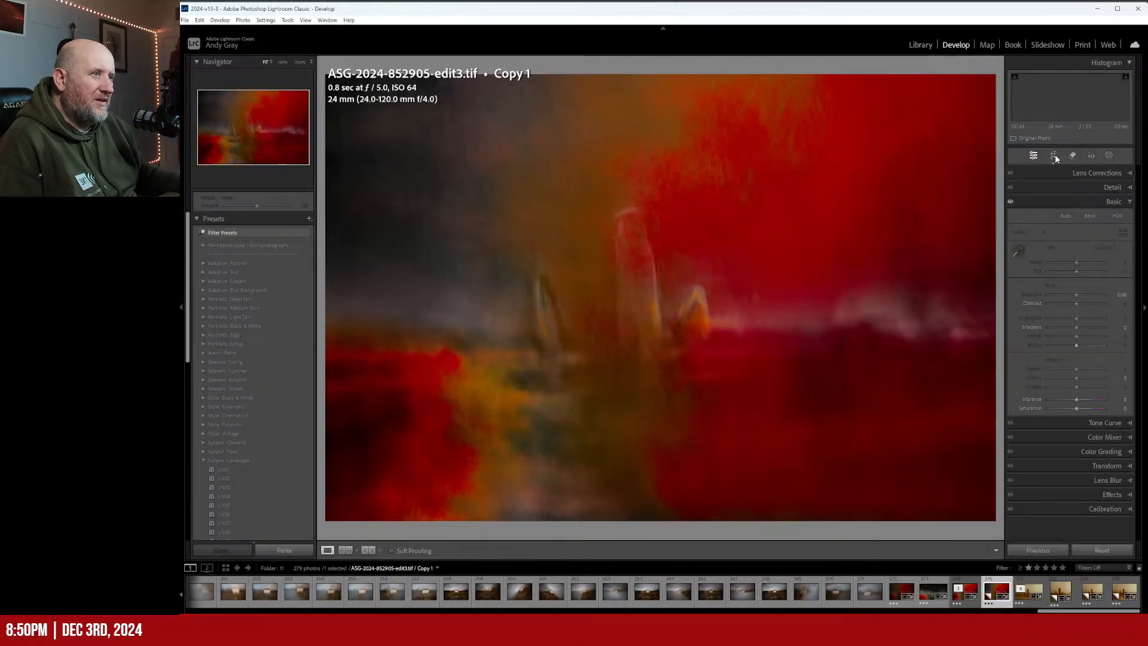
click(1054, 155)
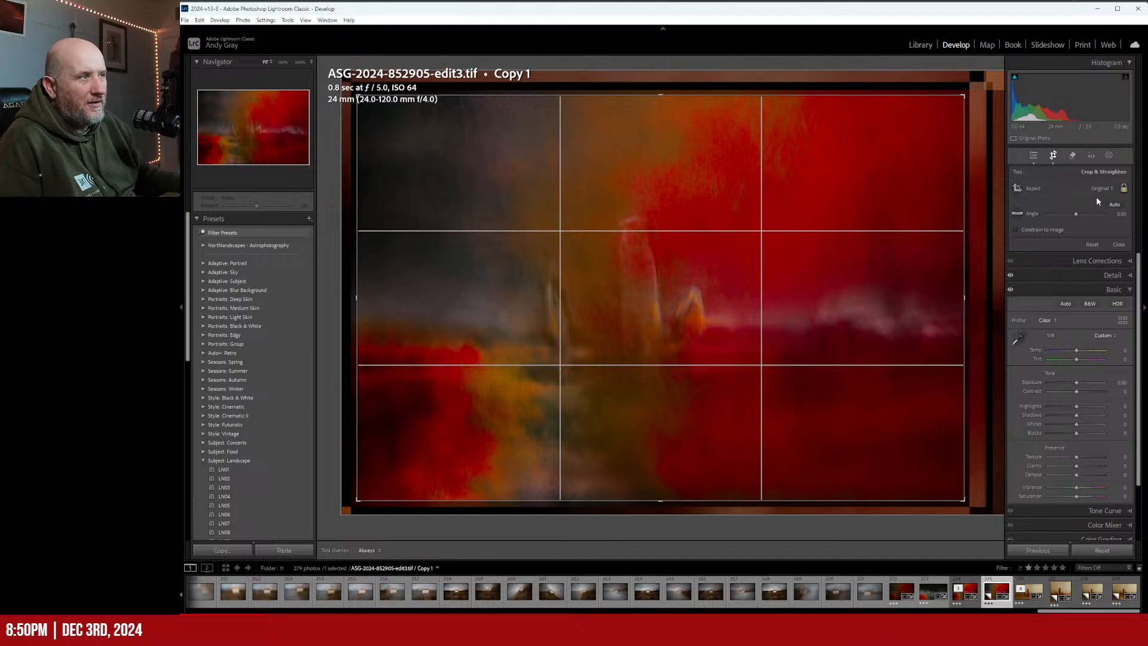
click(1101, 188)
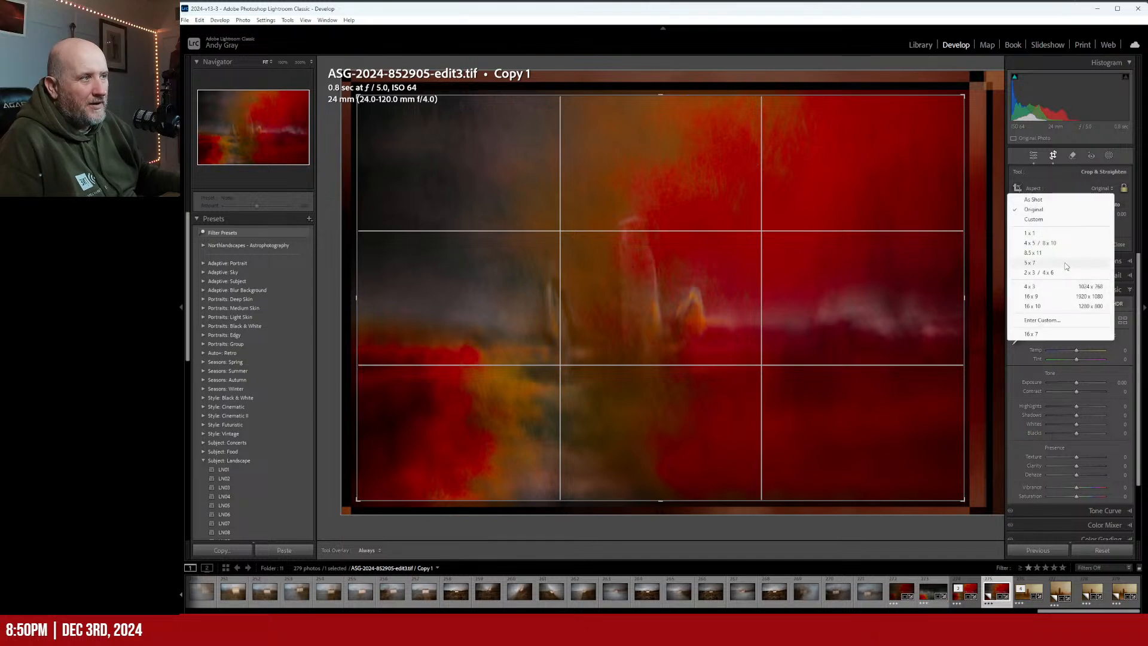
click(1067, 243)
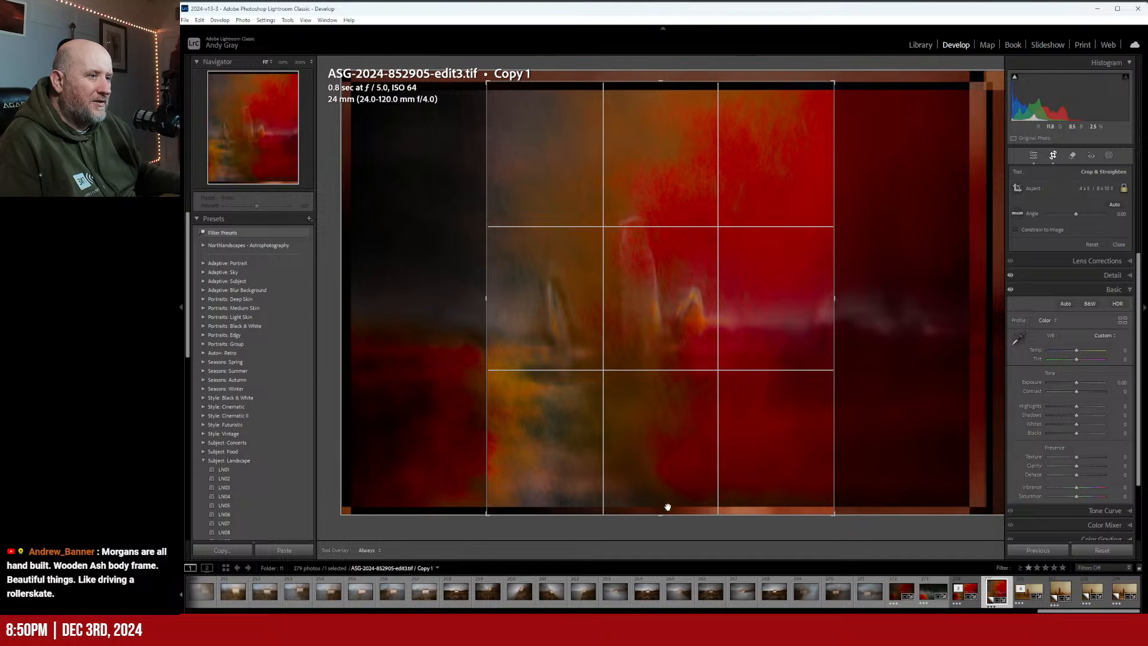
drag(667, 507, 665, 452)
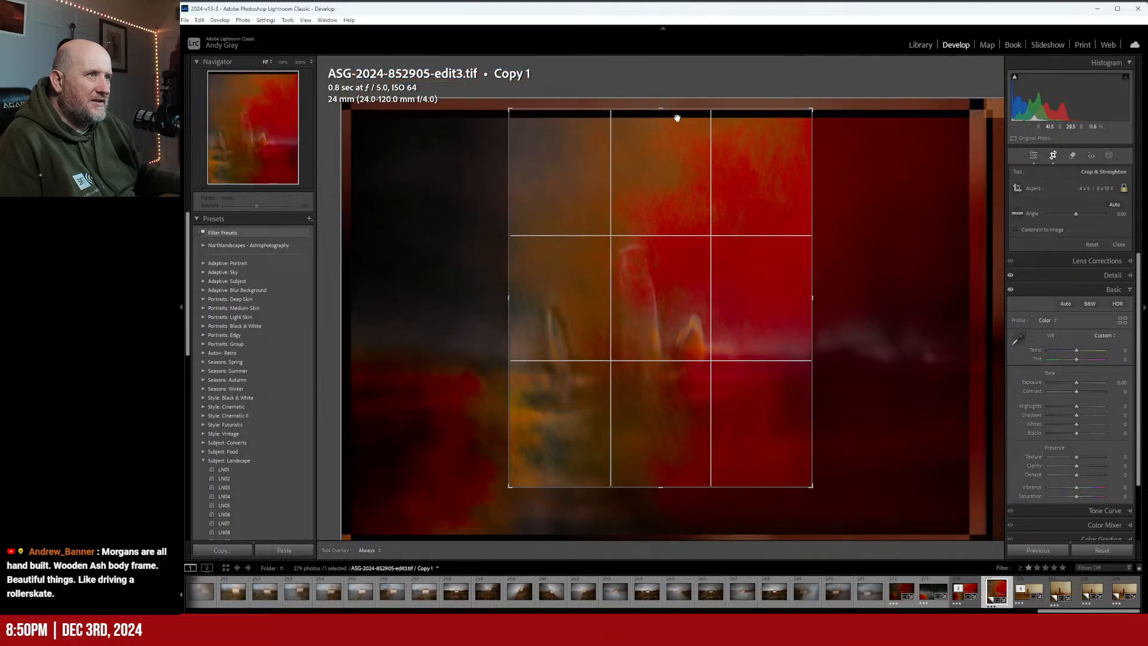
drag(677, 118, 723, 181)
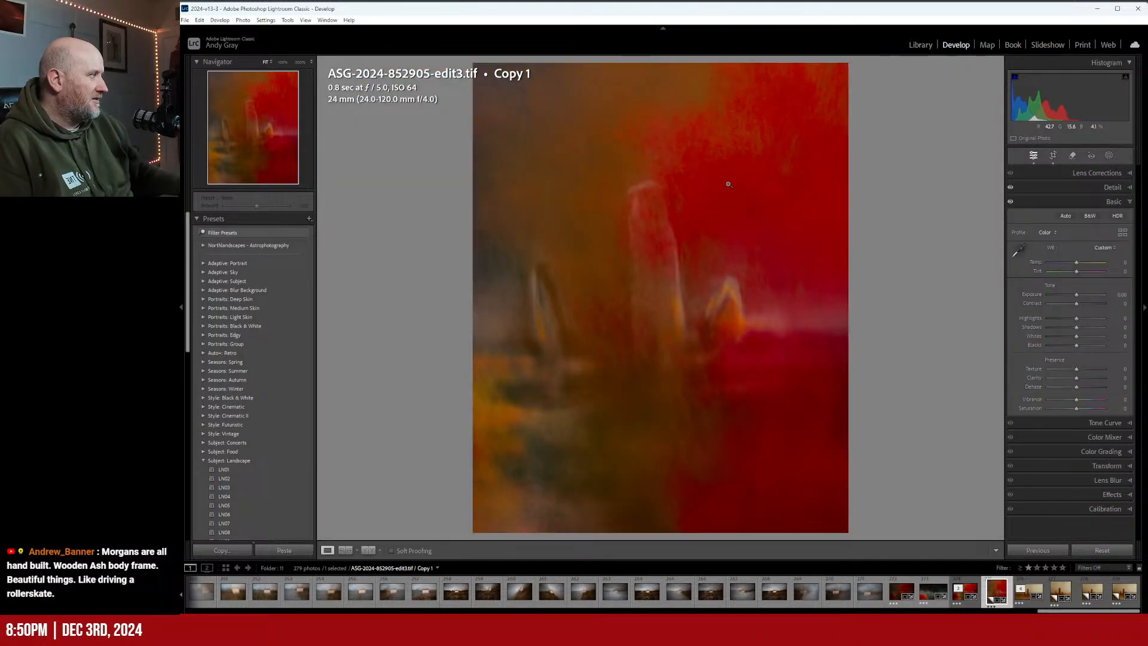
Darken the copy's edges with a post-crop vignette at Midpoint 27 and Feather 67, and set Contrast to +20 and Highlights to -22
click(1103, 496)
mouse_move(1076, 321)
mouse_down()
mouse_move(1065, 332)
mouse_move(1085, 349)
mouse_move(1064, 322)
mouse_up()
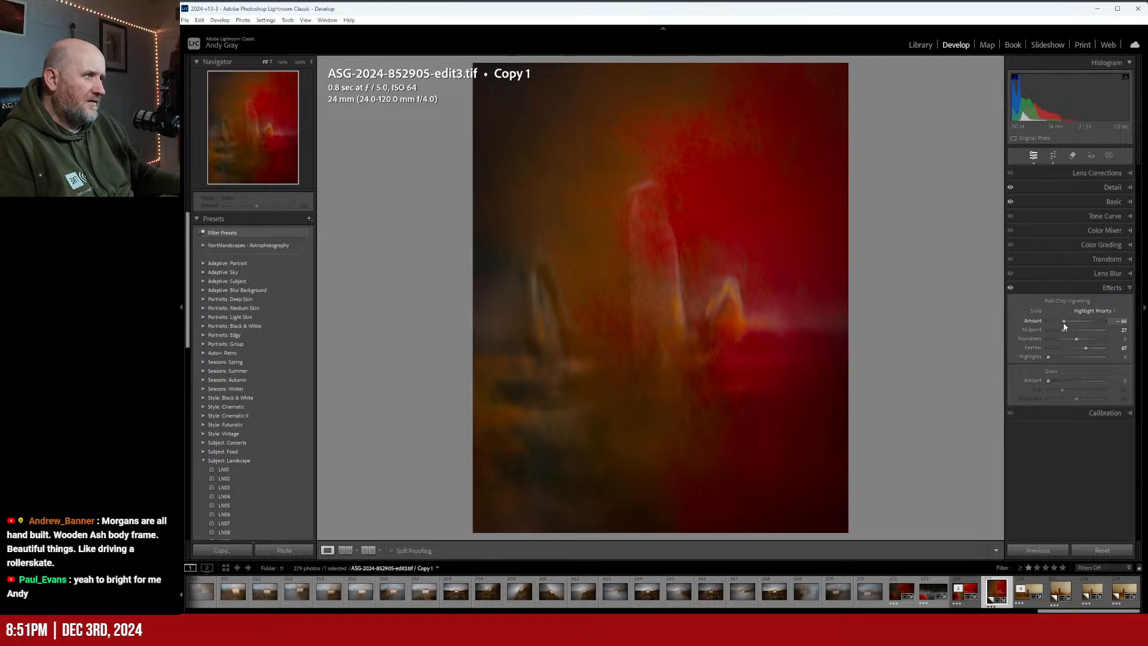
mouse_move(1063, 321)
mouse_down()
mouse_move(1062, 303)
mouse_move(1091, 303)
mouse_move(1071, 293)
mouse_move(1063, 318)
mouse_up()
click(1113, 202)
drag(1073, 323, 1067, 323)
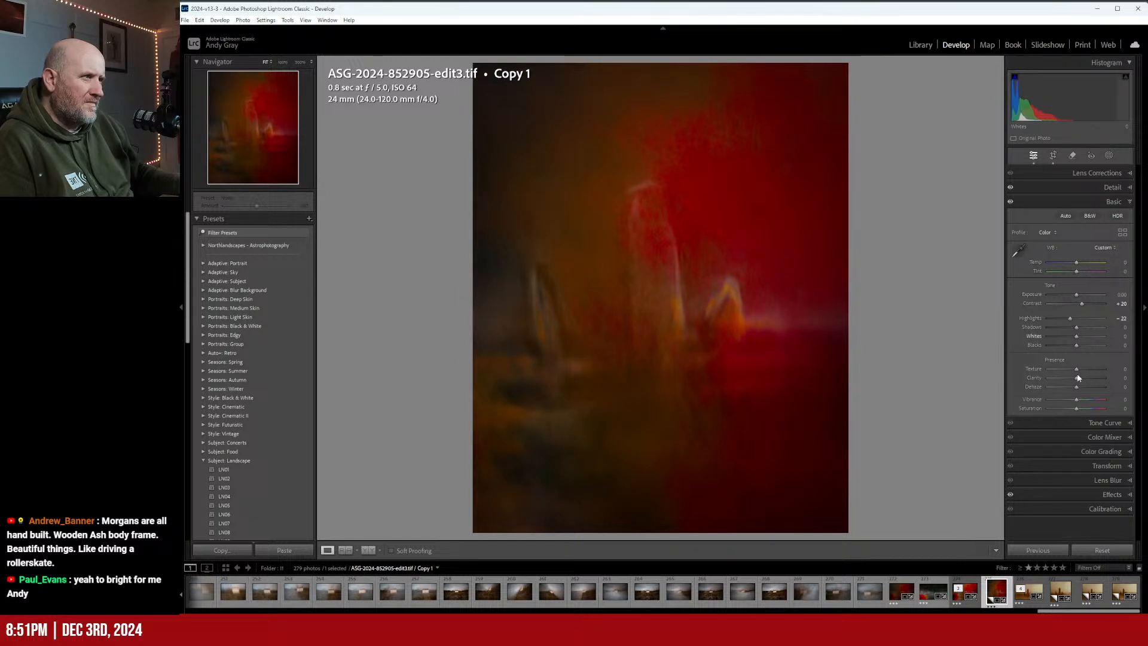
In the HSL Color Mixer, set Red Hue to +3 and Red Saturation to +34, and reset the trial Red Luminance change
click(1101, 437)
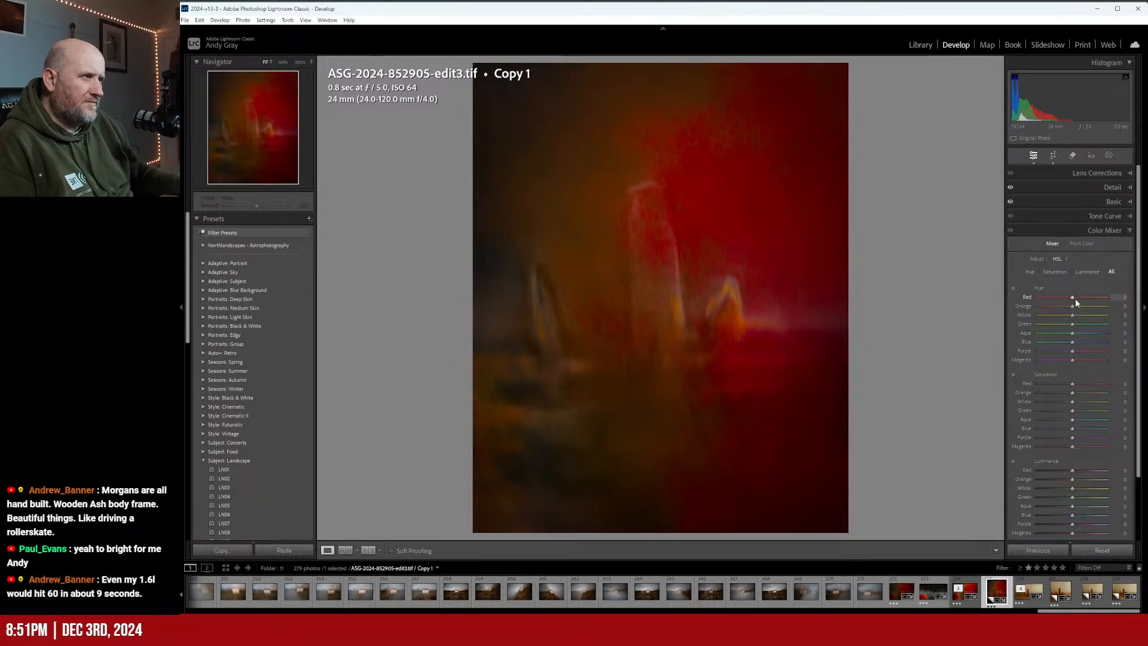
mouse_move(1072, 297)
mouse_down()
mouse_move(1033, 311)
mouse_move(1066, 315)
mouse_move(1073, 298)
mouse_up()
double_click(1058, 297)
double_click(1067, 317)
double_click(1074, 306)
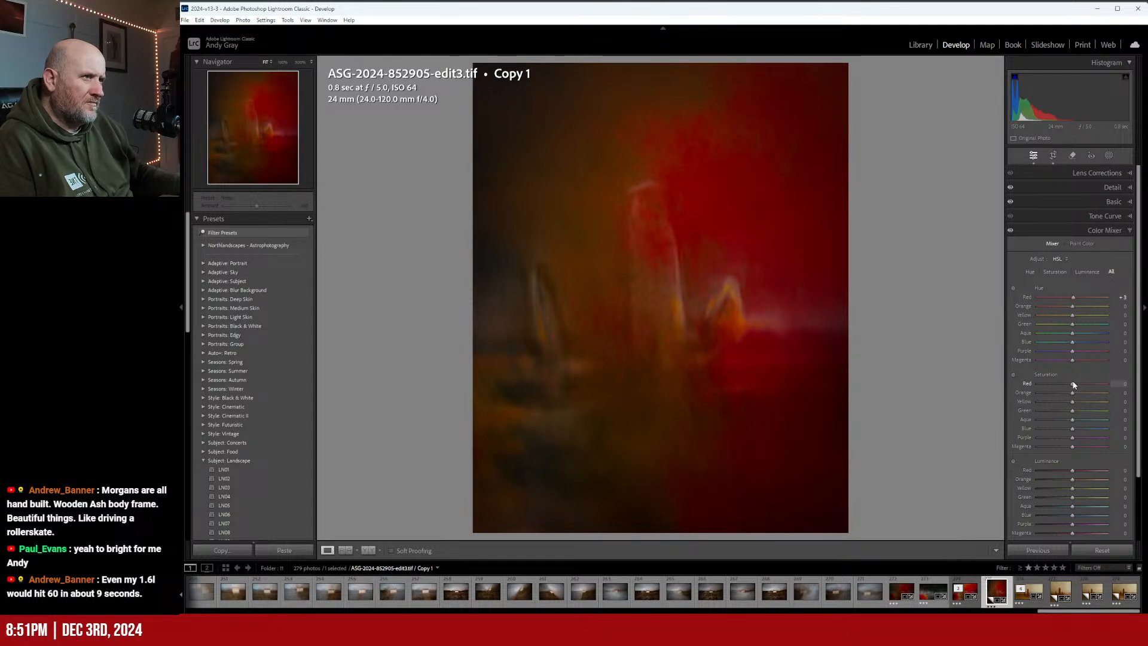
mouse_move(1074, 386)
mouse_down()
mouse_move(1088, 385)
mouse_move(1032, 387)
mouse_move(1111, 386)
mouse_move(1085, 391)
mouse_up()
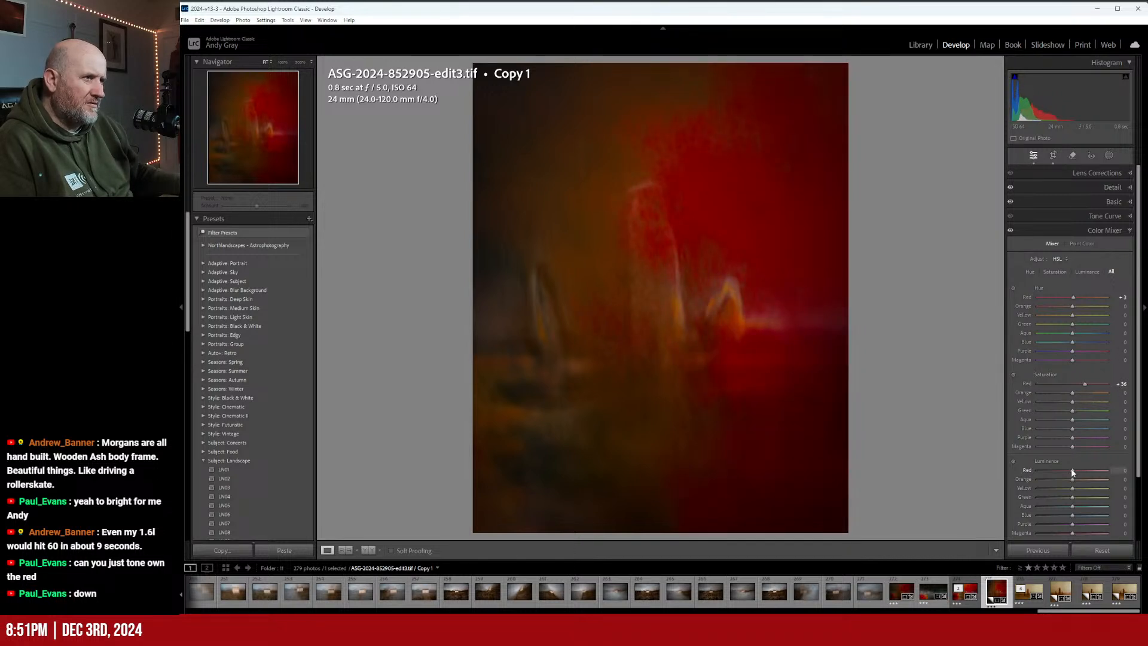
mouse_move(1073, 471)
mouse_down()
mouse_move(1045, 471)
mouse_move(1090, 470)
mouse_move(1052, 468)
mouse_up()
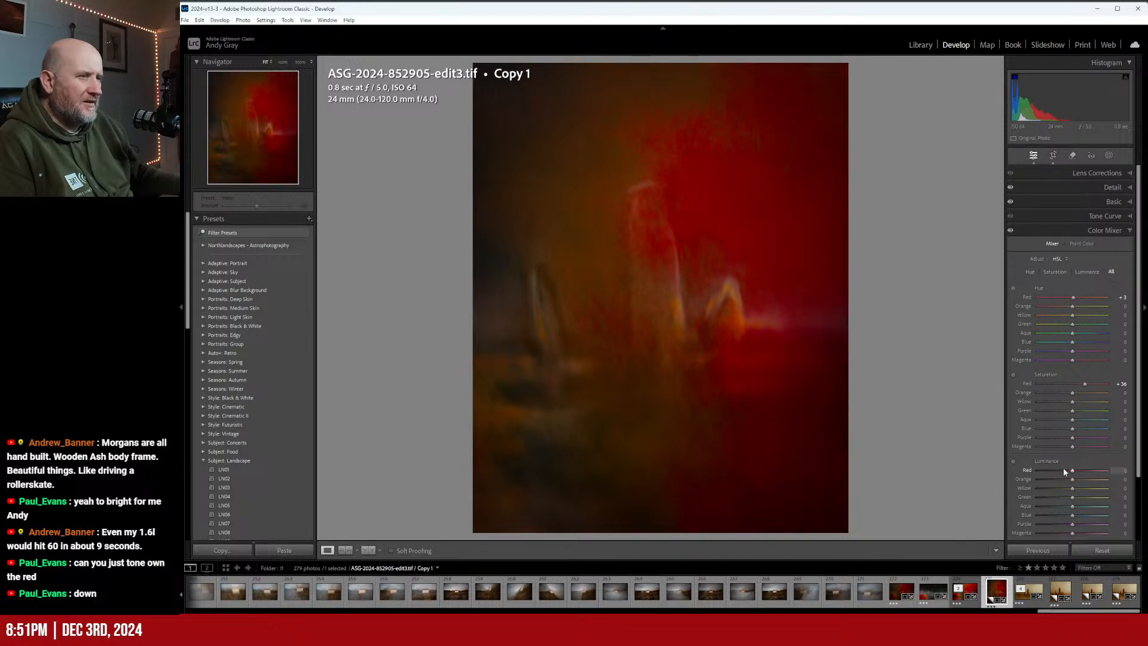
double_click(1063, 467)
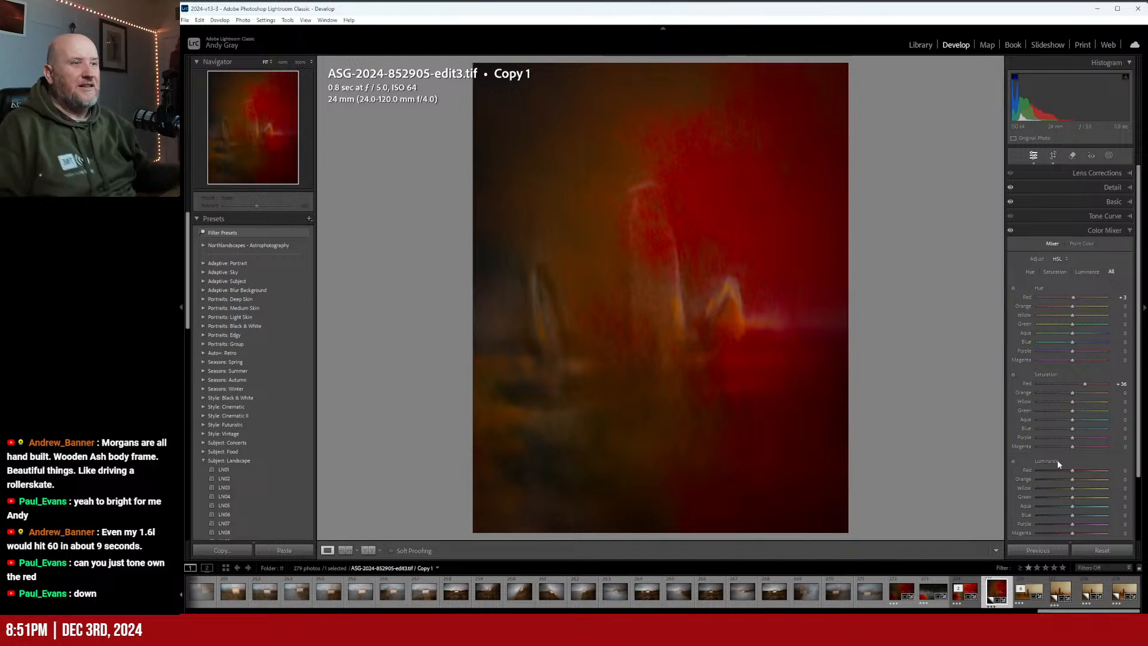
click(966, 579)
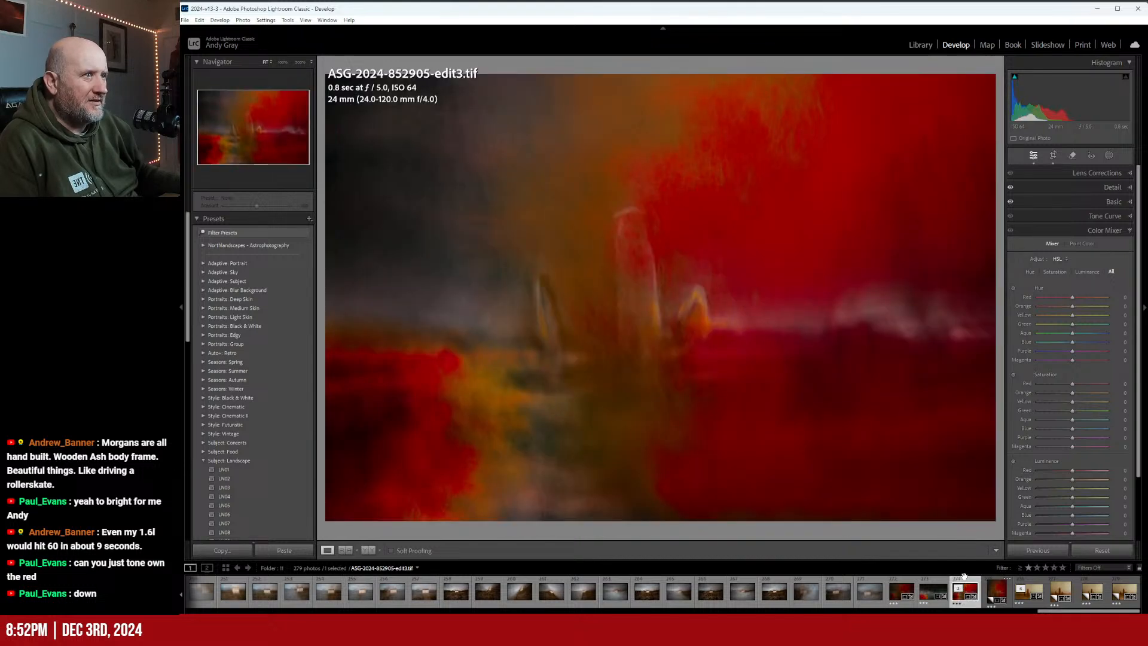
click(991, 592)
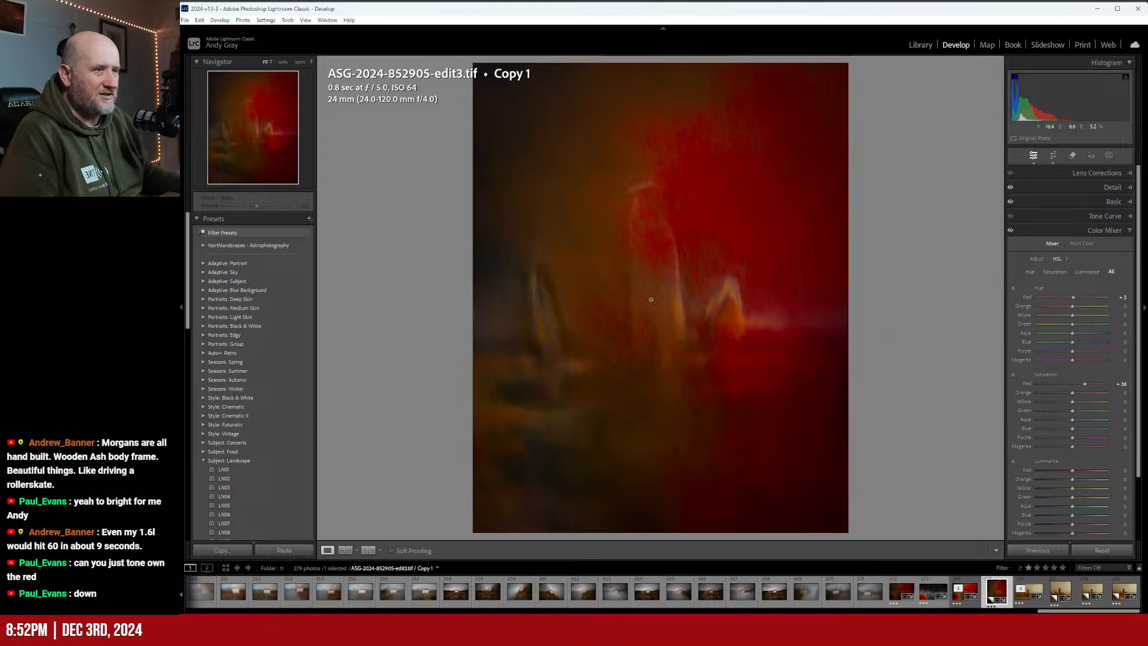
click(553, 358)
drag(554, 358, 618, 395)
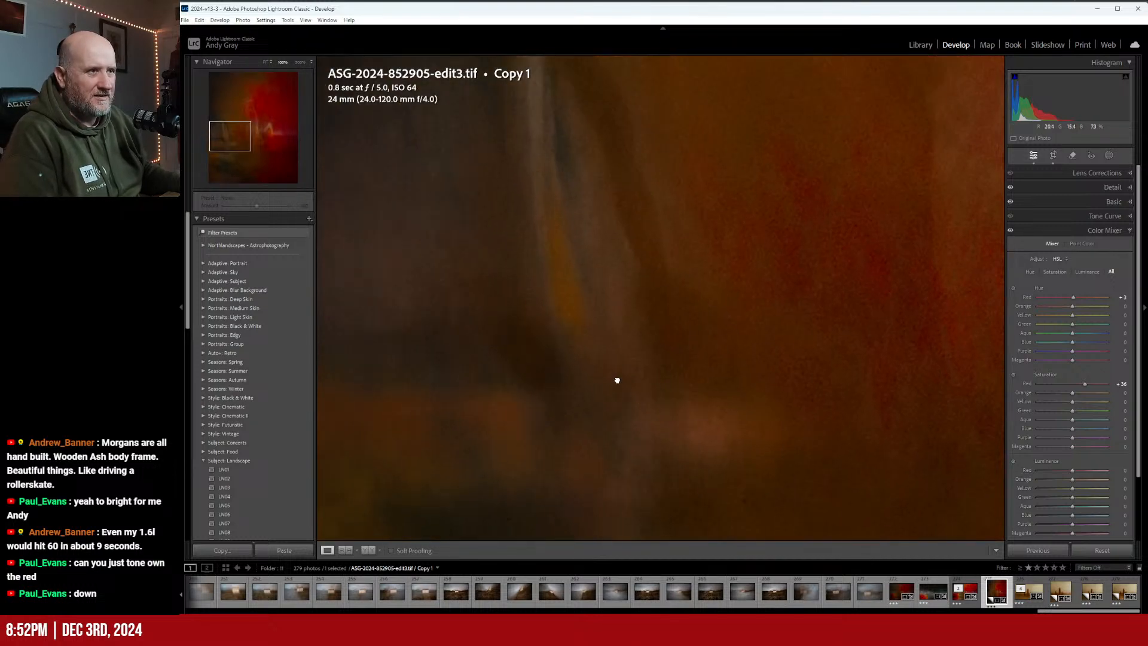
click(618, 379)
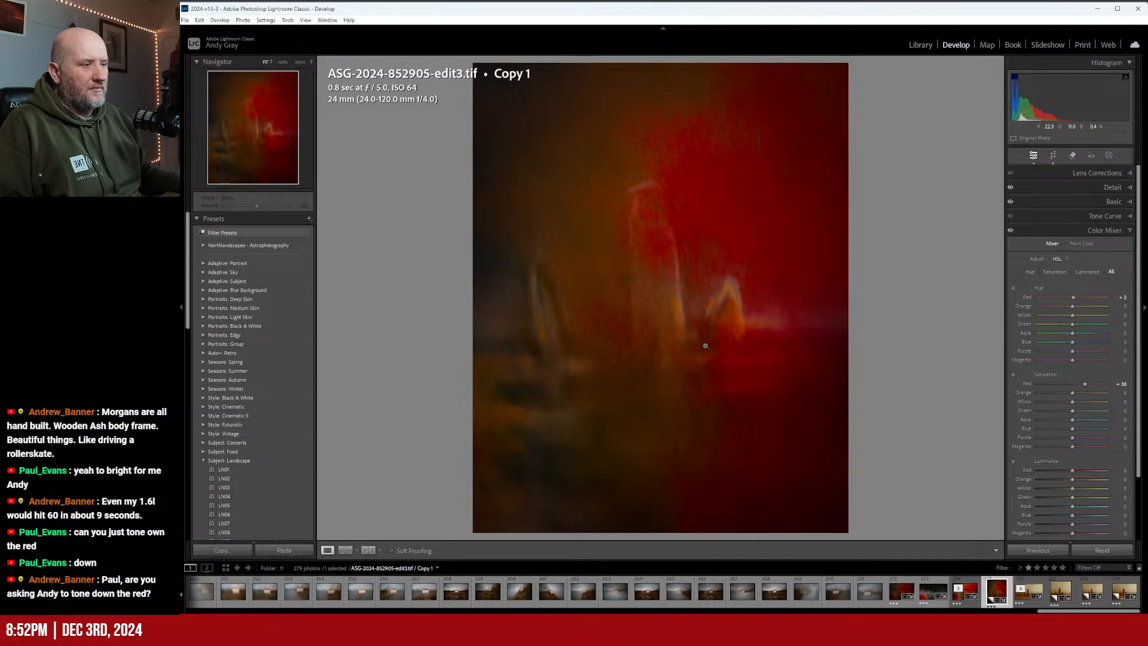
Review the finished red and sepia Analog Efex versions one after another at full-image size in the Library module
click(920, 45)
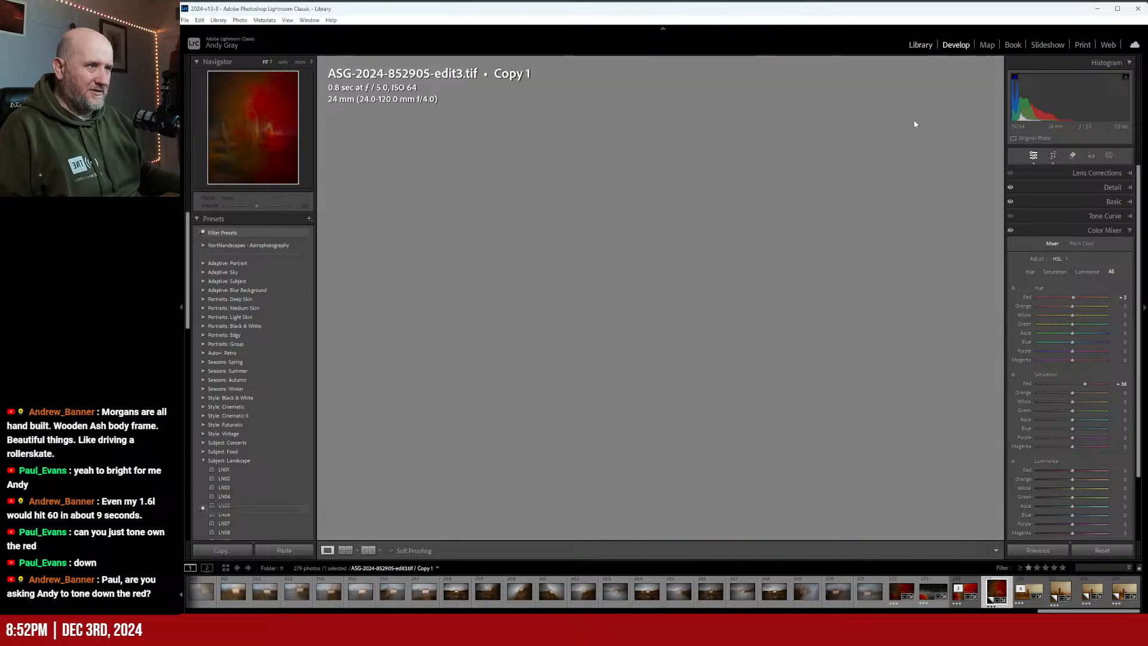
key(Left)
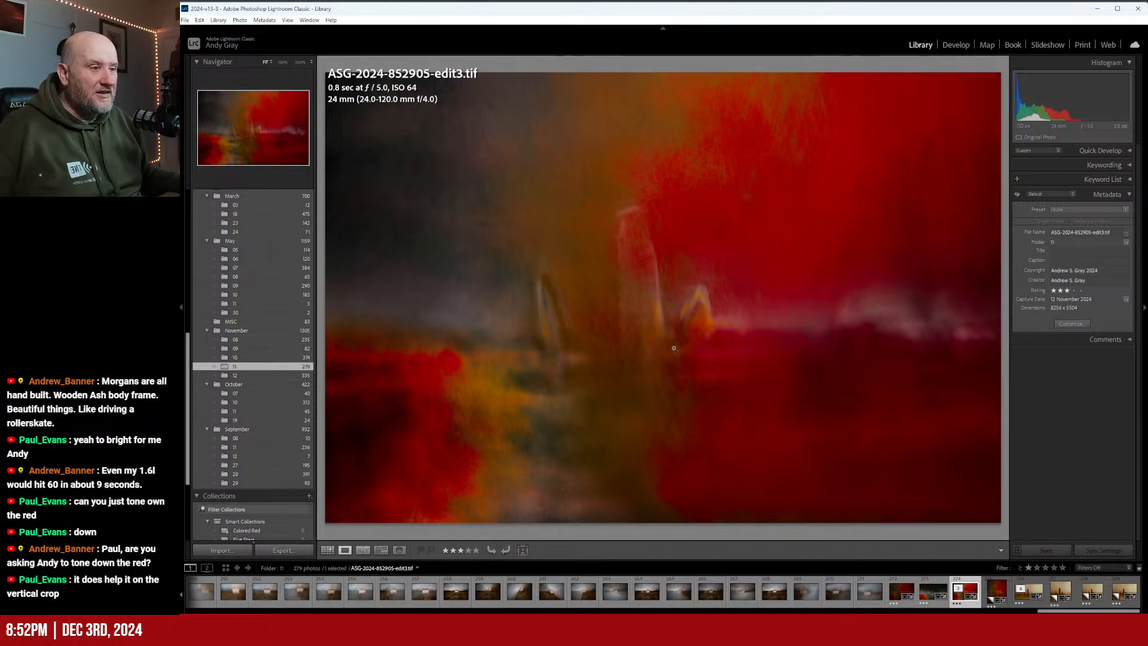
key(Right)
key(Right)
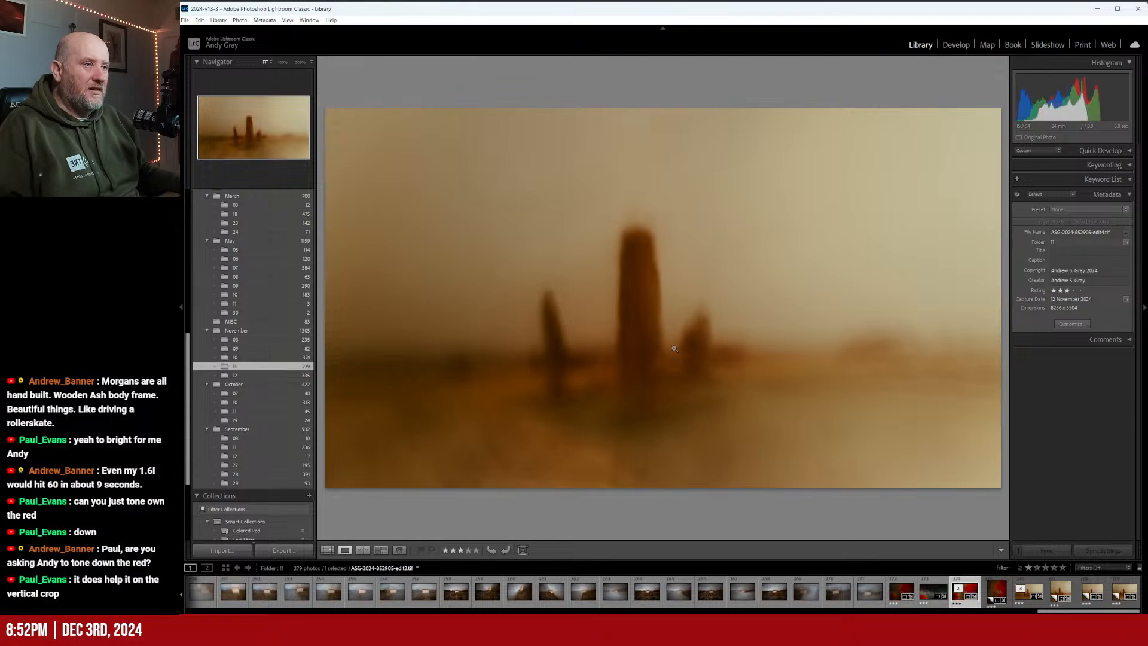
key(Right)
key(Right)
key(Right)
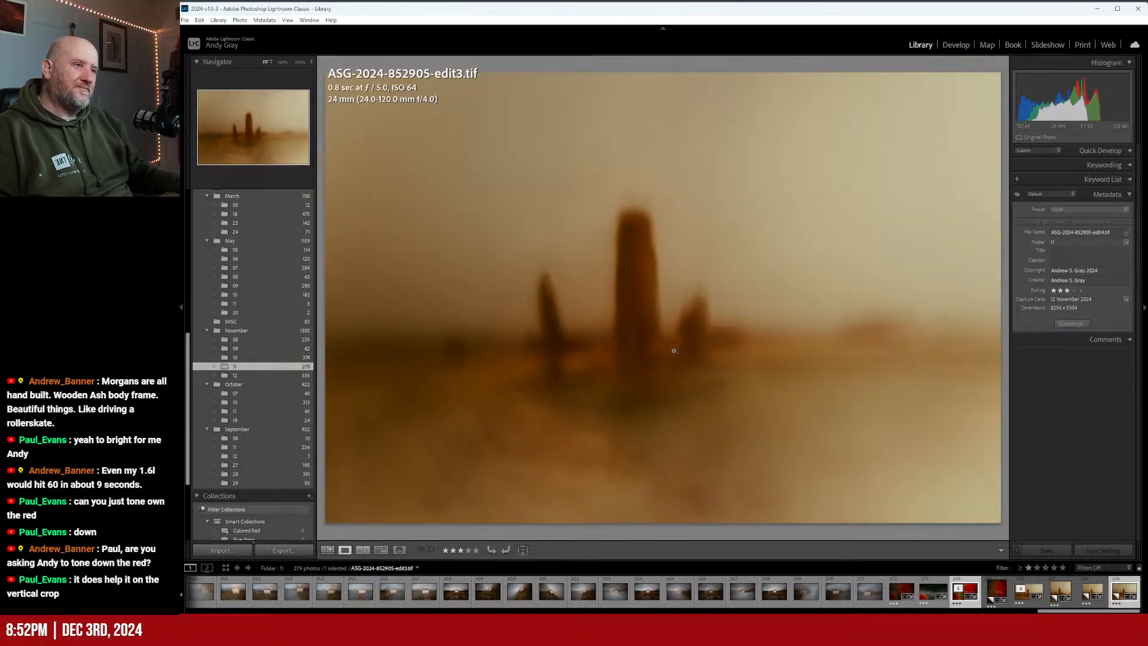
key(Left)
key(Left)
key(Left)
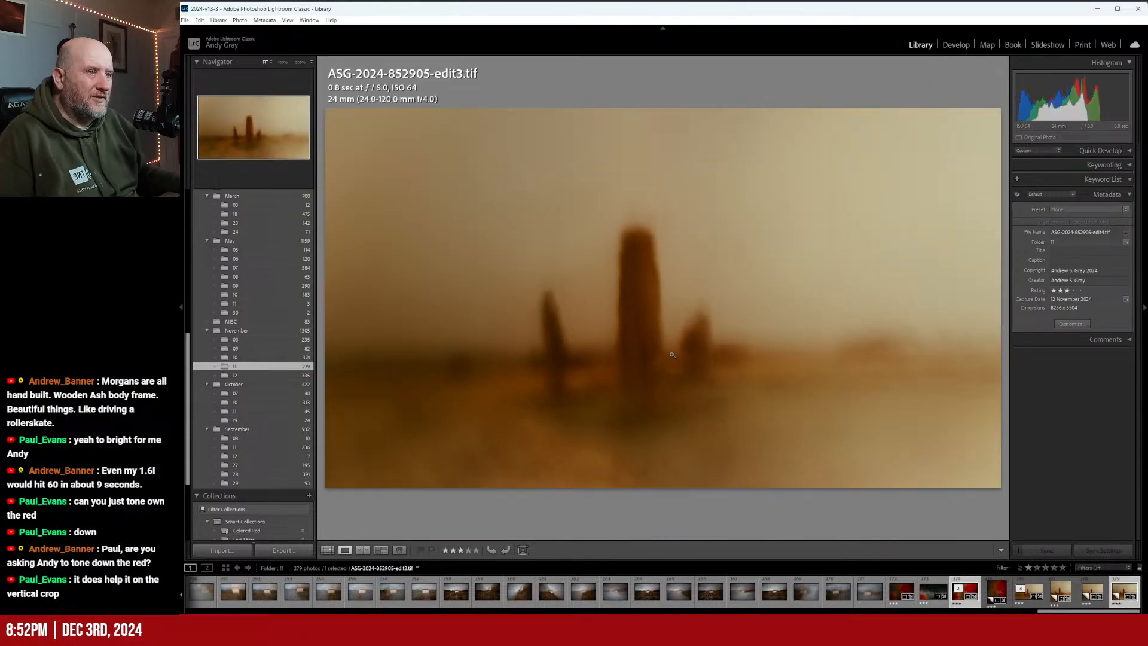